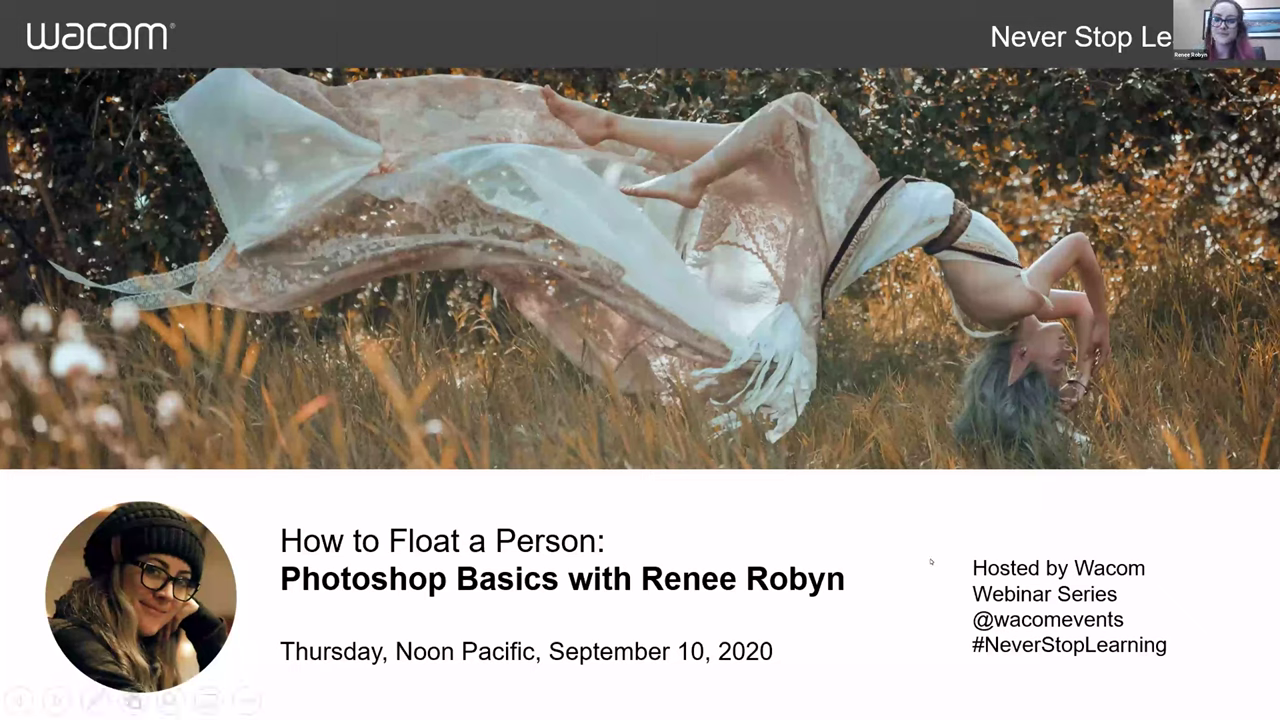
Advance the webinar slideshow from the title slide to the 'Hello from Your Host' slide
{"action": "left_click", "coordinate": [887, 593]}
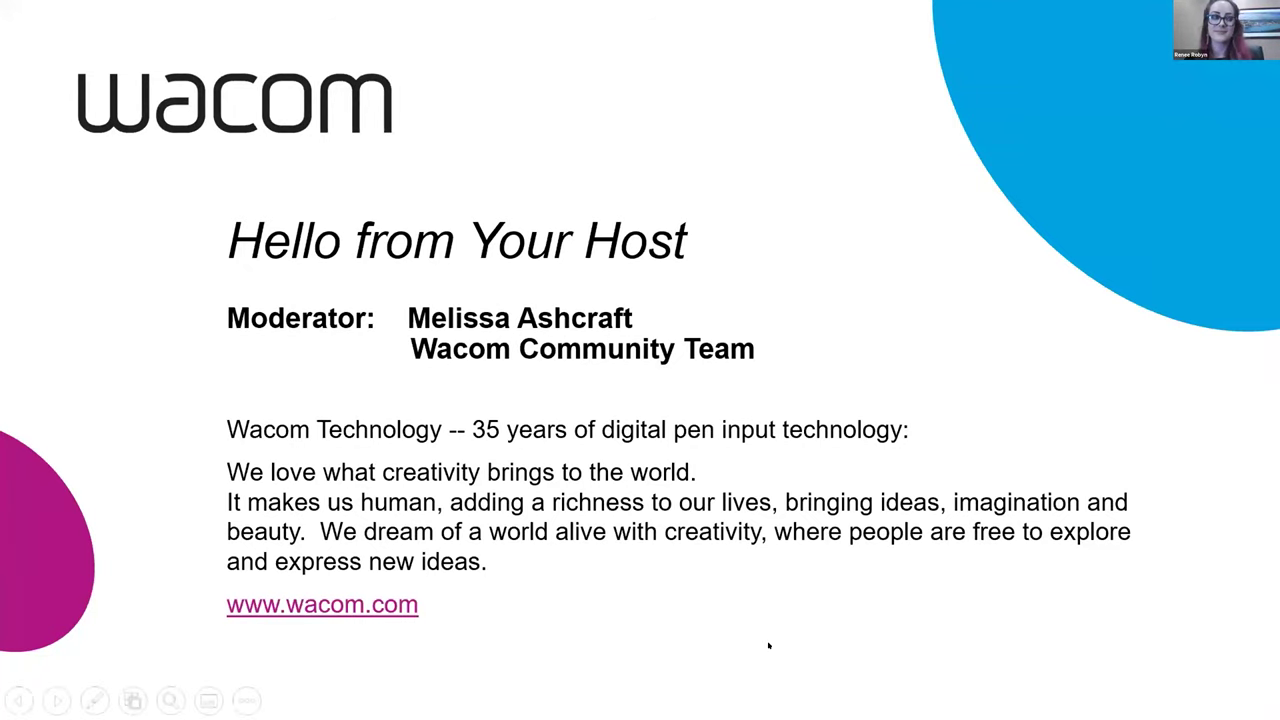
Step forward to the 'Thank you for attending' slide with the Wacom Cintiq software offer
{"action": "key", "text": "Right"}
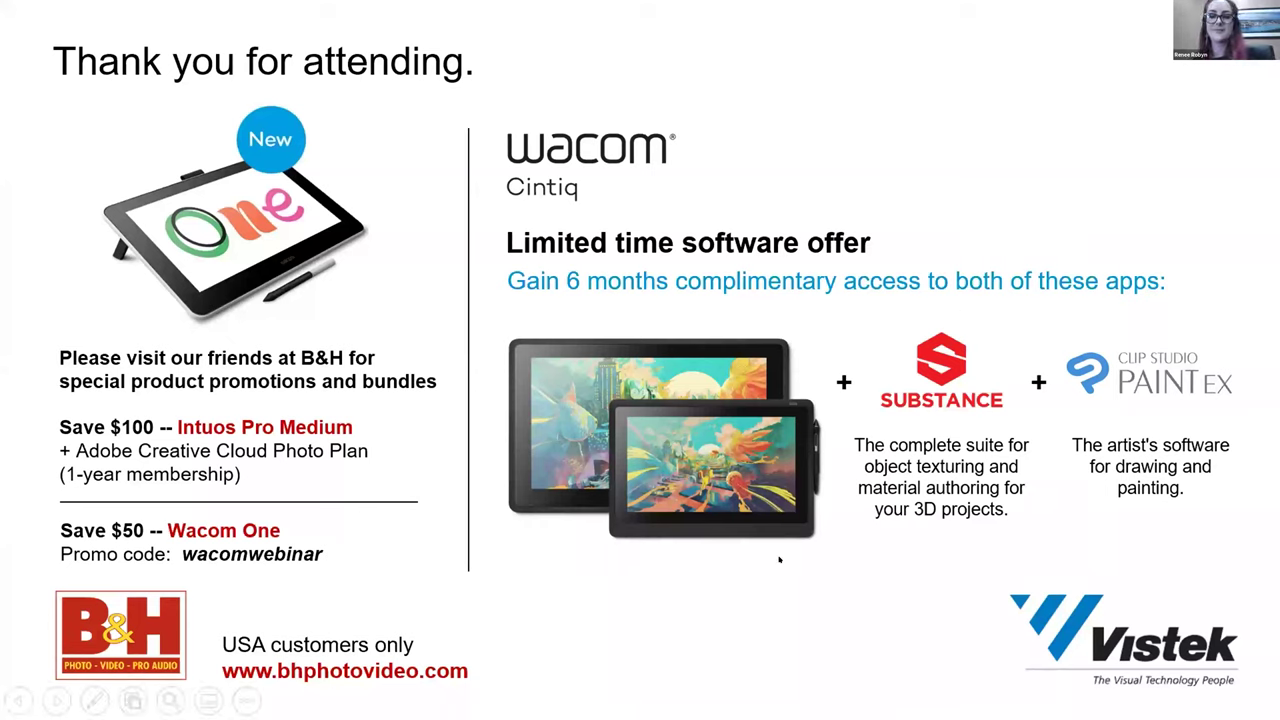
Go past the closing thank-you slide, end the slideshow and bring Photoshop to the front
{"action": "key", "text": "Right"}
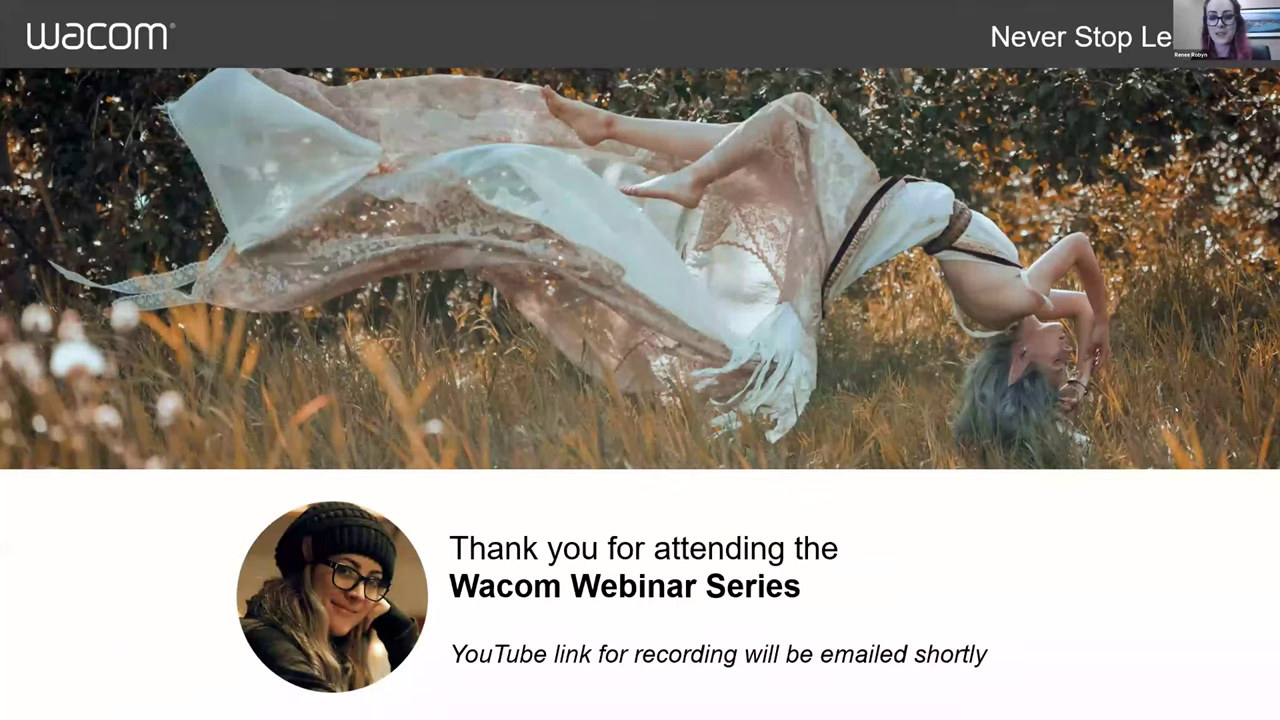
{"action": "key", "text": "b"}
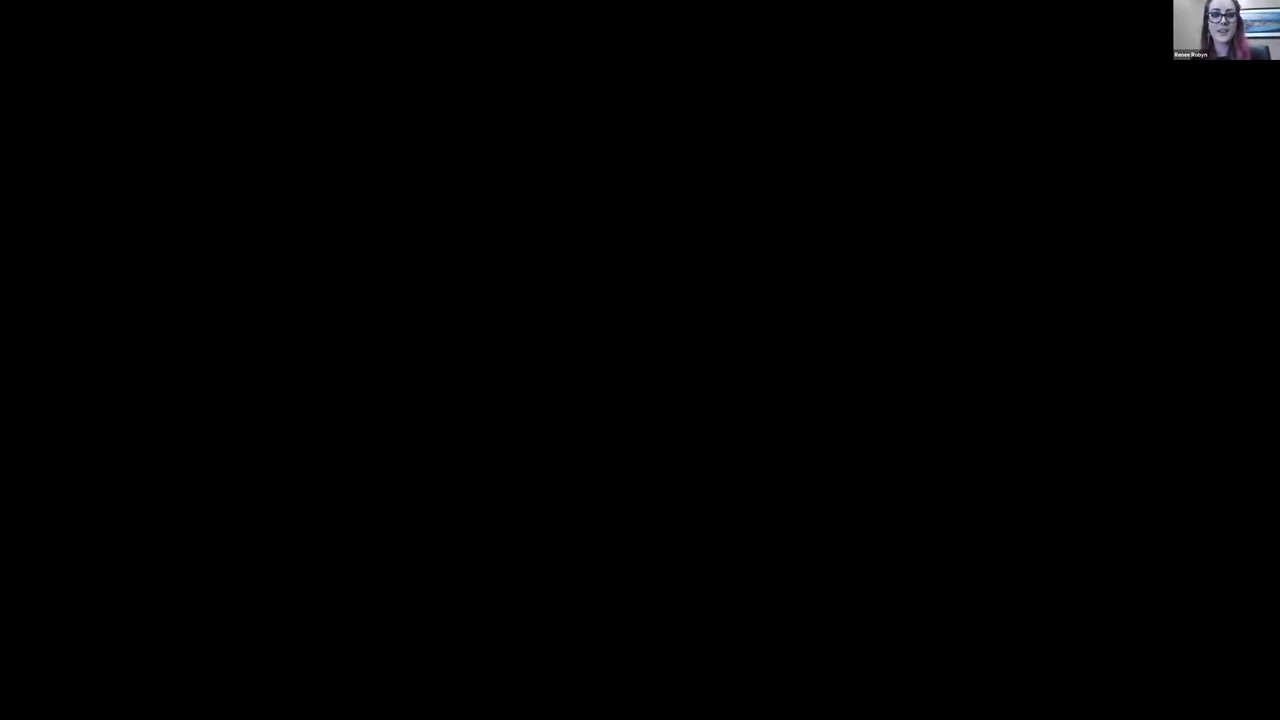
{"action": "key", "text": "alt+Tab"}
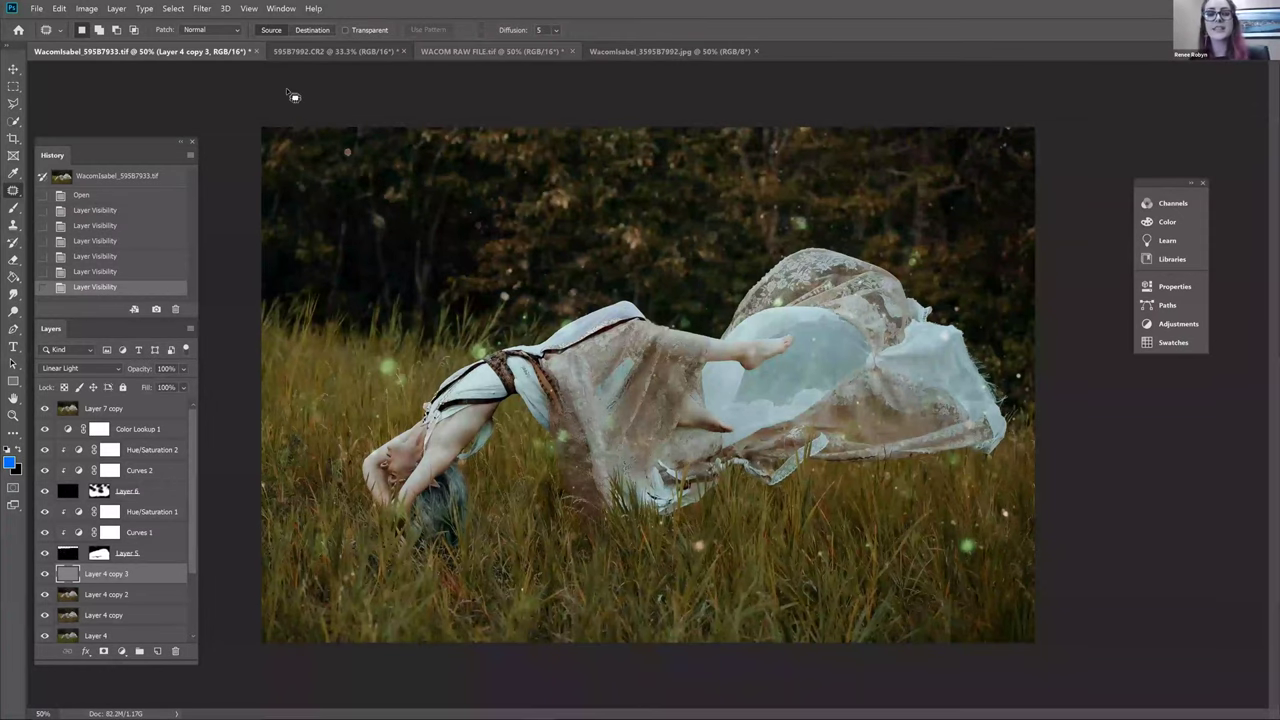
Switch to the WACOM RAW FILE.tif document showing the unedited woman-on-stool shot
{"action": "key", "text": "ctrl+Tab"}
{"action": "key", "text": "ctrl+Tab"}
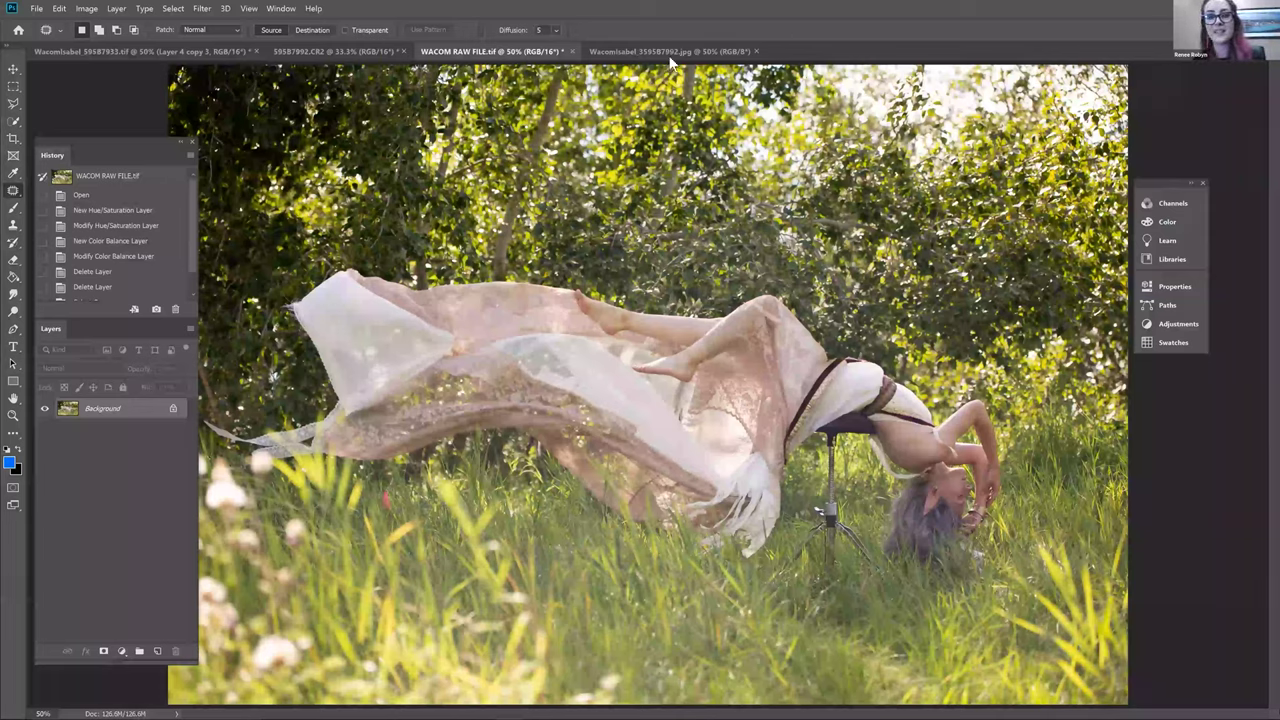
Switch to WacomIsabel_3595B7992.jpg, the flattened orange-toned composite of the floating woman
{"action": "key", "text": "ctrl+Tab"}
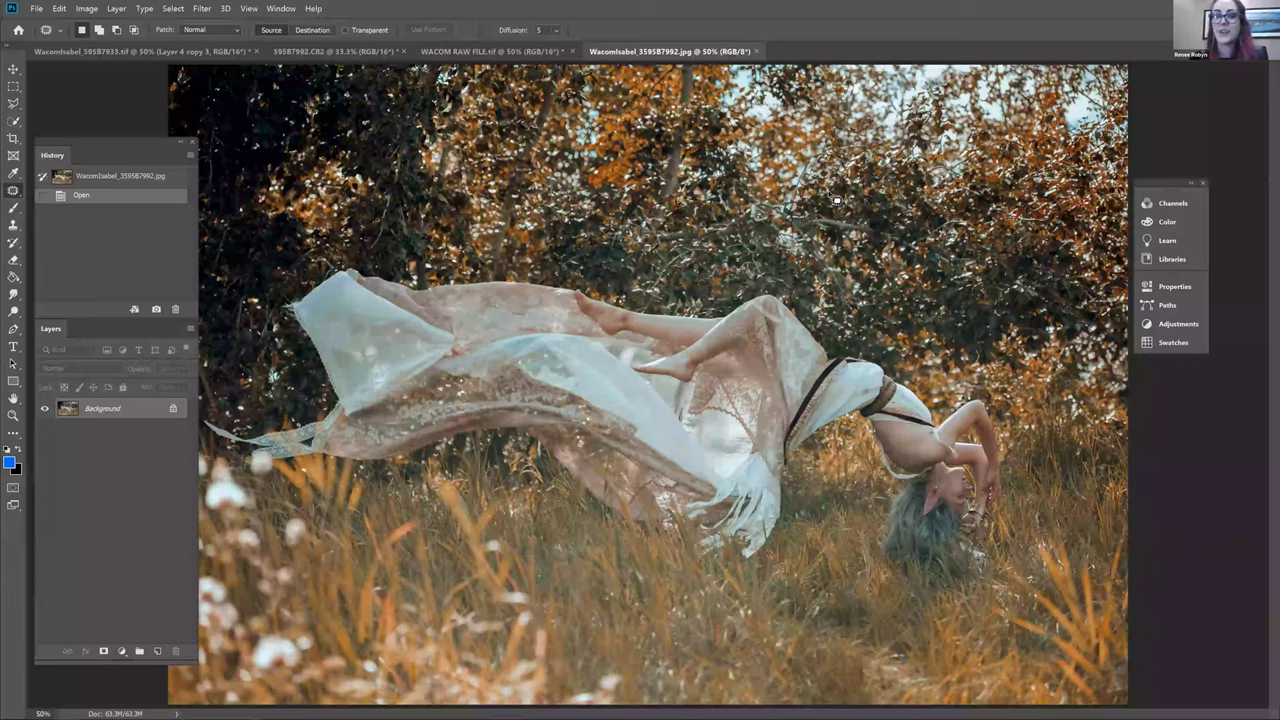
Go back to WACOM RAW FILE.tif, then show the 595B7992.CR2 empty grass-and-trees plate
{"action": "left_click", "coordinate": [490, 50]}
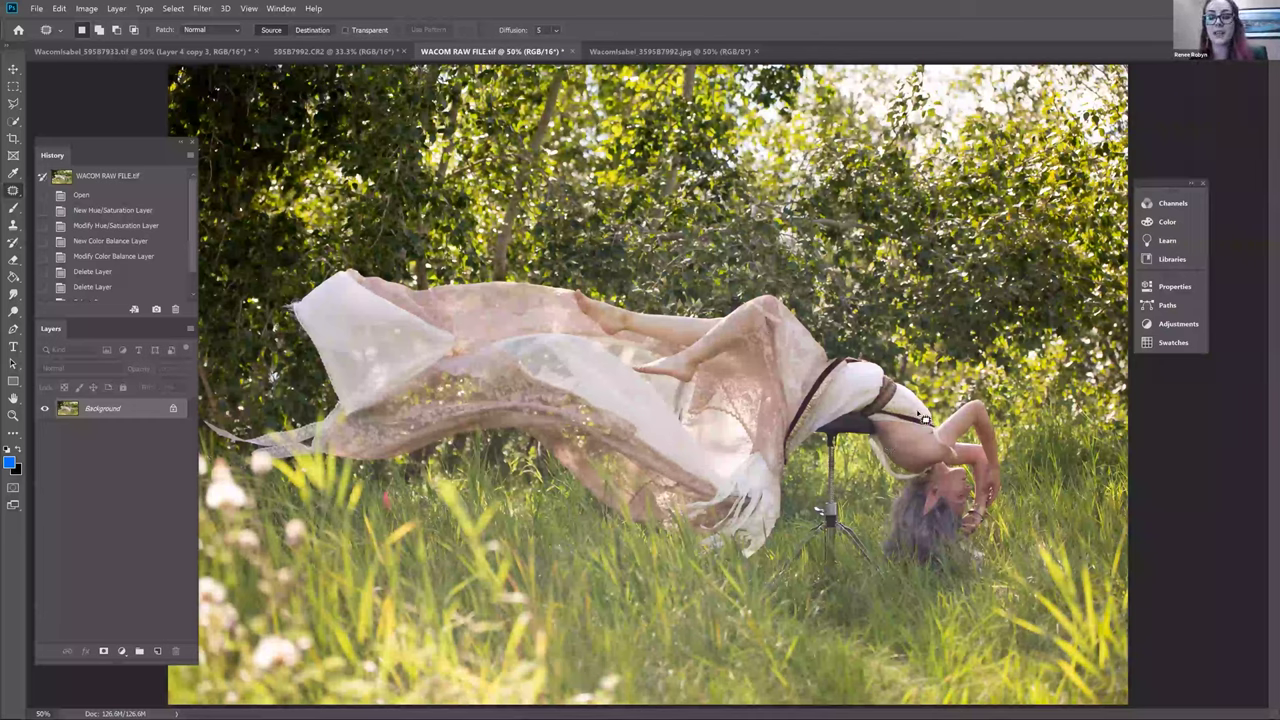
{"action": "left_click", "coordinate": [351, 50]}
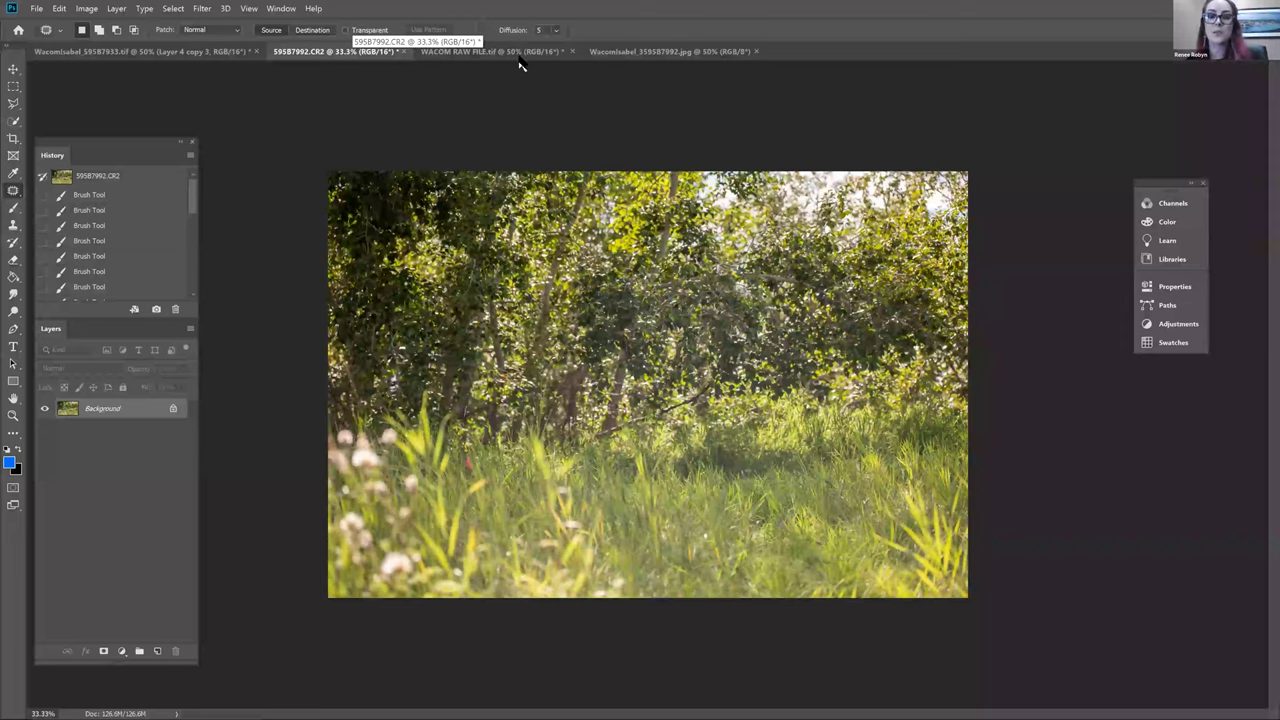
Zoom the background plate to 50%, then switch back to WACOM RAW FILE.tif
{"action": "key", "text": "ctrl+plus"}
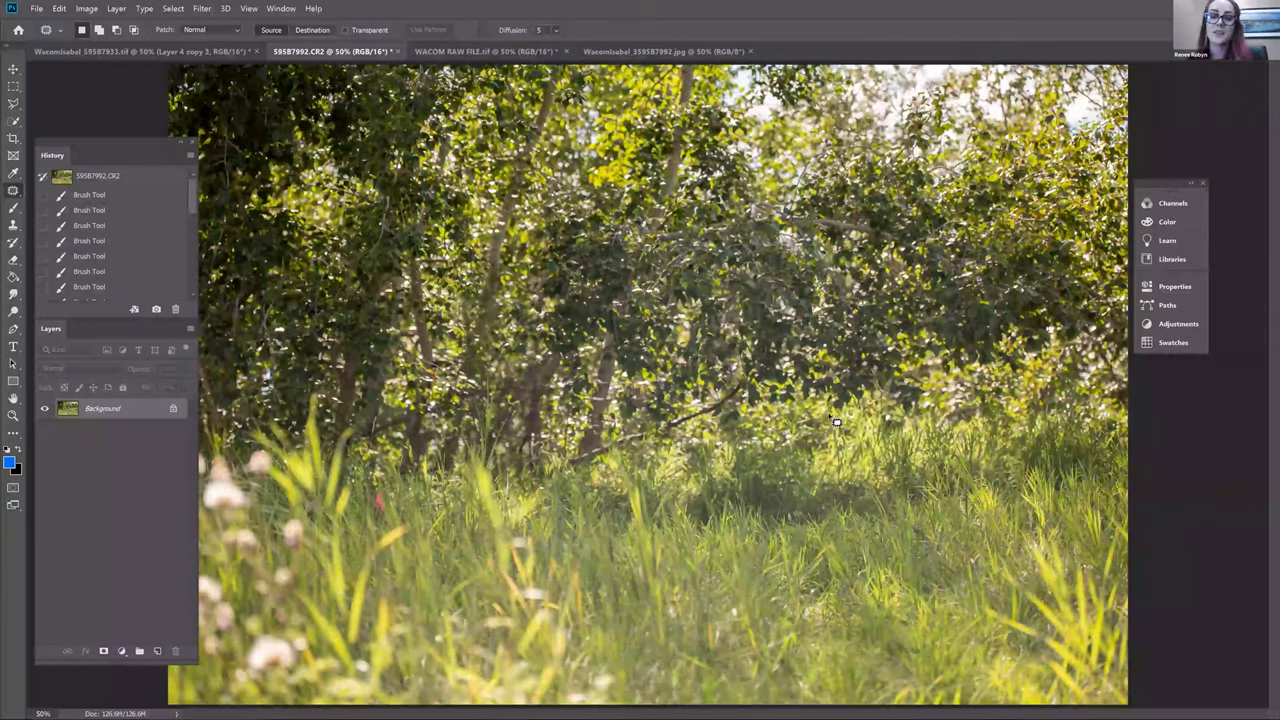
{"action": "key", "text": "ctrl+Tab"}
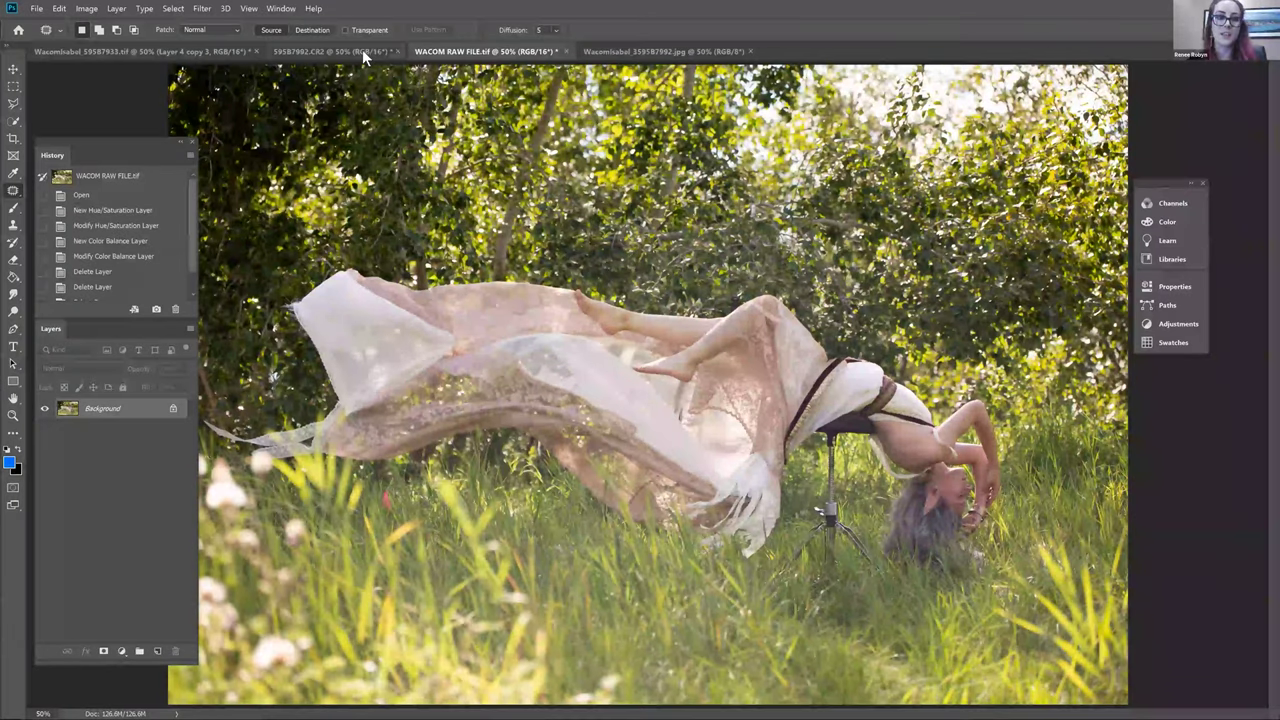
Select the whole WACOM RAW FILE canvas and switch to the 595B7992.CR2 field document
{"action": "key", "text": "ctrl+shift+Tab"}
{"action": "key", "text": "ctrl+Tab"}
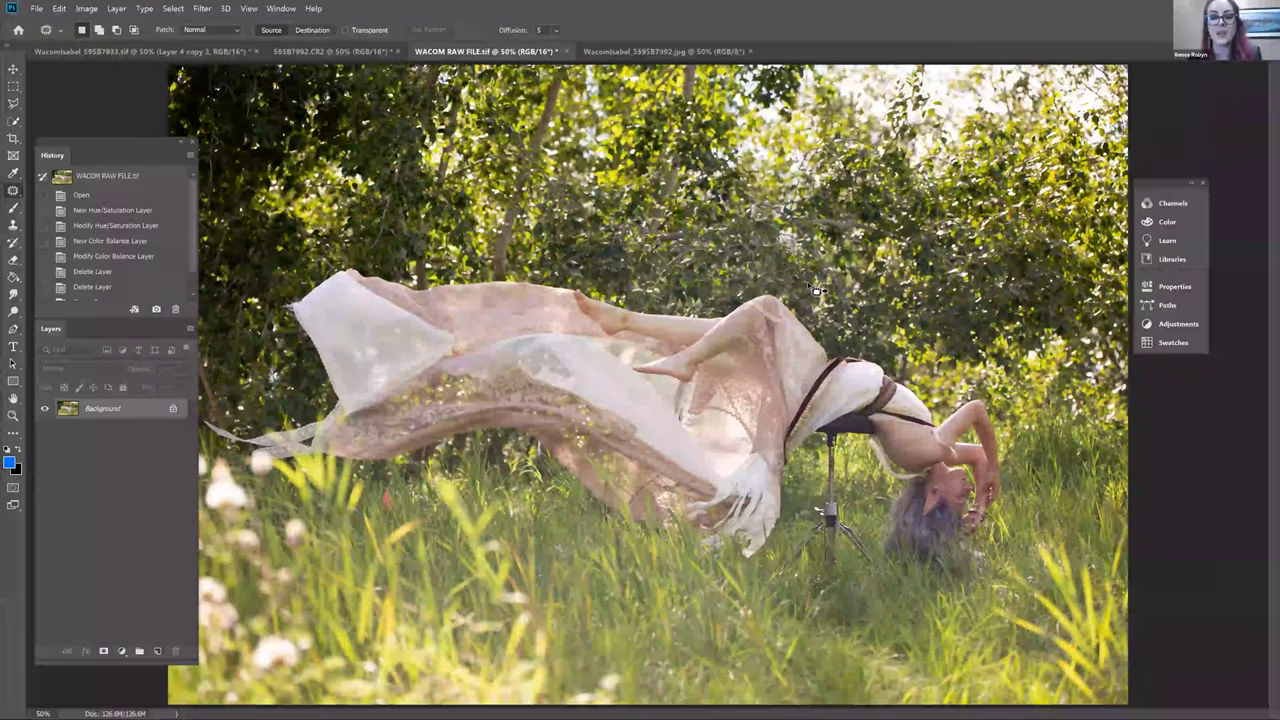
{"action": "key", "text": "ctrl+a"}
{"action": "key", "text": "ctrl+d"}
{"action": "key", "text": "ctrl+a"}
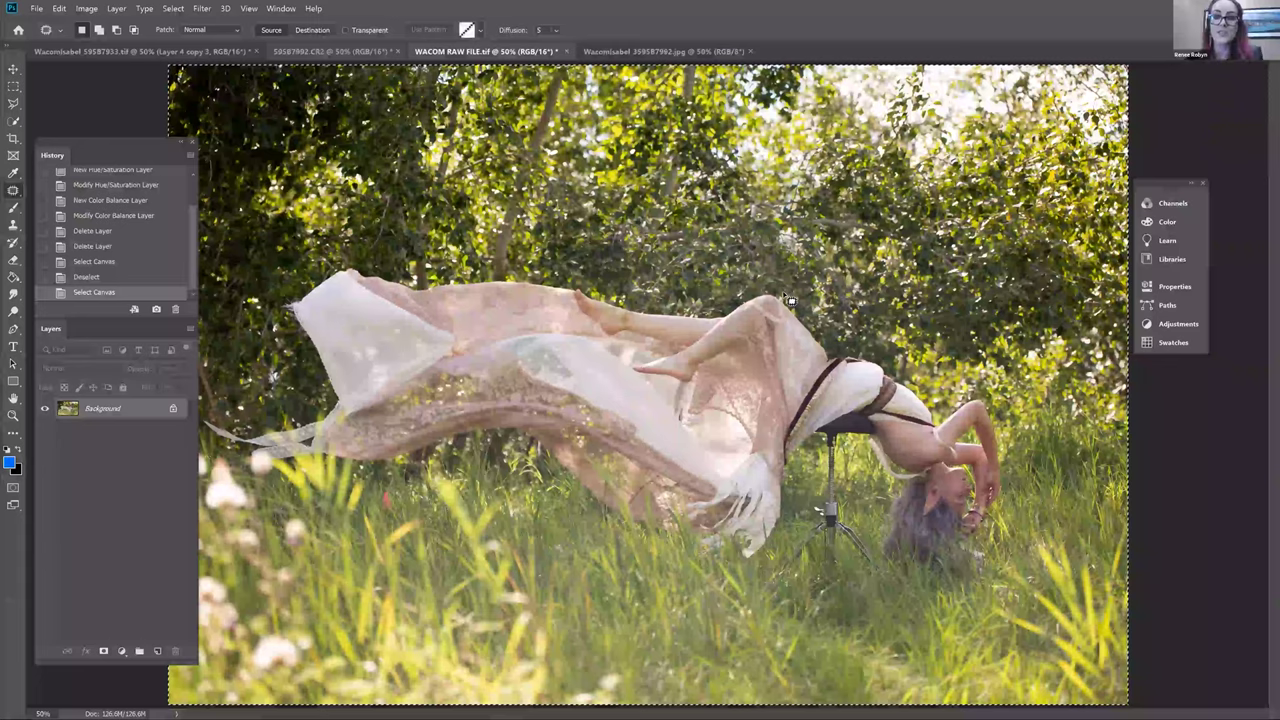
{"action": "key", "text": "ctrl+shift+Tab"}
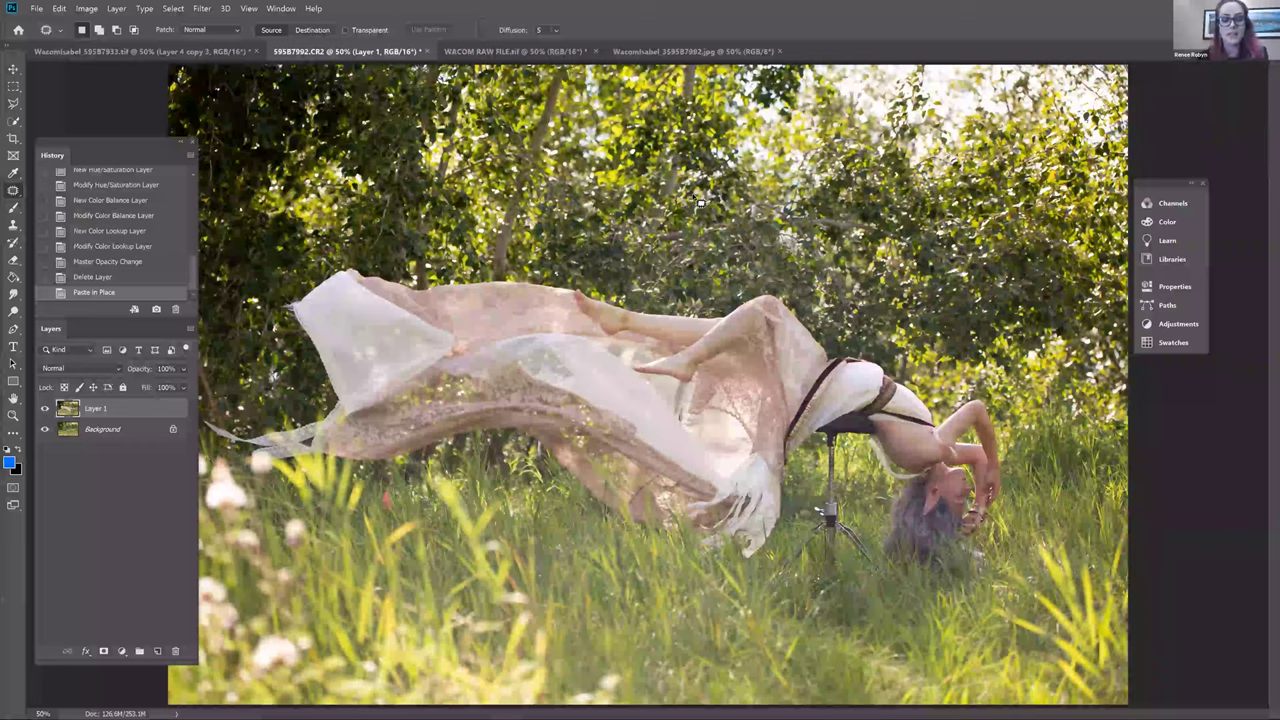
Create a new empty Layer 2 and duplicate it as Layer 2 copy
{"action": "key", "text": "ctrl+shift+n"}
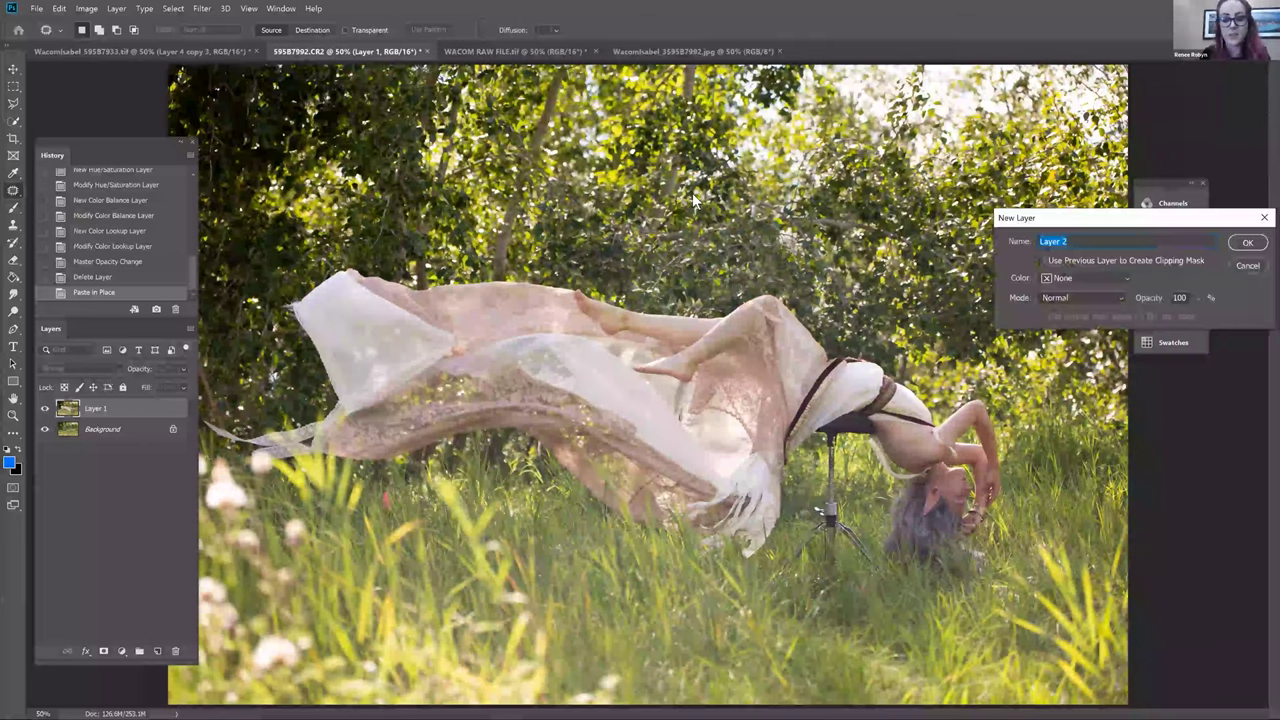
{"action": "key", "text": "Return"}
{"action": "key", "text": "ctrl+j"}
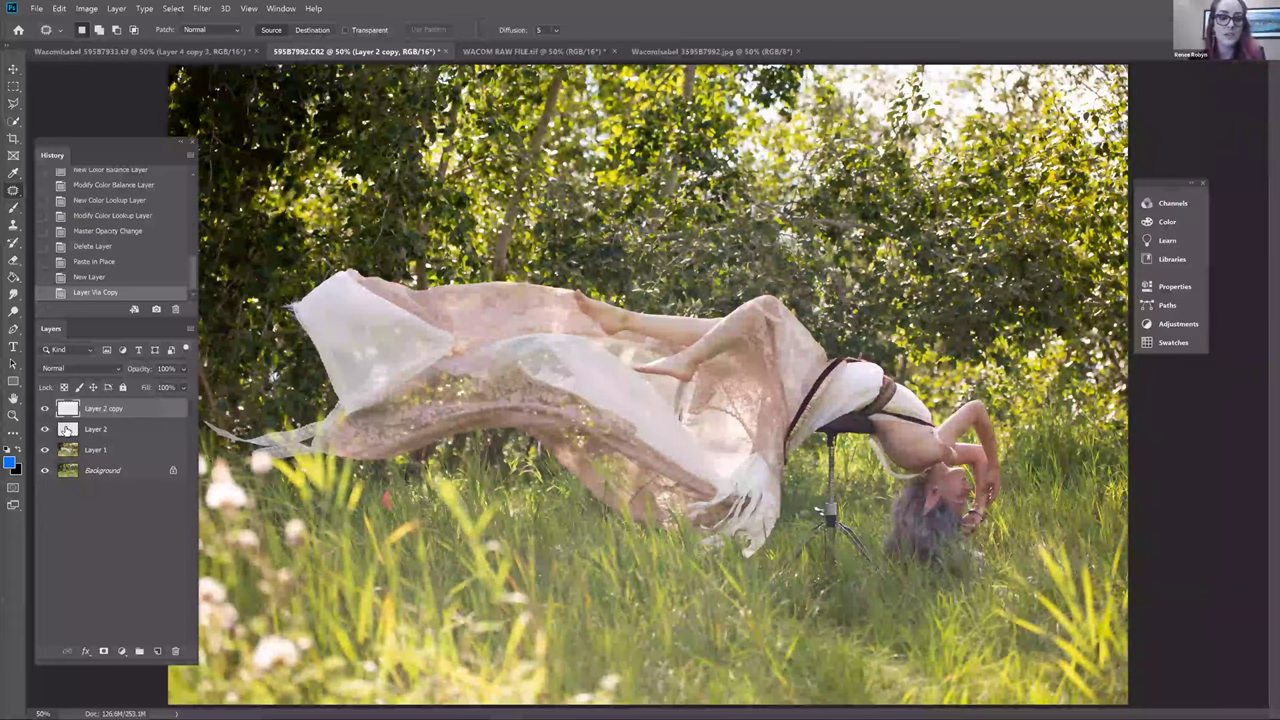
Fill Layer 2 blue and Layer 2 copy black, then add a layer mask to the black layer
{"action": "key", "text": "g"}
{"action": "left_click", "coordinate": [255, 380]}
{"action": "key", "text": "x"}
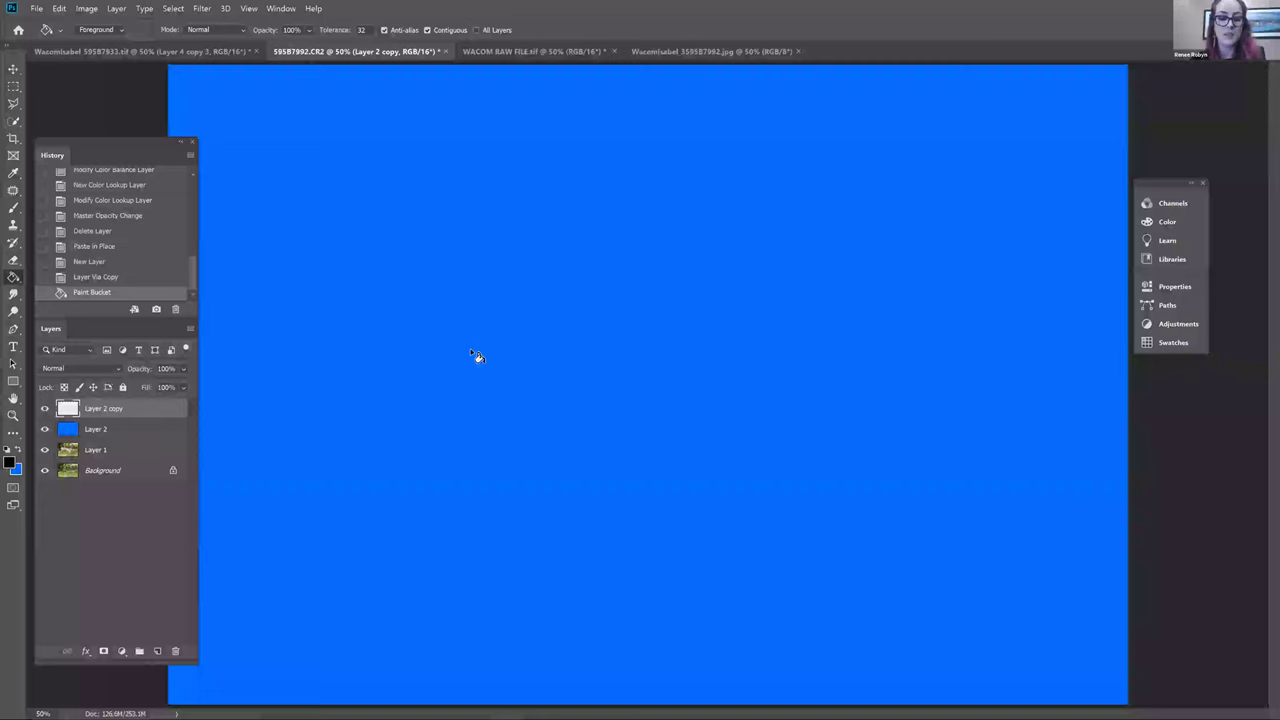
{"action": "left_click", "coordinate": [486, 360]}
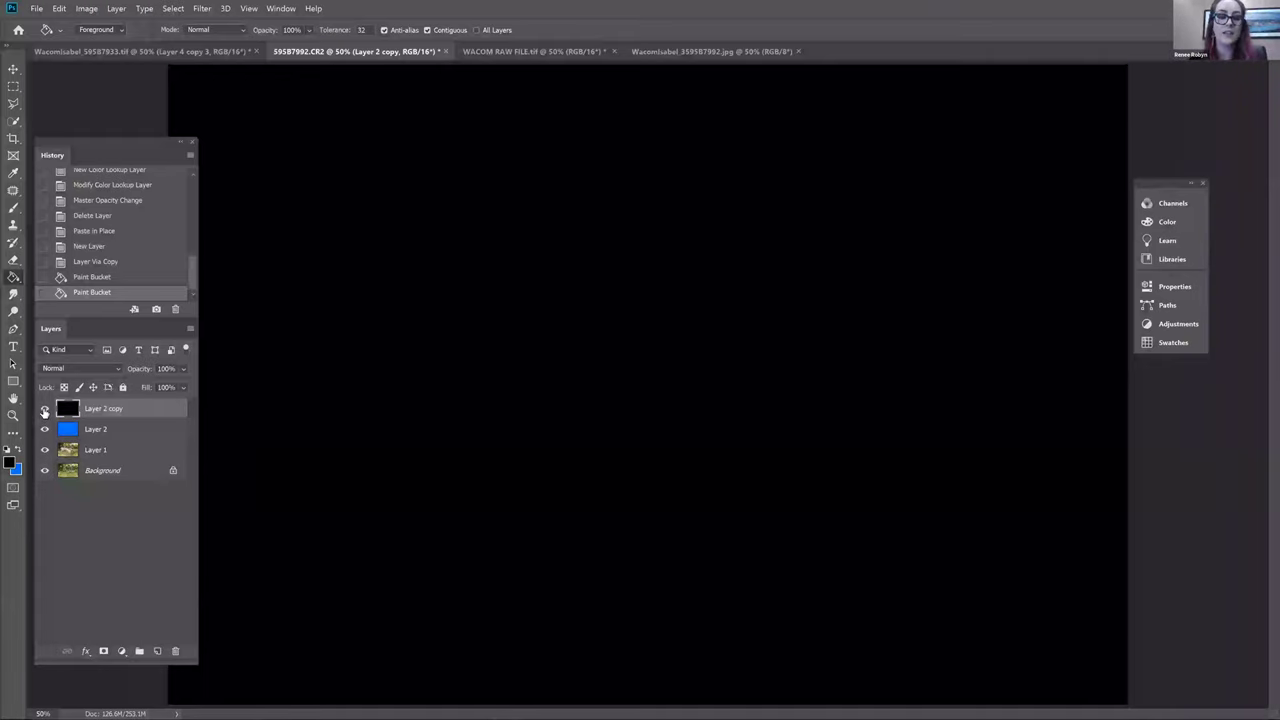
{"action": "left_click", "coordinate": [44, 408]}
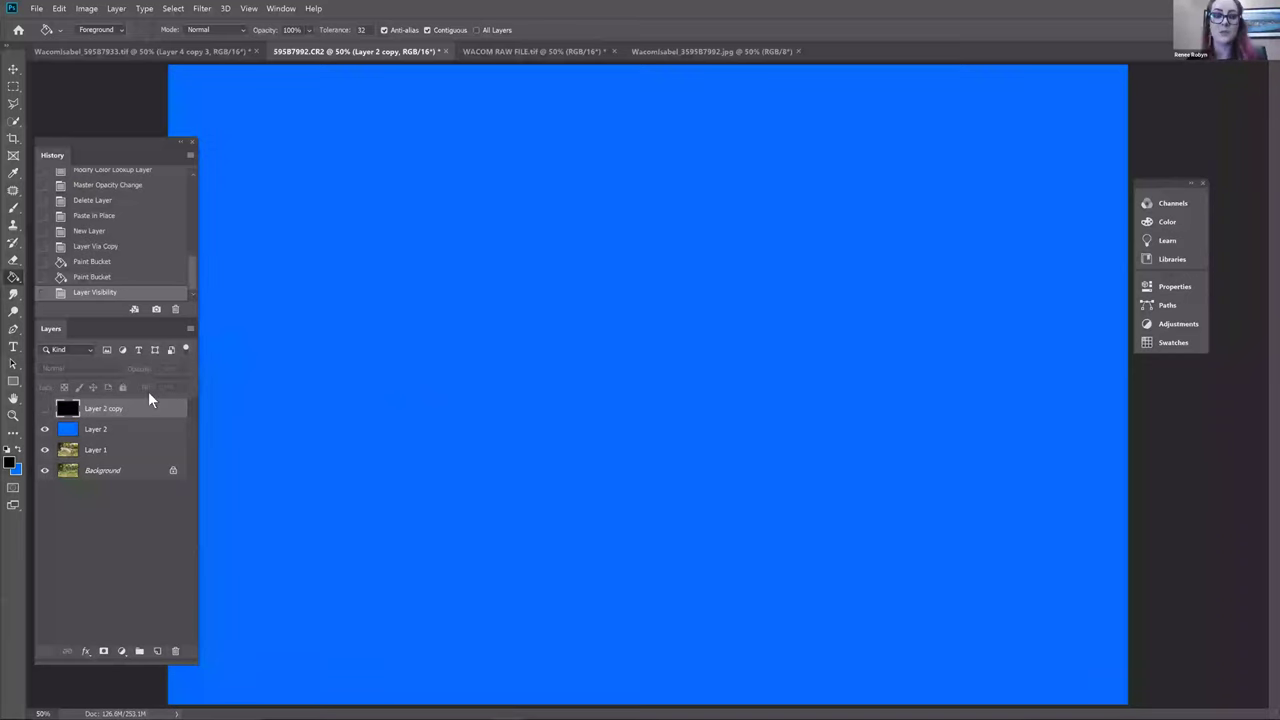
{"action": "left_click", "coordinate": [44, 408]}
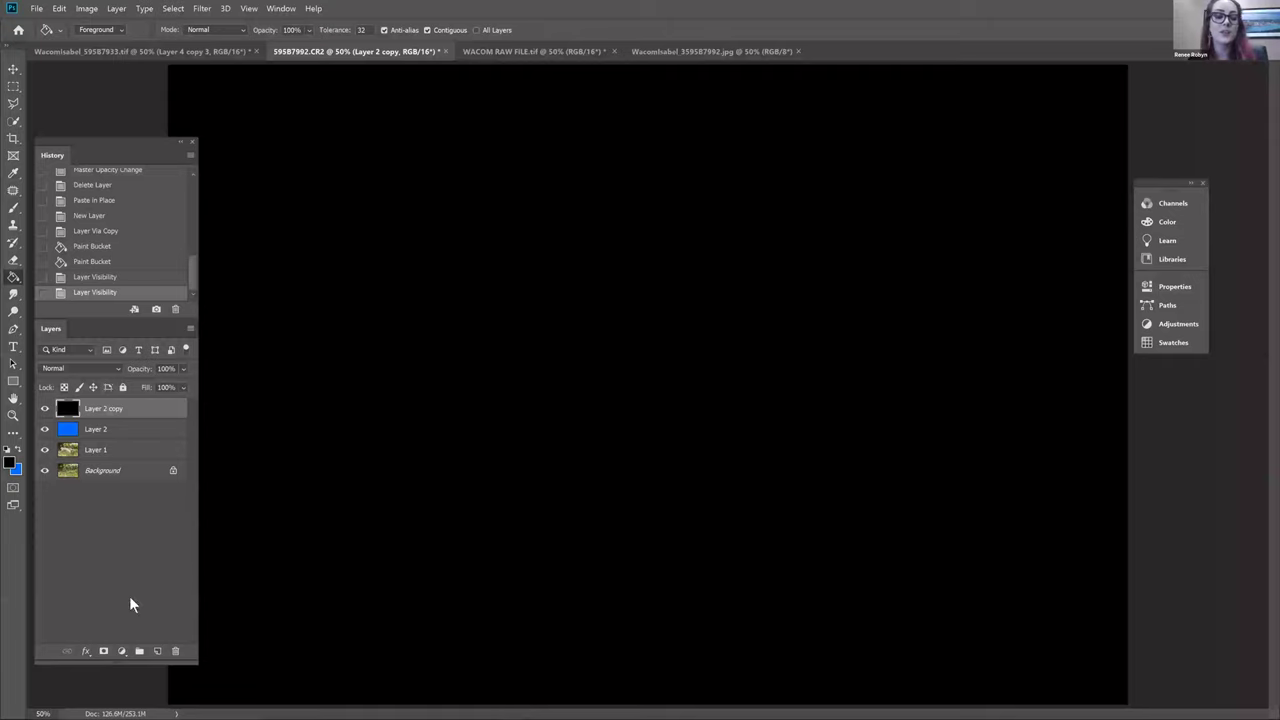
{"action": "left_click", "coordinate": [104, 653]}
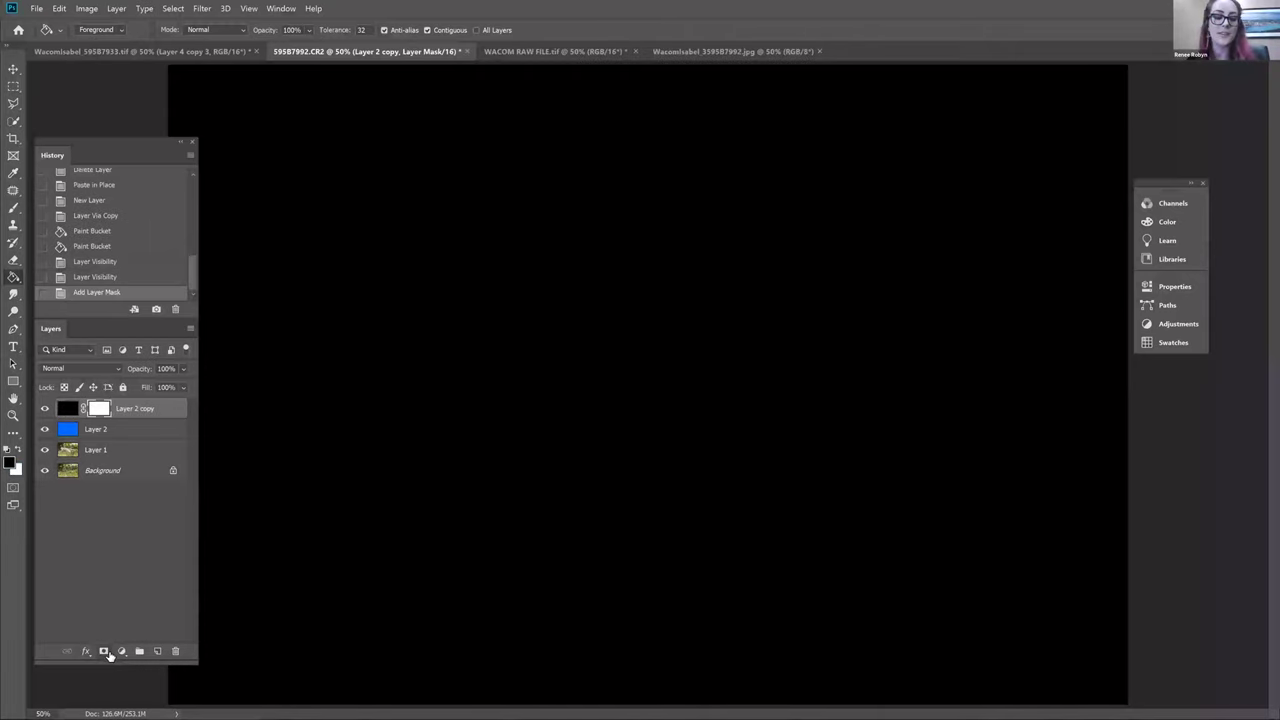
Switch to the Brush tool and raise its flow to 100%
{"action": "left_click", "coordinate": [14, 208]}
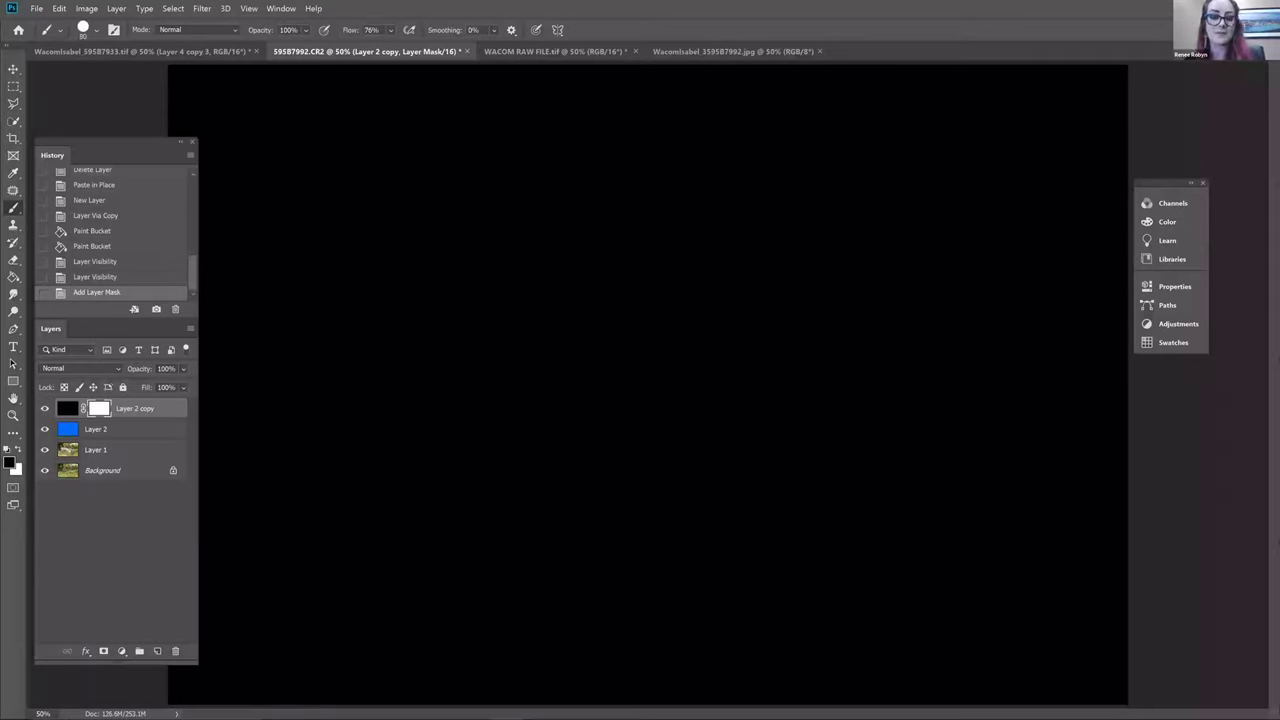
{"action": "left_click", "coordinate": [391, 30]}
{"action": "left_click_drag", "start_coordinate": [417, 52], "coordinate": [457, 55]}
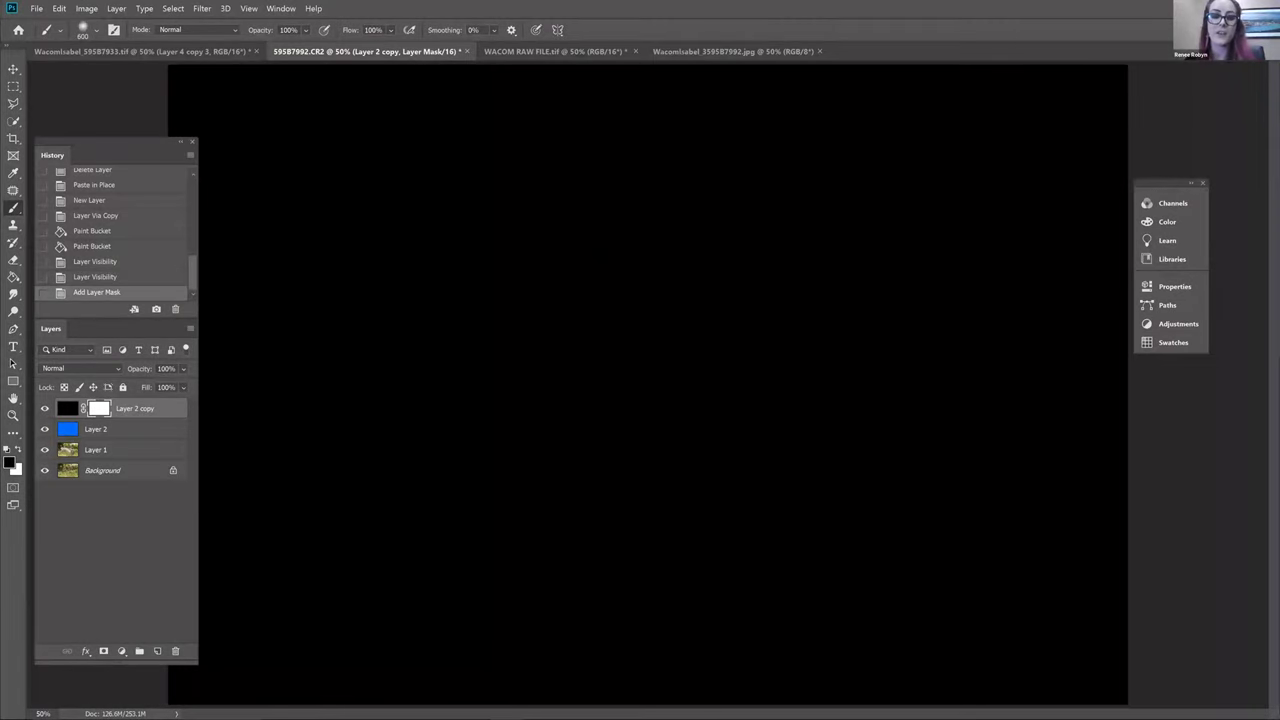
Paint the mask to reveal blue, re-hide its edge, then view the mask and paint the crescent white
{"action": "mouse_move", "coordinate": [565, 250]}
{"action": "left_mouse_down"}
{"action": "mouse_move", "coordinate": [480, 309]}
{"action": "mouse_move", "coordinate": [557, 465]}
{"action": "mouse_move", "coordinate": [670, 245]}
{"action": "left_mouse_up"}
{"action": "mouse_move", "coordinate": [556, 230]}
{"action": "left_mouse_down"}
{"action": "mouse_move", "coordinate": [533, 372]}
{"action": "mouse_move", "coordinate": [556, 224]}
{"action": "mouse_move", "coordinate": [471, 340]}
{"action": "mouse_move", "coordinate": [521, 354]}
{"action": "mouse_move", "coordinate": [448, 262]}
{"action": "mouse_move", "coordinate": [524, 430]}
{"action": "mouse_move", "coordinate": [415, 358]}
{"action": "mouse_move", "coordinate": [460, 320]}
{"action": "mouse_move", "coordinate": [621, 510]}
{"action": "mouse_move", "coordinate": [557, 507]}
{"action": "mouse_move", "coordinate": [638, 515]}
{"action": "mouse_move", "coordinate": [620, 527]}
{"action": "mouse_move", "coordinate": [647, 514]}
{"action": "mouse_move", "coordinate": [663, 458]}
{"action": "mouse_move", "coordinate": [583, 414]}
{"action": "mouse_move", "coordinate": [550, 415]}
{"action": "mouse_move", "coordinate": [613, 250]}
{"action": "mouse_move", "coordinate": [658, 387]}
{"action": "mouse_move", "coordinate": [626, 253]}
{"action": "mouse_move", "coordinate": [709, 369]}
{"action": "mouse_move", "coordinate": [601, 255]}
{"action": "mouse_move", "coordinate": [578, 398]}
{"action": "mouse_move", "coordinate": [626, 310]}
{"action": "mouse_move", "coordinate": [595, 328]}
{"action": "mouse_move", "coordinate": [594, 414]}
{"action": "mouse_move", "coordinate": [550, 416]}
{"action": "mouse_move", "coordinate": [626, 372]}
{"action": "mouse_move", "coordinate": [628, 340]}
{"action": "mouse_move", "coordinate": [605, 335]}
{"action": "mouse_move", "coordinate": [598, 364]}
{"action": "mouse_move", "coordinate": [607, 307]}
{"action": "left_mouse_up"}
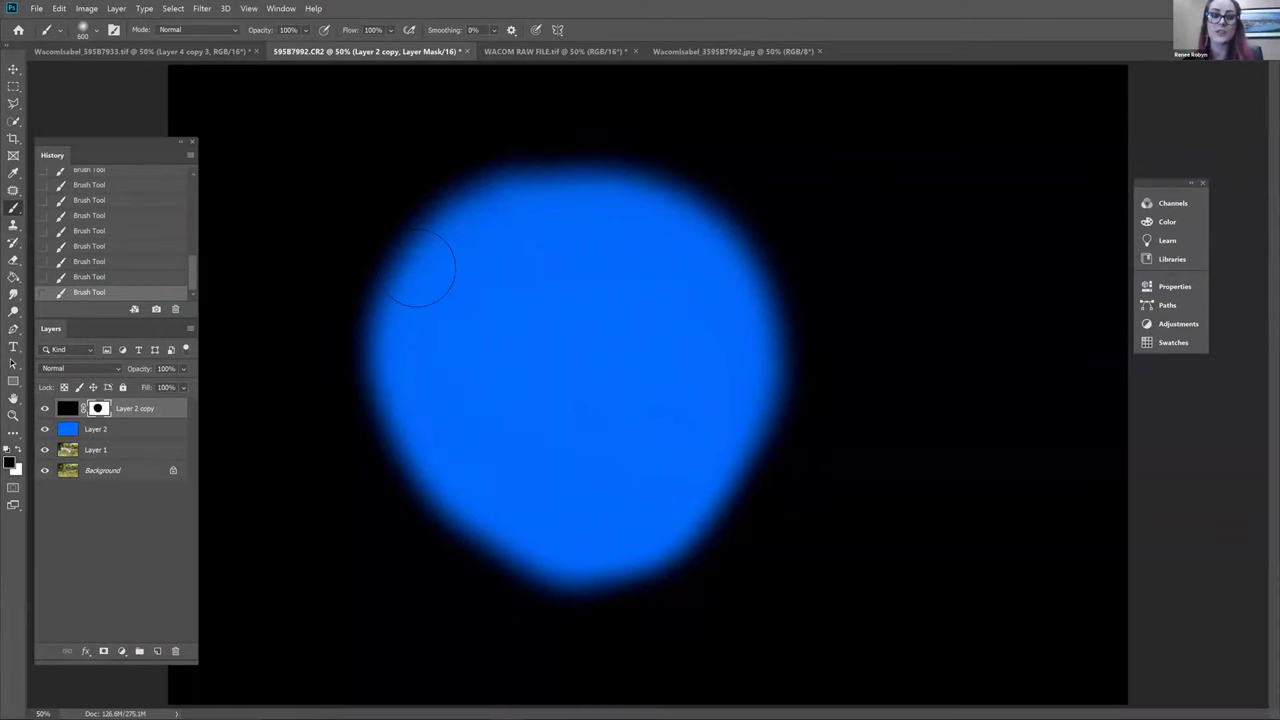
{"action": "mouse_move", "coordinate": [435, 235]}
{"action": "left_mouse_down"}
{"action": "mouse_move", "coordinate": [484, 414]}
{"action": "mouse_move", "coordinate": [461, 484]}
{"action": "mouse_move", "coordinate": [565, 555]}
{"action": "mouse_move", "coordinate": [630, 575]}
{"action": "mouse_move", "coordinate": [455, 285]}
{"action": "mouse_move", "coordinate": [630, 520]}
{"action": "mouse_move", "coordinate": [690, 550]}
{"action": "mouse_move", "coordinate": [470, 185]}
{"action": "mouse_move", "coordinate": [522, 223]}
{"action": "mouse_move", "coordinate": [525, 190]}
{"action": "mouse_move", "coordinate": [715, 520]}
{"action": "left_mouse_up"}
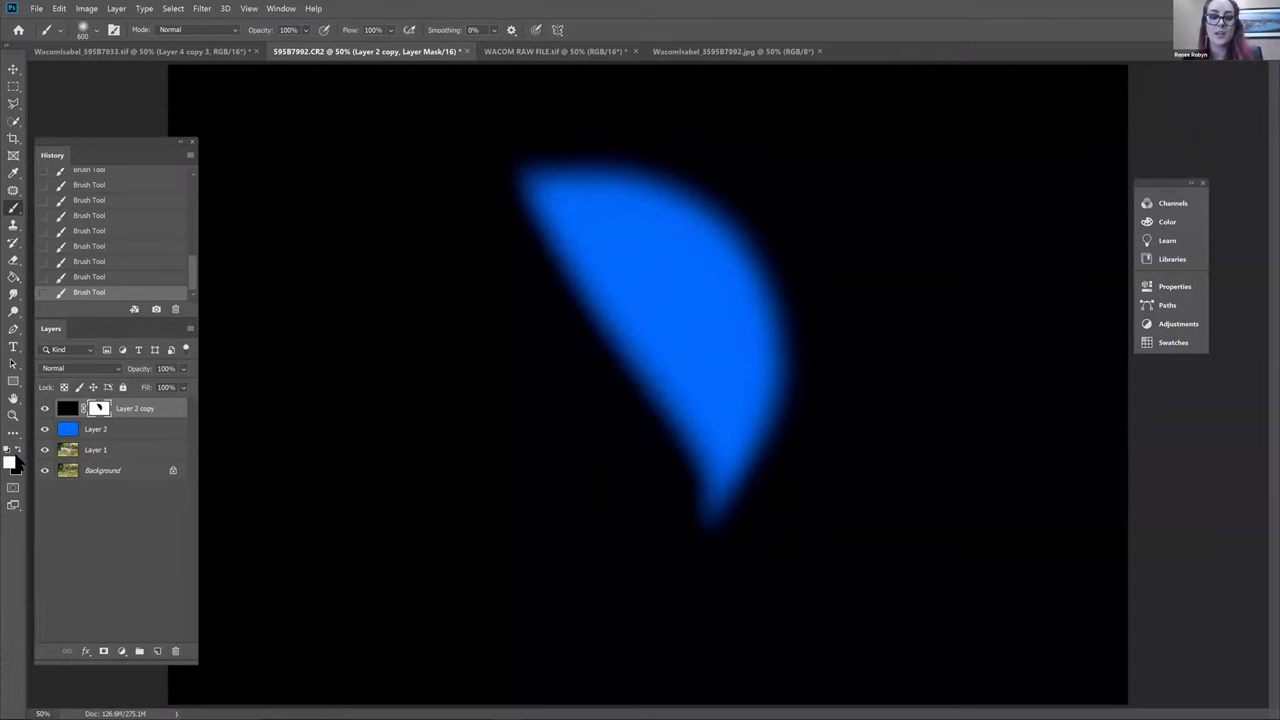
{"action": "left_click", "coordinate": [98, 410], "text": "alt"}
{"action": "mouse_move", "coordinate": [650, 345]}
{"action": "left_mouse_down"}
{"action": "mouse_move", "coordinate": [671, 428]}
{"action": "mouse_move", "coordinate": [521, 189]}
{"action": "mouse_move", "coordinate": [687, 286]}
{"action": "mouse_move", "coordinate": [597, 209]}
{"action": "mouse_move", "coordinate": [665, 320]}
{"action": "mouse_move", "coordinate": [519, 174]}
{"action": "mouse_move", "coordinate": [676, 275]}
{"action": "mouse_move", "coordinate": [711, 325]}
{"action": "mouse_move", "coordinate": [698, 252]}
{"action": "mouse_move", "coordinate": [737, 288]}
{"action": "mouse_move", "coordinate": [754, 452]}
{"action": "mouse_move", "coordinate": [750, 389]}
{"action": "mouse_move", "coordinate": [730, 487]}
{"action": "mouse_move", "coordinate": [663, 580]}
{"action": "left_mouse_up"}
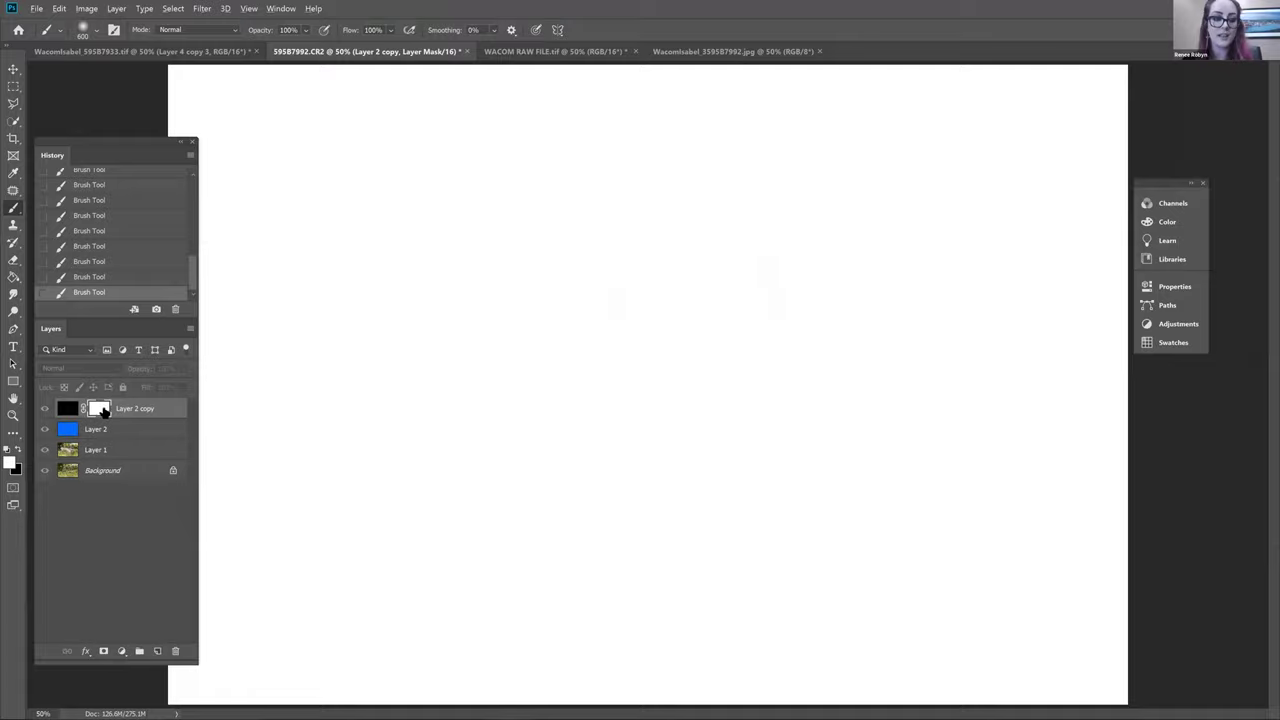
Paint black and white strokes on the Layer 2 copy mask to reveal and re-hide blue
{"action": "left_click", "coordinate": [100, 409], "text": "alt"}
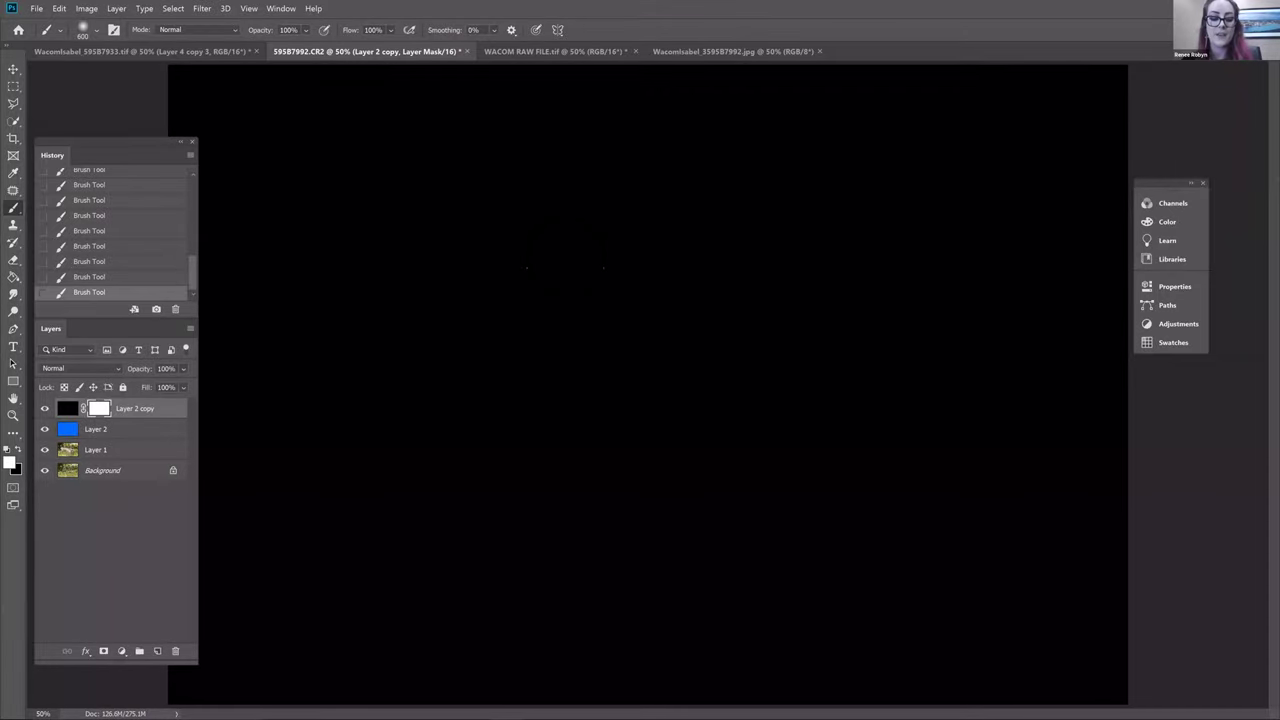
{"action": "key", "text": "x"}
{"action": "left_click_drag", "start_coordinate": [535, 195], "coordinate": [552, 475]}
{"action": "left_click", "coordinate": [610, 212]}
{"action": "key", "text": "x"}
{"action": "mouse_move", "coordinate": [612, 218]}
{"action": "left_mouse_down"}
{"action": "mouse_move", "coordinate": [580, 430]}
{"action": "mouse_move", "coordinate": [590, 200]}
{"action": "mouse_move", "coordinate": [490, 305]}
{"action": "left_mouse_up"}
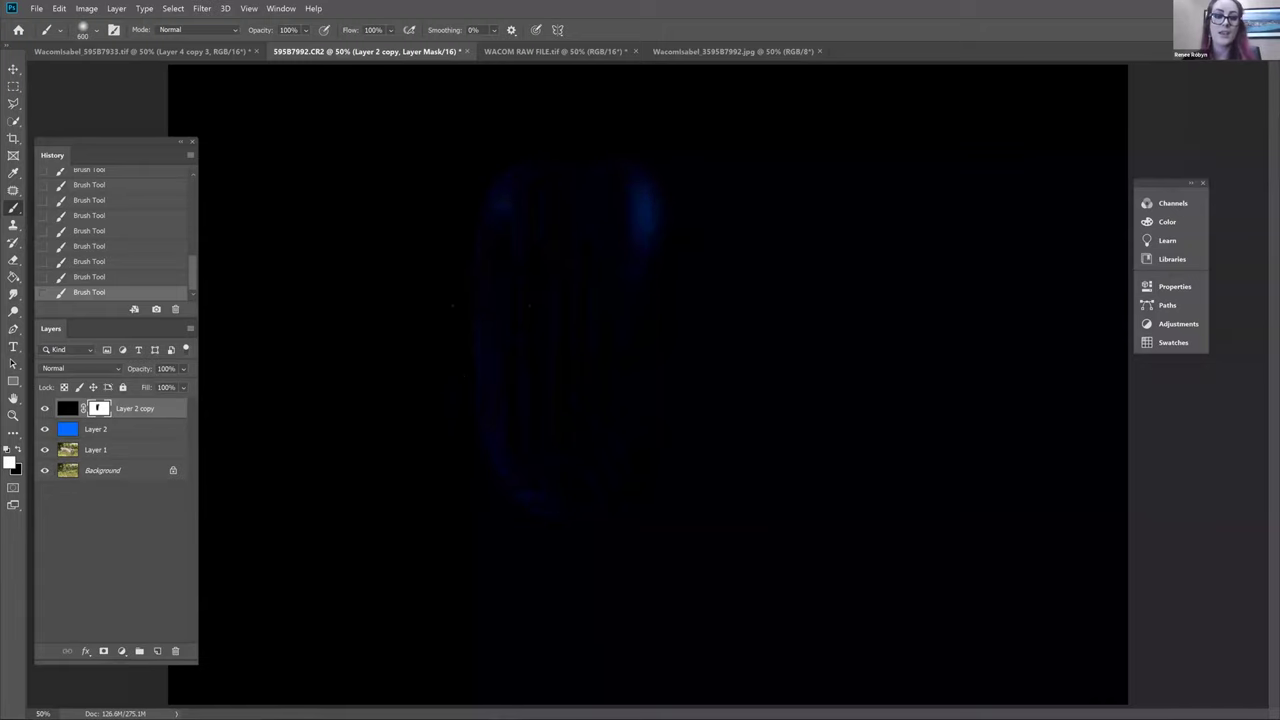
{"action": "left_click", "coordinate": [659, 203]}
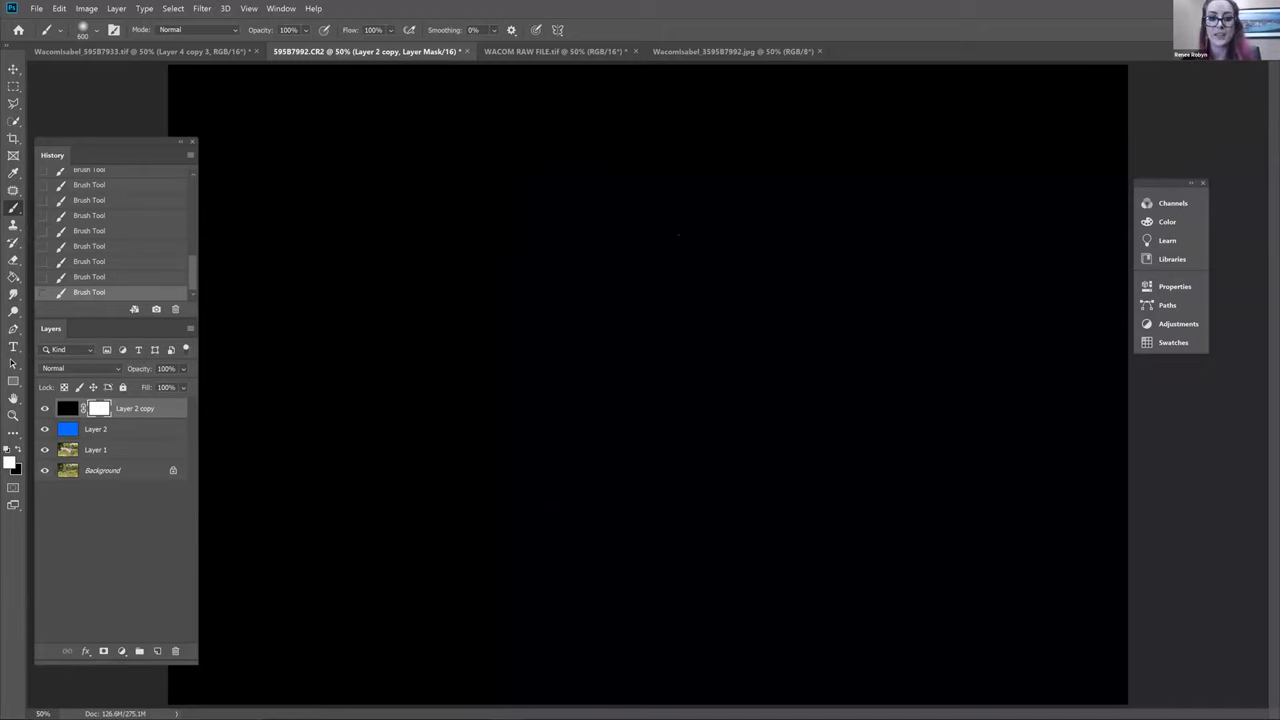
Reveal more blue strokes through the mask, then delete the Layer 2 copy practice layer
{"action": "mouse_move", "coordinate": [450, 400]}
{"action": "left_mouse_down"}
{"action": "mouse_move", "coordinate": [780, 245]}
{"action": "mouse_move", "coordinate": [670, 600]}
{"action": "left_mouse_up"}
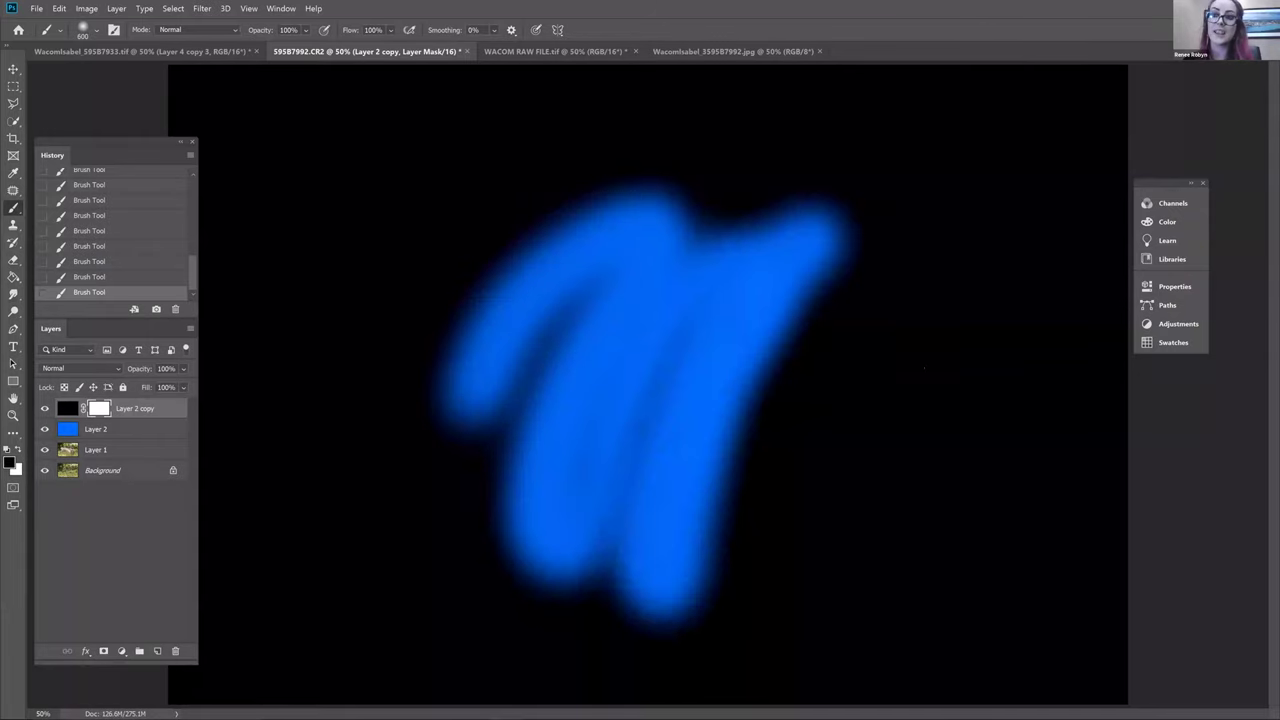
{"action": "left_click_drag", "start_coordinate": [815, 228], "coordinate": [842, 312]}
{"action": "left_click_drag", "start_coordinate": [850, 240], "coordinate": [886, 357]}
{"action": "key", "text": "x"}
{"action": "mouse_move", "coordinate": [814, 500]}
{"action": "left_mouse_down"}
{"action": "mouse_move", "coordinate": [771, 457]}
{"action": "mouse_move", "coordinate": [791, 246]}
{"action": "mouse_move", "coordinate": [740, 560]}
{"action": "mouse_move", "coordinate": [640, 240]}
{"action": "mouse_move", "coordinate": [484, 358]}
{"action": "mouse_move", "coordinate": [520, 440]}
{"action": "mouse_move", "coordinate": [525, 500]}
{"action": "mouse_move", "coordinate": [560, 530]}
{"action": "mouse_move", "coordinate": [650, 480]}
{"action": "mouse_move", "coordinate": [680, 600]}
{"action": "left_mouse_up"}
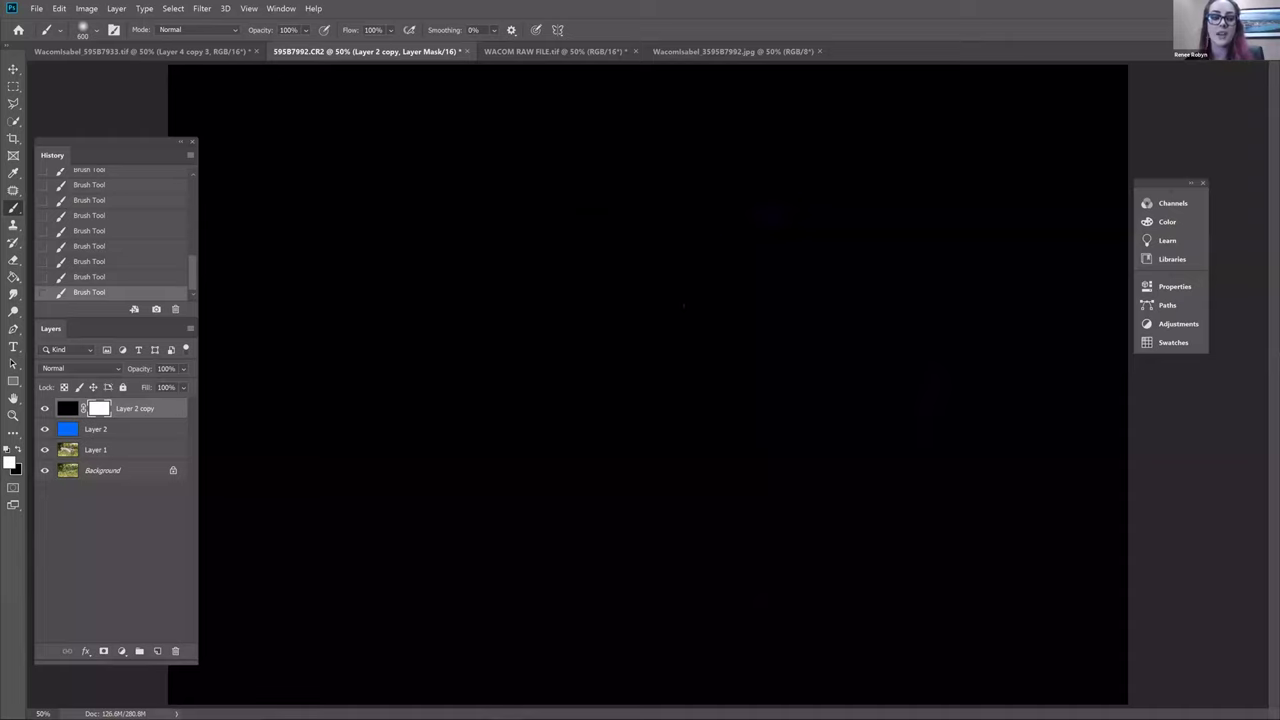
{"action": "key", "text": "Delete"}
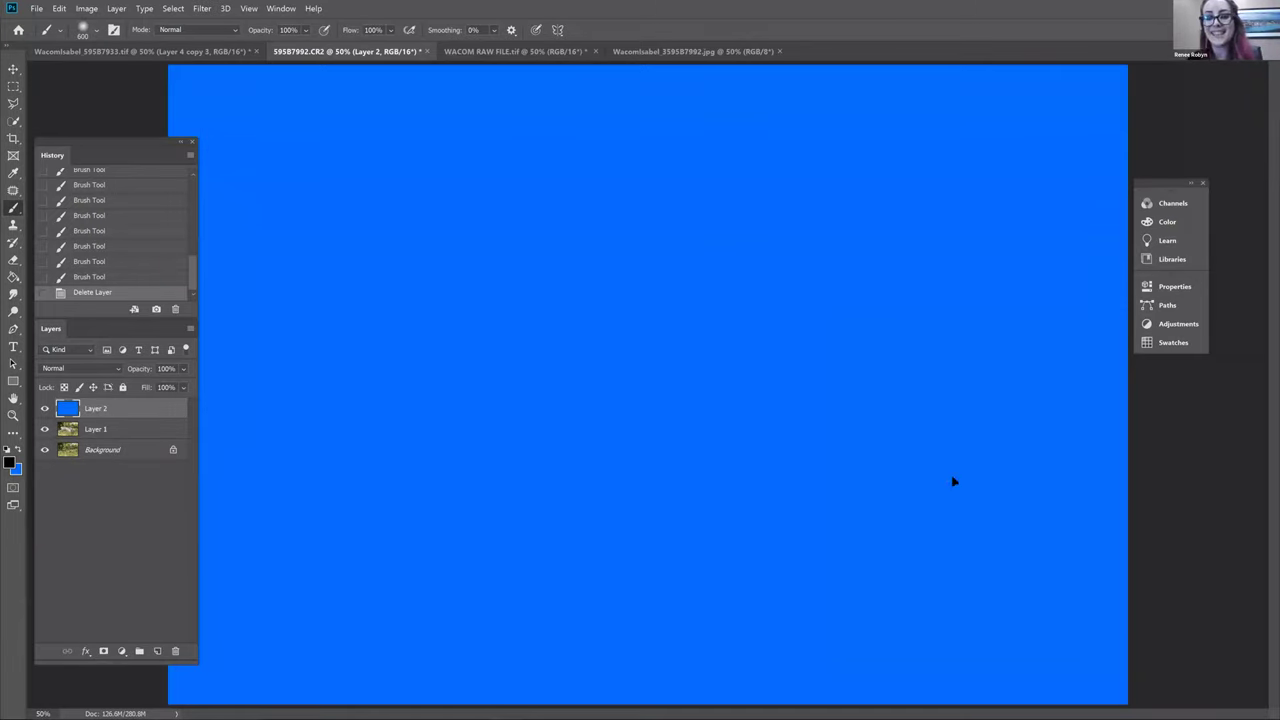
Delete Layer 2, leaving Layer 1 with the woman over the Background field plate
{"action": "key", "text": "Delete"}
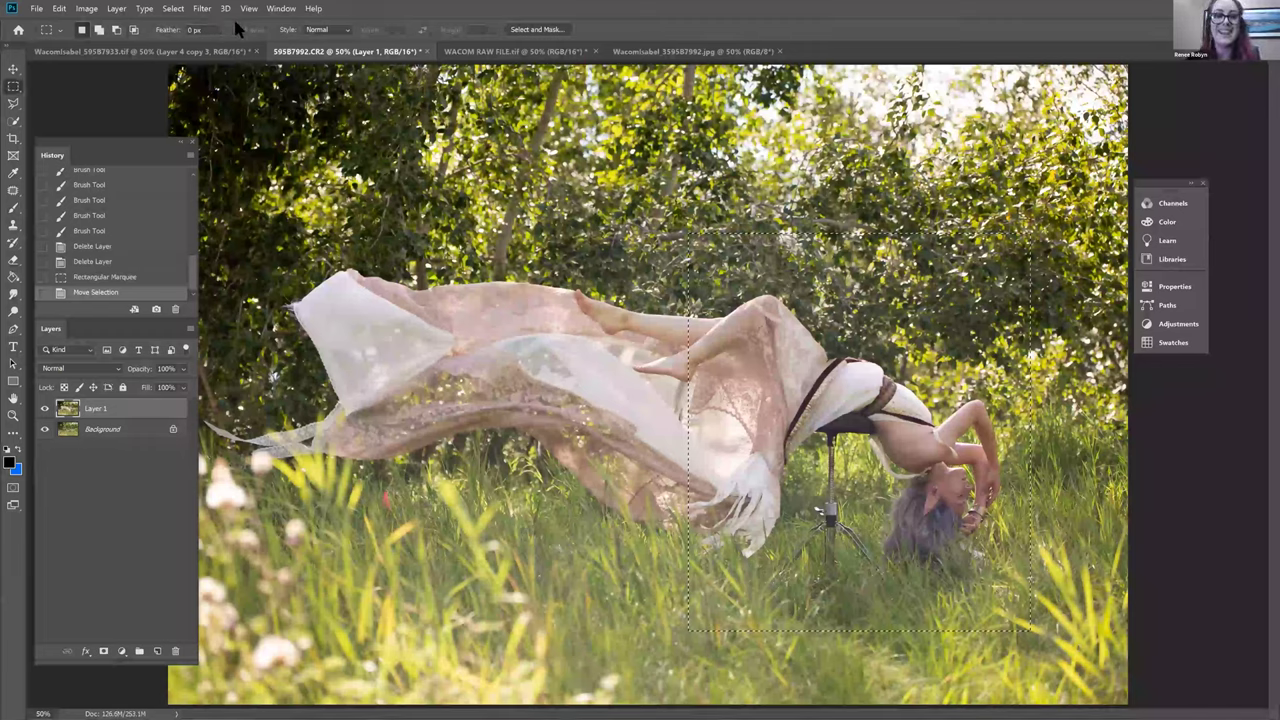
Liquify the dress in the stool selection, then reapply Liquify with brush size 90, 150, then 175
{"action": "left_click", "coordinate": [203, 8]}
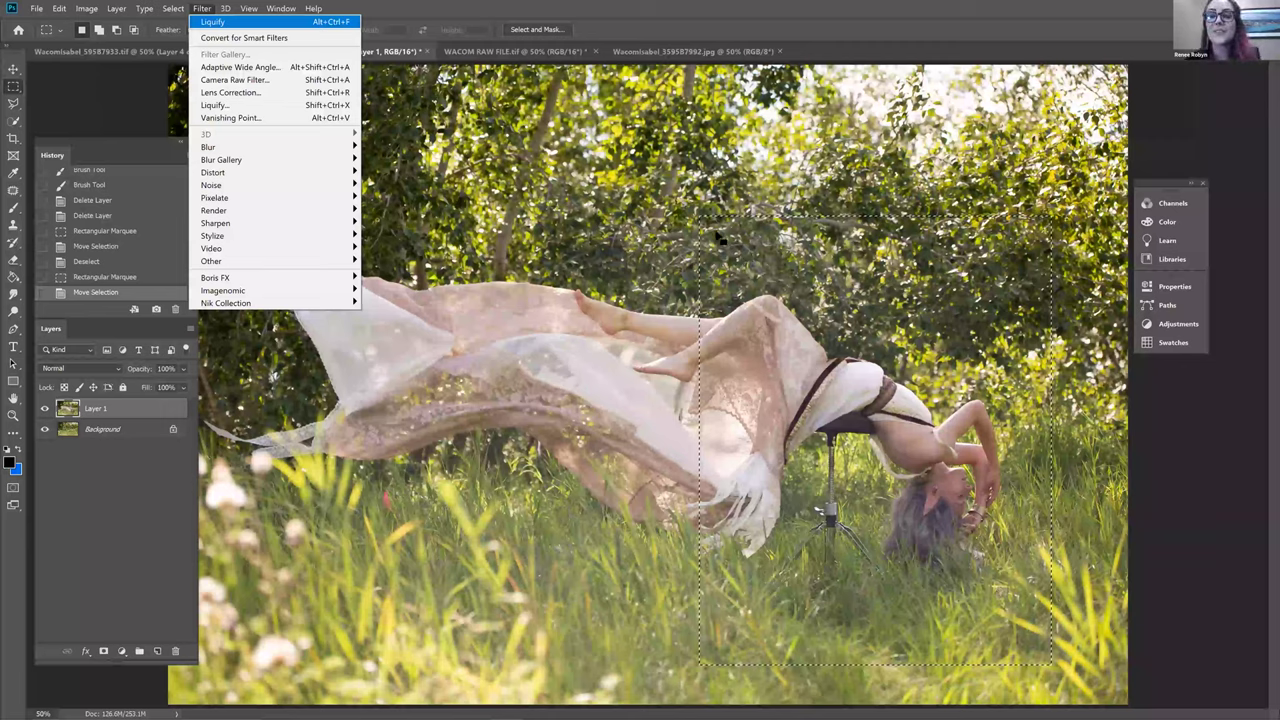
{"action": "left_click", "coordinate": [221, 106]}
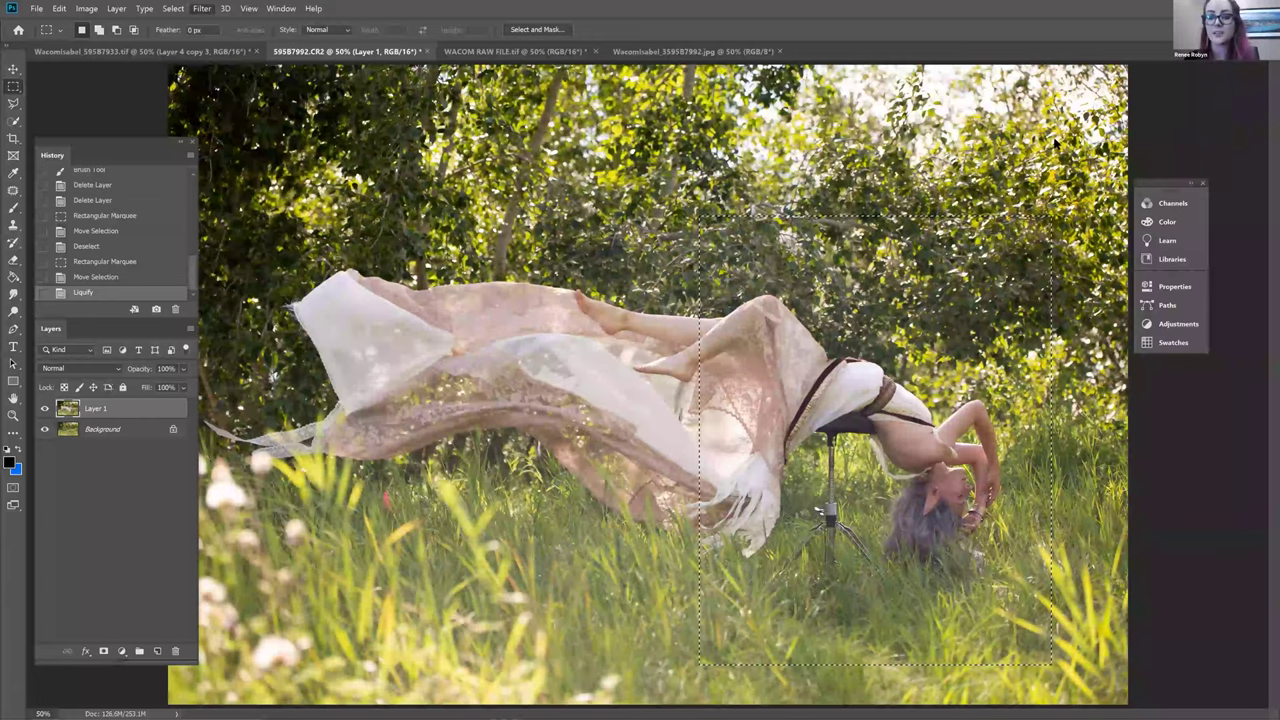
{"action": "key", "text": "ctrl+shift+x"}
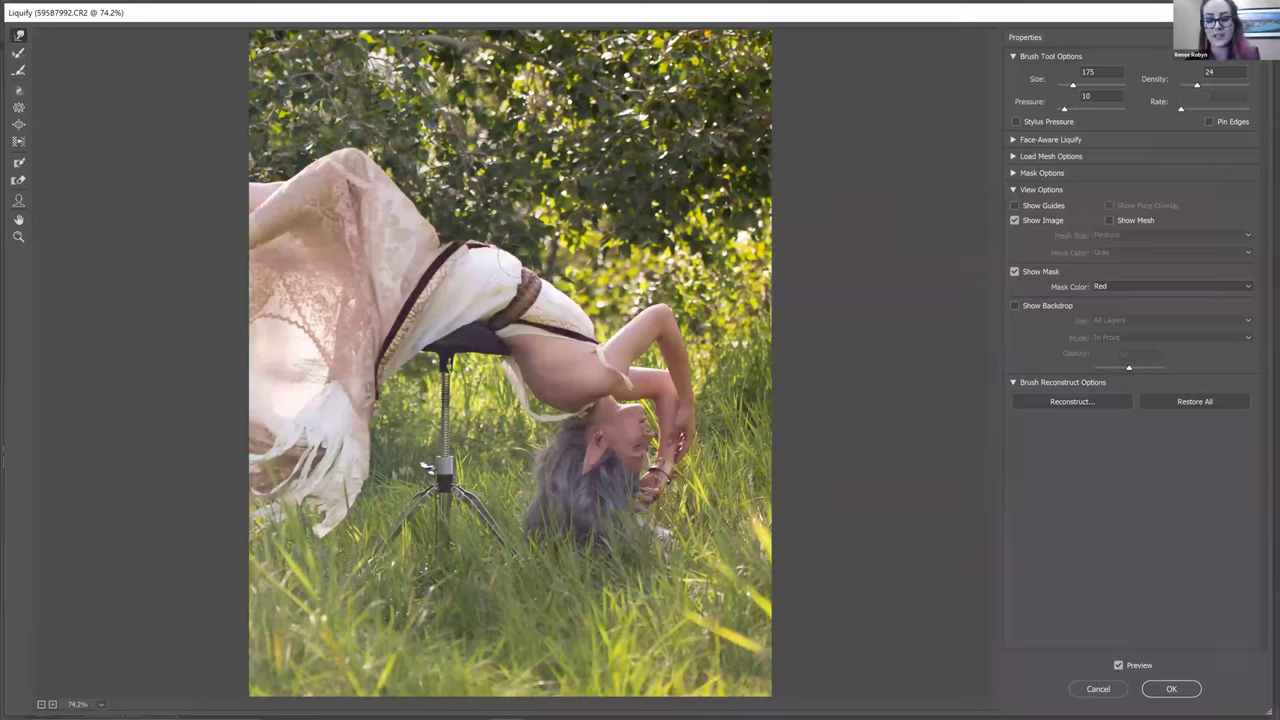
{"action": "key", "text": "bracketleft"}
{"action": "key", "text": "bracketleft"}
{"action": "key", "text": "bracketleft"}
{"action": "key", "text": "bracketleft"}
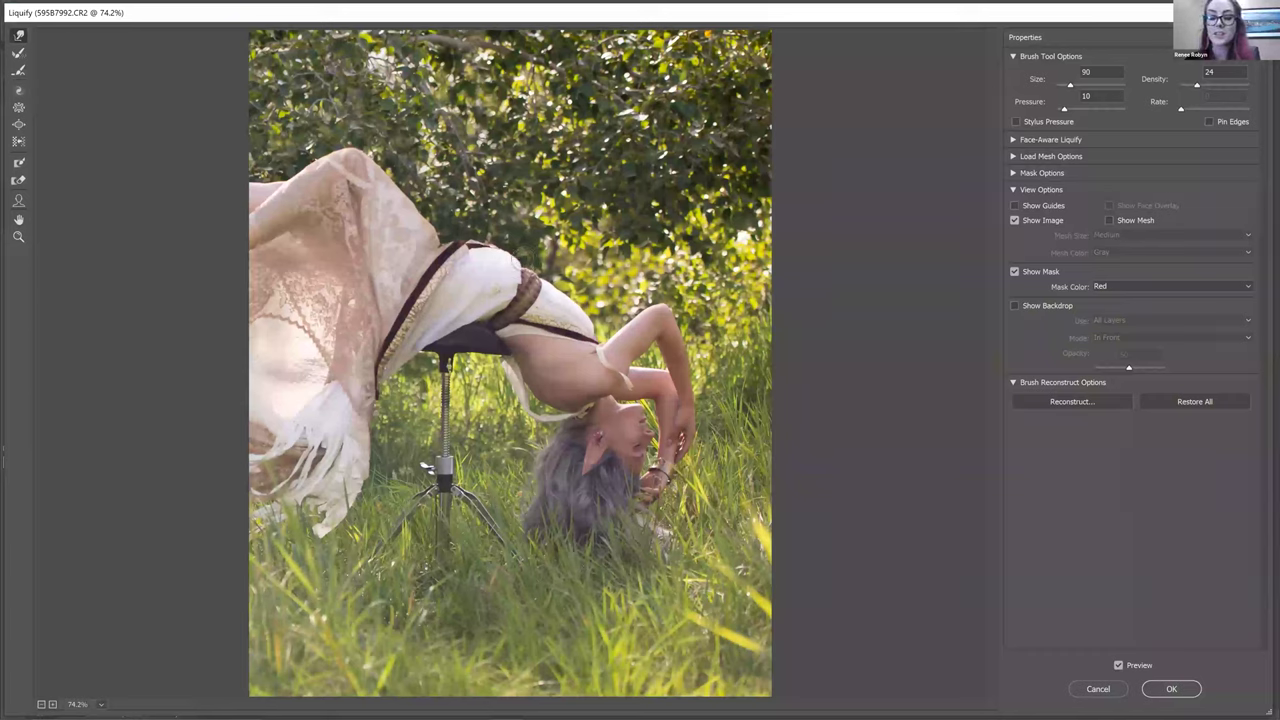
{"action": "key", "text": "bracketright"}
{"action": "key", "text": "bracketright"}
{"action": "key", "text": "bracketright"}
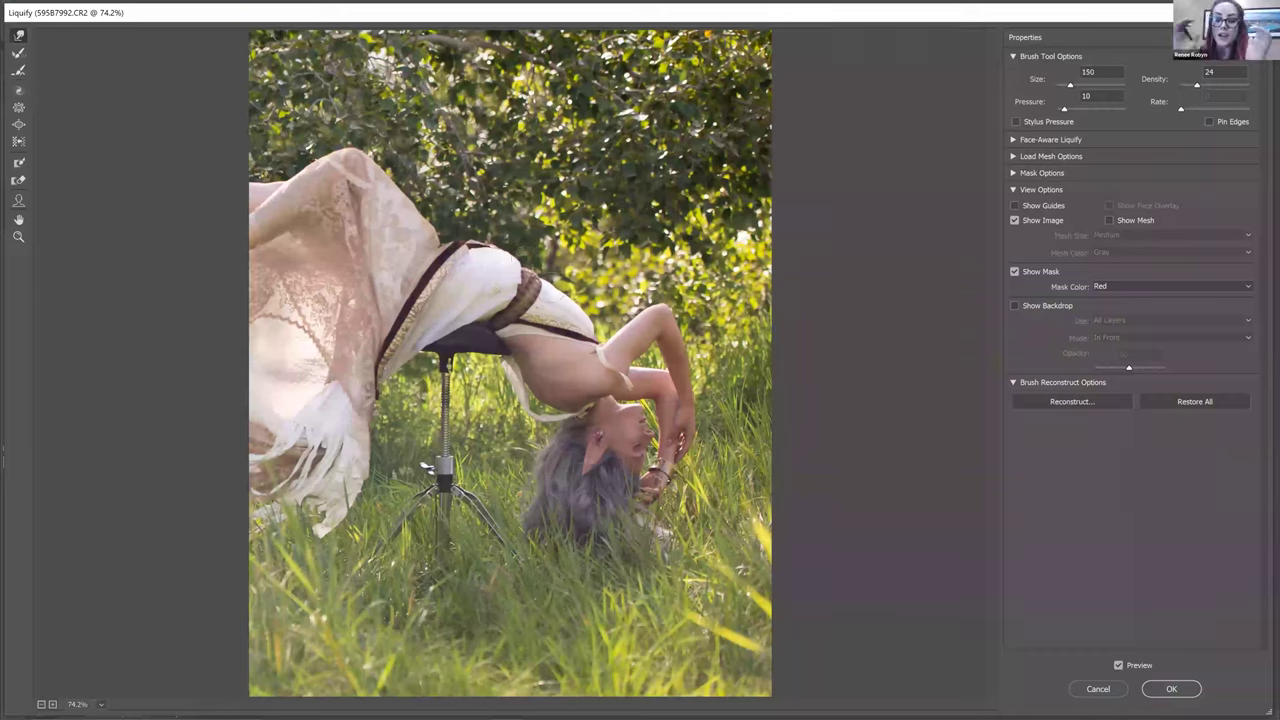
{"action": "key", "text": "bracketright"}
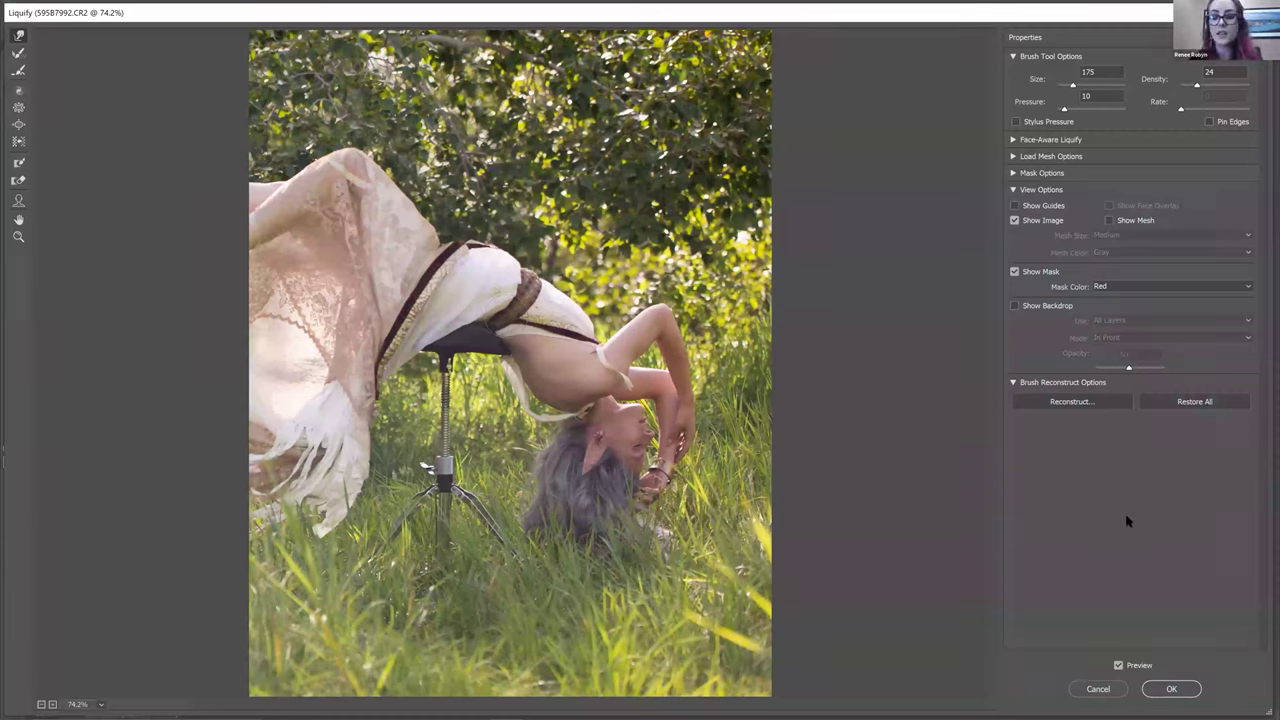
{"action": "left_click", "coordinate": [1173, 689]}
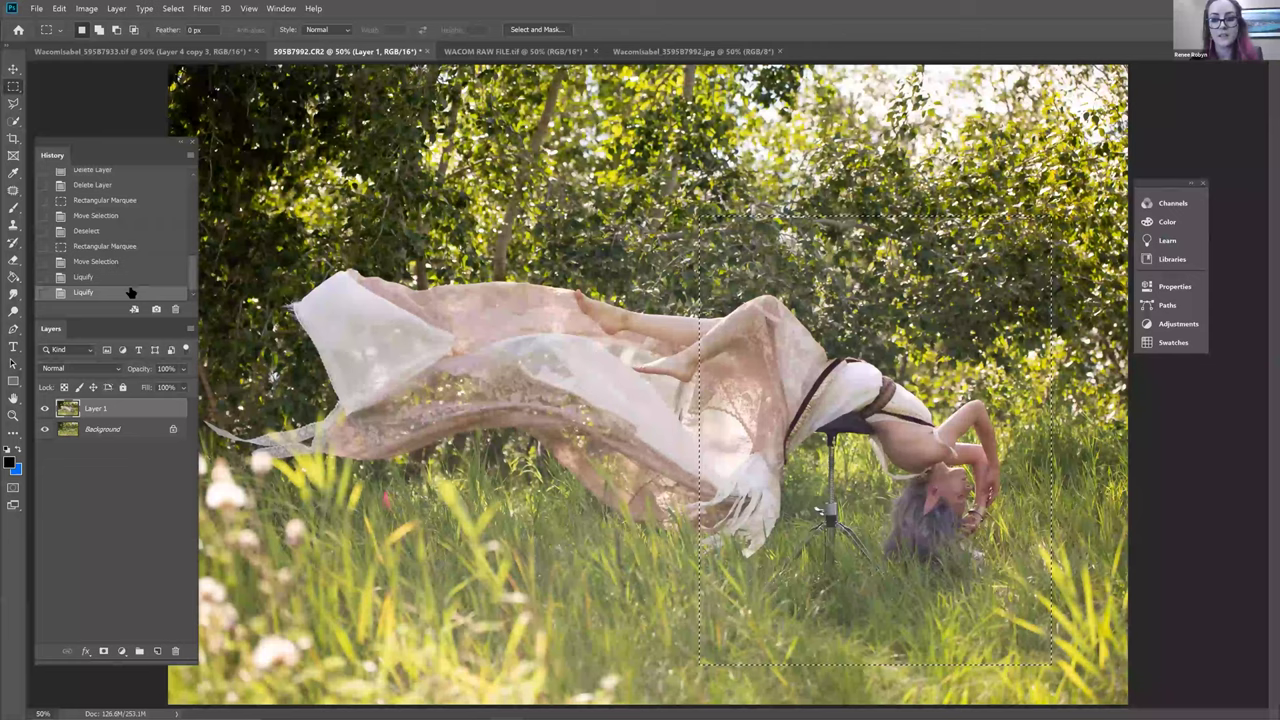
Compare the dress before and after Liquify, keep the reshape, and deselect
{"action": "key", "text": "ctrl+z"}
{"action": "key", "text": "ctrl+z"}
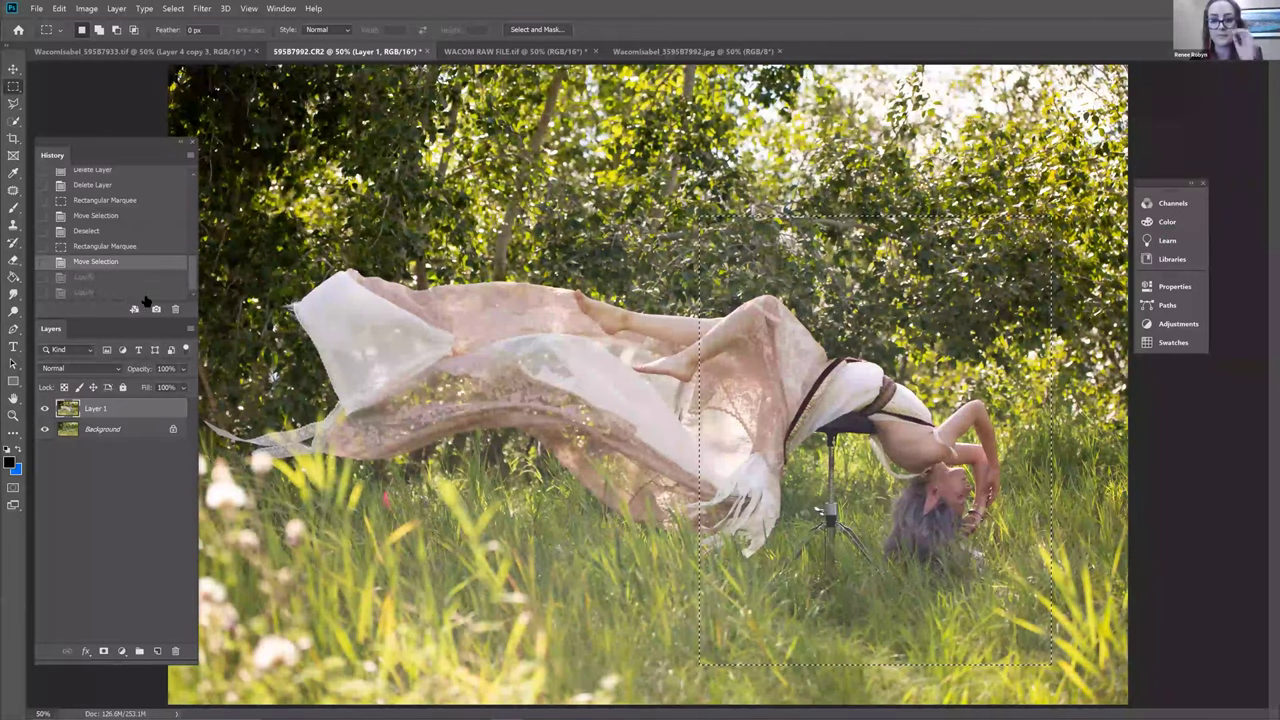
{"action": "key", "text": "ctrl+shift+z"}
{"action": "key", "text": "ctrl+shift+z"}
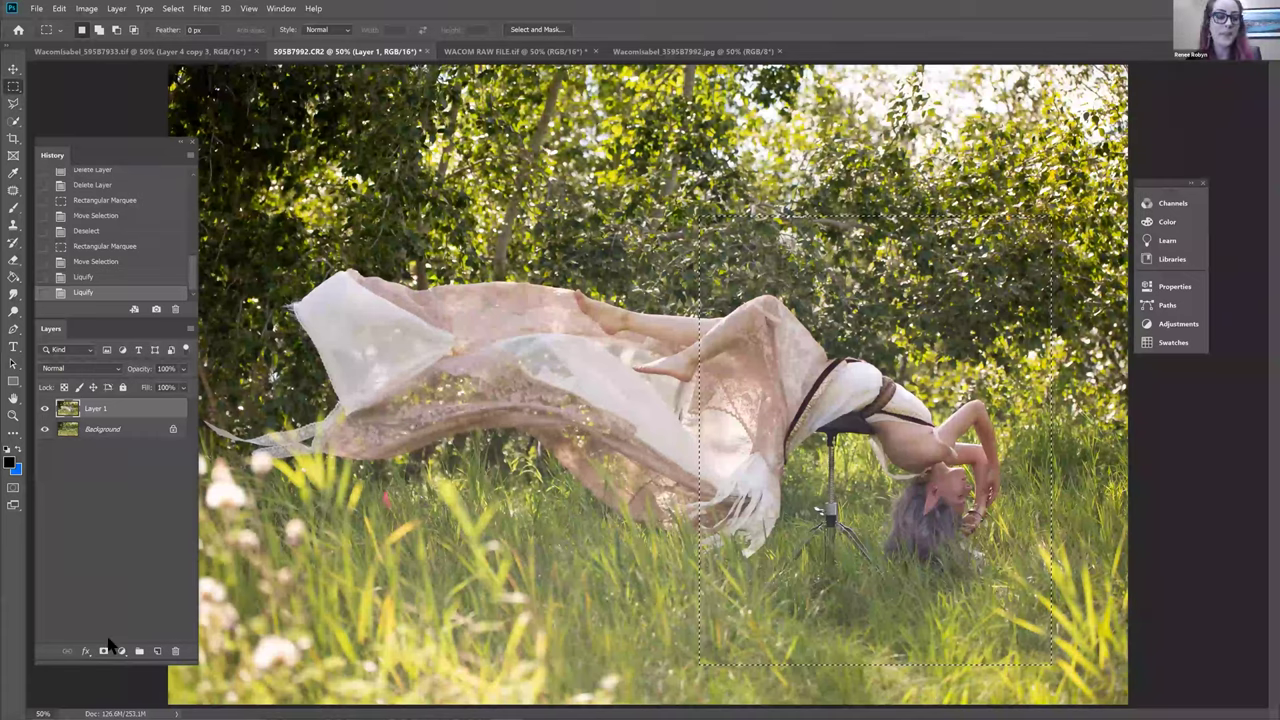
{"action": "key", "text": "ctrl+d"}
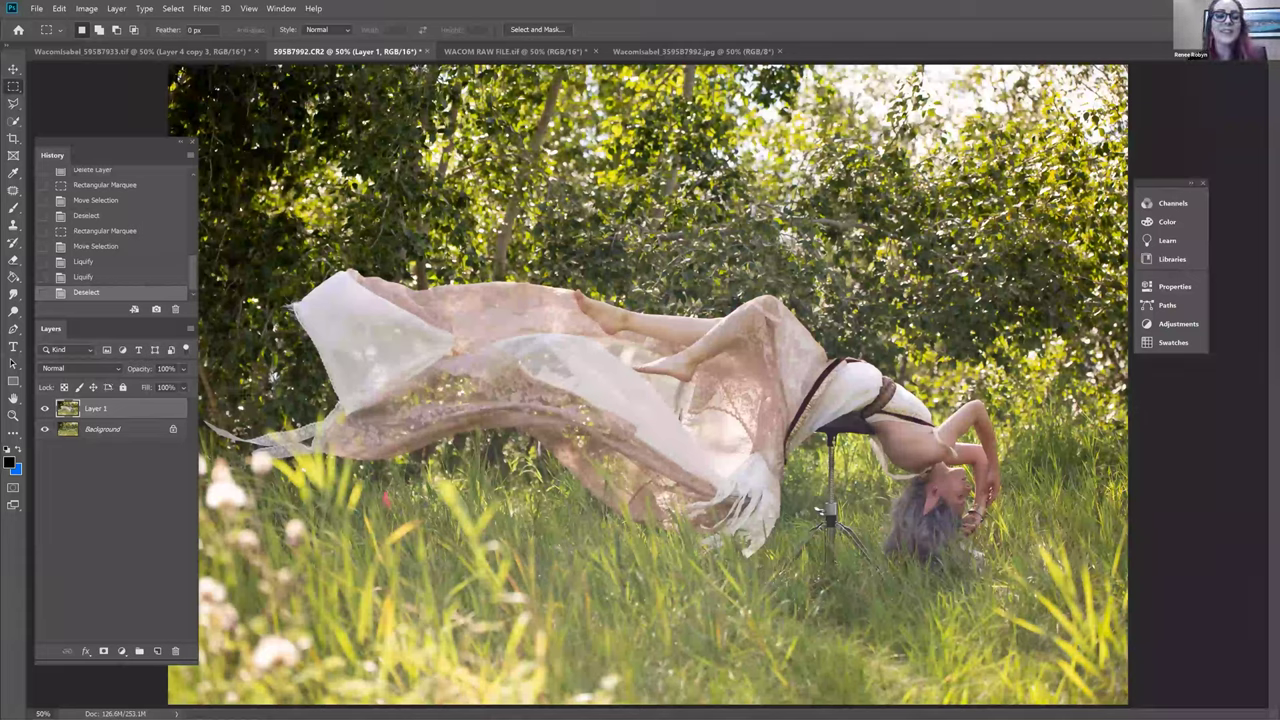
Add a layer mask to Layer 1 and bring the lace and stool into view
{"action": "left_click", "coordinate": [103, 651]}
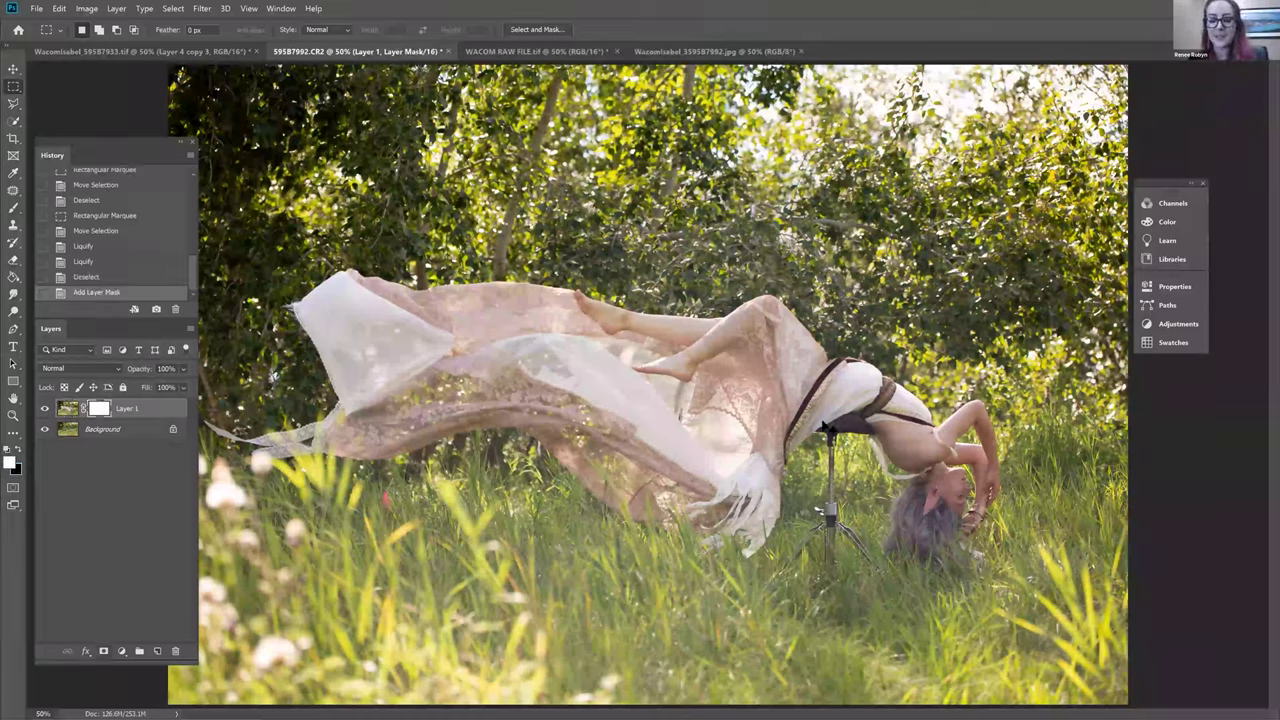
{"action": "scroll", "coordinate": [925, 427], "scroll_direction": "up", "scroll_amount": 1}
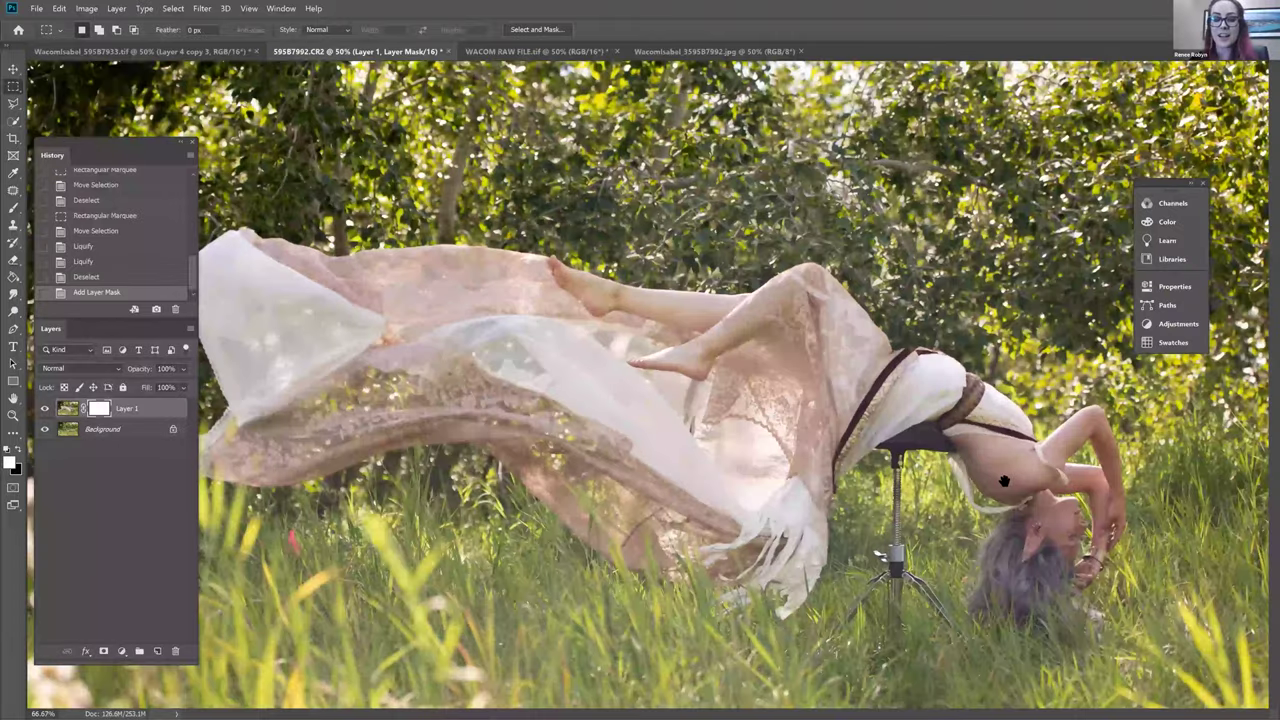
{"action": "scroll", "coordinate": [1005, 481], "scroll_direction": "up", "scroll_amount": 2}
{"action": "left_click_drag", "start_coordinate": [835, 390], "coordinate": [797, 388]}
{"action": "scroll", "coordinate": [797, 388], "scroll_direction": "down", "scroll_amount": 3}
{"action": "scroll", "coordinate": [797, 388], "scroll_direction": "right", "scroll_amount": 5}
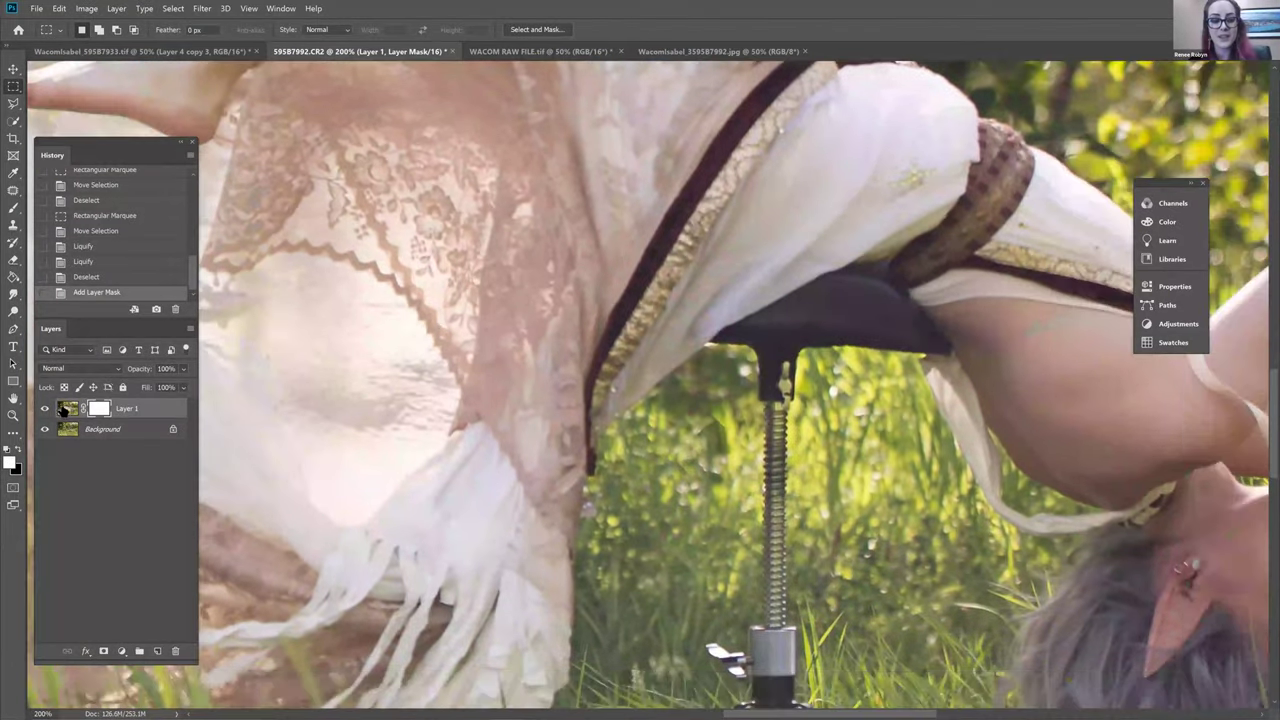
{"action": "left_click", "coordinate": [67, 408]}
{"action": "left_click_drag", "start_coordinate": [444, 236], "coordinate": [526, 320]}
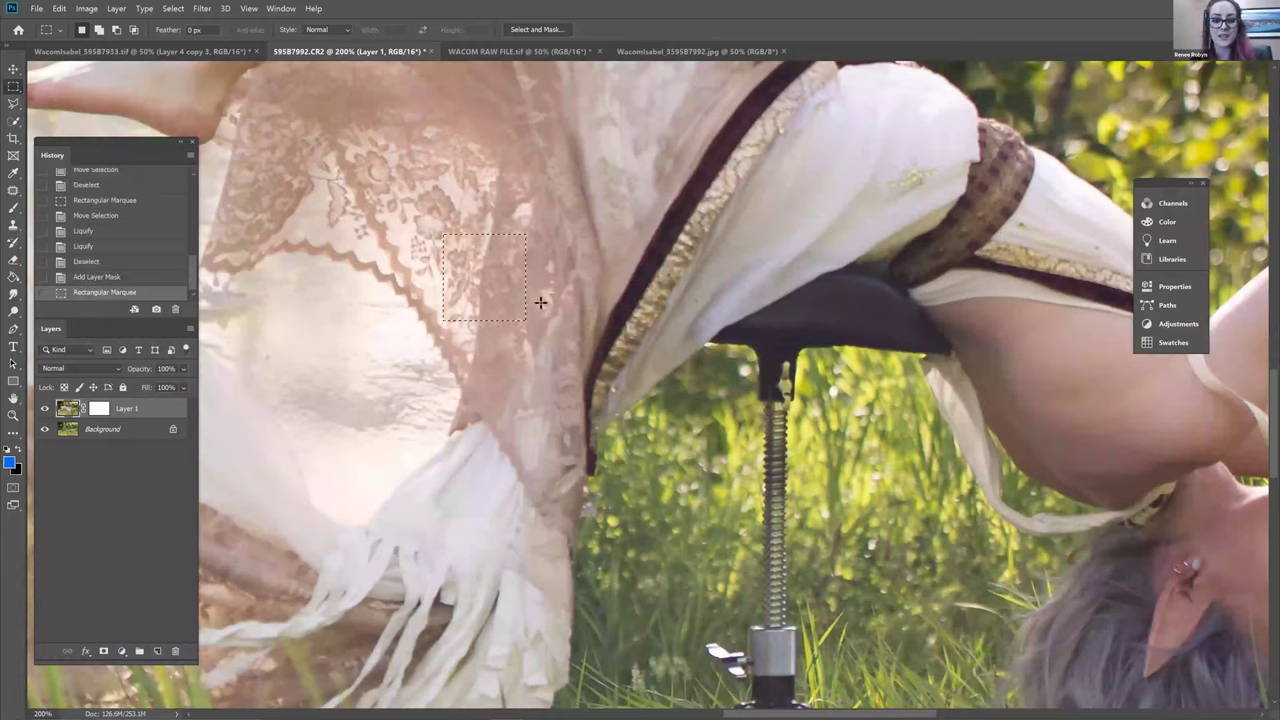
{"action": "left_click", "coordinate": [530, 303]}
Paint white strokes on Layer 1's mask around the stool seat, then swap the foreground to black
{"action": "key", "text": "b"}
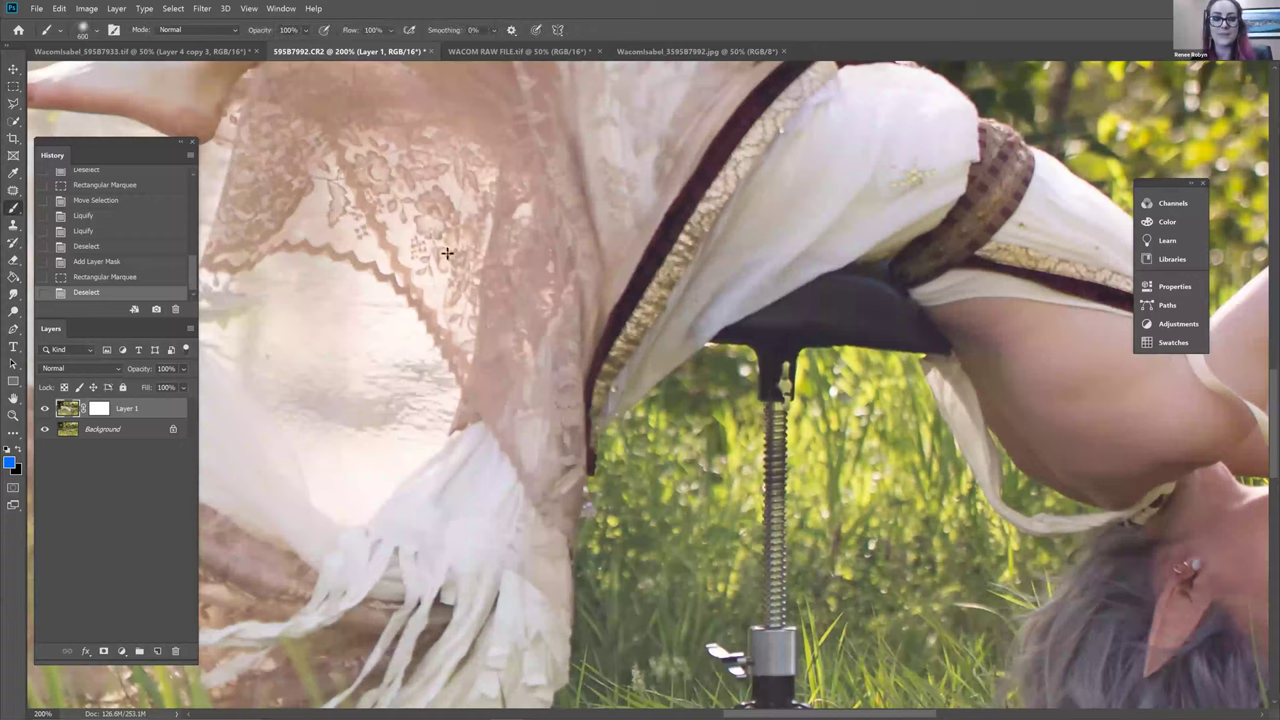
{"action": "mouse_move", "coordinate": [455, 262]}
{"action": "left_mouse_down"}
{"action": "mouse_move", "coordinate": [515, 304]}
{"action": "mouse_move", "coordinate": [661, 302]}
{"action": "mouse_move", "coordinate": [743, 319]}
{"action": "left_mouse_up"}
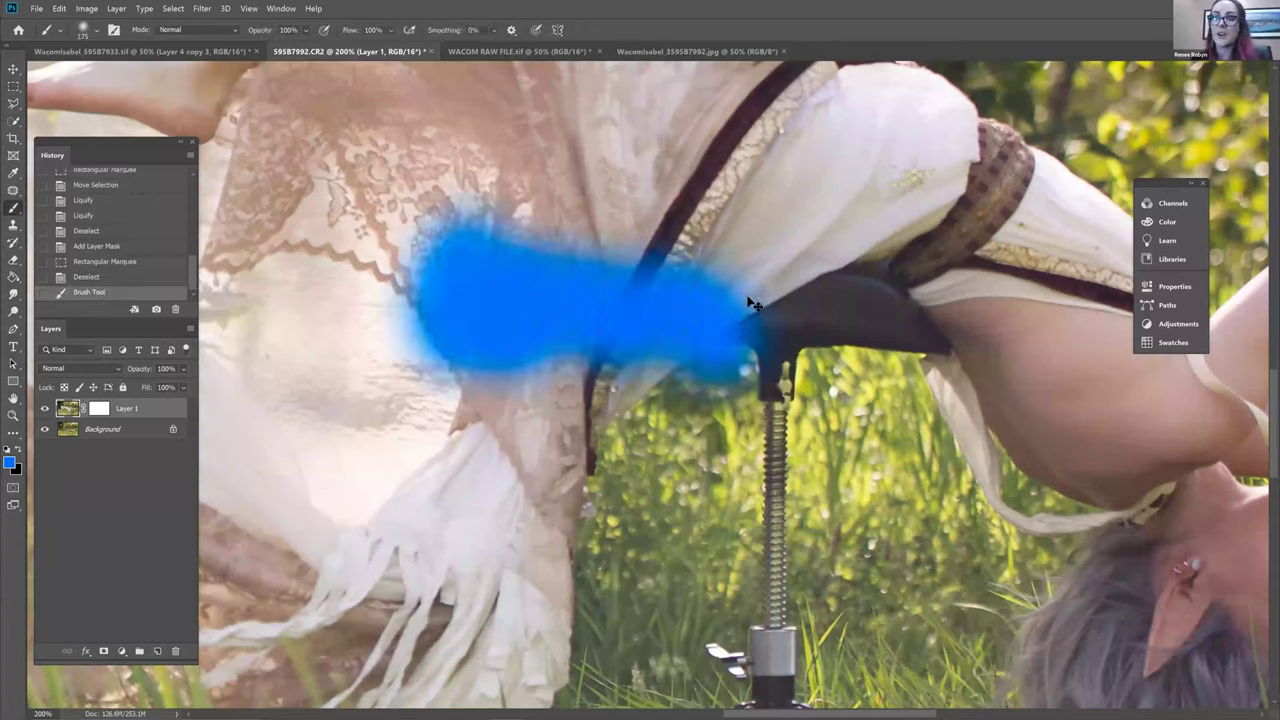
{"action": "key", "text": "ctrl+z"}
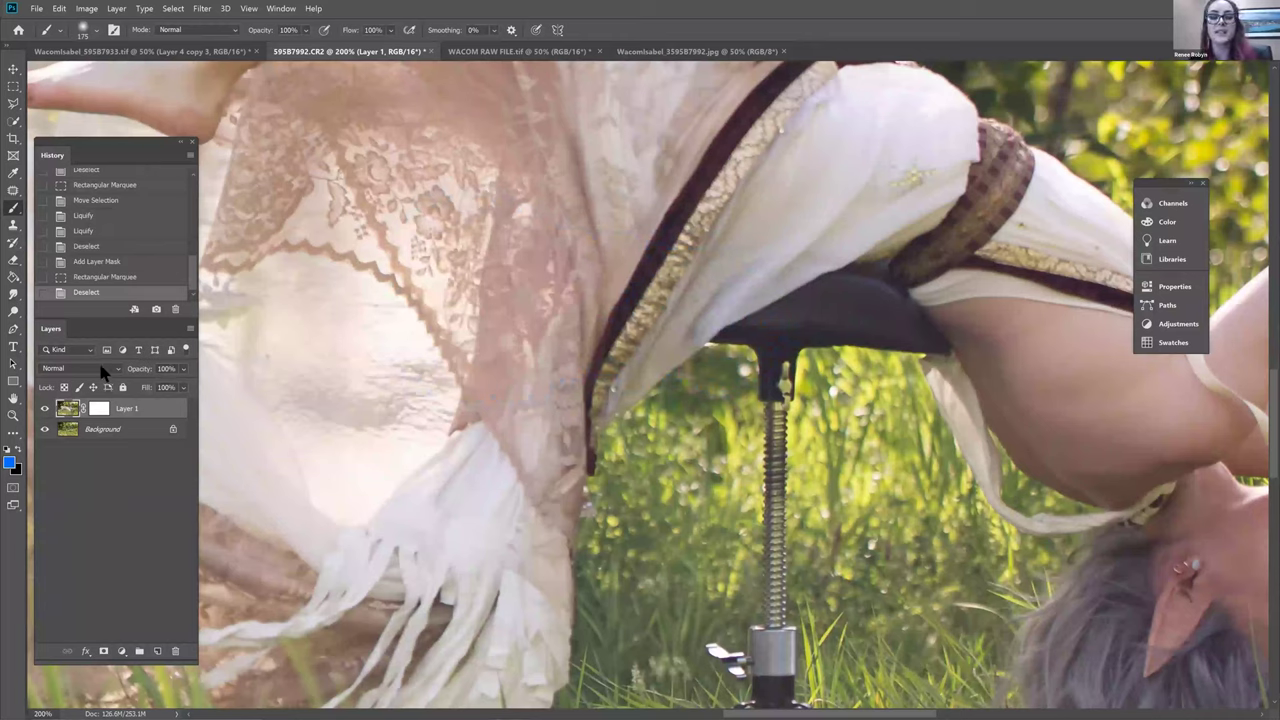
{"action": "left_click", "coordinate": [100, 410]}
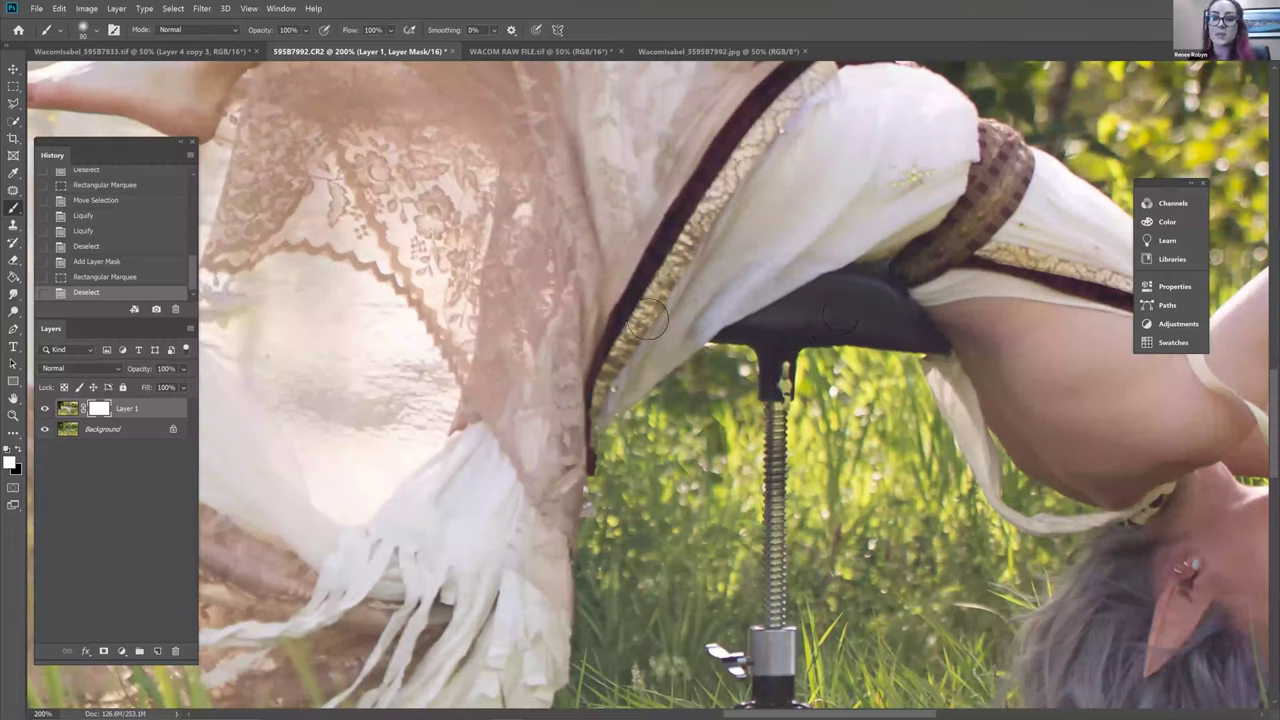
{"action": "left_click_drag", "start_coordinate": [860, 355], "coordinate": [835, 330]}
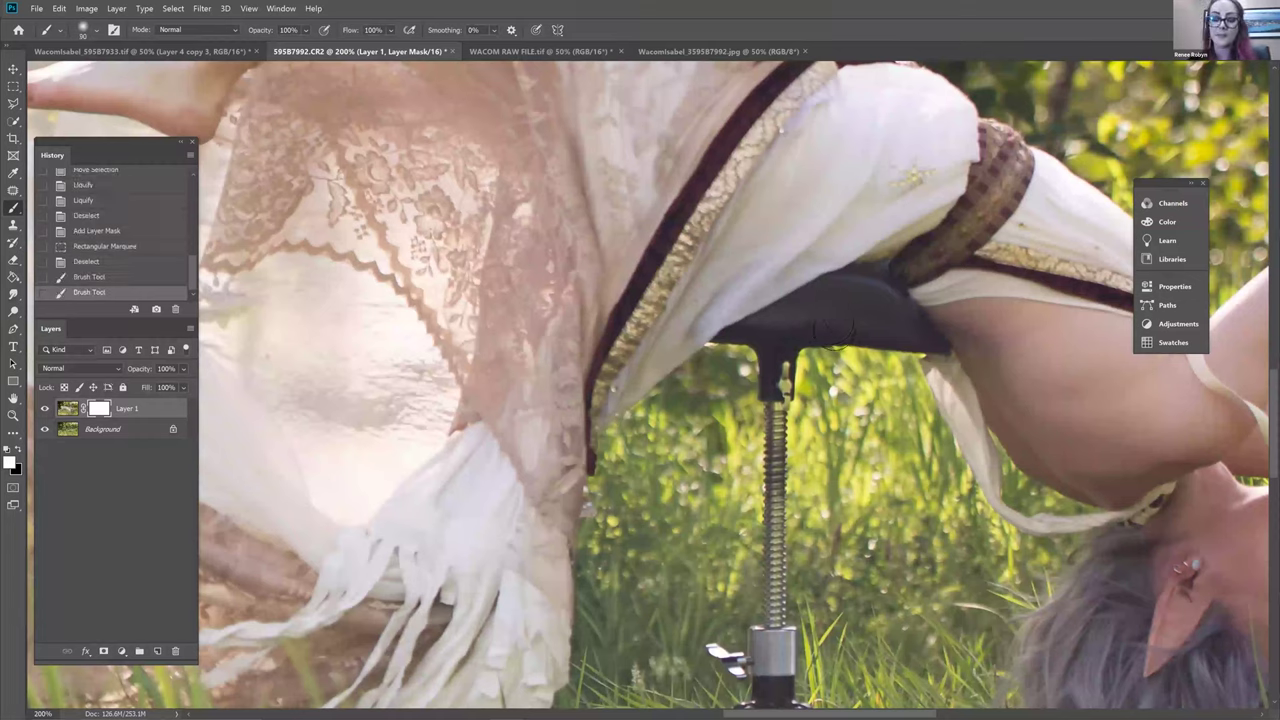
{"action": "key", "text": "x"}
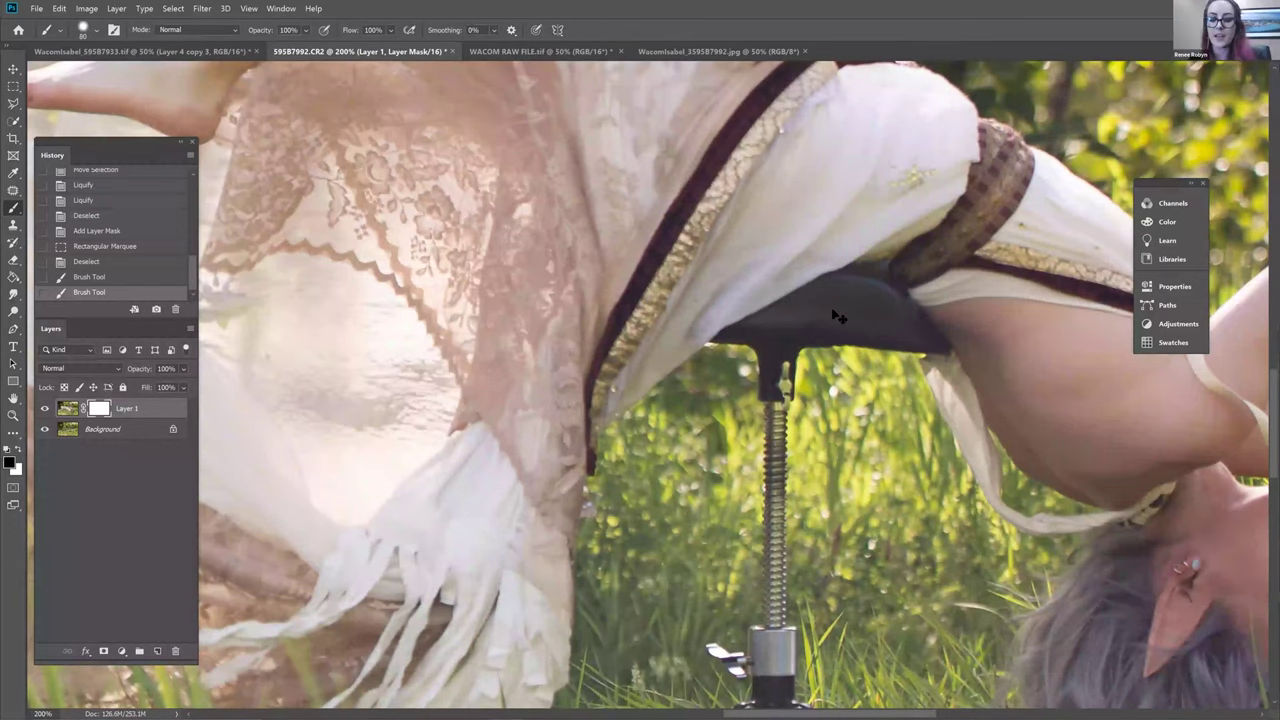
Paint black on Layer 1's mask over the dark stool seat and cloth edges to reveal grass
{"action": "scroll", "coordinate": [838, 317], "scroll_direction": "up", "scroll_amount": 5}
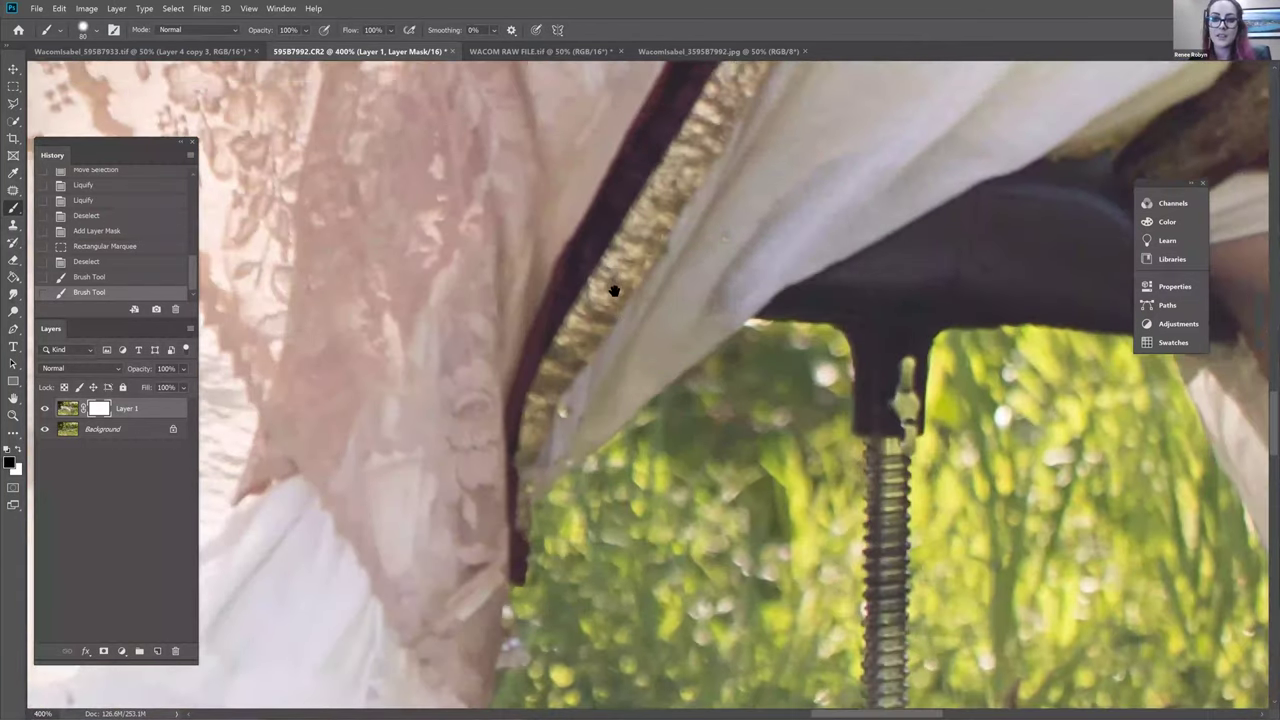
{"action": "scroll", "coordinate": [776, 242], "scroll_direction": "down", "scroll_amount": 1}
{"action": "scroll", "coordinate": [776, 242], "scroll_direction": "right", "scroll_amount": 1}
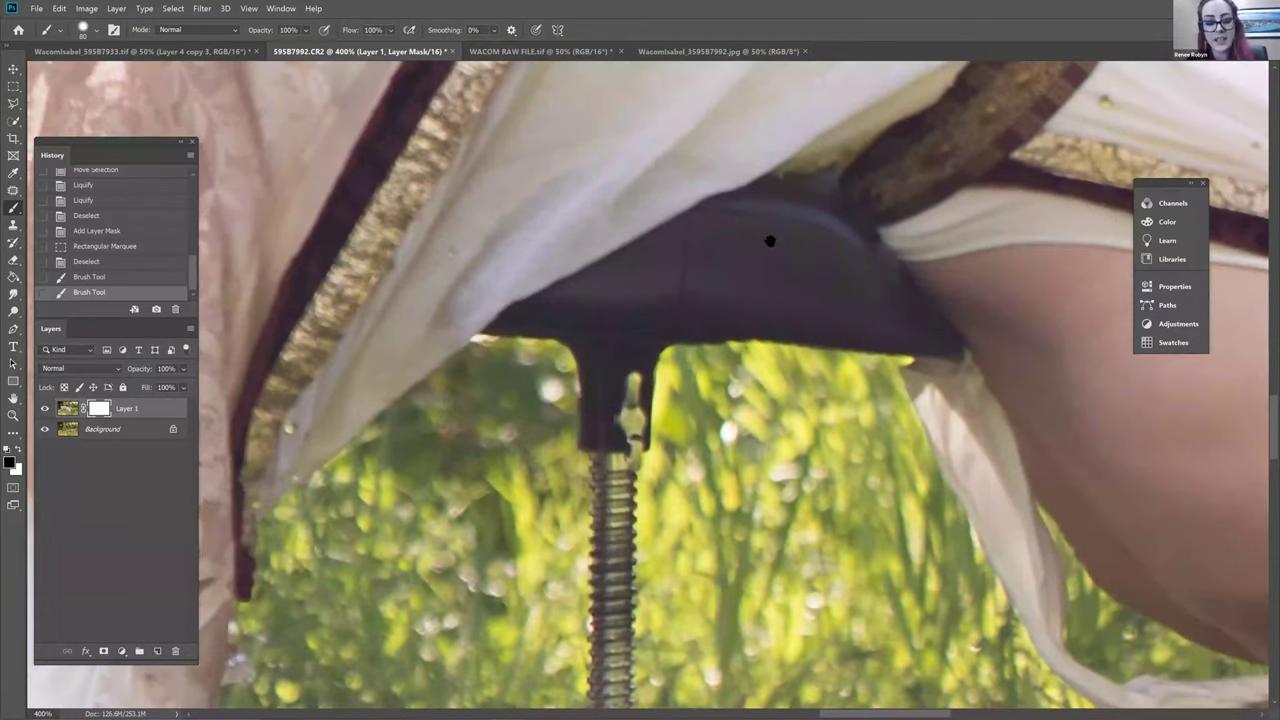
{"action": "mouse_move", "coordinate": [726, 232]}
{"action": "left_mouse_down"}
{"action": "mouse_move", "coordinate": [722, 248]}
{"action": "mouse_move", "coordinate": [716, 224]}
{"action": "mouse_move", "coordinate": [733, 224]}
{"action": "mouse_move", "coordinate": [716, 236]}
{"action": "mouse_move", "coordinate": [760, 224]}
{"action": "left_mouse_up"}
{"action": "mouse_move", "coordinate": [503, 357]}
{"action": "left_mouse_down"}
{"action": "mouse_move", "coordinate": [709, 245]}
{"action": "mouse_move", "coordinate": [710, 234]}
{"action": "mouse_move", "coordinate": [686, 247]}
{"action": "mouse_move", "coordinate": [713, 230]}
{"action": "mouse_move", "coordinate": [493, 367]}
{"action": "mouse_move", "coordinate": [732, 266]}
{"action": "mouse_move", "coordinate": [776, 243]}
{"action": "mouse_move", "coordinate": [774, 227]}
{"action": "mouse_move", "coordinate": [790, 236]}
{"action": "mouse_move", "coordinate": [772, 222]}
{"action": "mouse_move", "coordinate": [843, 258]}
{"action": "mouse_move", "coordinate": [834, 240]}
{"action": "mouse_move", "coordinate": [851, 277]}
{"action": "mouse_move", "coordinate": [825, 330]}
{"action": "mouse_move", "coordinate": [780, 345]}
{"action": "left_mouse_up"}
{"action": "mouse_move", "coordinate": [740, 290]}
{"action": "left_mouse_down"}
{"action": "mouse_move", "coordinate": [740, 380]}
{"action": "mouse_move", "coordinate": [745, 285]}
{"action": "mouse_move", "coordinate": [713, 328]}
{"action": "mouse_move", "coordinate": [665, 255]}
{"action": "mouse_move", "coordinate": [700, 265]}
{"action": "mouse_move", "coordinate": [612, 226]}
{"action": "left_mouse_up"}
{"action": "scroll", "coordinate": [624, 222], "scroll_direction": "right", "scroll_amount": 3}
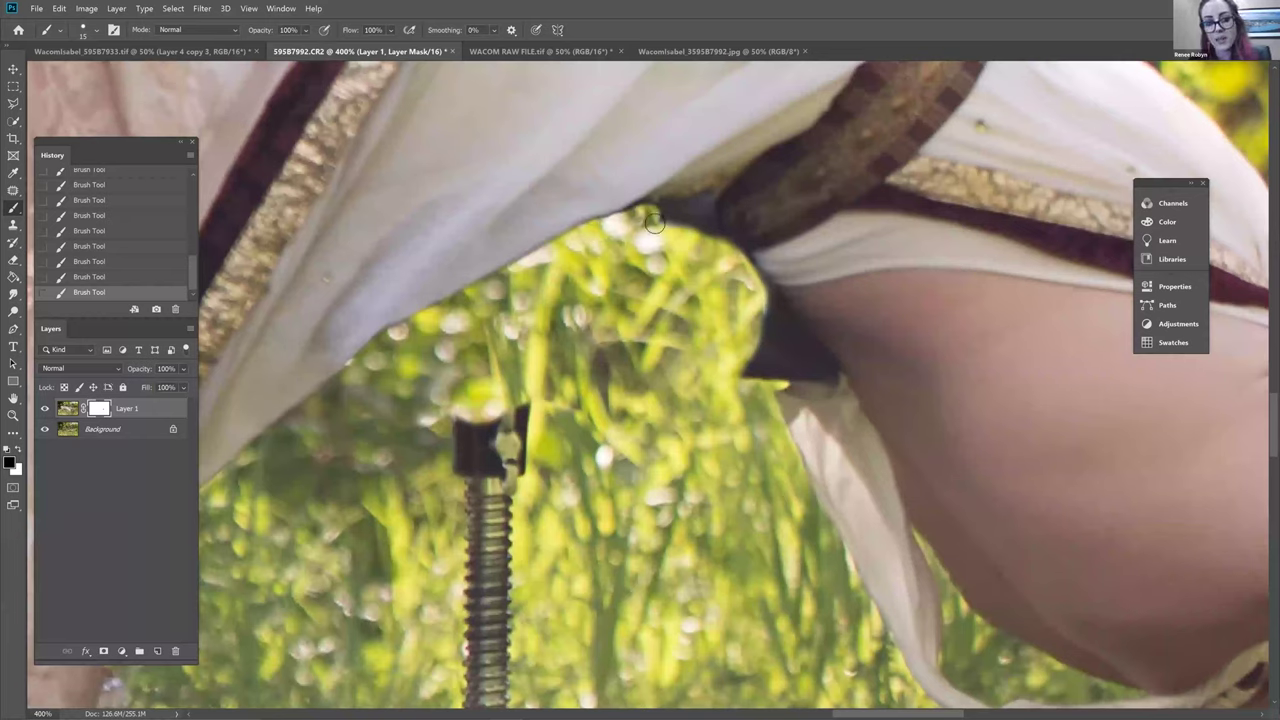
{"action": "left_click_drag", "start_coordinate": [697, 238], "coordinate": [729, 254]}
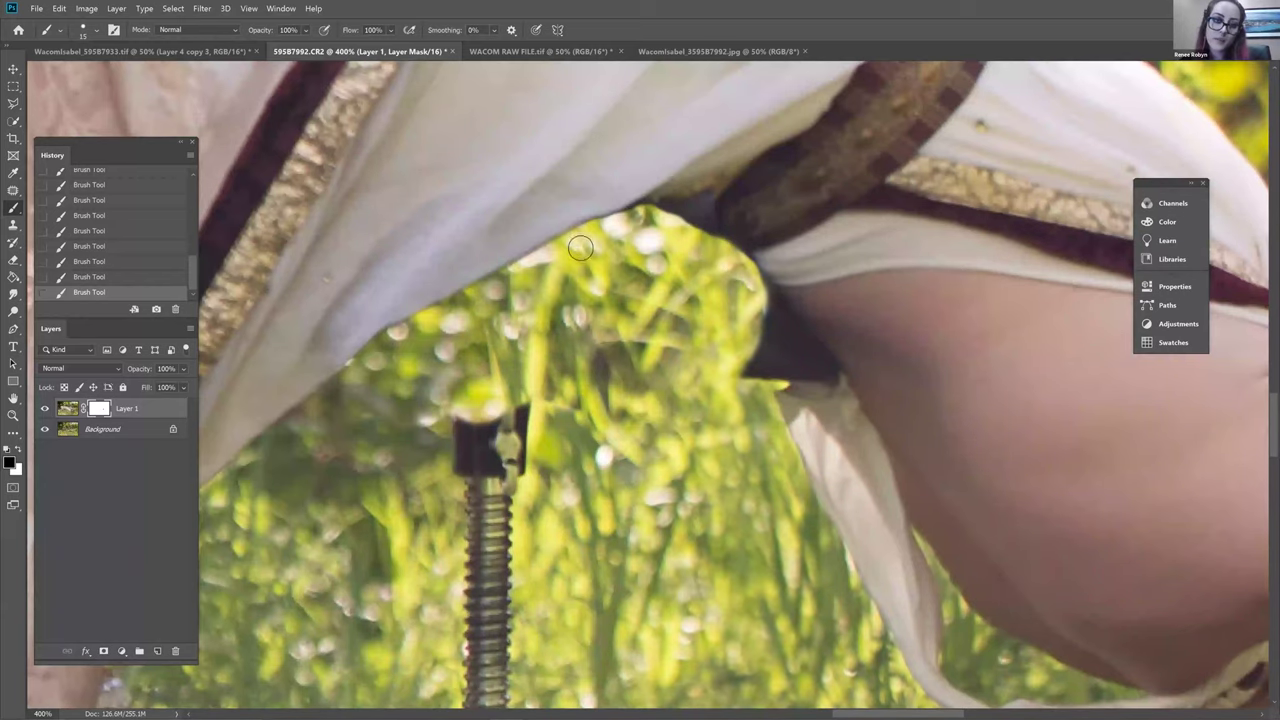
{"action": "scroll", "coordinate": [600, 260], "scroll_direction": "up", "scroll_amount": 2}
{"action": "left_click_drag", "start_coordinate": [594, 247], "coordinate": [669, 358]}
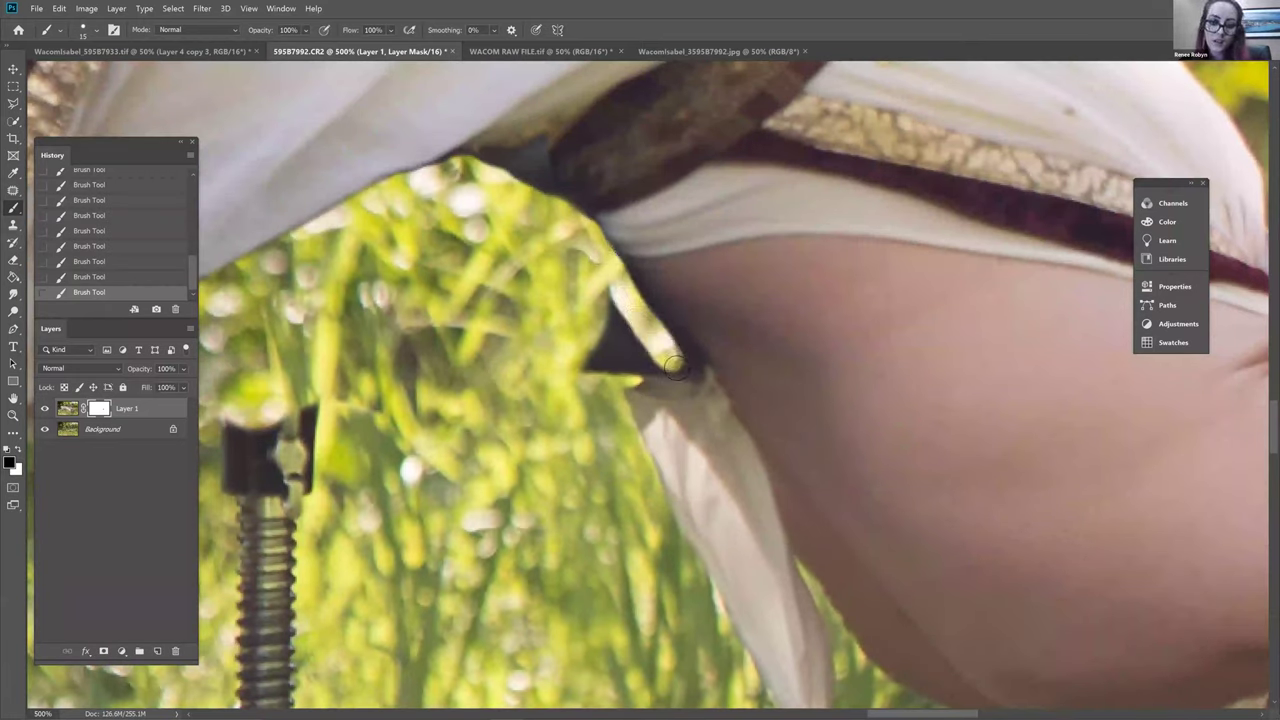
{"action": "mouse_move", "coordinate": [631, 313]}
{"action": "left_mouse_down"}
{"action": "mouse_move", "coordinate": [641, 373]}
{"action": "mouse_move", "coordinate": [612, 333]}
{"action": "mouse_move", "coordinate": [588, 339]}
{"action": "mouse_move", "coordinate": [580, 363]}
{"action": "mouse_move", "coordinate": [624, 380]}
{"action": "left_mouse_up"}
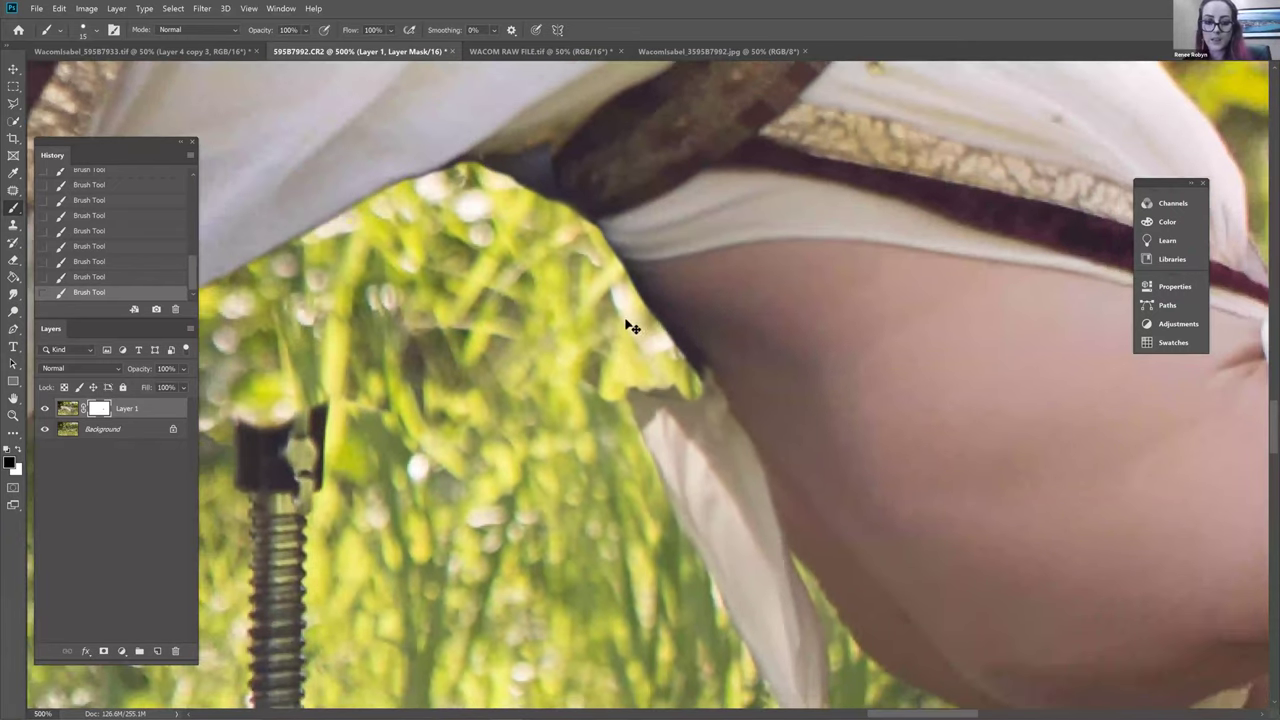
{"action": "scroll", "coordinate": [633, 369], "scroll_direction": "down", "scroll_amount": 4}
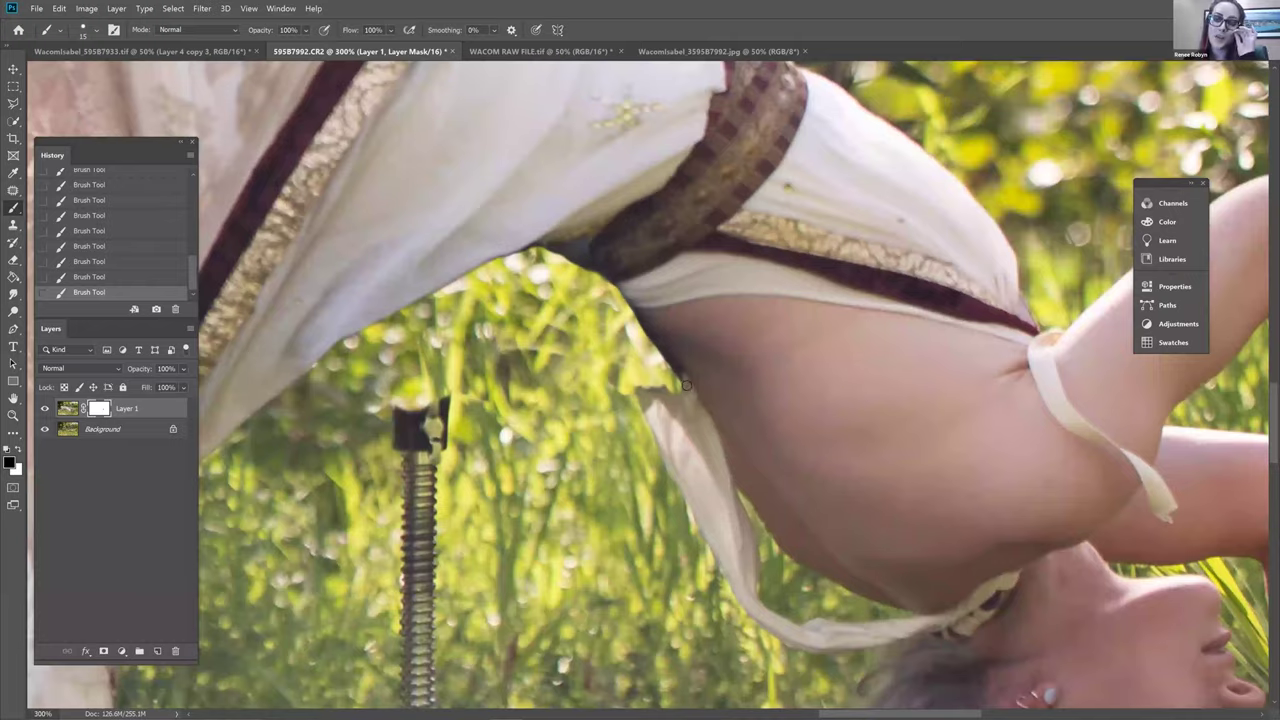
Brush black over the top of the stand's spring, then zoom out to 100%
{"action": "scroll", "coordinate": [649, 404], "scroll_direction": "down", "scroll_amount": 2}
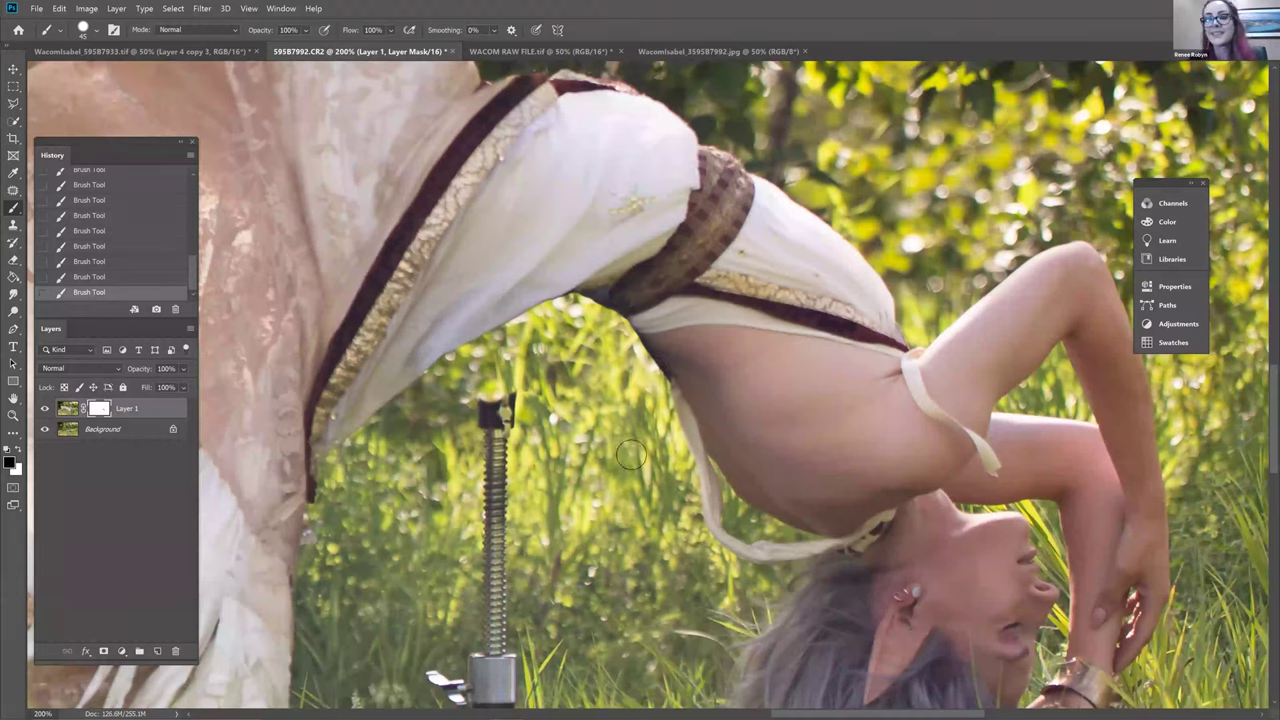
{"action": "mouse_move", "coordinate": [487, 413]}
{"action": "left_mouse_down"}
{"action": "mouse_move", "coordinate": [508, 490]}
{"action": "mouse_move", "coordinate": [483, 509]}
{"action": "mouse_move", "coordinate": [492, 572]}
{"action": "left_mouse_up"}
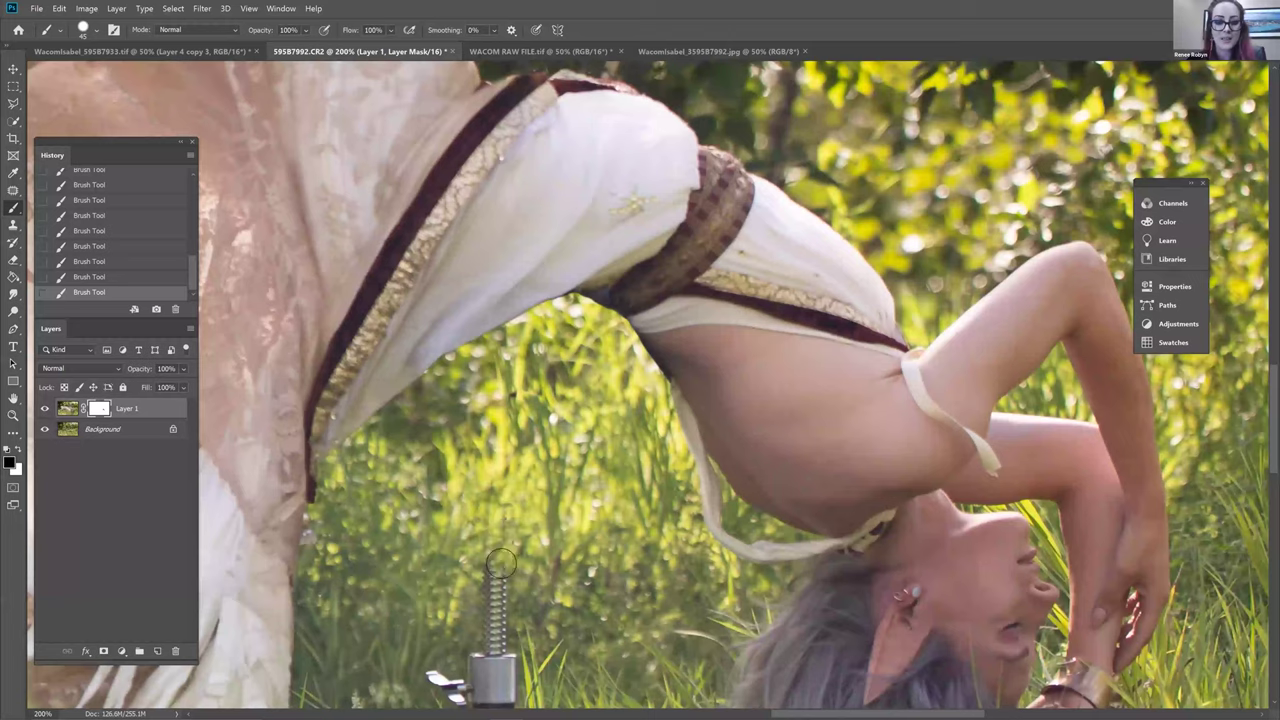
{"action": "mouse_move", "coordinate": [632, 401]}
{"action": "left_mouse_down"}
{"action": "mouse_move", "coordinate": [590, 368]}
{"action": "mouse_move", "coordinate": [620, 310]}
{"action": "mouse_move", "coordinate": [590, 255]}
{"action": "mouse_move", "coordinate": [601, 232]}
{"action": "left_mouse_up"}
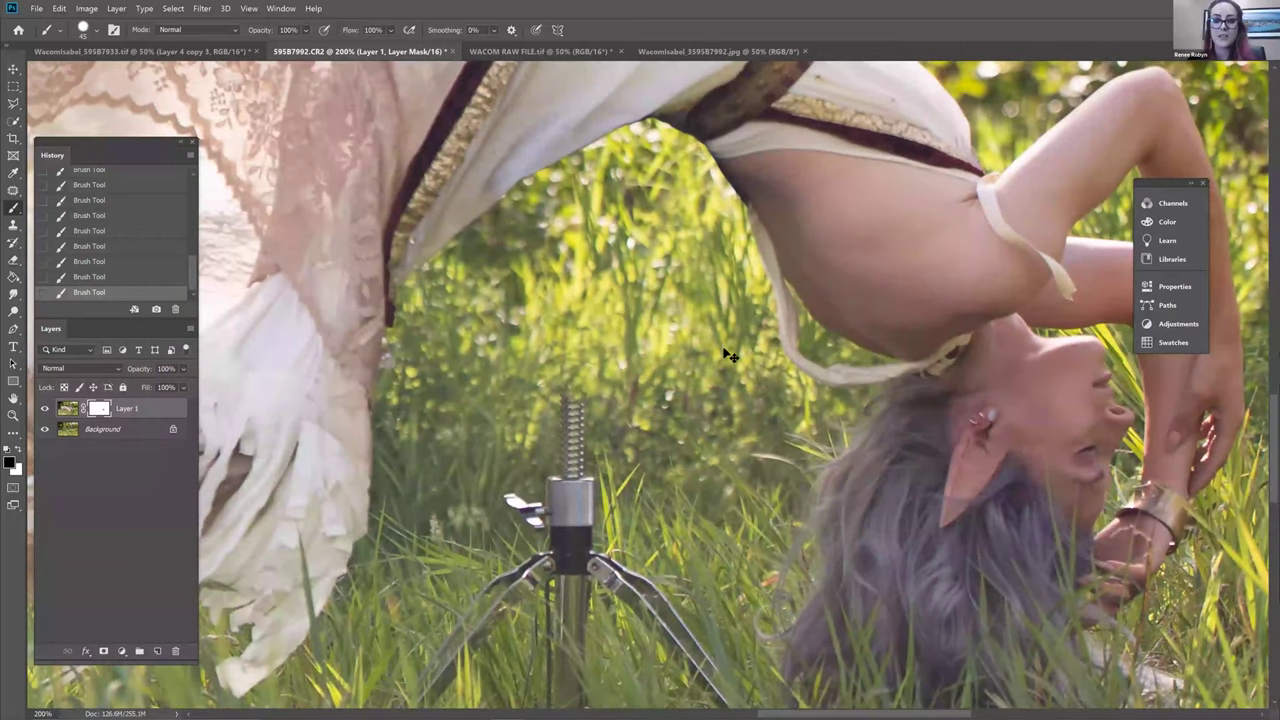
{"action": "key", "text": "ctrl+minus"}
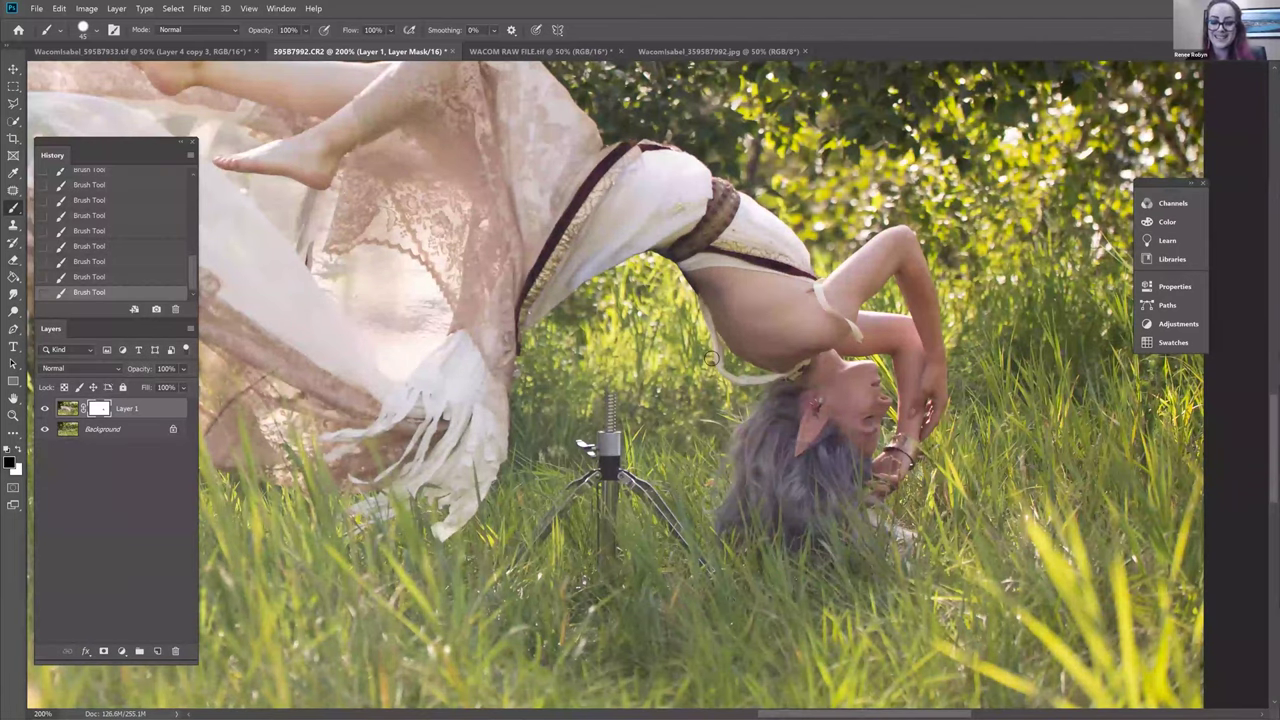
{"action": "key", "text": "ctrl+minus"}
{"action": "key", "text": "ctrl+minus"}
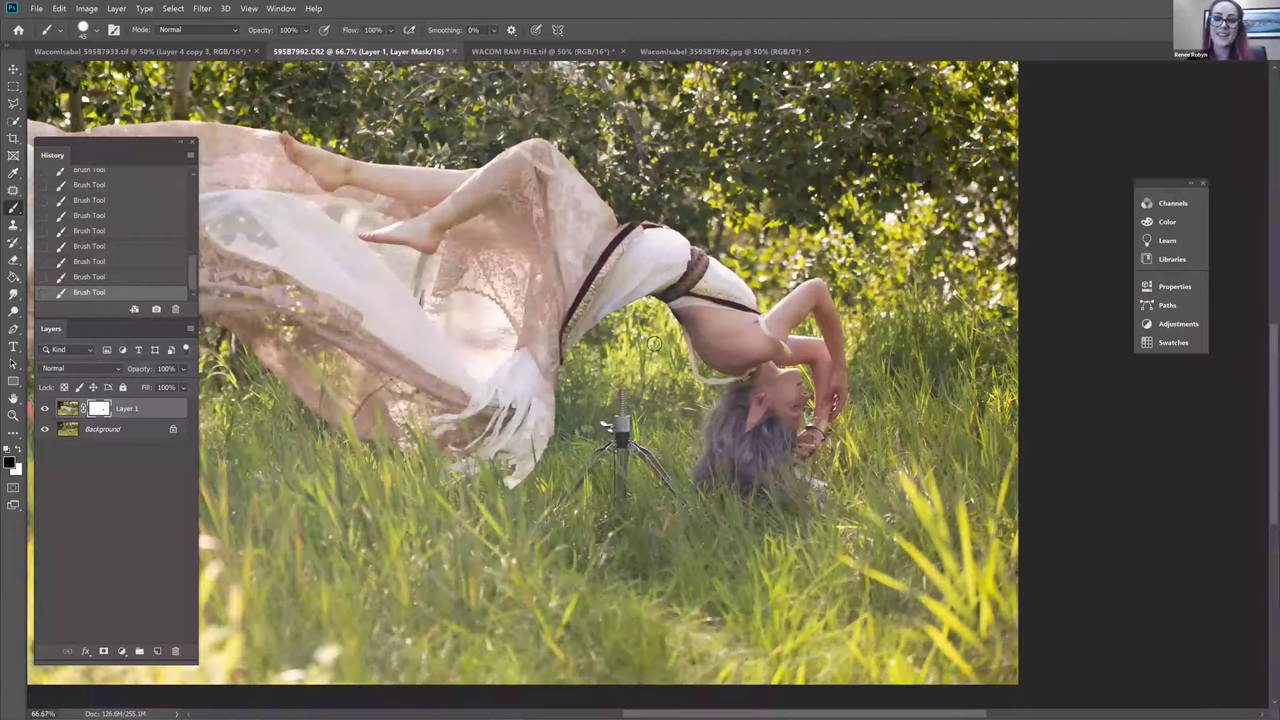
At 300% zoom, paint out the spring, tube, post and hub of the stand
{"action": "key", "text": "ctrl+plus"}
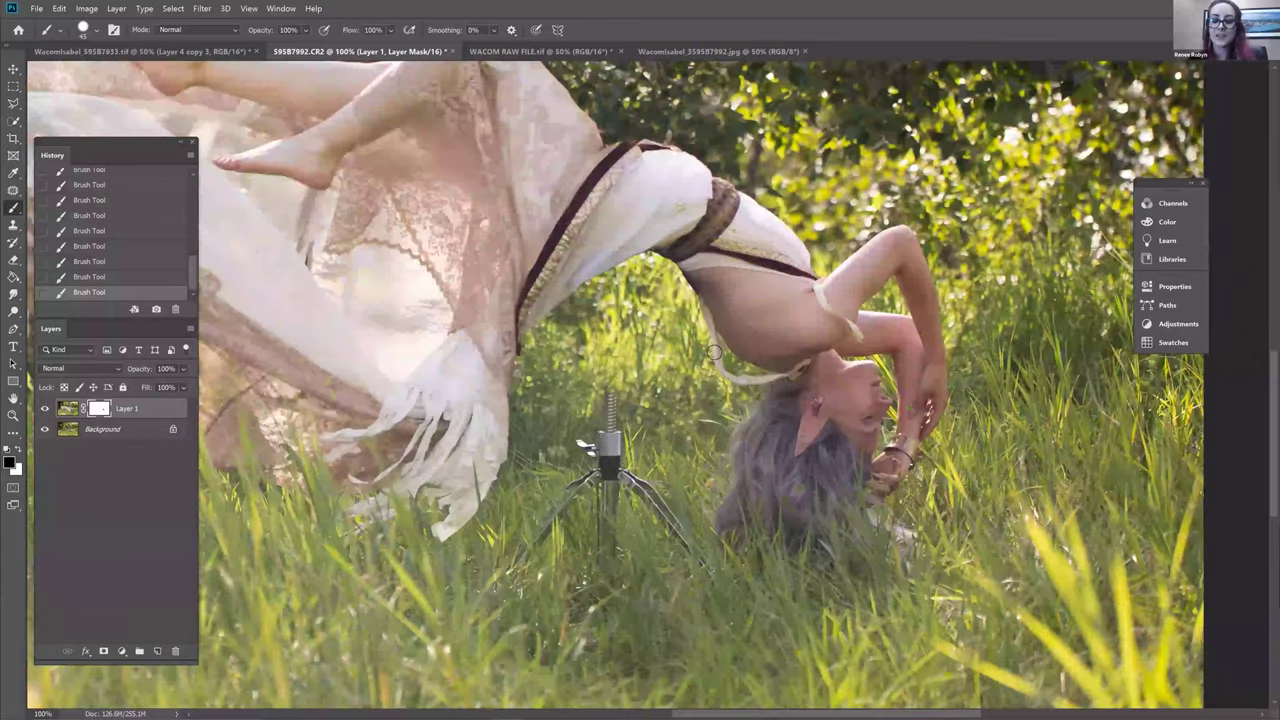
{"action": "key", "text": "ctrl+minus"}
{"action": "key", "text": "ctrl+minus"}
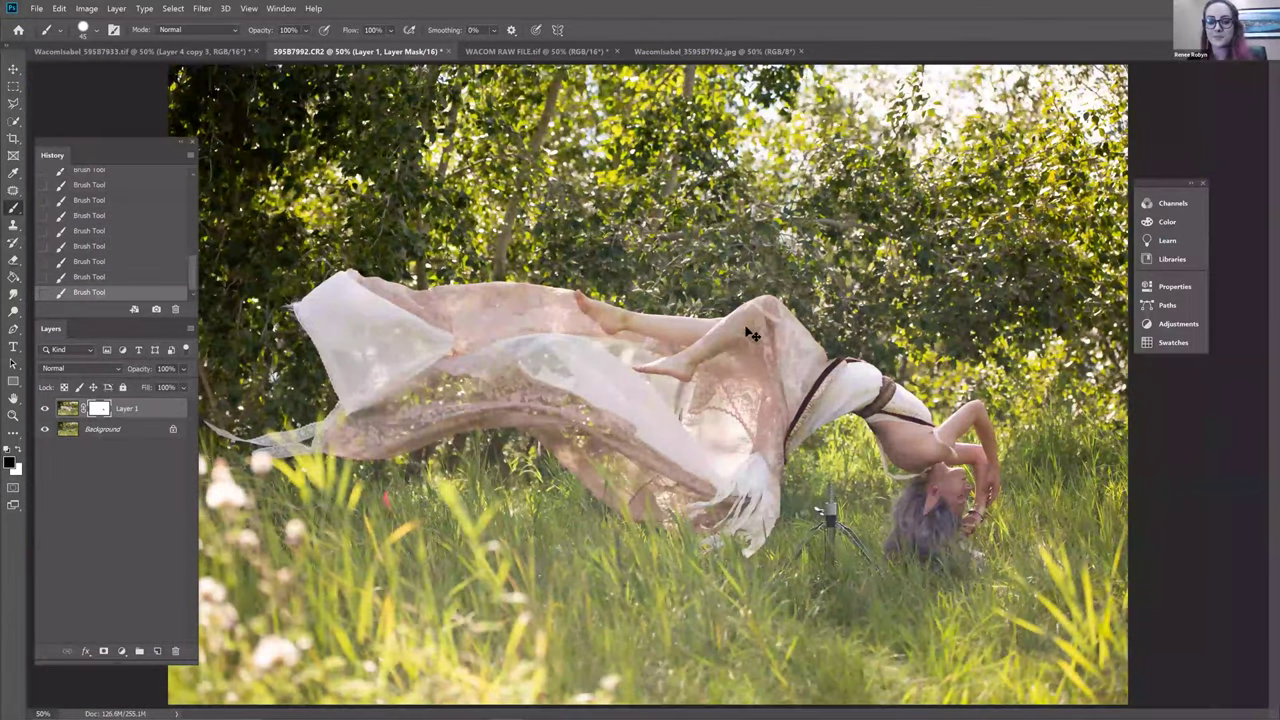
{"action": "key", "text": "ctrl+plus"}
{"action": "key", "text": "ctrl+plus"}
{"action": "key", "text": "ctrl+plus"}
{"action": "key", "text": "ctrl+plus"}
{"action": "key", "text": "ctrl+plus"}
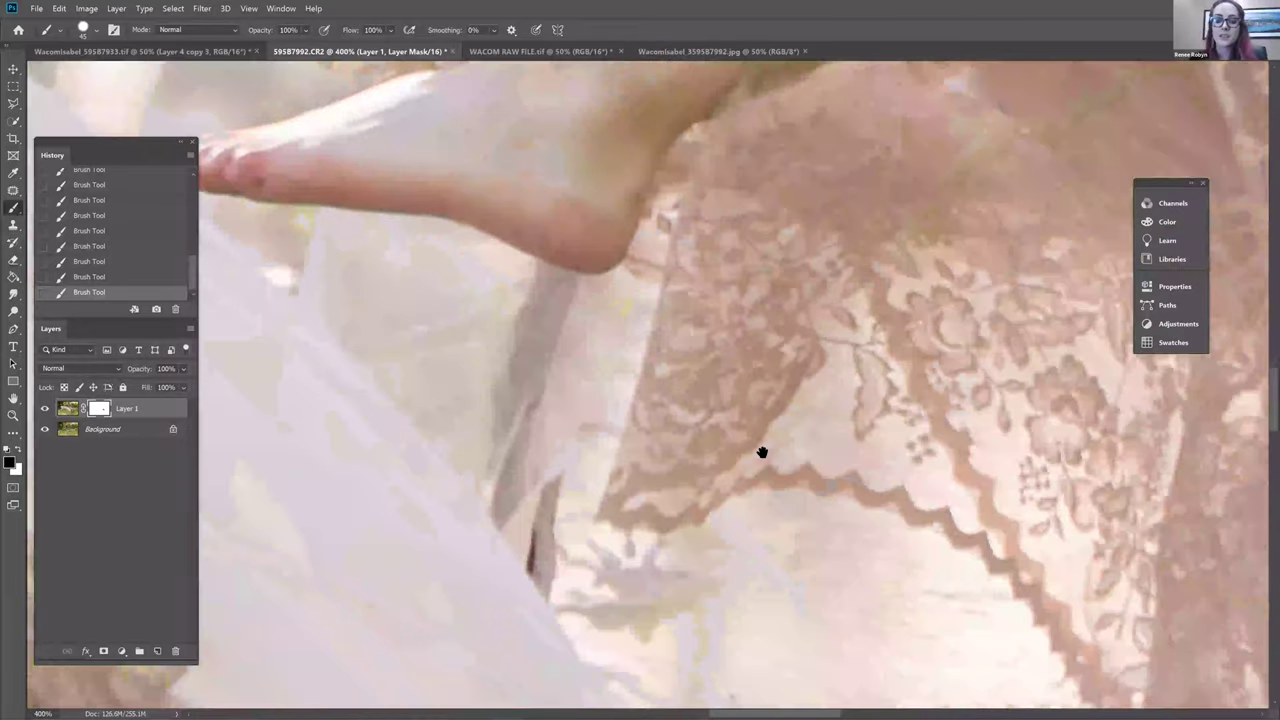
{"action": "scroll", "coordinate": [762, 452], "scroll_direction": "right", "scroll_amount": 10}
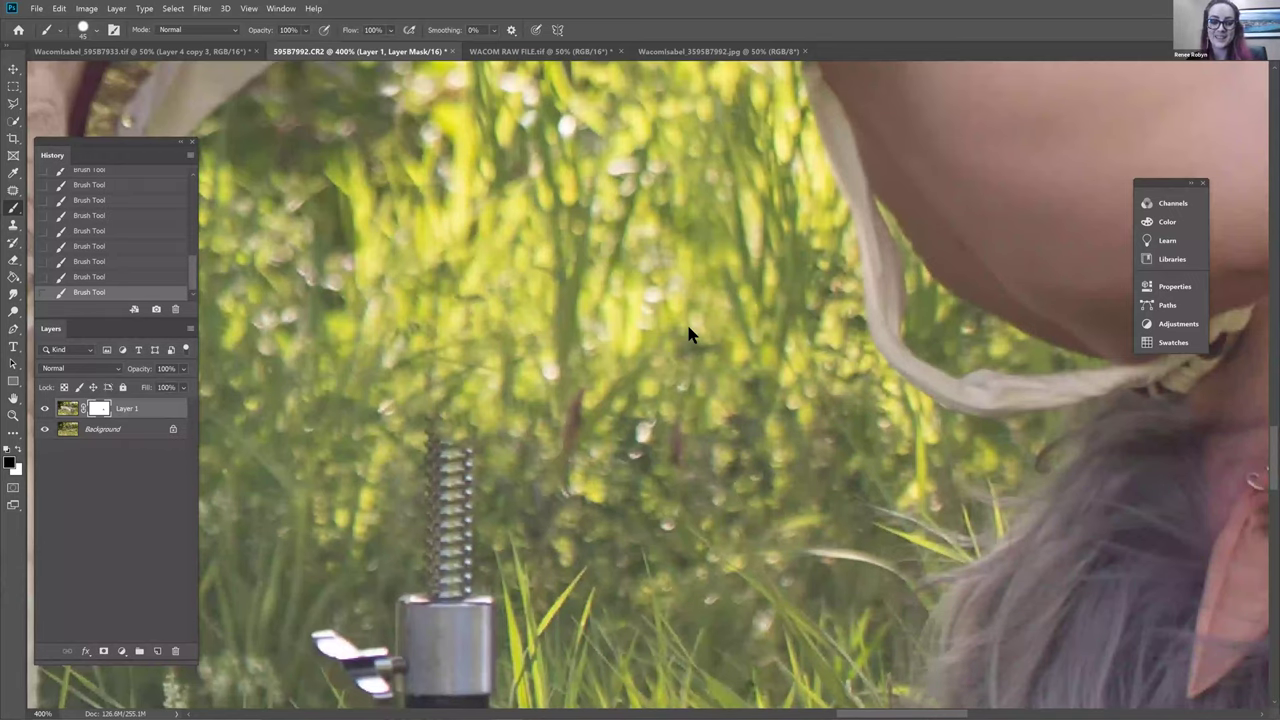
{"action": "key", "text": "ctrl+minus"}
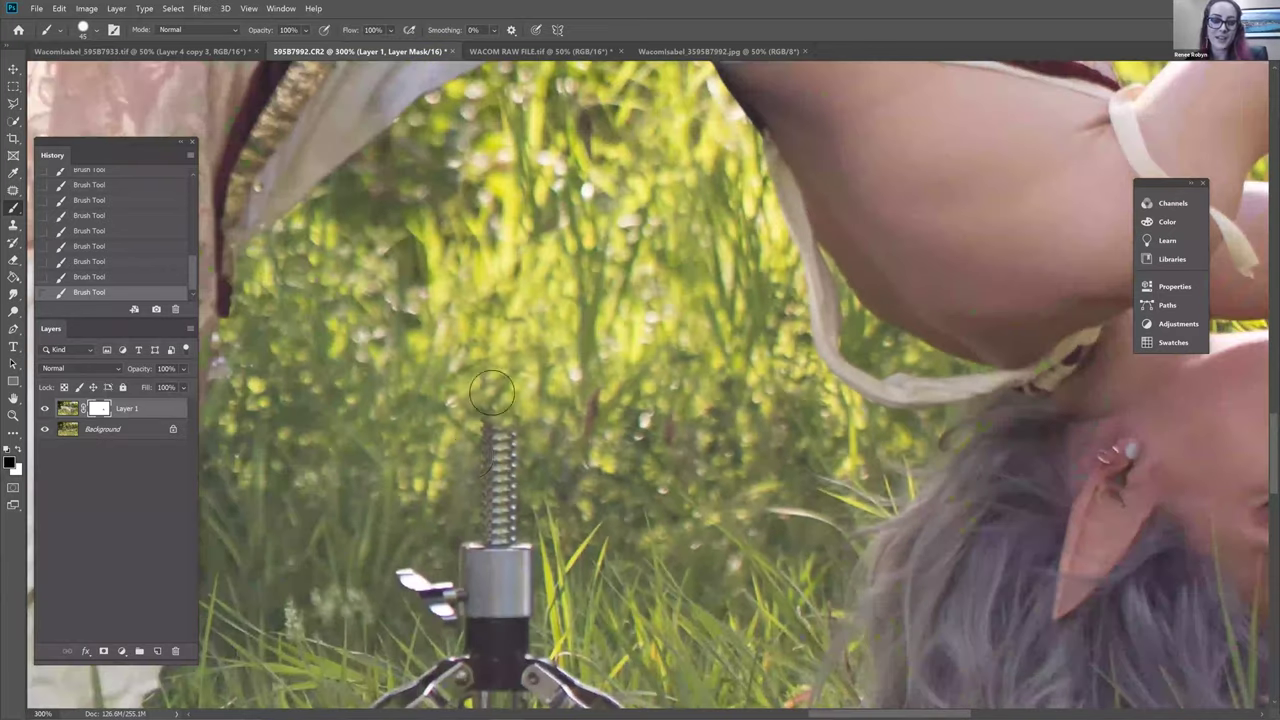
{"action": "mouse_move", "coordinate": [495, 408]}
{"action": "left_mouse_down"}
{"action": "mouse_move", "coordinate": [495, 530]}
{"action": "mouse_move", "coordinate": [551, 512]}
{"action": "left_mouse_up"}
{"action": "left_click_drag", "start_coordinate": [575, 368], "coordinate": [597, 195]}
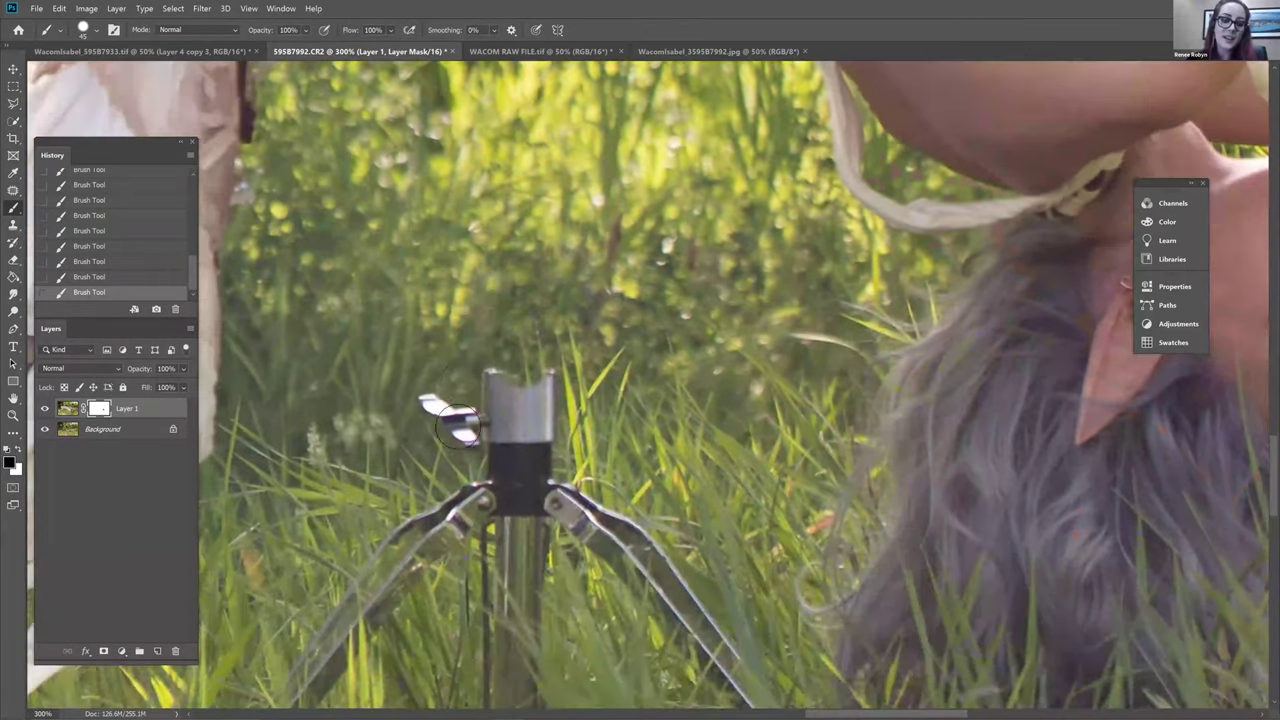
{"action": "mouse_move", "coordinate": [515, 392]}
{"action": "left_mouse_down"}
{"action": "mouse_move", "coordinate": [531, 460]}
{"action": "mouse_move", "coordinate": [555, 354]}
{"action": "mouse_move", "coordinate": [571, 492]}
{"action": "mouse_move", "coordinate": [583, 478]}
{"action": "mouse_move", "coordinate": [572, 317]}
{"action": "mouse_move", "coordinate": [615, 530]}
{"action": "mouse_move", "coordinate": [579, 498]}
{"action": "mouse_move", "coordinate": [575, 529]}
{"action": "mouse_move", "coordinate": [636, 525]}
{"action": "left_mouse_up"}
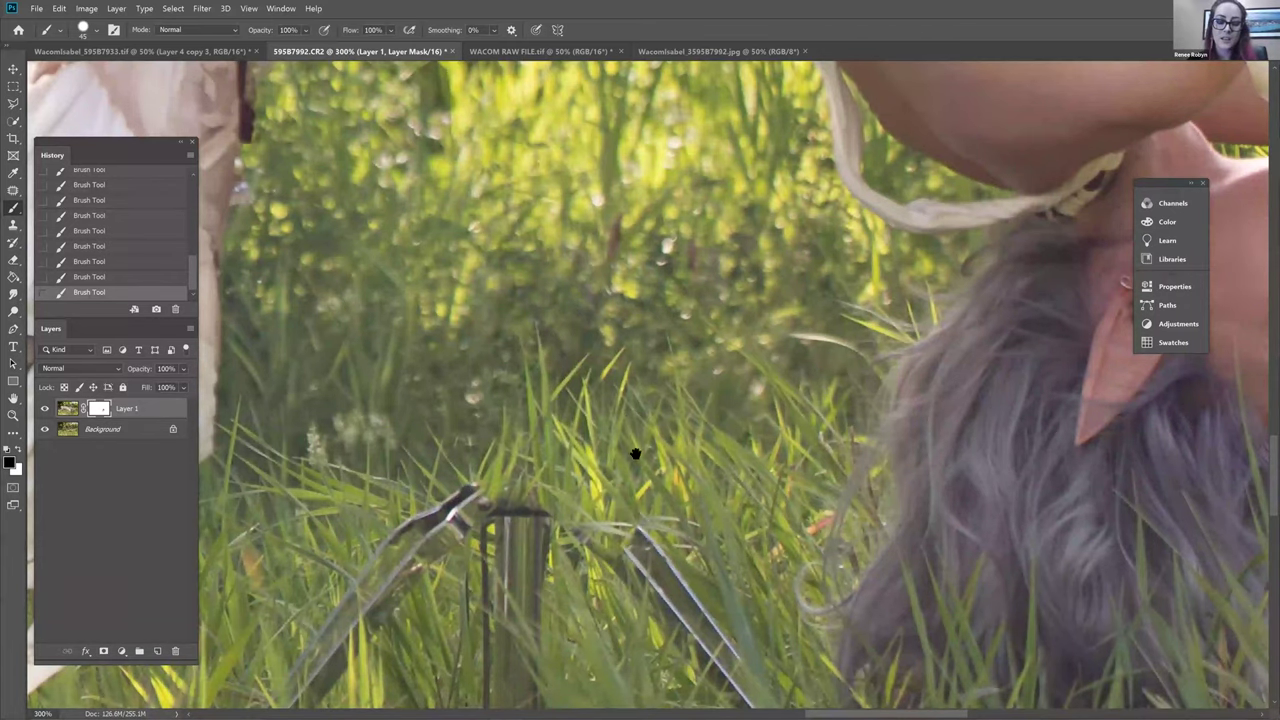
{"action": "scroll", "coordinate": [621, 445], "scroll_direction": "down", "scroll_amount": 1}
{"action": "scroll", "coordinate": [678, 510], "scroll_direction": "down", "scroll_amount": 4}
{"action": "mouse_move", "coordinate": [669, 468]}
{"action": "left_mouse_down"}
{"action": "mouse_move", "coordinate": [627, 386]}
{"action": "mouse_move", "coordinate": [622, 454]}
{"action": "mouse_move", "coordinate": [584, 345]}
{"action": "mouse_move", "coordinate": [554, 365]}
{"action": "mouse_move", "coordinate": [541, 356]}
{"action": "mouse_move", "coordinate": [629, 330]}
{"action": "left_mouse_up"}
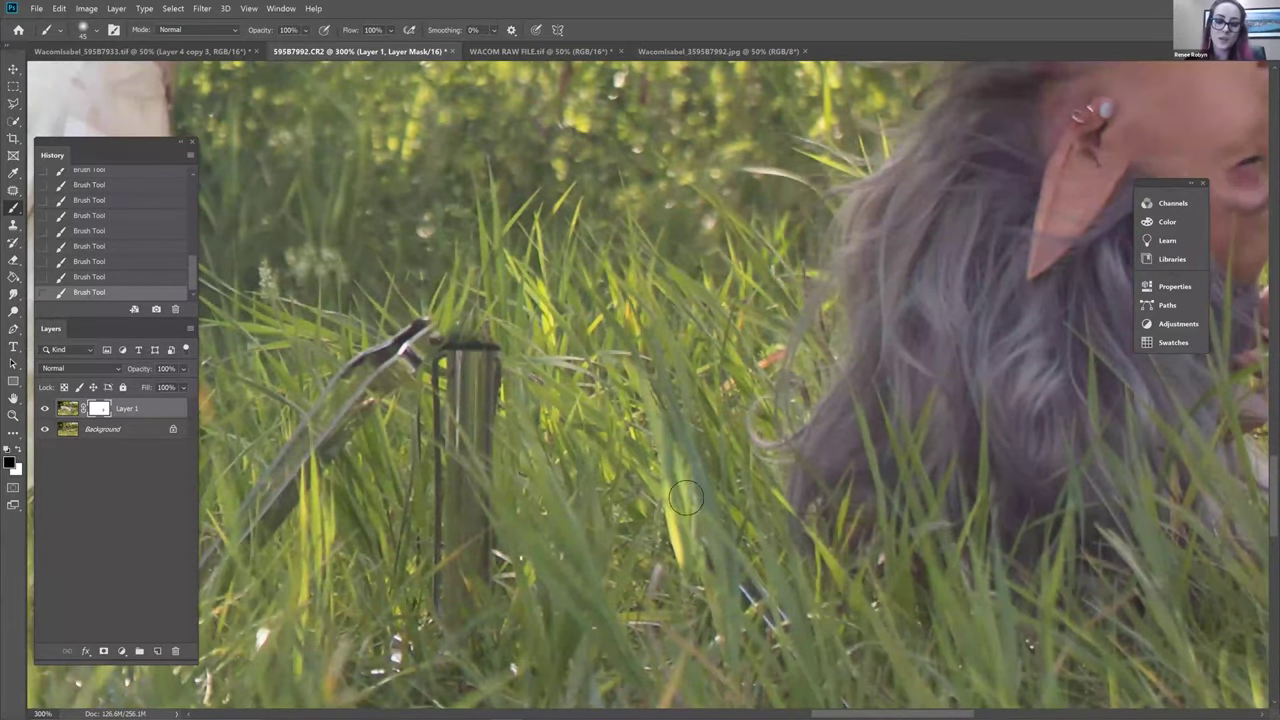
Switch to a harder, smaller brush and touch up a grass blade beside the stand
{"action": "key", "text": "shift+bracketright"}
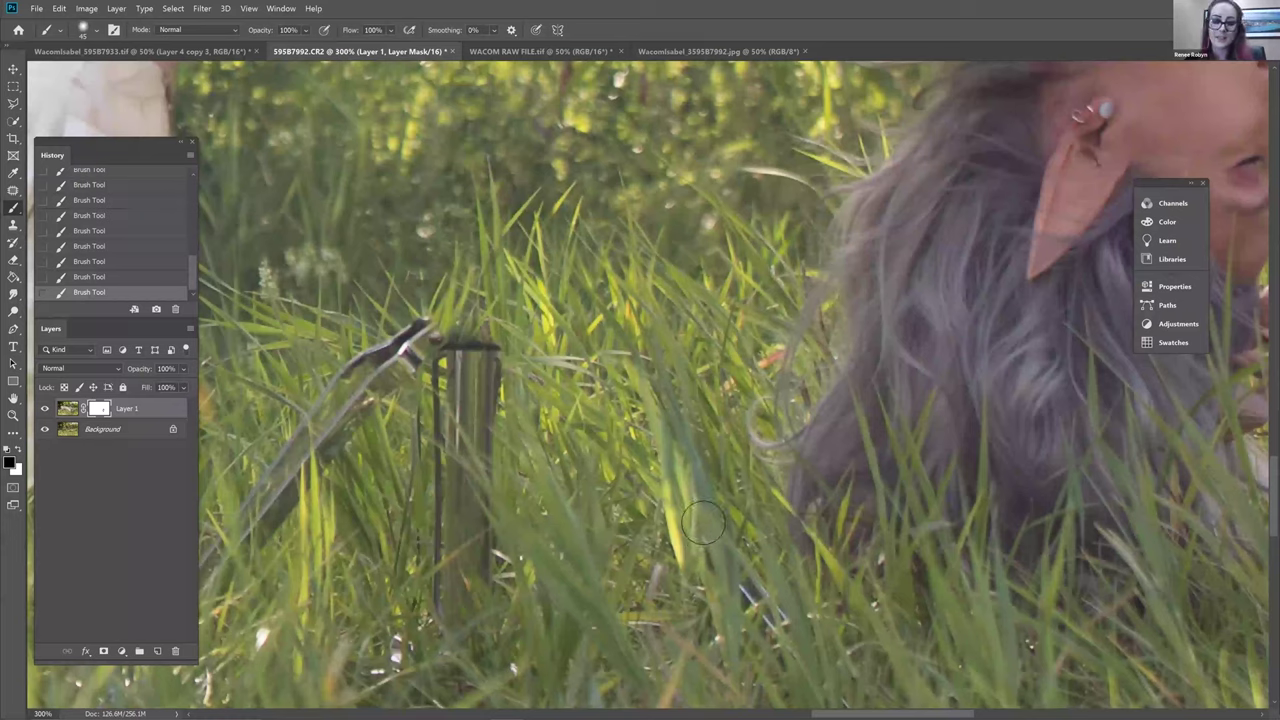
{"action": "key", "text": "bracketleft"}
{"action": "key", "text": "bracketright"}
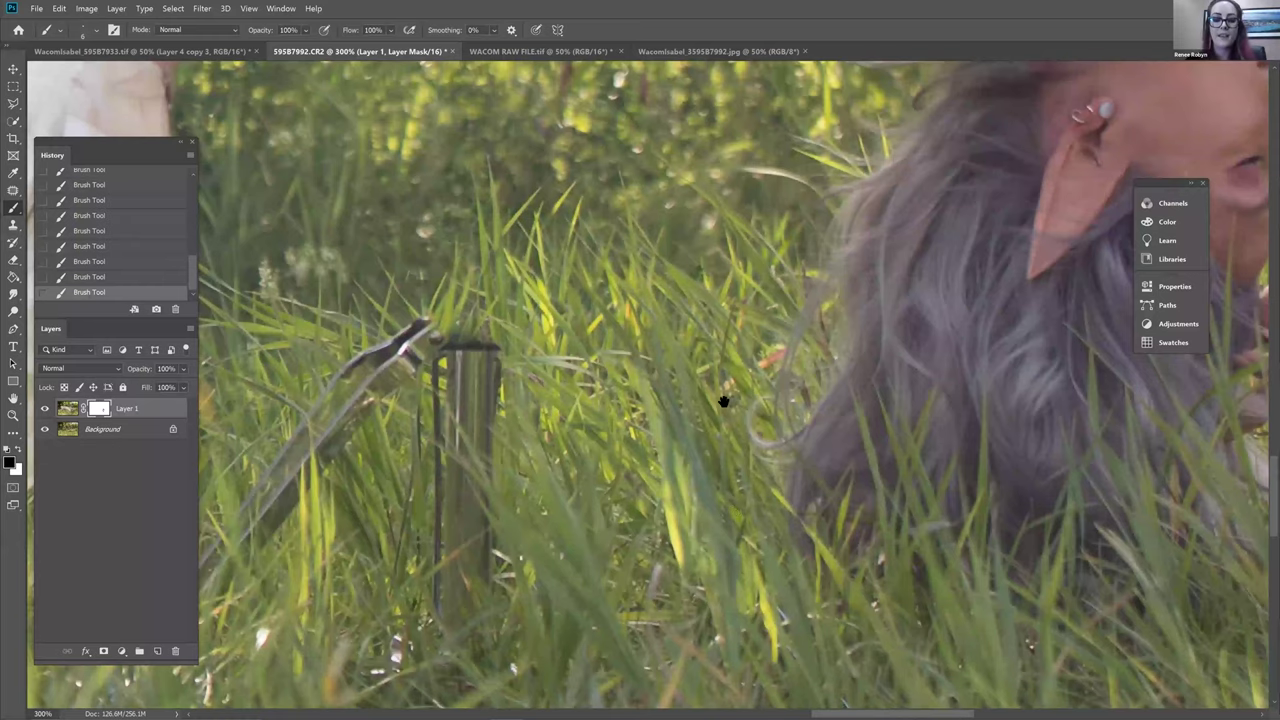
{"action": "scroll", "coordinate": [766, 454], "scroll_direction": "down", "scroll_amount": 3}
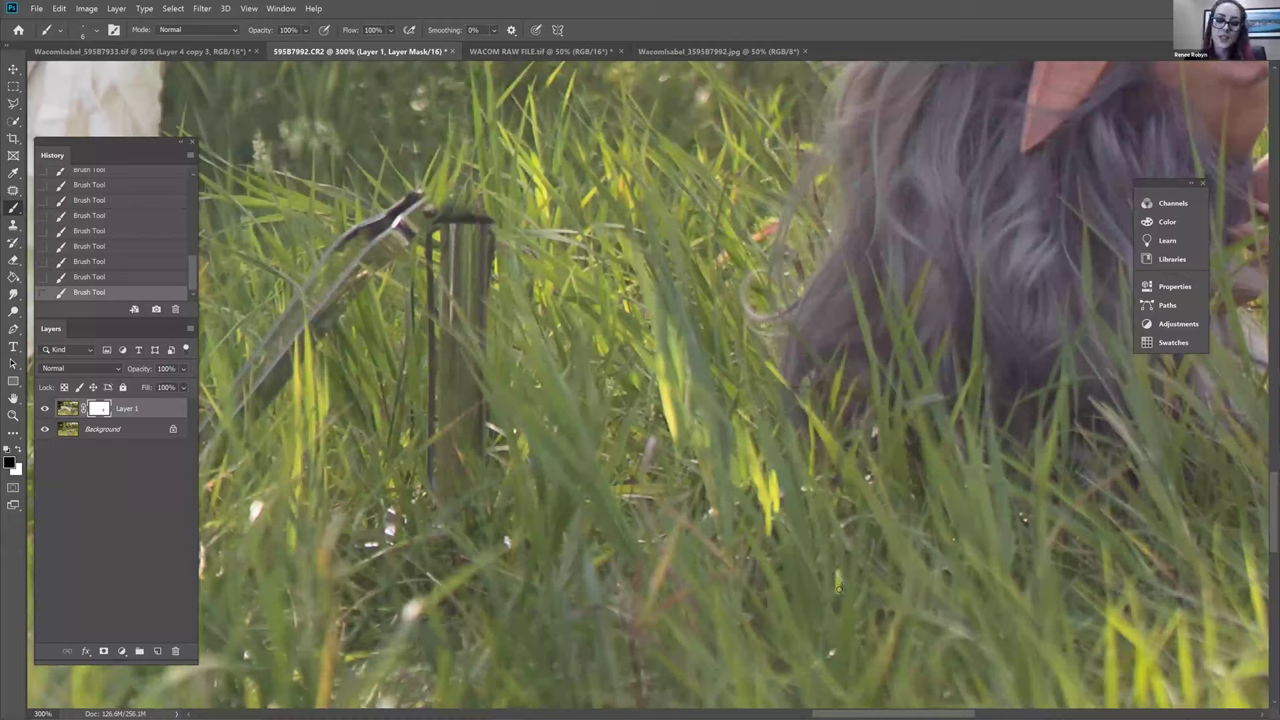
{"action": "left_click_drag", "start_coordinate": [770, 503], "coordinate": [770, 502]}
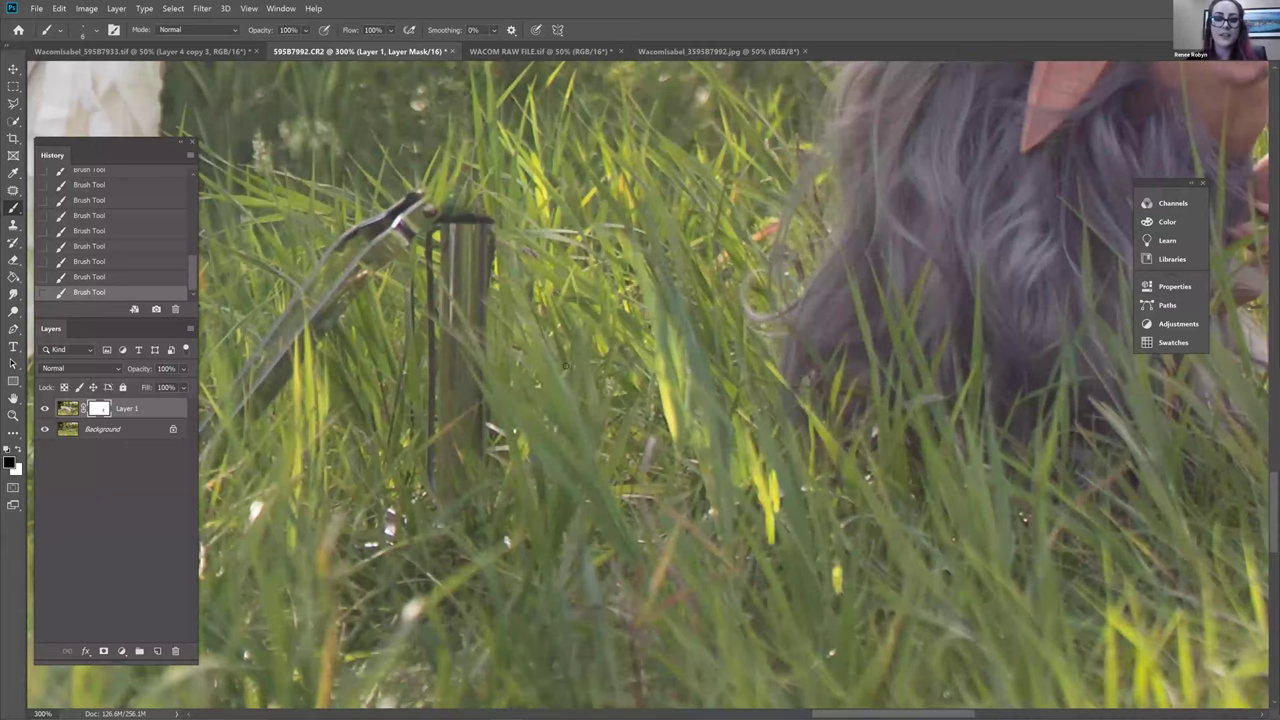
{"action": "left_click_drag", "start_coordinate": [615, 337], "coordinate": [644, 334]}
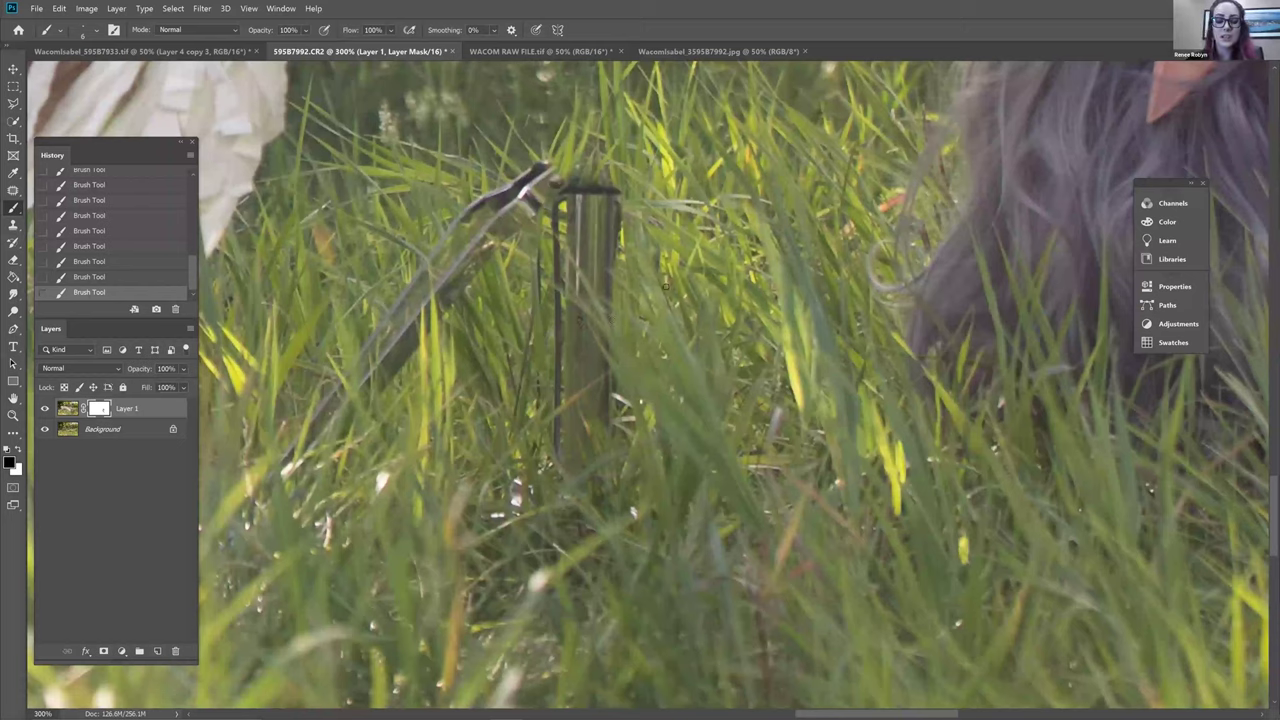
Make the brush softer and set its size to 139 px in the Brush Preset picker
{"action": "key", "text": "bracketright"}
{"action": "key", "text": "bracketright"}
{"action": "key", "text": "bracketright"}
{"action": "key", "text": "bracketright"}
{"action": "key", "text": "bracketright"}
{"action": "key", "text": "bracketright"}
{"action": "key", "text": "bracketright"}
{"action": "key", "text": "bracketright"}
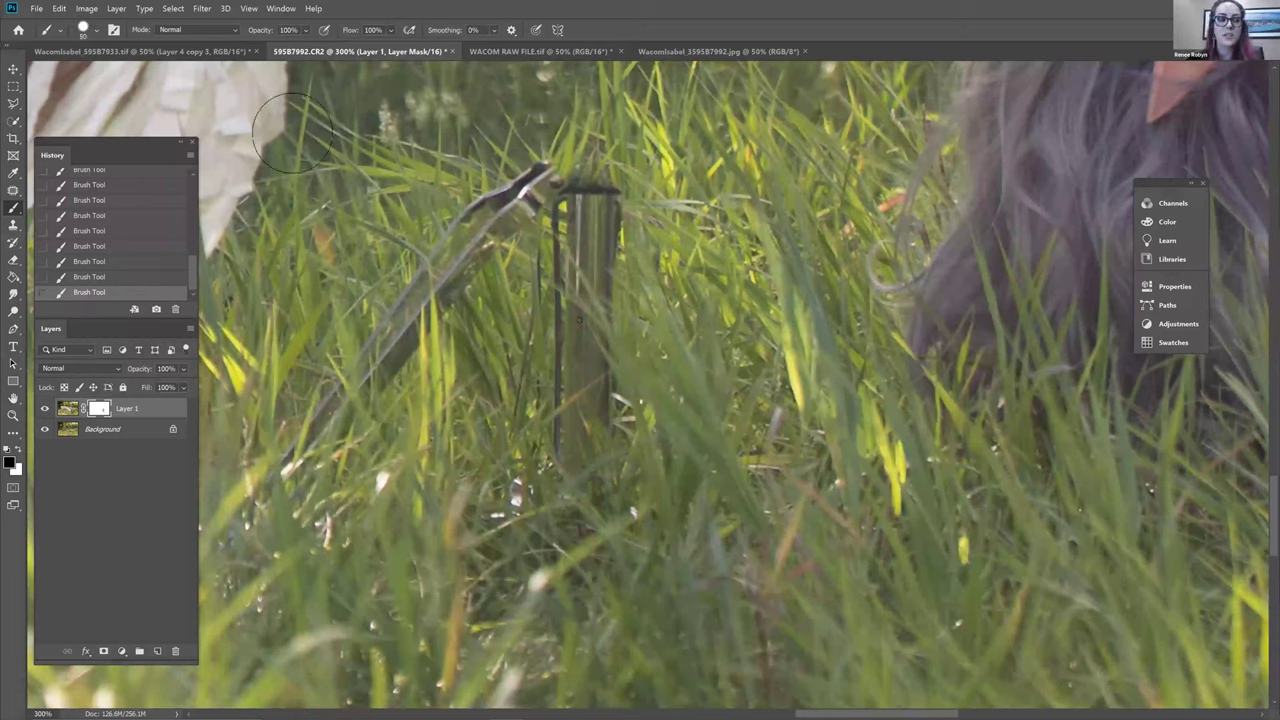
{"action": "left_click", "coordinate": [89, 34]}
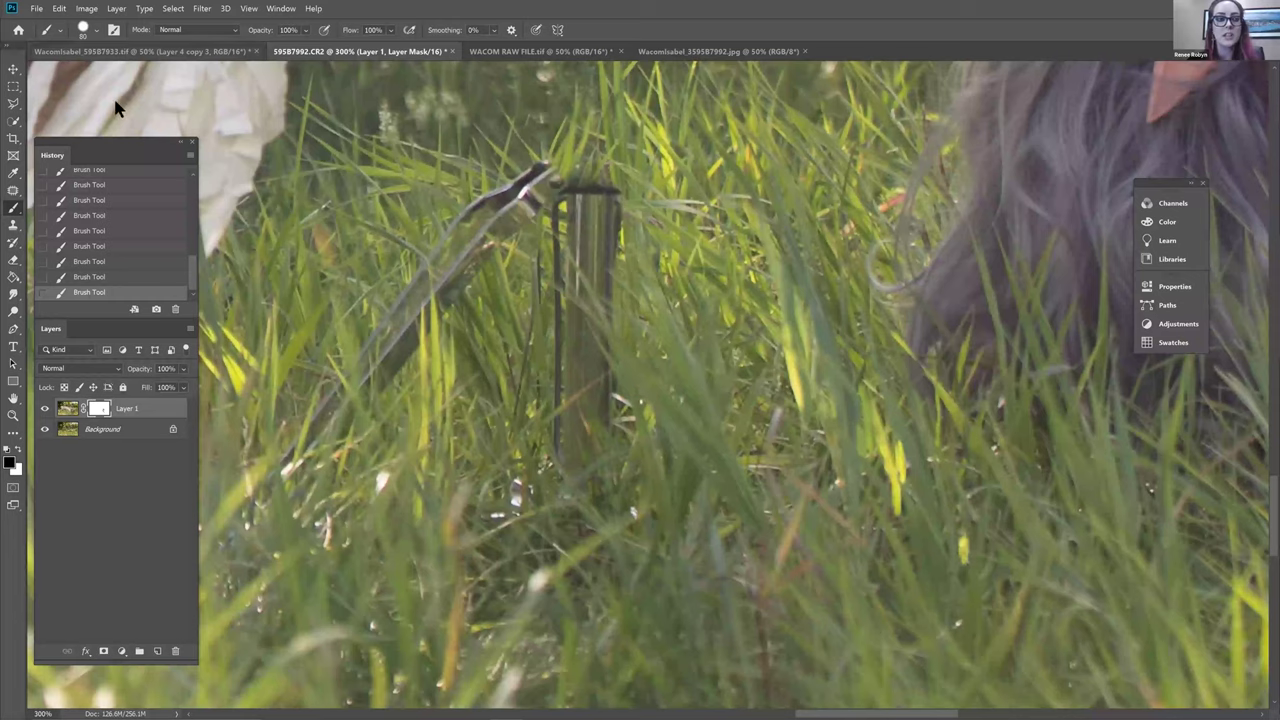
{"action": "mouse_move", "coordinate": [109, 74]}
{"action": "left_mouse_down"}
{"action": "mouse_move", "coordinate": [118, 104]}
{"action": "mouse_move", "coordinate": [153, 110]}
{"action": "left_mouse_up"}
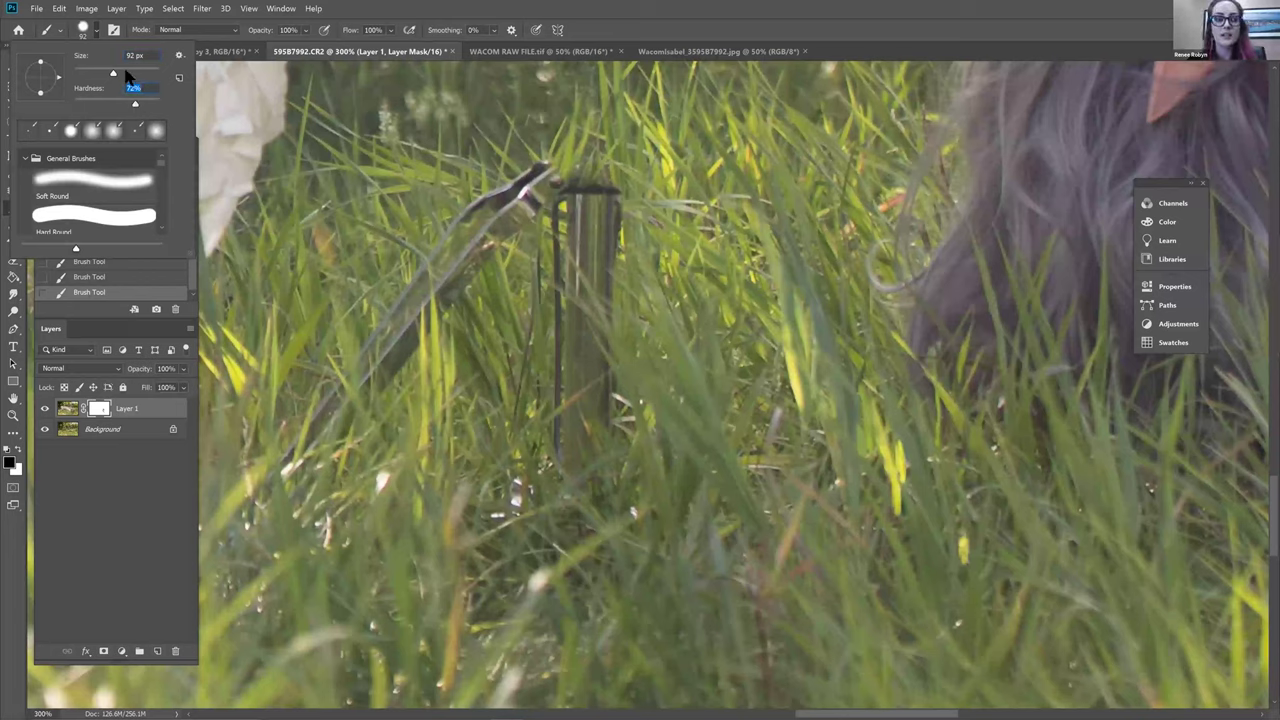
{"action": "key", "text": "shift+Tab"}
{"action": "type", "text": "139"}
{"action": "key", "text": "Return"}
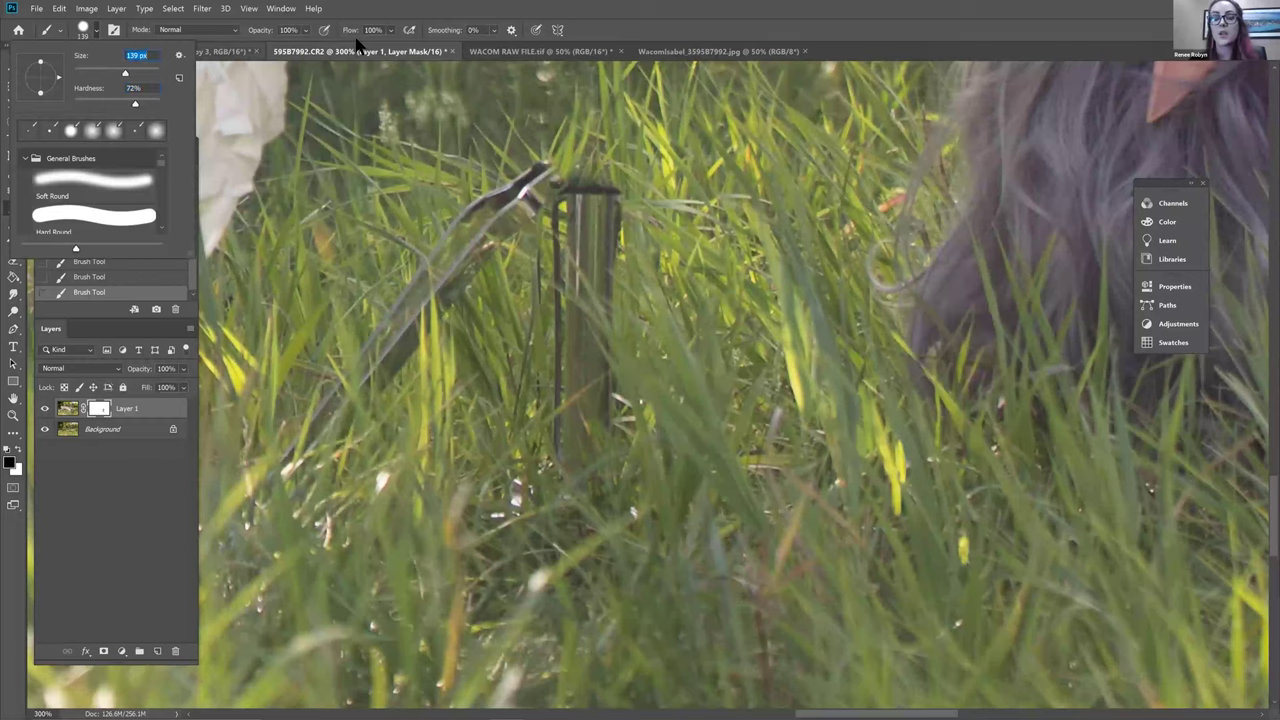
{"action": "key", "text": "Return"}
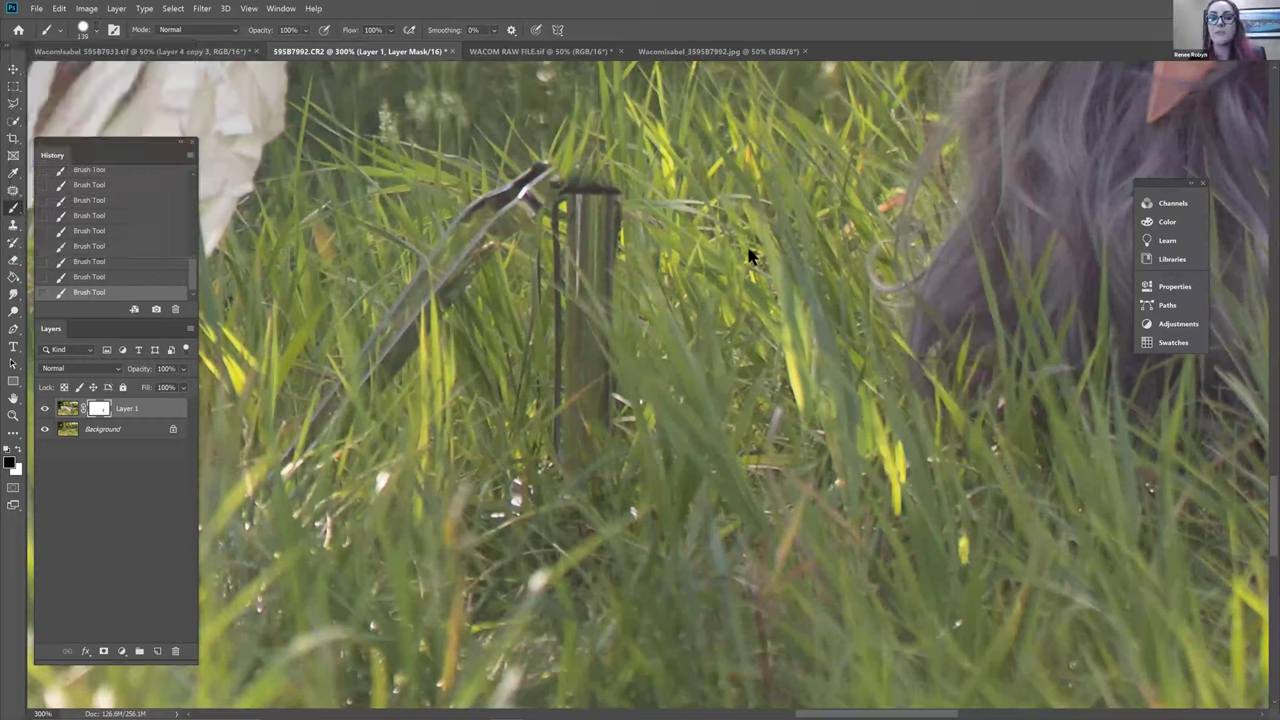
With a progressively smaller brush, paint out the post's top, right edge and nearby grass tips
{"action": "key", "text": "bracketleft"}
{"action": "key", "text": "bracketleft"}
{"action": "key", "text": "bracketleft"}
{"action": "key", "text": "bracketleft"}
{"action": "key", "text": "bracketleft"}
{"action": "key", "text": "bracketleft"}
{"action": "key", "text": "bracketleft"}
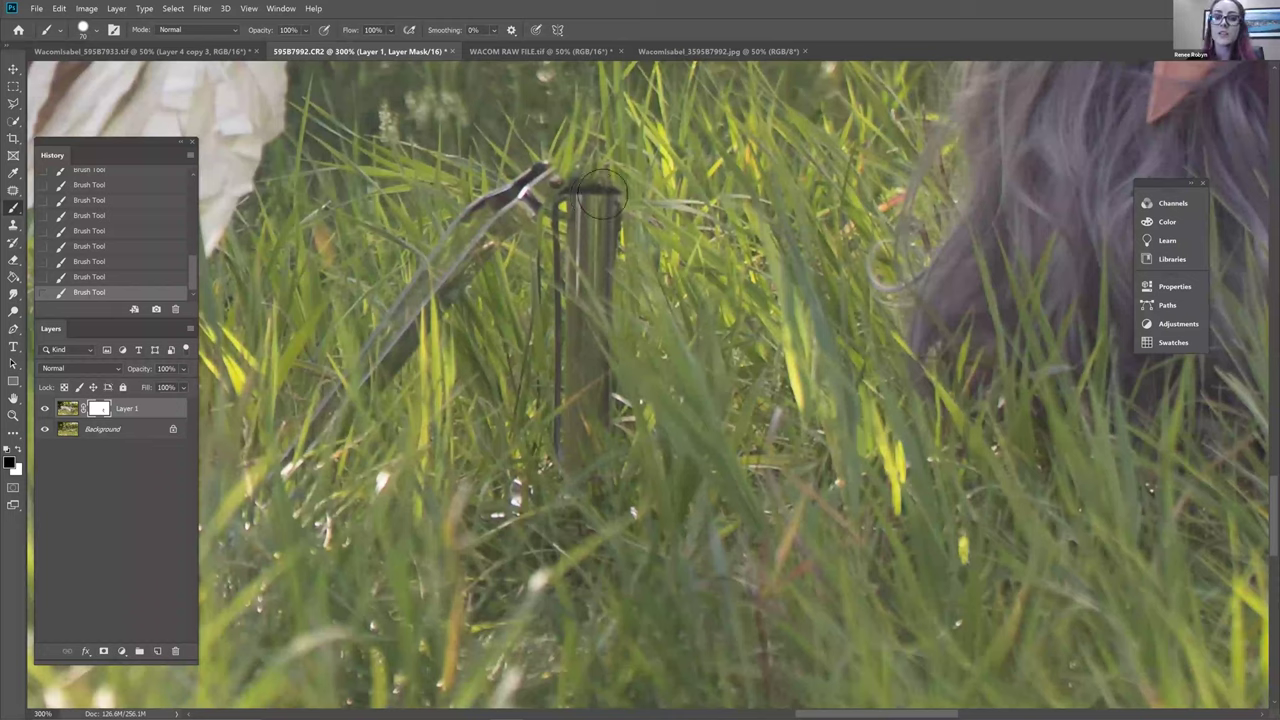
{"action": "left_click_drag", "start_coordinate": [593, 190], "coordinate": [592, 285]}
{"action": "key", "text": "bracketleft"}
{"action": "key", "text": "bracketleft"}
{"action": "mouse_move", "coordinate": [590, 230]}
{"action": "left_mouse_down"}
{"action": "mouse_move", "coordinate": [605, 294]}
{"action": "mouse_move", "coordinate": [606, 235]}
{"action": "mouse_move", "coordinate": [583, 221]}
{"action": "mouse_move", "coordinate": [566, 270]}
{"action": "mouse_move", "coordinate": [559, 185]}
{"action": "mouse_move", "coordinate": [553, 218]}
{"action": "mouse_move", "coordinate": [534, 159]}
{"action": "mouse_move", "coordinate": [493, 243]}
{"action": "mouse_move", "coordinate": [533, 189]}
{"action": "mouse_move", "coordinate": [508, 234]}
{"action": "mouse_move", "coordinate": [526, 170]}
{"action": "left_mouse_up"}
{"action": "key", "text": "bracketleft"}
{"action": "key", "text": "bracketleft"}
{"action": "key", "text": "bracketleft"}
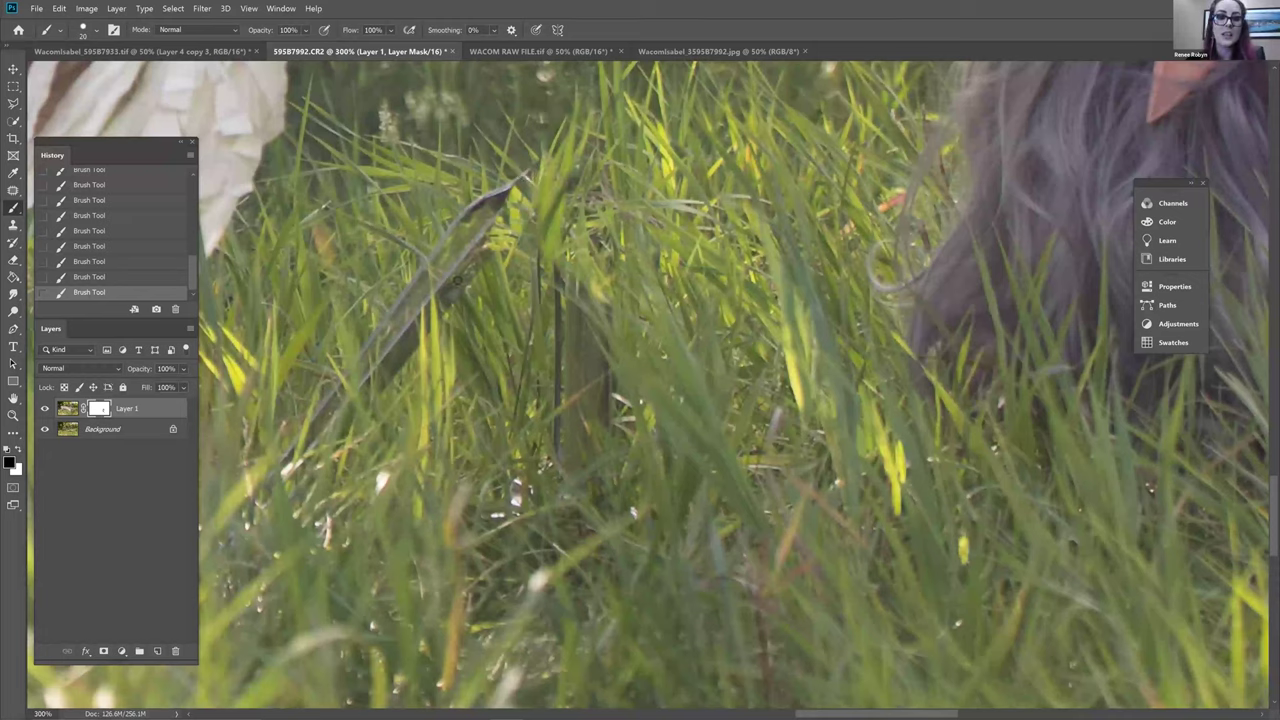
{"action": "left_click_drag", "start_coordinate": [462, 278], "coordinate": [476, 210]}
{"action": "mouse_move", "coordinate": [474, 266]}
{"action": "left_mouse_down"}
{"action": "mouse_move", "coordinate": [448, 311]}
{"action": "mouse_move", "coordinate": [438, 242]}
{"action": "left_mouse_up"}
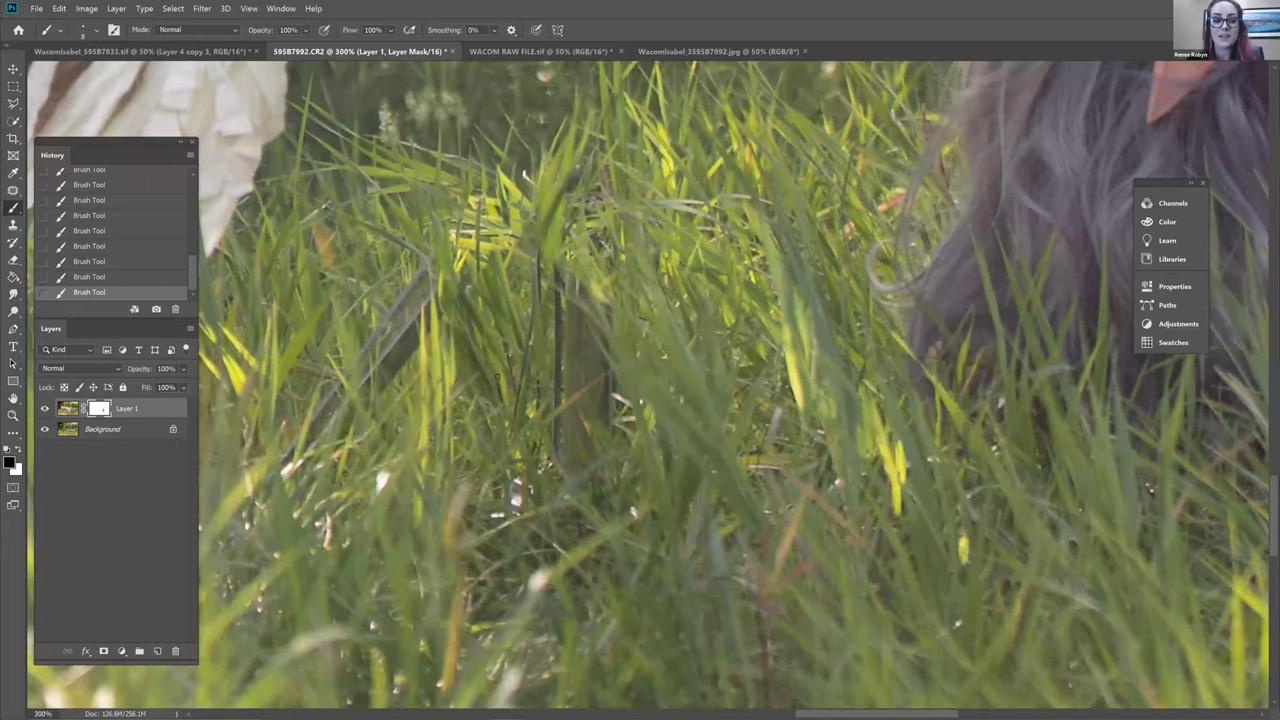
{"action": "key", "text": "ctrl+minus"}
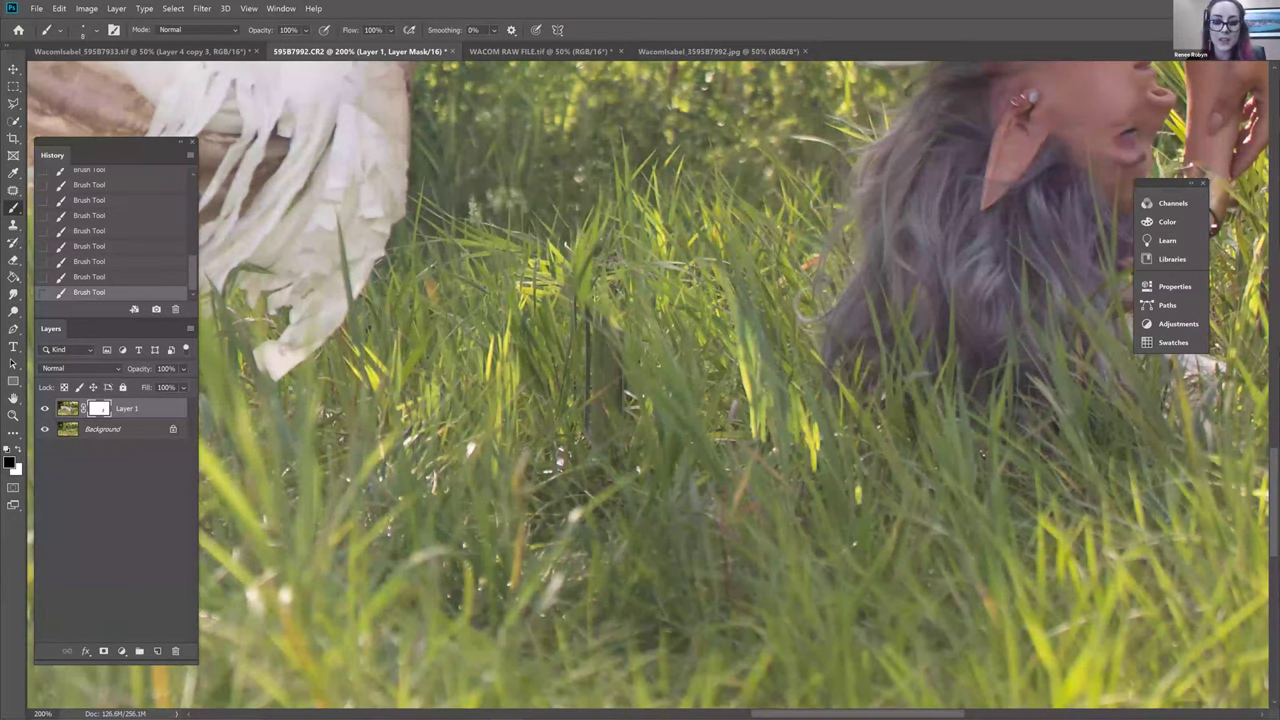
Zoom out from 200% to about 50% to see the full composite
{"action": "key", "text": "ctrl+minus"}
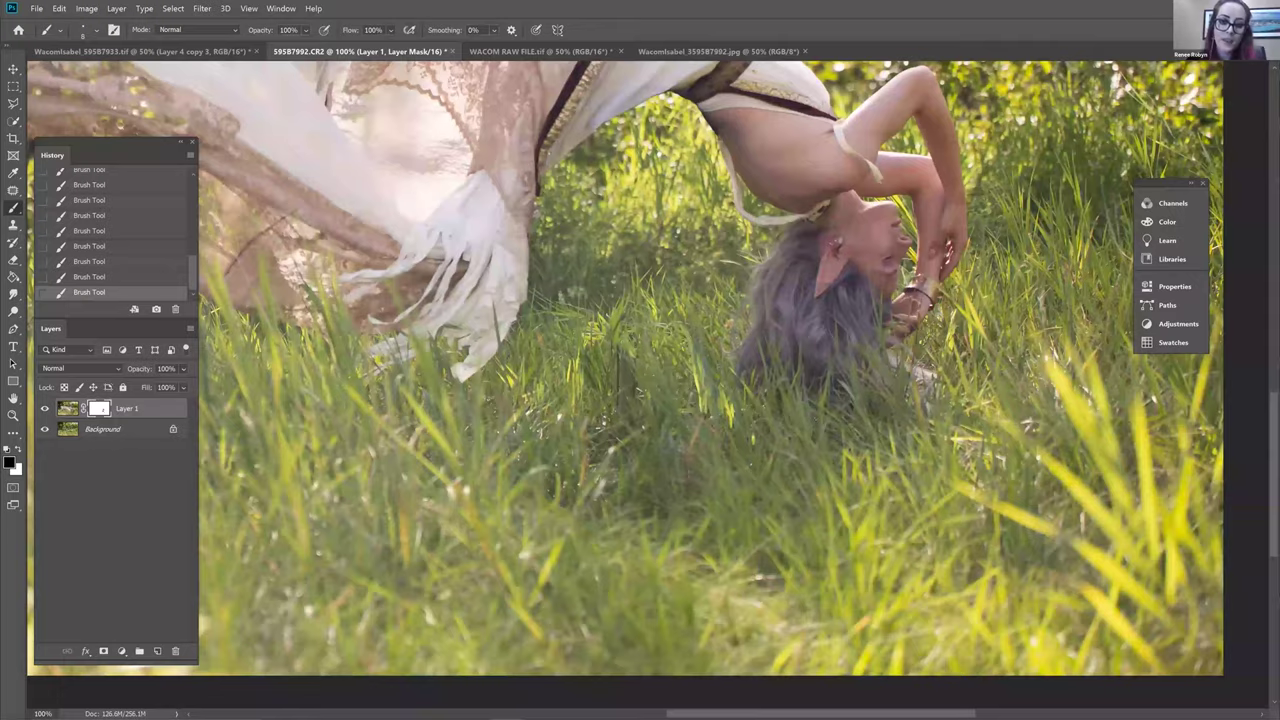
{"action": "key", "text": "ctrl+minus"}
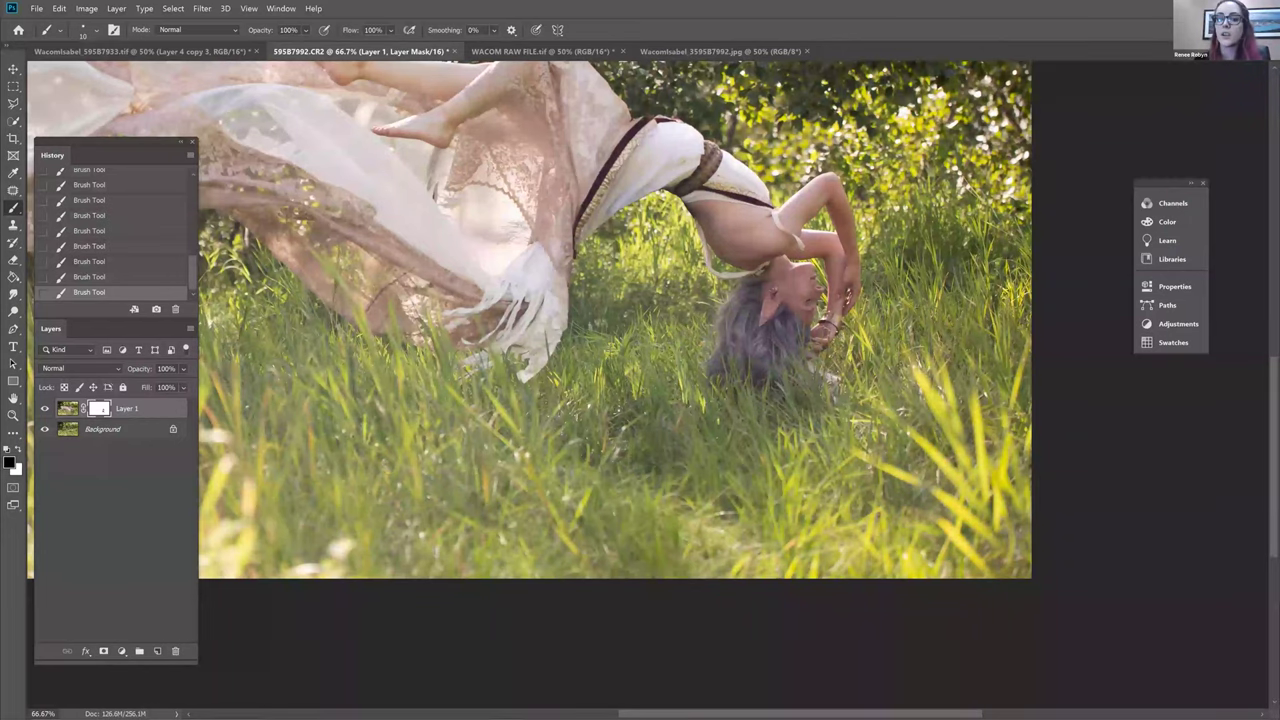
{"action": "scroll", "coordinate": [640, 380], "scroll_direction": "down", "scroll_amount": 2}
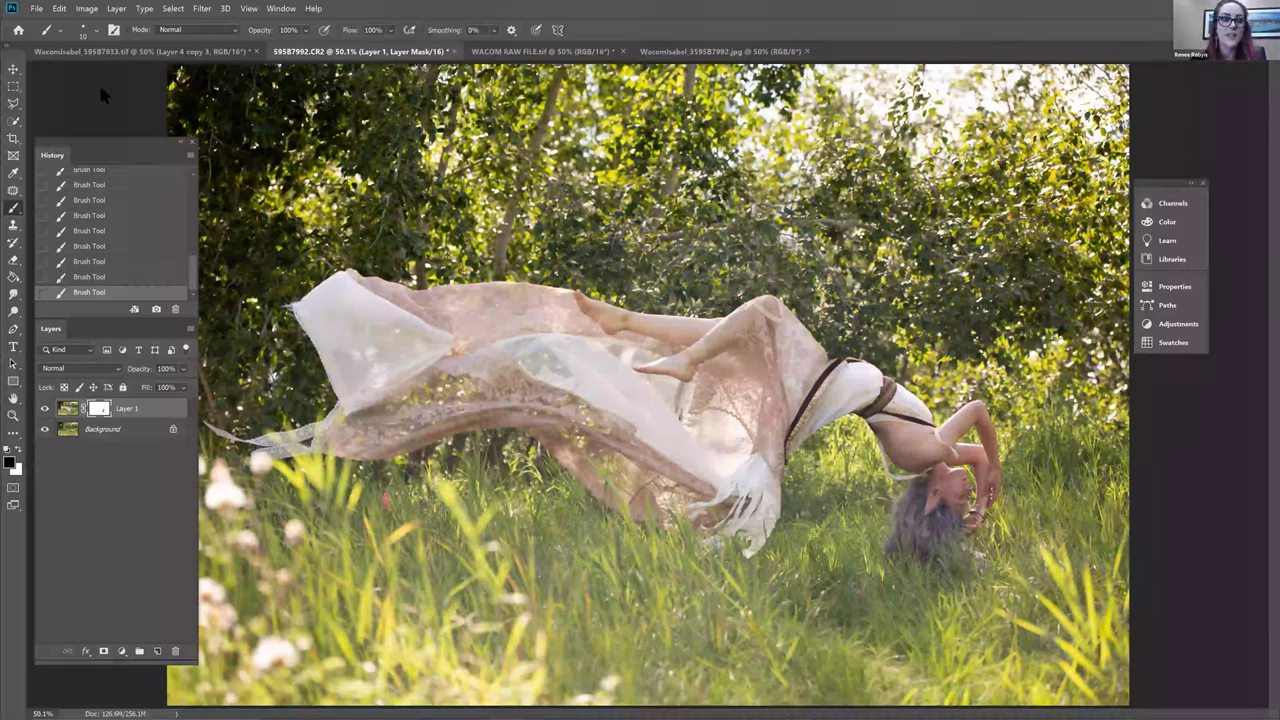
{"action": "left_click", "coordinate": [96, 33]}
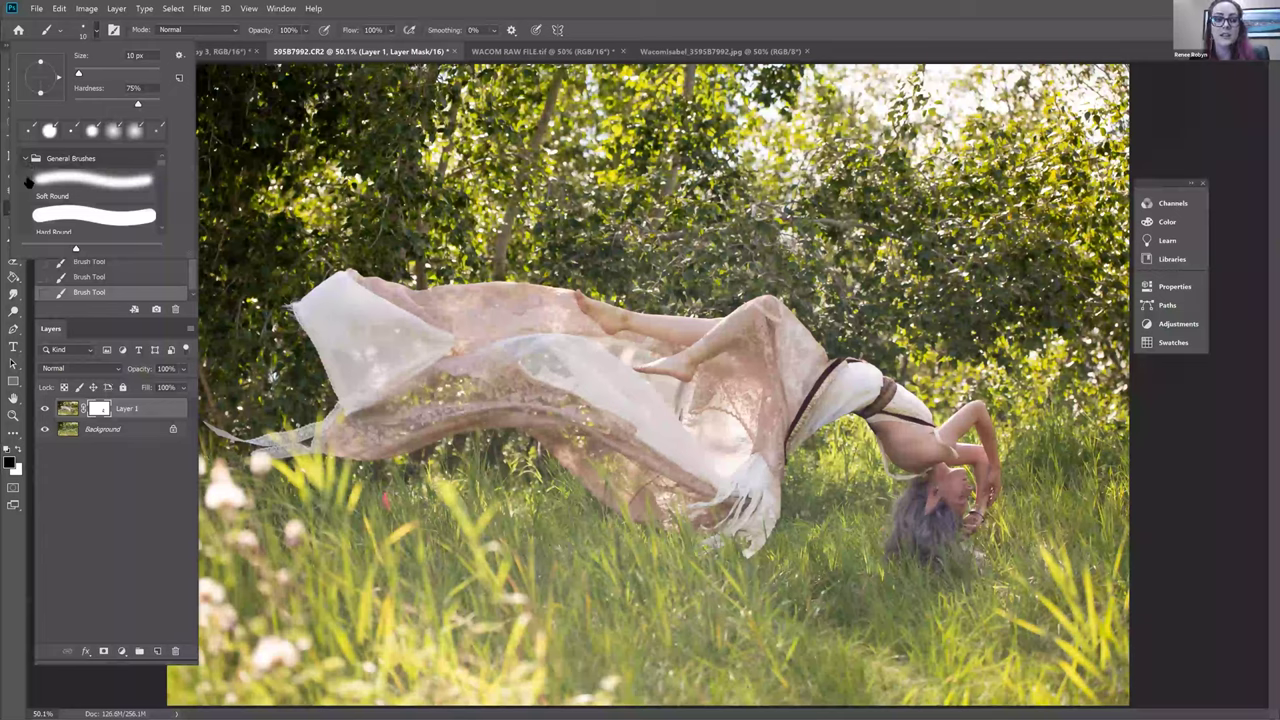
{"action": "scroll", "coordinate": [134, 170], "scroll_direction": "down", "scroll_amount": 10}
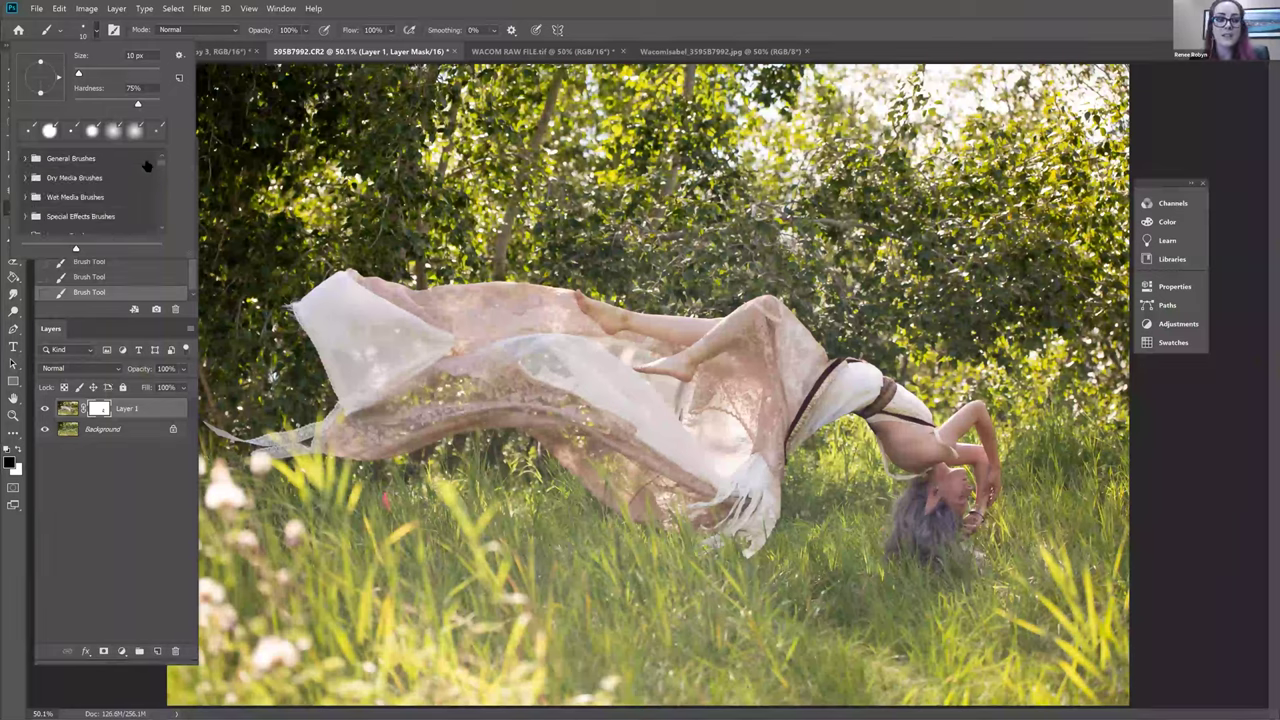
{"action": "scroll", "coordinate": [160, 175], "scroll_direction": "up", "scroll_amount": 3}
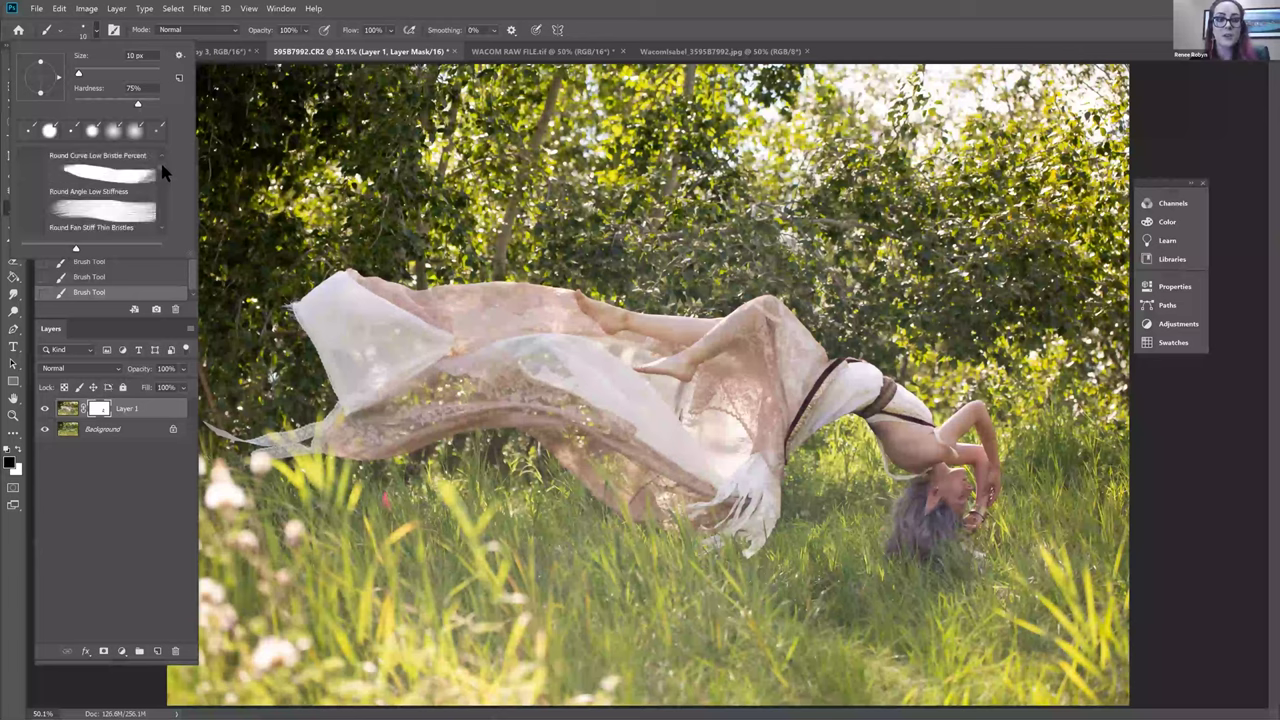
{"action": "scroll", "coordinate": [162, 168], "scroll_direction": "up", "scroll_amount": 5}
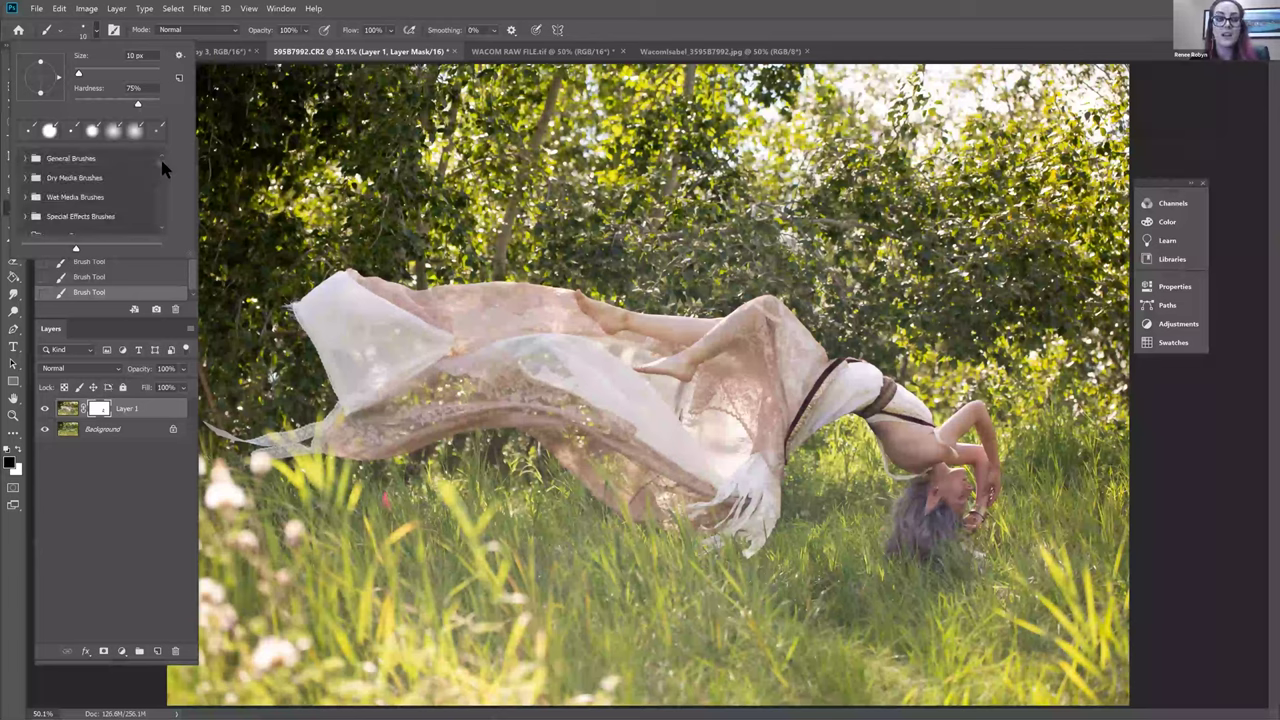
{"action": "left_click", "coordinate": [180, 57]}
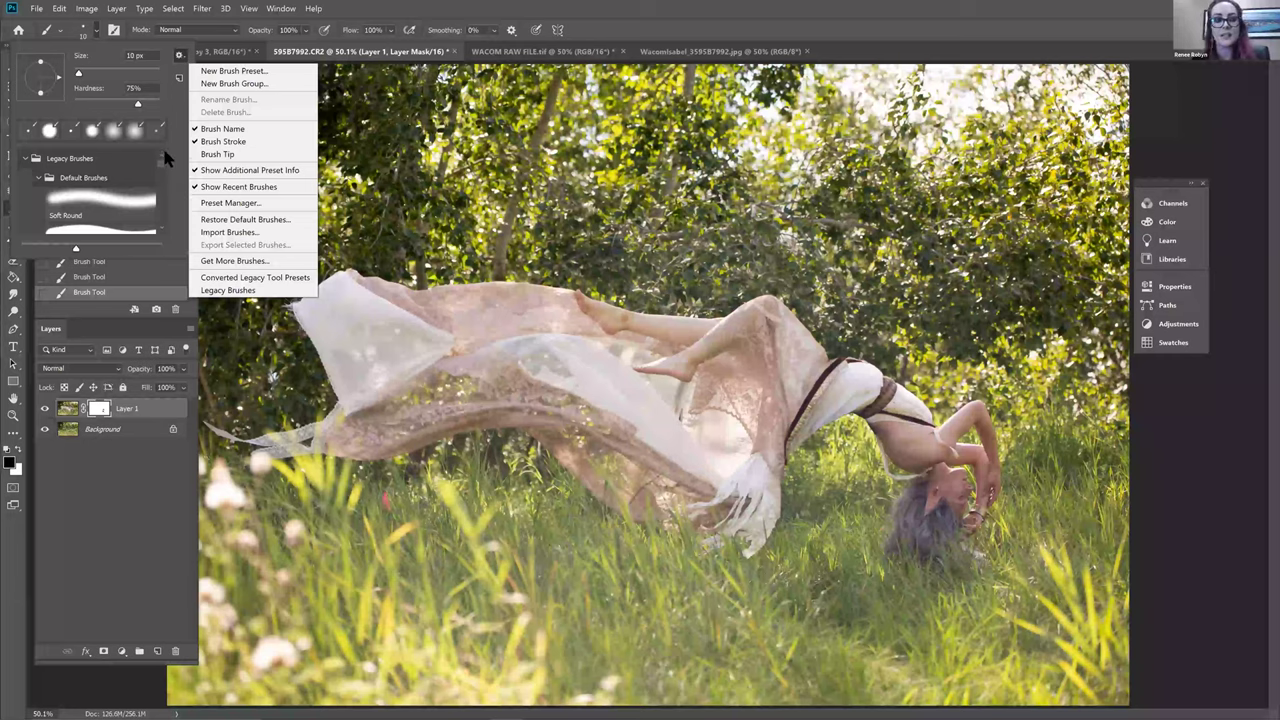
{"action": "scroll", "coordinate": [90, 170], "scroll_direction": "up", "scroll_amount": 10}
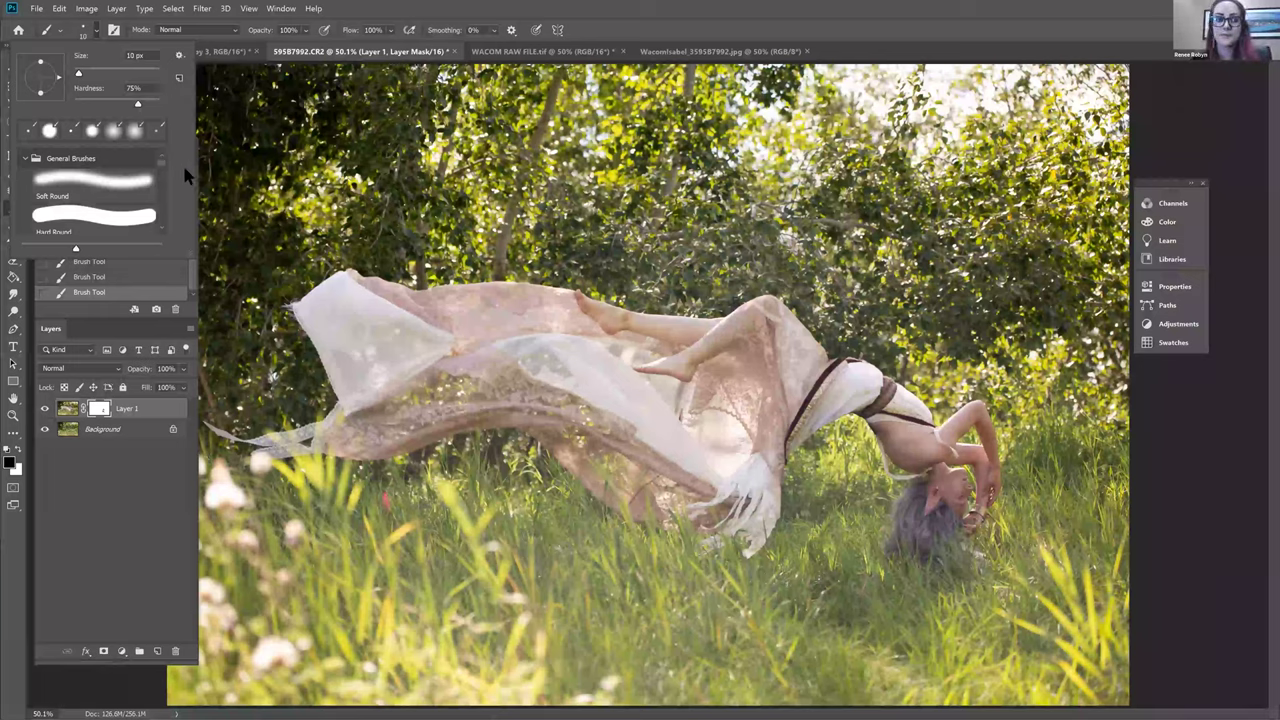
{"action": "left_click", "coordinate": [853, 22]}
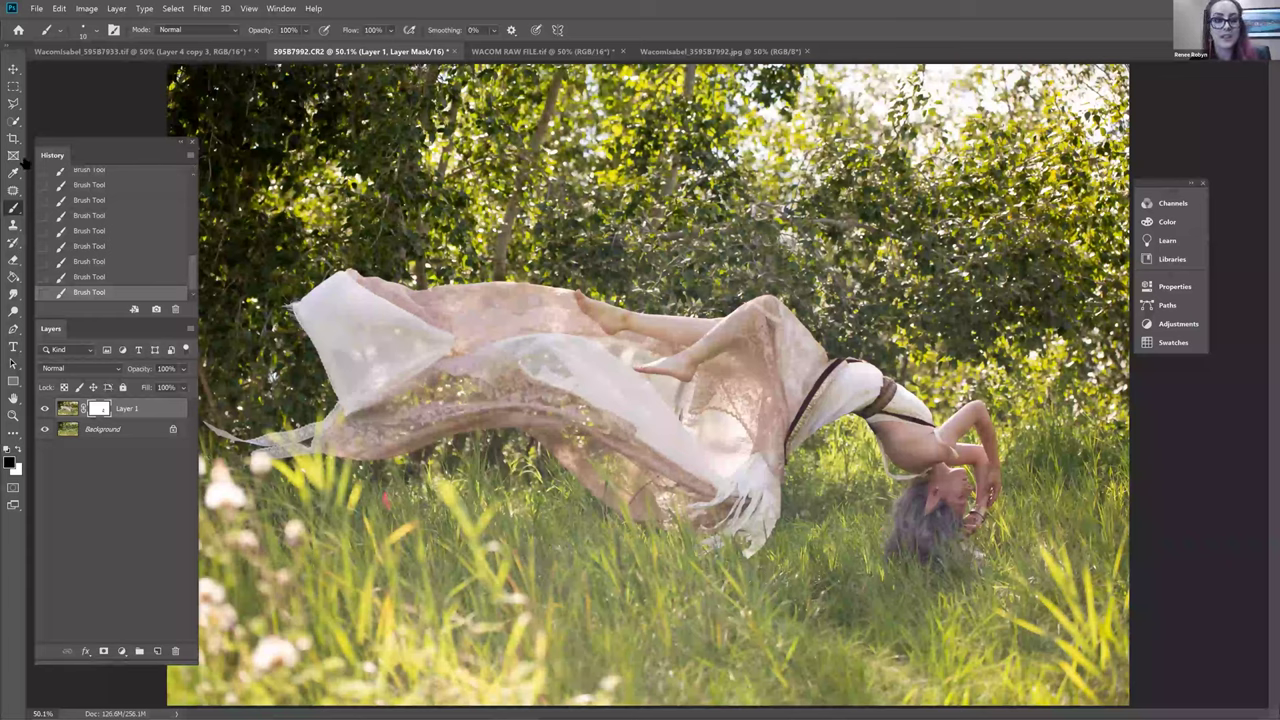
Browse the brush preset list and pick the Chalk 11 pixels preset
{"action": "right_click", "coordinate": [155, 174]}
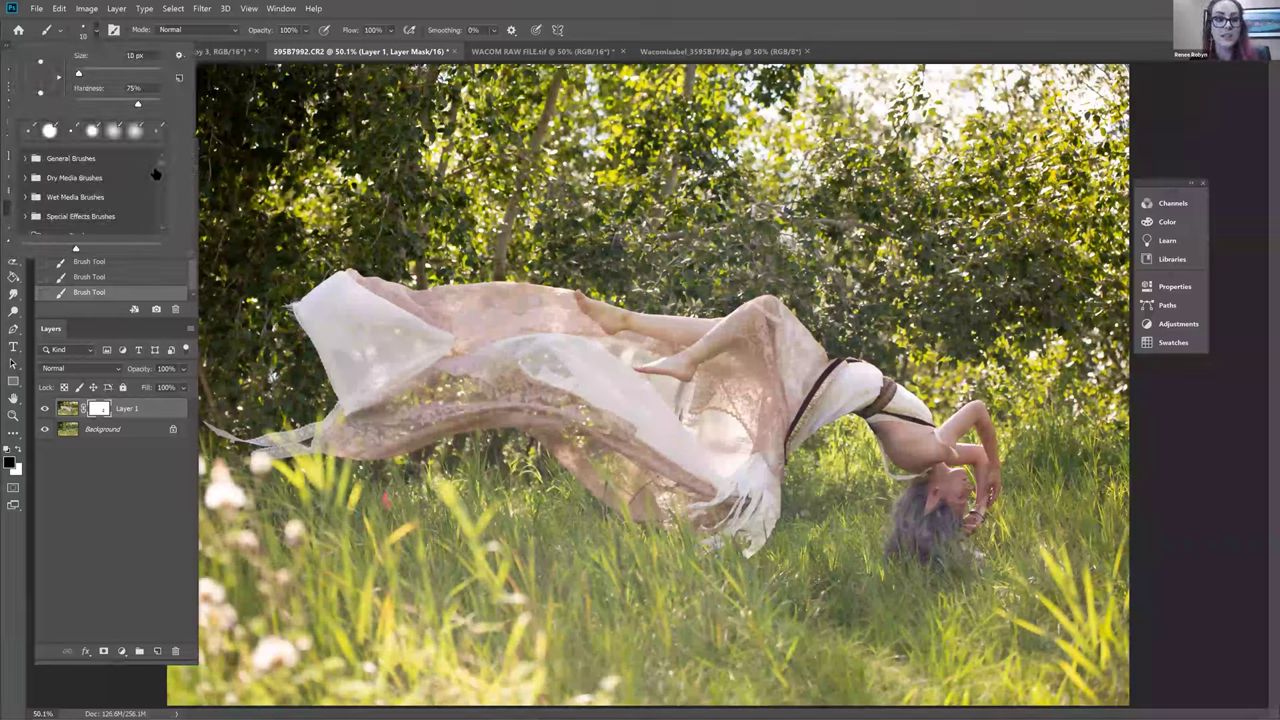
{"action": "scroll", "coordinate": [158, 178], "scroll_direction": "down", "scroll_amount": 5}
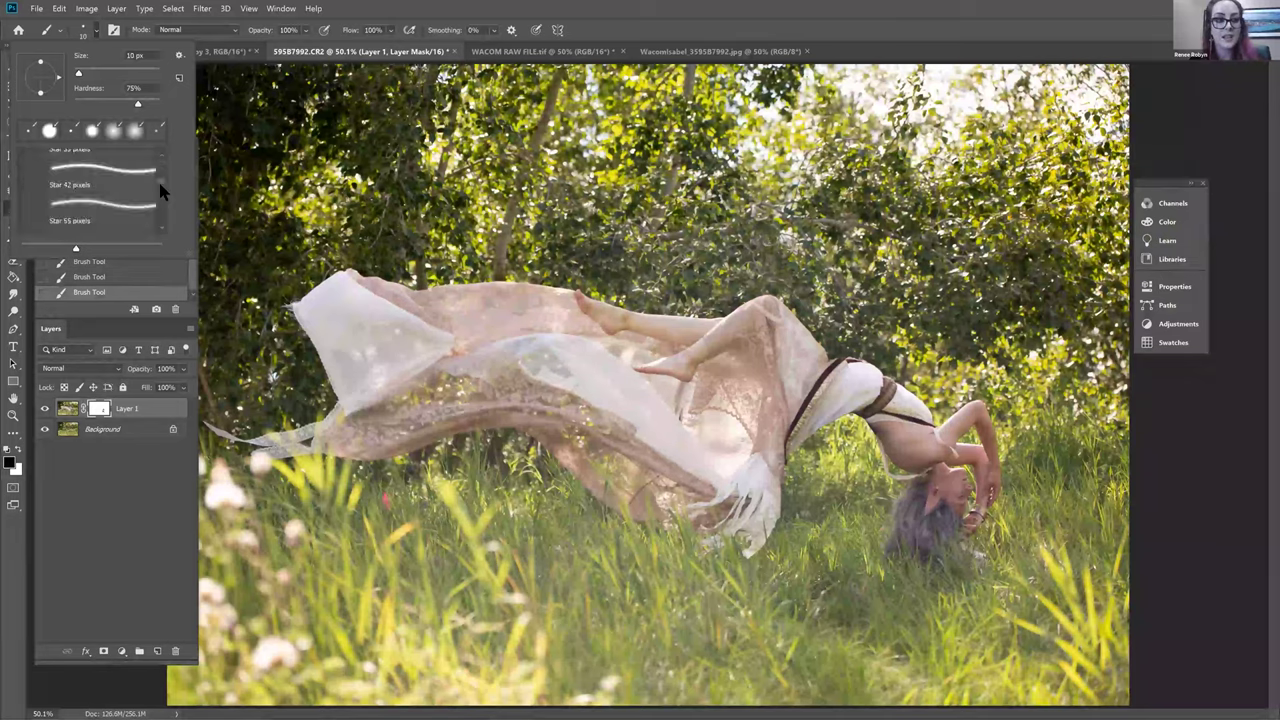
{"action": "scroll", "coordinate": [157, 188], "scroll_direction": "down", "scroll_amount": 3}
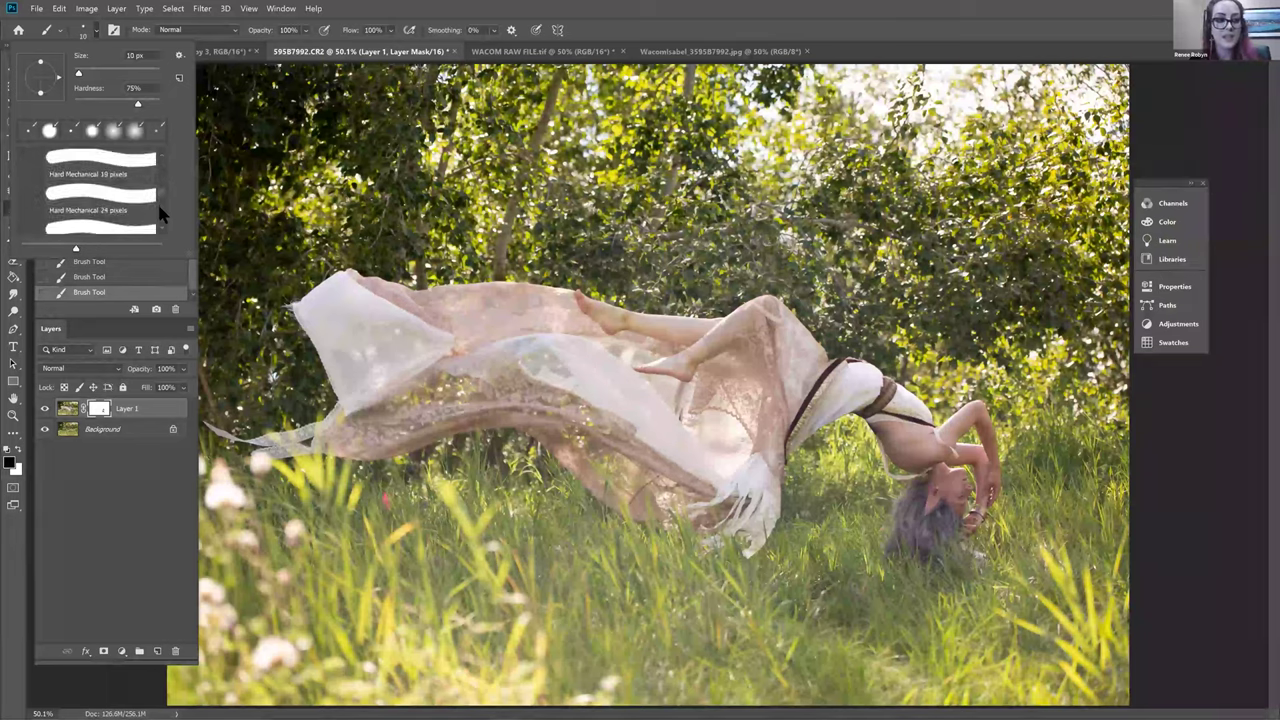
{"action": "scroll", "coordinate": [157, 205], "scroll_direction": "down", "scroll_amount": 4}
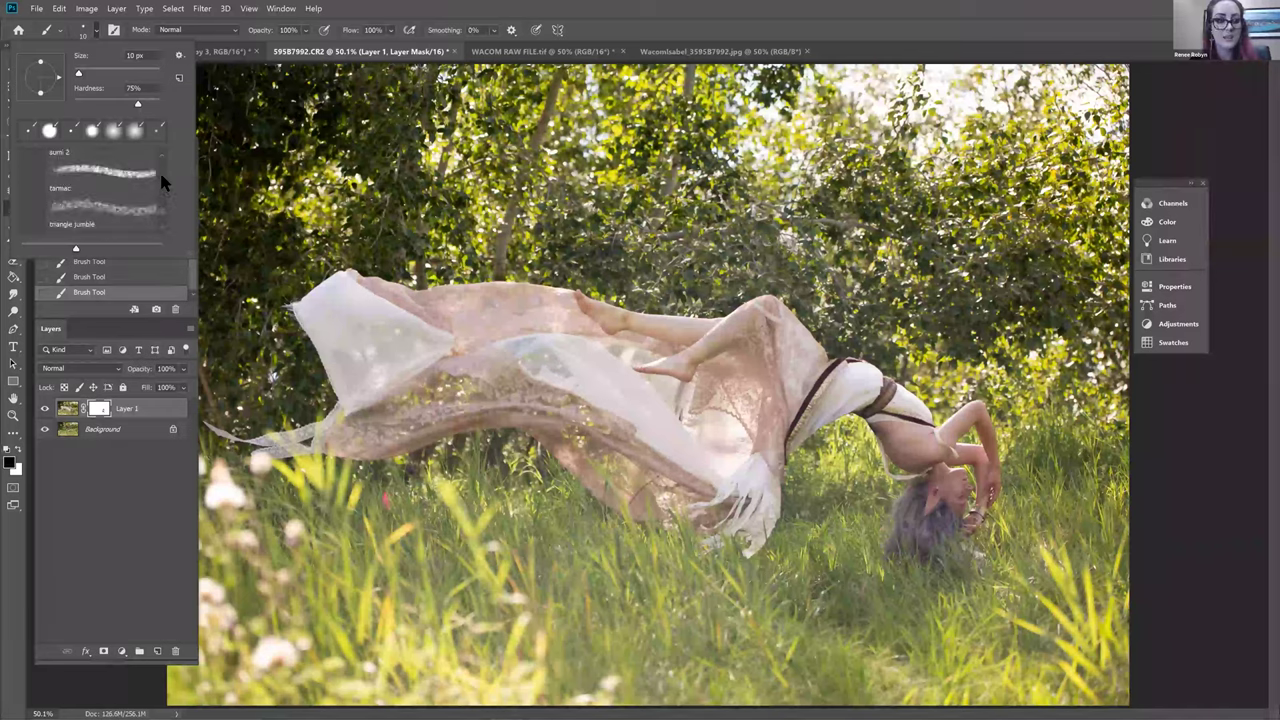
{"action": "scroll", "coordinate": [161, 176], "scroll_direction": "down", "scroll_amount": 3}
{"action": "scroll", "coordinate": [159, 162], "scroll_direction": "down", "scroll_amount": 2}
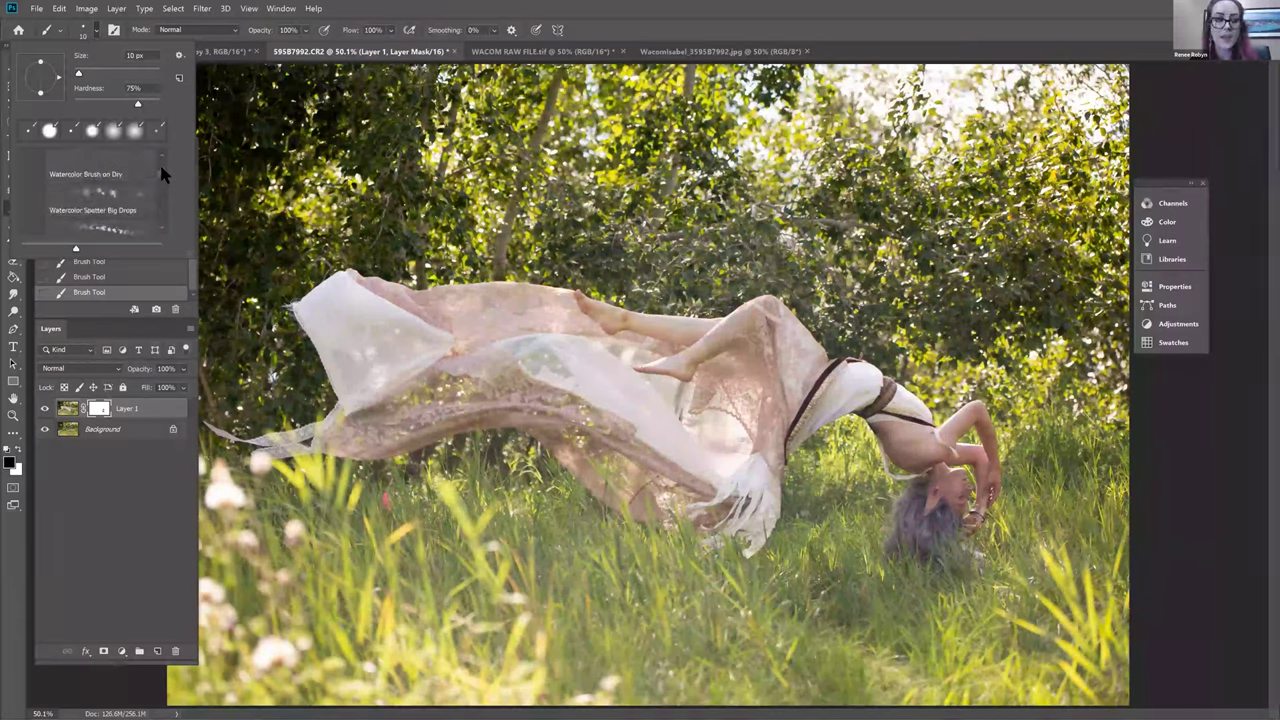
{"action": "scroll", "coordinate": [163, 173], "scroll_direction": "down", "scroll_amount": 2}
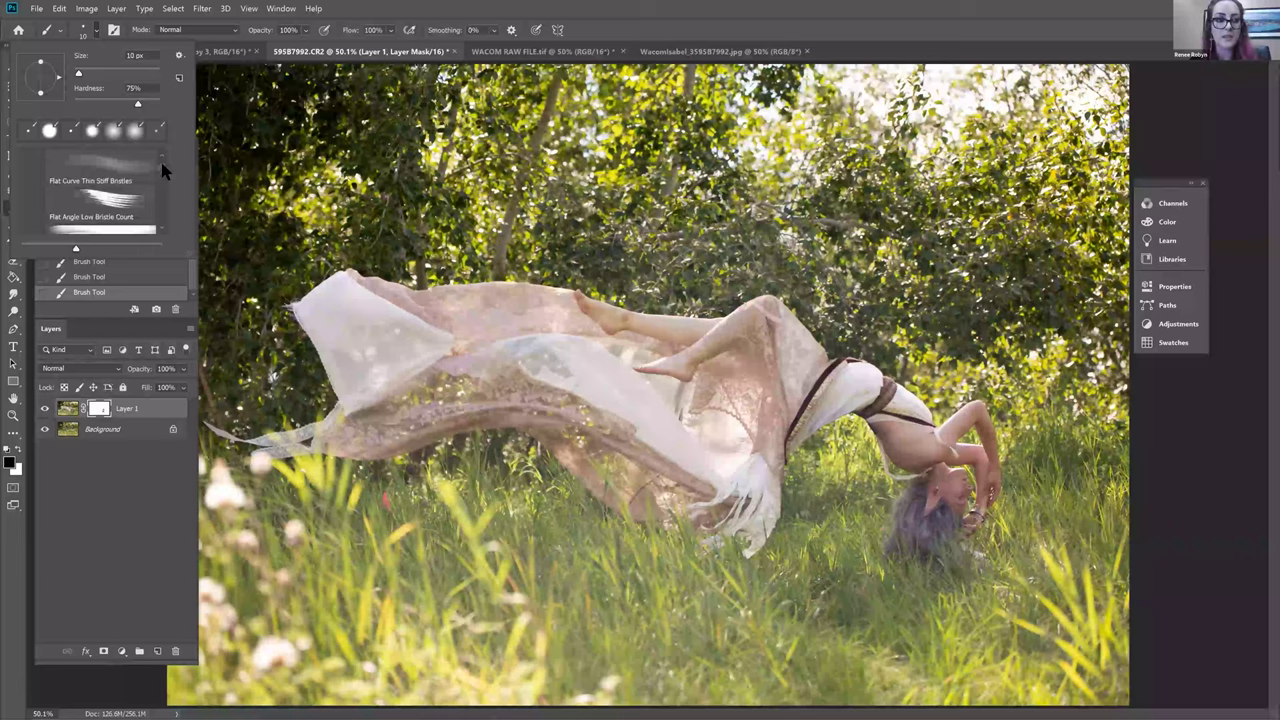
{"action": "scroll", "coordinate": [162, 172], "scroll_direction": "down", "scroll_amount": 2}
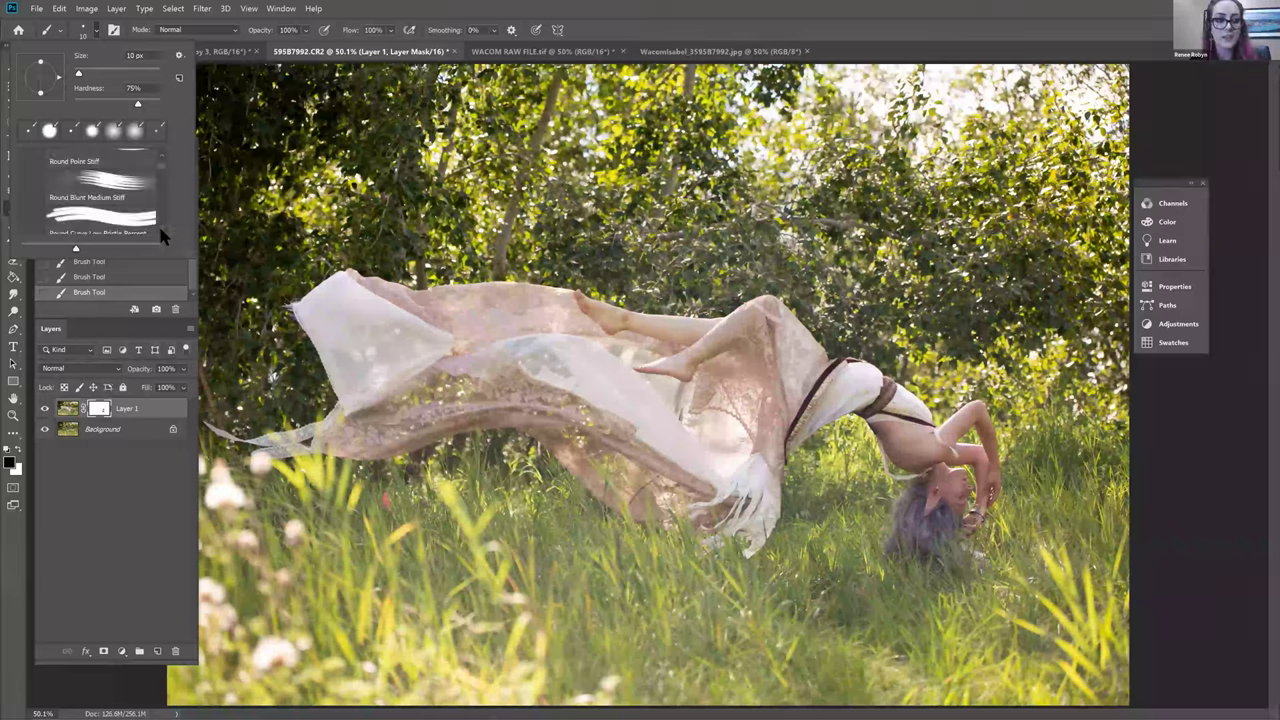
{"action": "scroll", "coordinate": [160, 230], "scroll_direction": "up", "scroll_amount": 5}
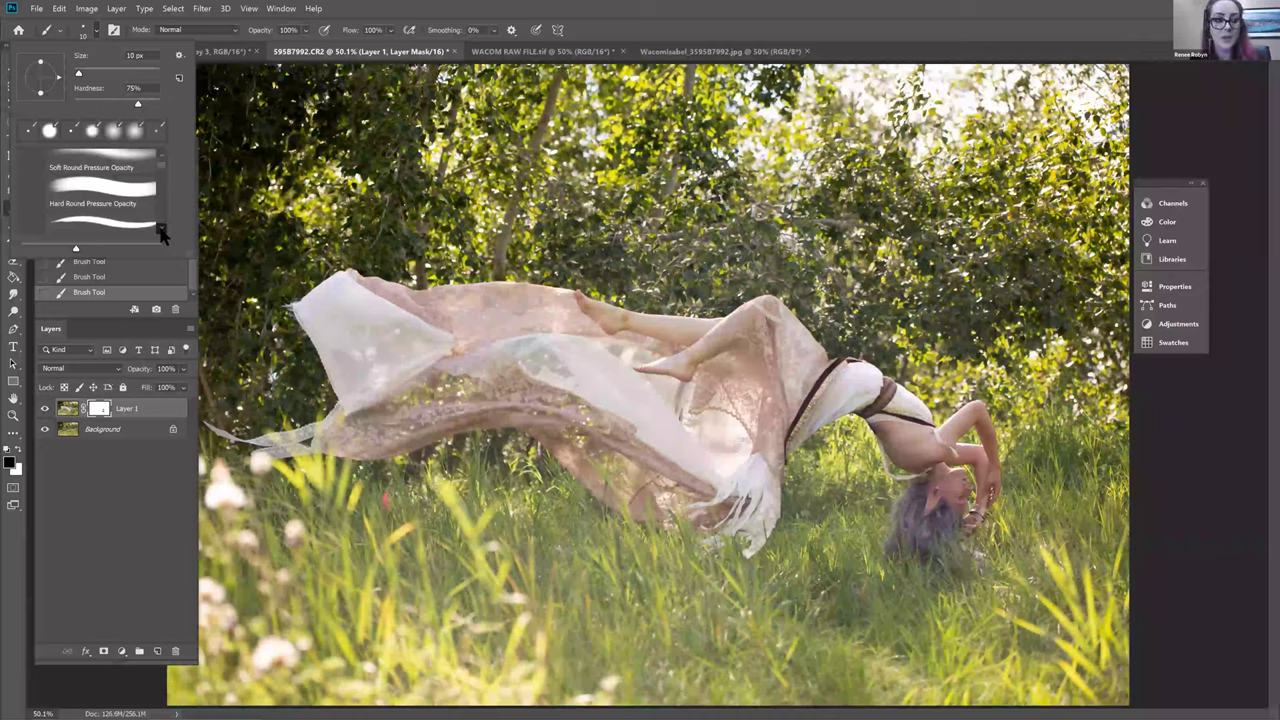
{"action": "scroll", "coordinate": [162, 232], "scroll_direction": "down", "scroll_amount": 3}
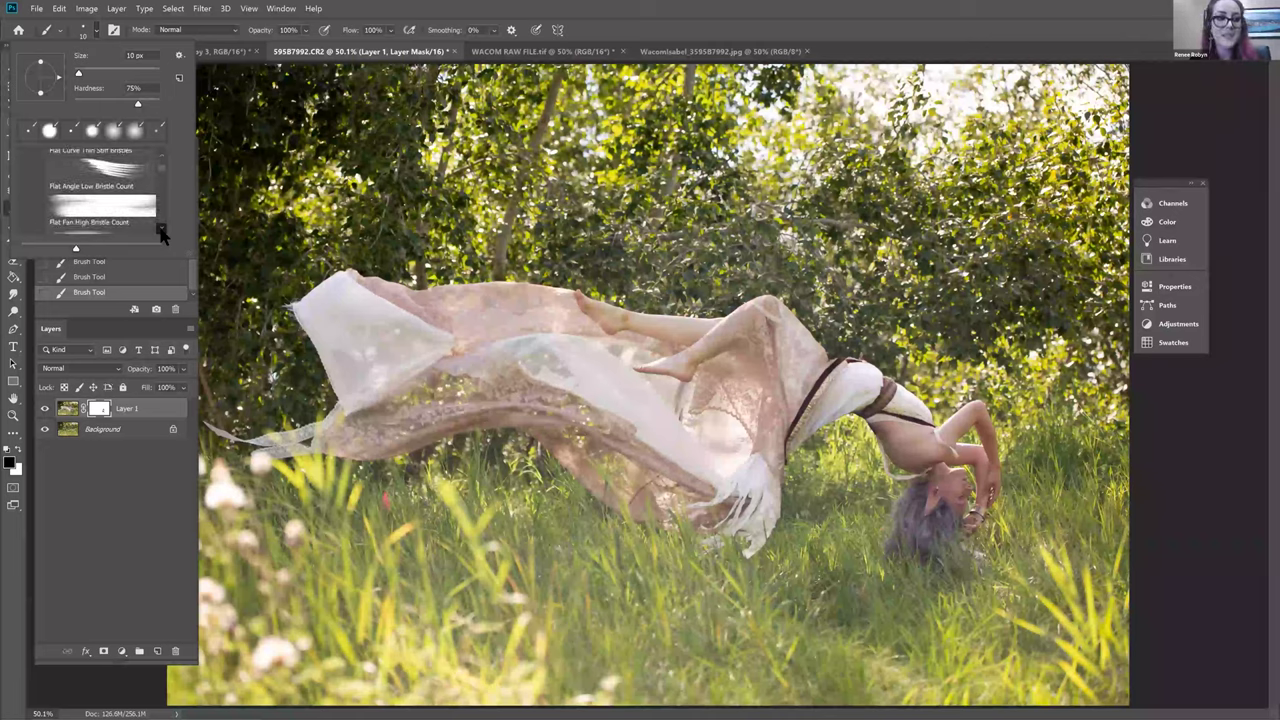
{"action": "scroll", "coordinate": [162, 232], "scroll_direction": "down", "scroll_amount": 2}
{"action": "scroll", "coordinate": [162, 232], "scroll_direction": "down", "scroll_amount": 2}
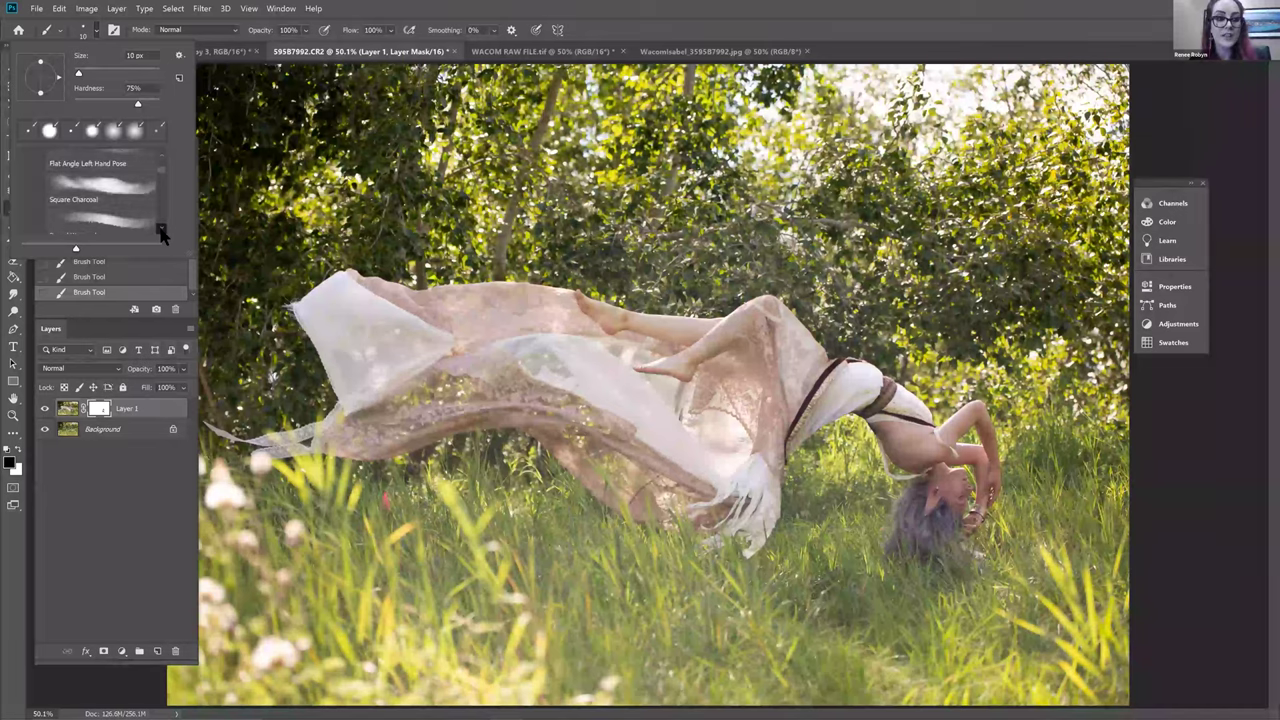
{"action": "scroll", "coordinate": [162, 232], "scroll_direction": "down", "scroll_amount": 8}
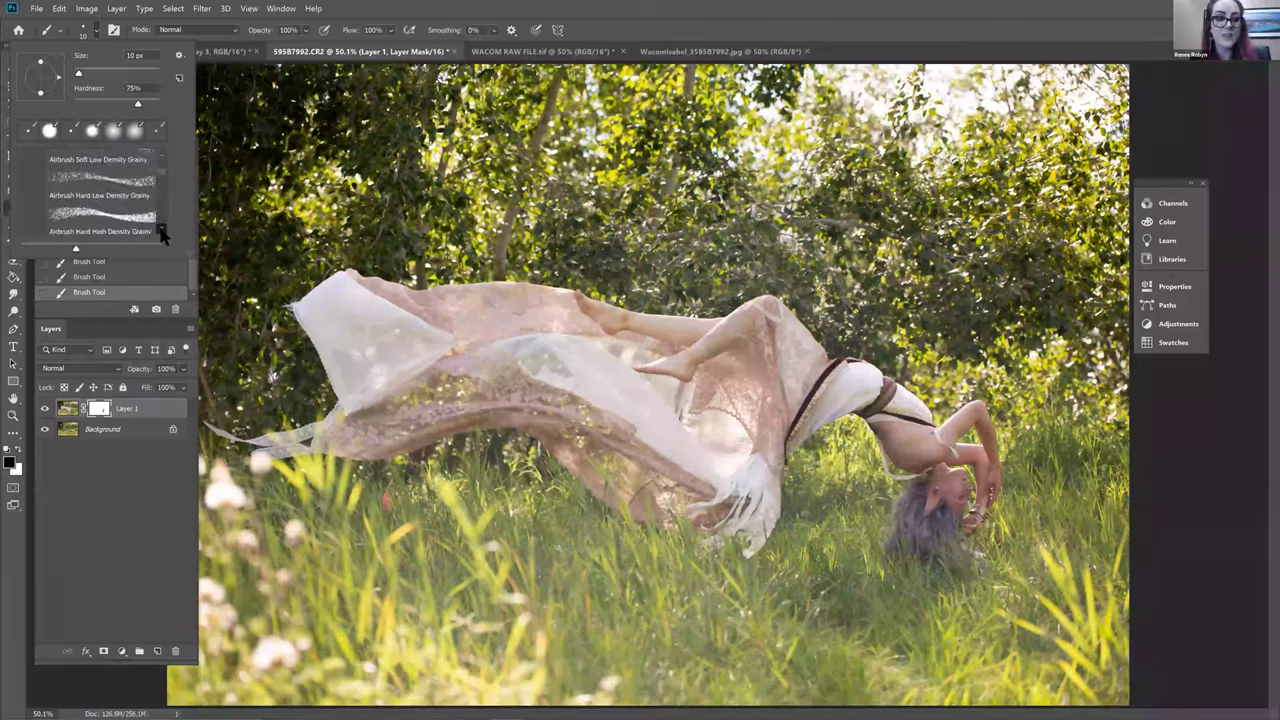
{"action": "scroll", "coordinate": [162, 232], "scroll_direction": "down", "scroll_amount": 2}
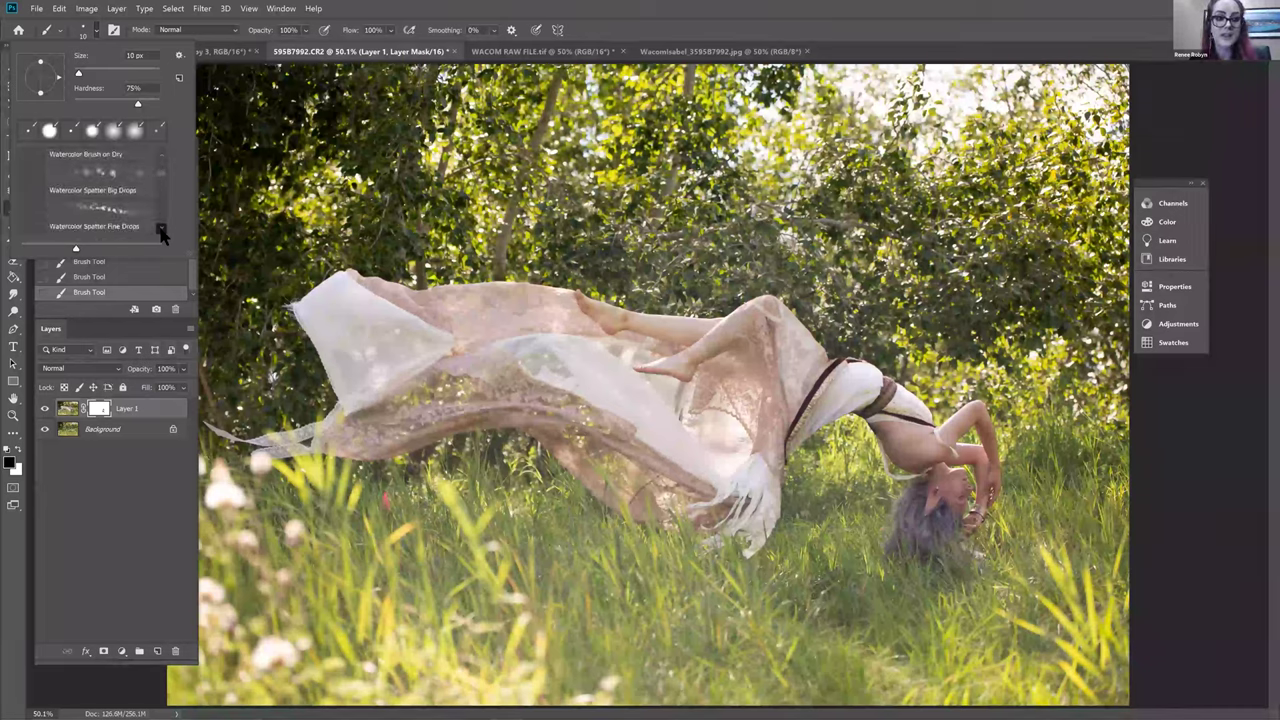
{"action": "scroll", "coordinate": [162, 232], "scroll_direction": "down", "scroll_amount": 2}
{"action": "scroll", "coordinate": [162, 232], "scroll_direction": "down", "scroll_amount": 4}
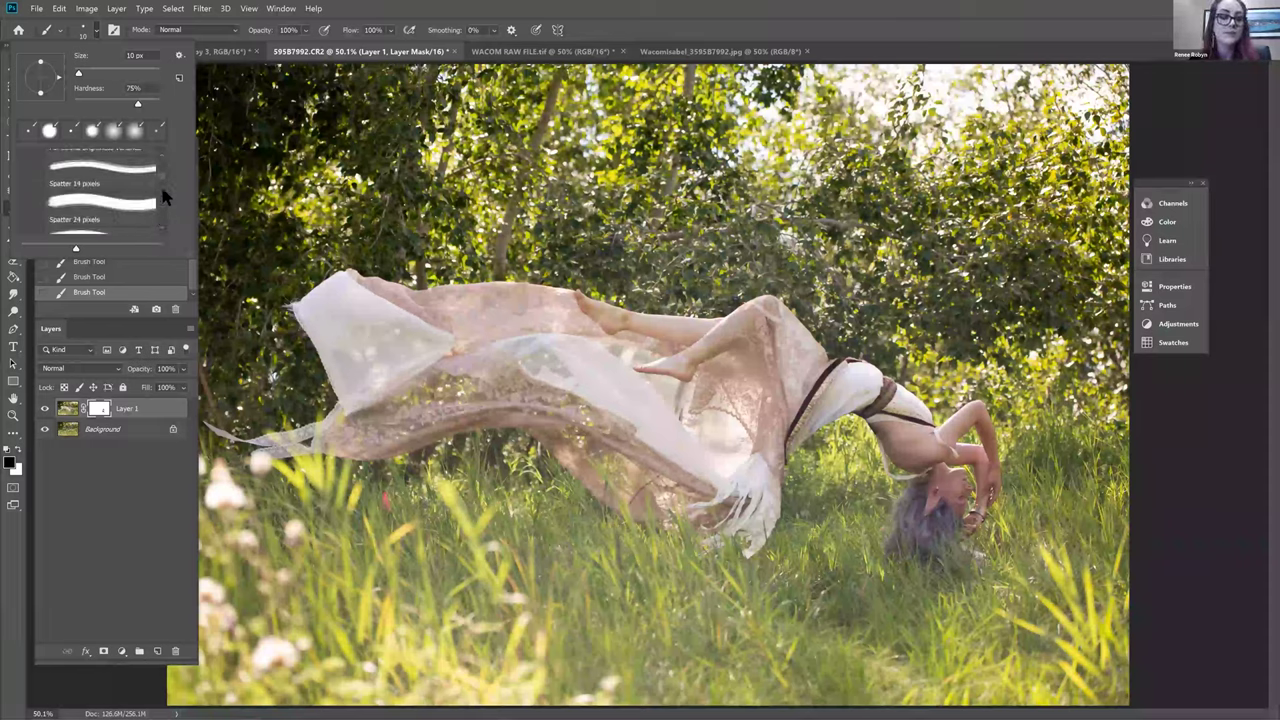
{"action": "scroll", "coordinate": [162, 228], "scroll_direction": "up", "scroll_amount": 1}
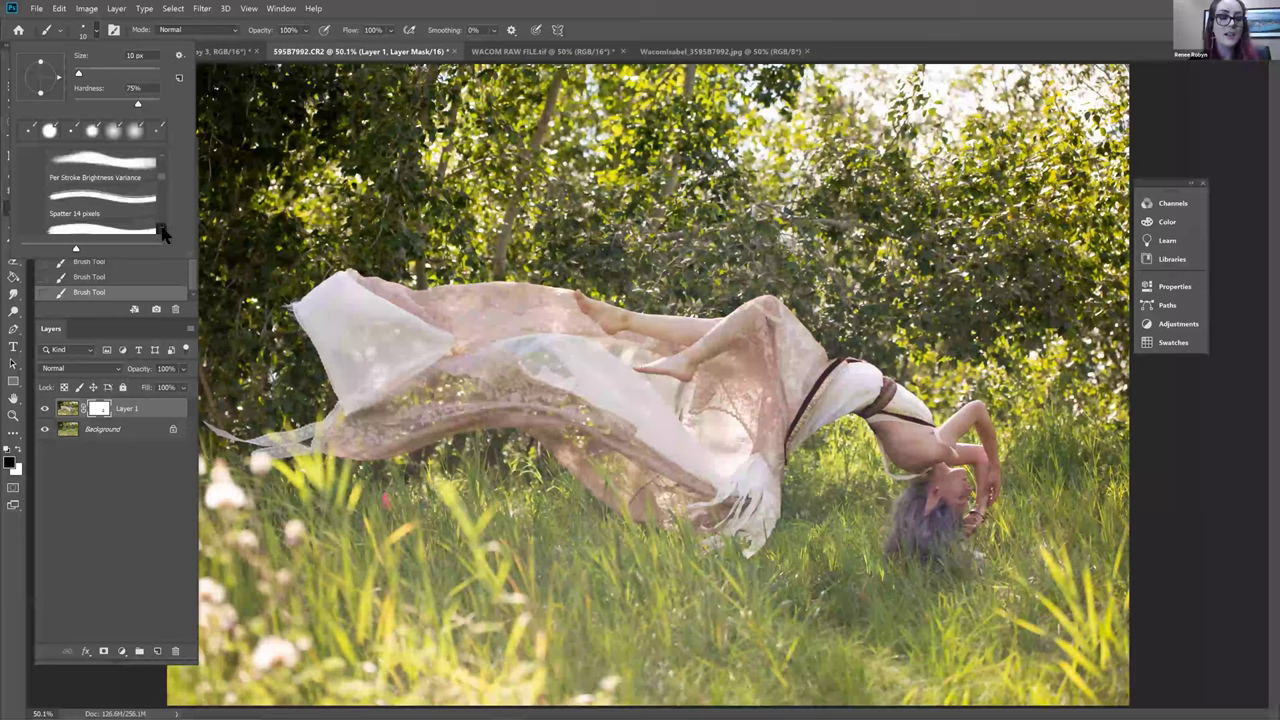
{"action": "scroll", "coordinate": [162, 232], "scroll_direction": "down", "scroll_amount": 1}
{"action": "scroll", "coordinate": [162, 234], "scroll_direction": "down", "scroll_amount": 1}
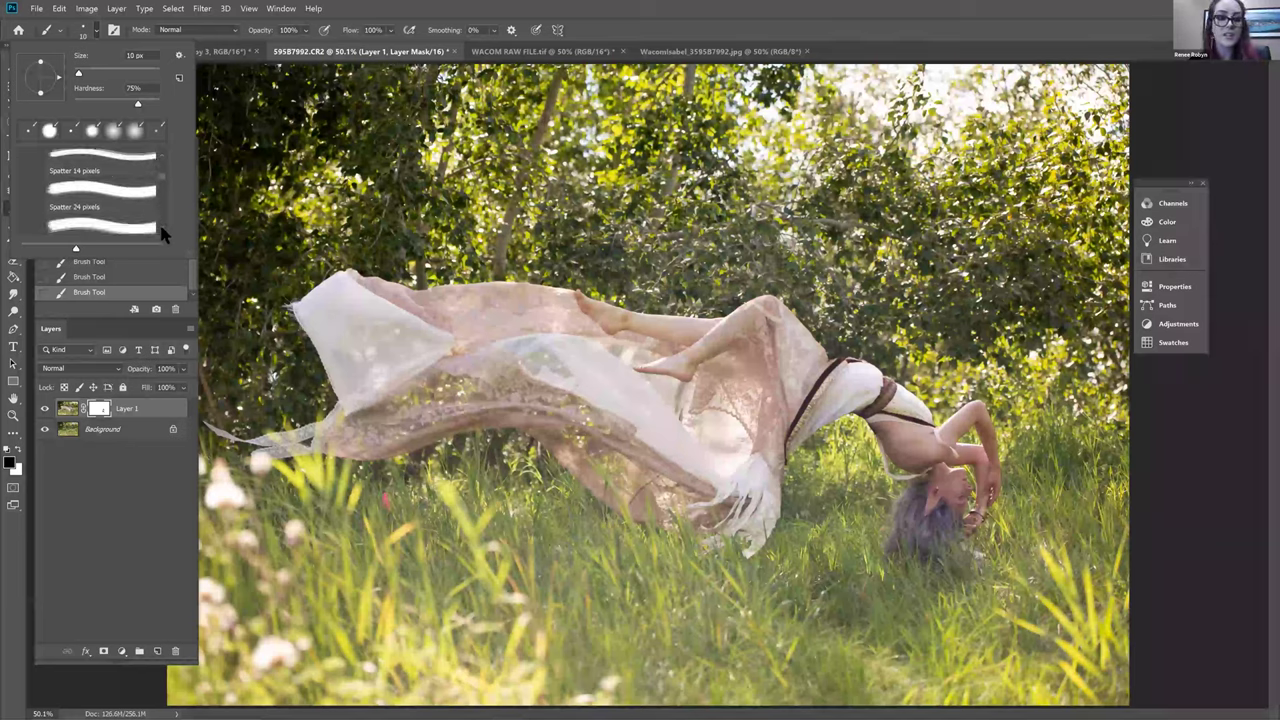
{"action": "scroll", "coordinate": [160, 231], "scroll_direction": "down", "scroll_amount": 1}
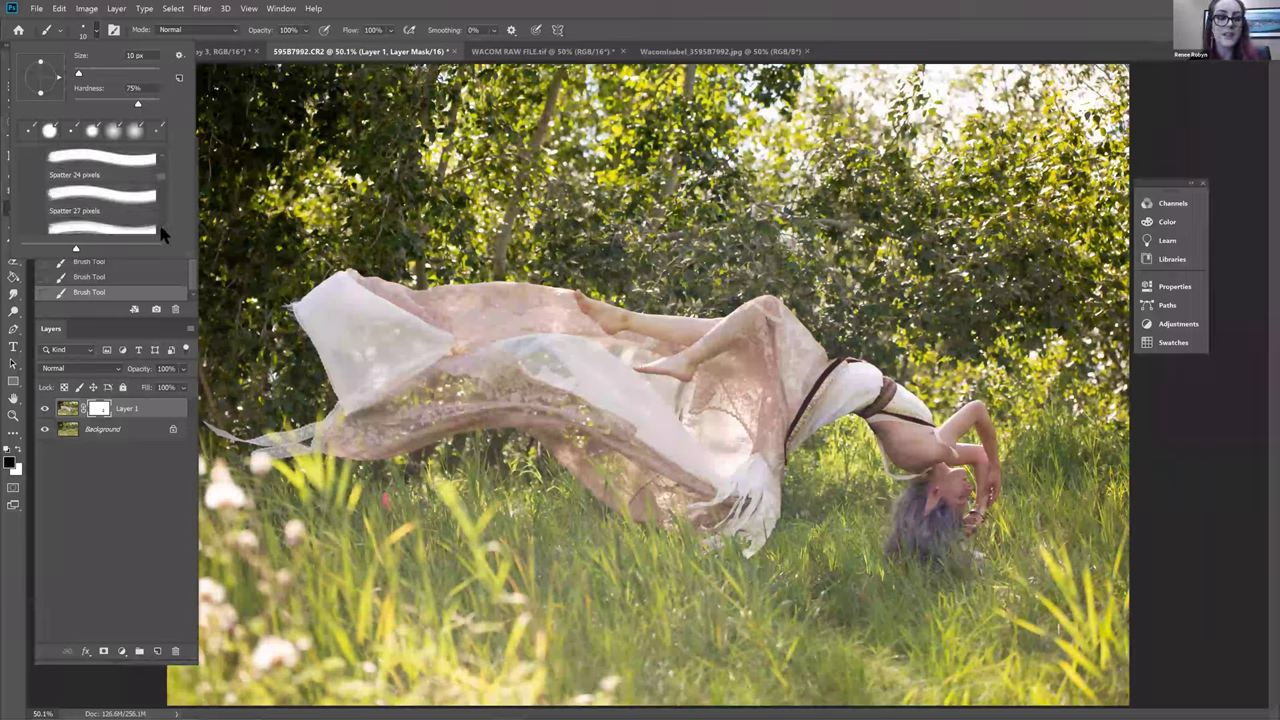
{"action": "scroll", "coordinate": [159, 221], "scroll_direction": "down", "scroll_amount": 1}
{"action": "scroll", "coordinate": [159, 221], "scroll_direction": "down", "scroll_amount": 1}
{"action": "scroll", "coordinate": [160, 221], "scroll_direction": "down", "scroll_amount": 1}
{"action": "scroll", "coordinate": [160, 225], "scroll_direction": "down", "scroll_amount": 3}
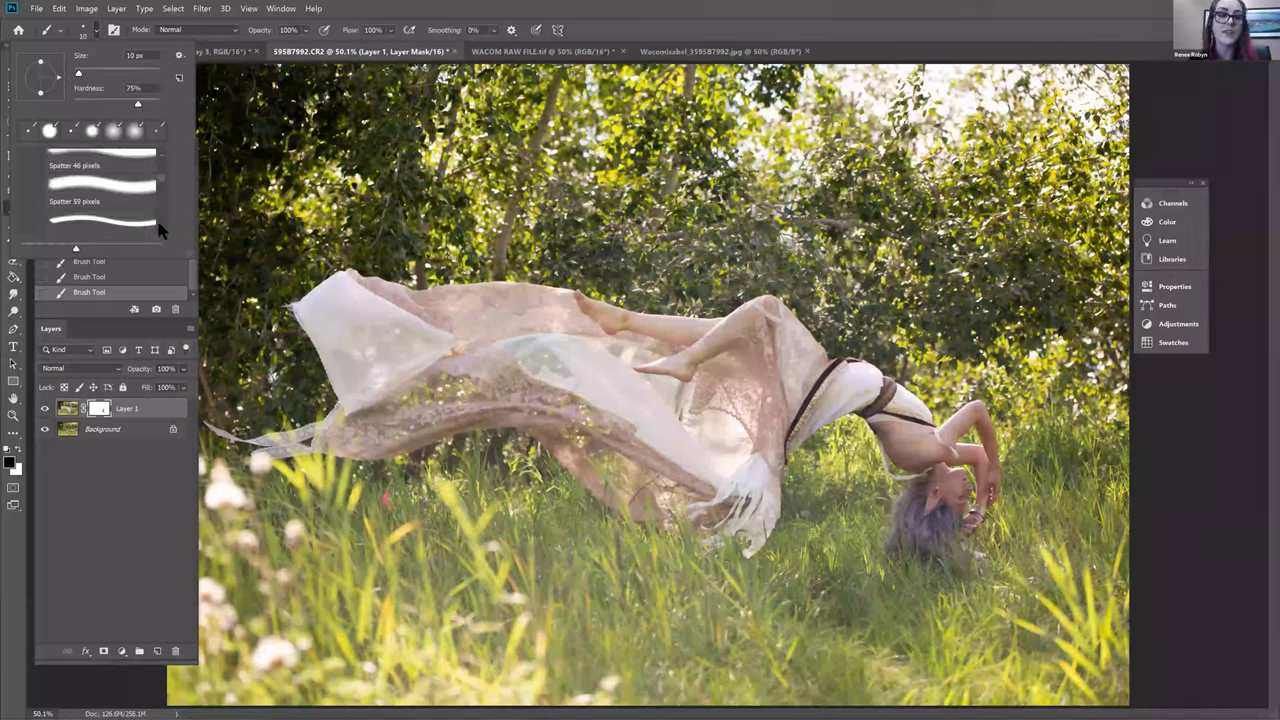
{"action": "left_click", "coordinate": [102, 220]}
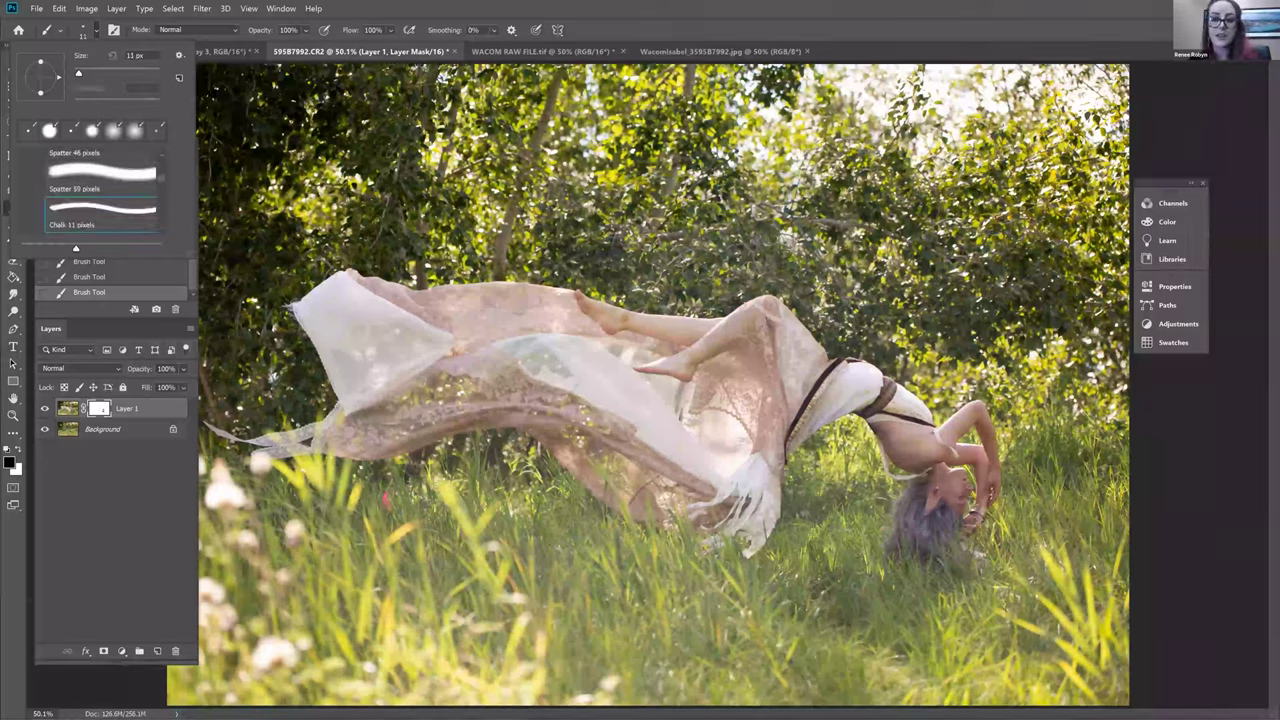
{"action": "key", "text": "Return"}
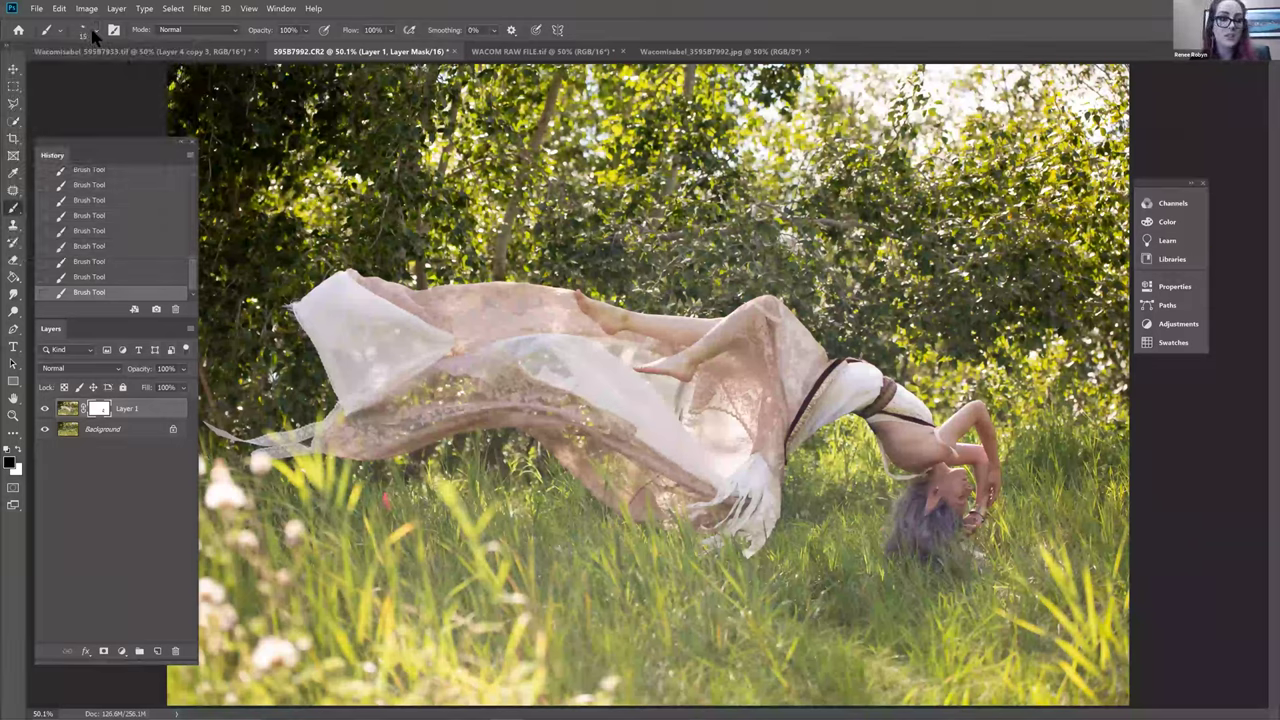
Choose the Spatter 59 pixels preset, paint a test stroke, then undo it
{"action": "left_click", "coordinate": [93, 33]}
{"action": "left_click", "coordinate": [135, 186]}
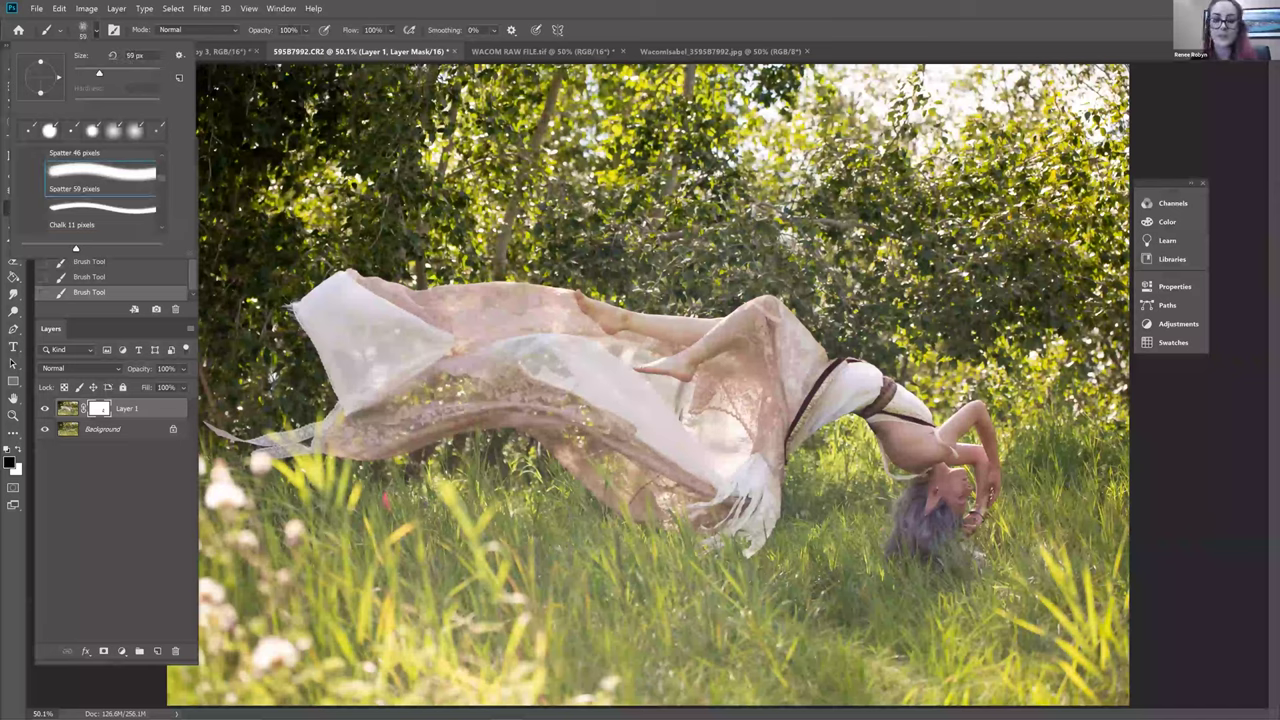
{"action": "left_click", "coordinate": [461, 192]}
{"action": "mouse_move", "coordinate": [495, 220]}
{"action": "left_mouse_down"}
{"action": "mouse_move", "coordinate": [505, 250]}
{"action": "mouse_move", "coordinate": [470, 284]}
{"action": "left_mouse_up"}
{"action": "key", "text": "ctrl+z"}
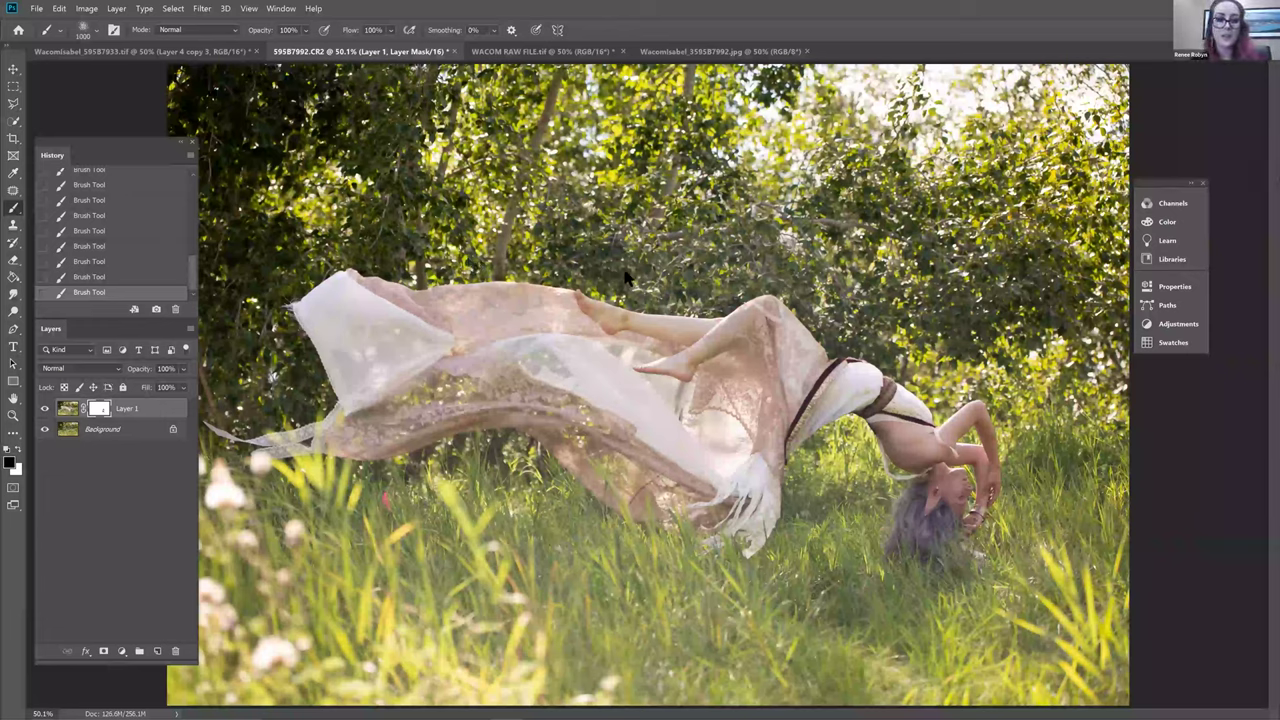
Paint a blue spatter oval over the dress on a new Layer 2, then delete that layer
{"action": "key", "text": "ctrl+shift+alt+n"}
{"action": "left_click", "coordinate": [574, 299]}
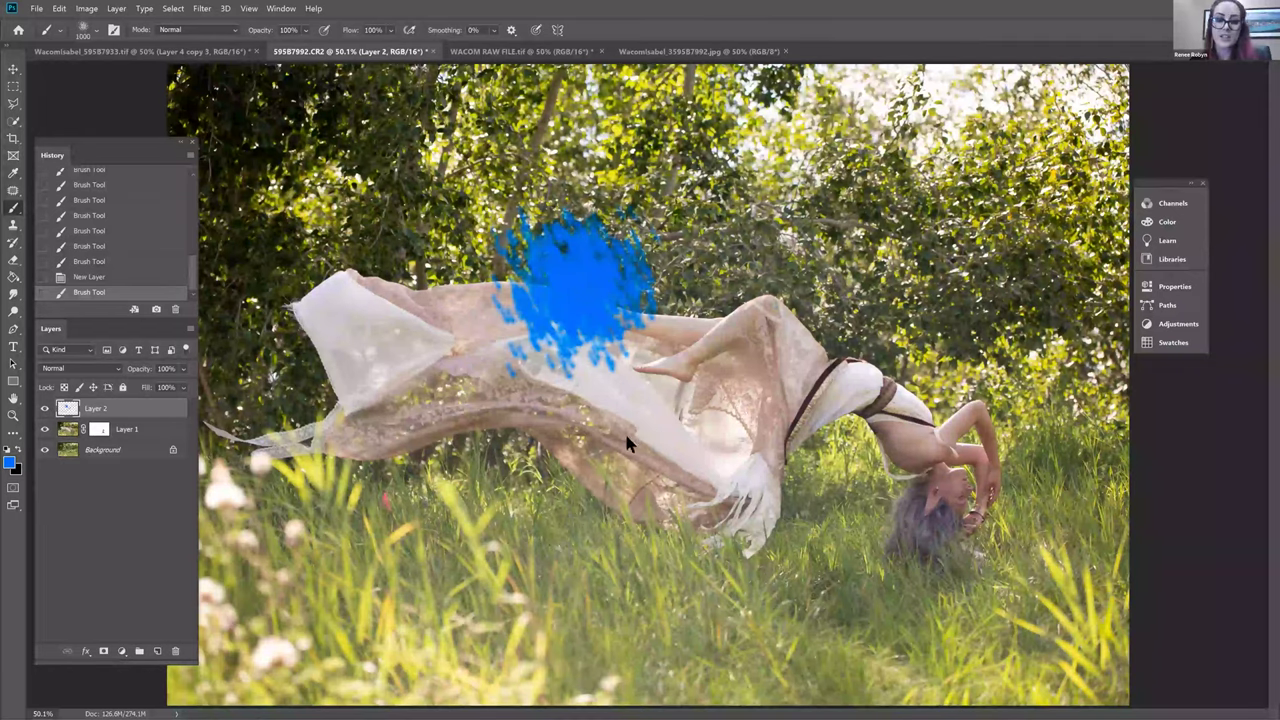
{"action": "left_click_drag", "start_coordinate": [624, 430], "coordinate": [800, 290]}
{"action": "mouse_move", "coordinate": [560, 340]}
{"action": "left_mouse_down"}
{"action": "mouse_move", "coordinate": [540, 480]}
{"action": "mouse_move", "coordinate": [470, 400]}
{"action": "mouse_move", "coordinate": [731, 457]}
{"action": "mouse_move", "coordinate": [755, 480]}
{"action": "mouse_move", "coordinate": [850, 430]}
{"action": "left_mouse_up"}
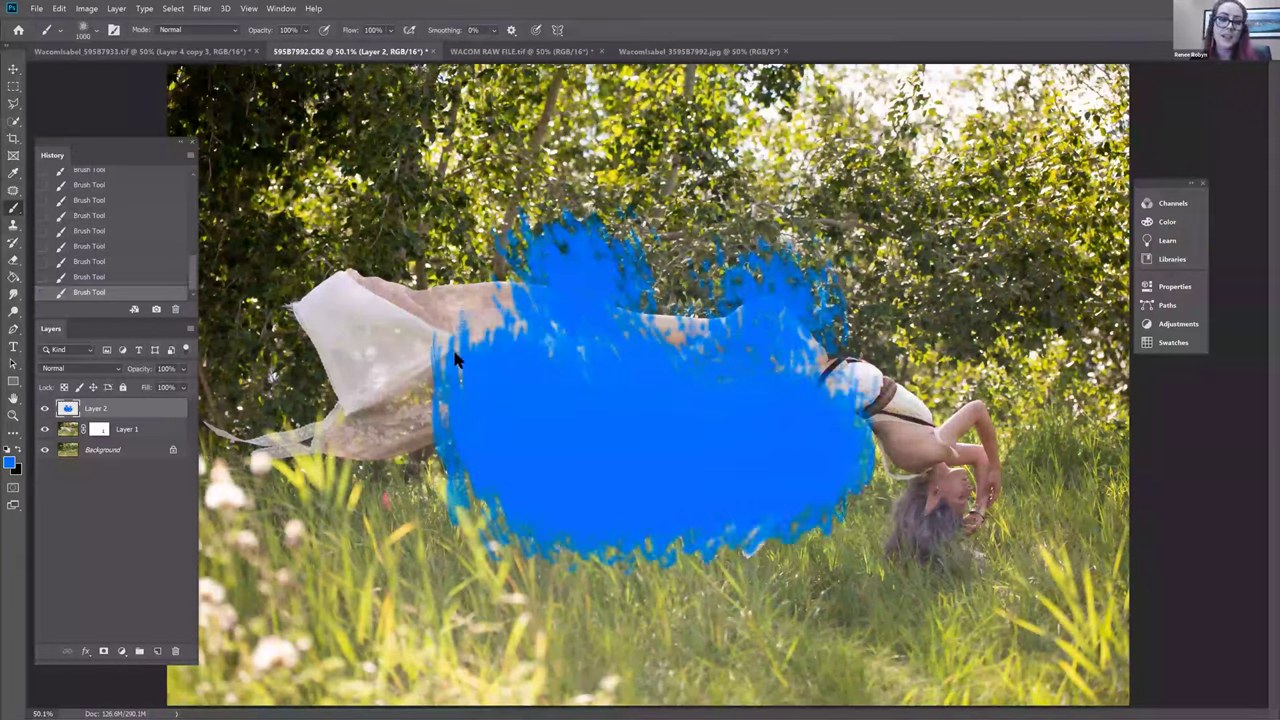
{"action": "mouse_move", "coordinate": [478, 316]}
{"action": "left_mouse_down"}
{"action": "mouse_move", "coordinate": [563, 286]}
{"action": "mouse_move", "coordinate": [686, 354]}
{"action": "left_mouse_up"}
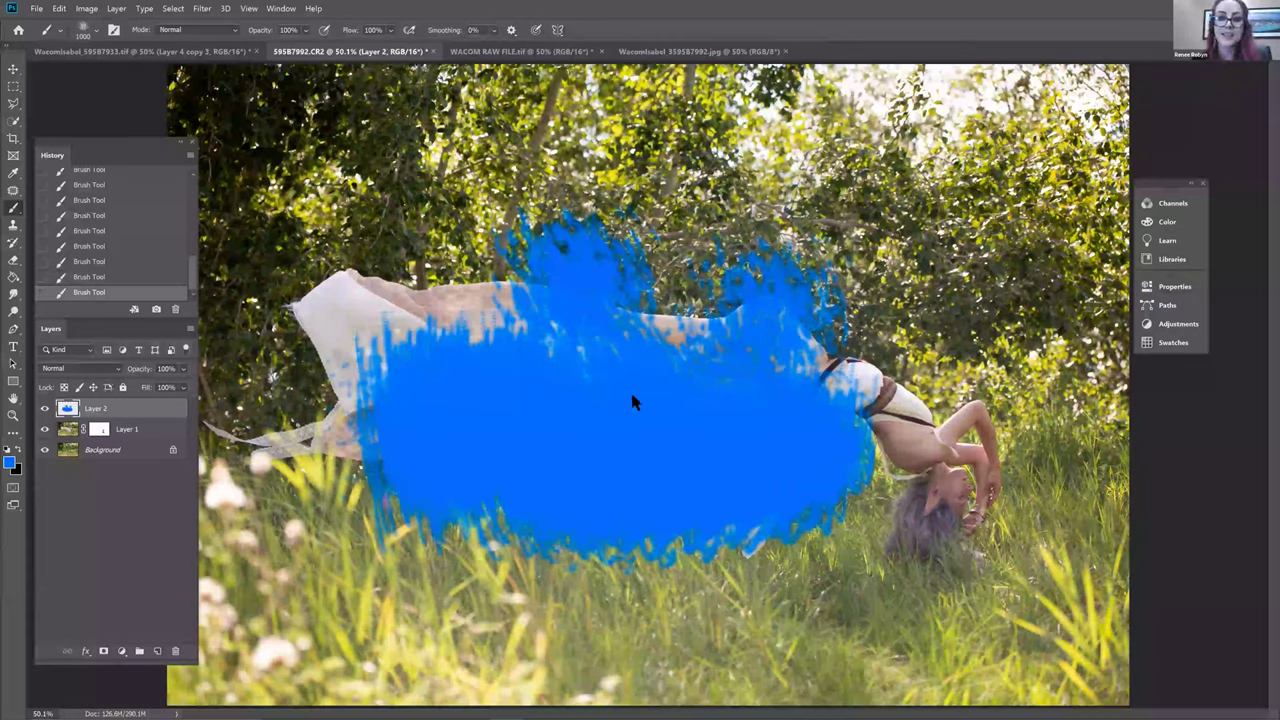
{"action": "left_click_drag", "start_coordinate": [647, 388], "coordinate": [720, 371]}
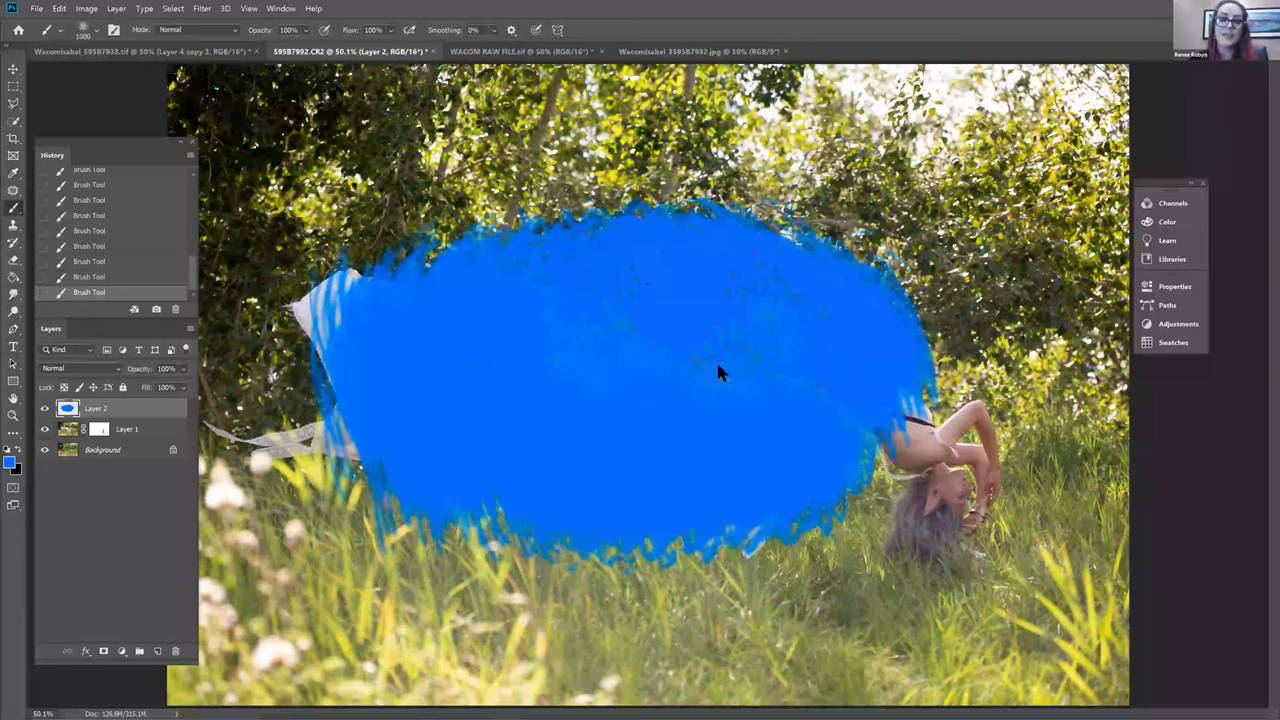
{"action": "left_click_drag", "start_coordinate": [693, 274], "coordinate": [689, 269]}
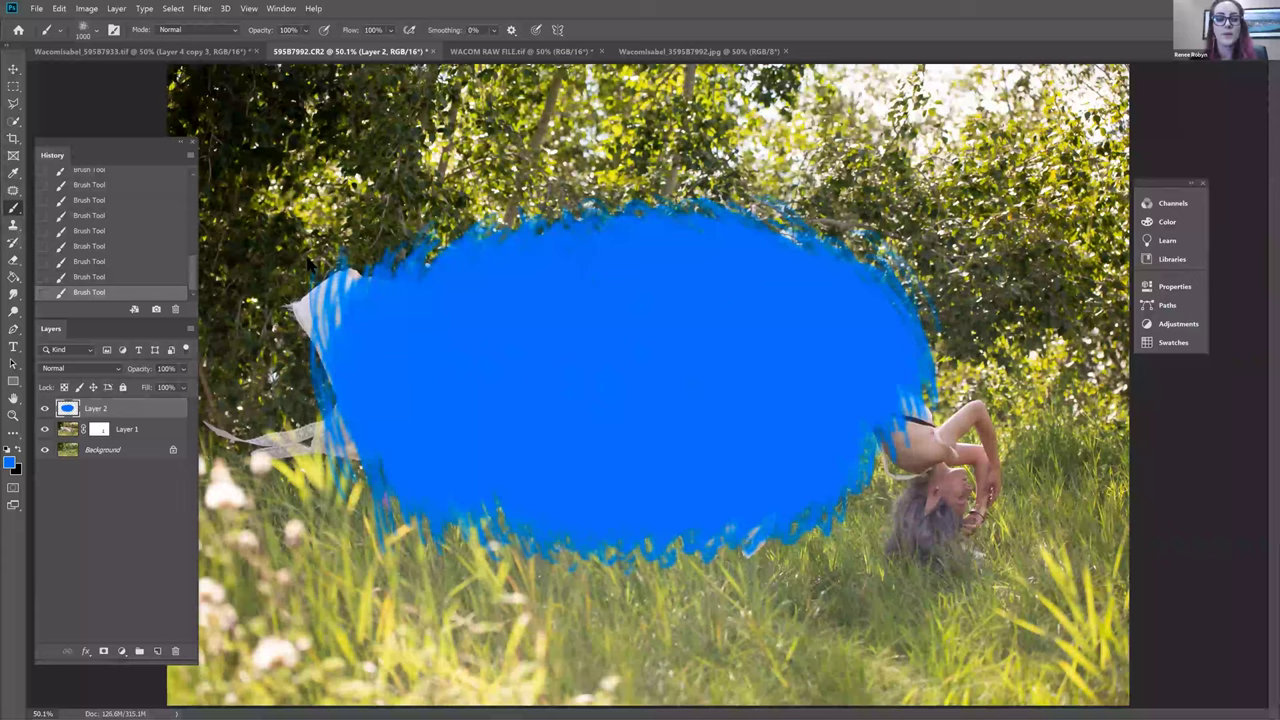
{"action": "key", "text": "Delete"}
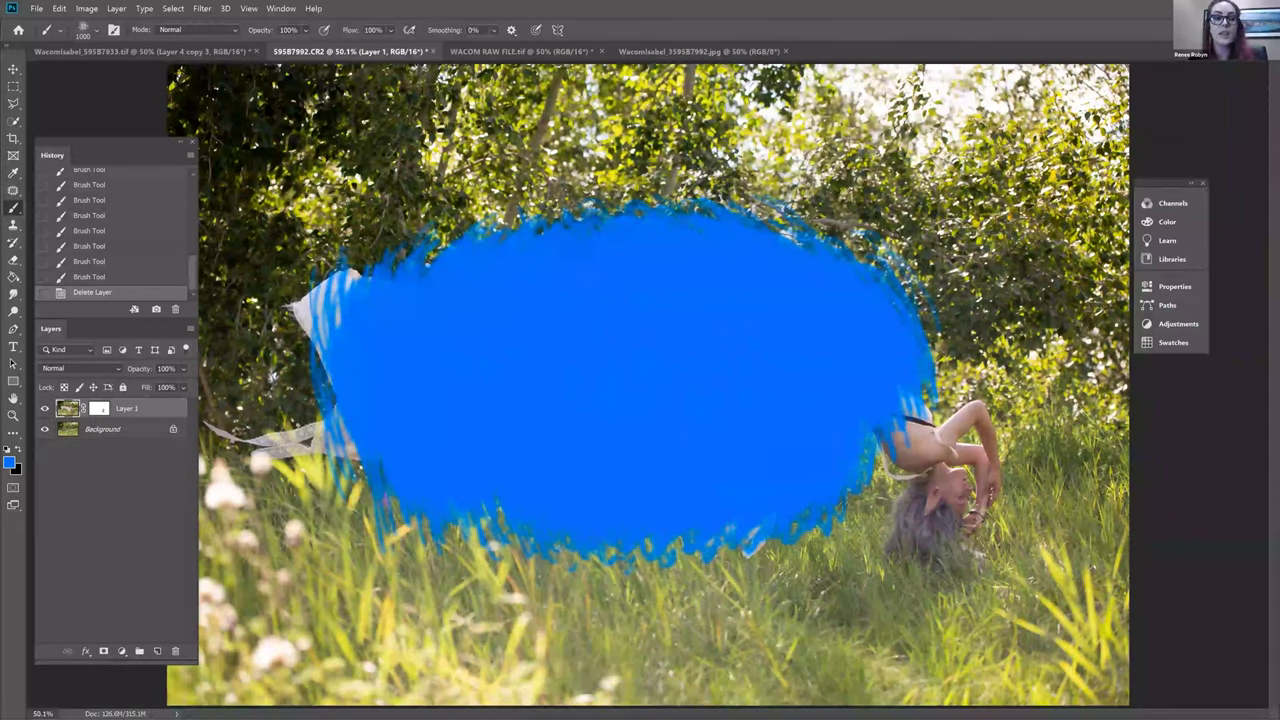
Load Legacy Brushes, pick the Soft Round general brush, and shrink it from 1000 to 300 px
{"action": "left_click", "coordinate": [96, 32]}
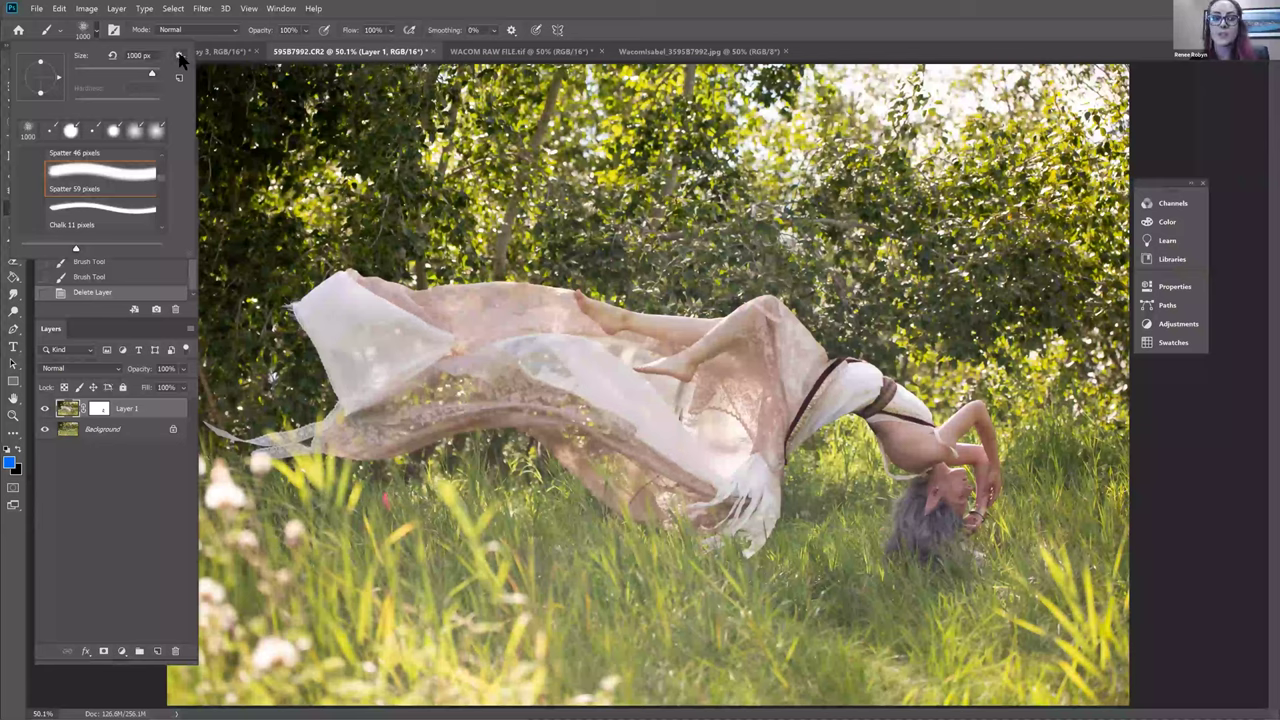
{"action": "left_click", "coordinate": [180, 56]}
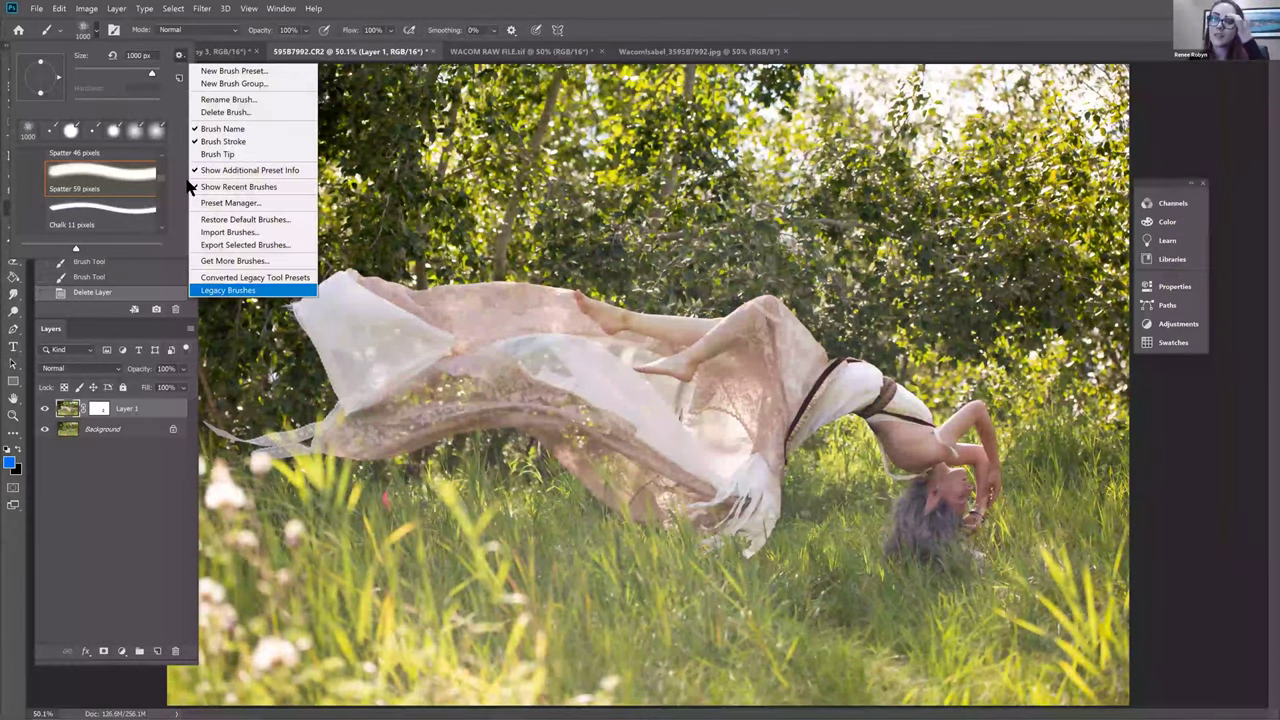
{"action": "left_click", "coordinate": [228, 290]}
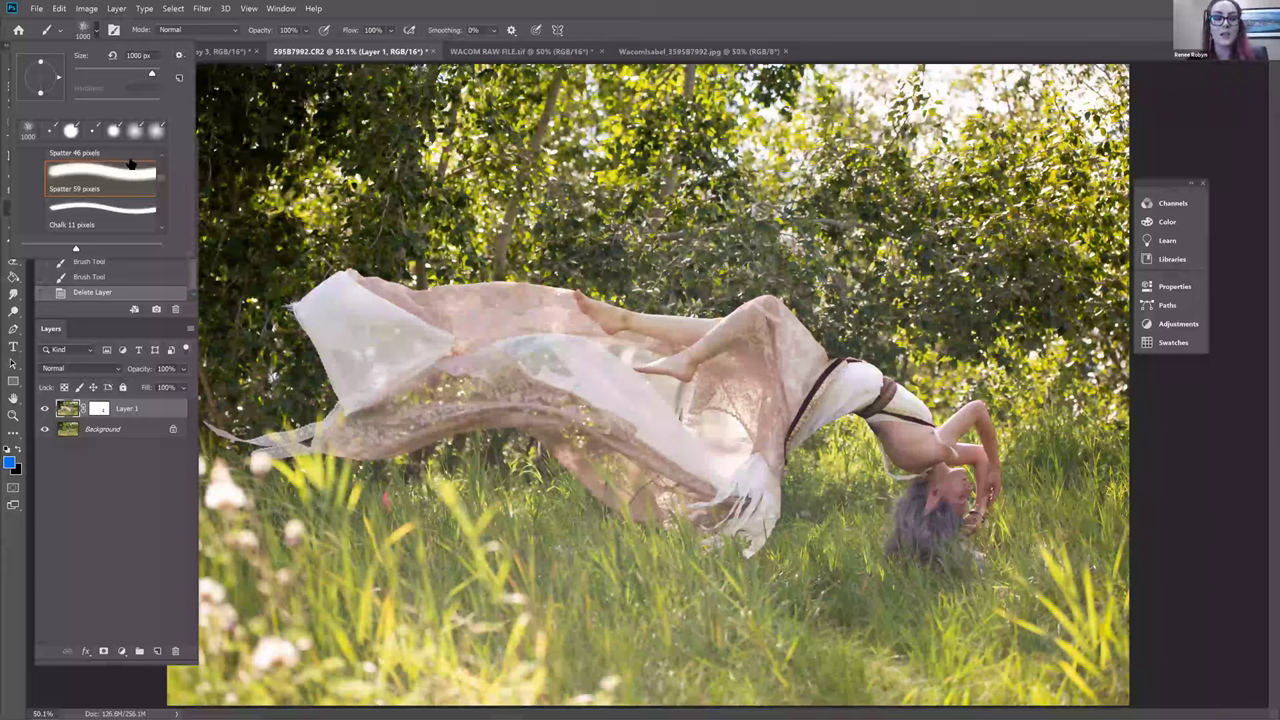
{"action": "scroll", "coordinate": [38, 167], "scroll_direction": "up", "scroll_amount": 5}
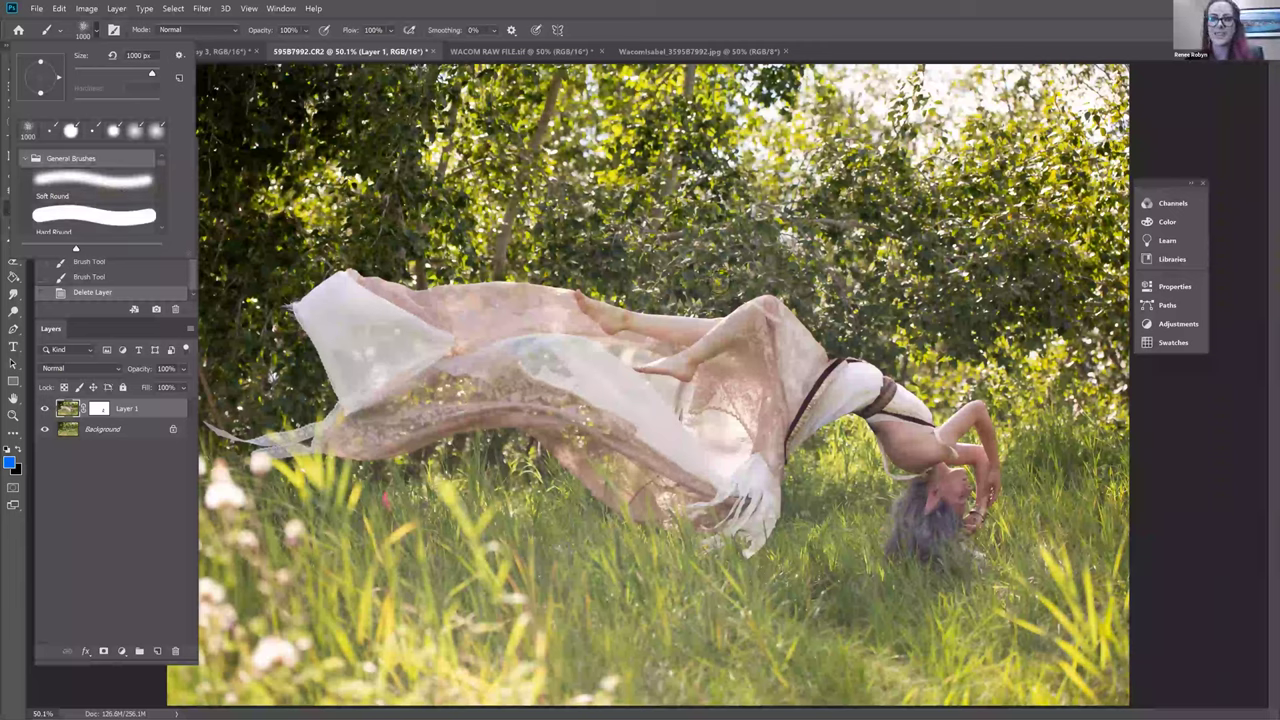
{"action": "left_click", "coordinate": [720, 288]}
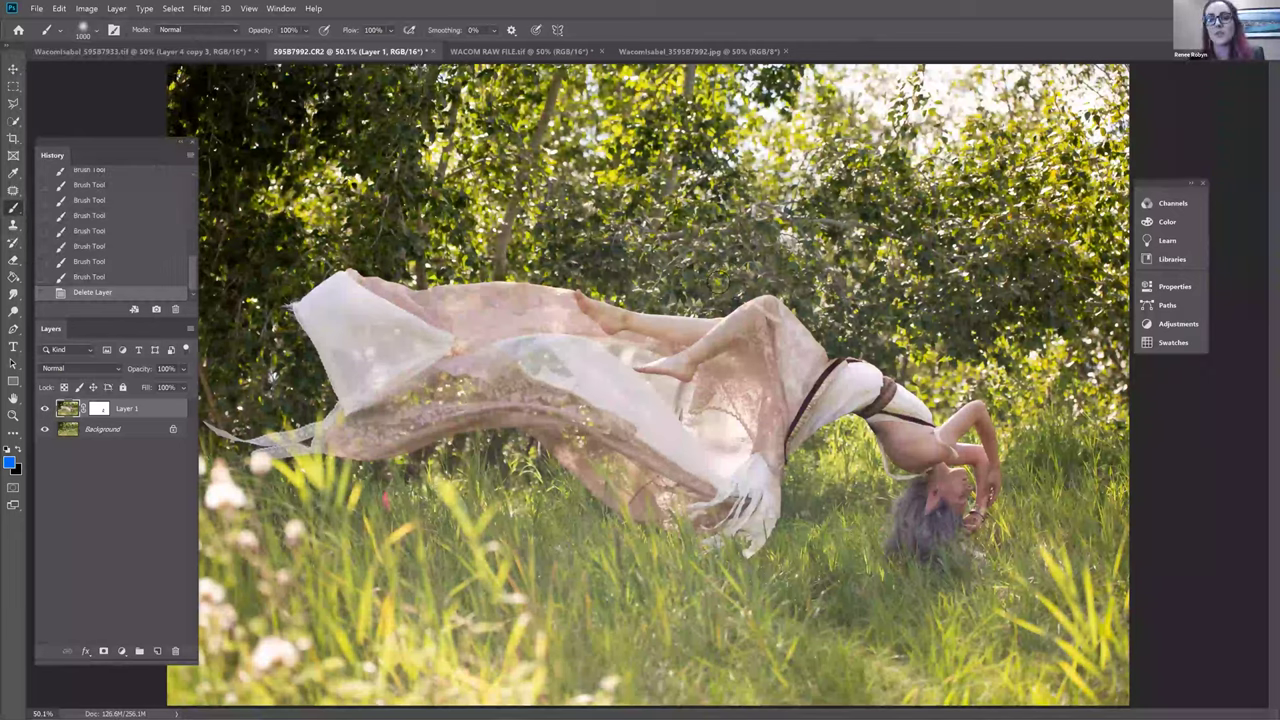
{"action": "key", "text": "bracketleft"}
{"action": "key", "text": "bracketleft"}
{"action": "key", "text": "bracketleft"}
{"action": "key", "text": "bracketleft"}
{"action": "key", "text": "bracketleft"}
{"action": "key", "text": "bracketleft"}
{"action": "key", "text": "bracketleft"}
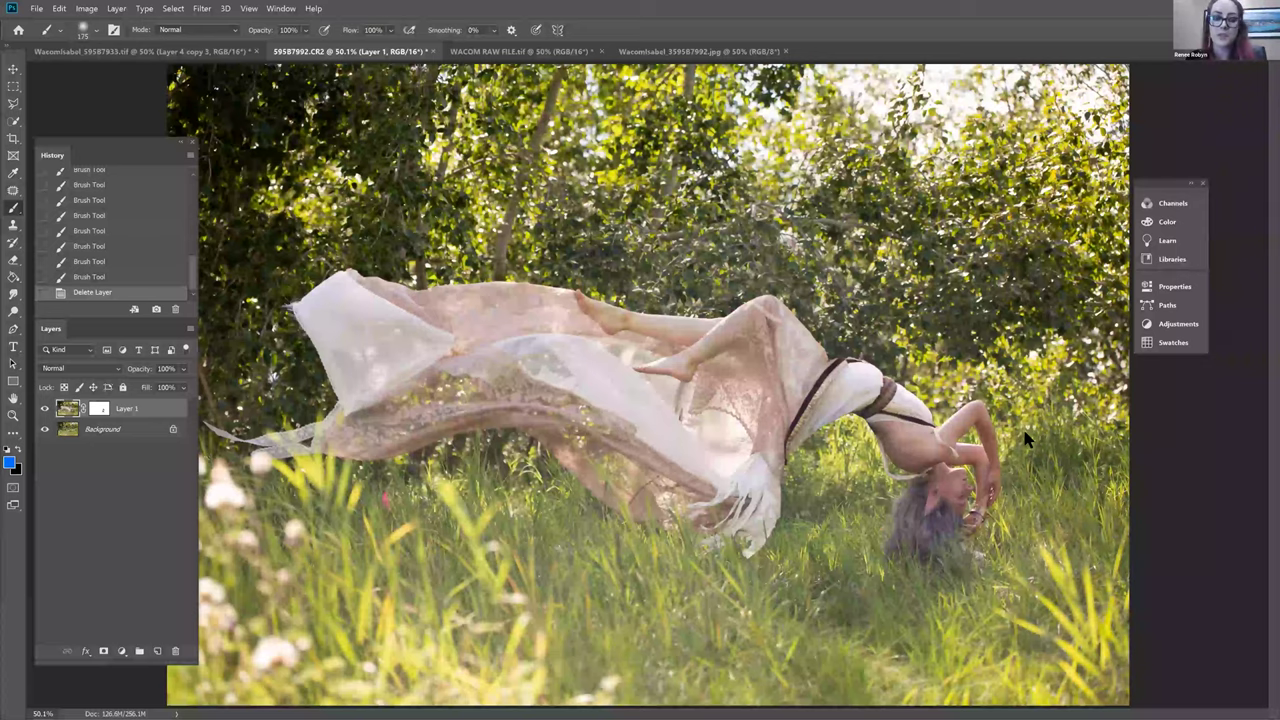
Zoom to 100% on the torso and start a Quick Selection on the dress sash
{"action": "key", "text": "ctrl+plus"}
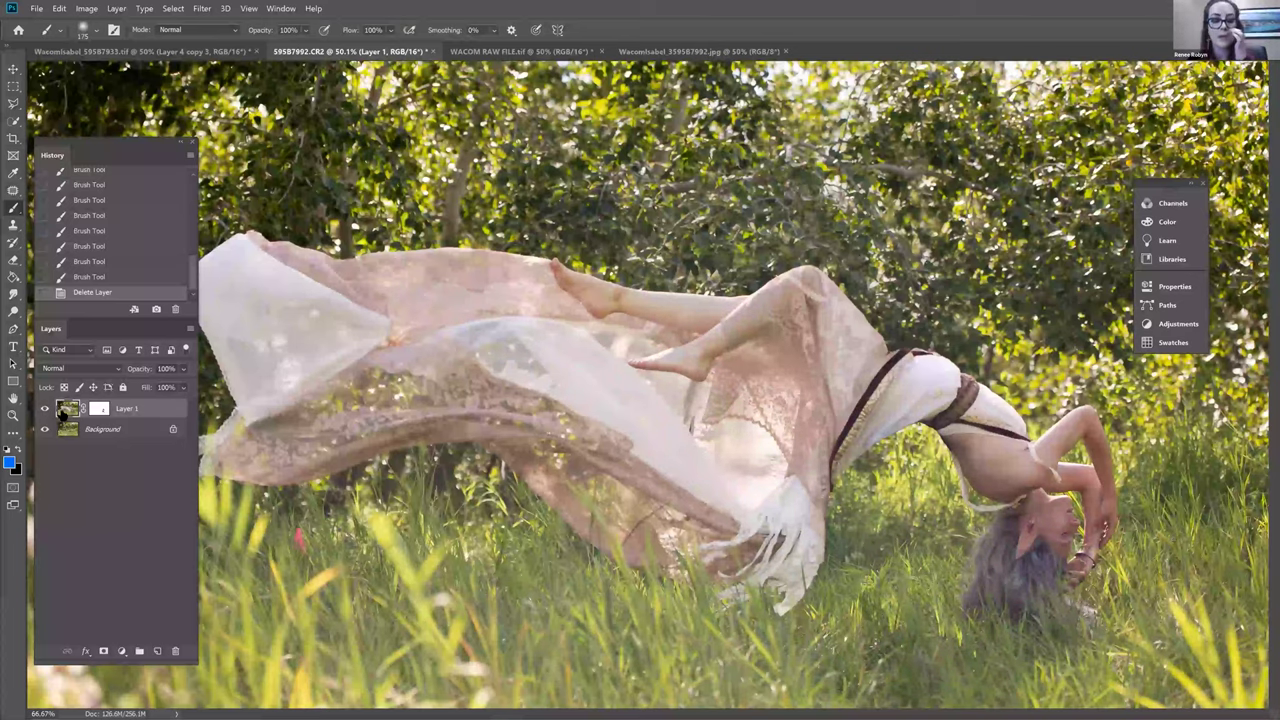
{"action": "key", "text": "ctrl+1"}
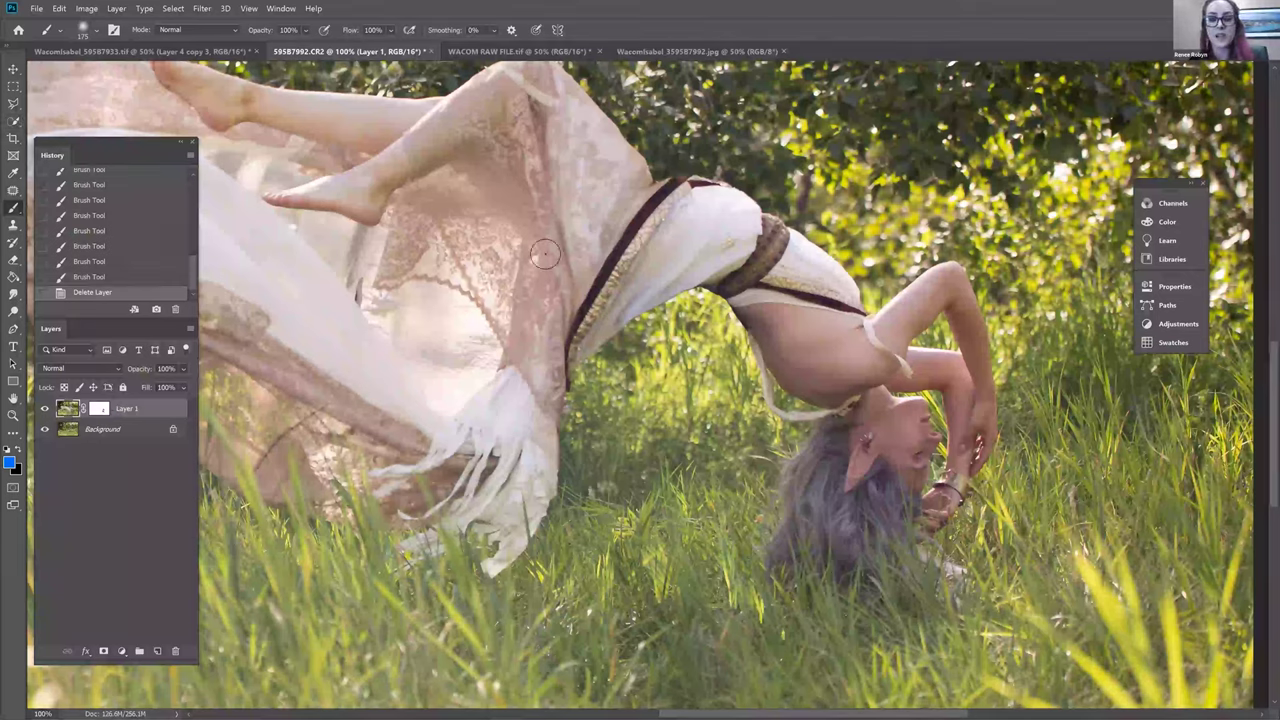
{"action": "key", "text": "w"}
{"action": "left_click", "coordinate": [606, 298]}
Quick-select the sash, belt, upper torso and arm edge, then open Select and Mask
{"action": "left_click", "coordinate": [578, 330]}
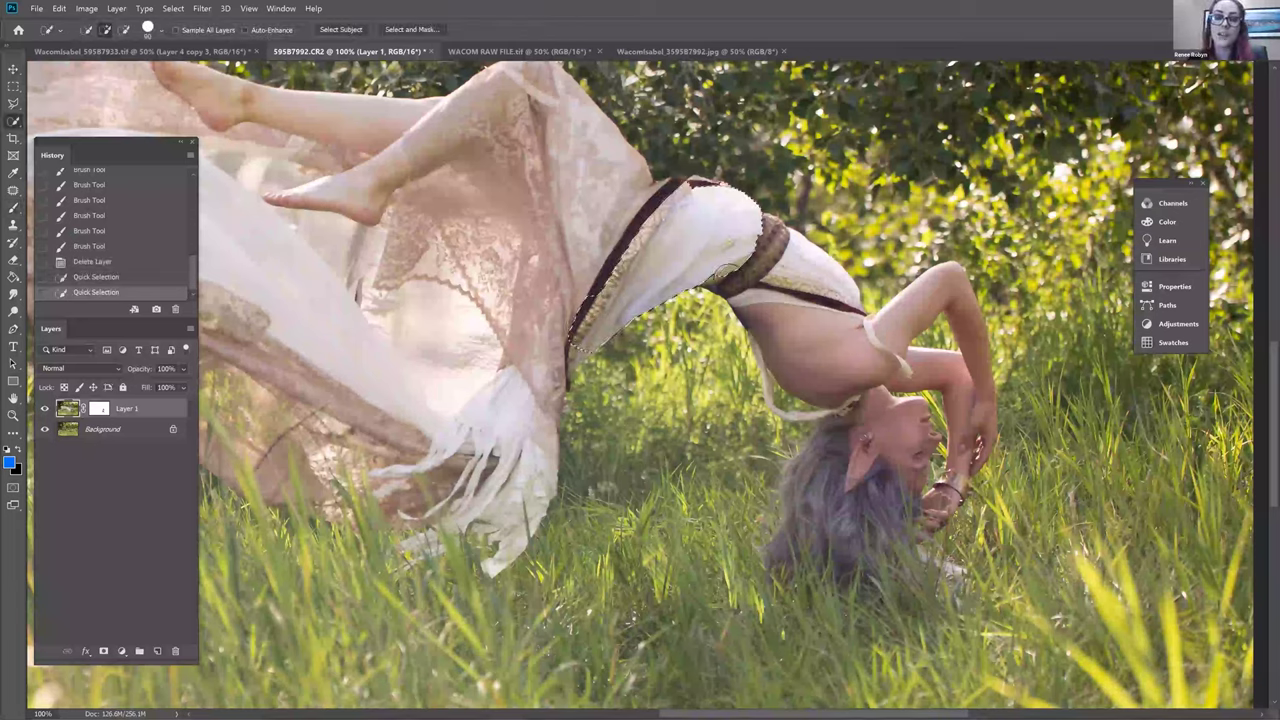
{"action": "left_click", "coordinate": [722, 268]}
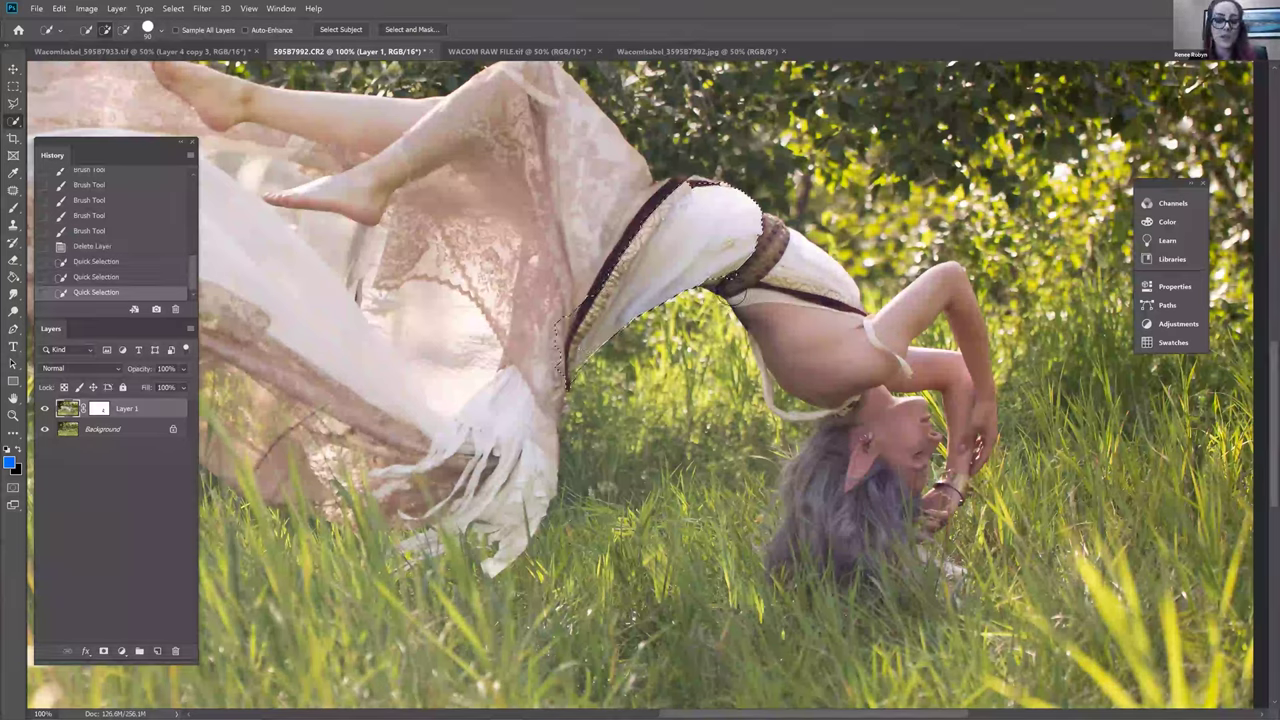
{"action": "left_click", "coordinate": [694, 313]}
{"action": "left_click", "coordinate": [686, 313]}
{"action": "left_click", "coordinate": [688, 312]}
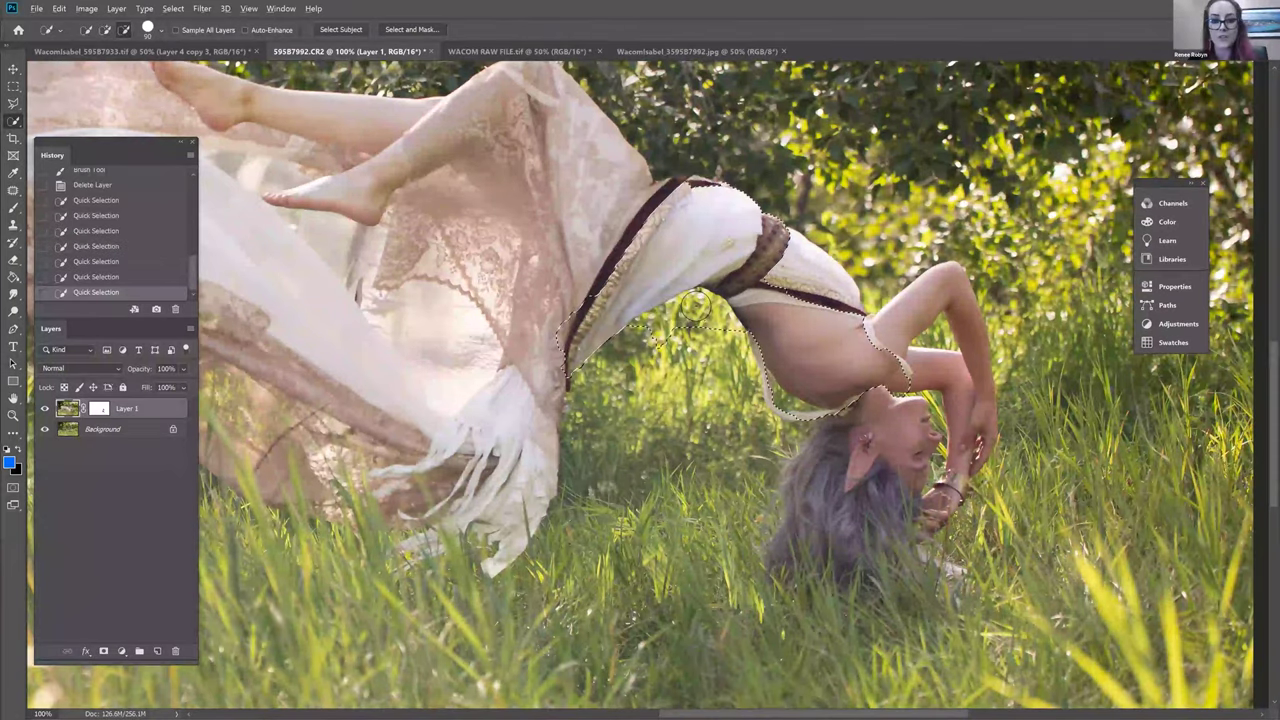
{"action": "left_click", "coordinate": [678, 321]}
{"action": "left_click", "coordinate": [676, 324]}
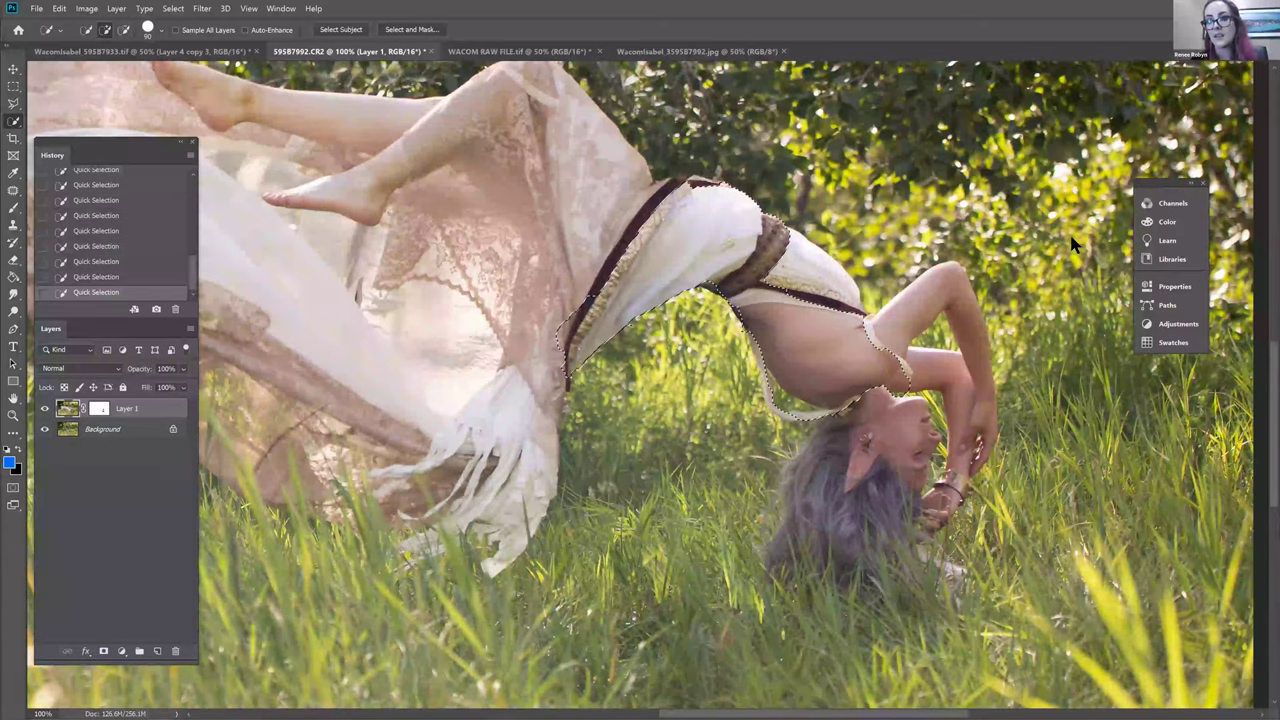
{"action": "key", "text": "ctrl+alt+r"}
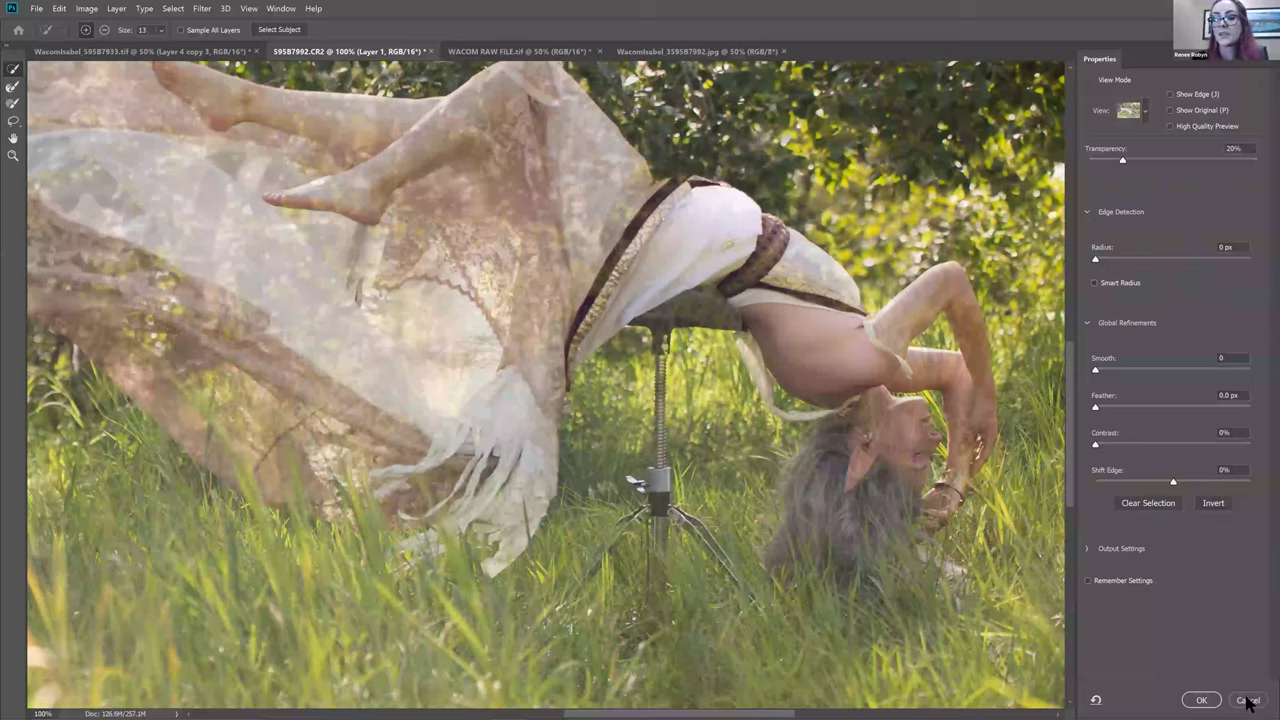
Hide the panels and exit Select and Mask without applying any refinement
{"action": "key", "text": "Tab"}
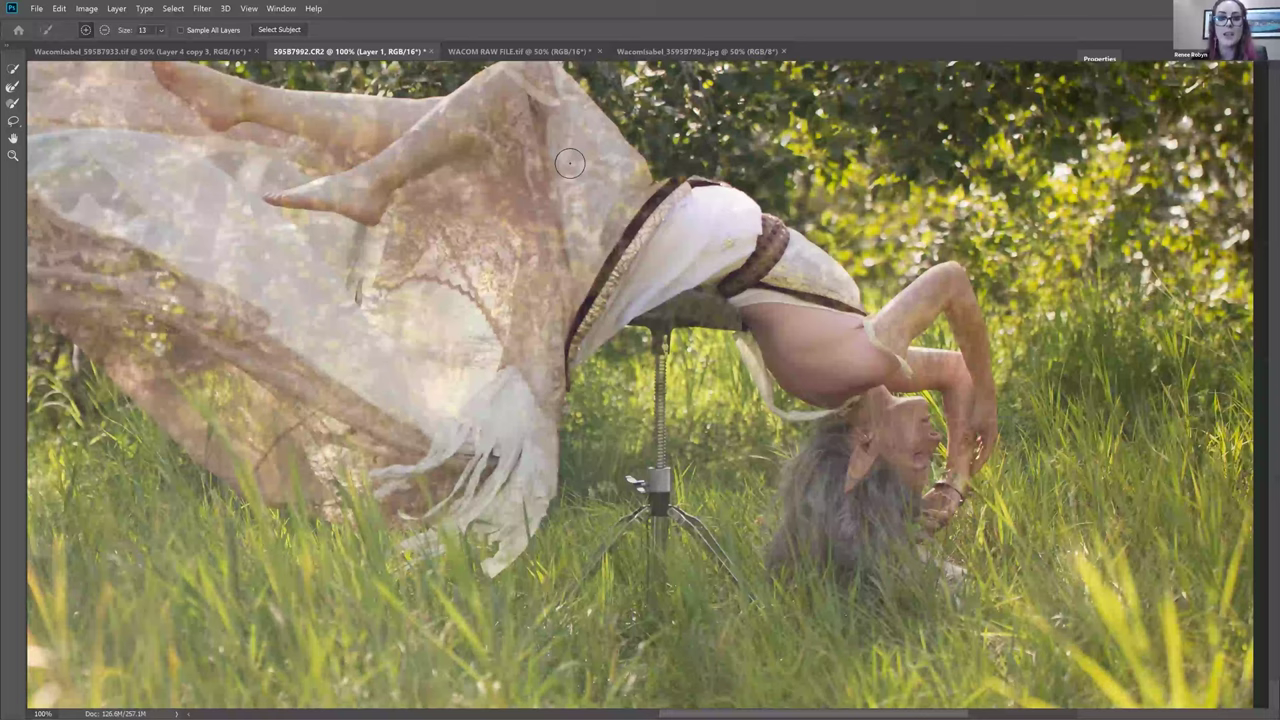
{"action": "key", "text": "Escape"}
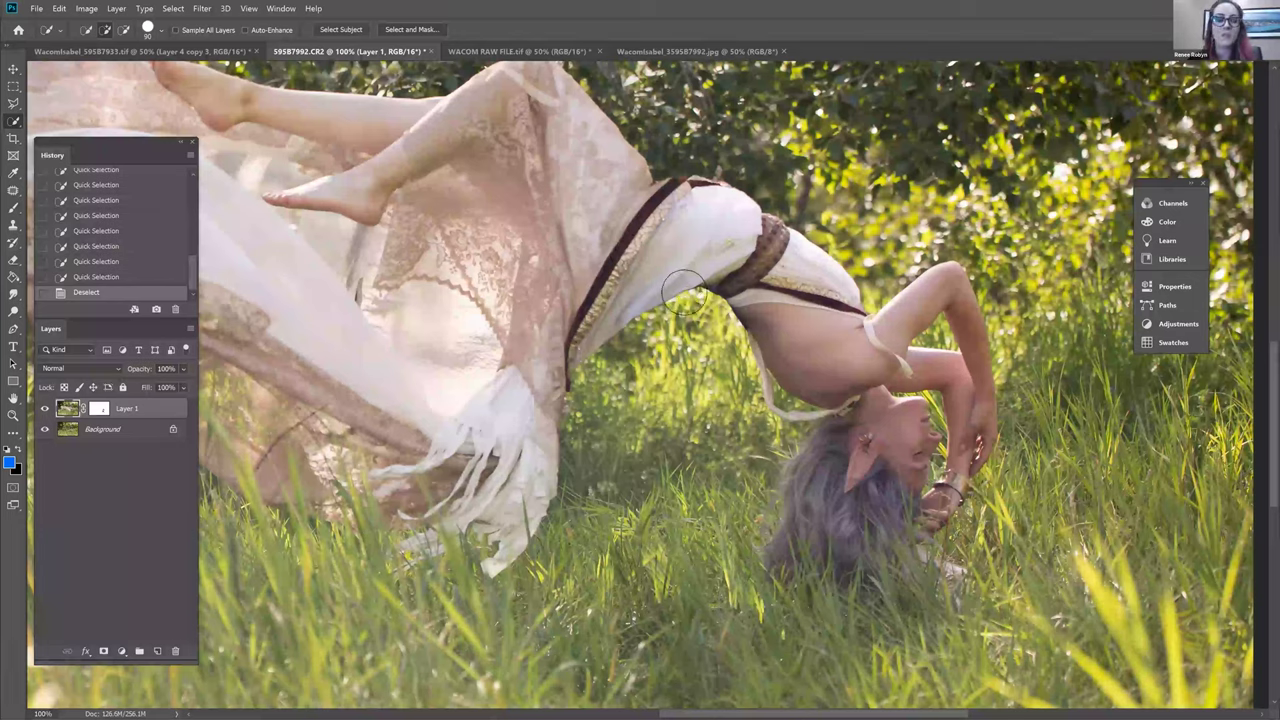
With the Brush tool, target Layer 1's mask and pan around the belt area
{"action": "key", "text": "b"}
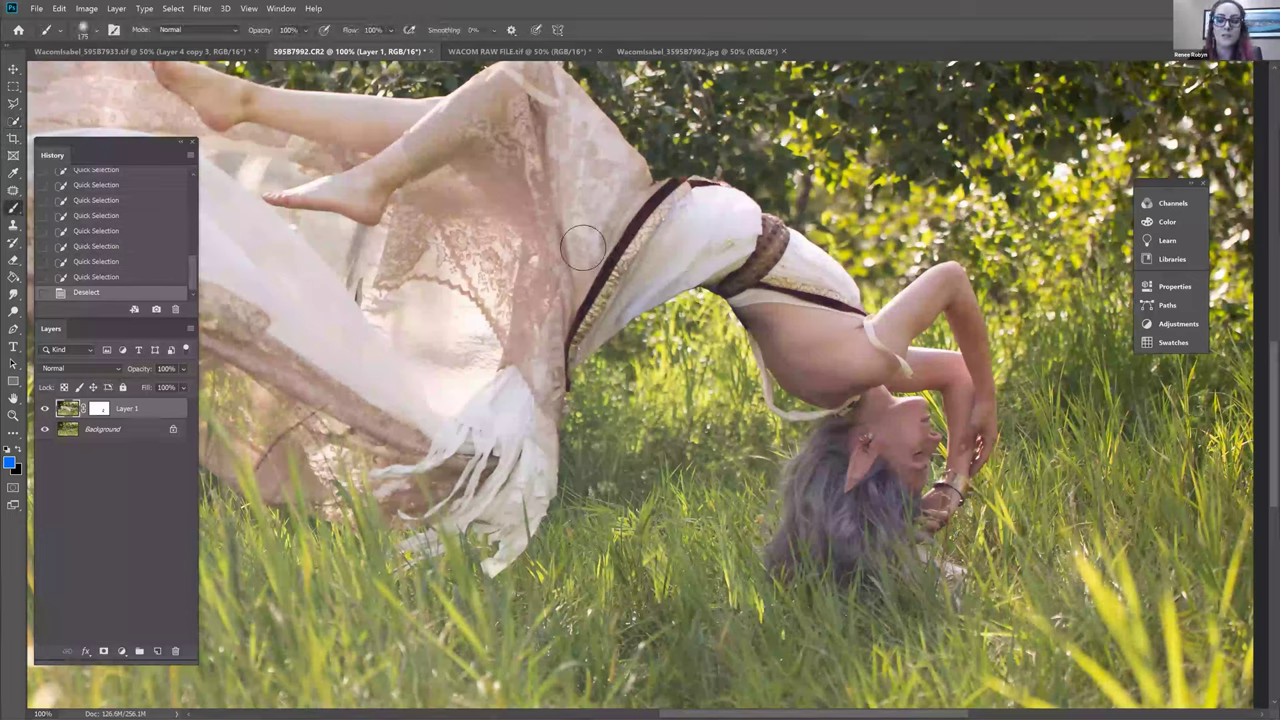
{"action": "left_click", "coordinate": [99, 408]}
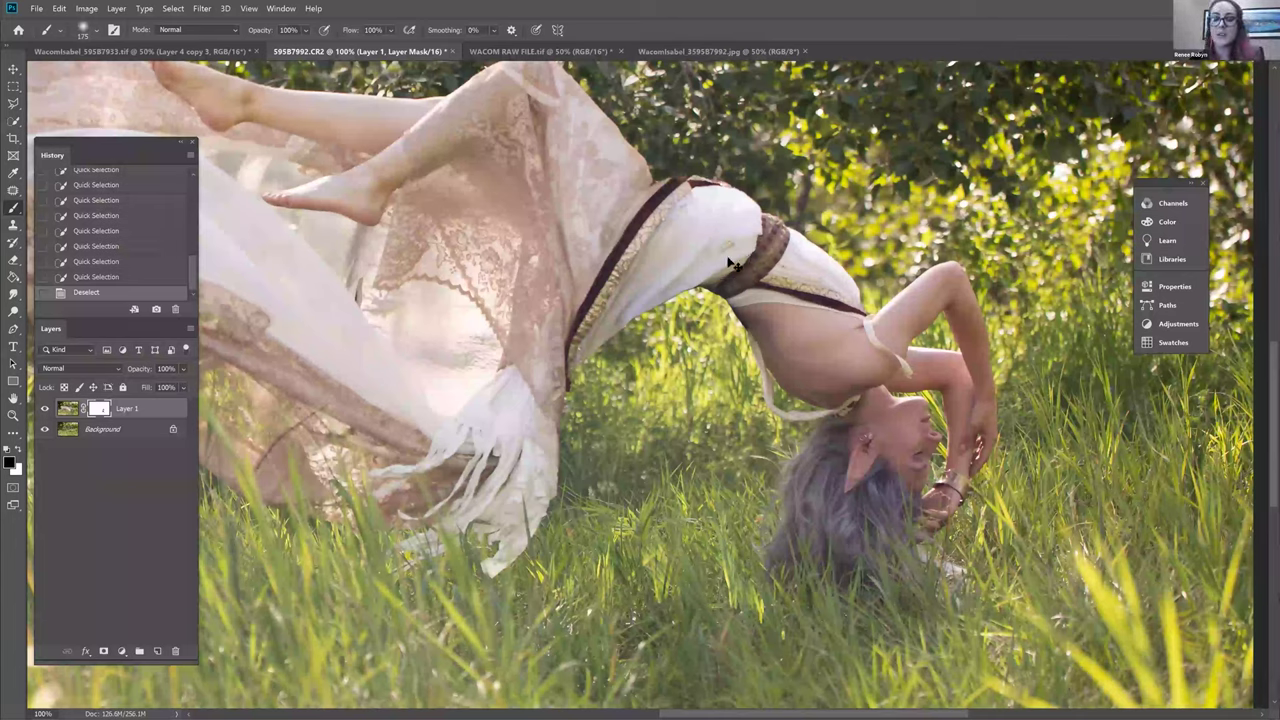
{"action": "scroll", "coordinate": [676, 300], "scroll_direction": "up", "scroll_amount": 1}
{"action": "scroll", "coordinate": [628, 393], "scroll_direction": "up", "scroll_amount": 1}
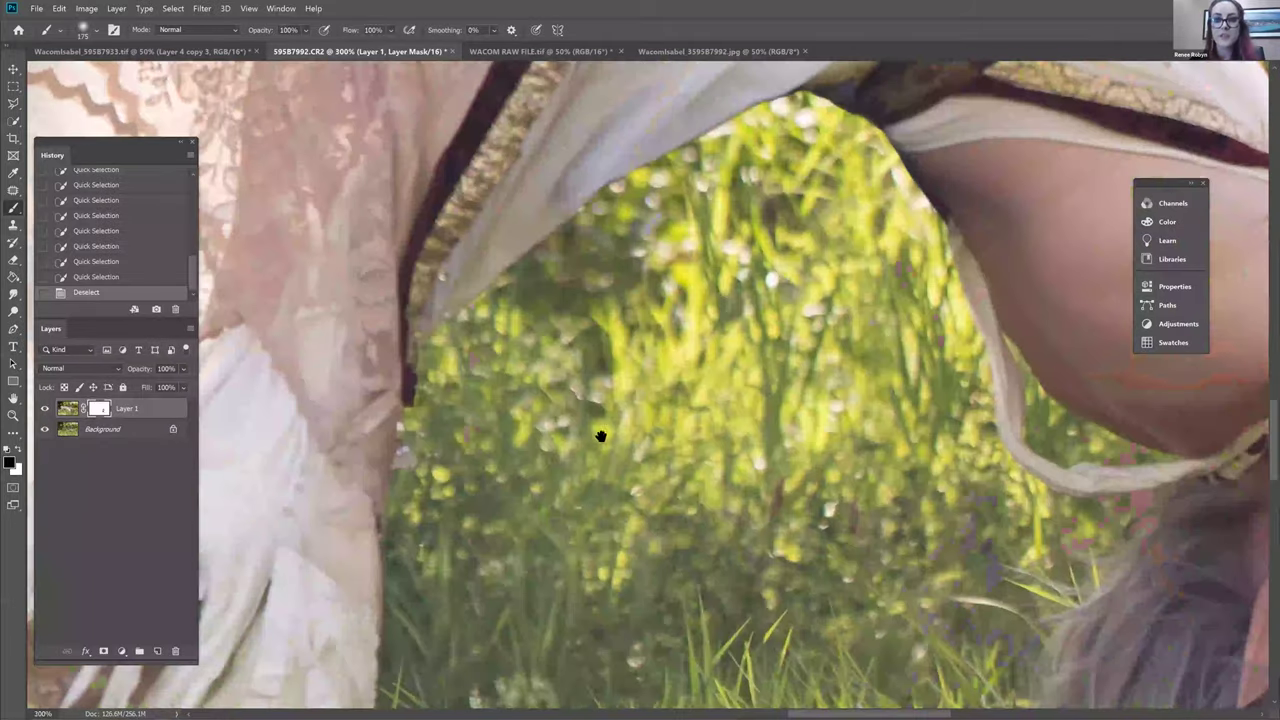
{"action": "scroll", "coordinate": [600, 436], "scroll_direction": "up", "scroll_amount": 4}
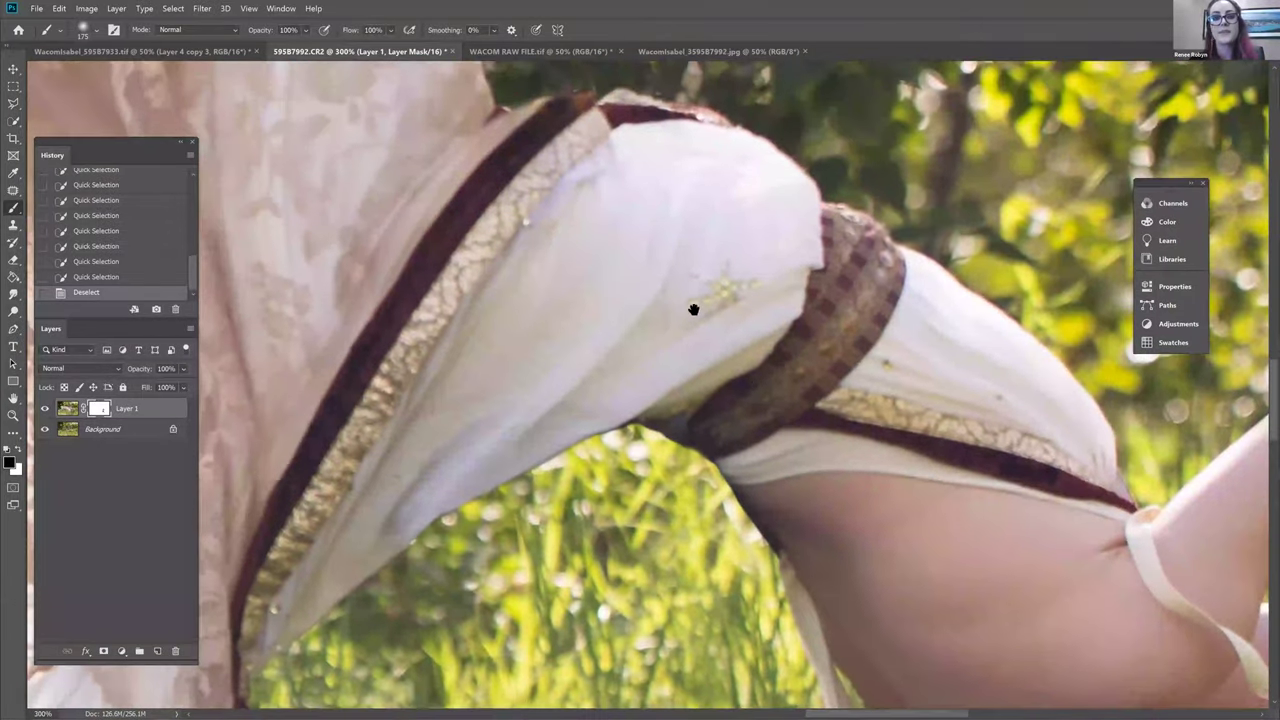
{"action": "scroll", "coordinate": [693, 309], "scroll_direction": "up", "scroll_amount": 5}
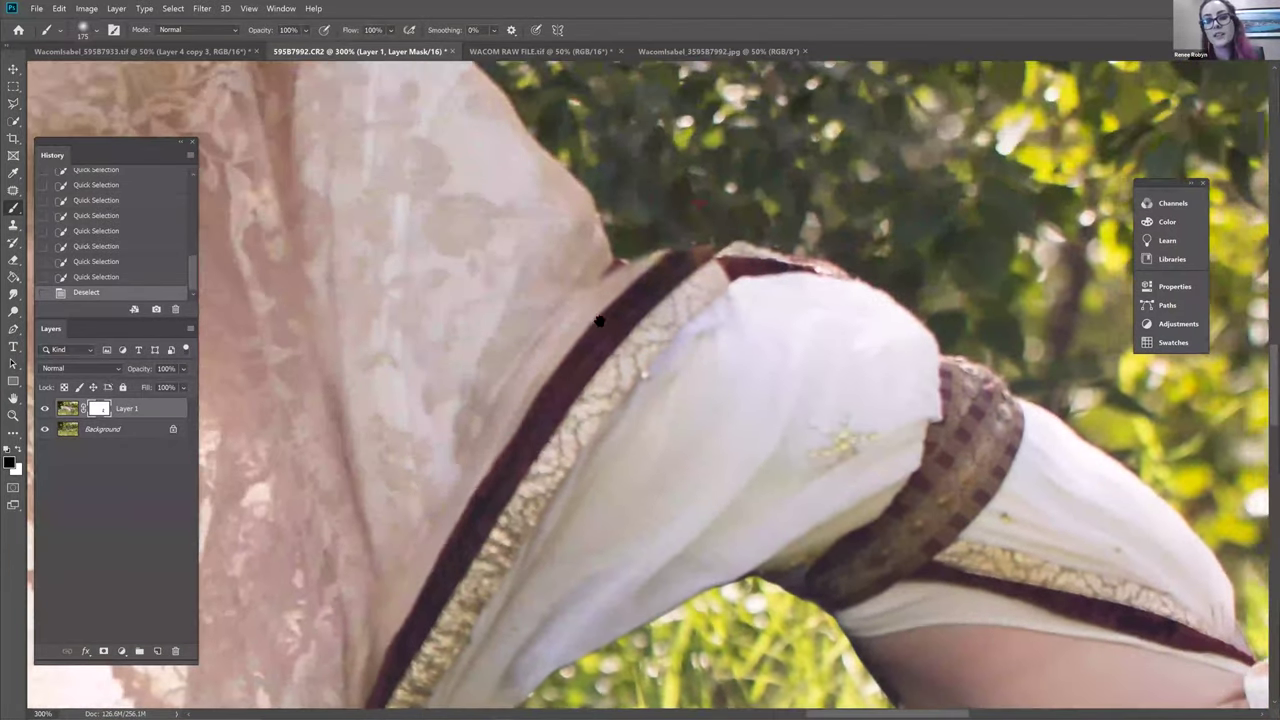
{"action": "scroll", "coordinate": [599, 320], "scroll_direction": "down", "scroll_amount": 4}
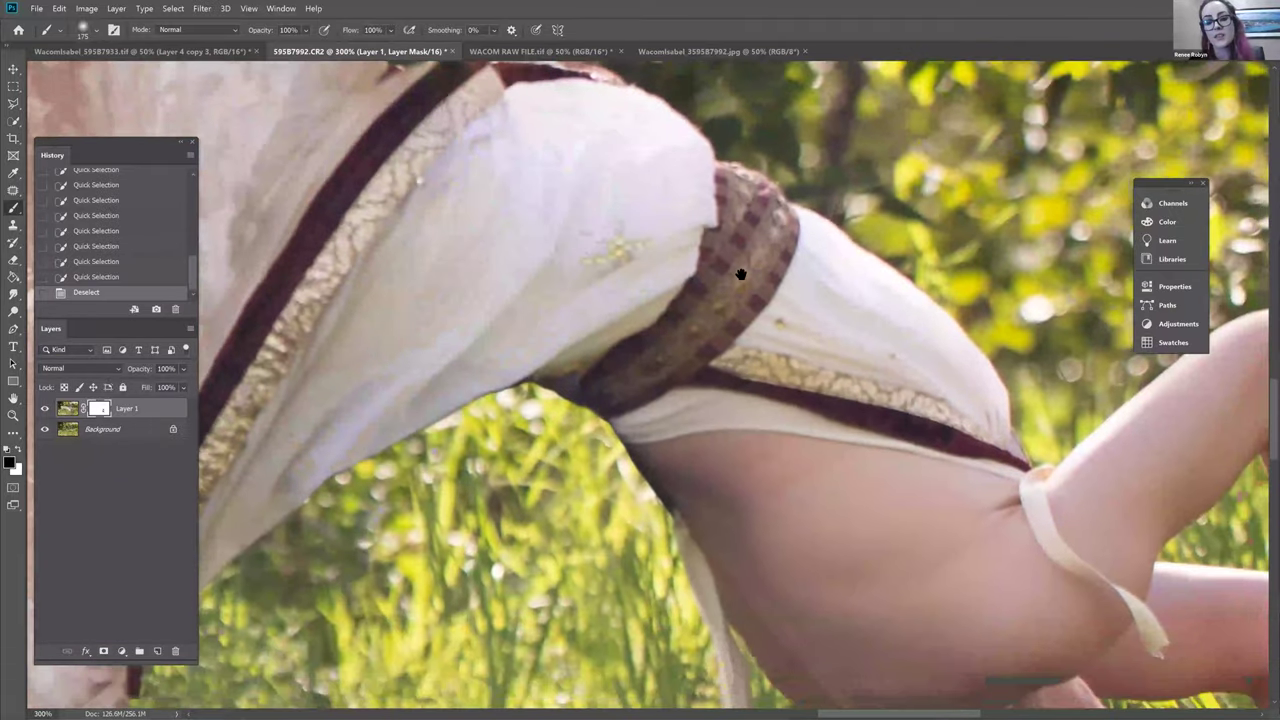
{"action": "scroll", "coordinate": [741, 274], "scroll_direction": "down", "scroll_amount": 4}
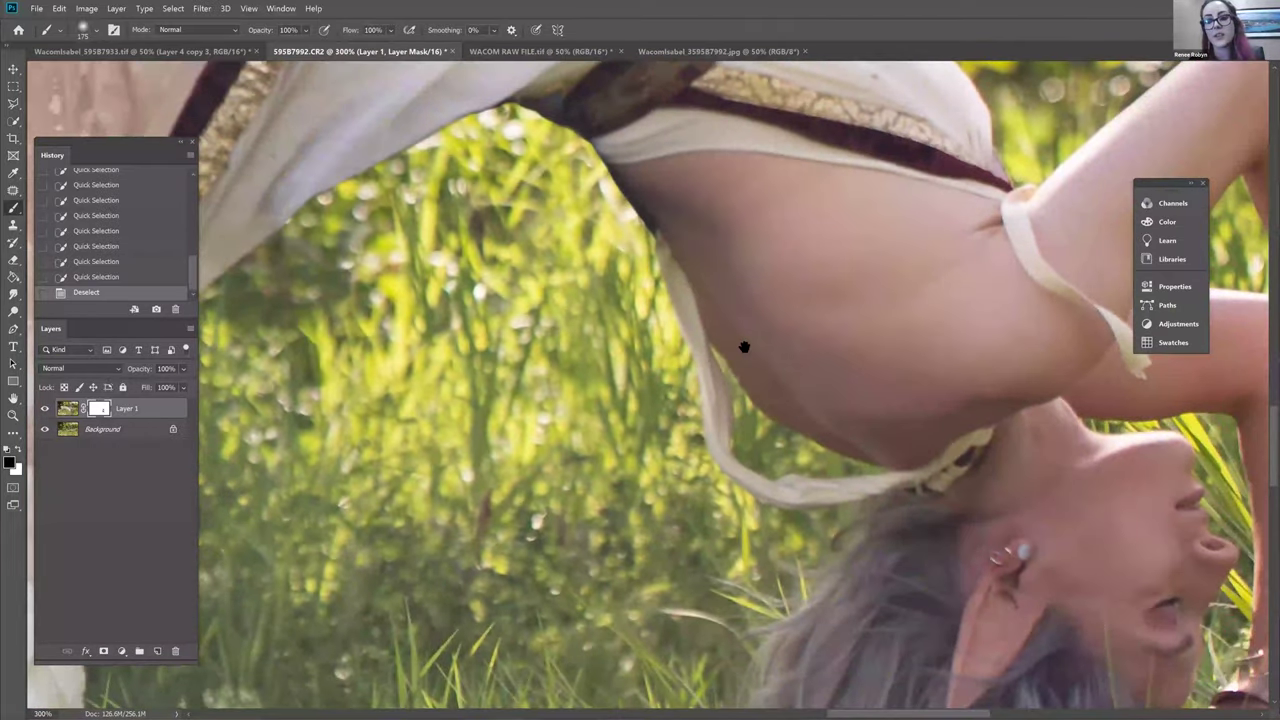
{"action": "scroll", "coordinate": [744, 347], "scroll_direction": "down", "scroll_amount": 4}
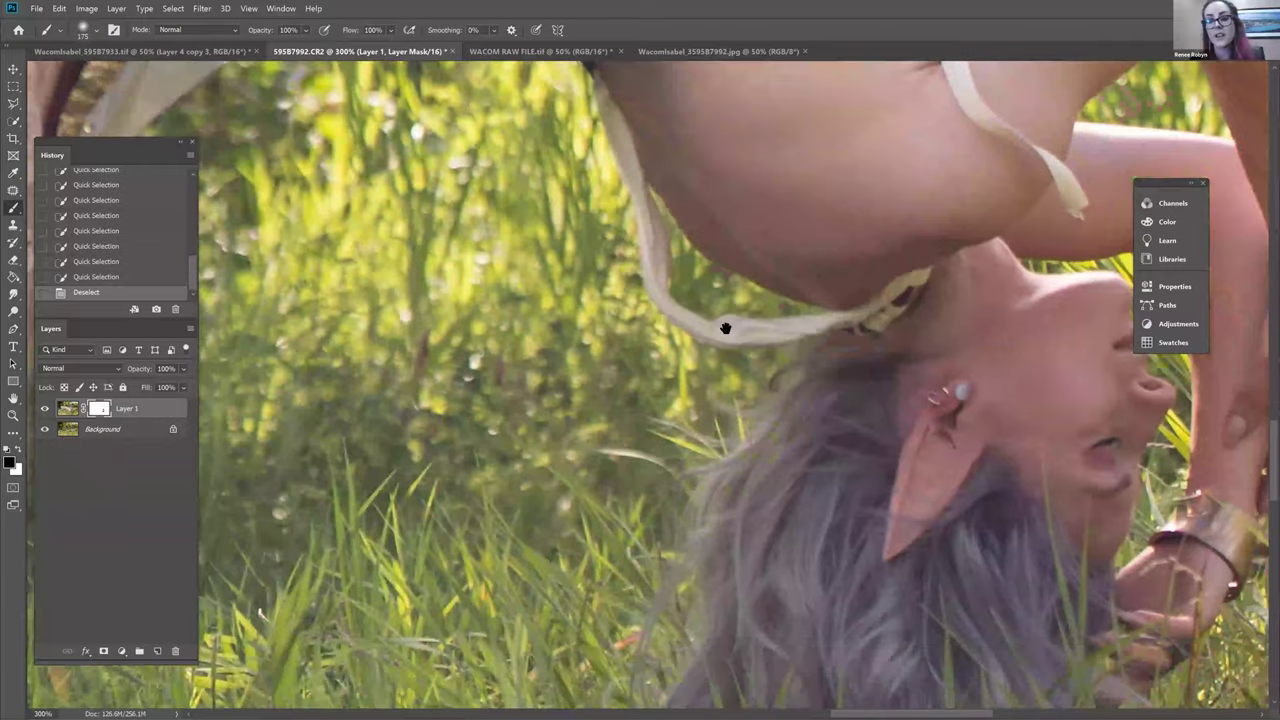
{"action": "scroll", "coordinate": [900, 400], "scroll_direction": "up", "scroll_amount": 2}
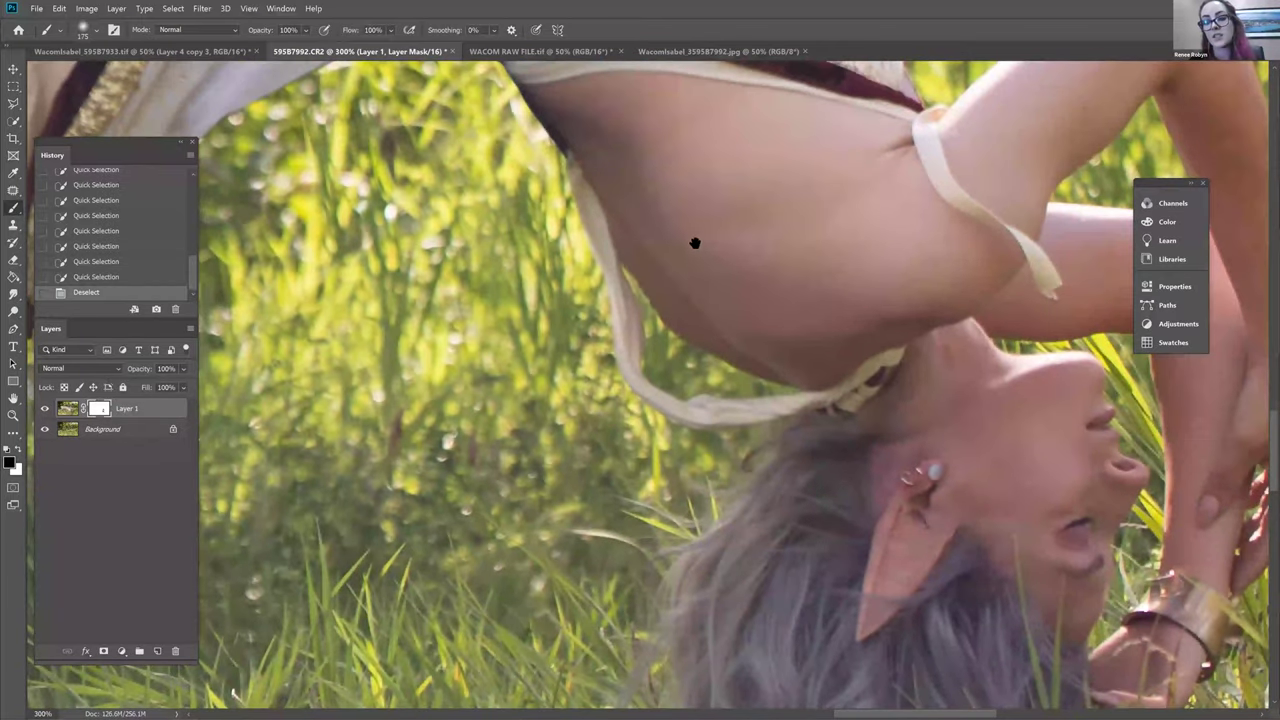
{"action": "scroll", "coordinate": [737, 229], "scroll_direction": "left", "scroll_amount": 3}
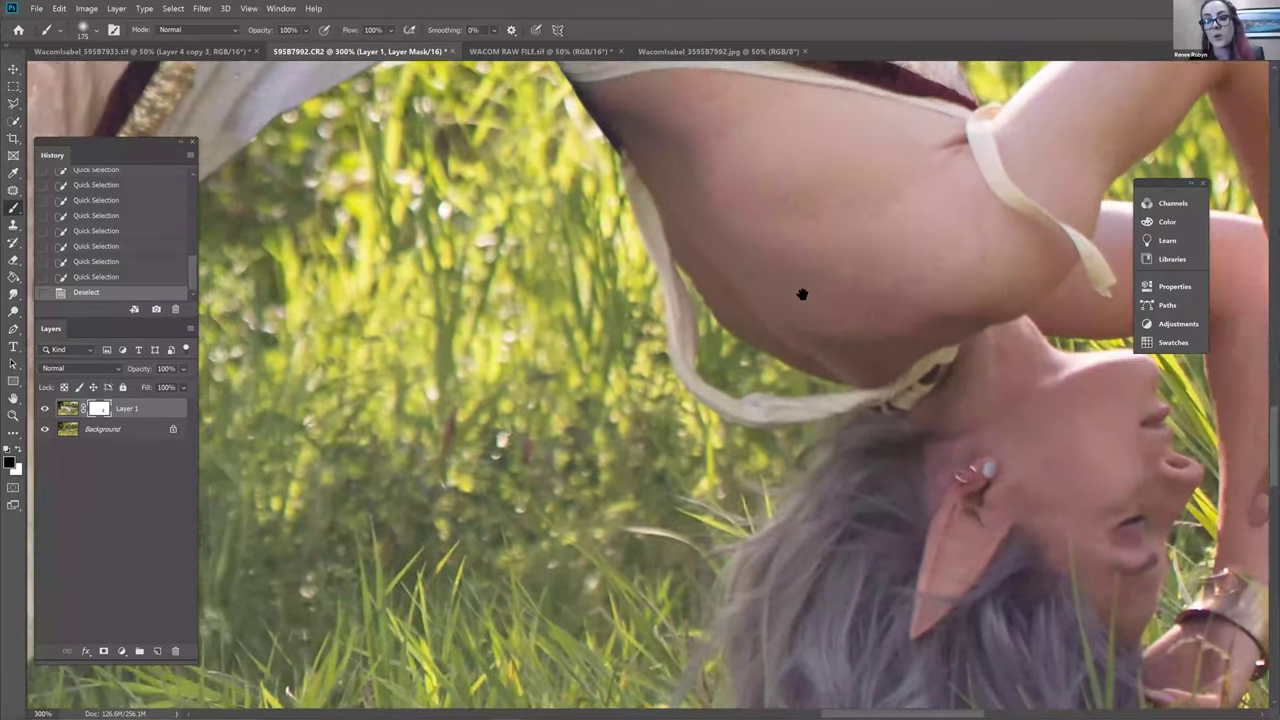
{"action": "scroll", "coordinate": [802, 294], "scroll_direction": "up", "scroll_amount": 5}
{"action": "scroll", "coordinate": [802, 294], "scroll_direction": "left", "scroll_amount": 4}
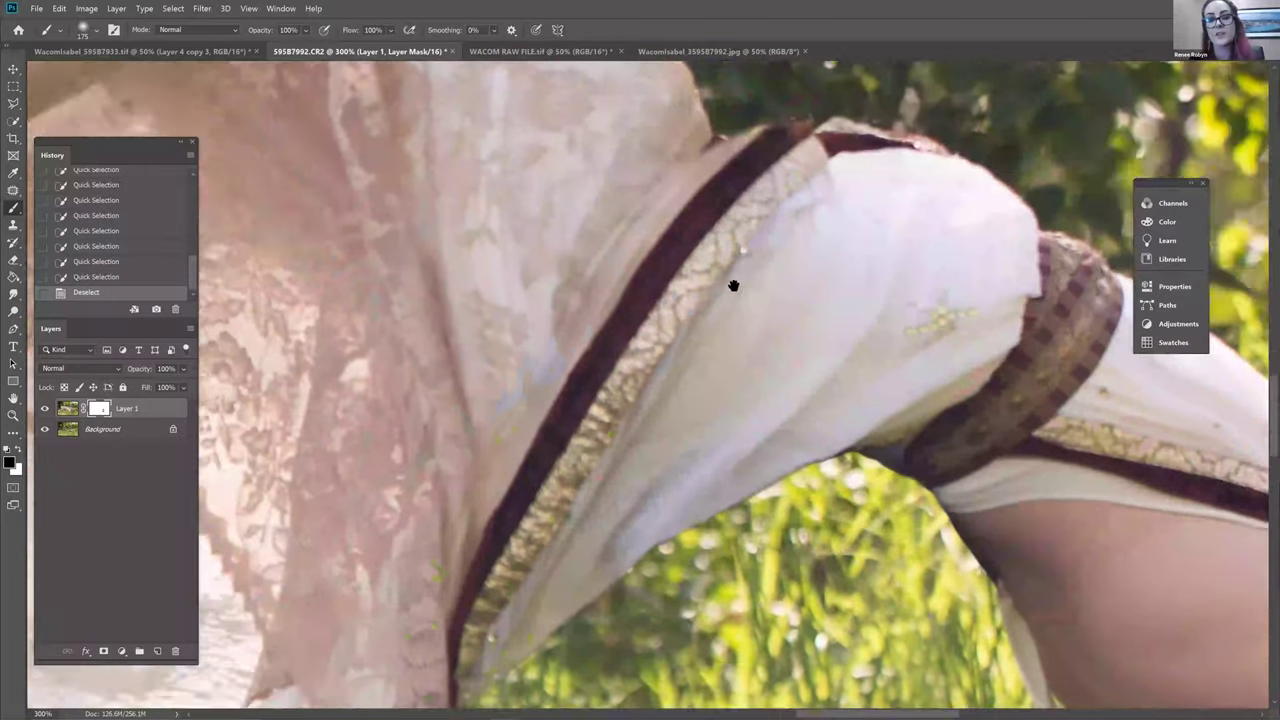
{"action": "scroll", "coordinate": [738, 265], "scroll_direction": "up", "scroll_amount": 2}
{"action": "scroll", "coordinate": [738, 265], "scroll_direction": "left", "scroll_amount": 1}
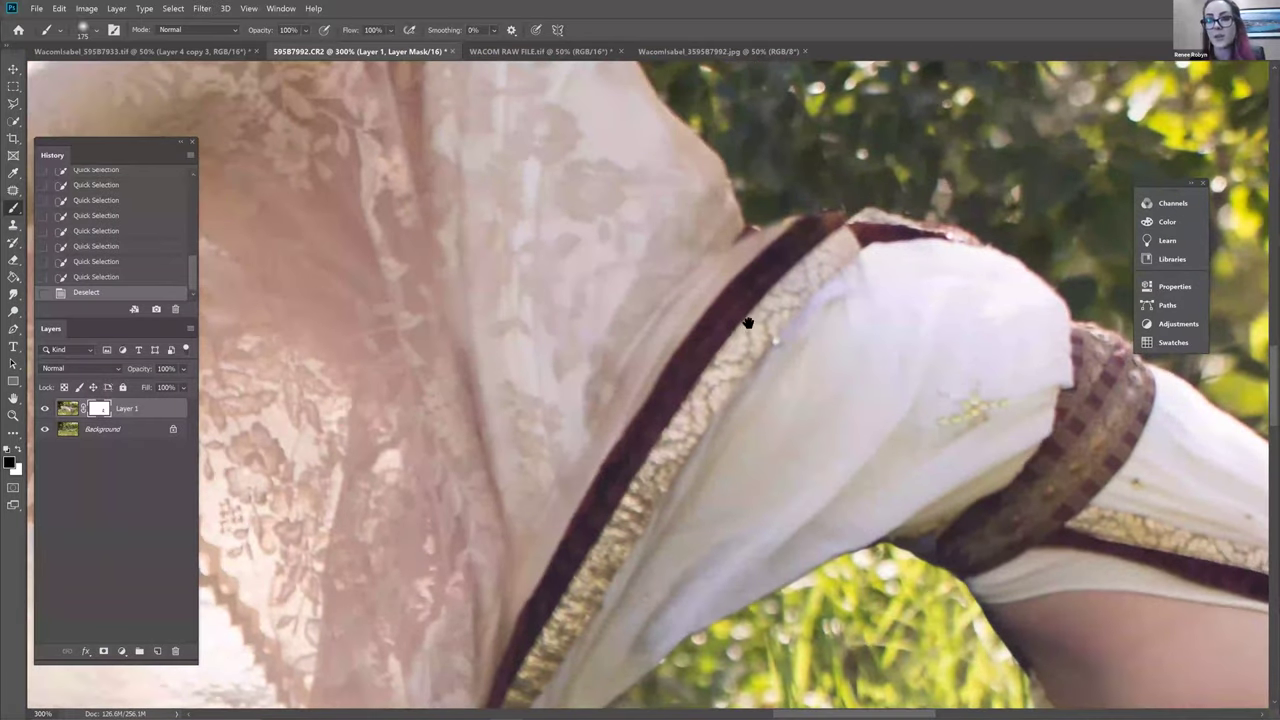
{"action": "scroll", "coordinate": [651, 280], "scroll_direction": "right", "scroll_amount": 3}
{"action": "scroll", "coordinate": [726, 306], "scroll_direction": "down", "scroll_amount": 4}
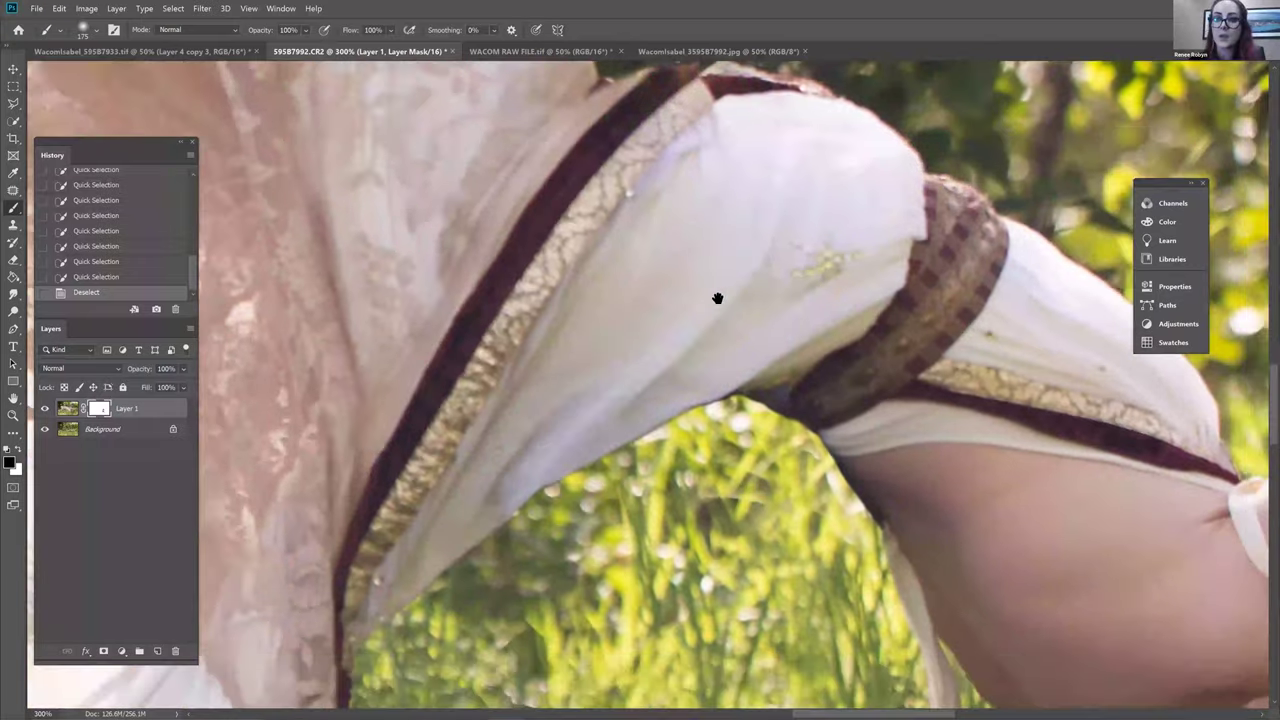
{"action": "scroll", "coordinate": [705, 285], "scroll_direction": "right", "scroll_amount": 2}
{"action": "scroll", "coordinate": [691, 269], "scroll_direction": "down", "scroll_amount": 1}
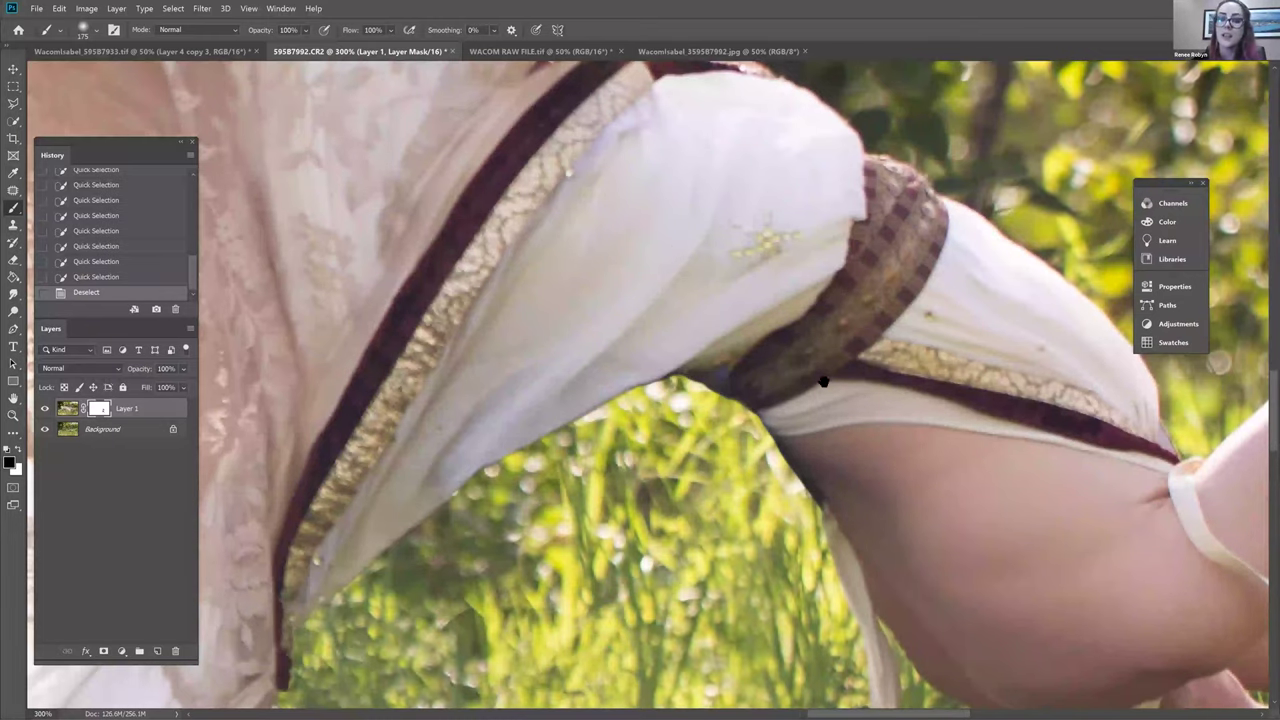
{"action": "scroll", "coordinate": [929, 417], "scroll_direction": "down", "scroll_amount": 3}
{"action": "scroll", "coordinate": [929, 417], "scroll_direction": "right", "scroll_amount": 5}
{"action": "scroll", "coordinate": [1137, 514], "scroll_direction": "down", "scroll_amount": 1}
{"action": "scroll", "coordinate": [1137, 514], "scroll_direction": "right", "scroll_amount": 1}
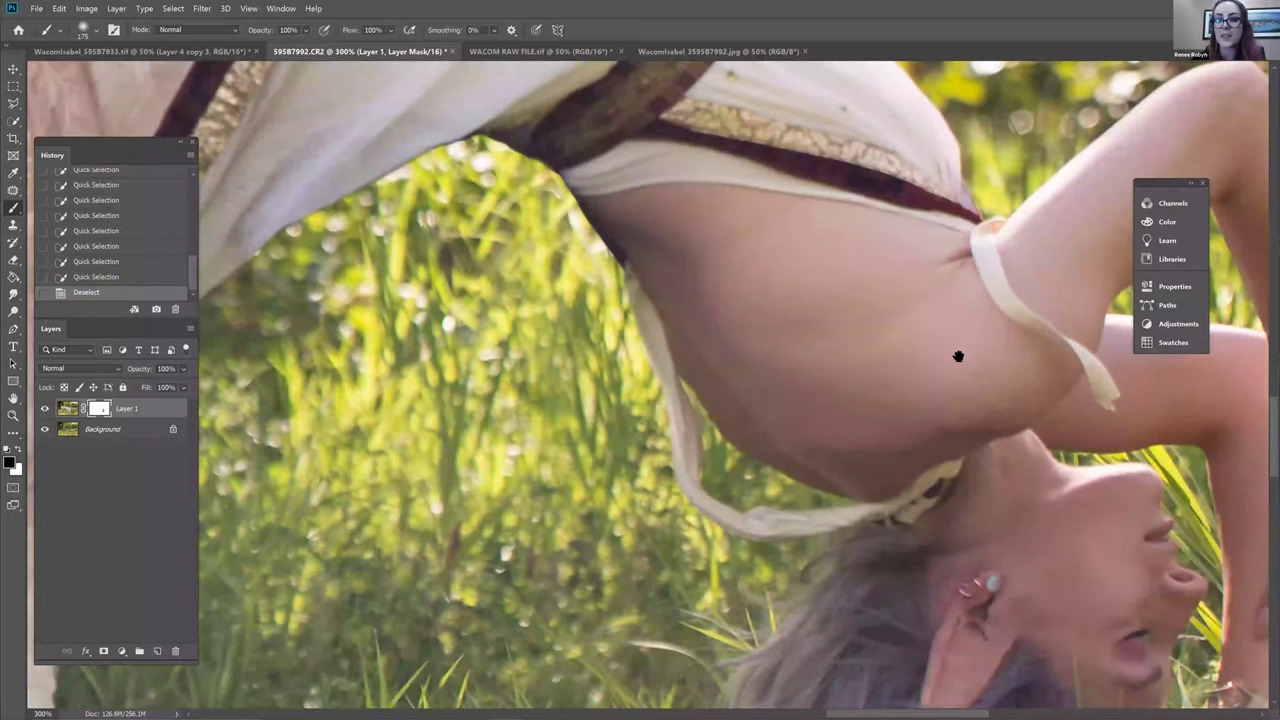
{"action": "scroll", "coordinate": [755, 233], "scroll_direction": "left", "scroll_amount": 5}
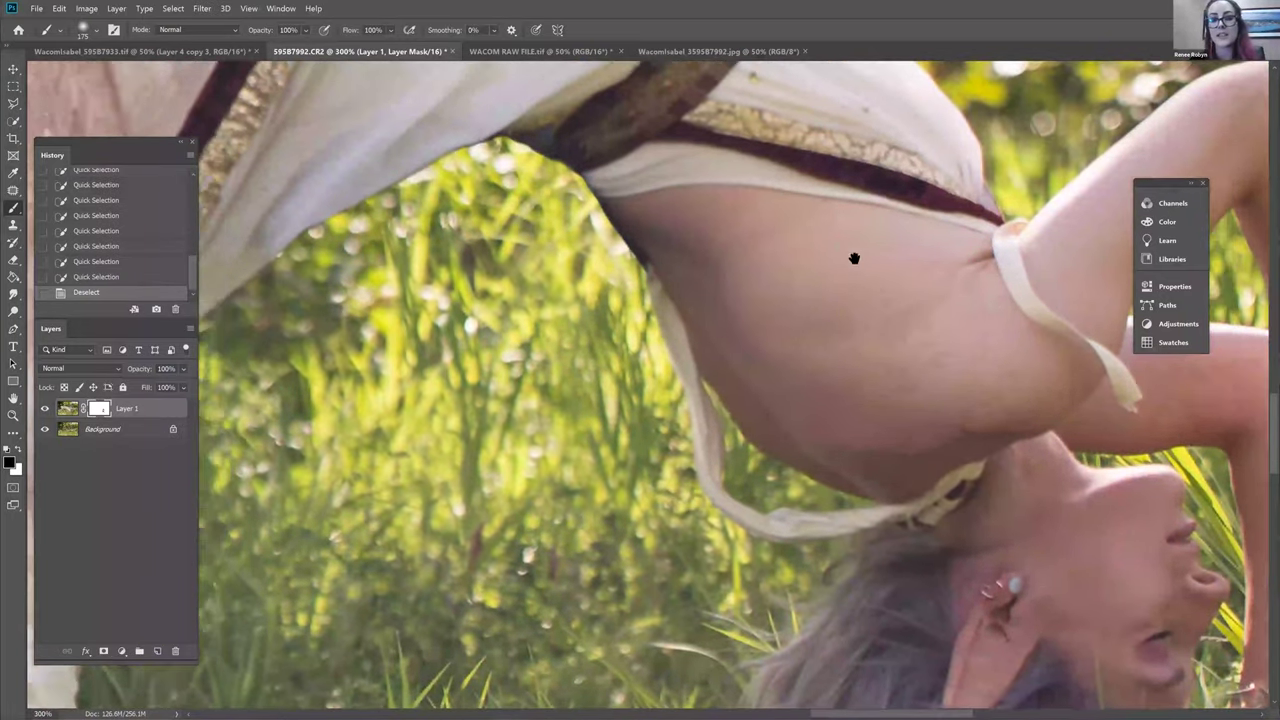
{"action": "scroll", "coordinate": [851, 263], "scroll_direction": "up", "scroll_amount": 1}
{"action": "scroll", "coordinate": [716, 211], "scroll_direction": "down", "scroll_amount": 1}
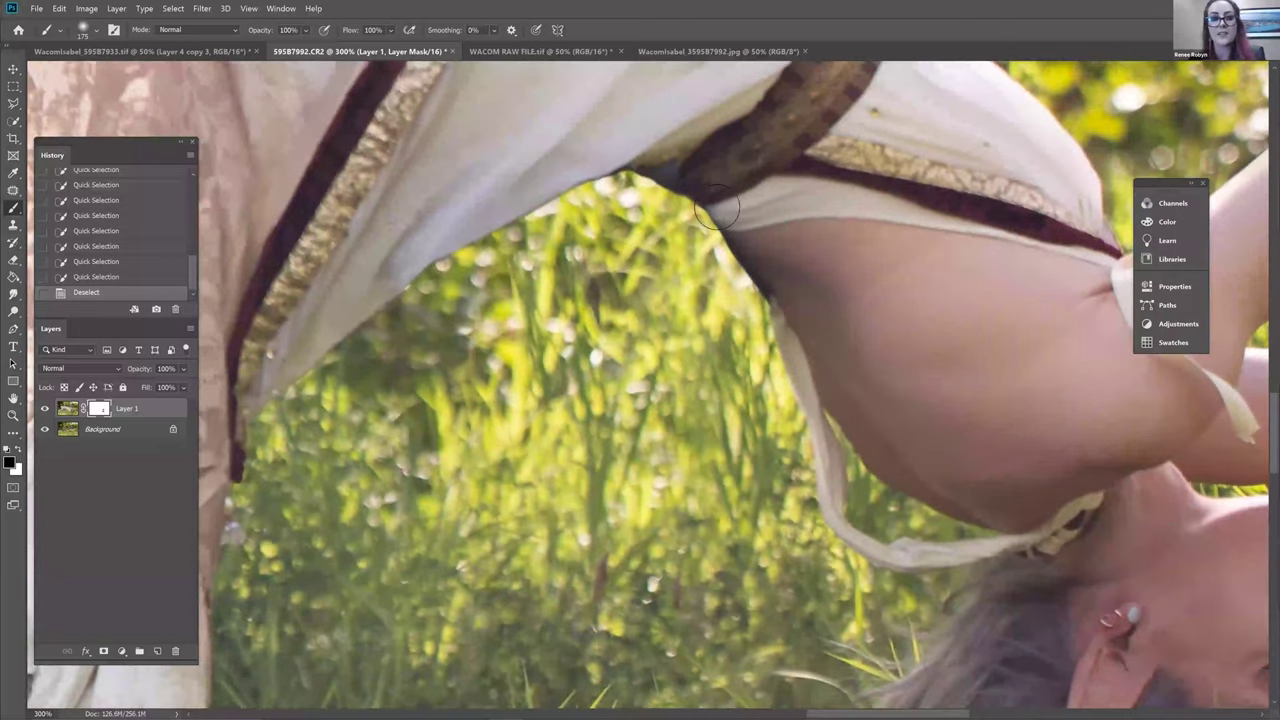
At 100%, paint white on Layer 1's mask across the grass below her hair
{"action": "key", "text": "ctrl+1"}
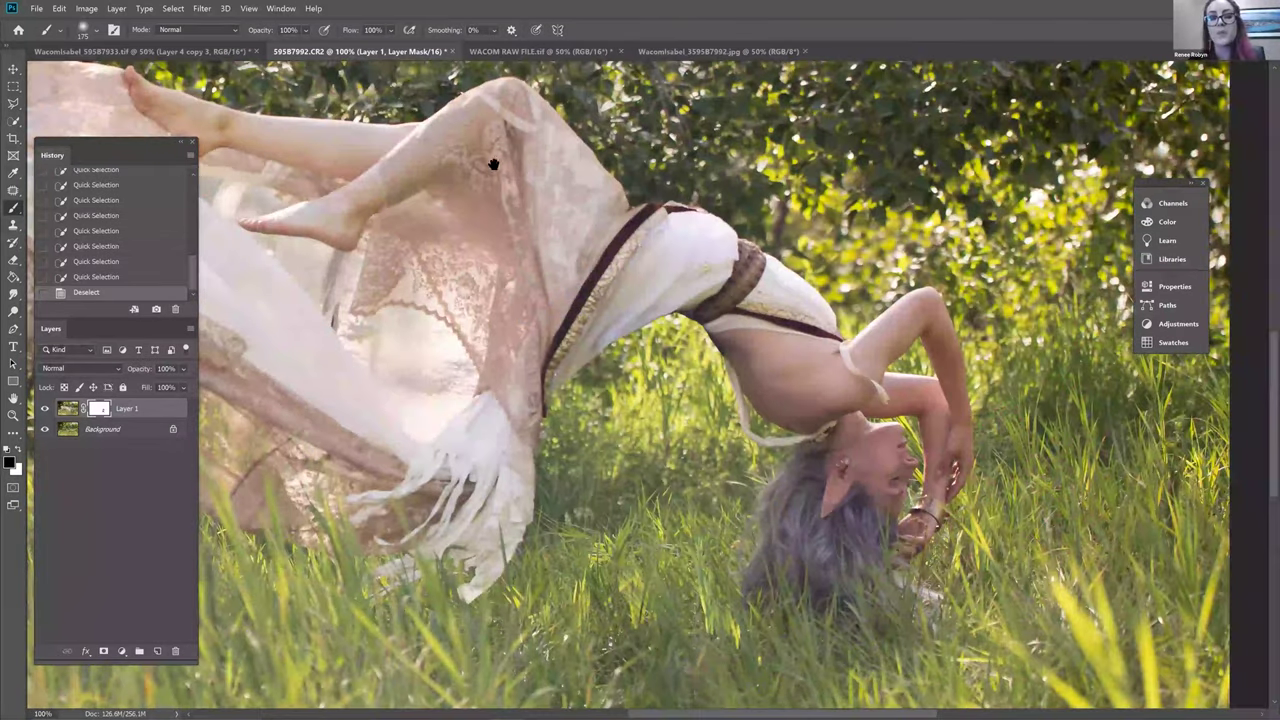
{"action": "left_click_drag", "start_coordinate": [799, 303], "coordinate": [919, 361]}
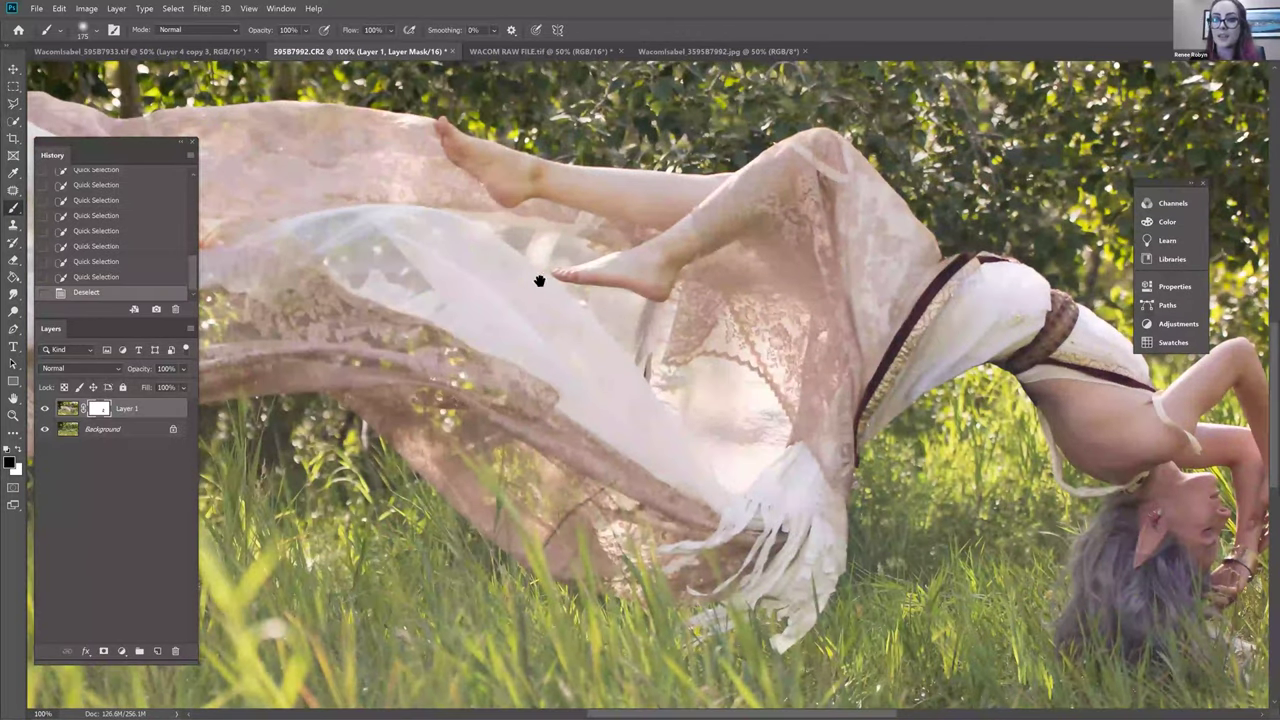
{"action": "left_click_drag", "start_coordinate": [608, 270], "coordinate": [860, 334]}
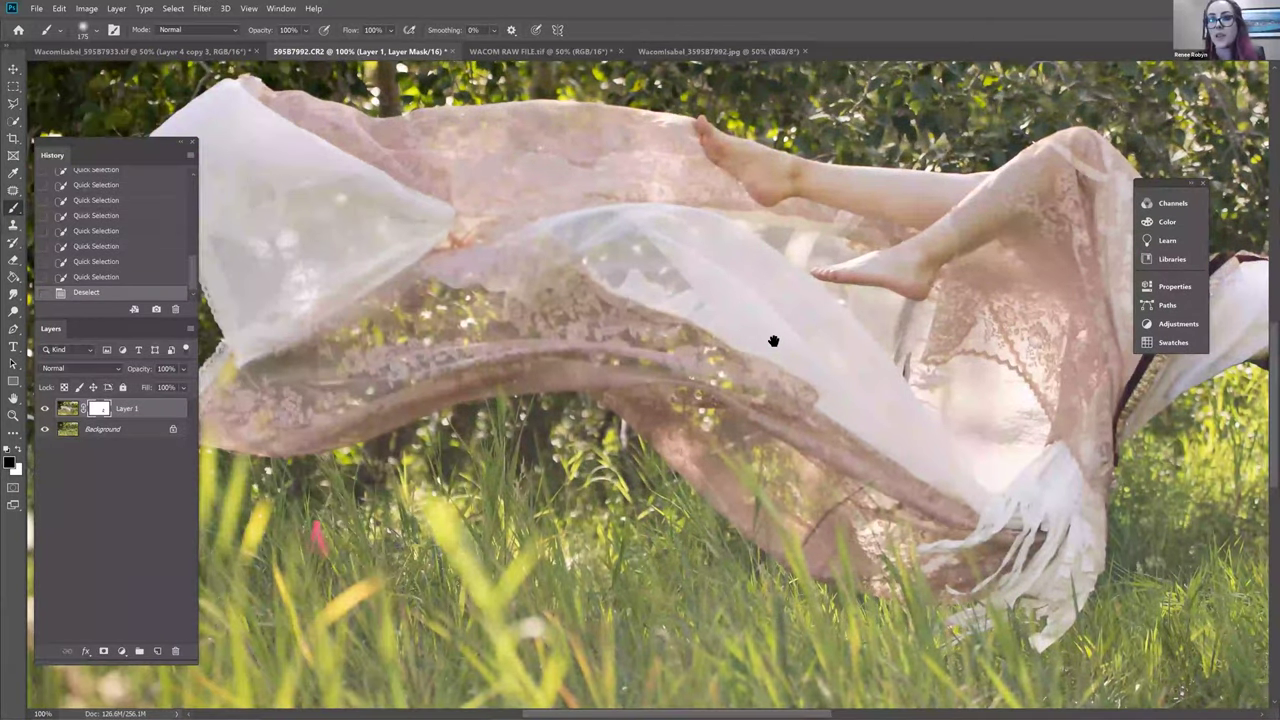
{"action": "left_click_drag", "start_coordinate": [1259, 425], "coordinate": [789, 335]}
{"action": "scroll", "coordinate": [808, 327], "scroll_direction": "right", "scroll_amount": 2}
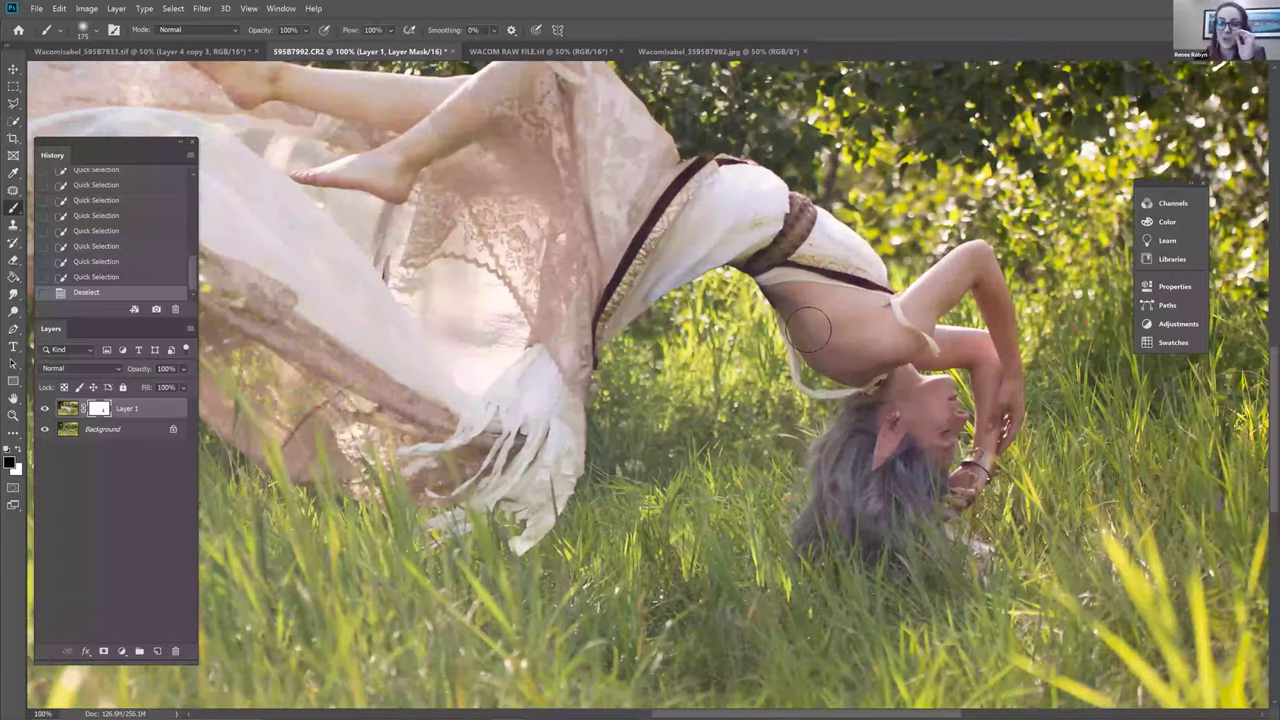
{"action": "scroll", "coordinate": [808, 327], "scroll_direction": "right", "scroll_amount": 2}
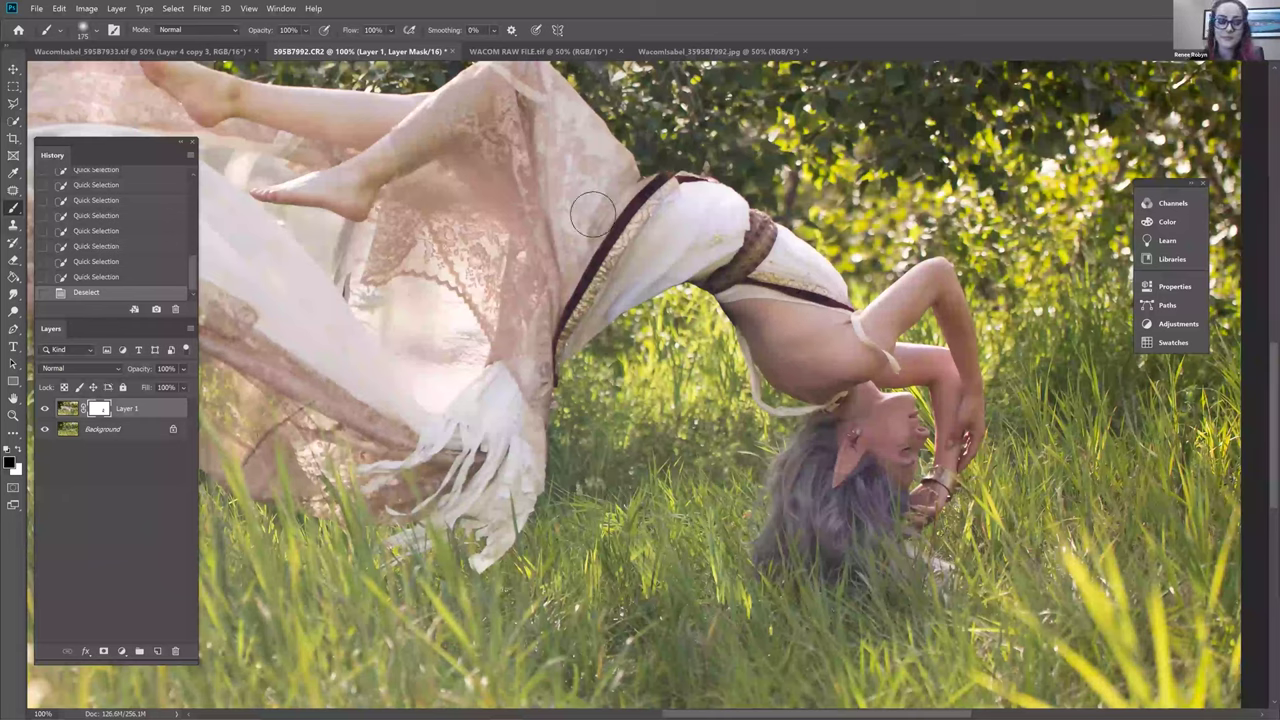
{"action": "left_click", "coordinate": [760, 626]}
{"action": "key", "text": "x"}
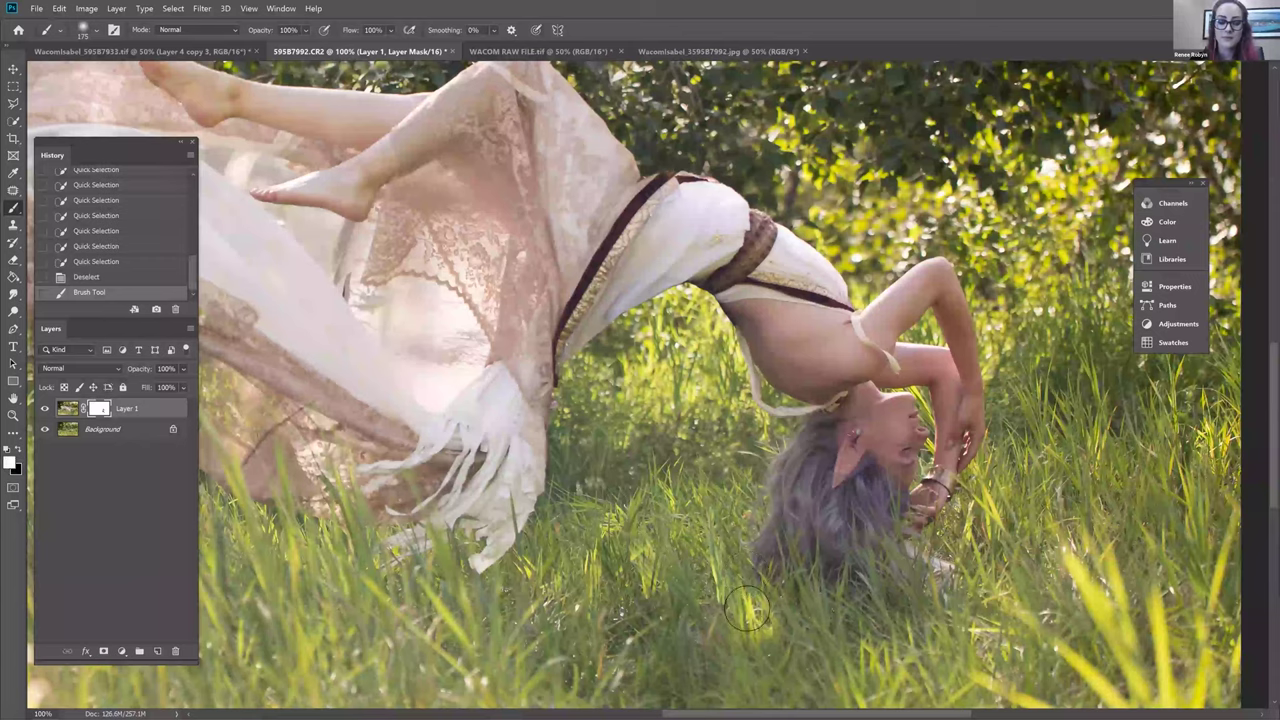
{"action": "left_click", "coordinate": [760, 630]}
{"action": "left_click", "coordinate": [768, 648]}
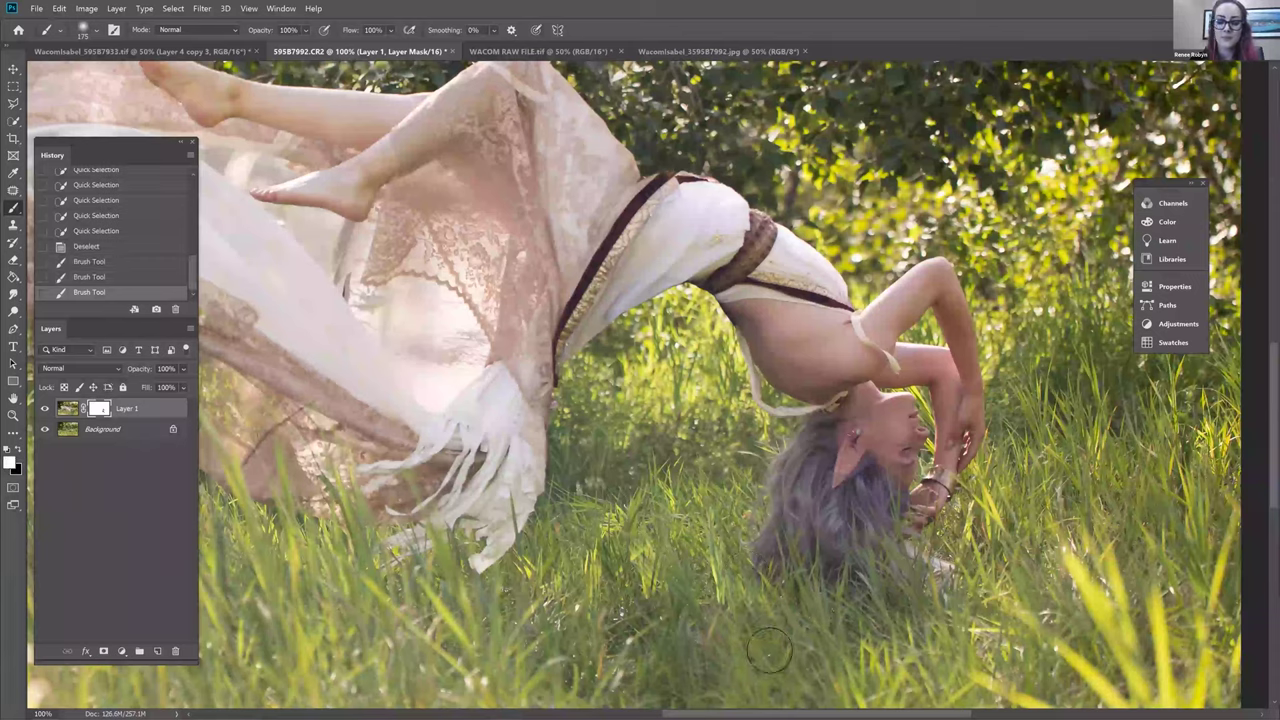
{"action": "left_click", "coordinate": [718, 610]}
{"action": "left_click", "coordinate": [738, 575]}
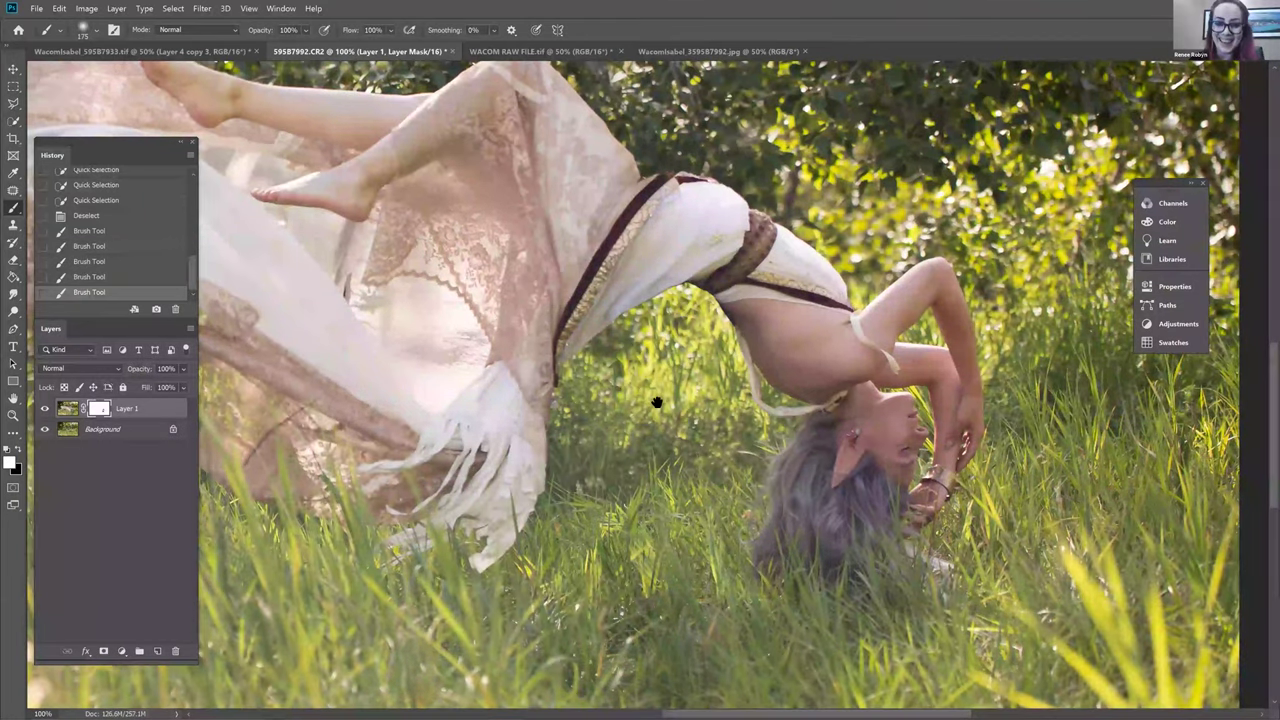
{"action": "scroll", "coordinate": [657, 402], "scroll_direction": "down", "scroll_amount": 2}
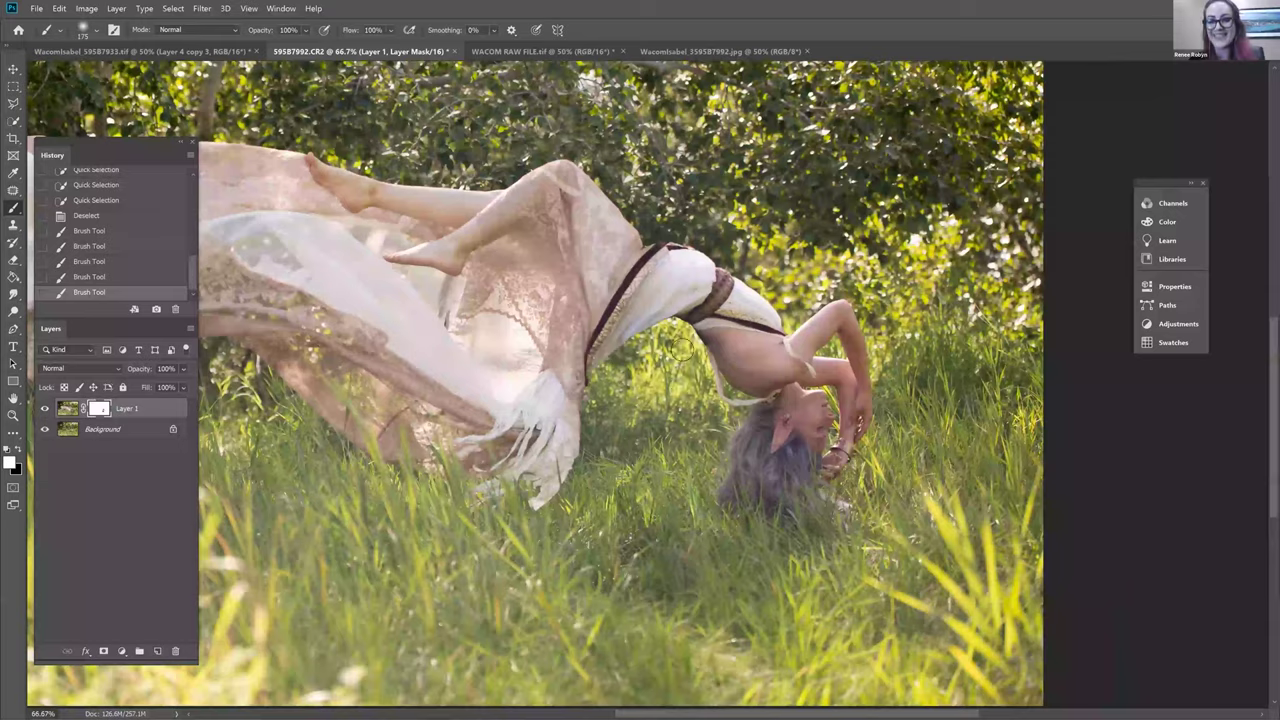
Zoom out to see the whole photo and target Layer 1's image pixels instead of its mask
{"action": "left_click_drag", "start_coordinate": [683, 244], "coordinate": [783, 314]}
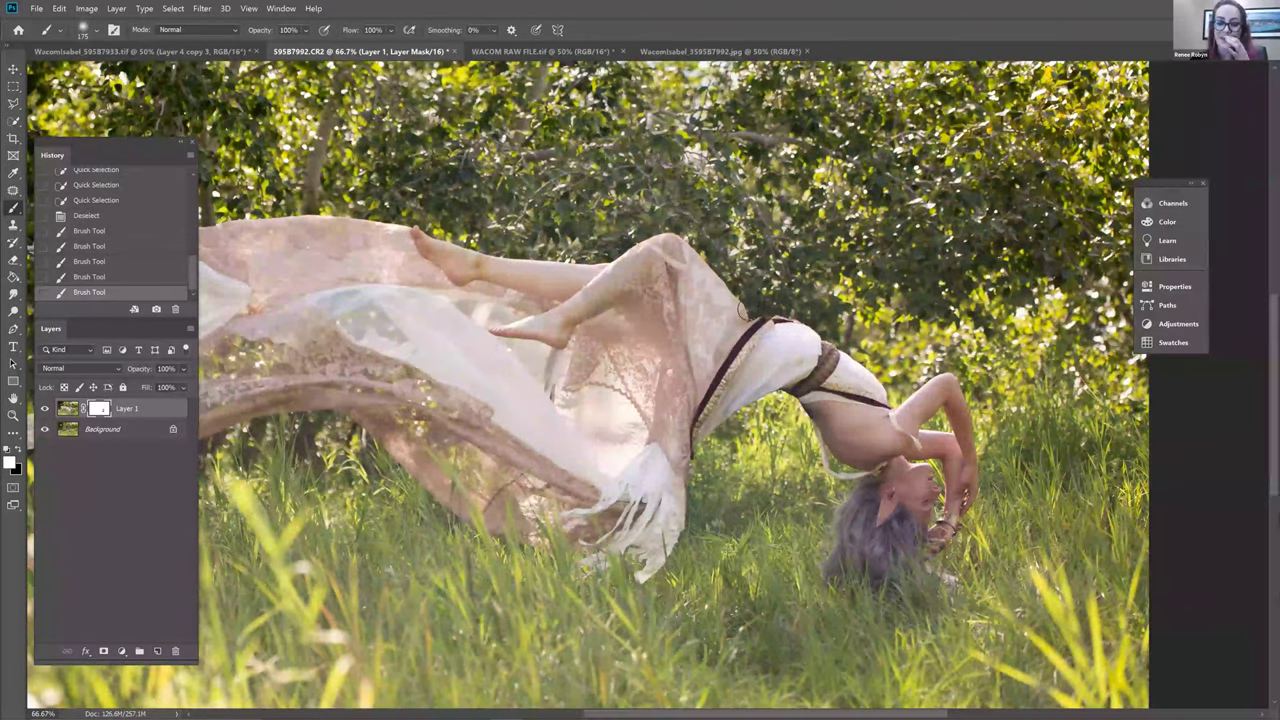
{"action": "key", "text": "ctrl+minus"}
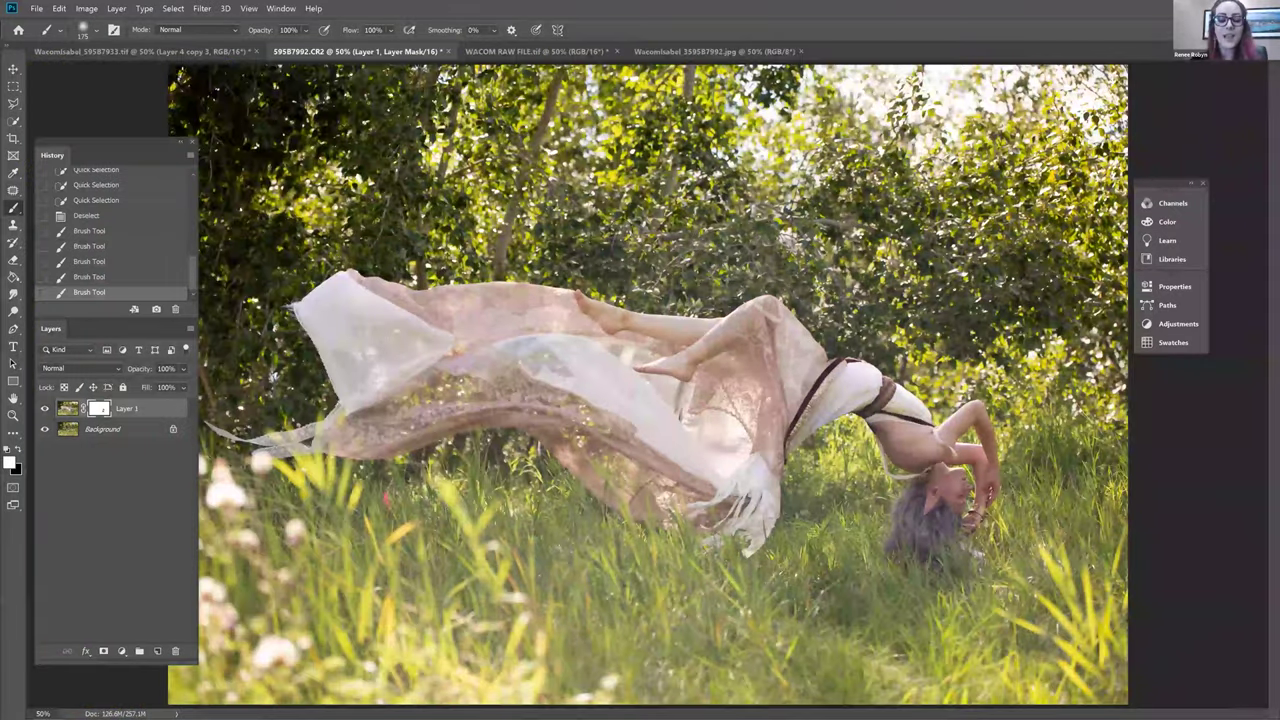
{"action": "left_click", "coordinate": [68, 410]}
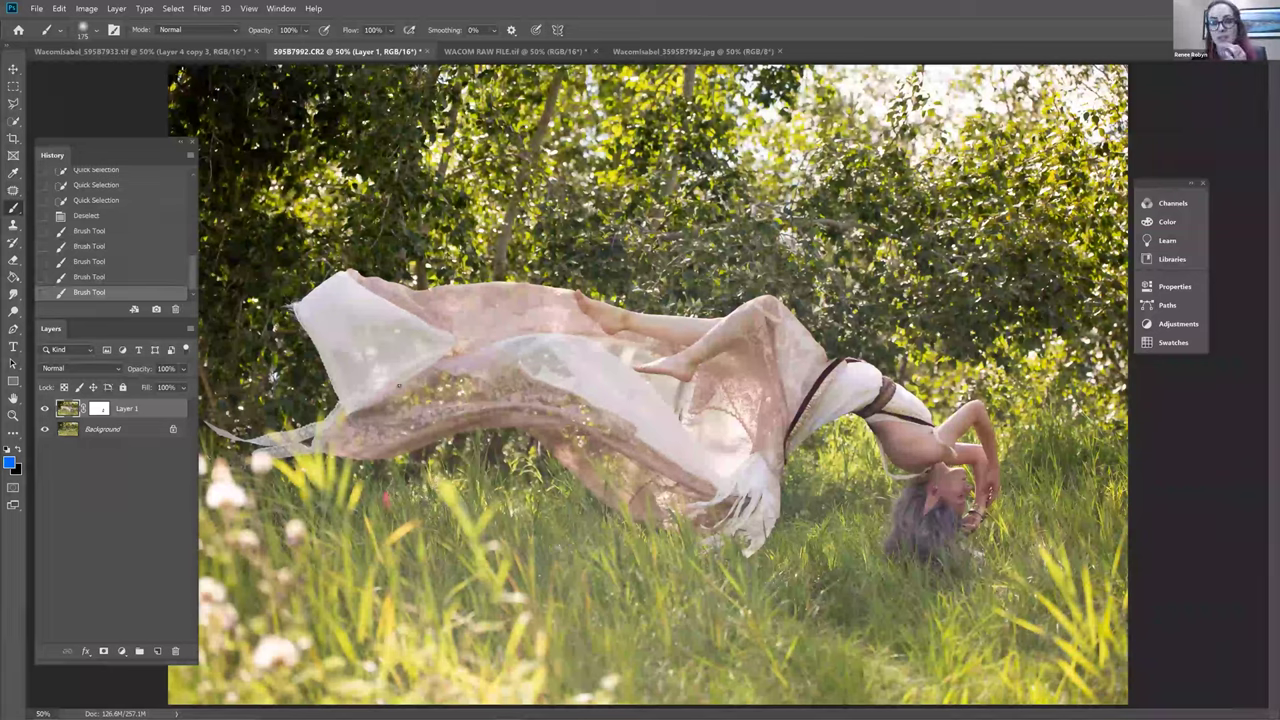
Switch to the Clone Stamp at about 90 px and zoom in on the dress and grass
{"action": "key", "text": "s"}
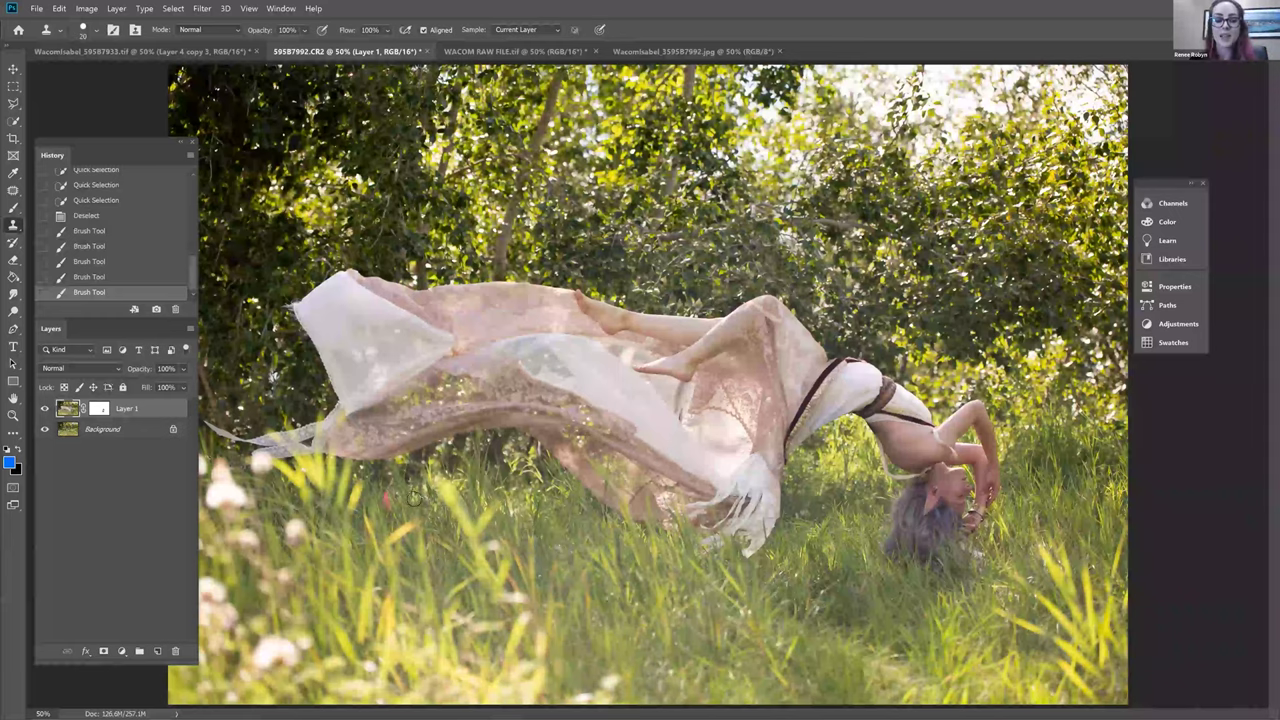
{"action": "key", "text": "bracketright"}
{"action": "key", "text": "bracketright"}
{"action": "key", "text": "bracketright"}
{"action": "key", "text": "bracketright"}
{"action": "key", "text": "bracketright"}
{"action": "key", "text": "bracketright"}
{"action": "key", "text": "bracketright"}
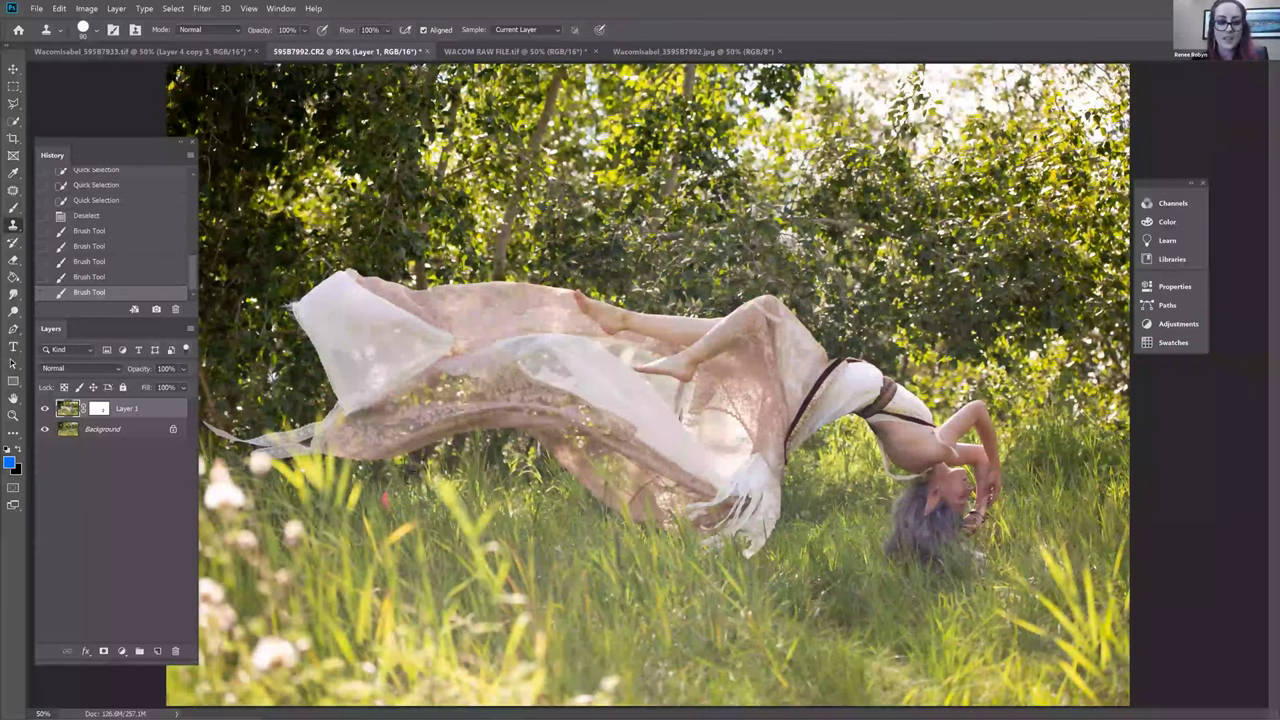
{"action": "key", "text": "ctrl+plus"}
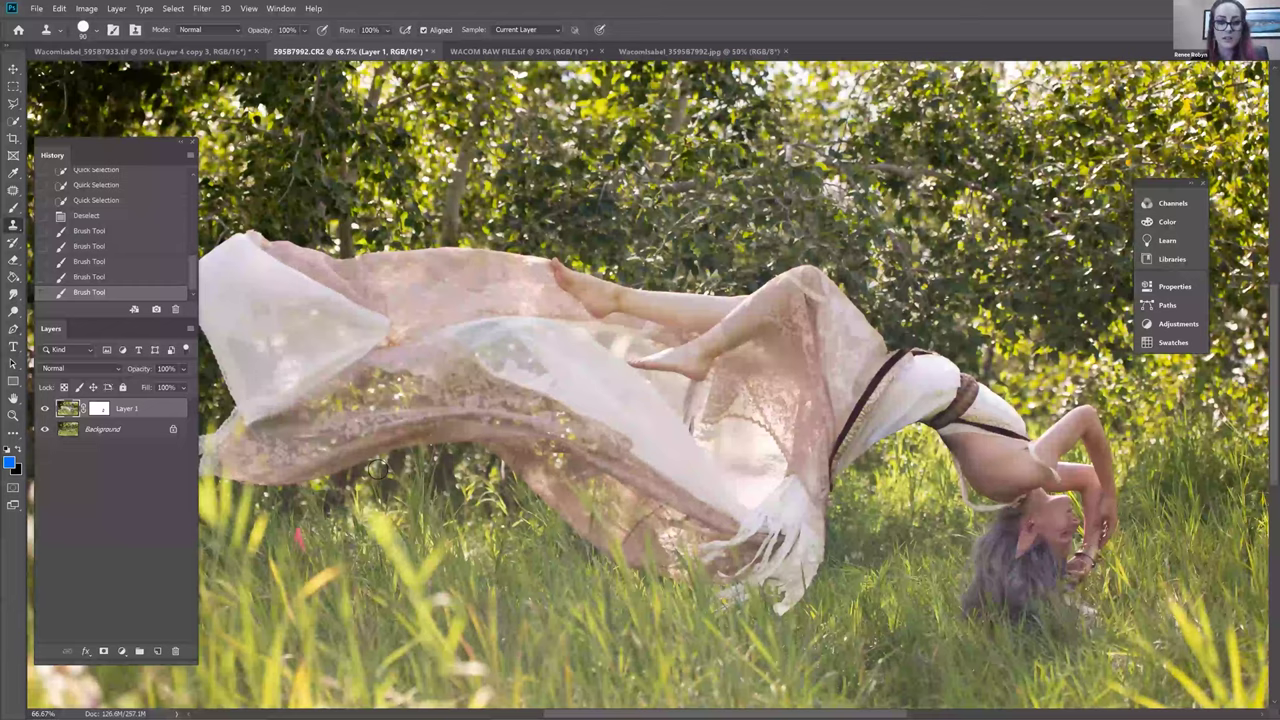
{"action": "scroll", "coordinate": [383, 467], "scroll_direction": "down", "scroll_amount": 3}
{"action": "scroll", "coordinate": [383, 467], "scroll_direction": "left", "scroll_amount": 3}
Stamp grass over the patches under the dress and where grass meets it, then return to 50%
{"action": "left_click", "coordinate": [380, 470]}
{"action": "left_click", "coordinate": [377, 477]}
{"action": "left_click", "coordinate": [388, 480]}
{"action": "left_click", "coordinate": [416, 483]}
{"action": "left_click", "coordinate": [455, 465]}
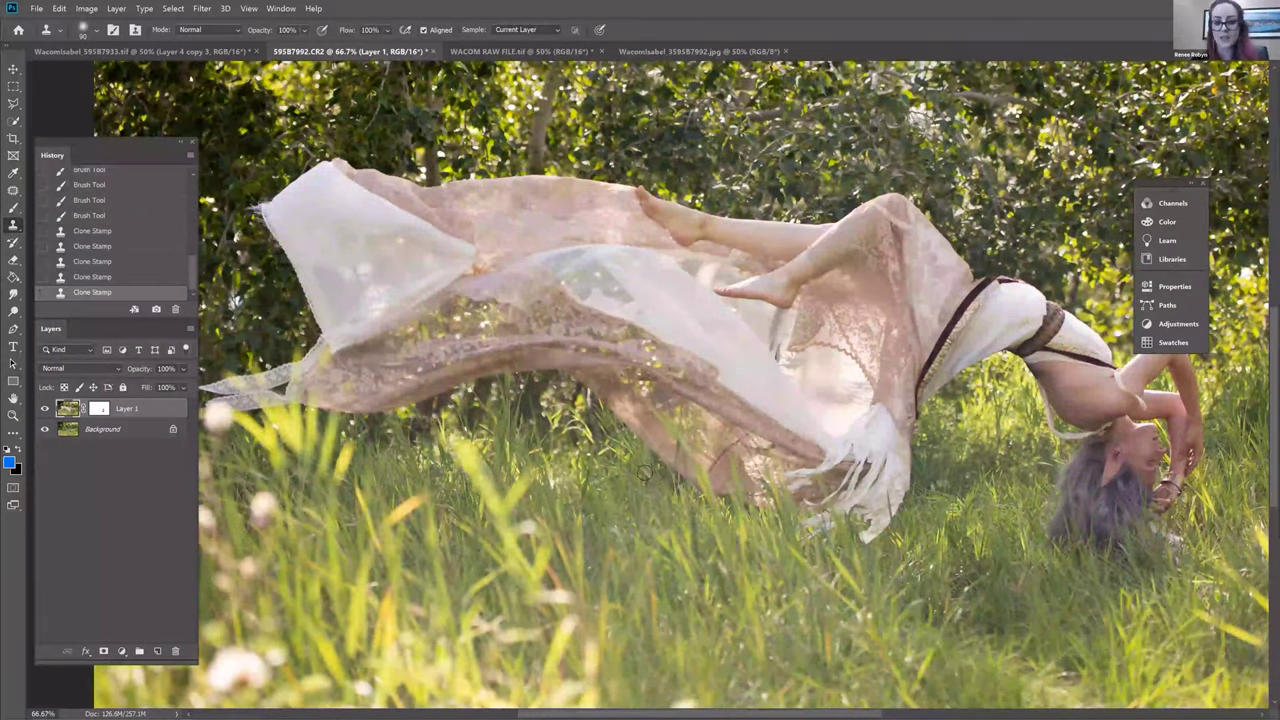
{"action": "left_click", "coordinate": [672, 450]}
{"action": "left_click", "coordinate": [758, 325]}
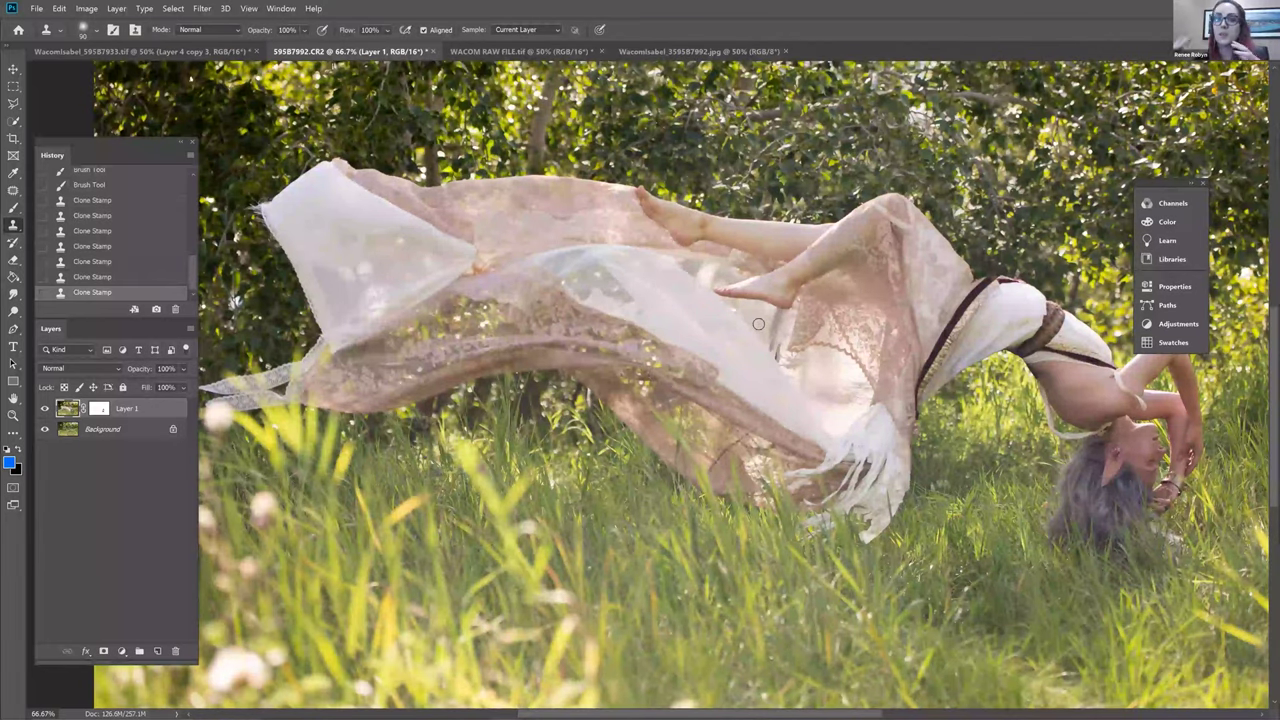
{"action": "key", "text": "ctrl+minus"}
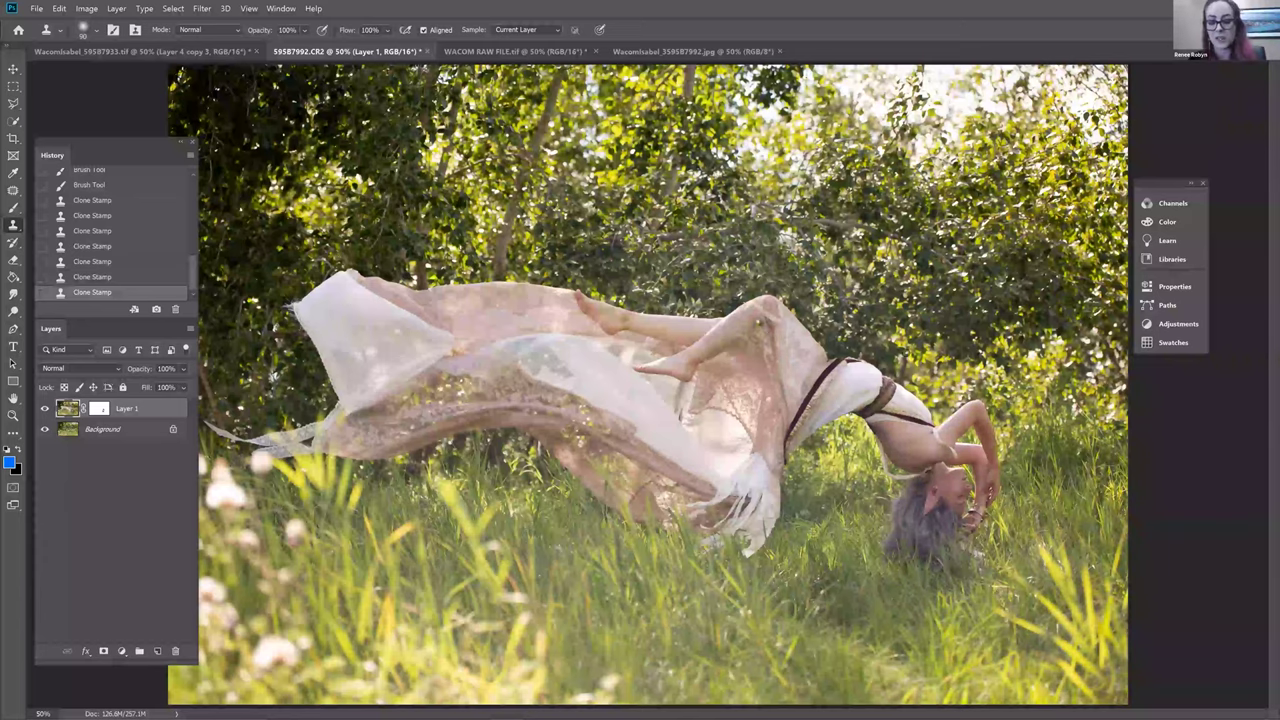
{"action": "key", "text": "ctrl+minus"}
{"action": "key", "text": "ctrl+plus"}
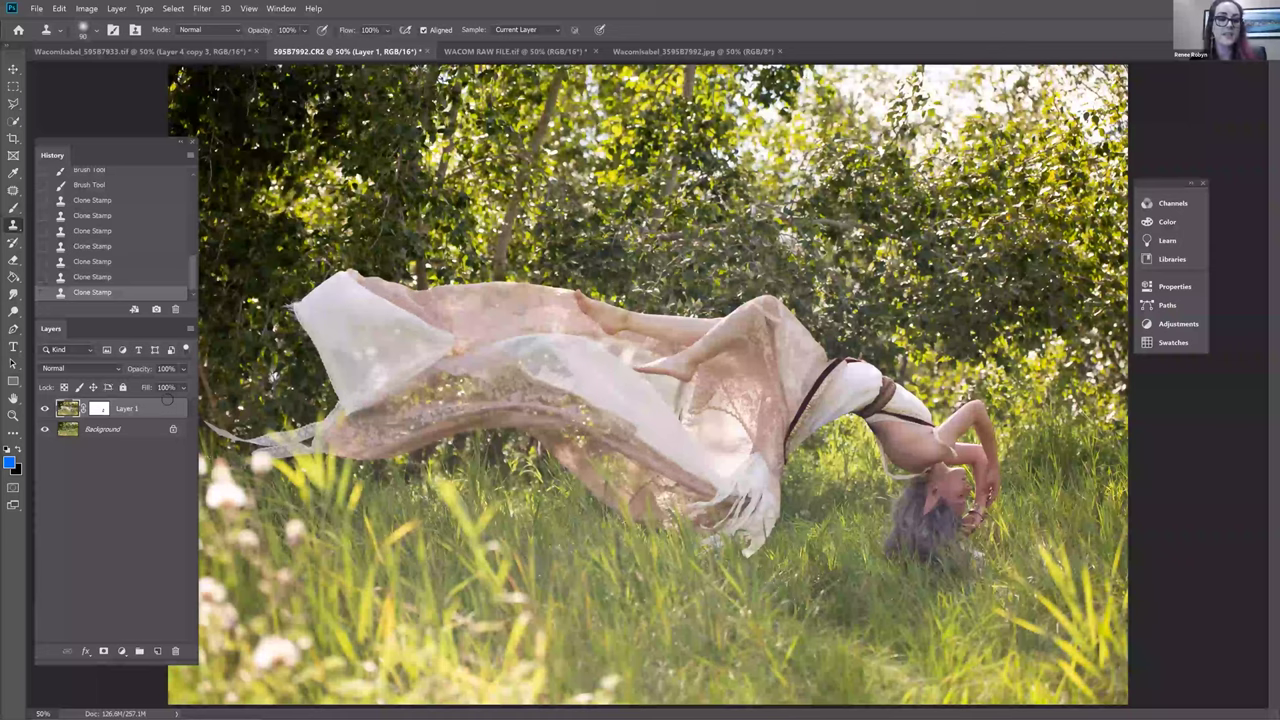
Target Layer 1's mask again and switch back to the 175 px Brush tool
{"action": "key", "text": "ctrl+backslash"}
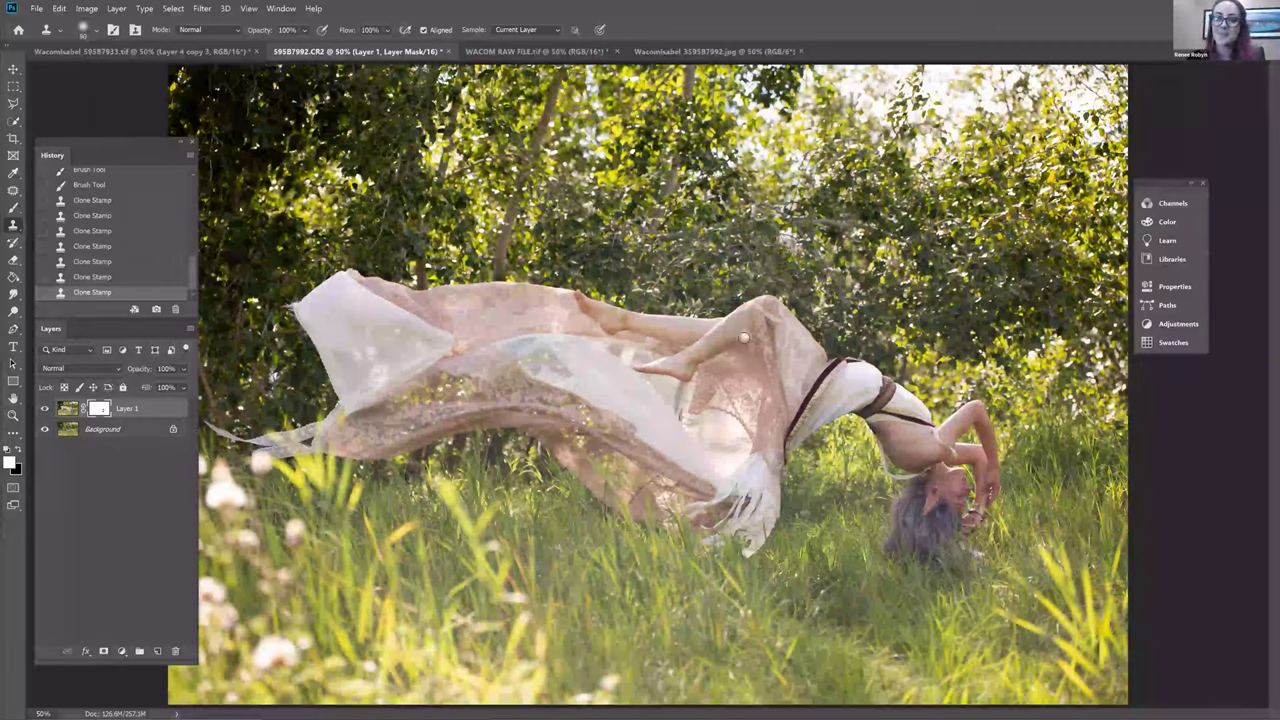
{"action": "key", "text": "b"}
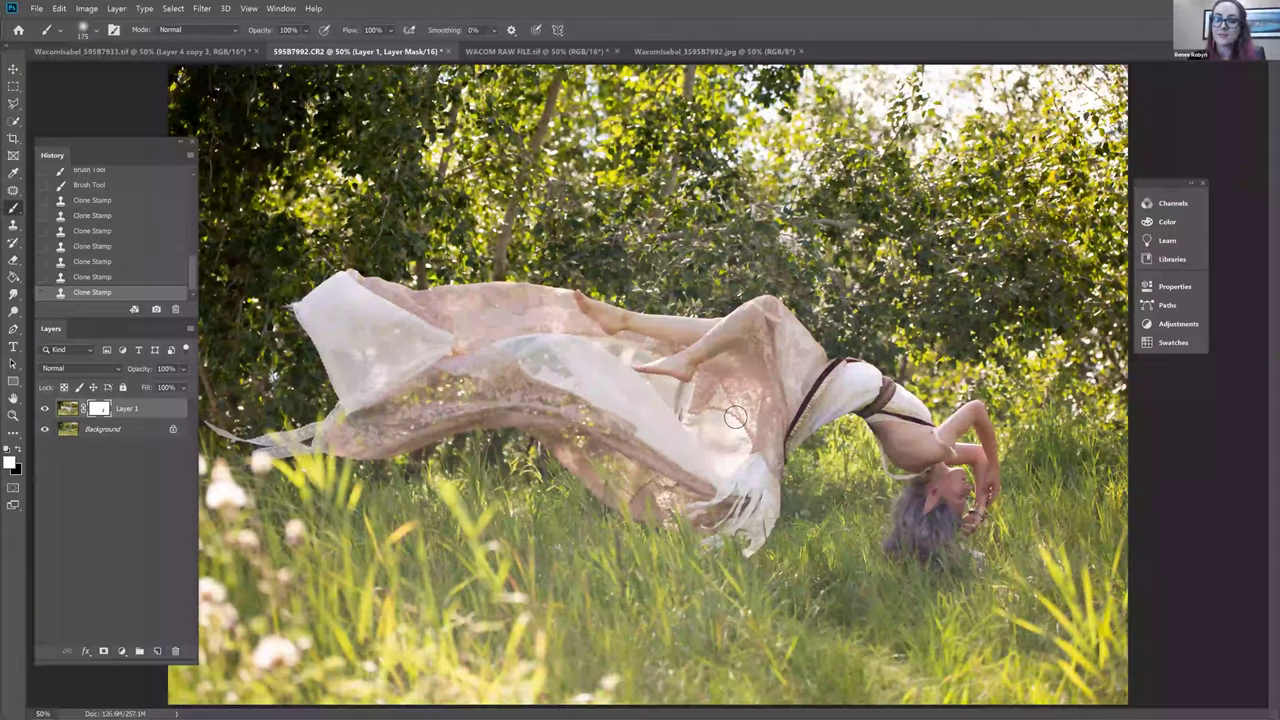
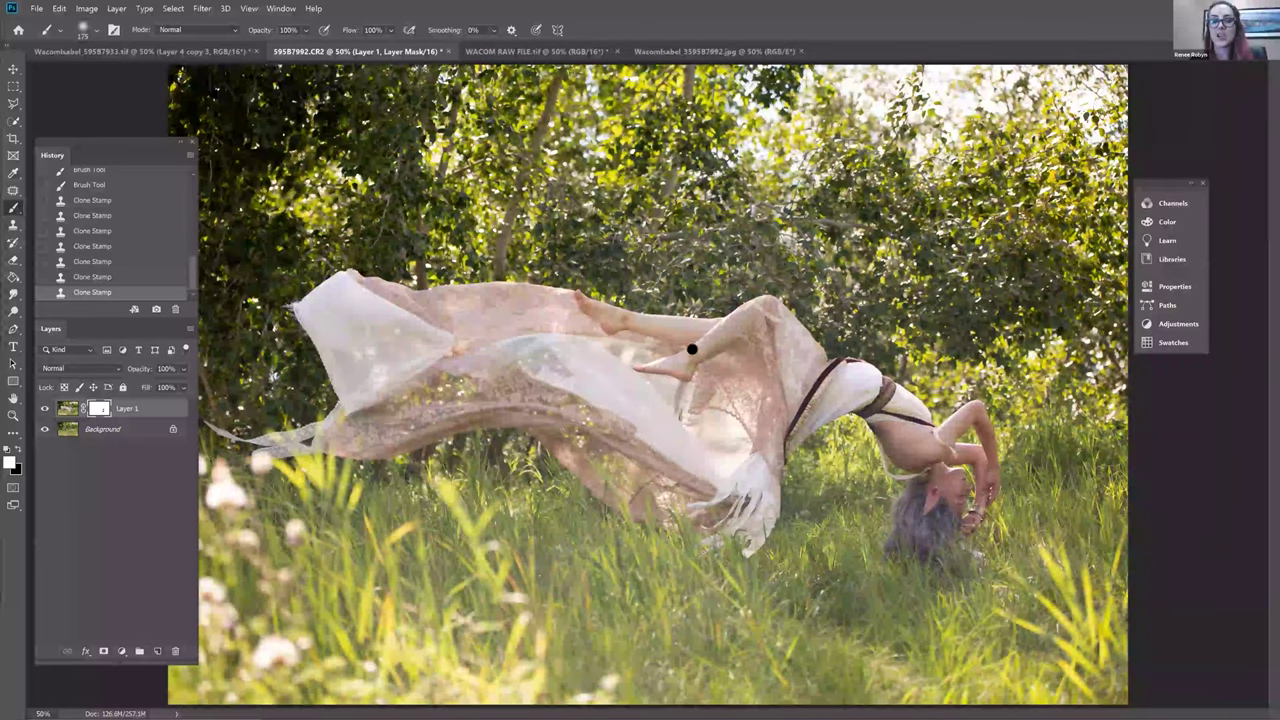
Toggle the floating woman layer off and on to compare the composite
{"action": "key", "text": "ctrl+comma"}
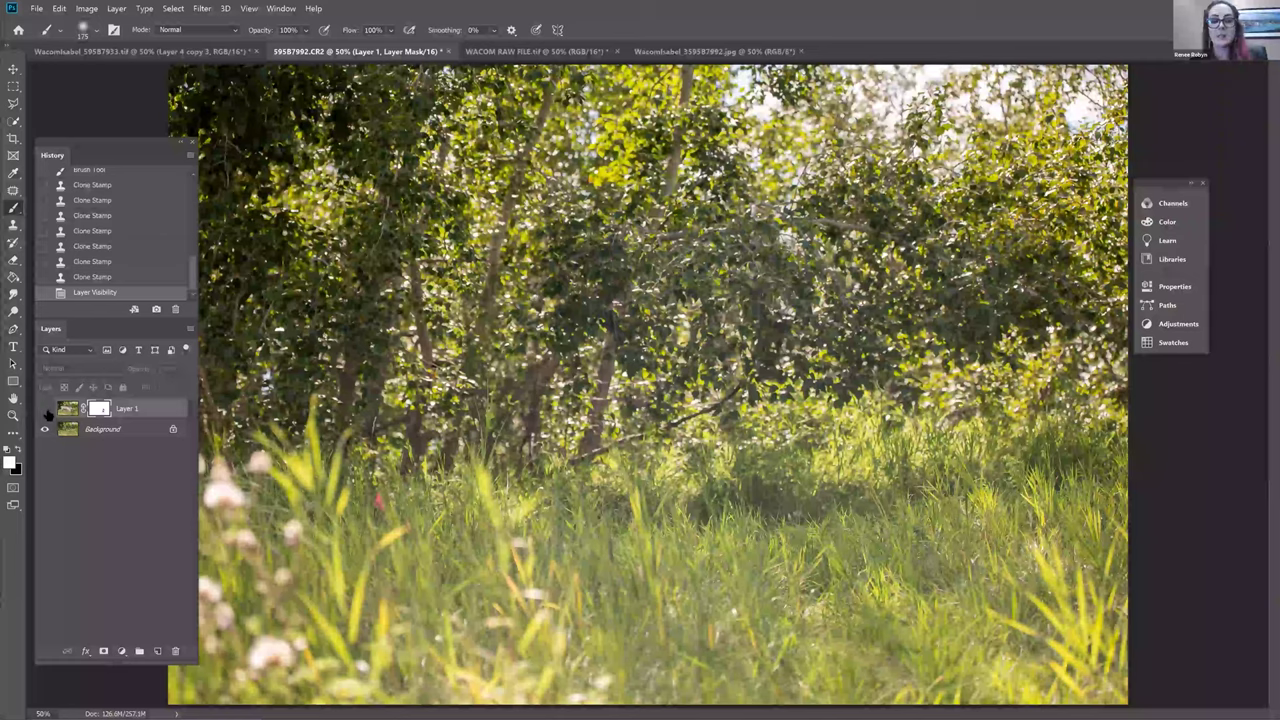
{"action": "key", "text": "ctrl+comma"}
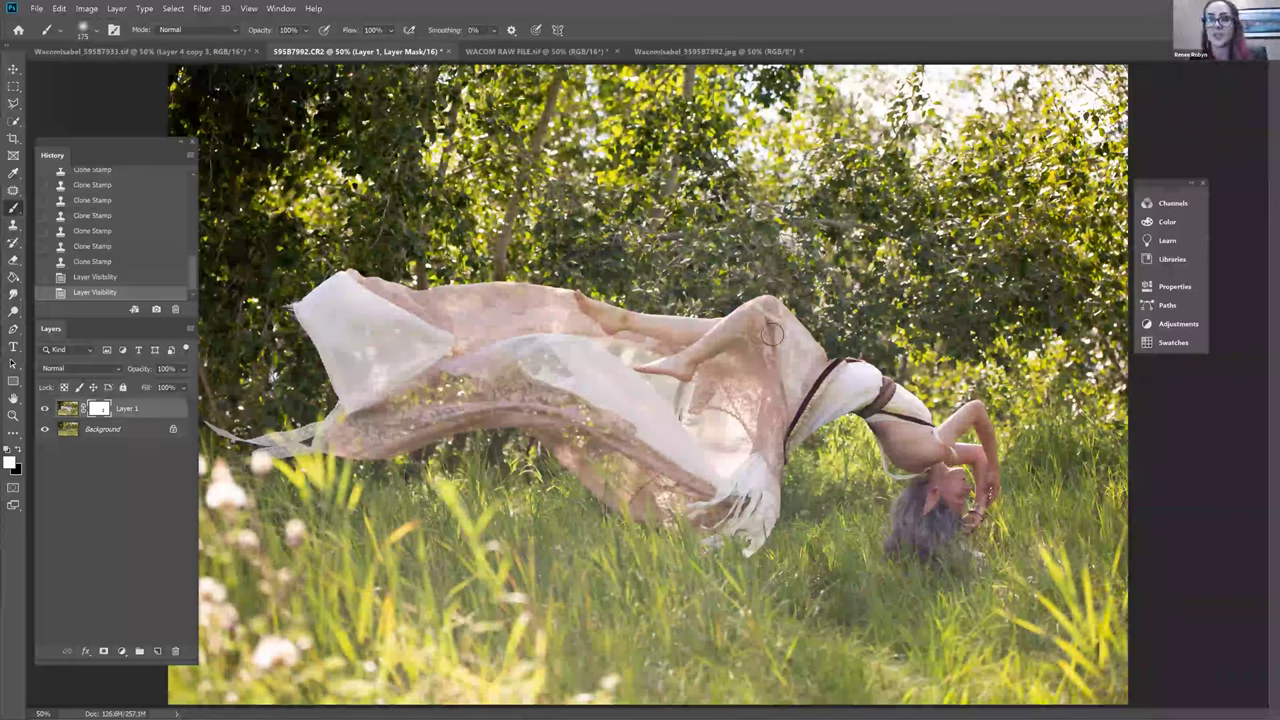
{"action": "key", "text": "ctrl+comma"}
{"action": "key", "text": "ctrl+comma"}
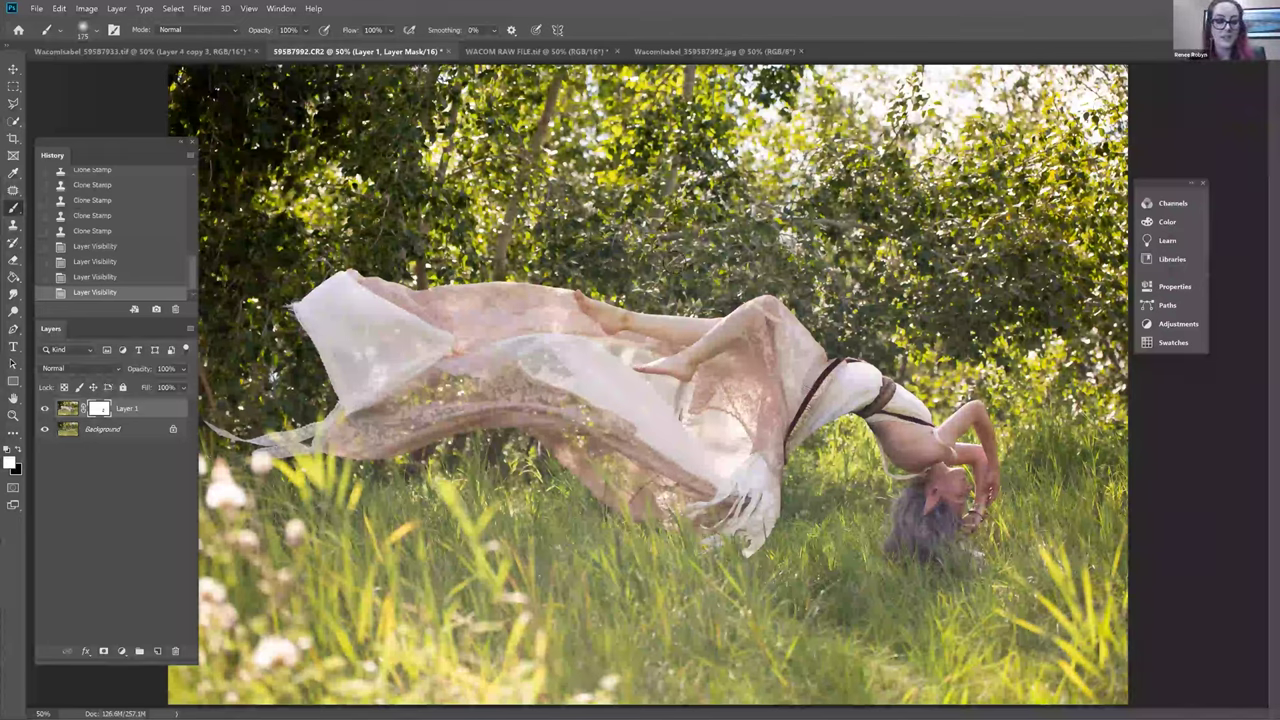
Create a new layer, duplicate it, and fill Layer 2 copy with solid red
{"action": "key", "text": "ctrl+shift+alt+n"}
{"action": "key", "text": "ctrl+j"}
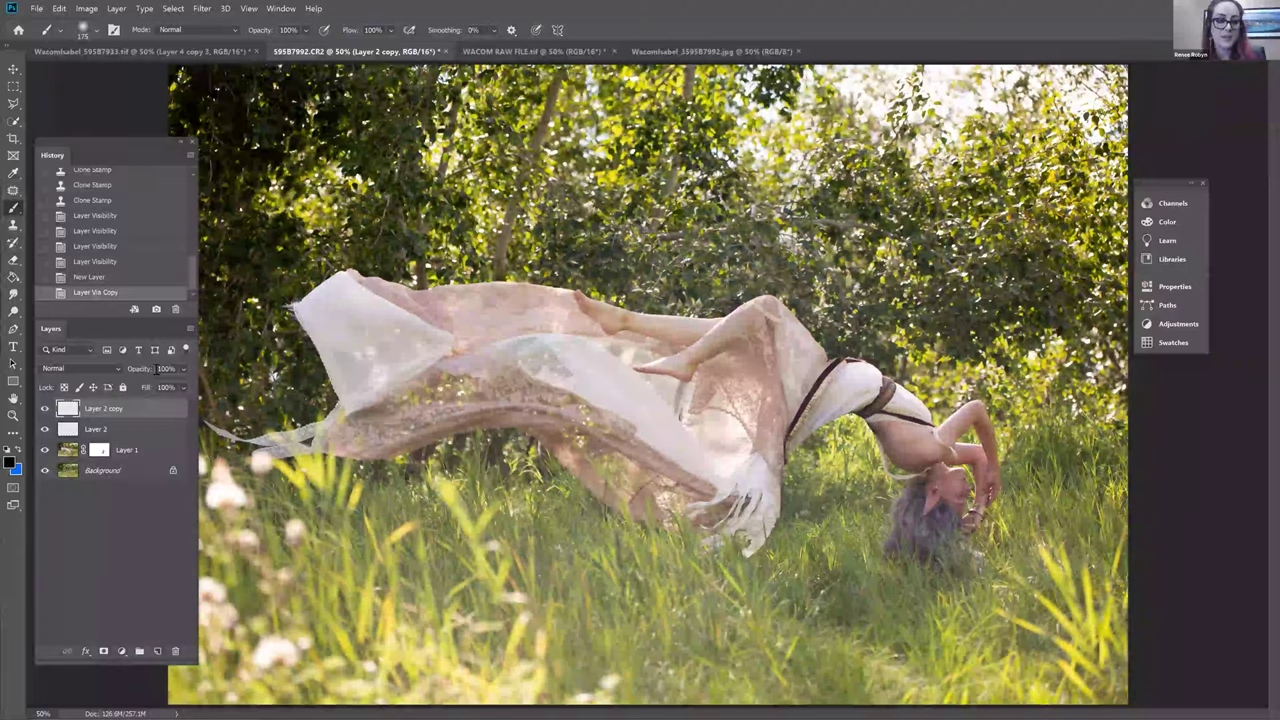
{"action": "left_click", "coordinate": [9, 461]}
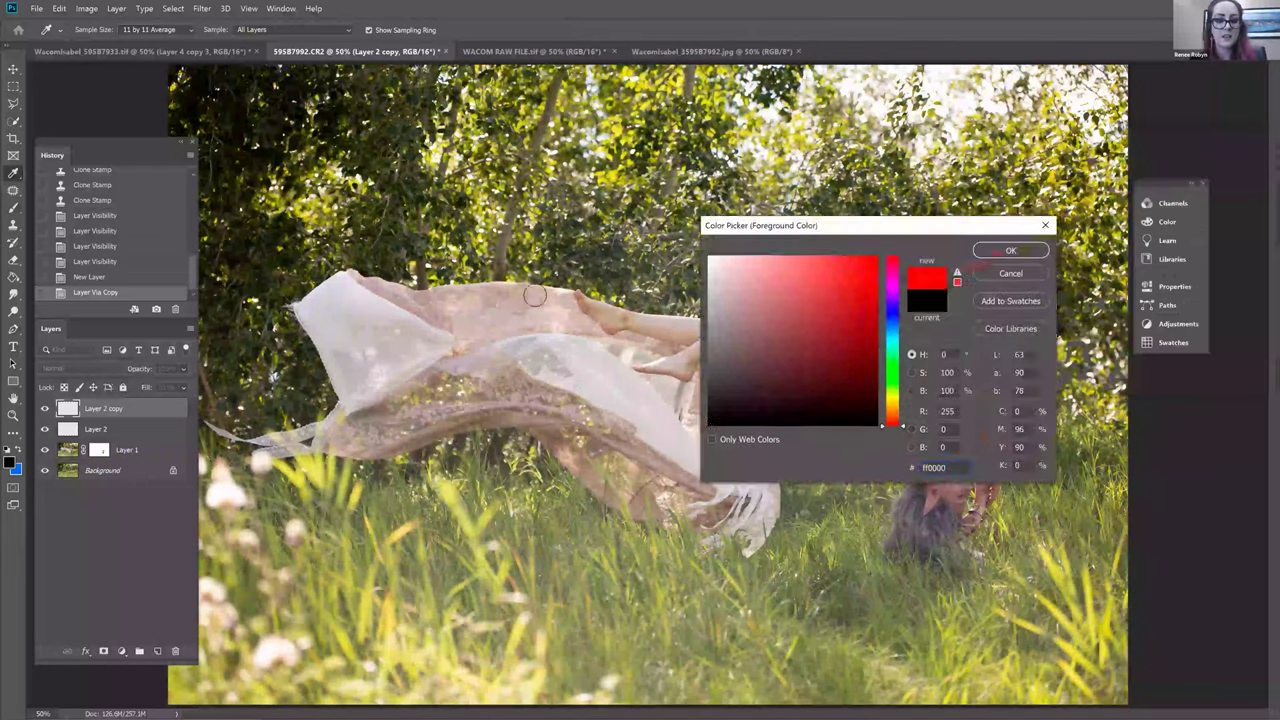
{"action": "key", "text": "Return"}
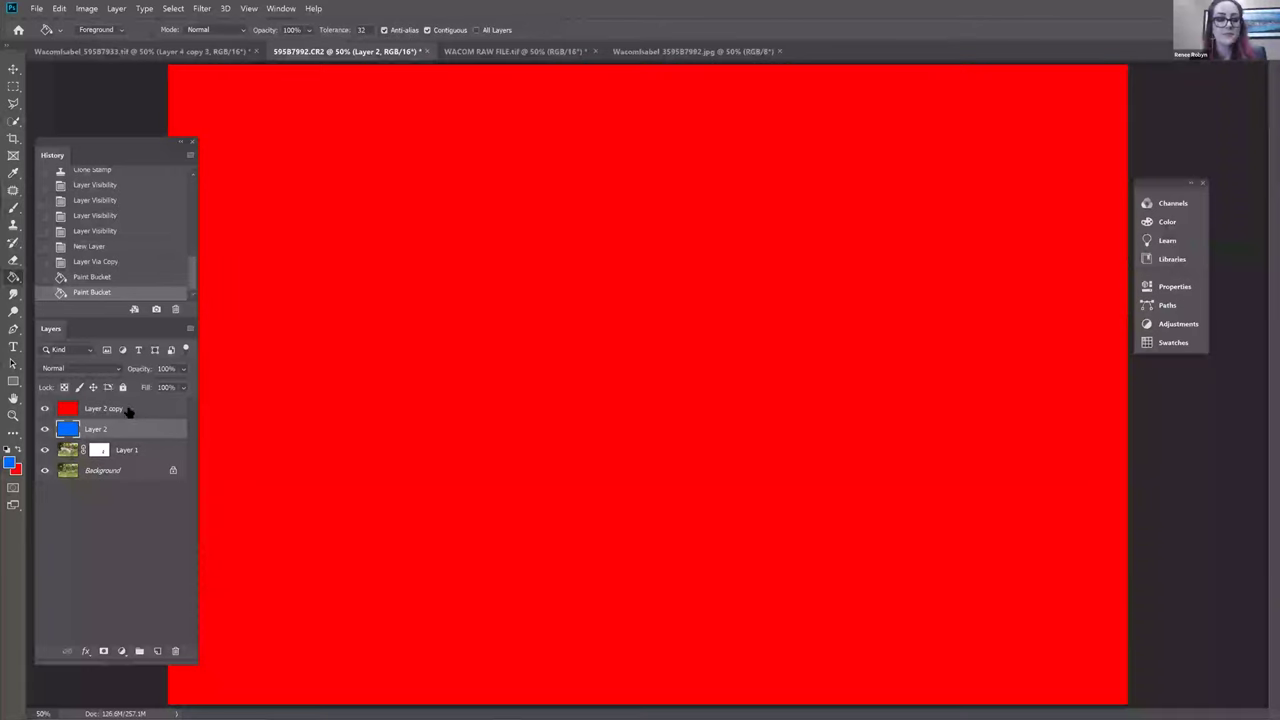
{"action": "left_click", "coordinate": [129, 410]}
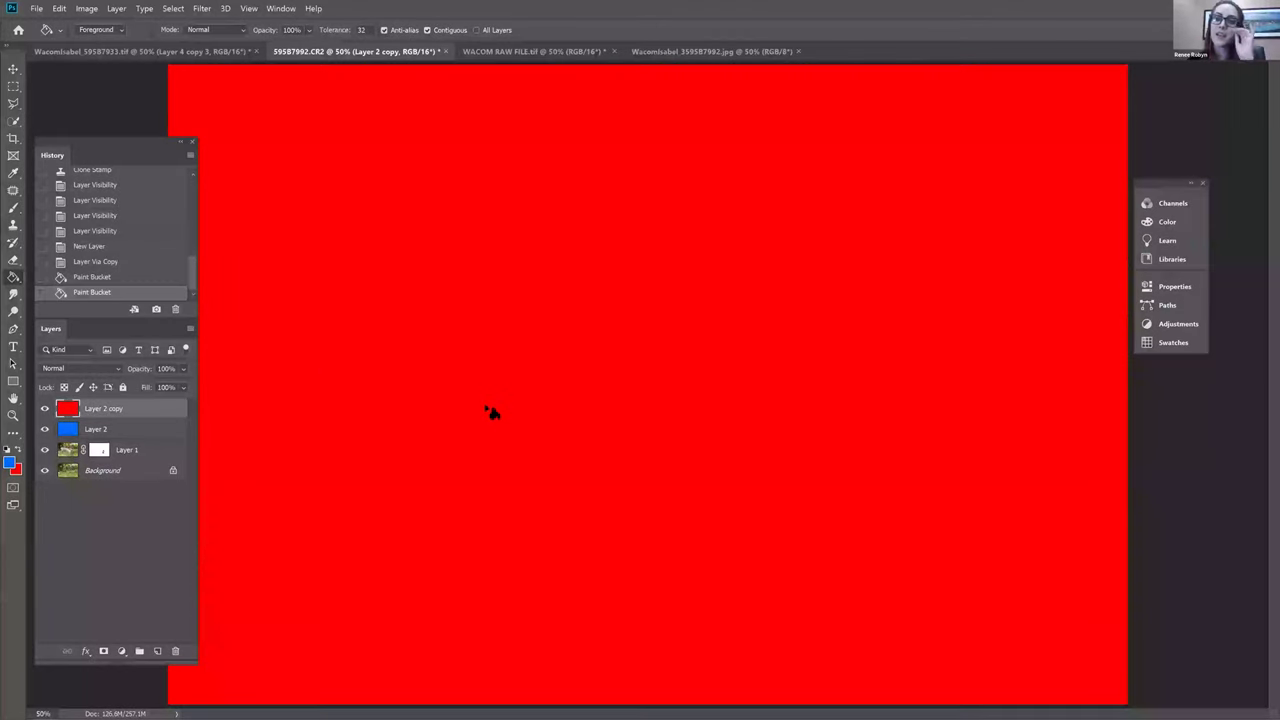
Check the blue Layer 2 beneath the red copy, then add a layer mask to Layer 2 copy
{"action": "left_click", "coordinate": [45, 409]}
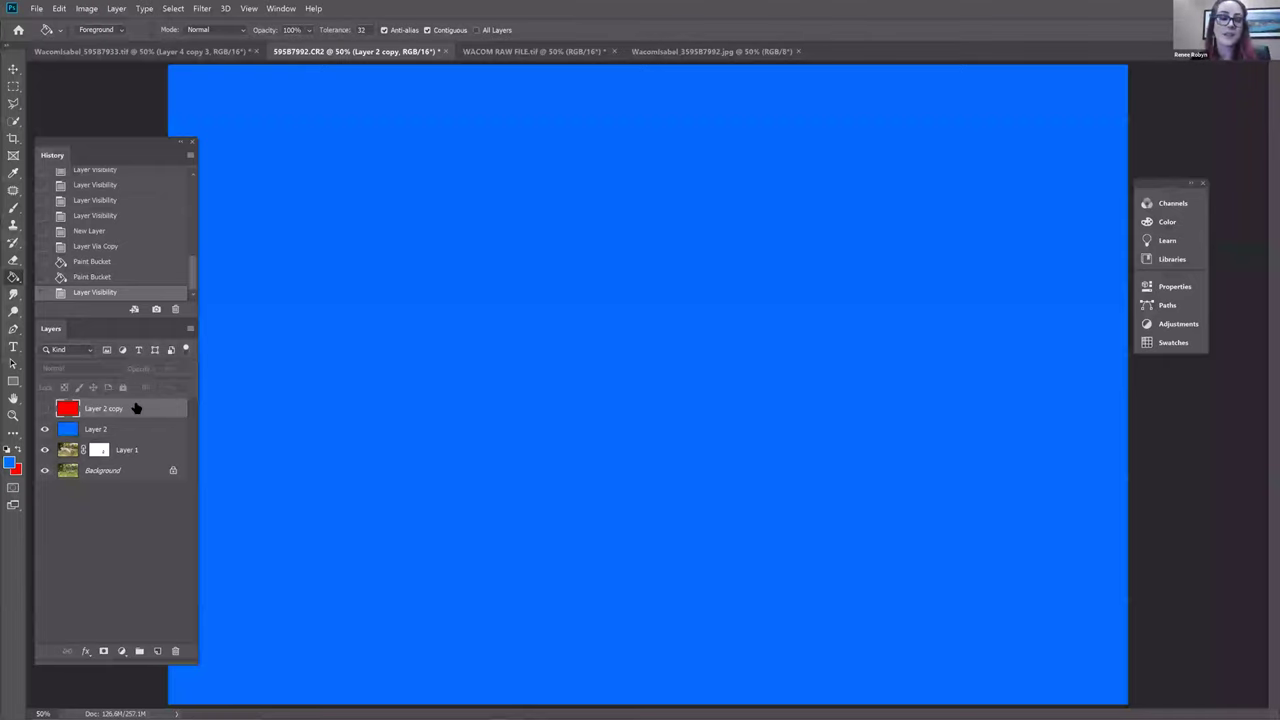
{"action": "left_click", "coordinate": [45, 413]}
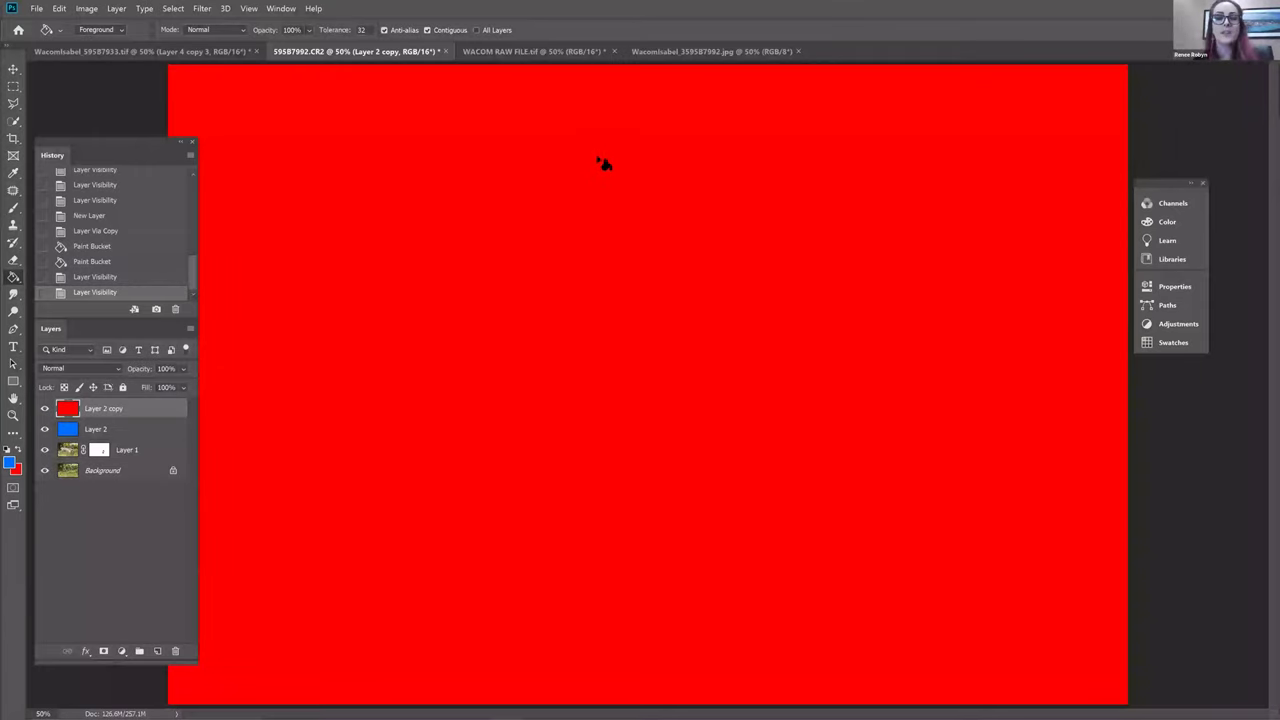
{"action": "left_click", "coordinate": [44, 408]}
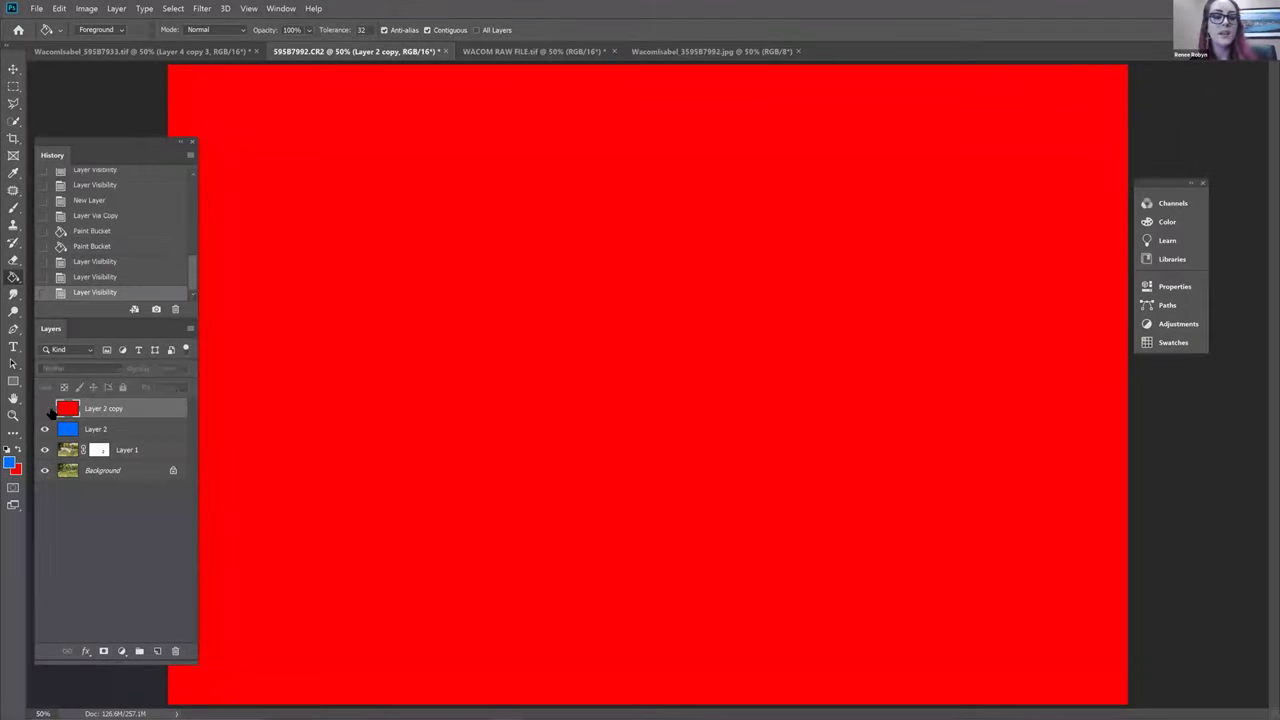
{"action": "left_click", "coordinate": [44, 408]}
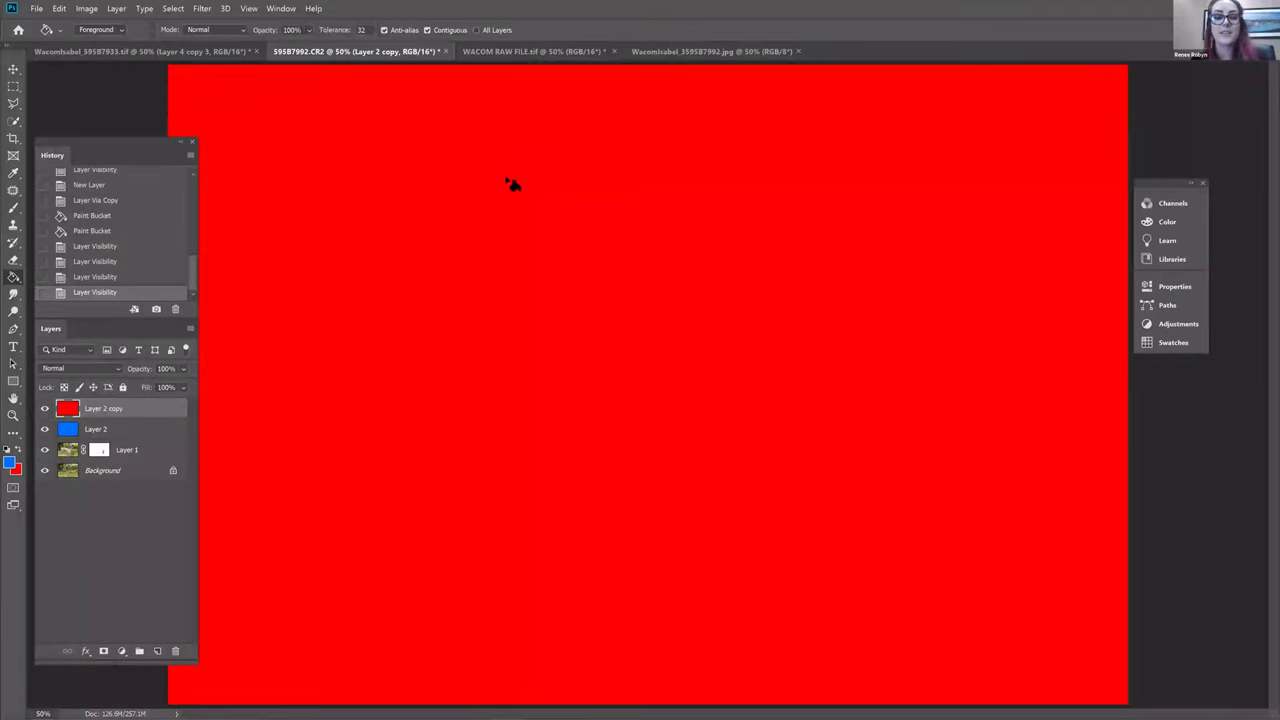
{"action": "left_click", "coordinate": [104, 652]}
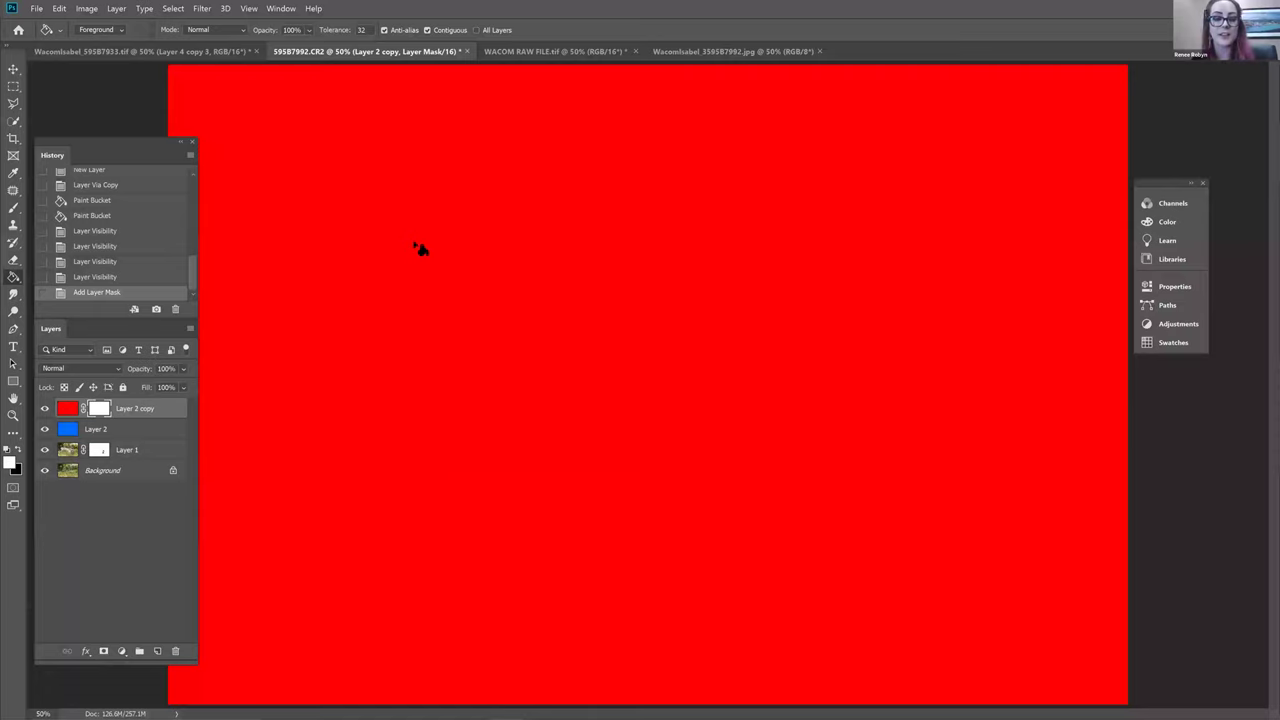
{"action": "key", "text": "b"}
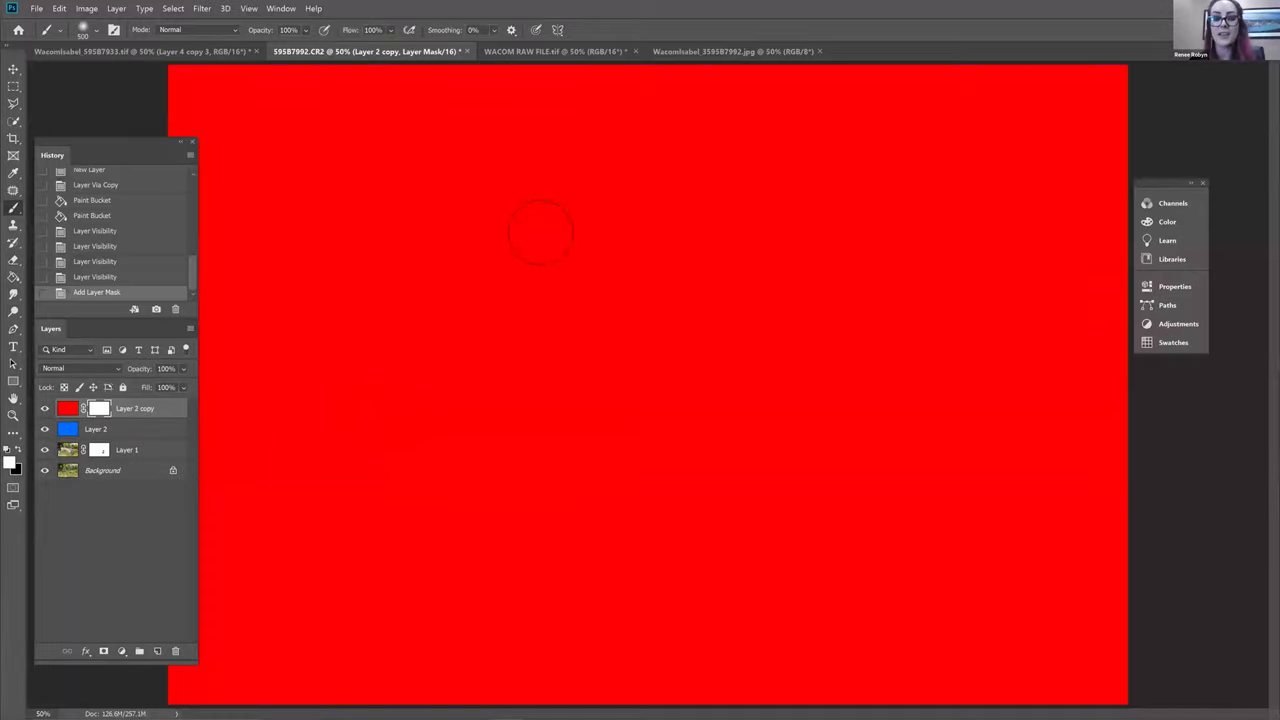
{"action": "left_click_drag", "start_coordinate": [745, 450], "coordinate": [798, 375]}
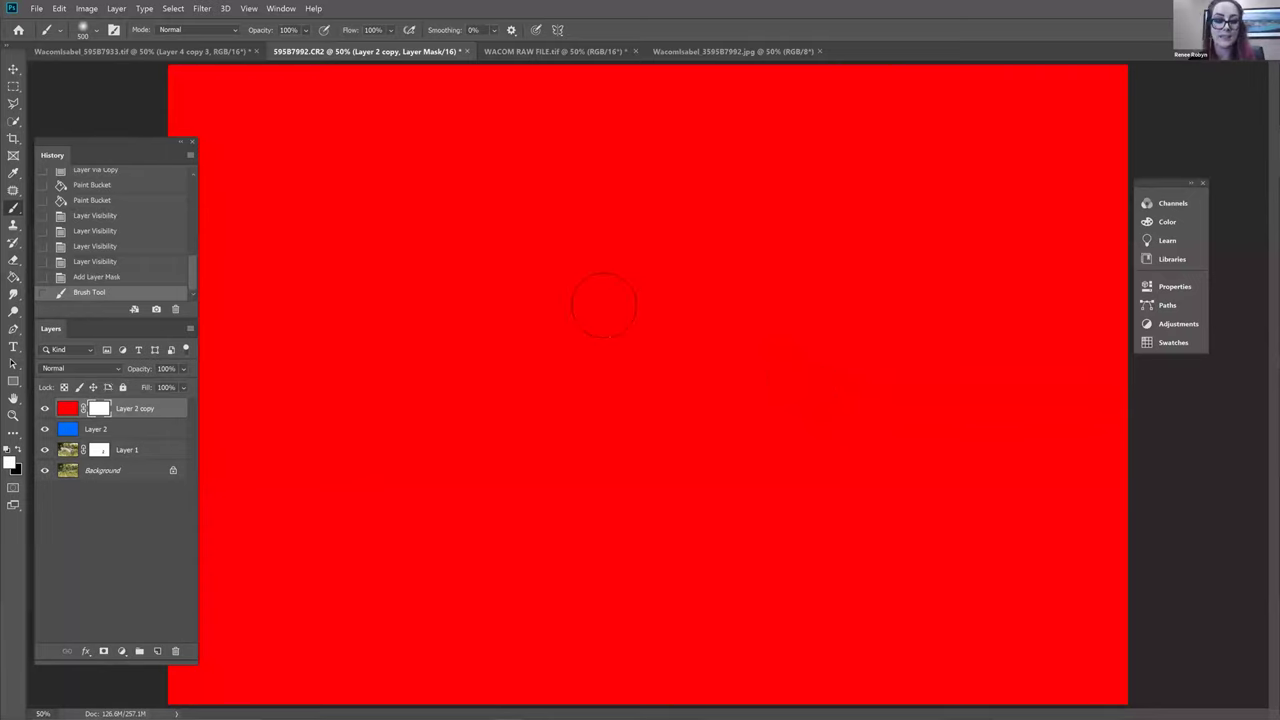
{"action": "key", "text": "x"}
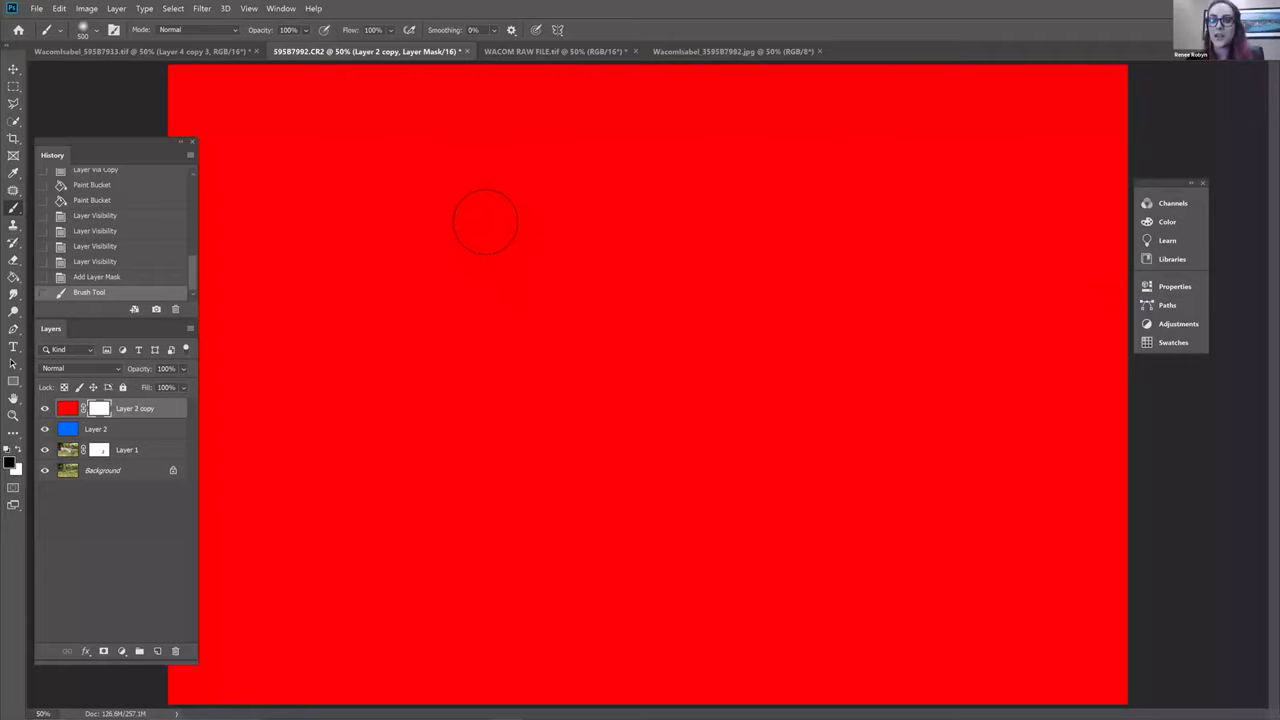
{"action": "mouse_move", "coordinate": [470, 200]}
{"action": "left_mouse_down"}
{"action": "mouse_move", "coordinate": [651, 271]}
{"action": "mouse_move", "coordinate": [651, 400]}
{"action": "mouse_move", "coordinate": [778, 350]}
{"action": "mouse_move", "coordinate": [822, 262]}
{"action": "left_mouse_up"}
{"action": "left_click_drag", "start_coordinate": [760, 290], "coordinate": [829, 551]}
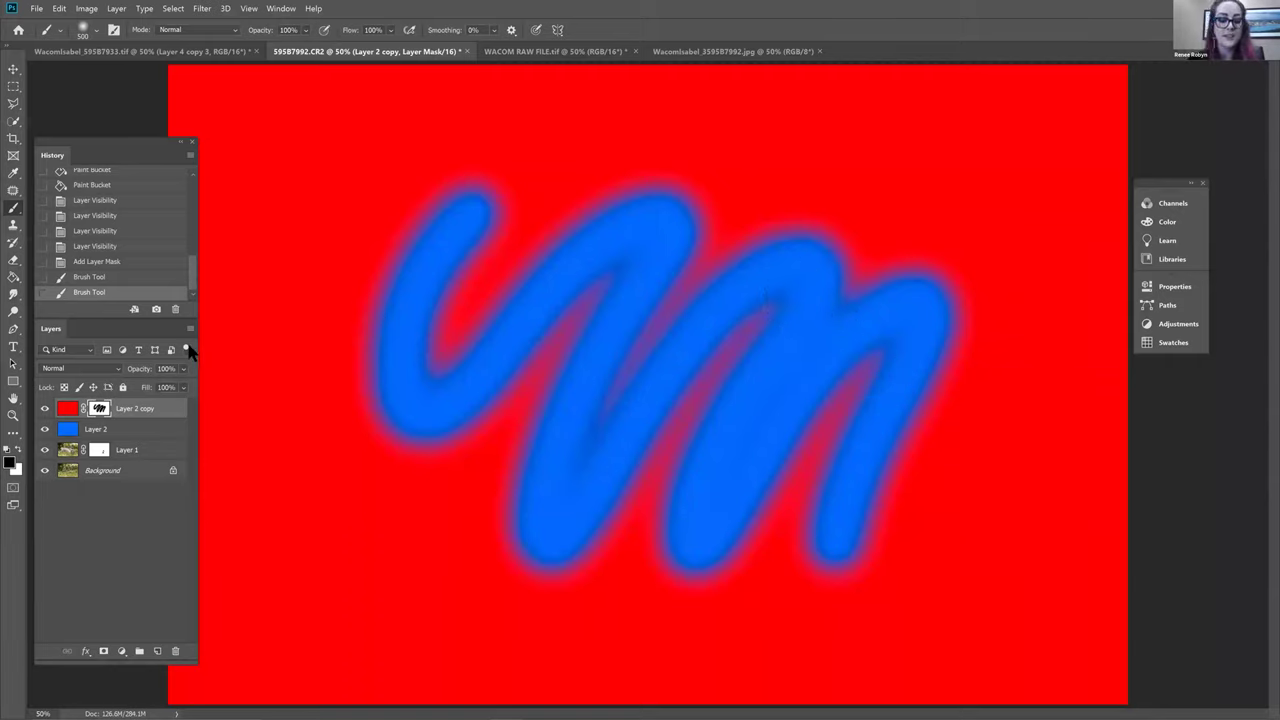
{"action": "left_click", "coordinate": [98, 409], "text": "alt"}
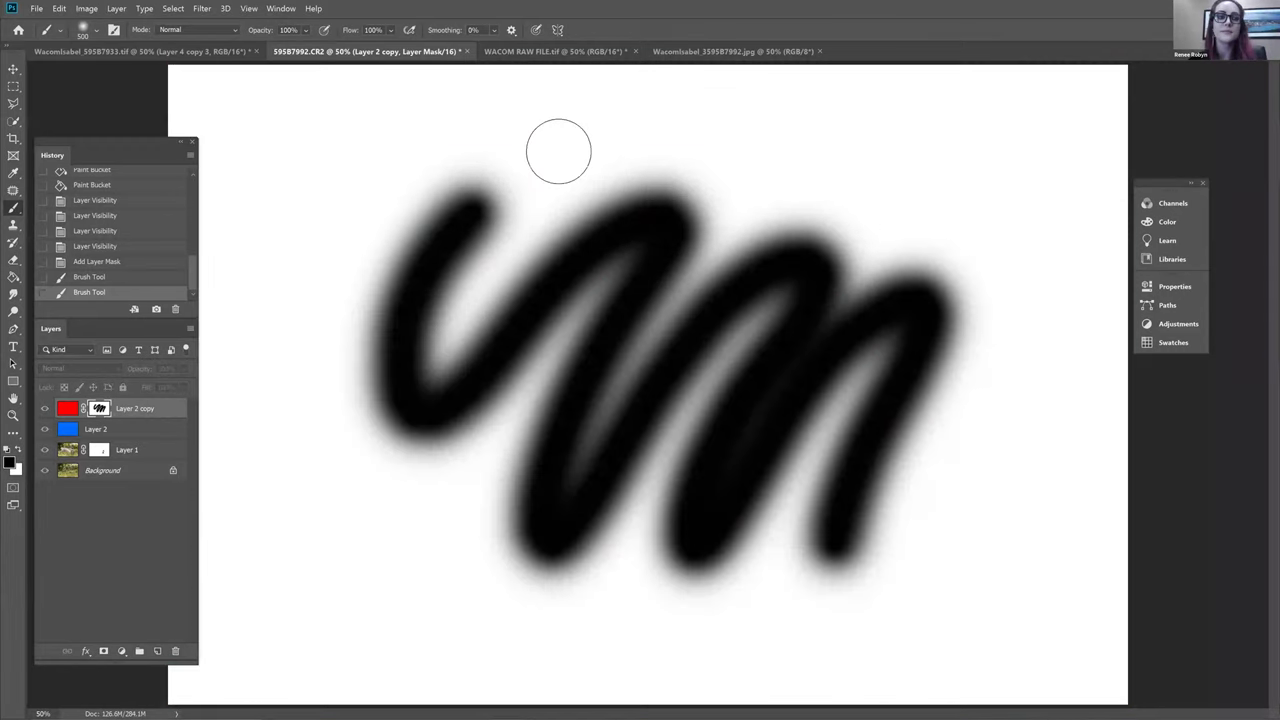
Paint black on the red mask to reveal a blue m, tidy its top in white, then hide both layers
{"action": "key", "text": "ctrl+z"}
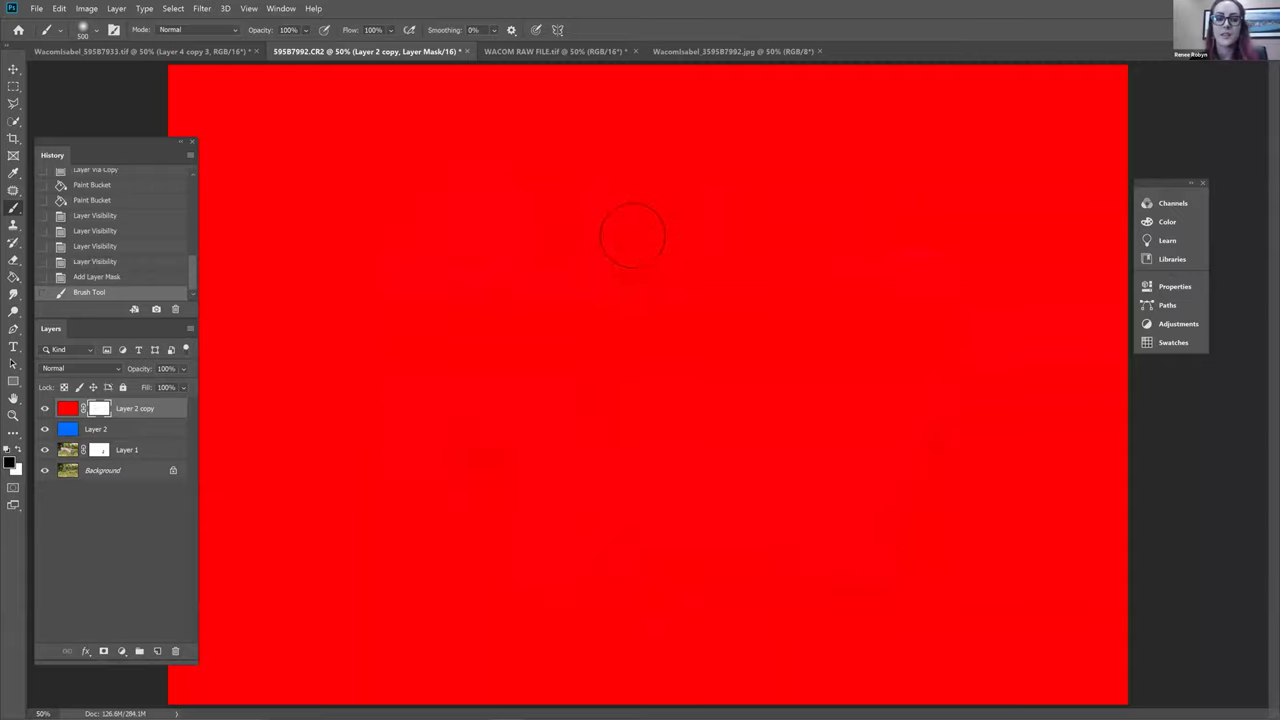
{"action": "mouse_move", "coordinate": [529, 189]}
{"action": "left_mouse_down"}
{"action": "mouse_move", "coordinate": [463, 366]}
{"action": "mouse_move", "coordinate": [428, 382]}
{"action": "mouse_move", "coordinate": [694, 577]}
{"action": "mouse_move", "coordinate": [846, 283]}
{"action": "mouse_move", "coordinate": [856, 334]}
{"action": "mouse_move", "coordinate": [905, 425]}
{"action": "mouse_move", "coordinate": [875, 540]}
{"action": "left_mouse_up"}
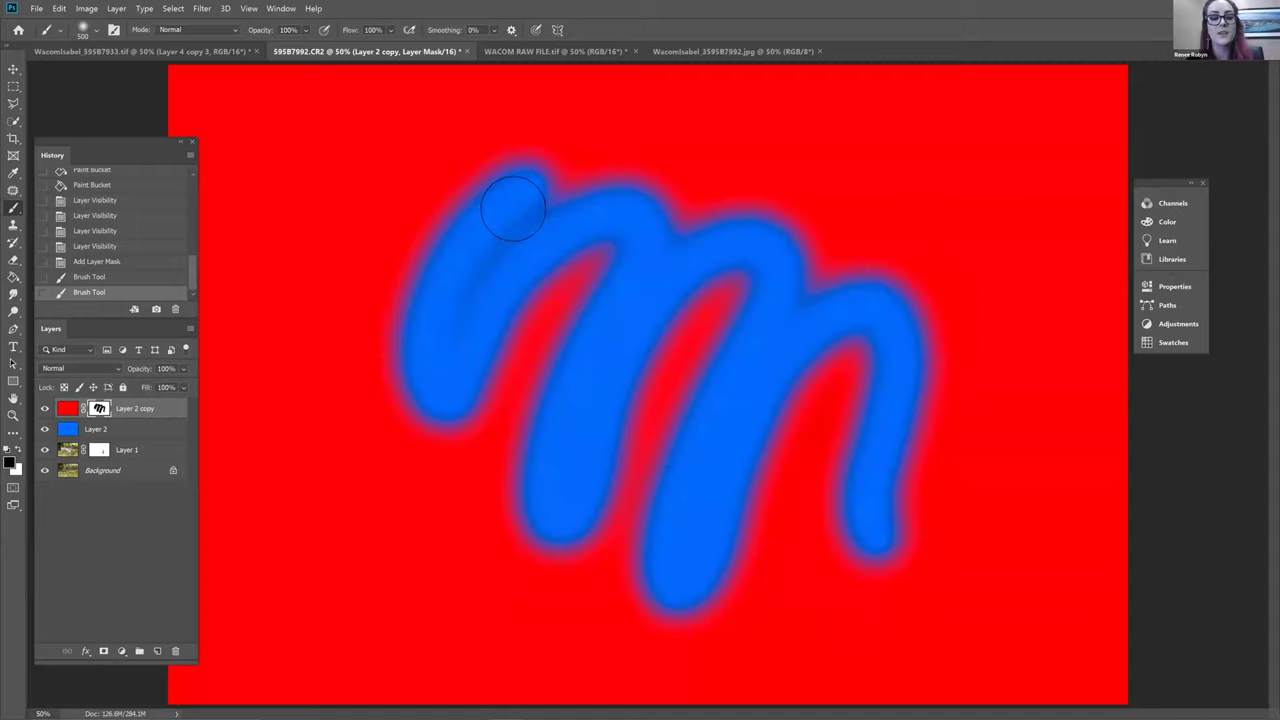
{"action": "key", "text": "x"}
{"action": "key", "text": "x"}
{"action": "key", "text": "x"}
{"action": "key", "text": "x"}
{"action": "key", "text": "x"}
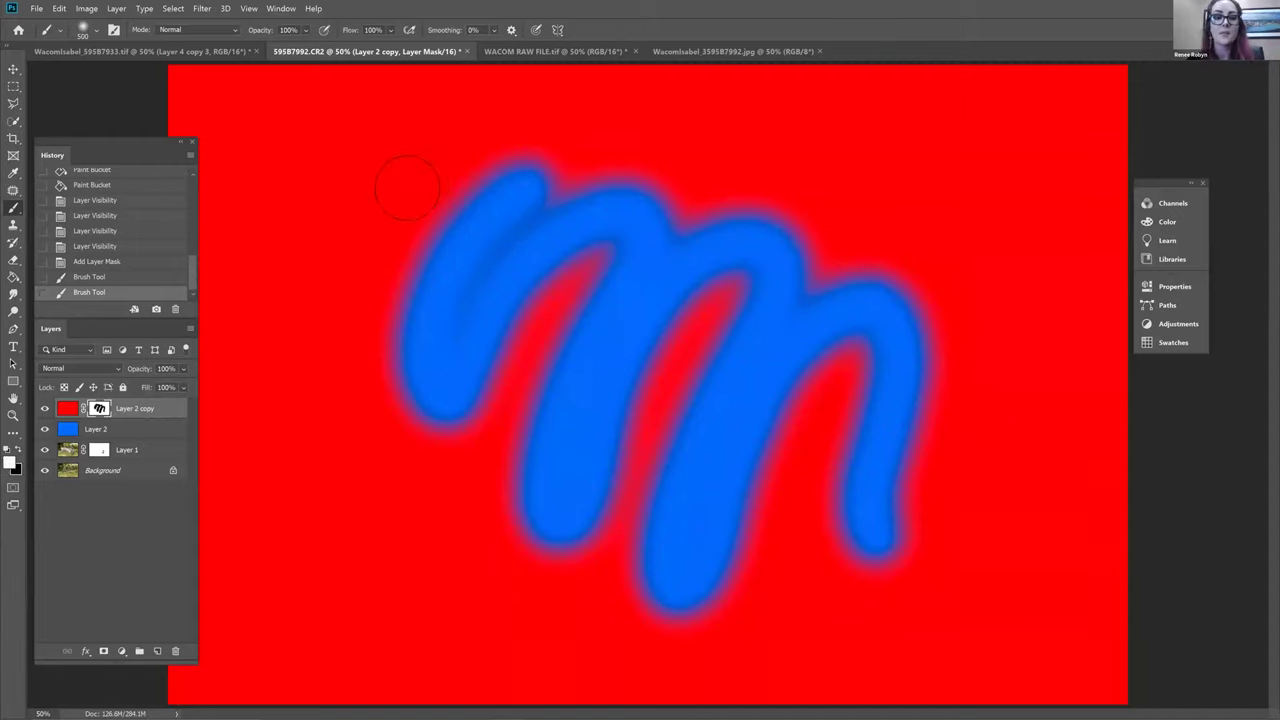
{"action": "left_click_drag", "start_coordinate": [510, 176], "coordinate": [457, 222]}
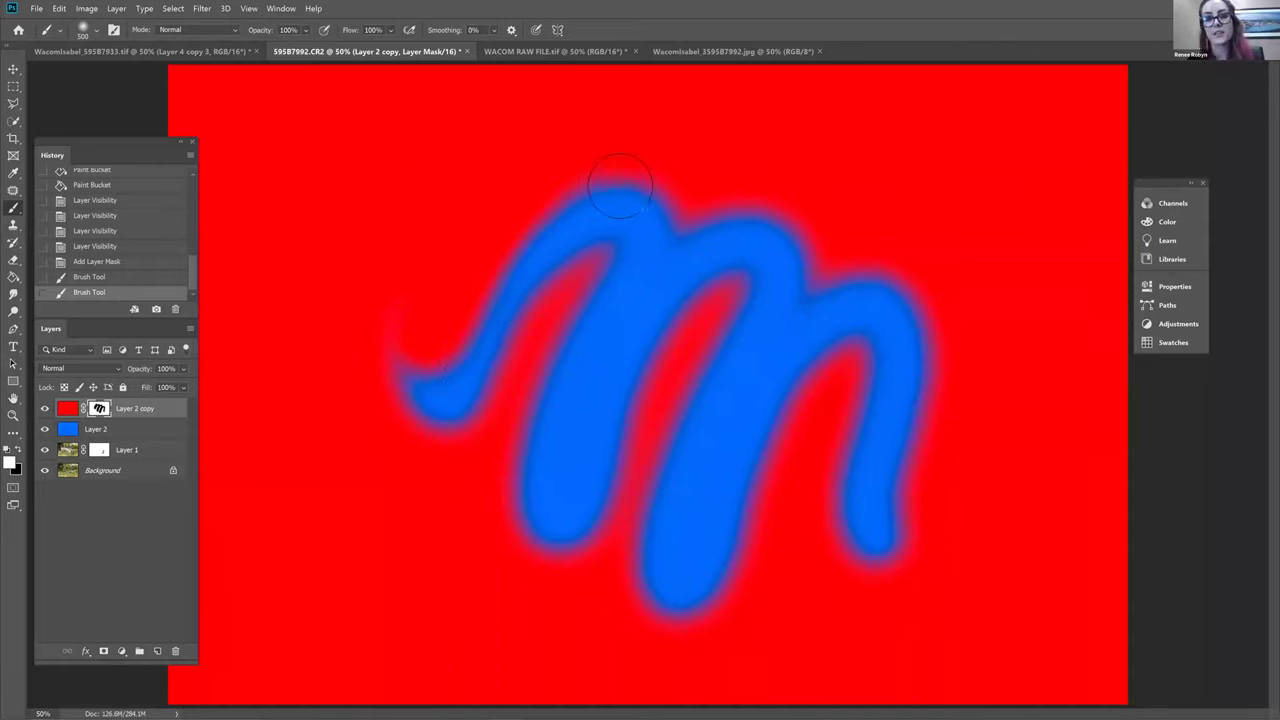
{"action": "left_click_drag", "start_coordinate": [650, 183], "coordinate": [415, 395]}
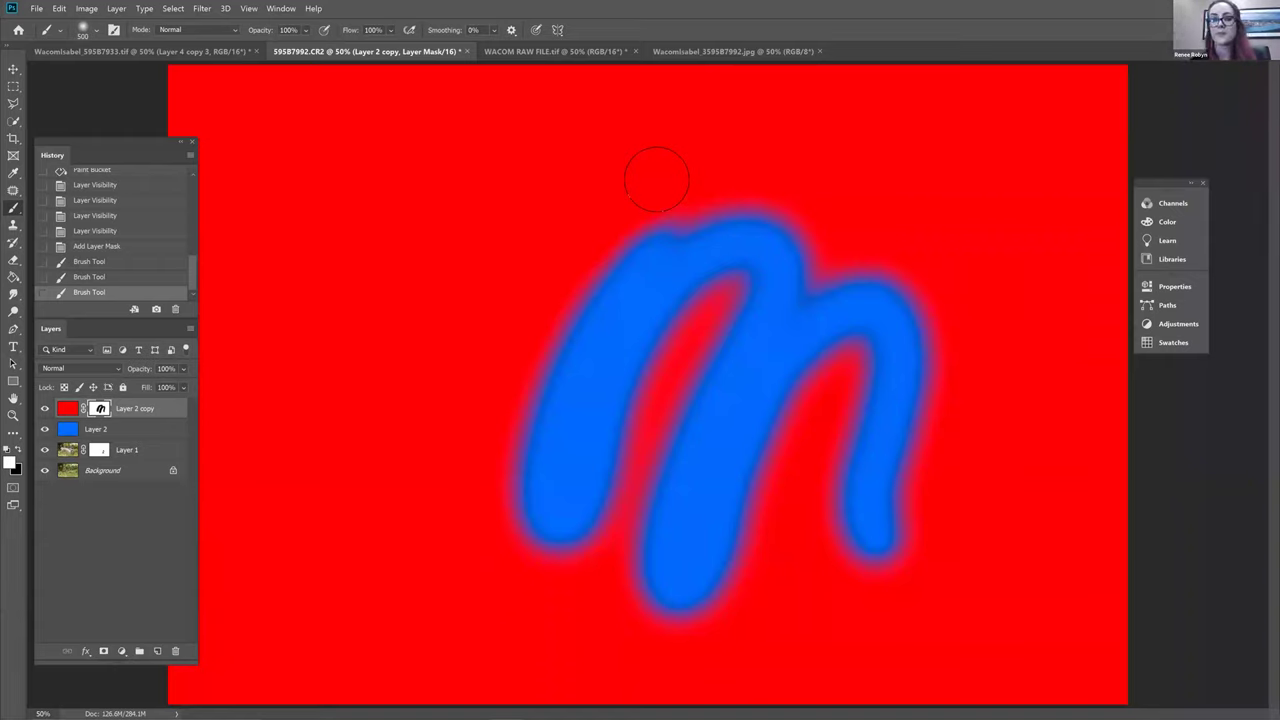
{"action": "mouse_move", "coordinate": [686, 194]}
{"action": "left_mouse_down"}
{"action": "mouse_move", "coordinate": [625, 195]}
{"action": "mouse_move", "coordinate": [674, 180]}
{"action": "left_mouse_up"}
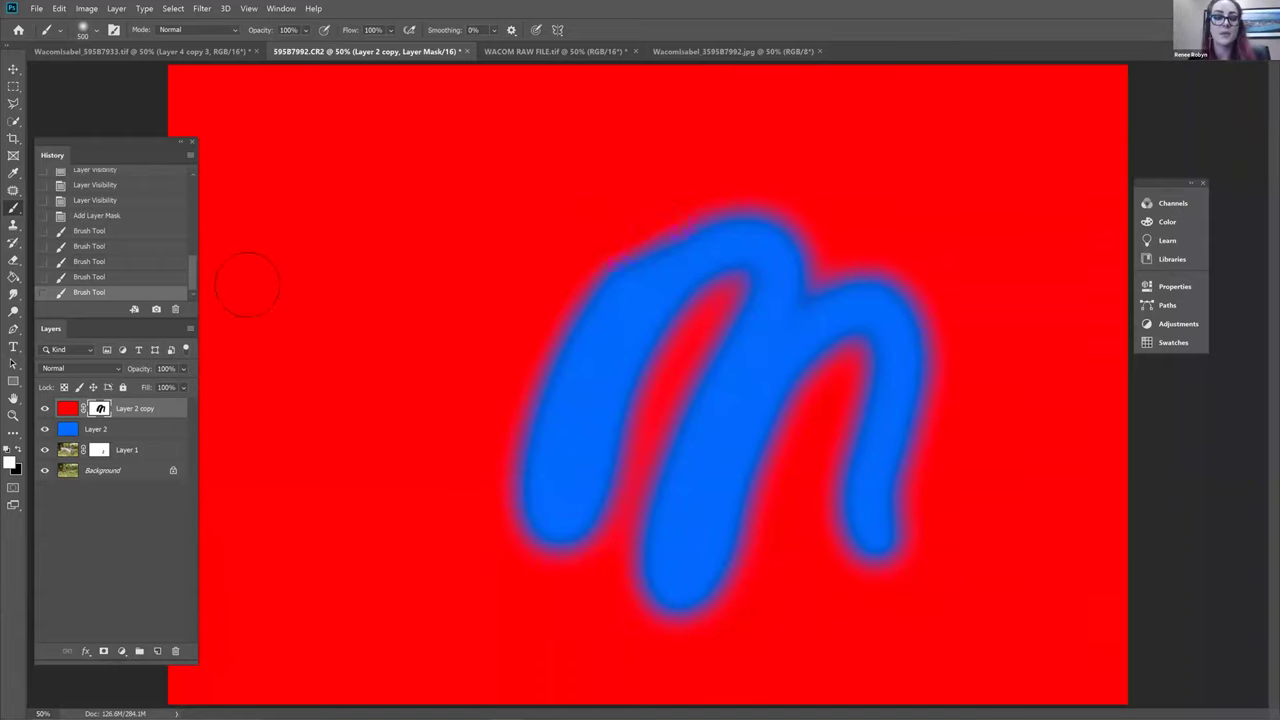
{"action": "left_click_drag", "start_coordinate": [44, 408], "coordinate": [44, 438]}
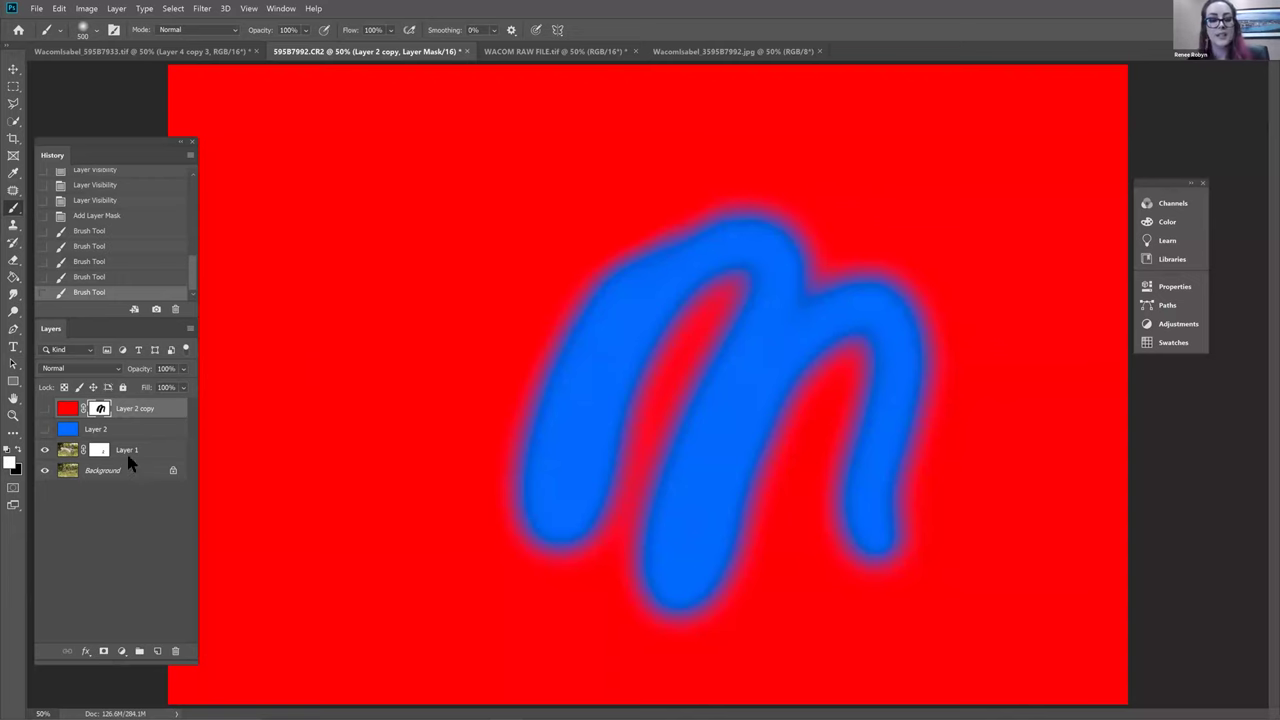
Select Layer 1, the floating woman layer, to compare its mask on and off
{"action": "left_click", "coordinate": [97, 451]}
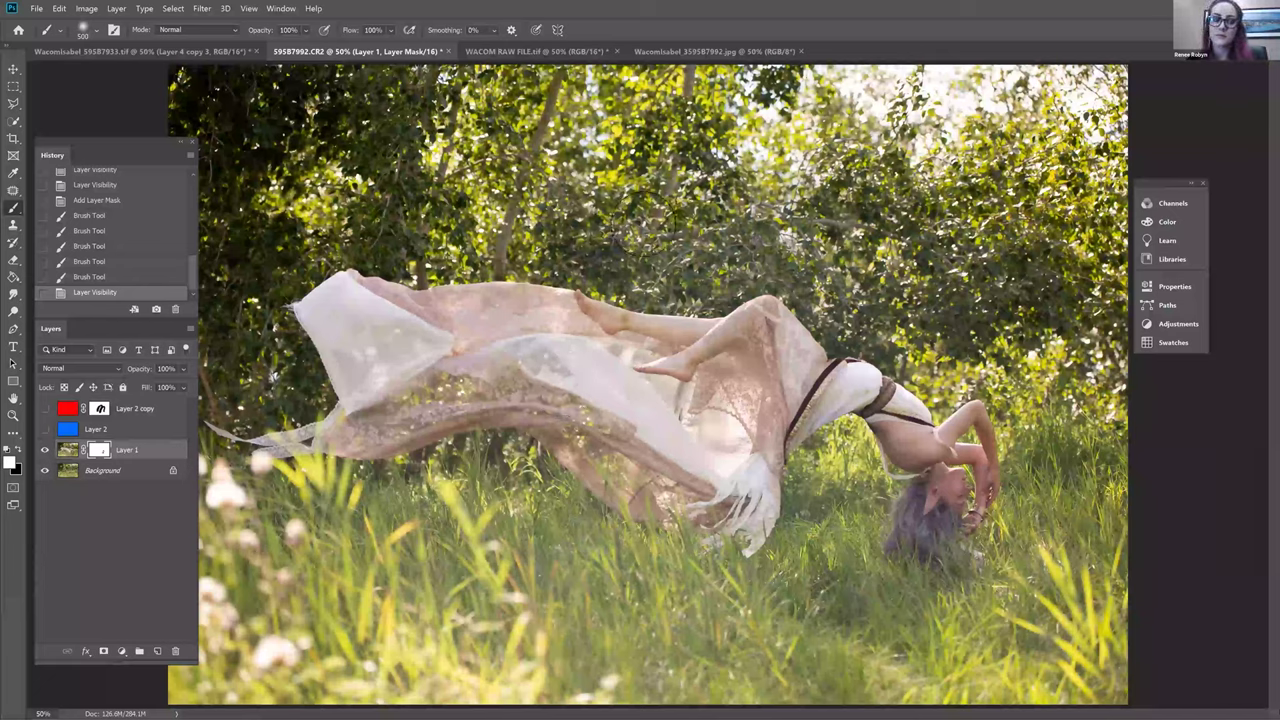
{"action": "scroll", "coordinate": [154, 229], "scroll_direction": "down", "scroll_amount": 1}
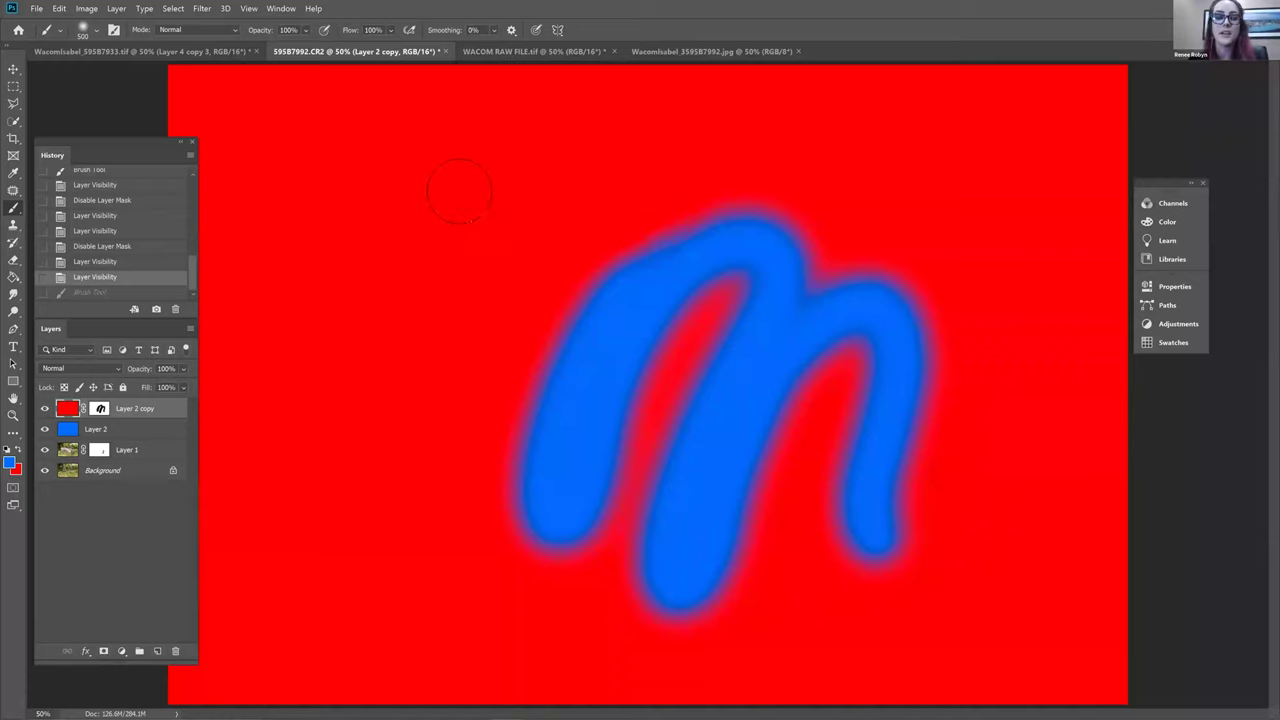
Turn off visibility for the red Layer 2 copy and the blue Layer 2
{"action": "left_click_drag", "start_coordinate": [44, 408], "coordinate": [44, 429]}
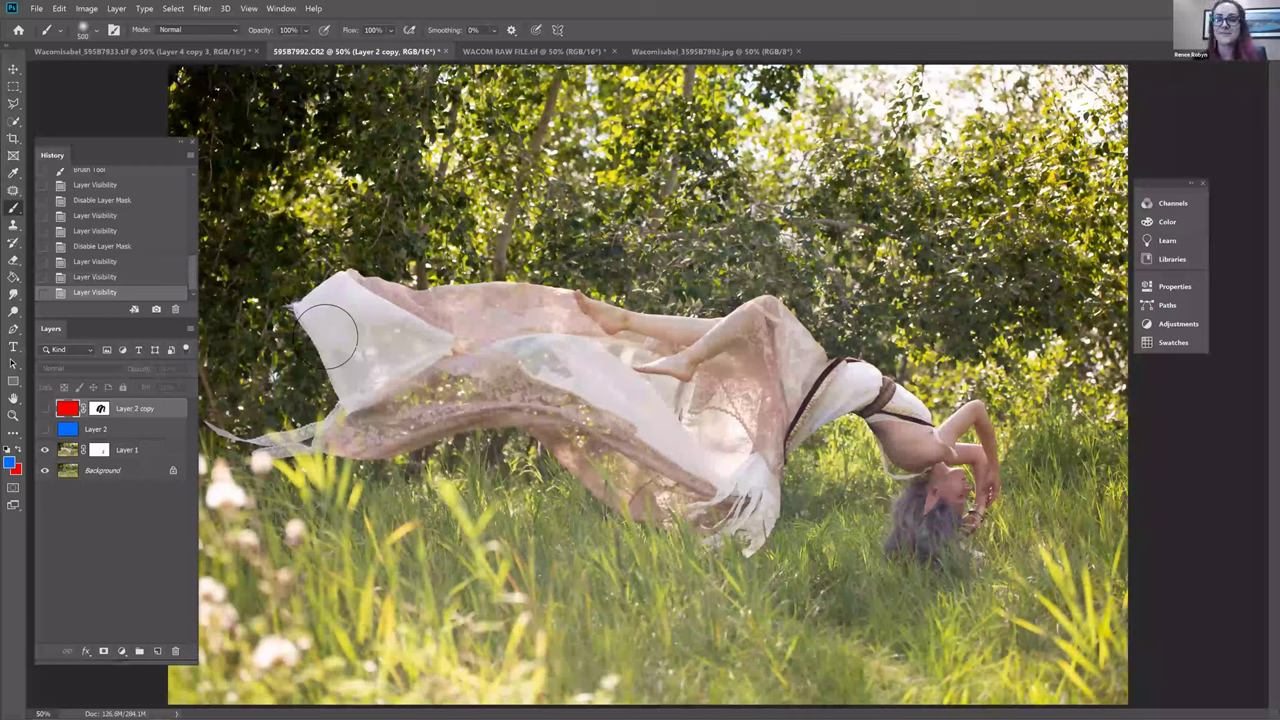
{"action": "key", "text": "Delete"}
{"action": "key", "text": "Delete"}
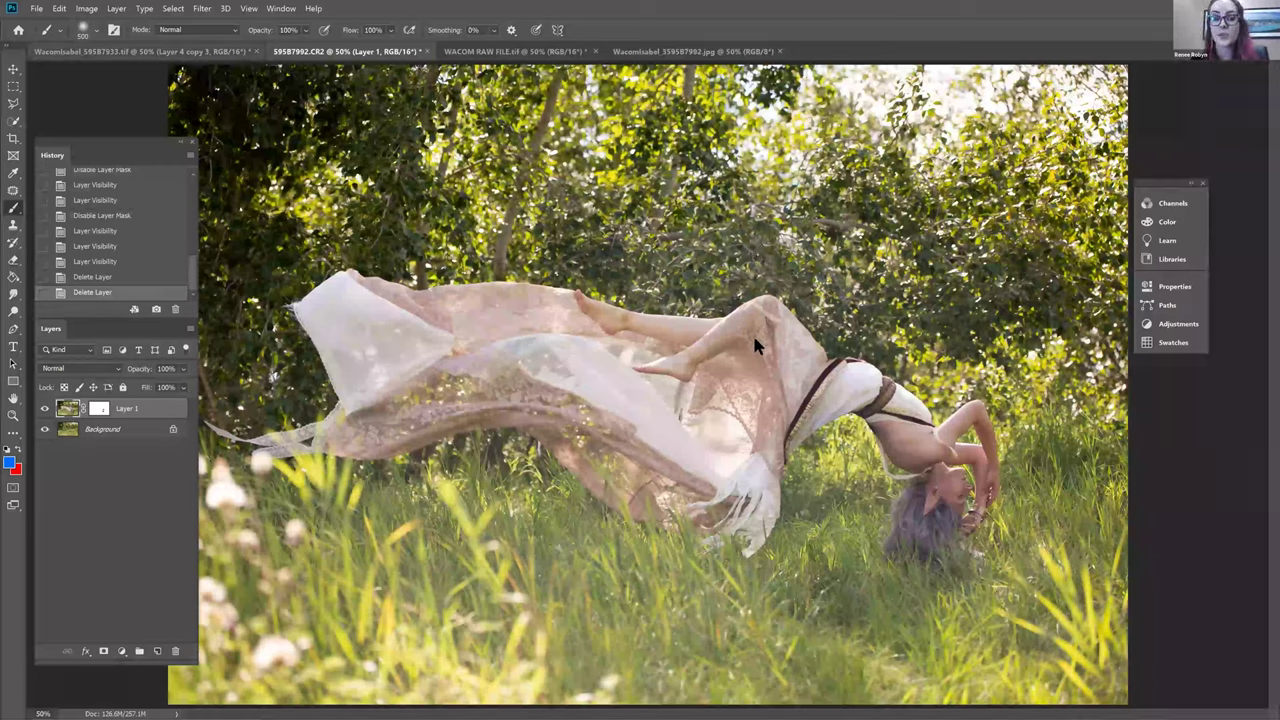
Open Keyboard Shortcuts and Menus for Tools and browse the Tool Panel Command assignments
{"action": "key", "text": "ctrl+alt+shift+k"}
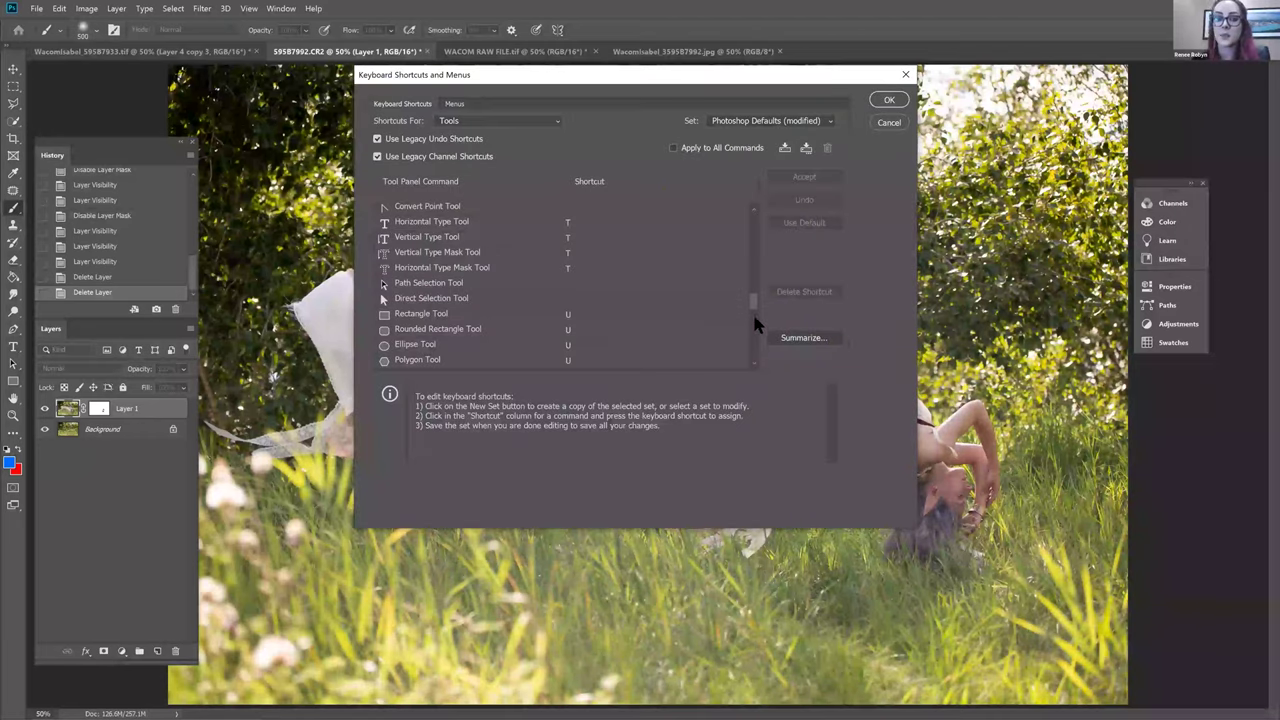
{"action": "scroll", "coordinate": [756, 312], "scroll_direction": "down", "scroll_amount": 10}
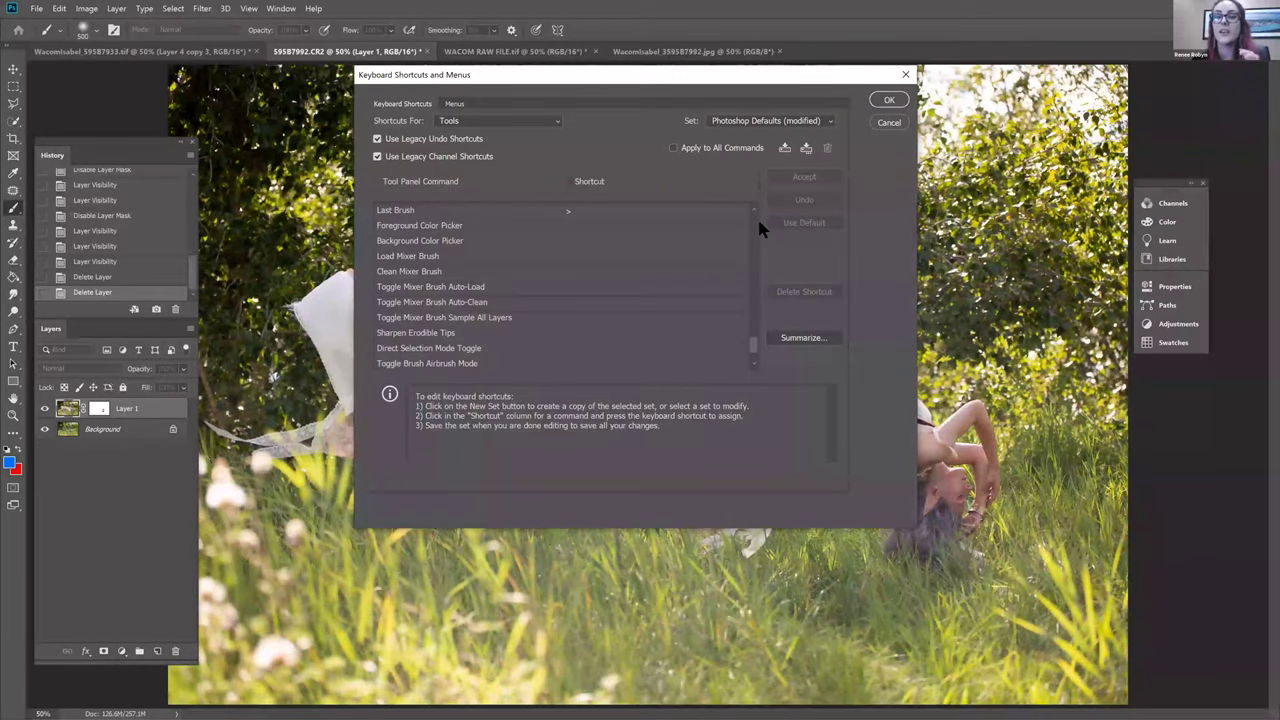
{"action": "scroll", "coordinate": [757, 216], "scroll_direction": "up", "scroll_amount": 5}
{"action": "scroll", "coordinate": [761, 216], "scroll_direction": "up", "scroll_amount": 10}
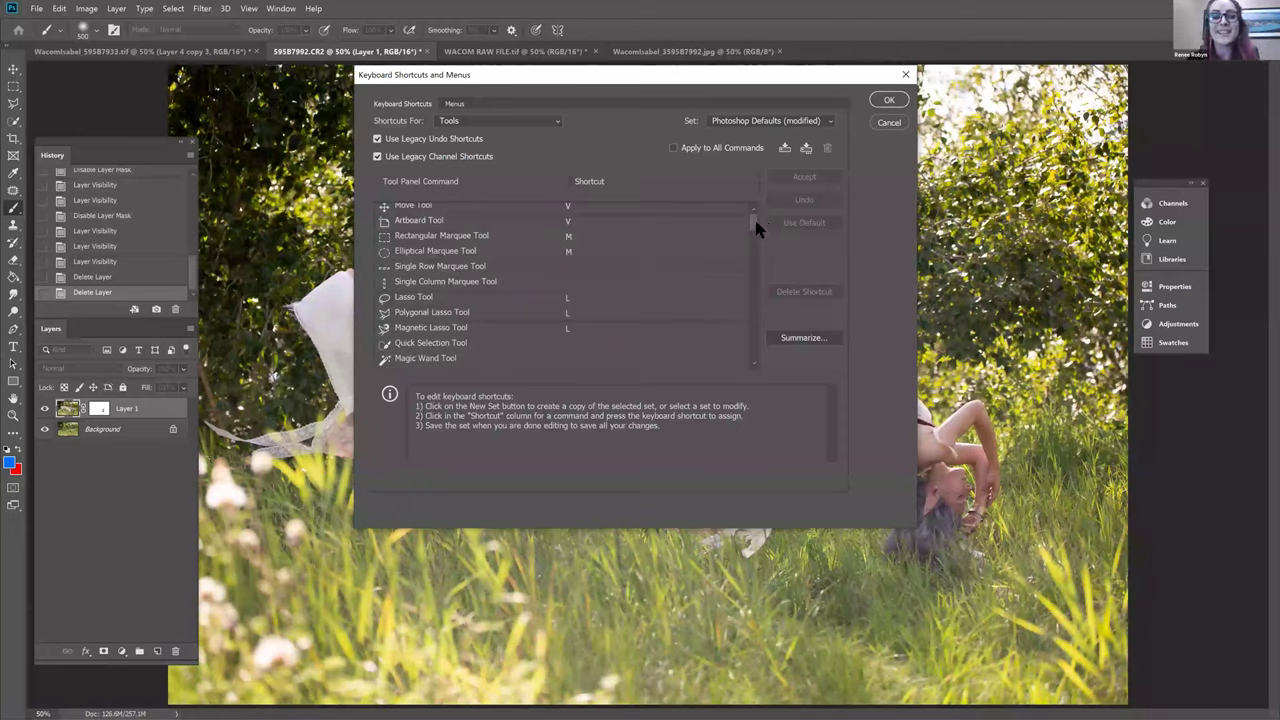
{"action": "scroll", "coordinate": [757, 229], "scroll_direction": "up", "scroll_amount": 1}
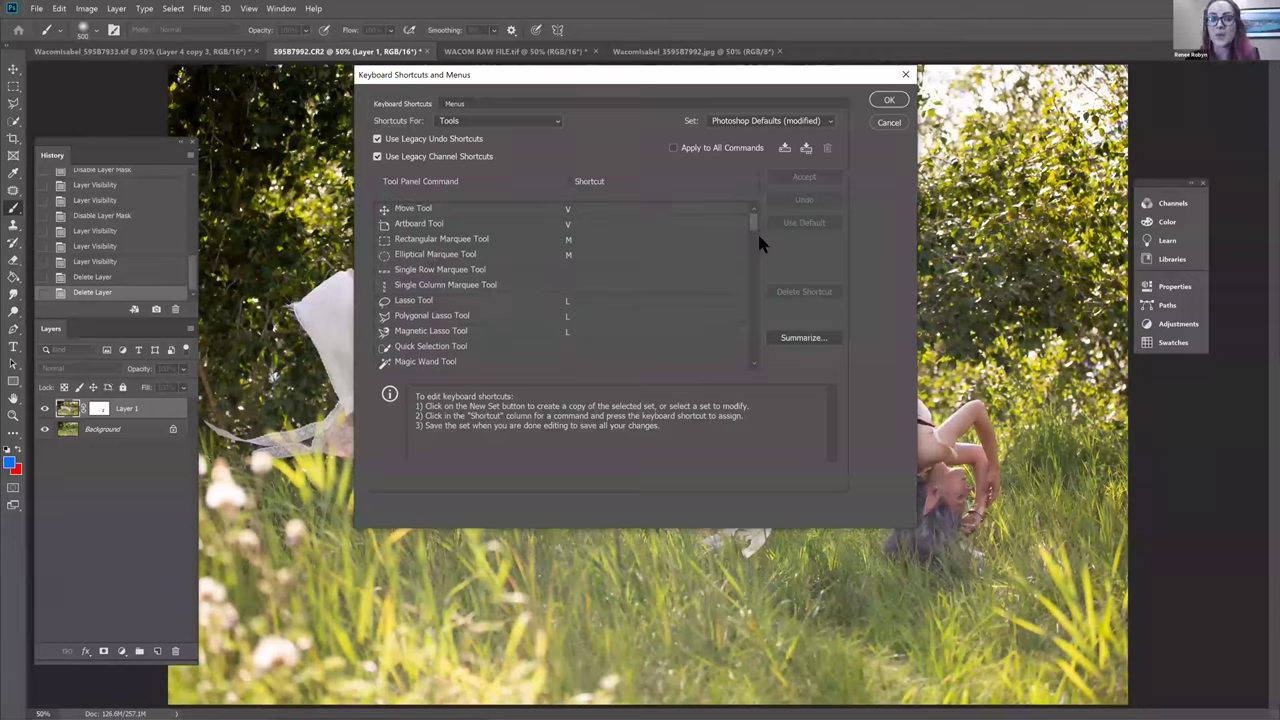
{"action": "scroll", "coordinate": [757, 205], "scroll_direction": "down", "scroll_amount": 3}
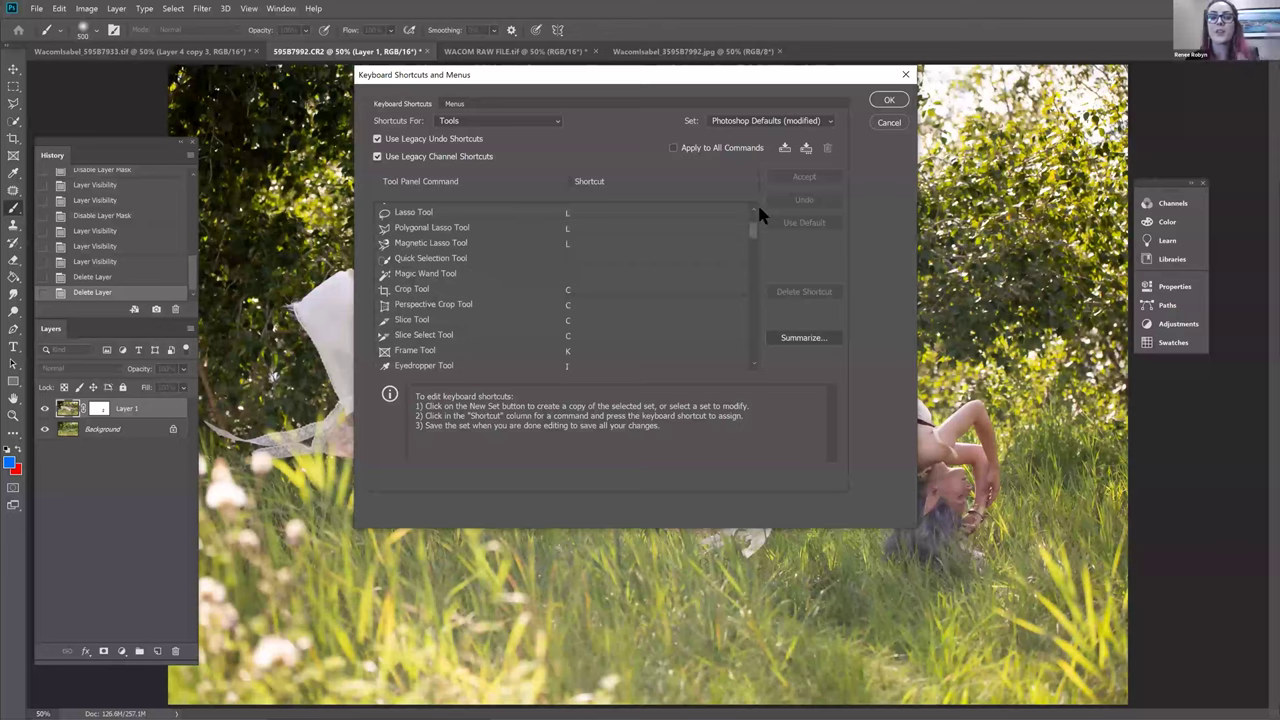
{"action": "scroll", "coordinate": [750, 212], "scroll_direction": "up", "scroll_amount": 3}
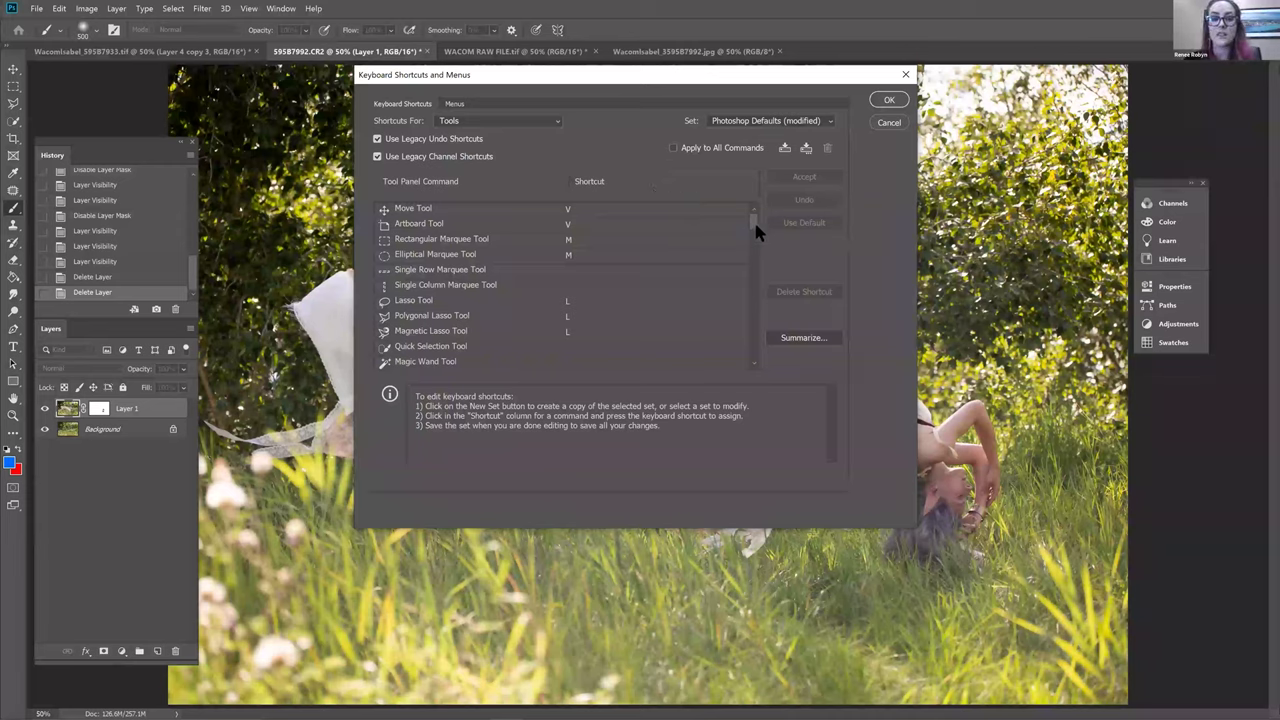
{"action": "scroll", "coordinate": [752, 223], "scroll_direction": "down", "scroll_amount": 2}
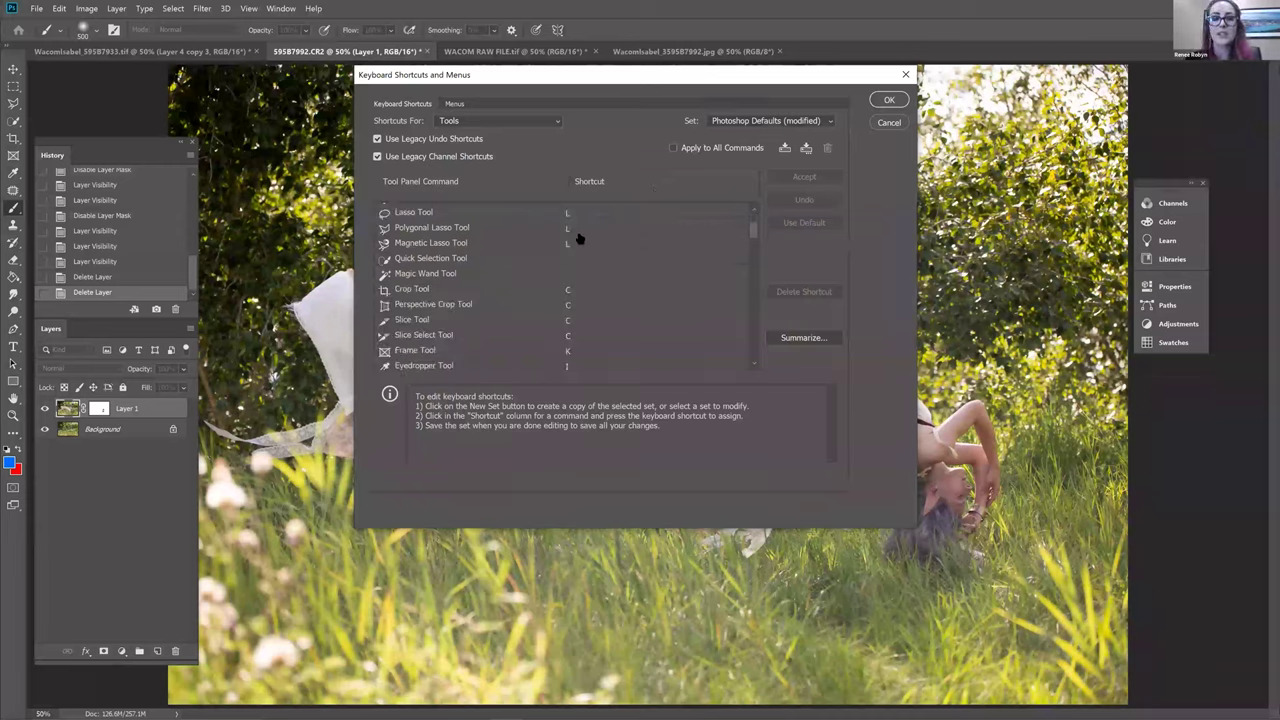
{"action": "scroll", "coordinate": [555, 275], "scroll_direction": "up", "scroll_amount": 1}
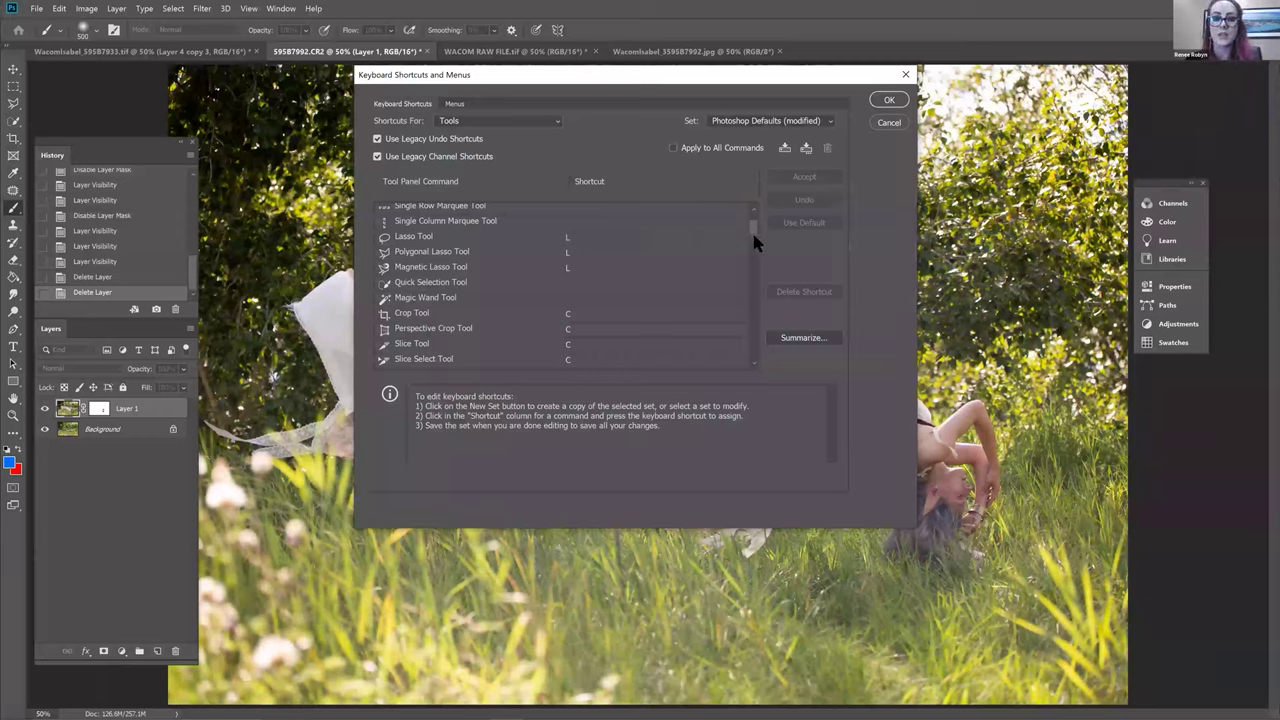
{"action": "scroll", "coordinate": [752, 232], "scroll_direction": "down", "scroll_amount": 3}
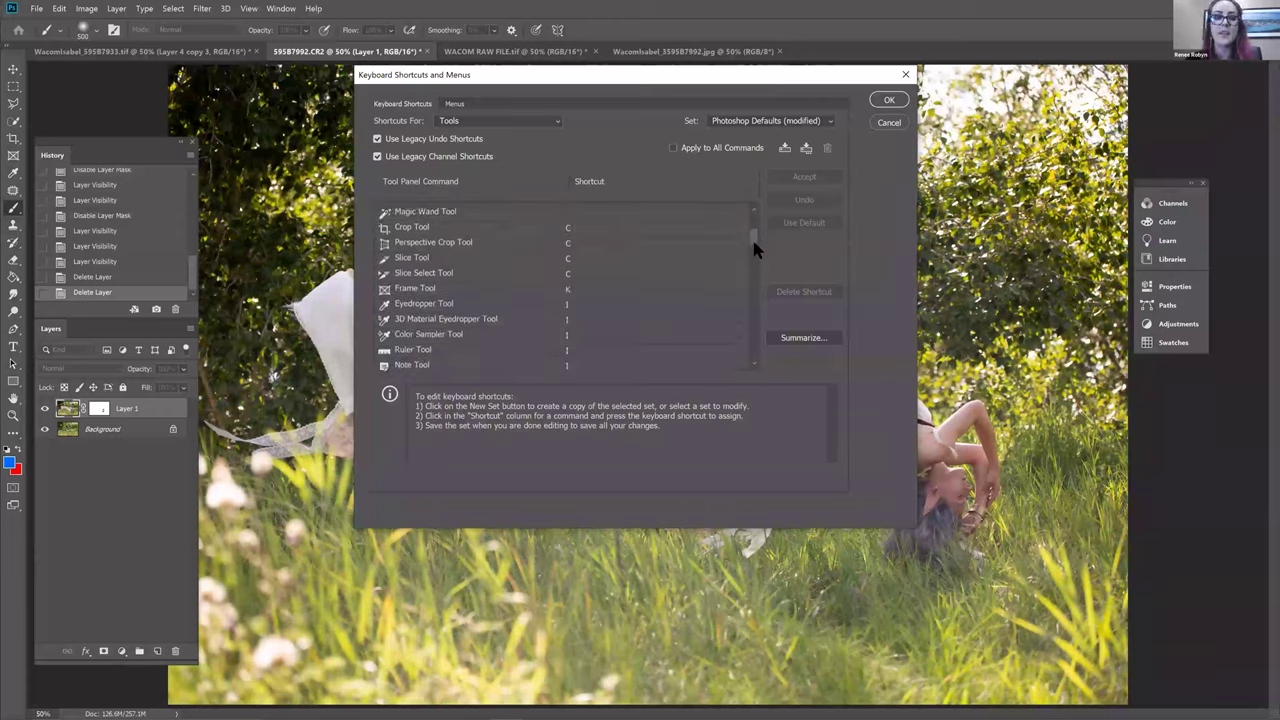
{"action": "scroll", "coordinate": [754, 246], "scroll_direction": "down", "scroll_amount": 4}
{"action": "scroll", "coordinate": [752, 246], "scroll_direction": "down", "scroll_amount": 4}
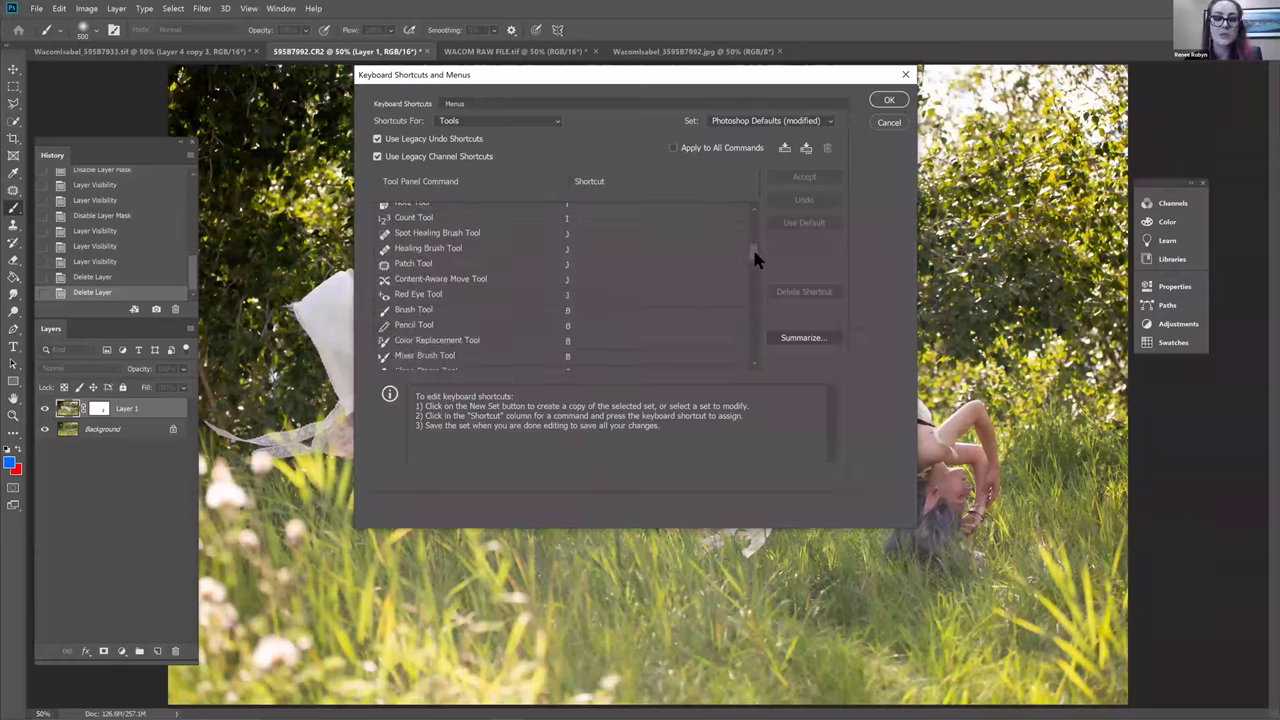
{"action": "scroll", "coordinate": [750, 250], "scroll_direction": "down", "scroll_amount": 1}
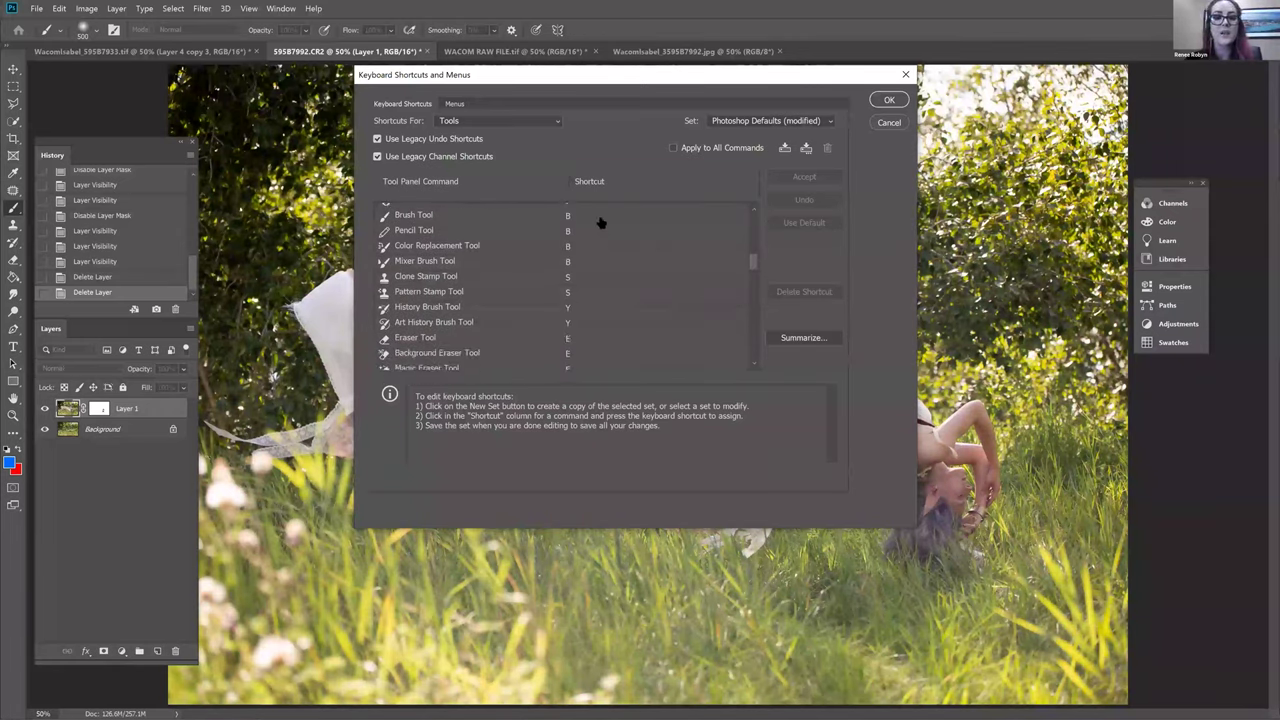
{"action": "scroll", "coordinate": [754, 256], "scroll_direction": "up", "scroll_amount": 2}
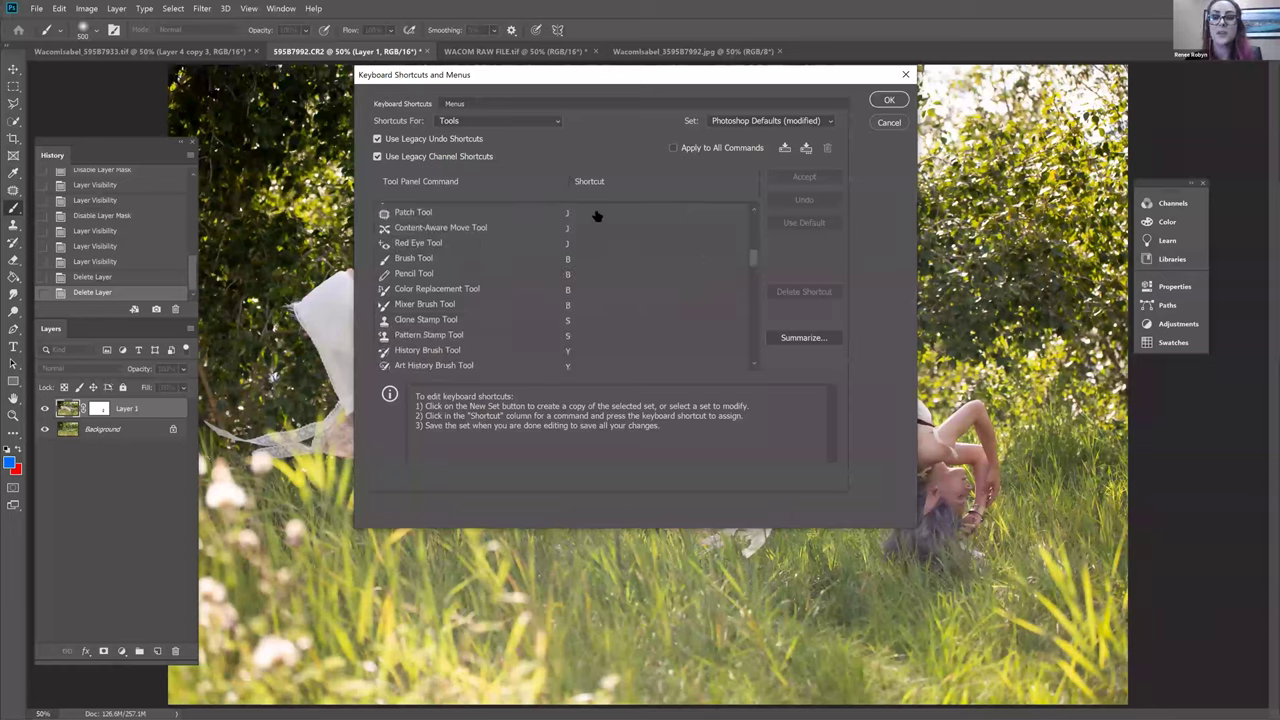
{"action": "scroll", "coordinate": [631, 246], "scroll_direction": "down", "scroll_amount": 1}
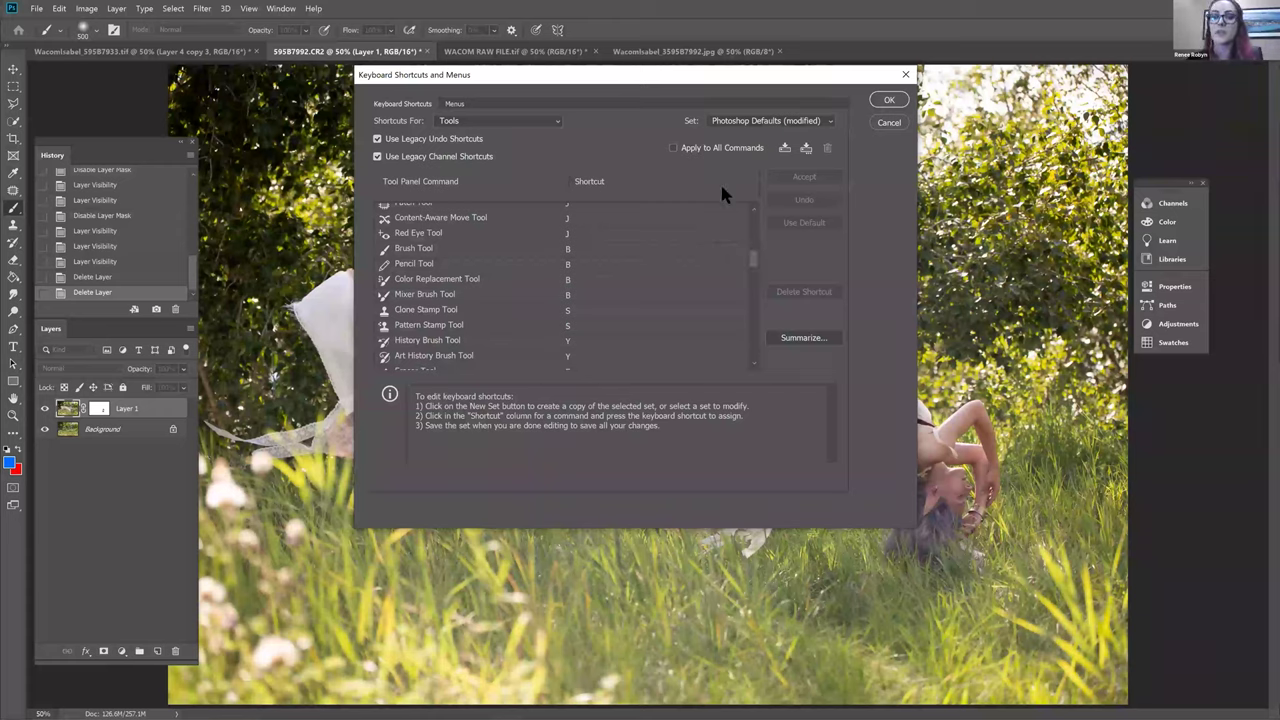
{"action": "left_click_drag", "start_coordinate": [757, 258], "coordinate": [756, 275]}
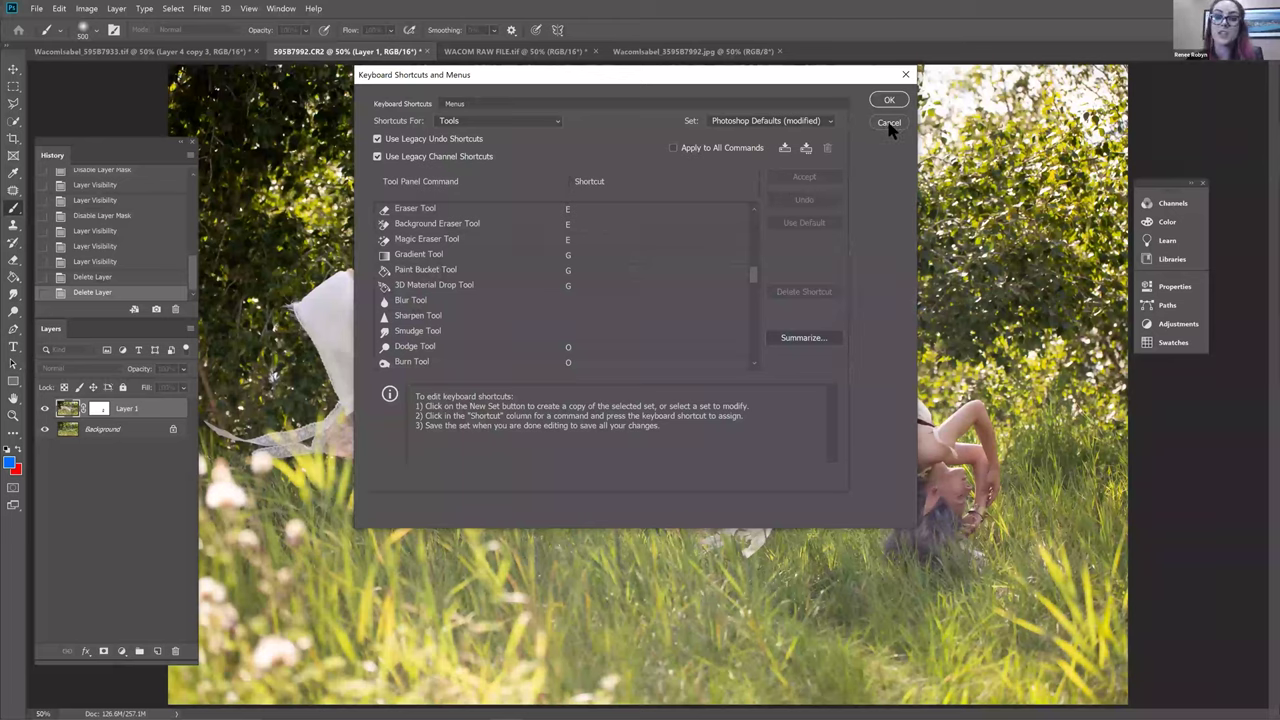
{"action": "left_click_drag", "start_coordinate": [752, 281], "coordinate": [760, 222]}
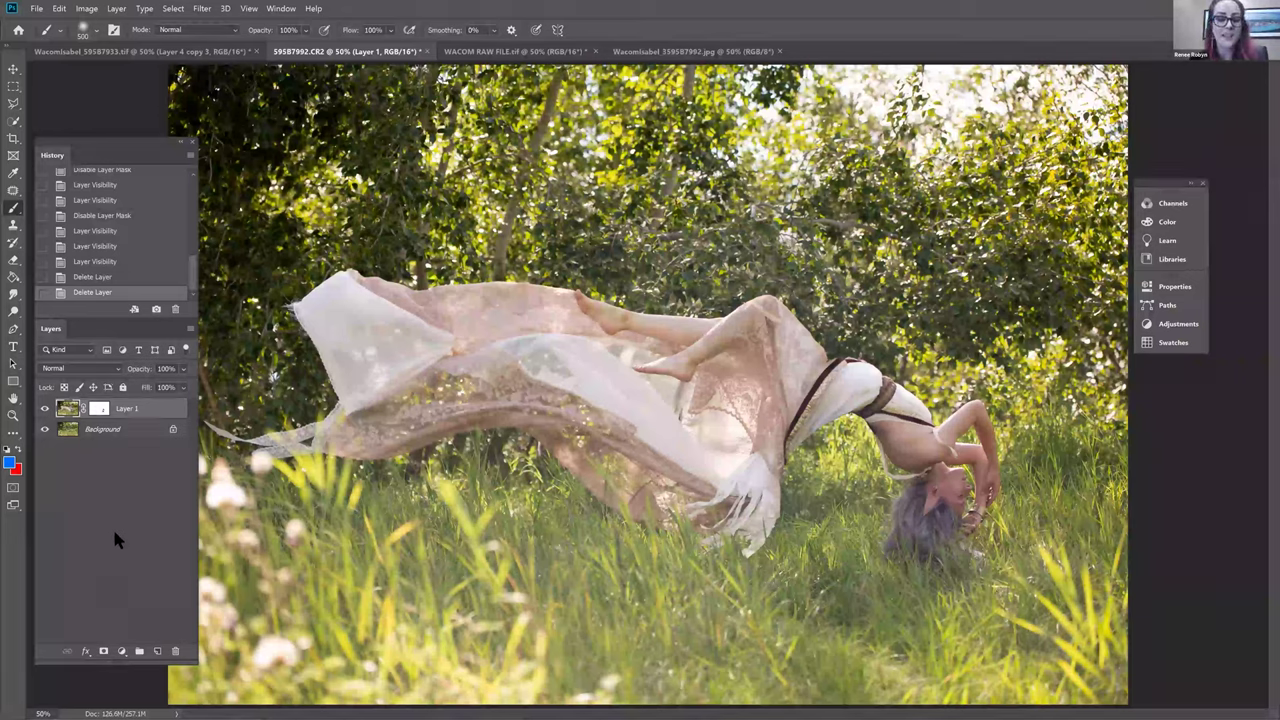
Add a trial Hue/Saturation adjustment layer and move the Properties panel into its own floating group
{"action": "left_click", "coordinate": [121, 651]}
{"action": "left_click", "coordinate": [150, 526]}
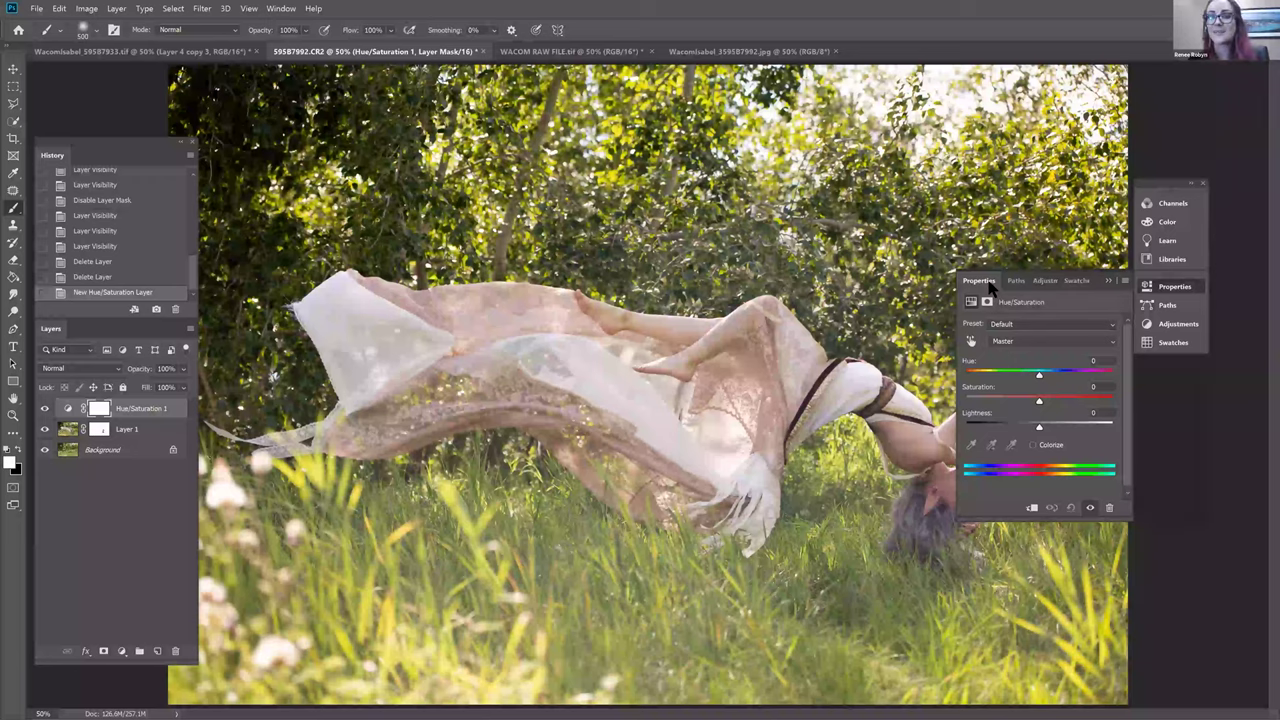
{"action": "mouse_move", "coordinate": [989, 286]}
{"action": "left_mouse_down"}
{"action": "mouse_move", "coordinate": [986, 275]}
{"action": "mouse_move", "coordinate": [990, 286]}
{"action": "left_mouse_up"}
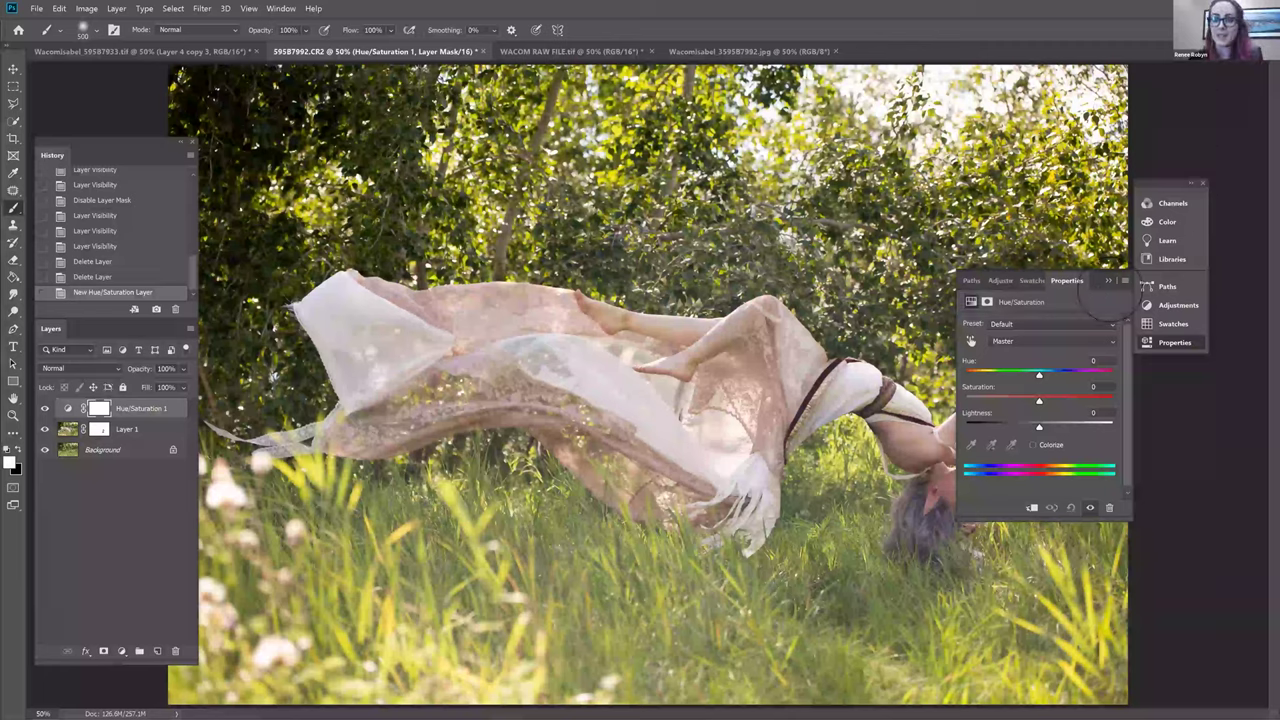
{"action": "left_click_drag", "start_coordinate": [1098, 289], "coordinate": [1205, 391]}
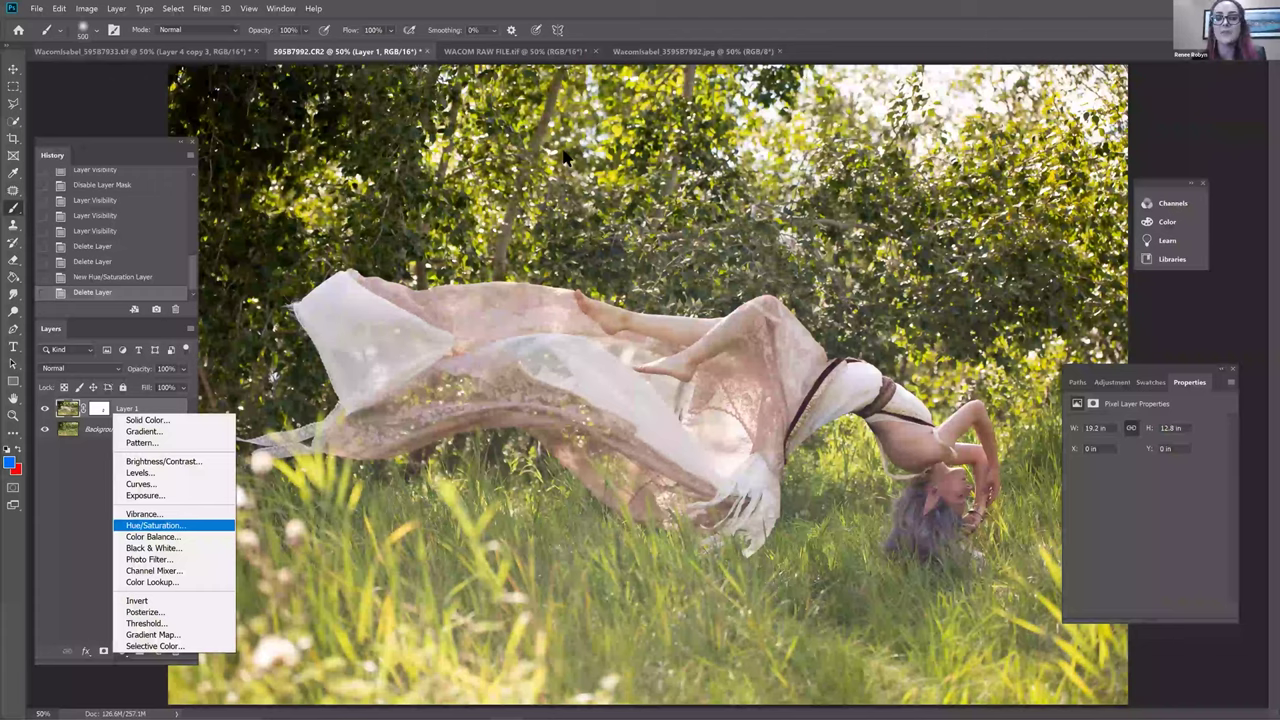
{"action": "left_click", "coordinate": [816, 104]}
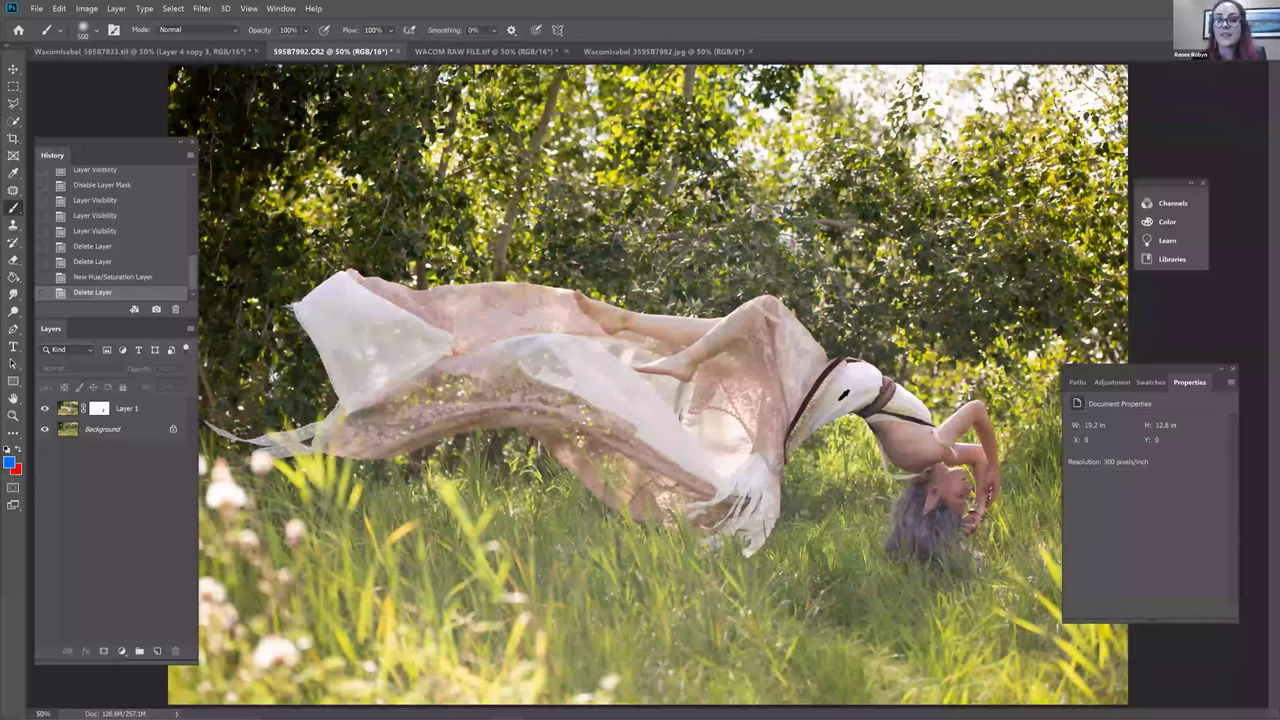
{"action": "key", "text": "ctrl+u"}
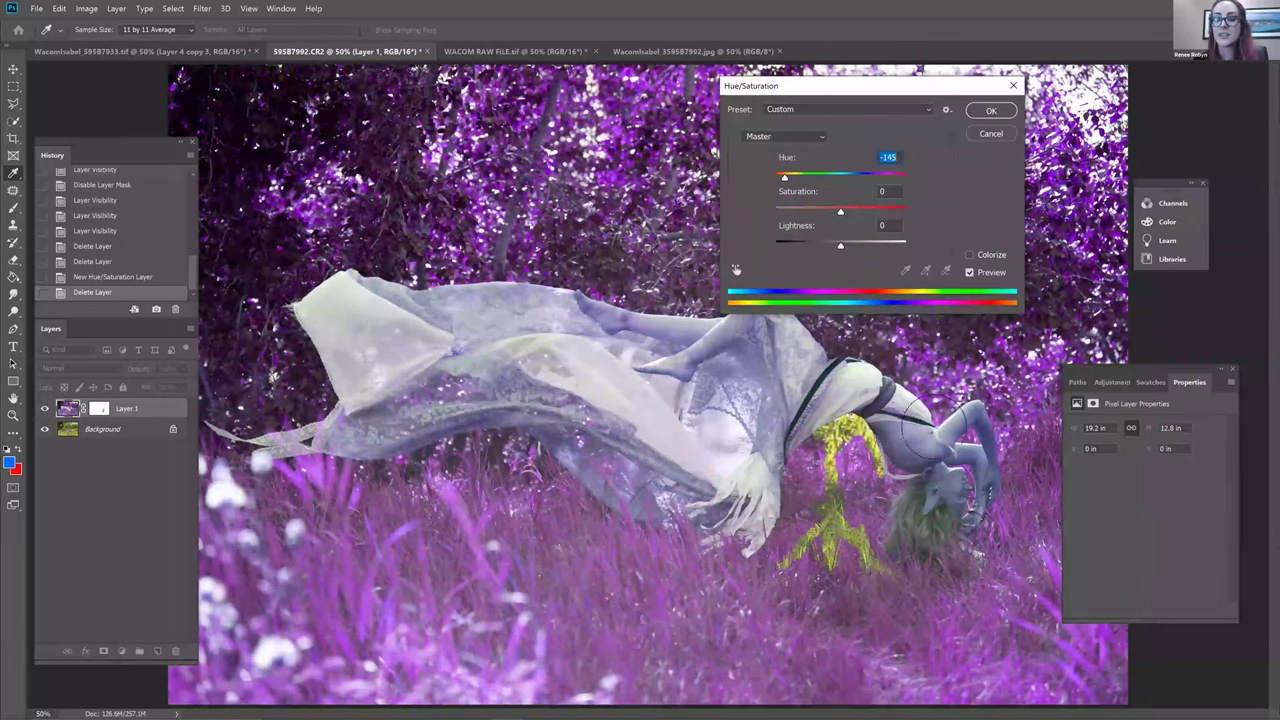
{"action": "key", "text": "Escape"}
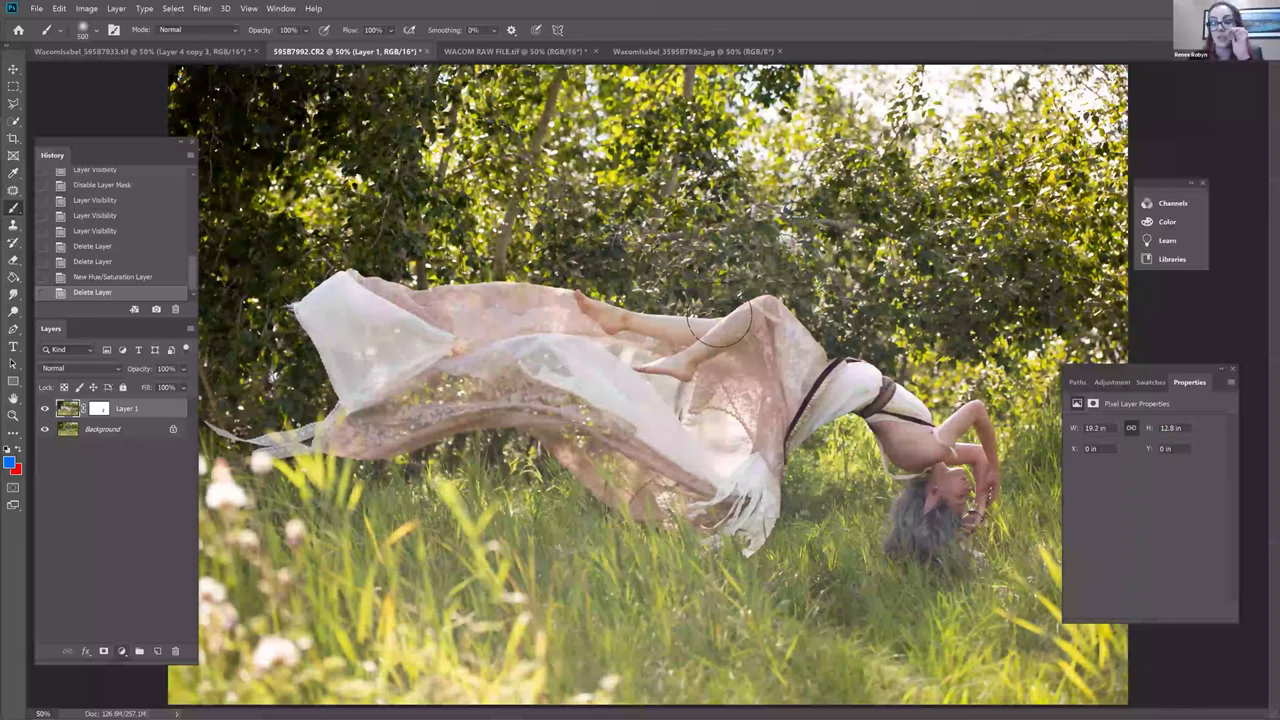
Add a Hue/Saturation layer at hue -144, masking out the woman's head, torso, legs and dress
{"action": "key", "text": "ctrl+u"}
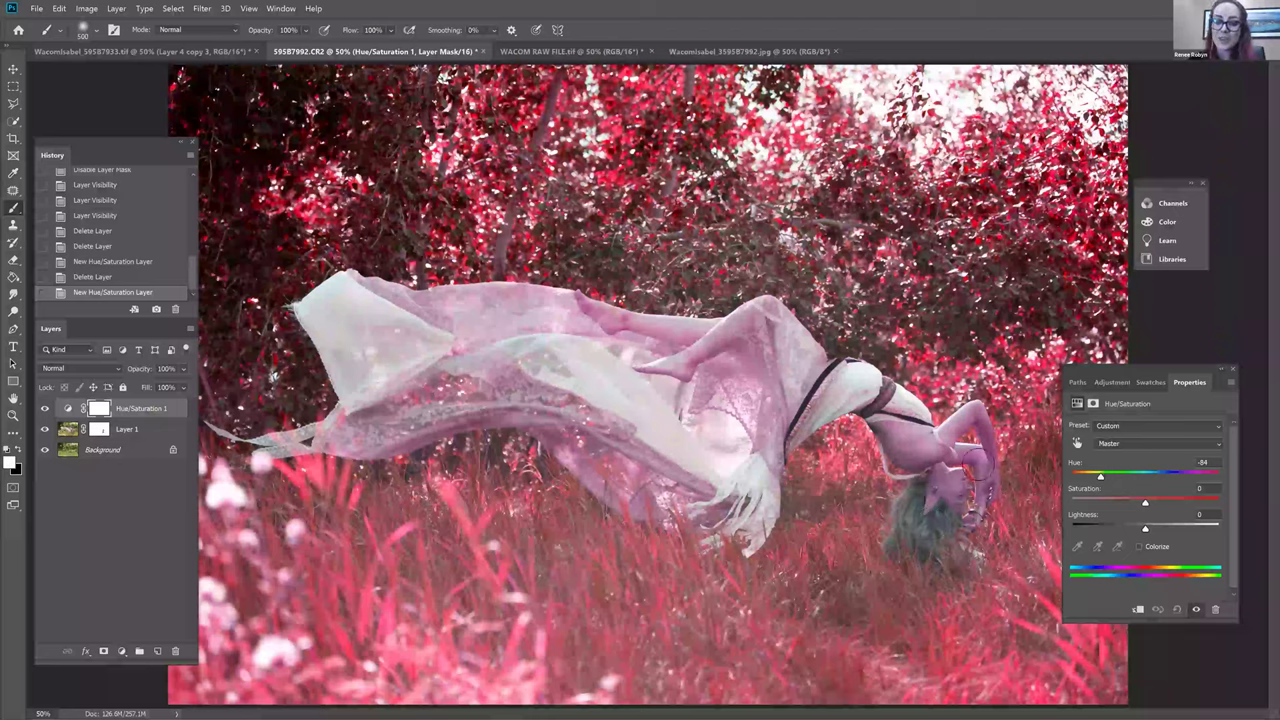
{"action": "key", "text": "shift+Down"}
{"action": "key", "text": "shift+Down"}
{"action": "key", "text": "shift+Down"}
{"action": "key", "text": "shift+Down"}
{"action": "key", "text": "shift+Down"}
{"action": "key", "text": "shift+Down"}
{"action": "key", "text": "shift+Down"}
{"action": "key", "text": "shift+Down"}
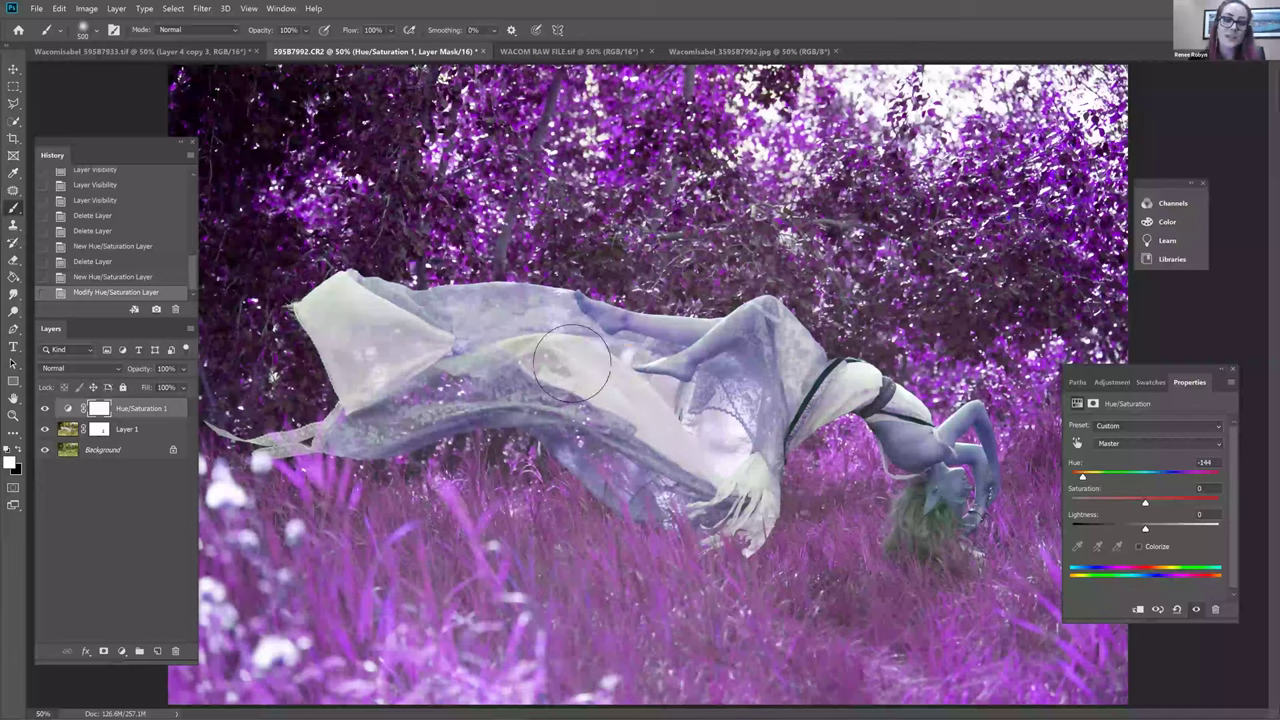
{"action": "left_click_drag", "start_coordinate": [602, 370], "coordinate": [950, 430]}
{"action": "left_click_drag", "start_coordinate": [432, 362], "coordinate": [740, 410]}
{"action": "left_click_drag", "start_coordinate": [400, 400], "coordinate": [538, 398]}
{"action": "mouse_move", "coordinate": [650, 440]}
{"action": "left_mouse_down"}
{"action": "mouse_move", "coordinate": [667, 486]}
{"action": "mouse_move", "coordinate": [772, 394]}
{"action": "mouse_move", "coordinate": [743, 405]}
{"action": "left_mouse_up"}
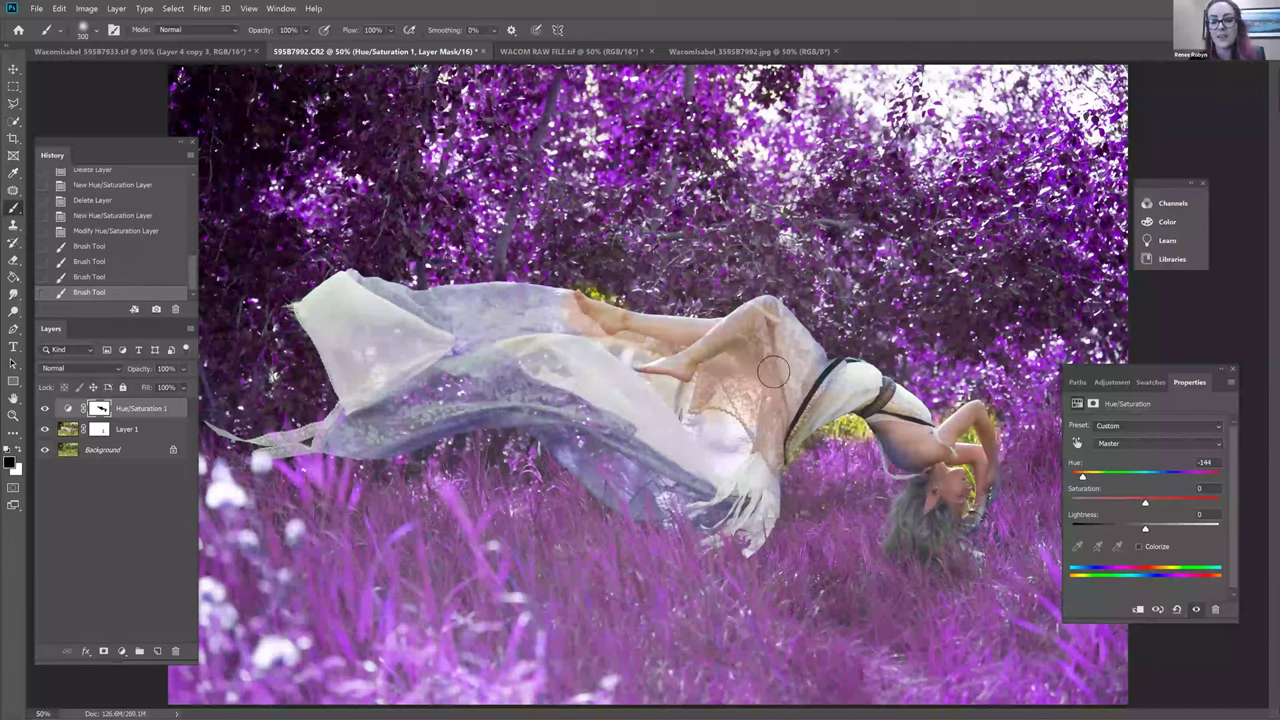
{"action": "left_click_drag", "start_coordinate": [405, 395], "coordinate": [480, 335]}
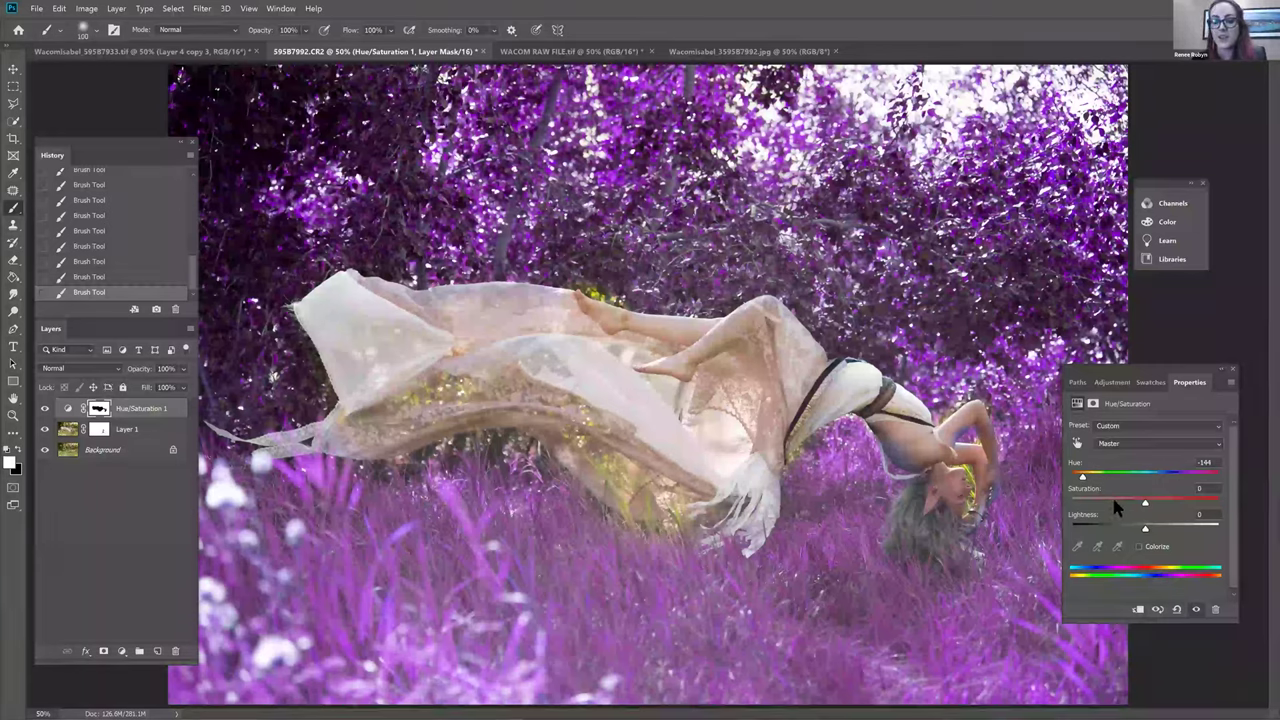
Try shifting the hue toward blue and lightness to +12, then reset lightness to 0
{"action": "left_click_drag", "start_coordinate": [1082, 476], "coordinate": [1209, 476]}
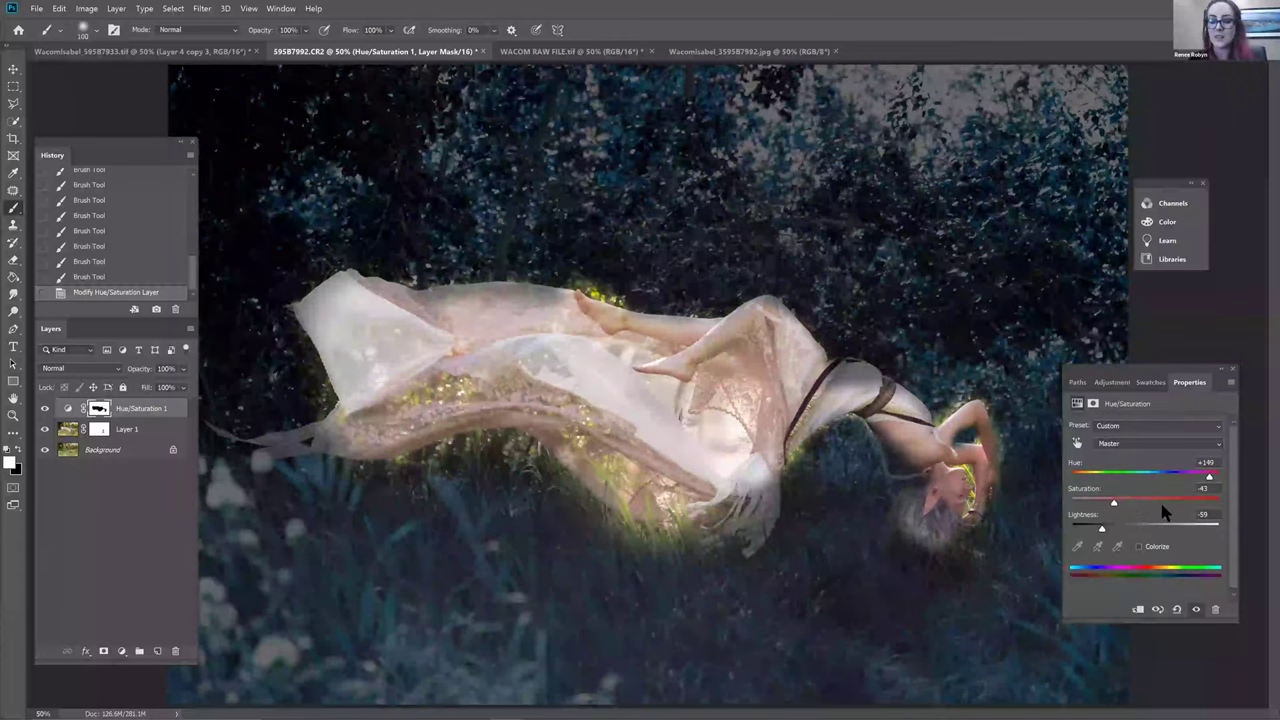
{"action": "left_click", "coordinate": [1153, 524]}
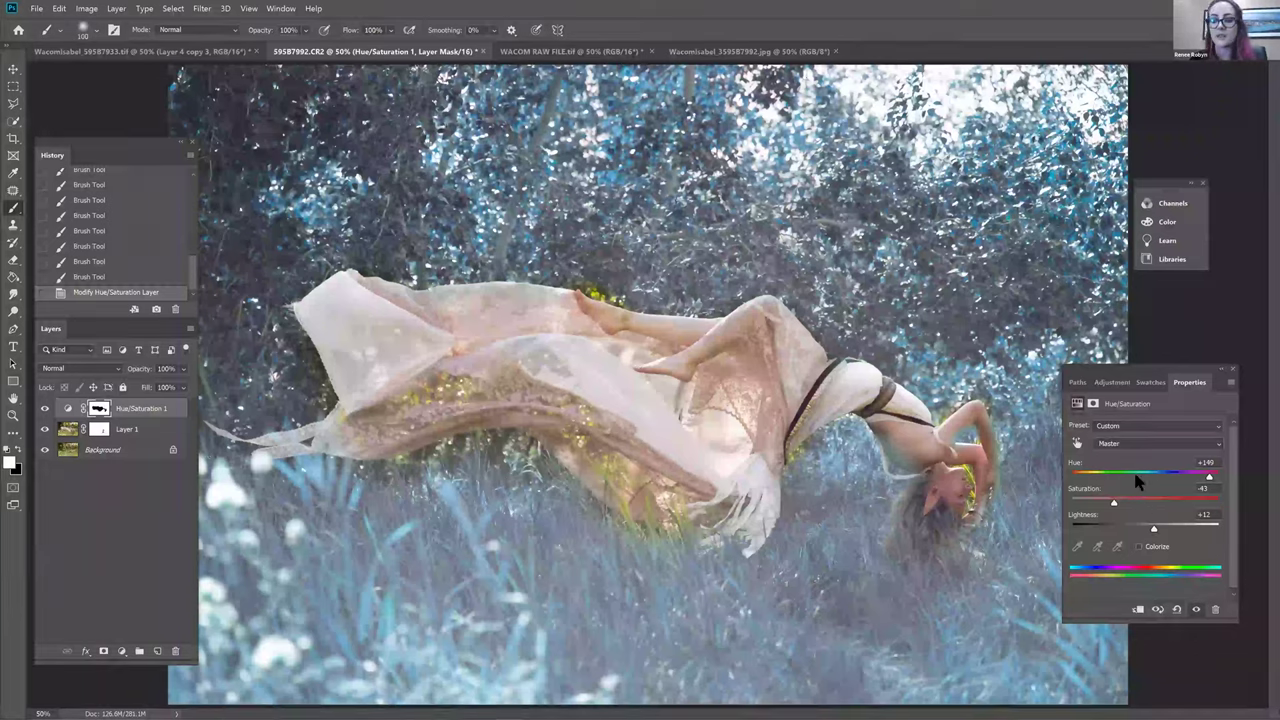
{"action": "left_click", "coordinate": [1145, 524]}
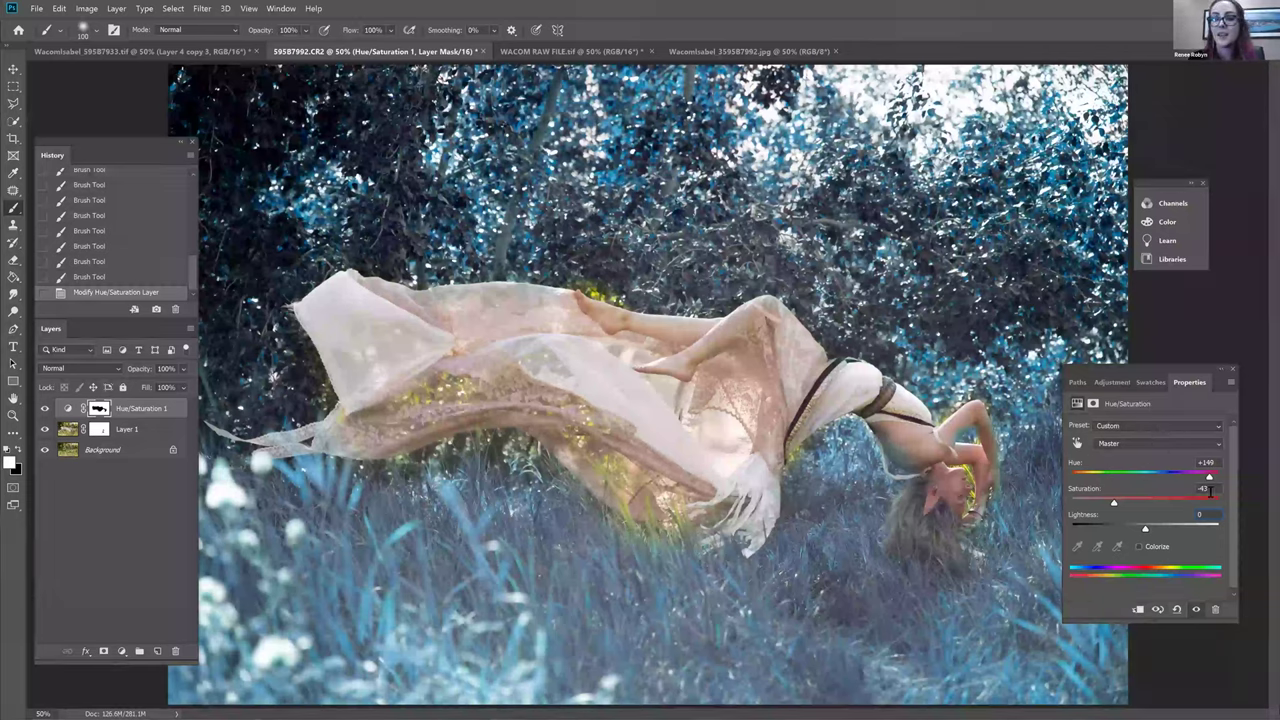
{"action": "scroll", "coordinate": [1200, 490], "scroll_direction": "up", "scroll_amount": 5}
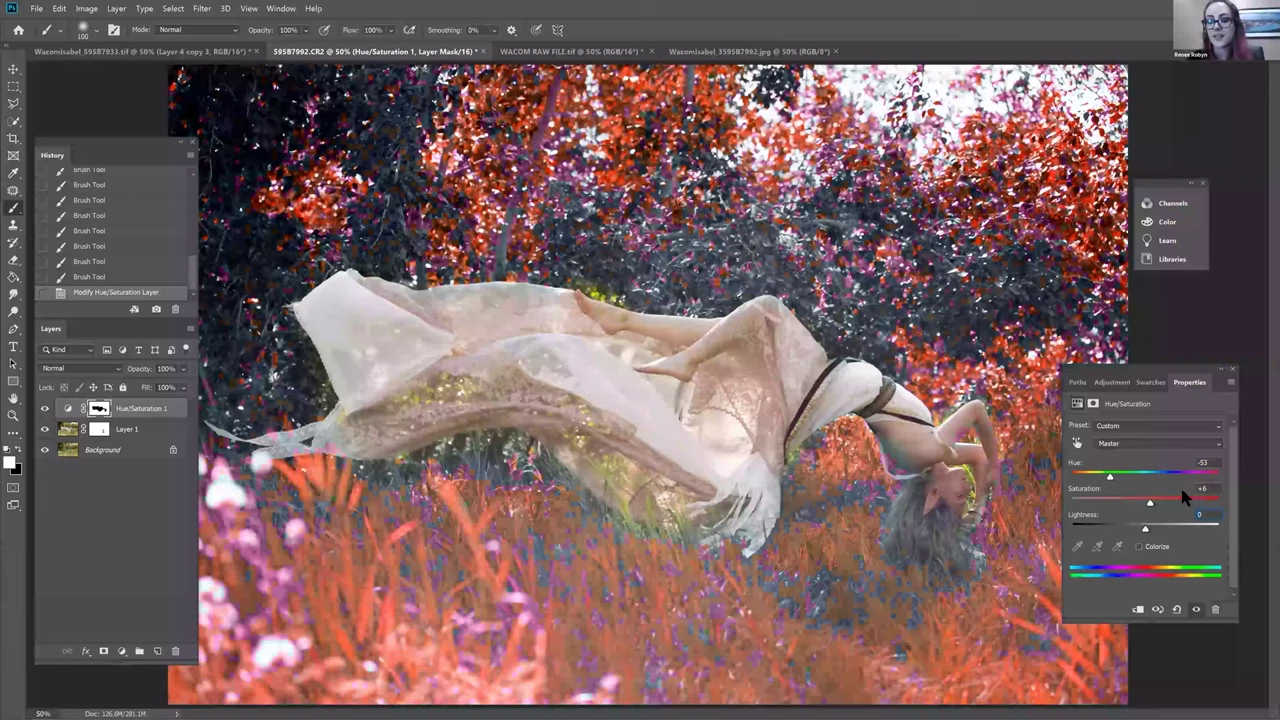
{"action": "scroll", "coordinate": [1213, 478], "scroll_direction": "down", "scroll_amount": 5}
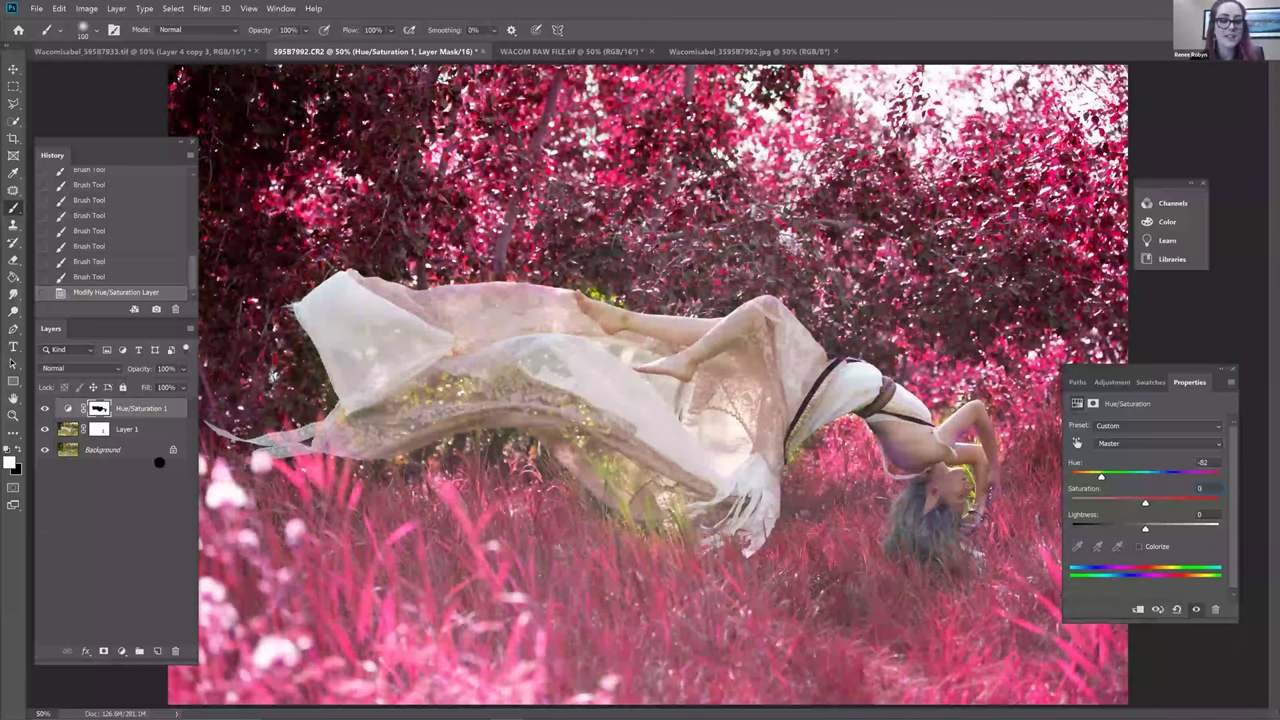
Undo the hue shift, delete the Hue/Saturation 1 layer, and make Layer 1 active
{"action": "key", "text": "ctrl+z"}
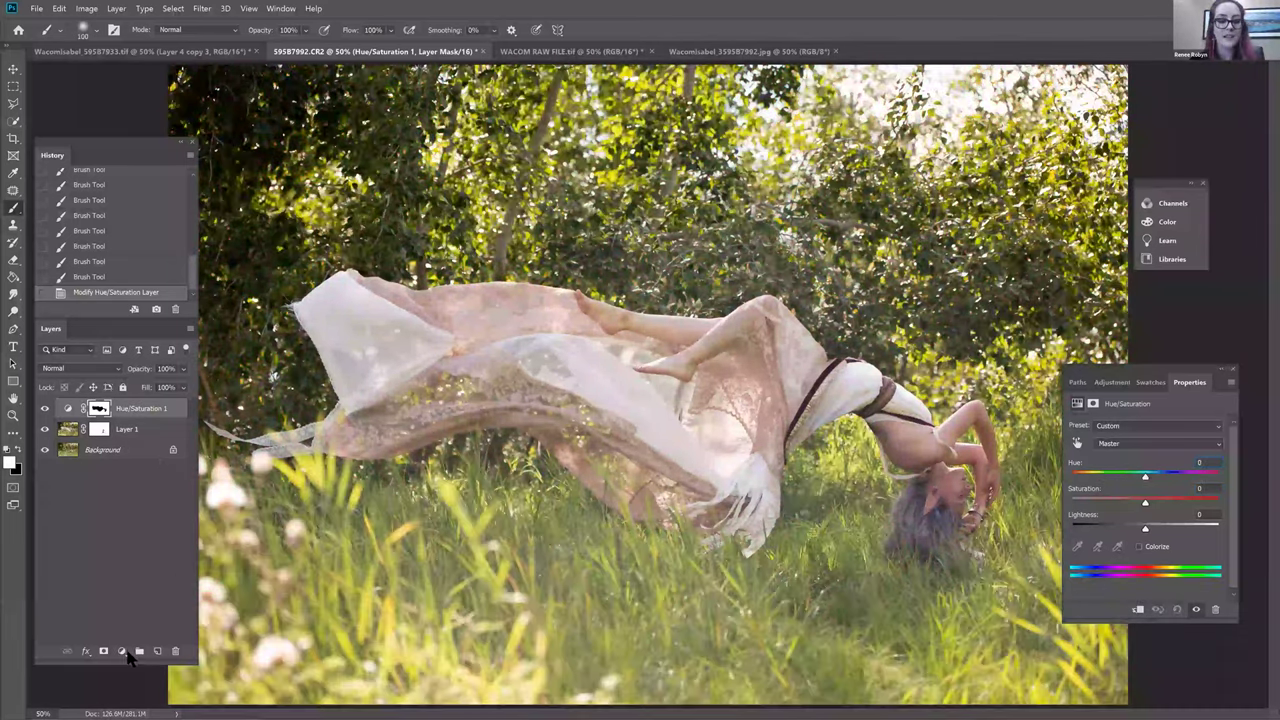
{"action": "key", "text": "Delete"}
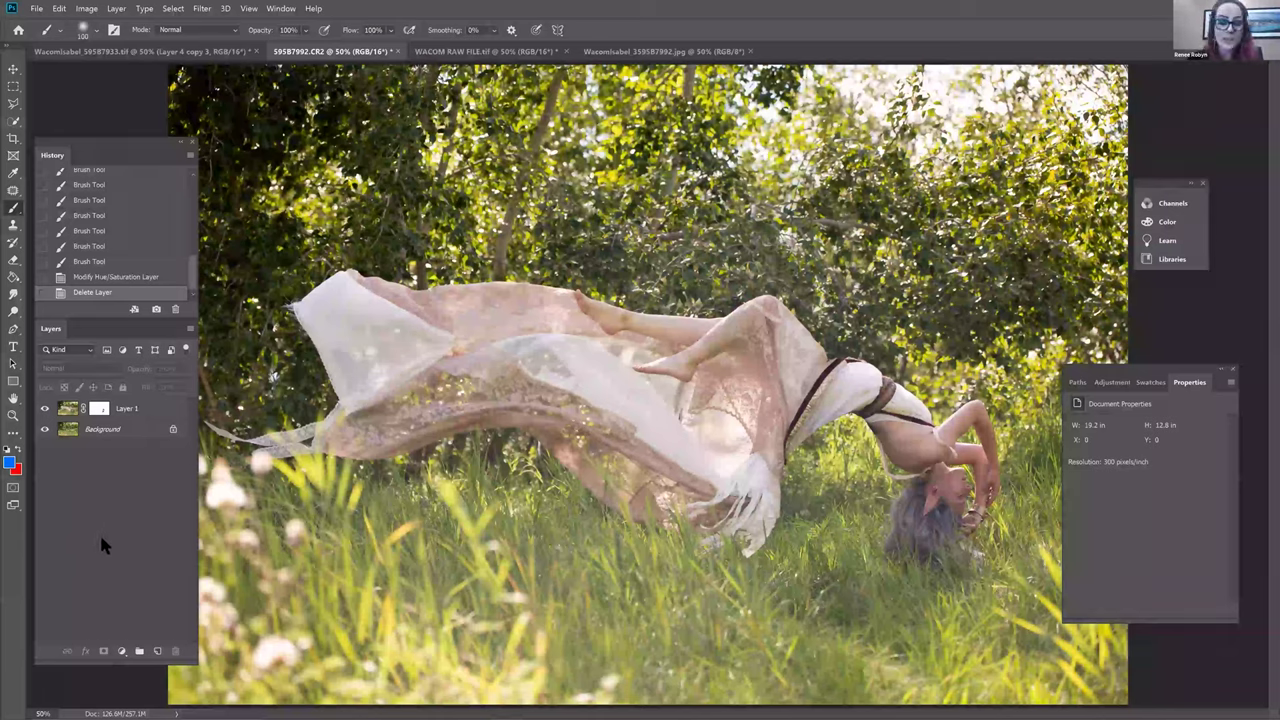
{"action": "key", "text": "alt+period"}
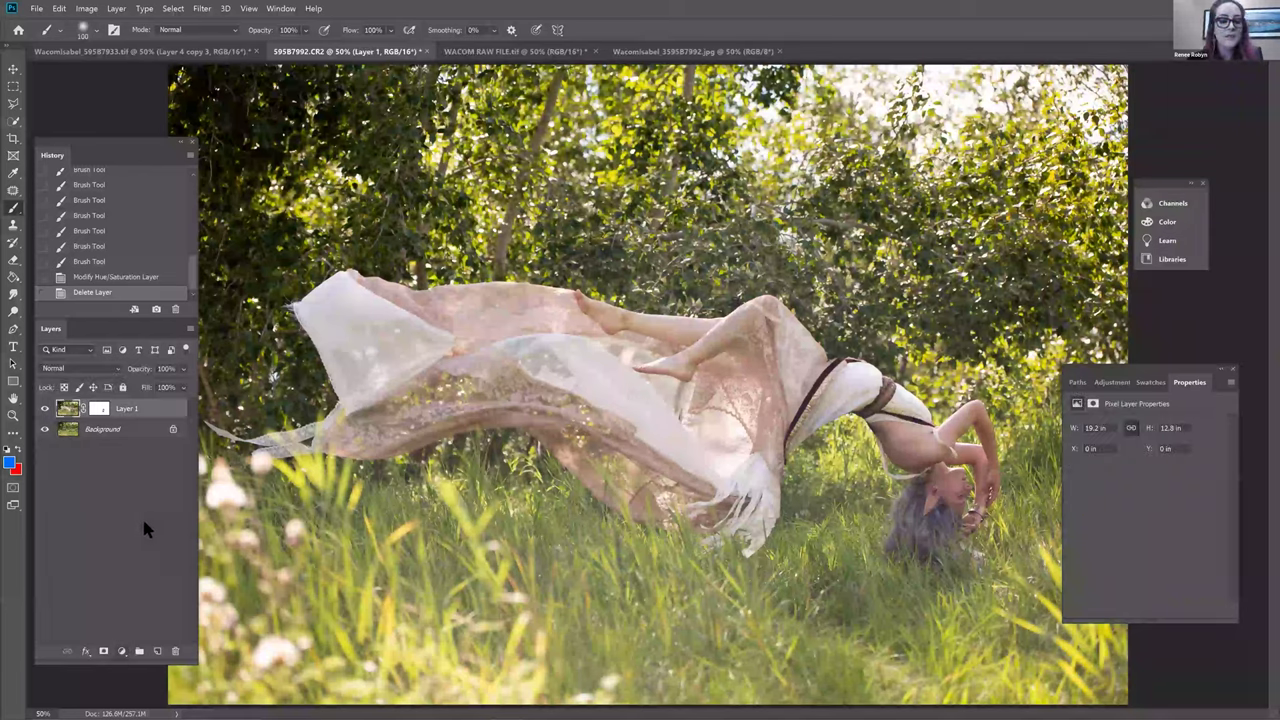
Add a new Hue/Saturation adjustment layer above Layer 1, leaving the range on Master
{"action": "left_click", "coordinate": [121, 651]}
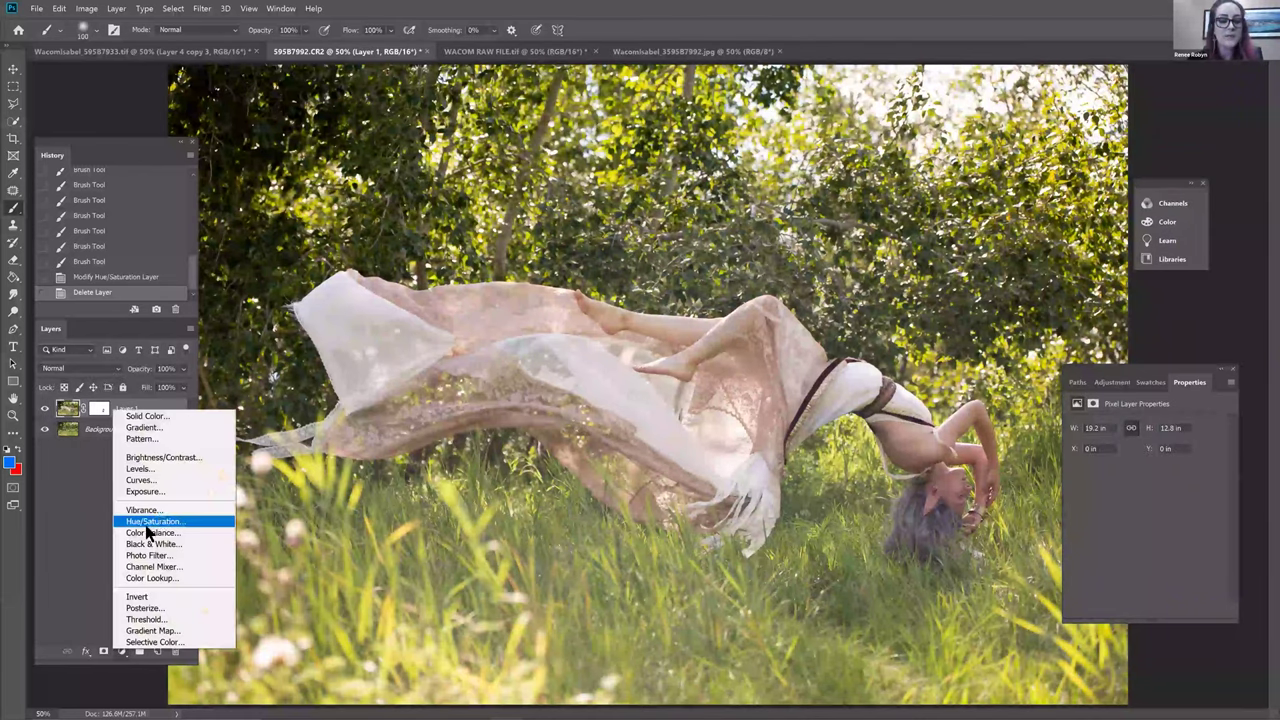
{"action": "key", "text": "Return"}
{"action": "left_click", "coordinate": [1172, 445]}
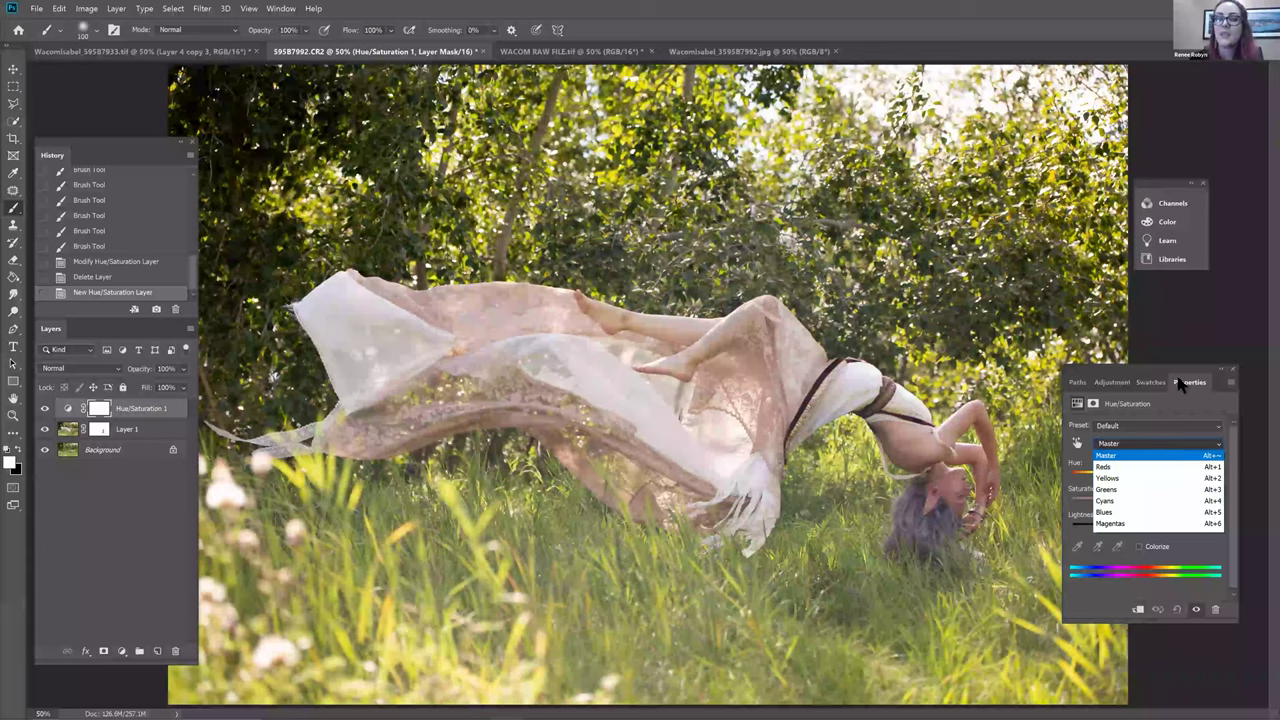
{"action": "left_click", "coordinate": [1184, 382]}
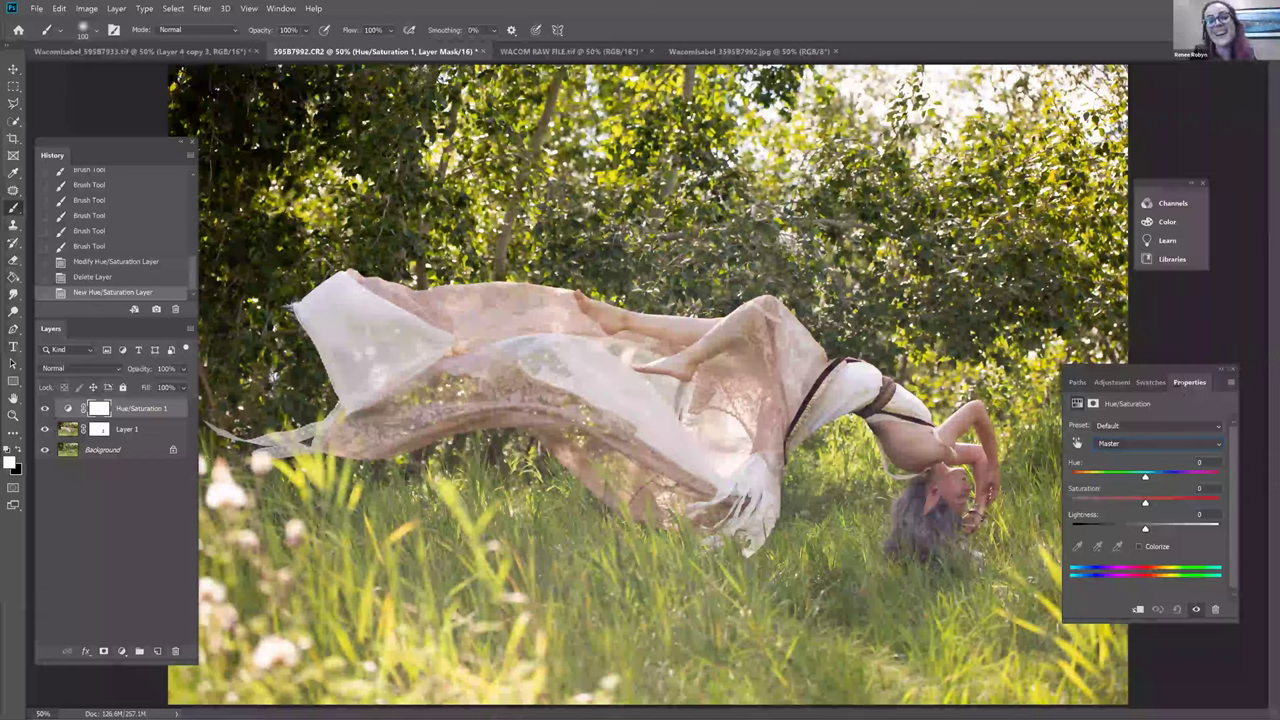
Try shifting the Greens hue, reset it to 0, then switch the adjustment to Yellows
{"action": "left_click", "coordinate": [1162, 444]}
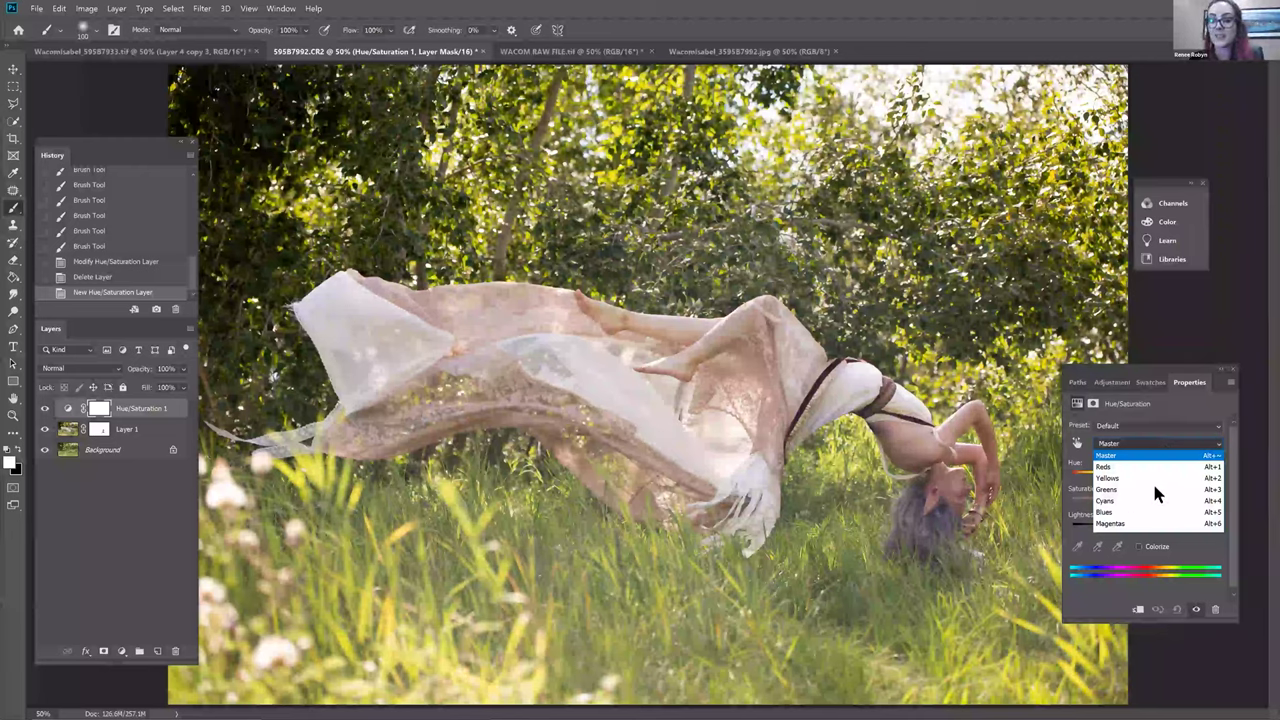
{"action": "left_click", "coordinate": [1150, 489]}
{"action": "left_click_drag", "start_coordinate": [1145, 477], "coordinate": [1096, 477]}
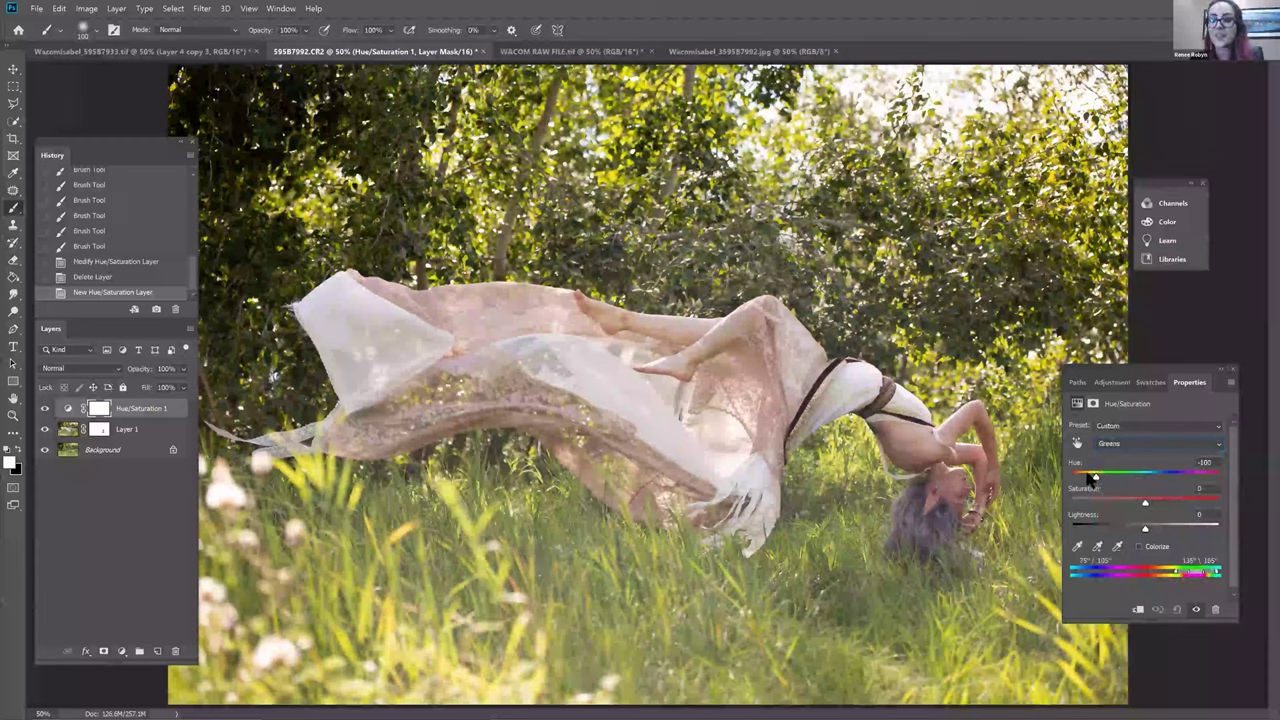
{"action": "left_click", "coordinate": [1117, 477]}
{"action": "left_click", "coordinate": [1213, 463]}
{"action": "type", "text": "0"}
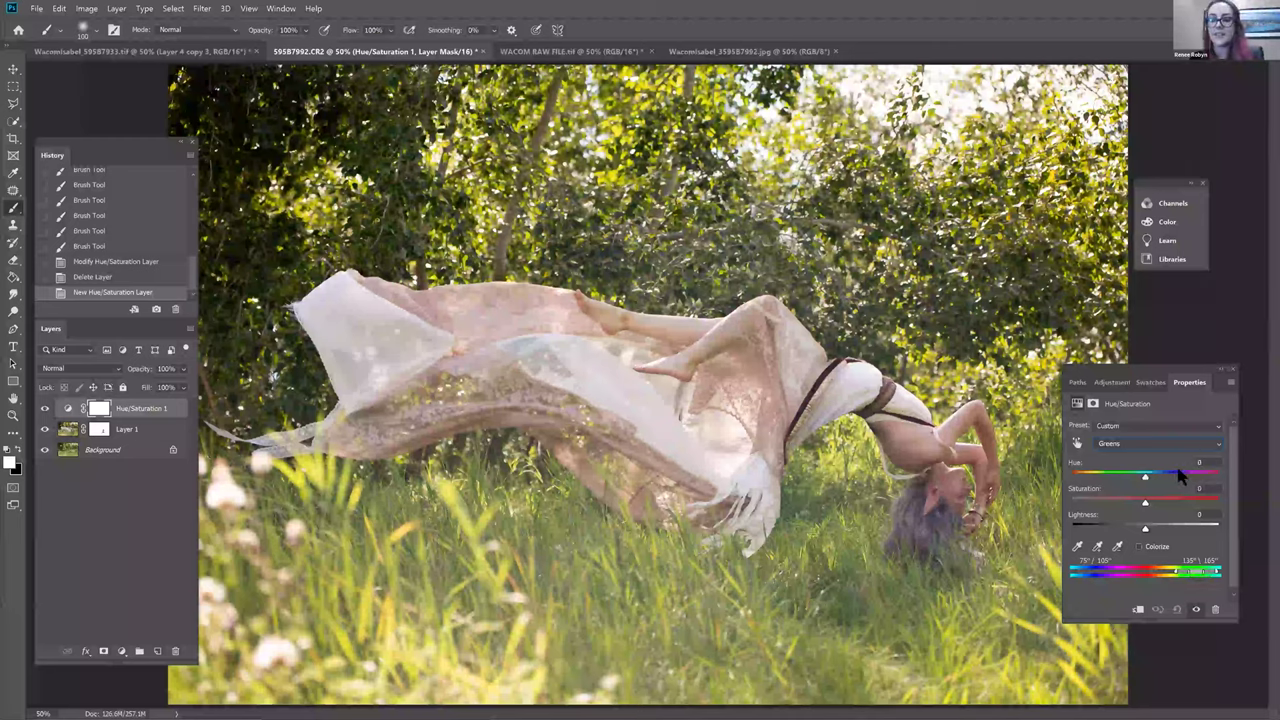
{"action": "left_click", "coordinate": [1142, 444]}
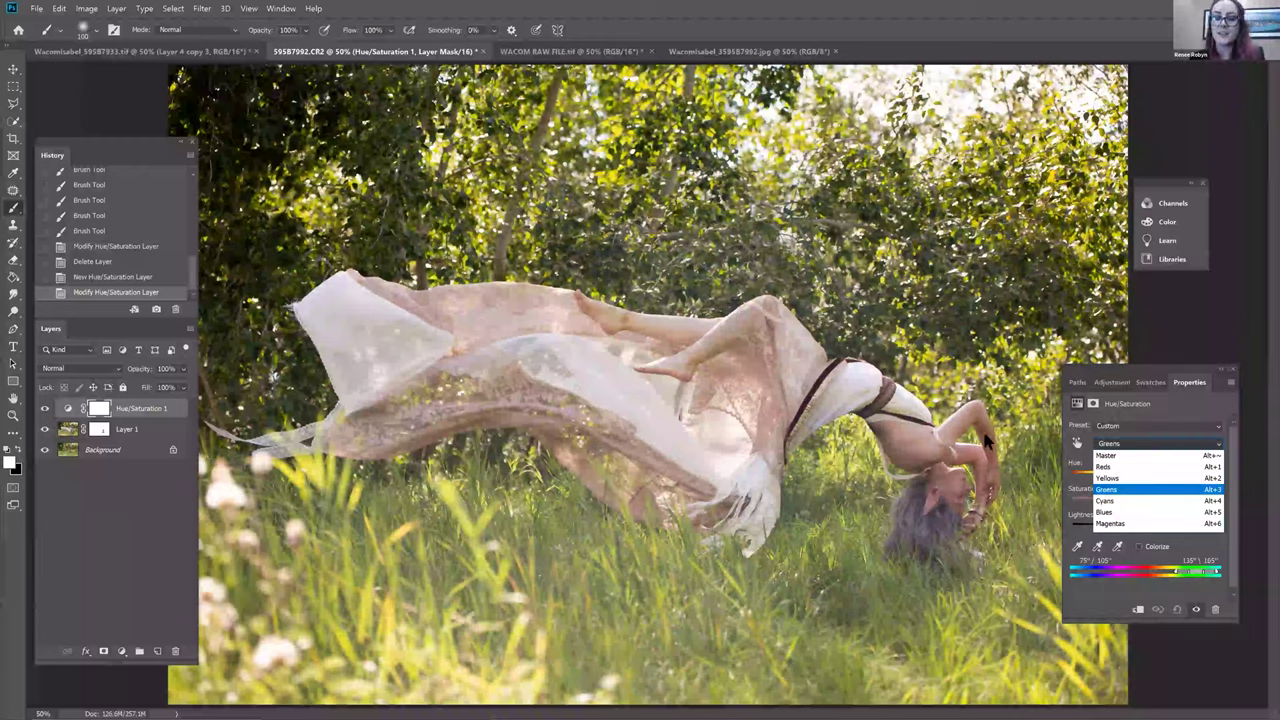
{"action": "left_click", "coordinate": [1148, 477]}
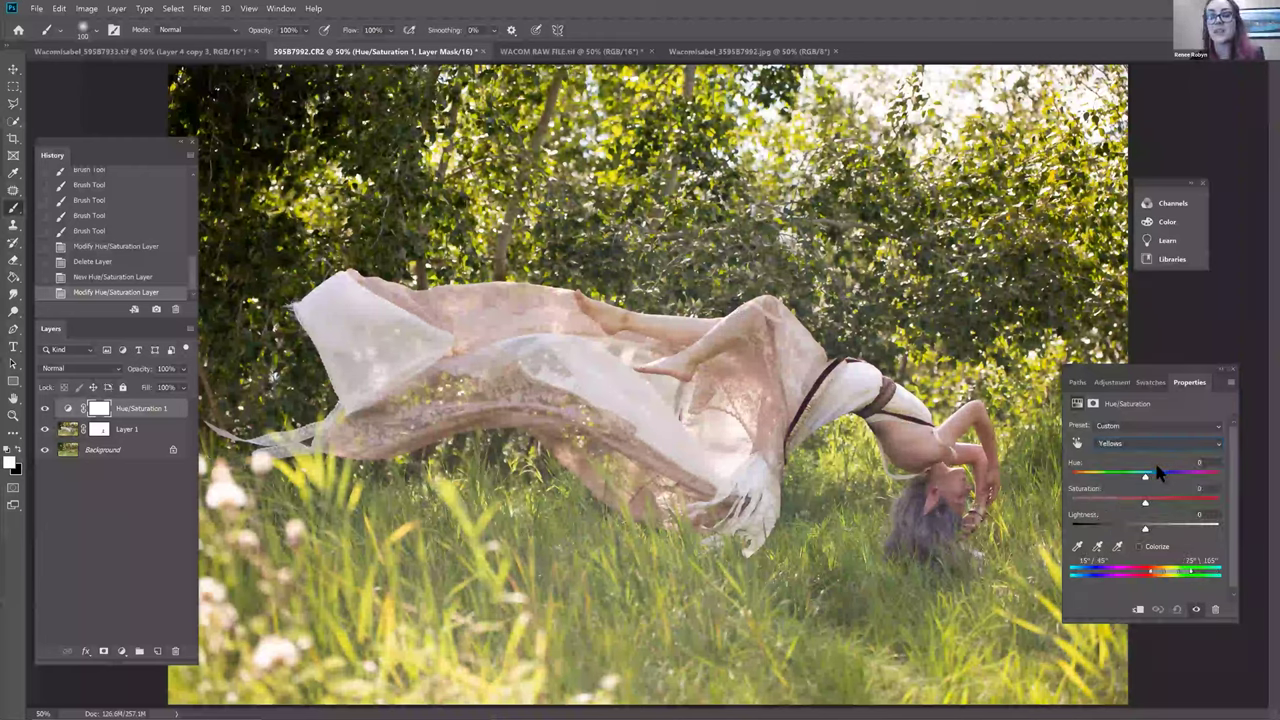
Set the Yellows hue to -20, warming the foliage and grass toward orange-gold
{"action": "left_click_drag", "start_coordinate": [1114, 469], "coordinate": [1096, 481]}
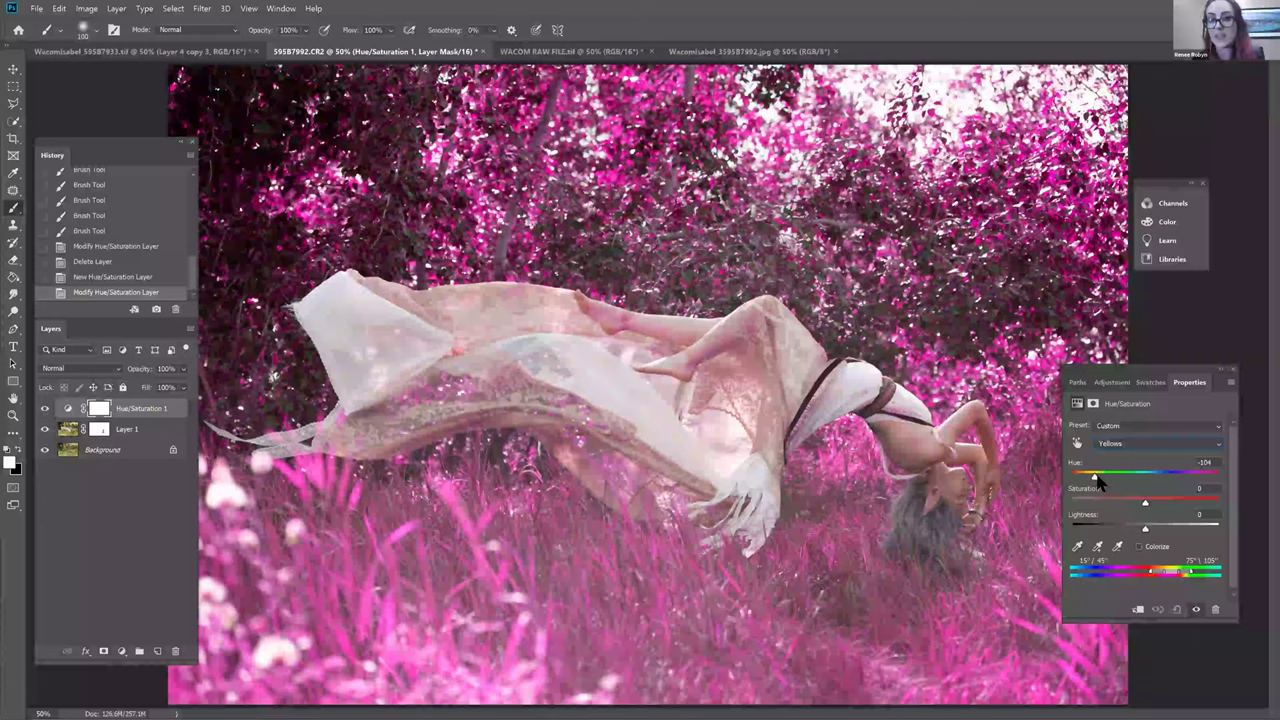
{"action": "mouse_move", "coordinate": [1133, 480]}
{"action": "left_mouse_down"}
{"action": "mouse_move", "coordinate": [1145, 481]}
{"action": "mouse_move", "coordinate": [1128, 482]}
{"action": "left_mouse_up"}
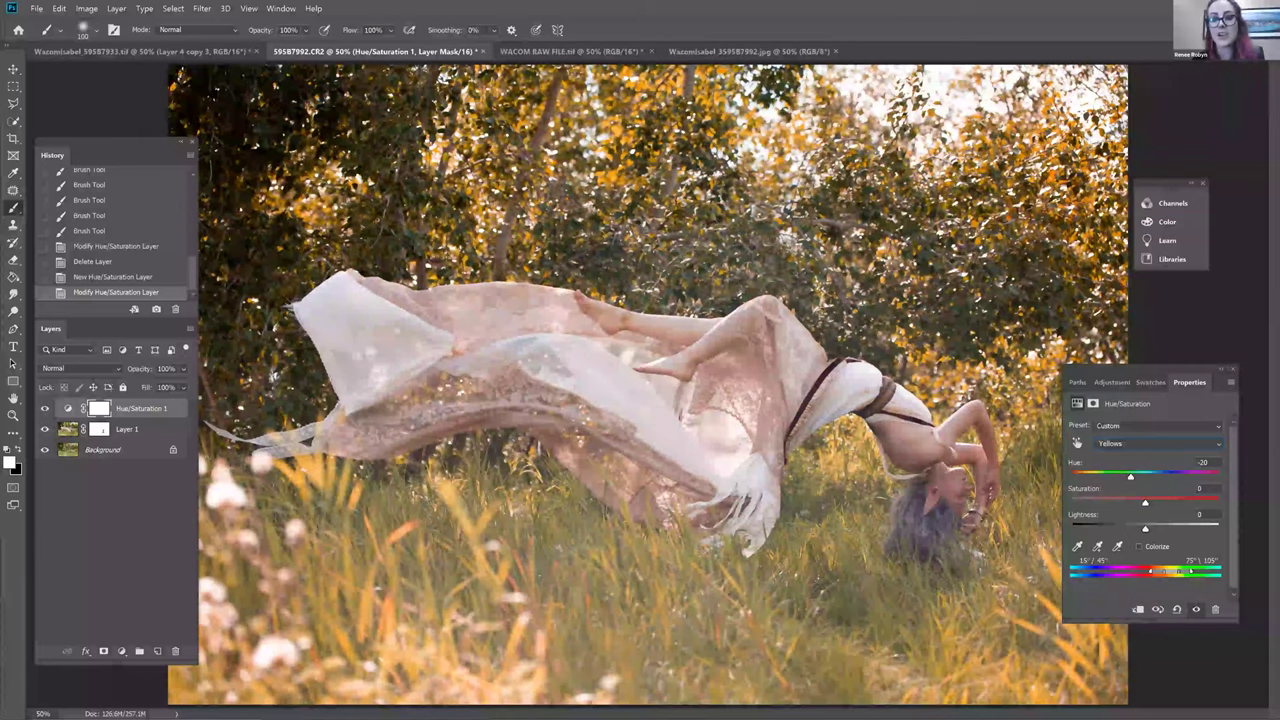
{"action": "key", "text": "shift+Down"}
{"action": "key", "text": "shift+Down"}
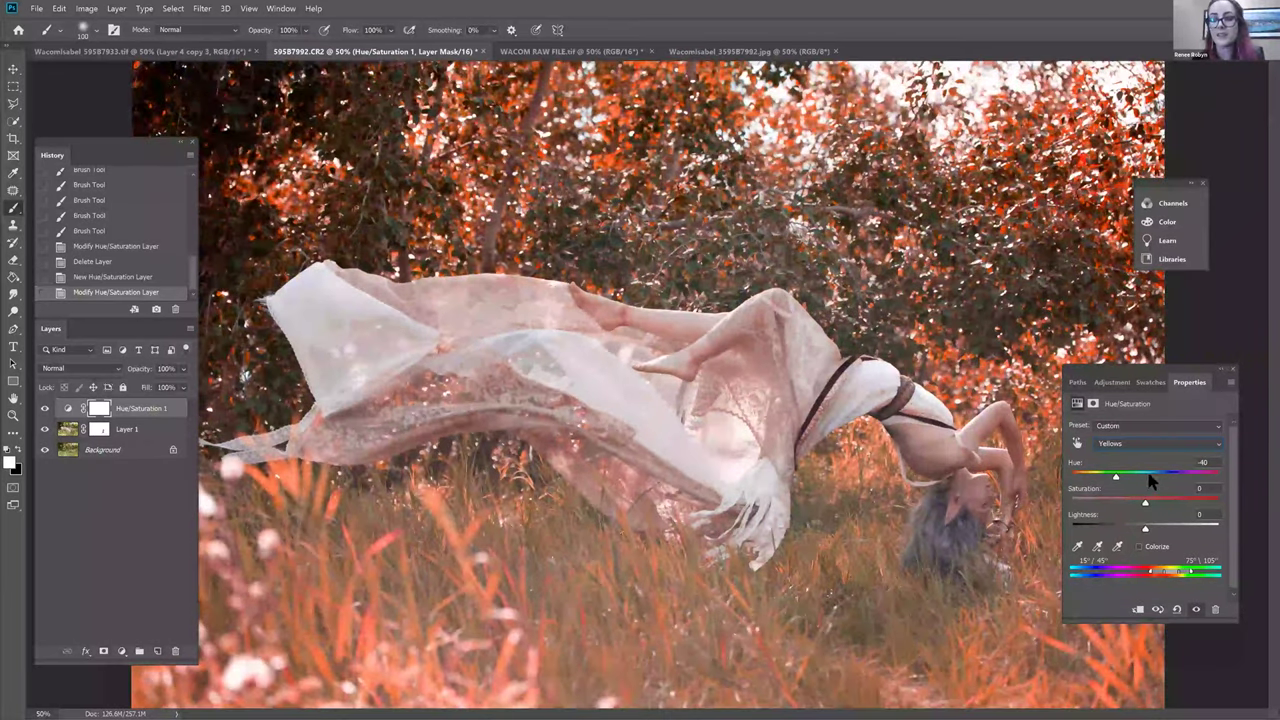
{"action": "key", "text": "ctrl+1"}
{"action": "left_click", "coordinate": [1147, 476]}
{"action": "left_click_drag", "start_coordinate": [1133, 483], "coordinate": [1118, 480]}
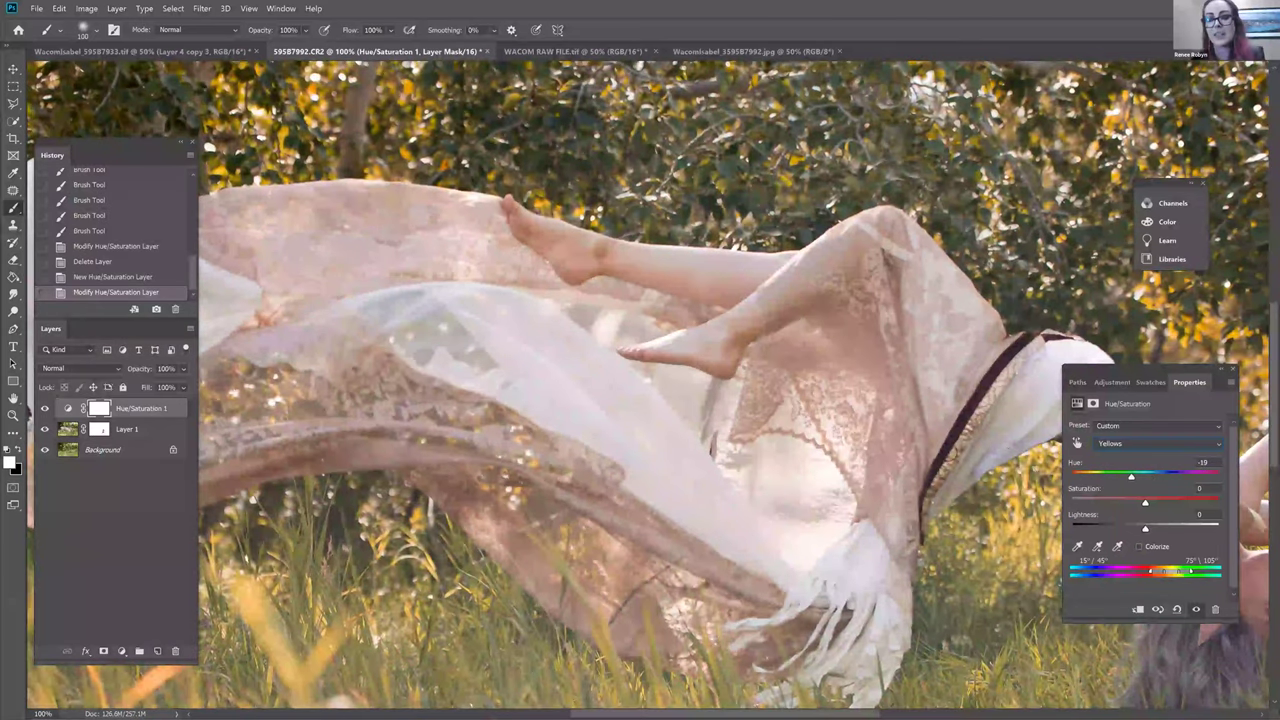
{"action": "key", "text": "ctrl+minus"}
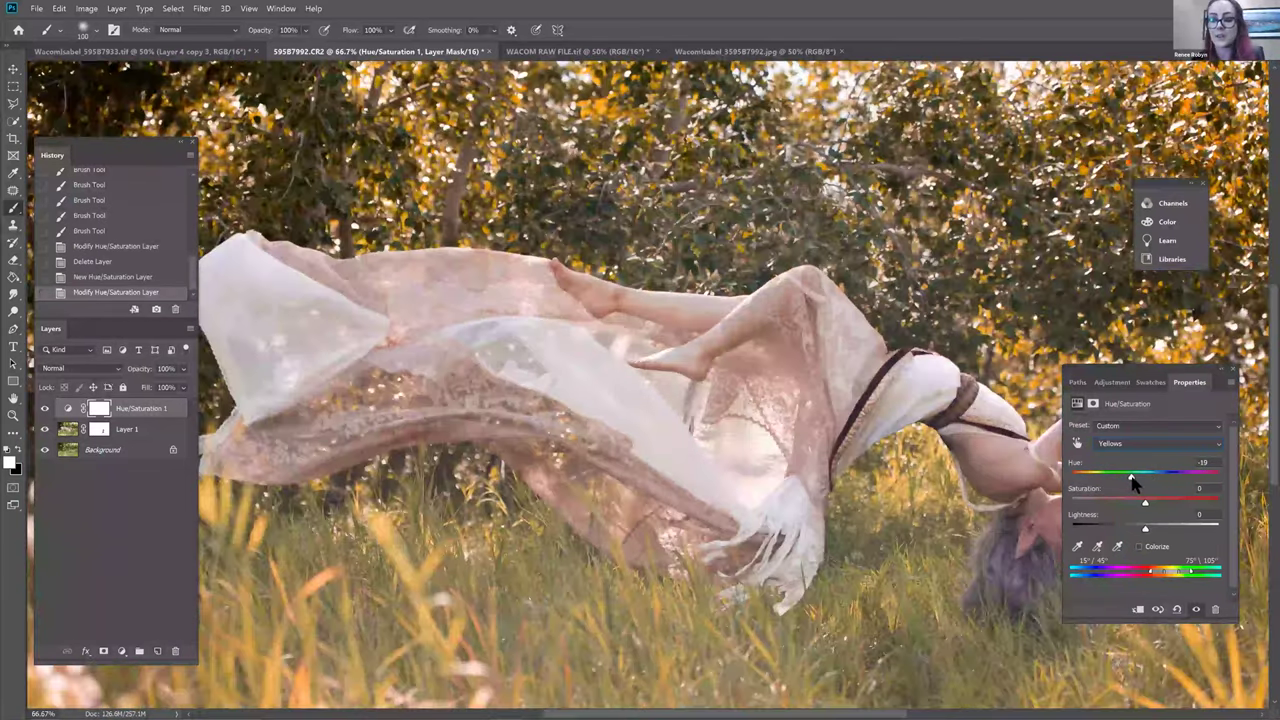
{"action": "left_click_drag", "start_coordinate": [1128, 482], "coordinate": [1137, 474]}
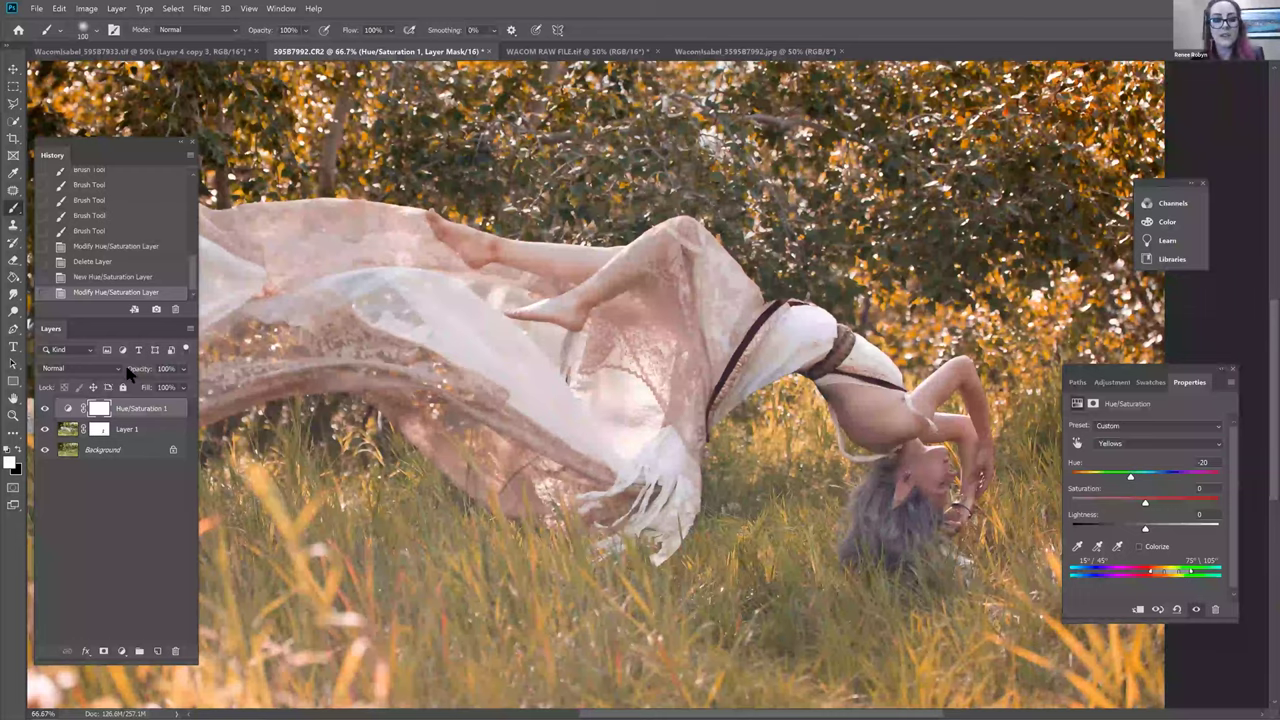
Toggle the Hue/Saturation 1 layer's visibility to compare before and after
{"action": "left_click", "coordinate": [44, 408]}
{"action": "key", "text": "ctrl+minus"}
{"action": "key", "text": "ctrl+minus"}
{"action": "left_click", "coordinate": [44, 409]}
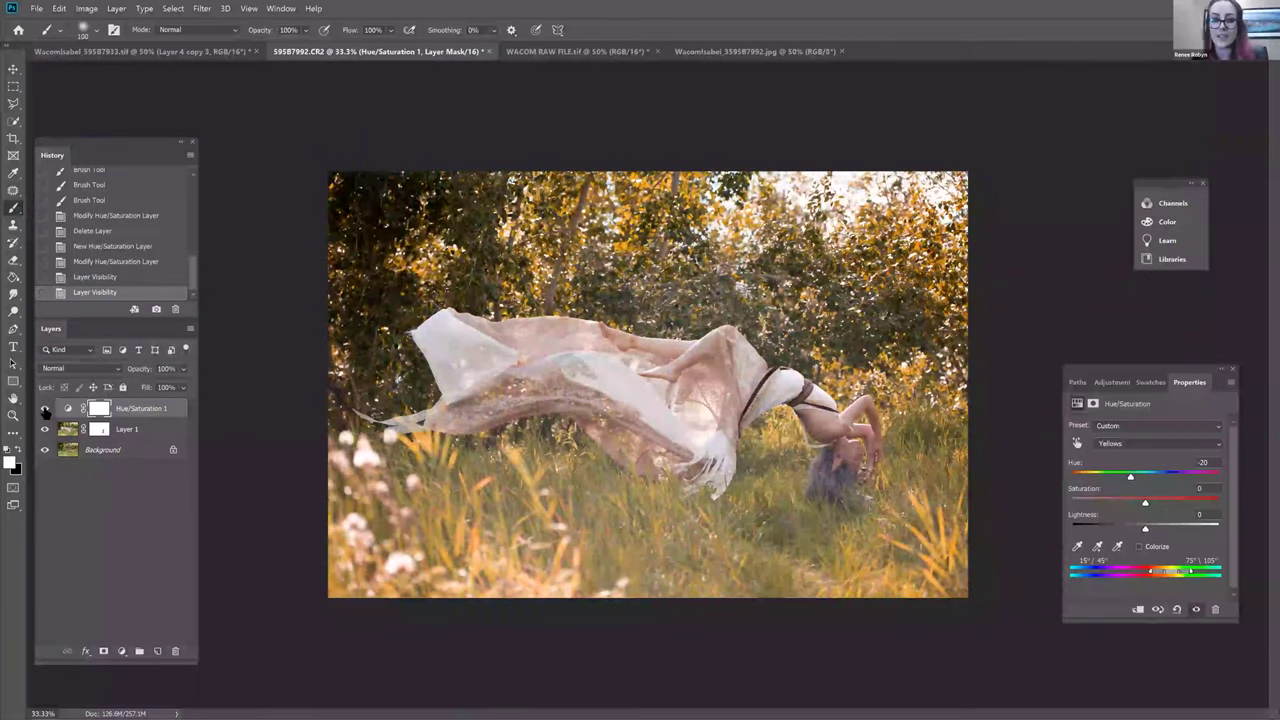
{"action": "left_click", "coordinate": [44, 408]}
{"action": "left_click", "coordinate": [44, 408]}
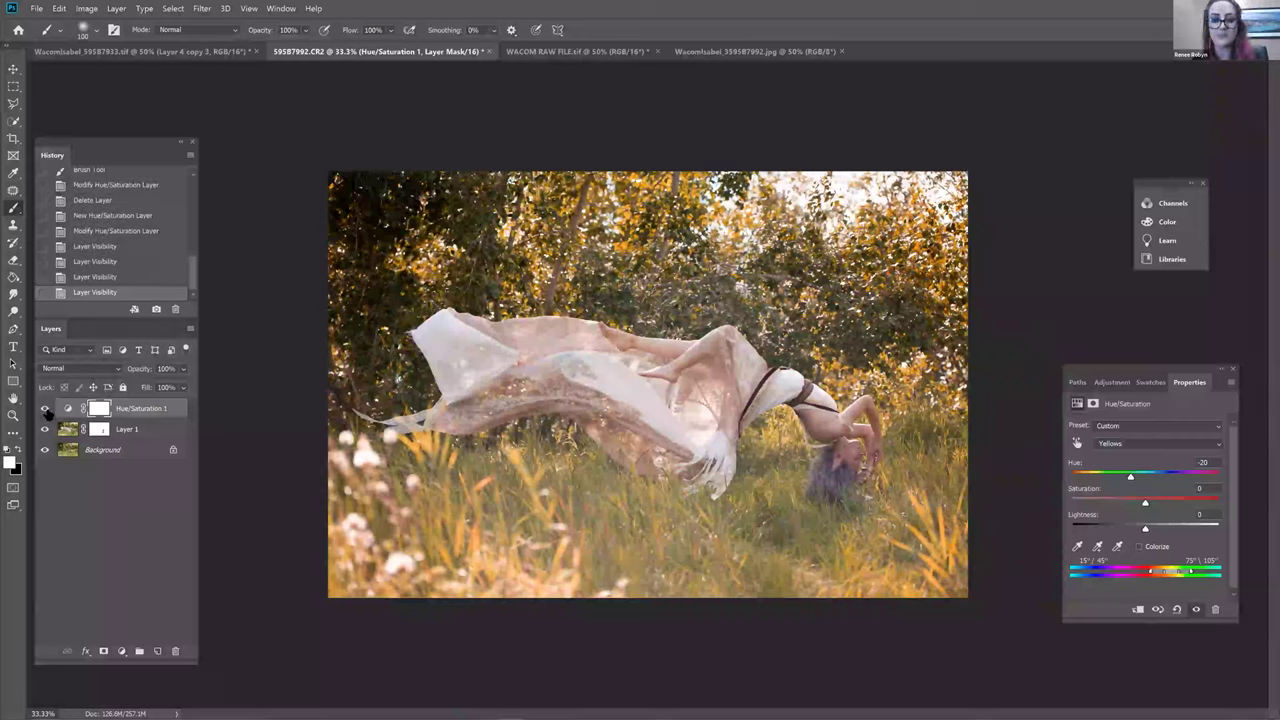
{"action": "left_click", "coordinate": [44, 408]}
{"action": "left_click", "coordinate": [44, 408]}
{"action": "left_click", "coordinate": [44, 408]}
{"action": "left_click", "coordinate": [44, 408]}
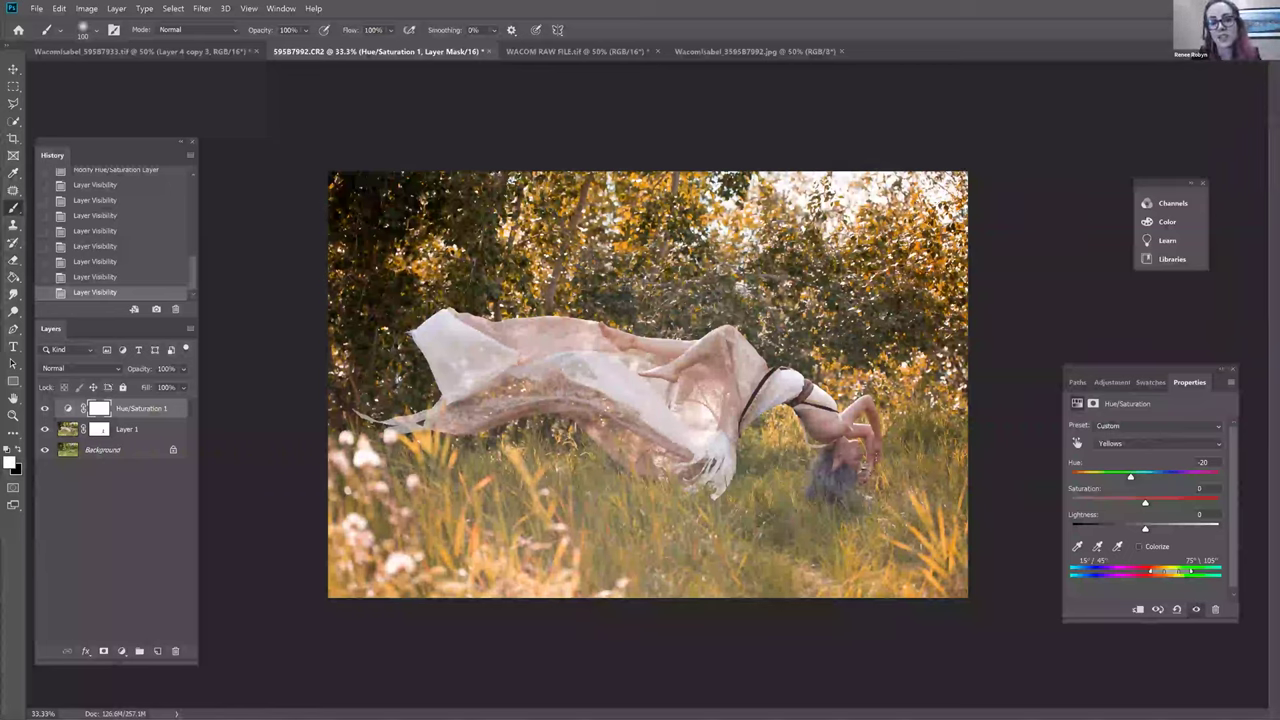
Try adjusting Yellows saturation and lightness, then set both back to 0
{"action": "left_click", "coordinate": [1142, 502]}
{"action": "left_click", "coordinate": [1142, 504]}
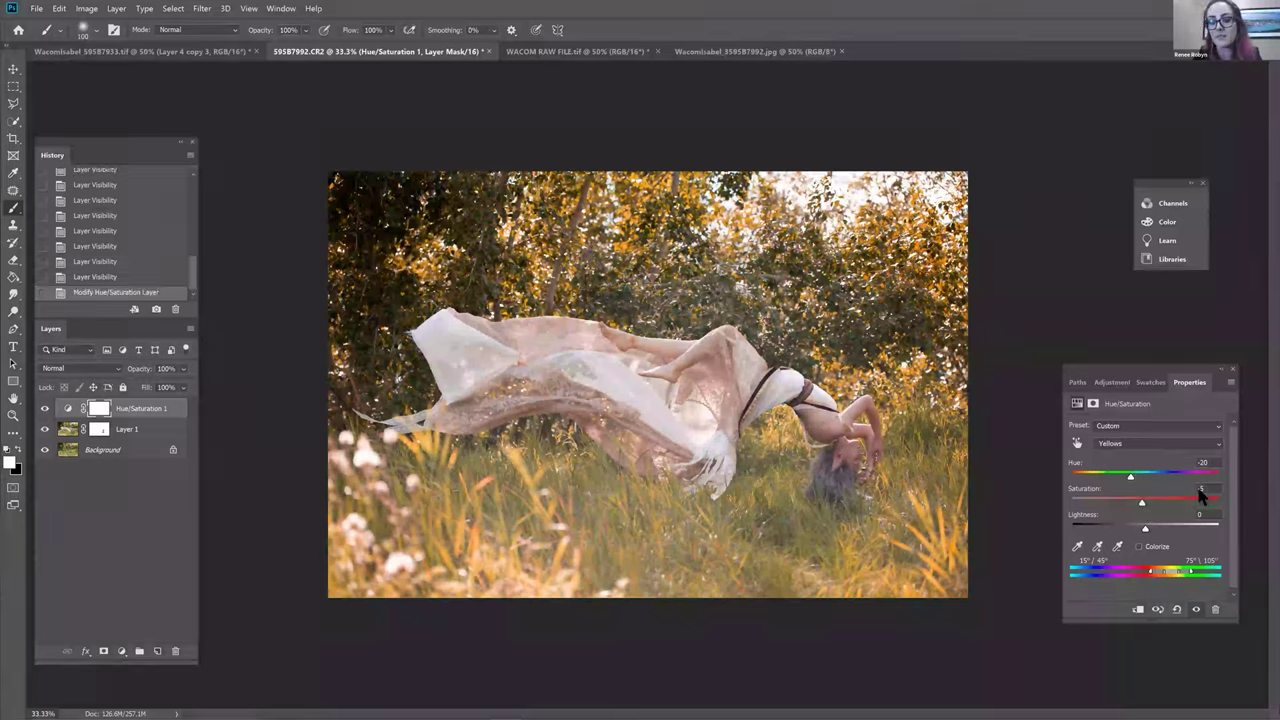
{"action": "type", "text": "0"}
{"action": "mouse_move", "coordinate": [1145, 526]}
{"action": "left_mouse_down"}
{"action": "mouse_move", "coordinate": [1166, 526]}
{"action": "mouse_move", "coordinate": [1146, 531]}
{"action": "left_mouse_up"}
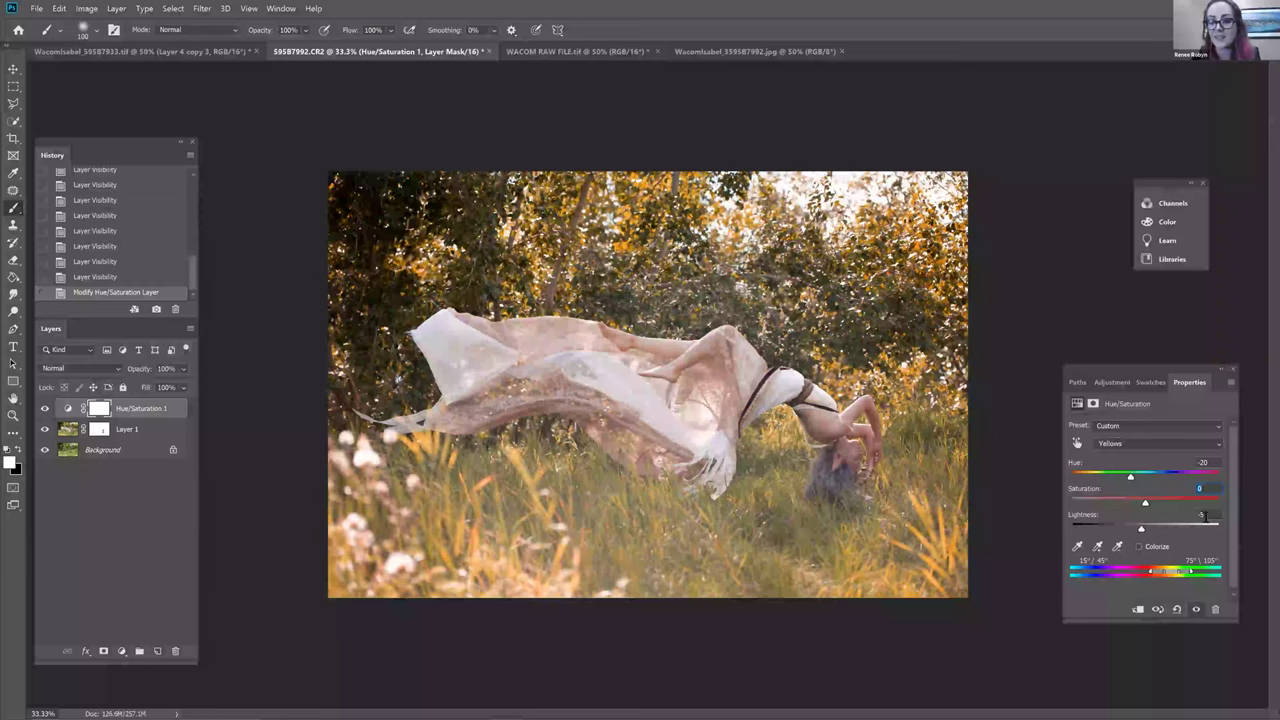
{"action": "type", "text": "0"}
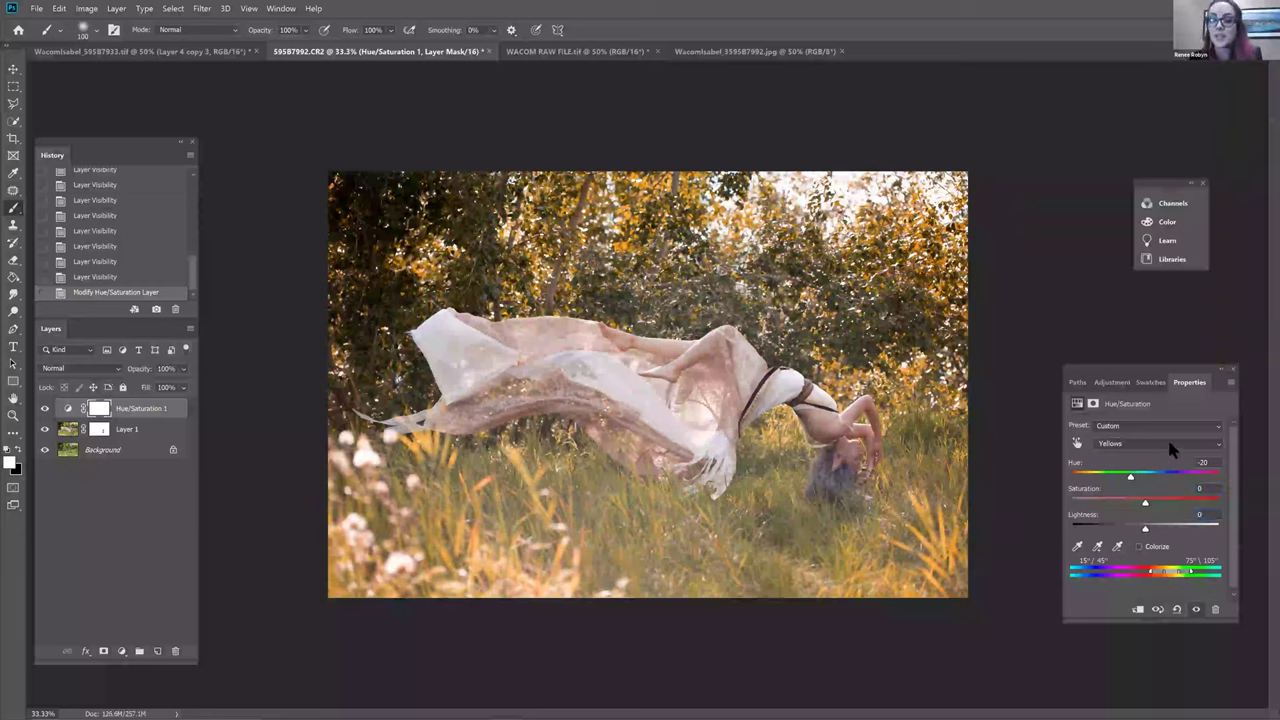
{"action": "left_click", "coordinate": [45, 410]}
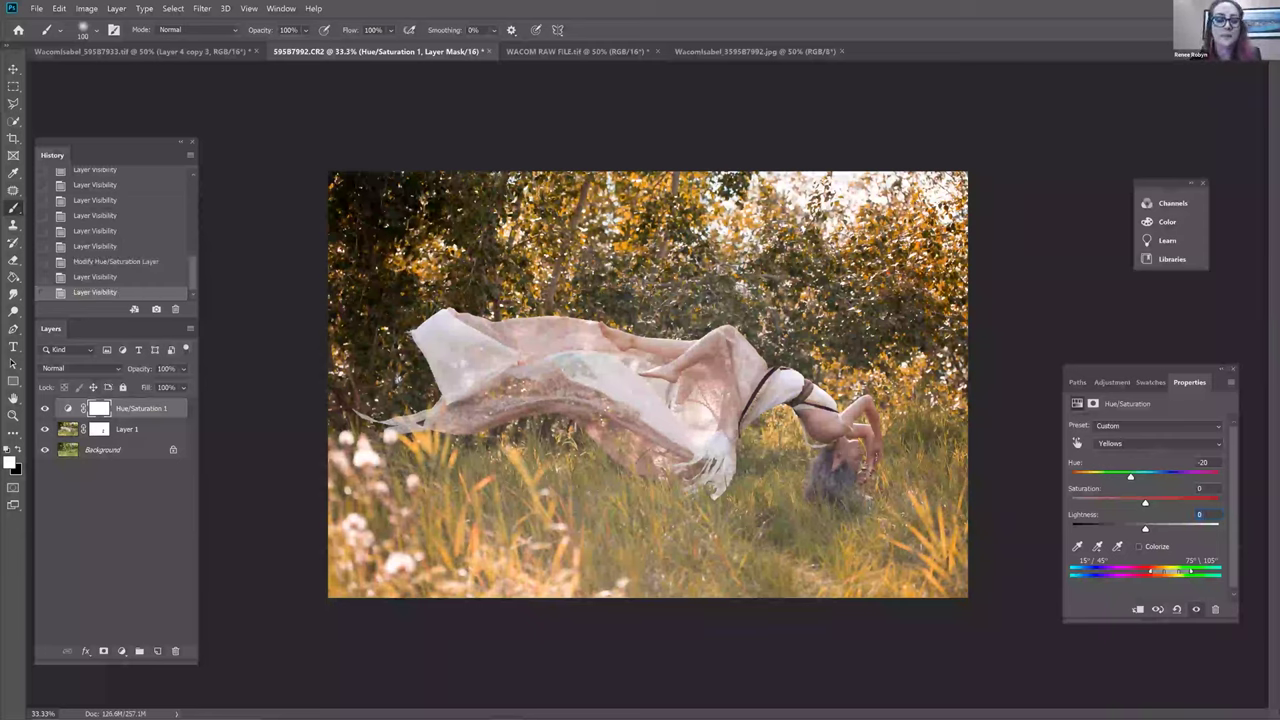
Add a Color Balance adjustment layer and return the midtone Magenta–Green slider to 0
{"action": "left_click", "coordinate": [121, 652]}
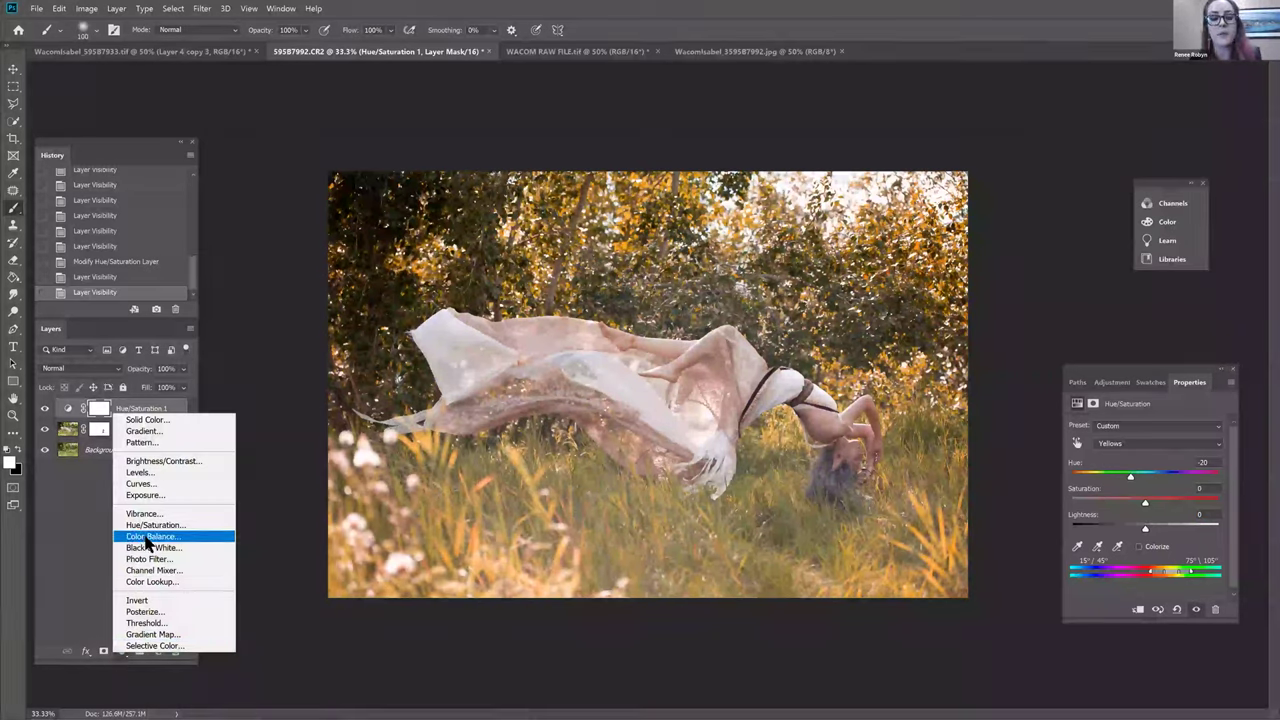
{"action": "left_click", "coordinate": [148, 537]}
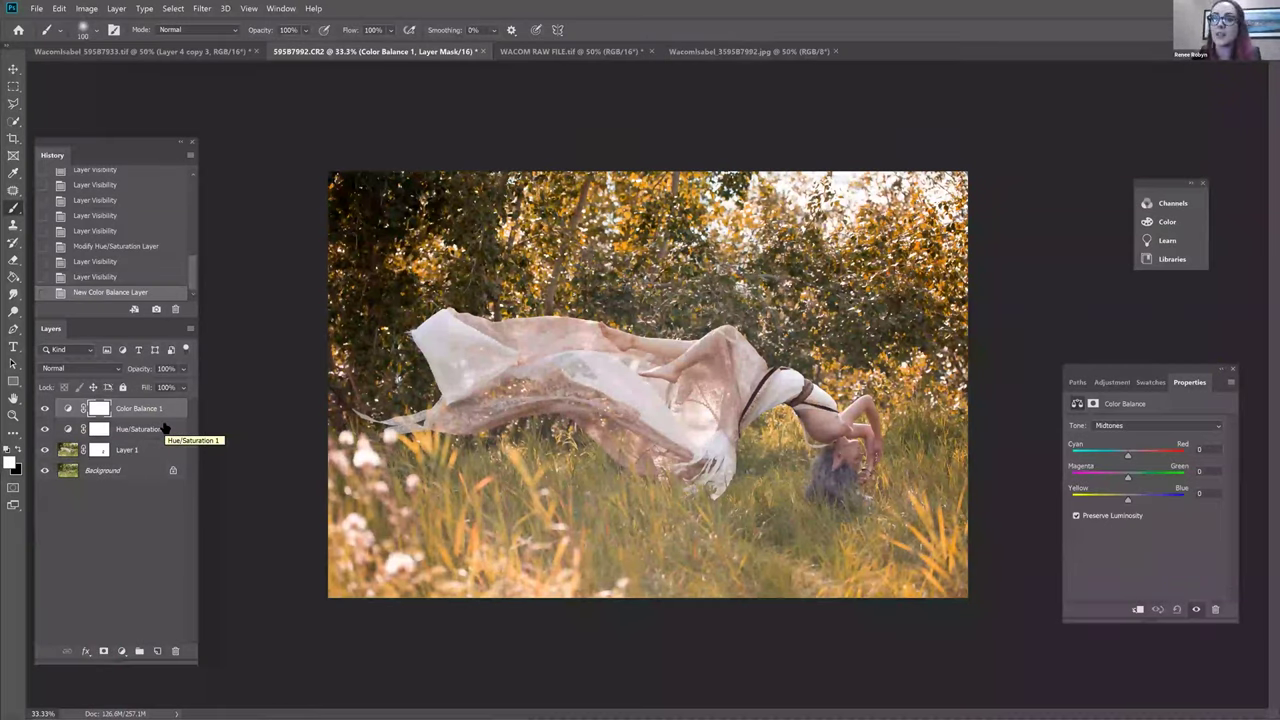
{"action": "left_click", "coordinate": [1122, 428]}
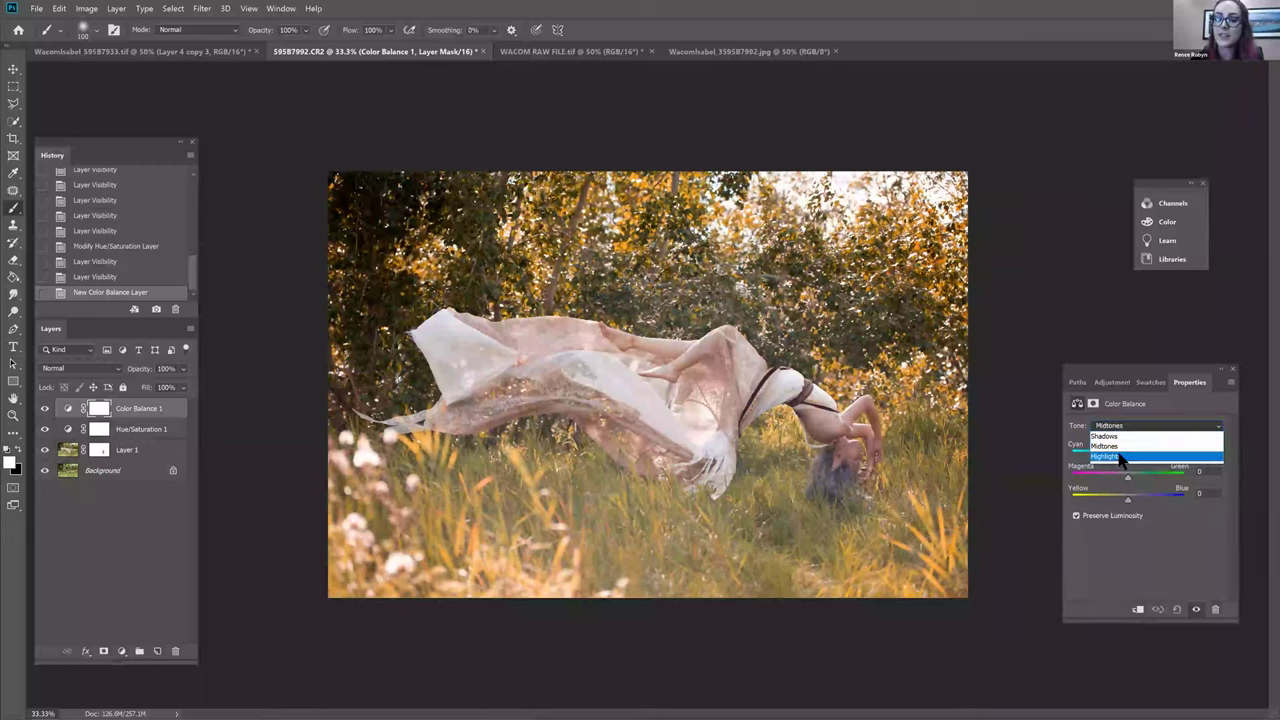
{"action": "mouse_move", "coordinate": [1128, 477]}
{"action": "left_mouse_down"}
{"action": "mouse_move", "coordinate": [1085, 478]}
{"action": "mouse_move", "coordinate": [1175, 486]}
{"action": "mouse_move", "coordinate": [1126, 487]}
{"action": "left_mouse_up"}
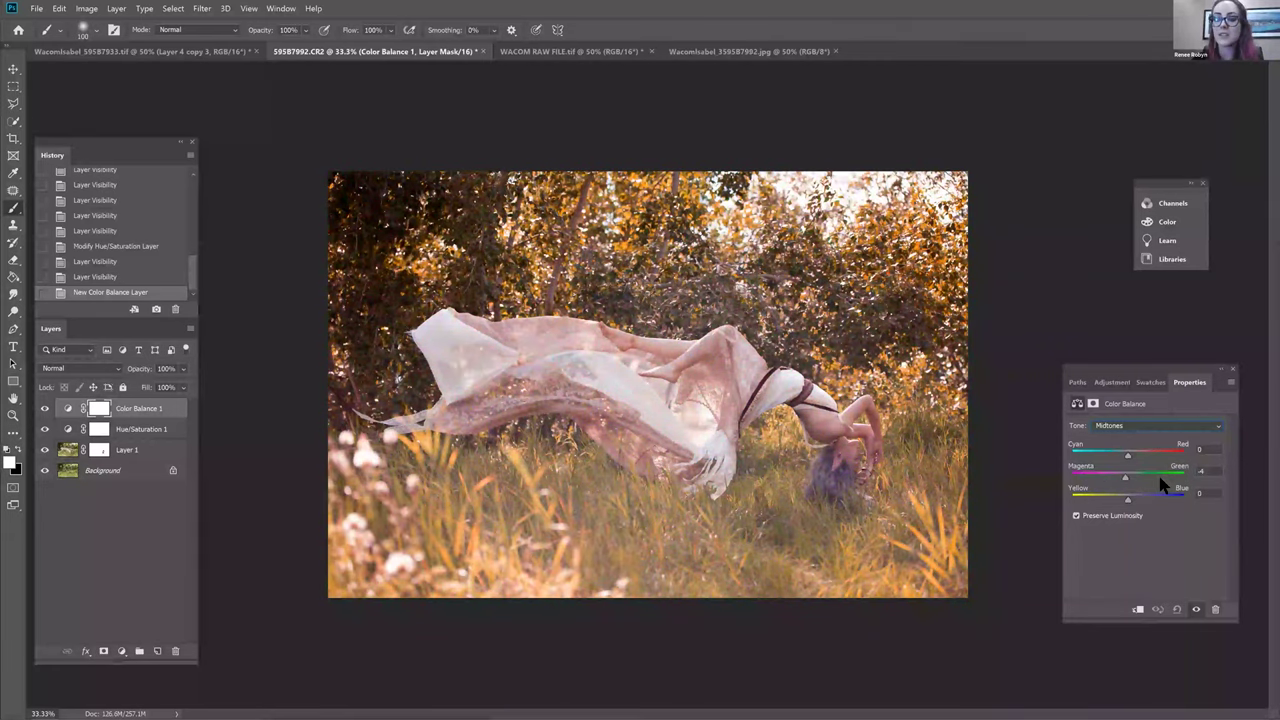
{"action": "left_click", "coordinate": [1200, 470]}
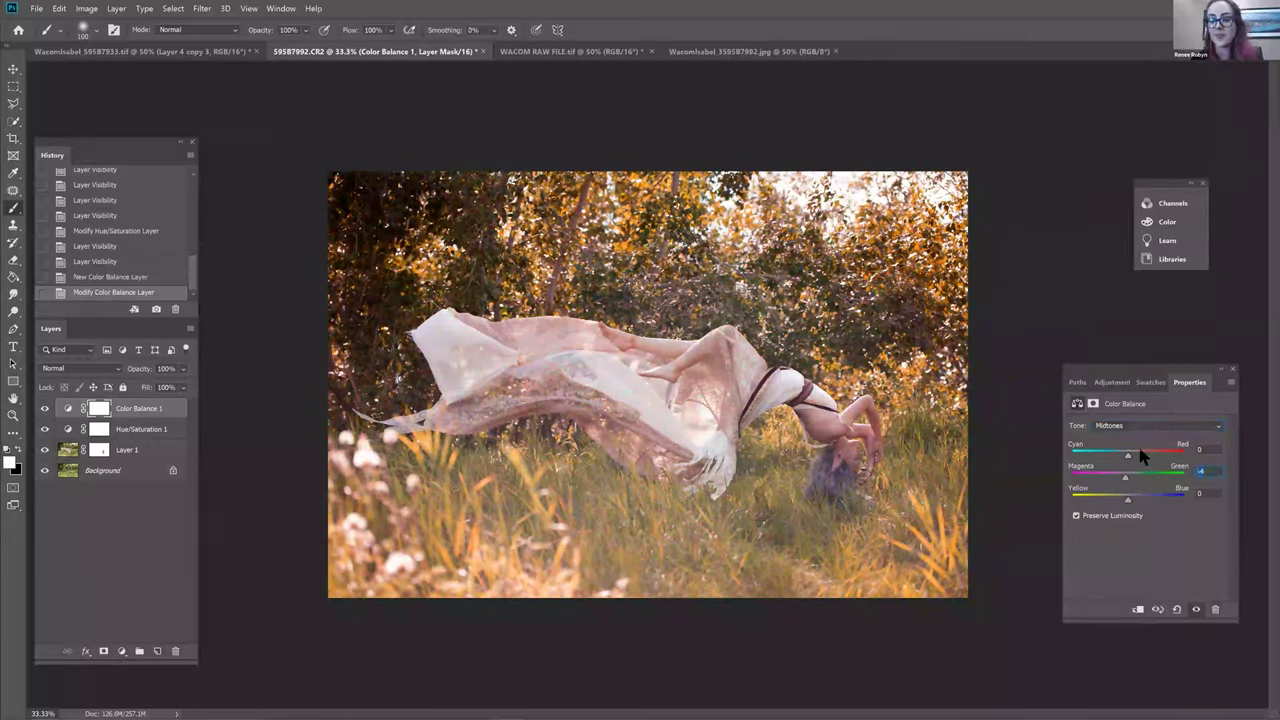
Reset the midtone Cyan–Red and Yellow–Blue sliders to 0, then show the Tone choices
{"action": "left_click_drag", "start_coordinate": [1166, 456], "coordinate": [1137, 458]}
{"action": "key", "text": "ctrl+z"}
{"action": "left_click_drag", "start_coordinate": [1128, 502], "coordinate": [1095, 500]}
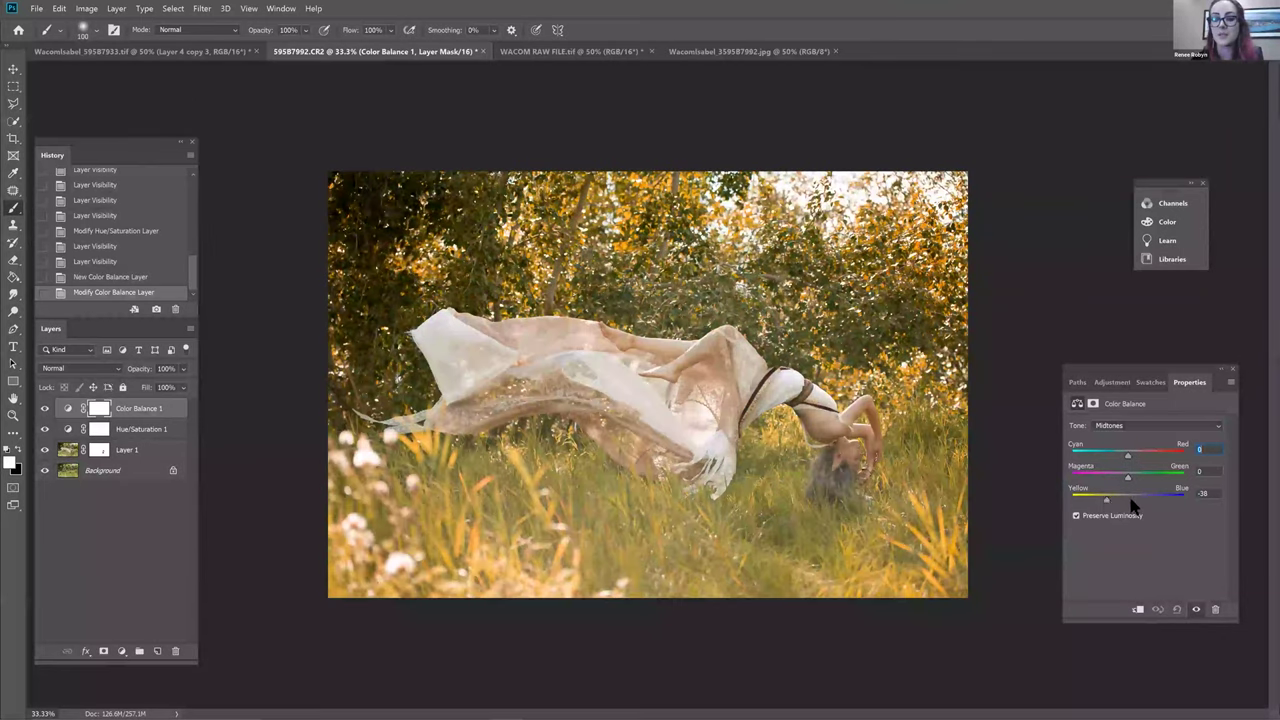
{"action": "left_click", "coordinate": [1201, 493]}
{"action": "type", "text": "0"}
{"action": "left_click", "coordinate": [1156, 425]}
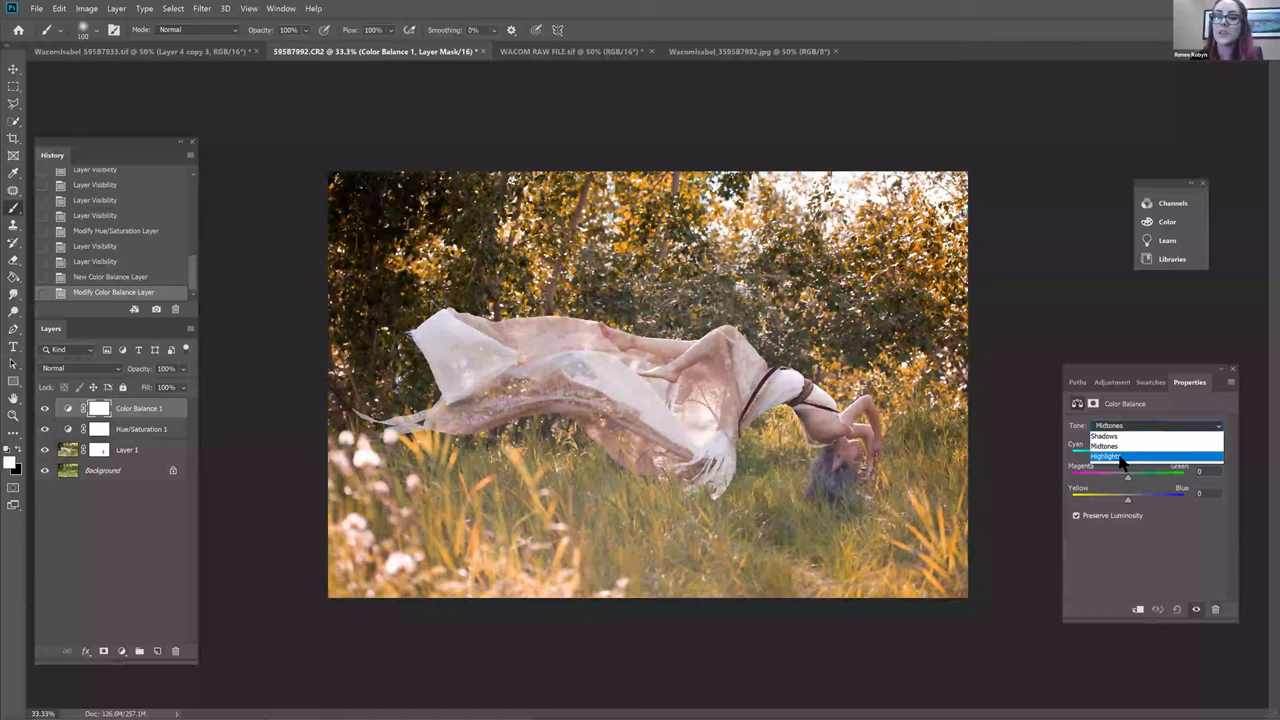
Shift the Color Balance highlights toward red at +25
{"action": "left_click", "coordinate": [1127, 457]}
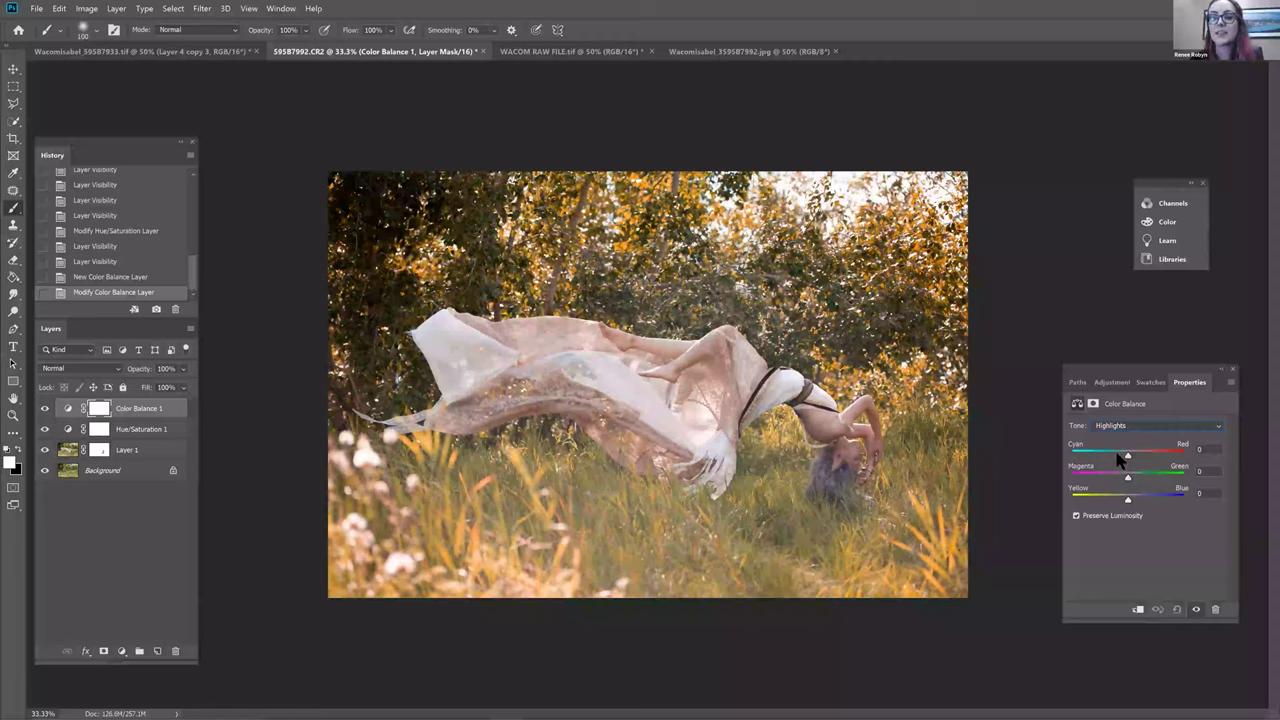
{"action": "left_click", "coordinate": [1116, 455]}
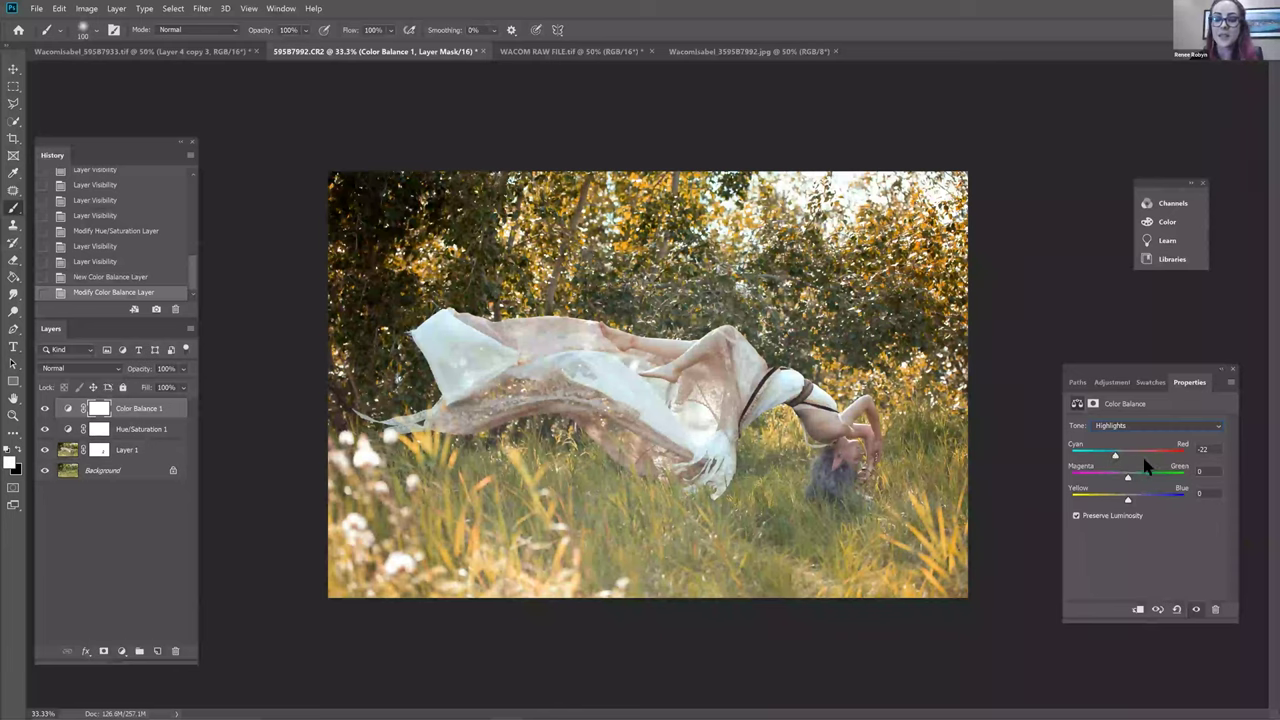
{"action": "left_click", "coordinate": [1143, 458]}
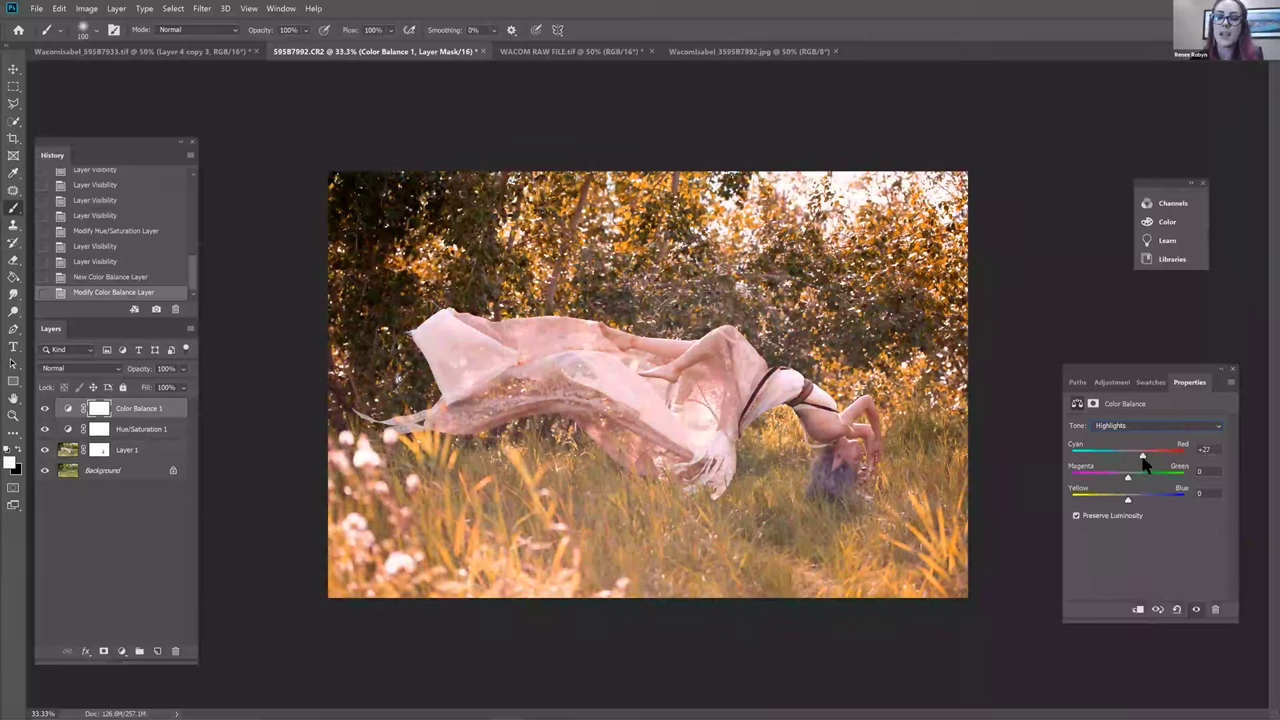
{"action": "left_click_drag", "start_coordinate": [1146, 463], "coordinate": [1117, 460]}
Switch Tone to Shadows and push Cyan–Red toward red at about +17
{"action": "left_click", "coordinate": [1128, 428]}
{"action": "left_click", "coordinate": [1127, 436]}
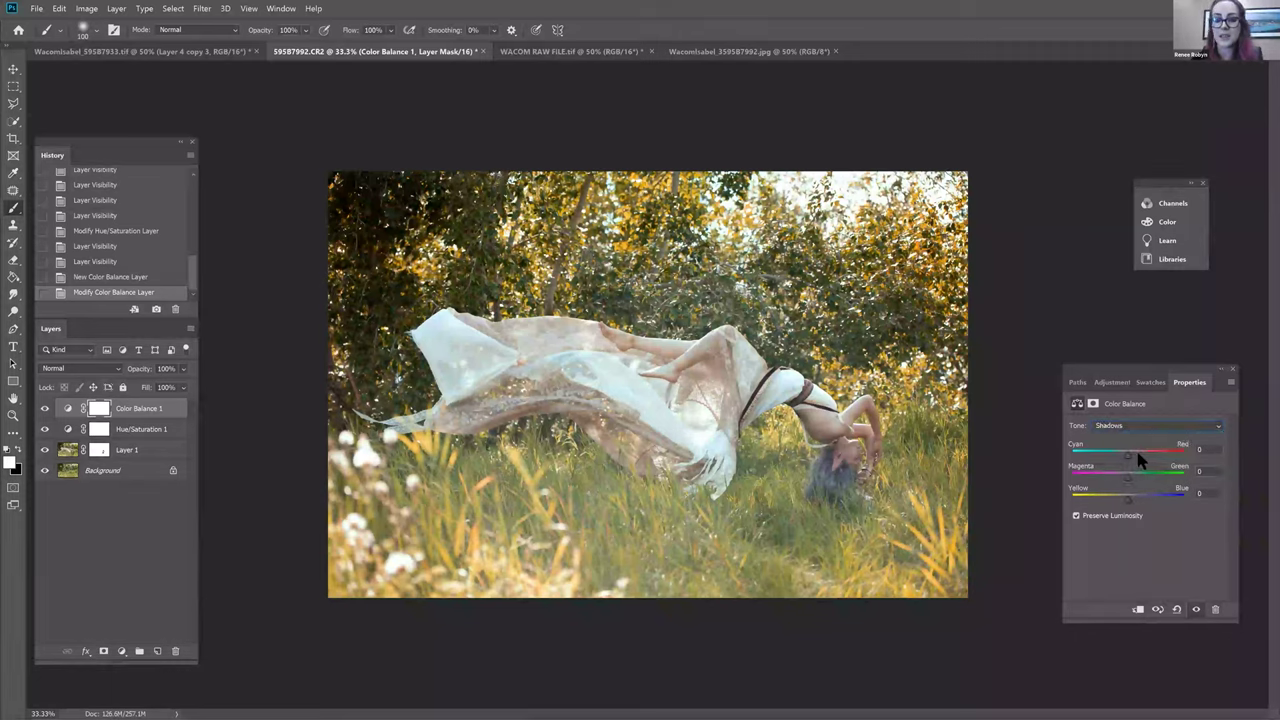
{"action": "left_click", "coordinate": [1137, 452]}
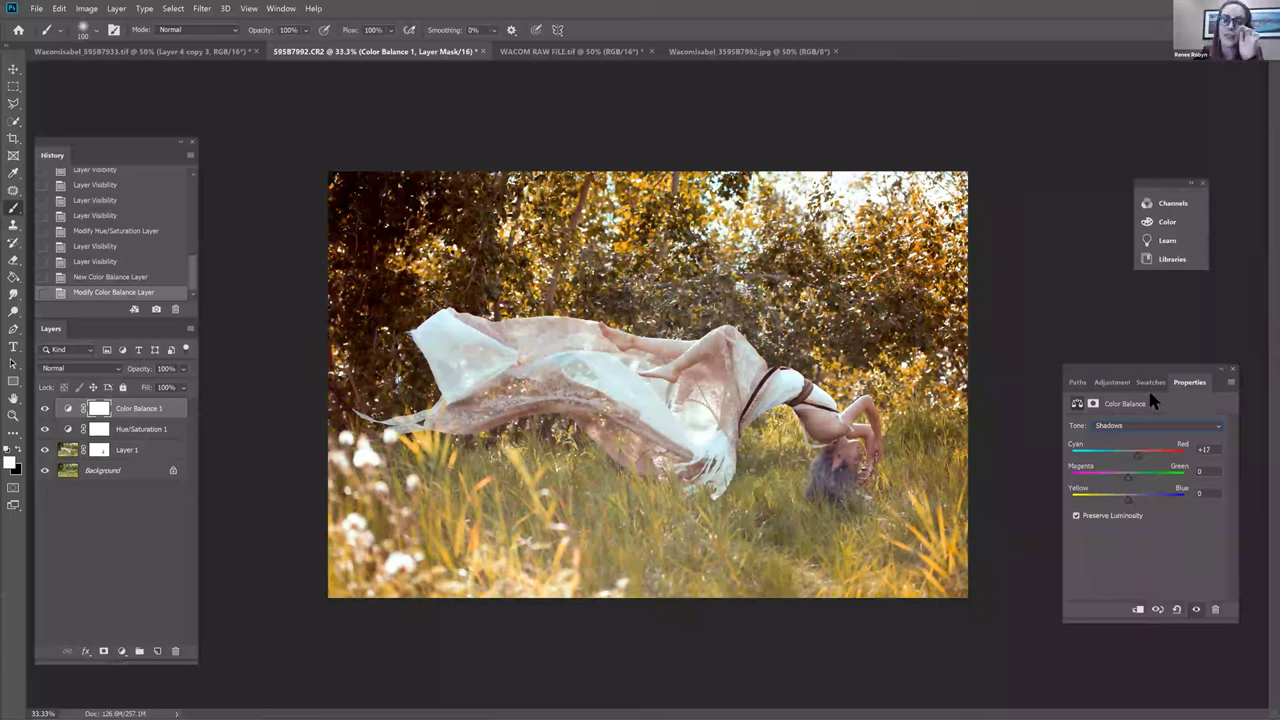
{"action": "left_click", "coordinate": [1030, 357]}
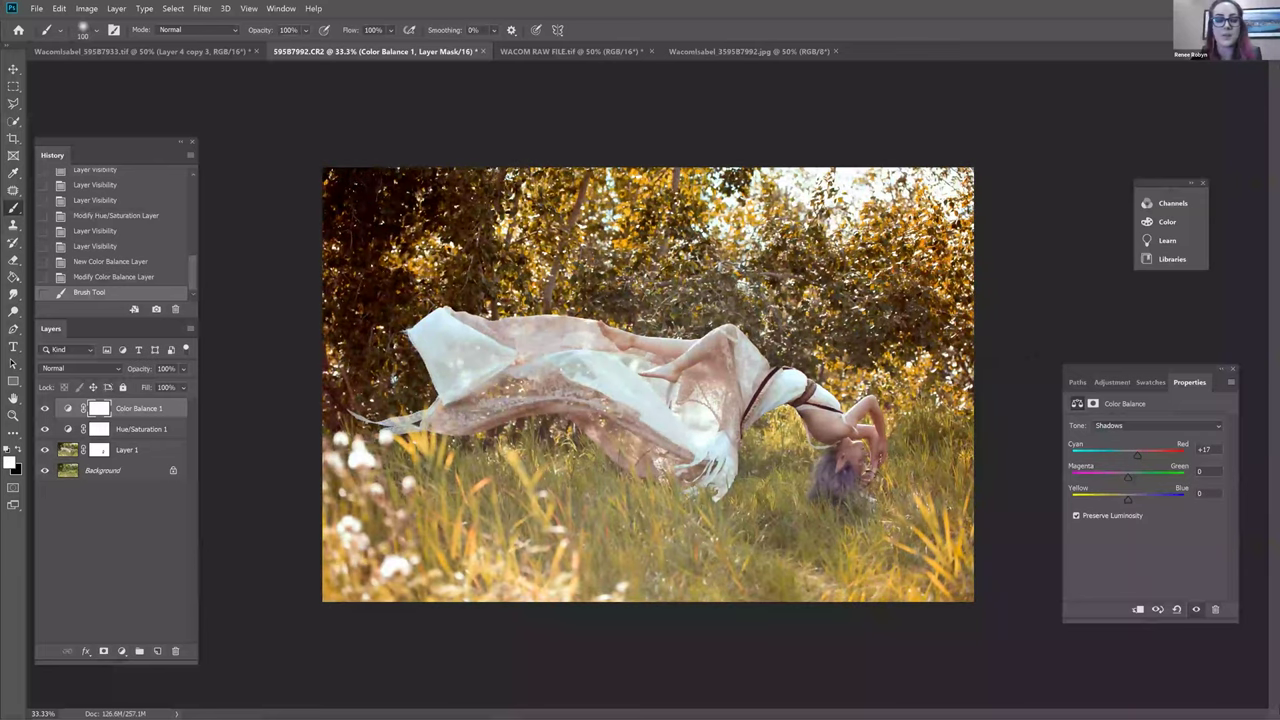
{"action": "key", "text": "ctrl+plus"}
{"action": "left_click", "coordinate": [44, 408]}
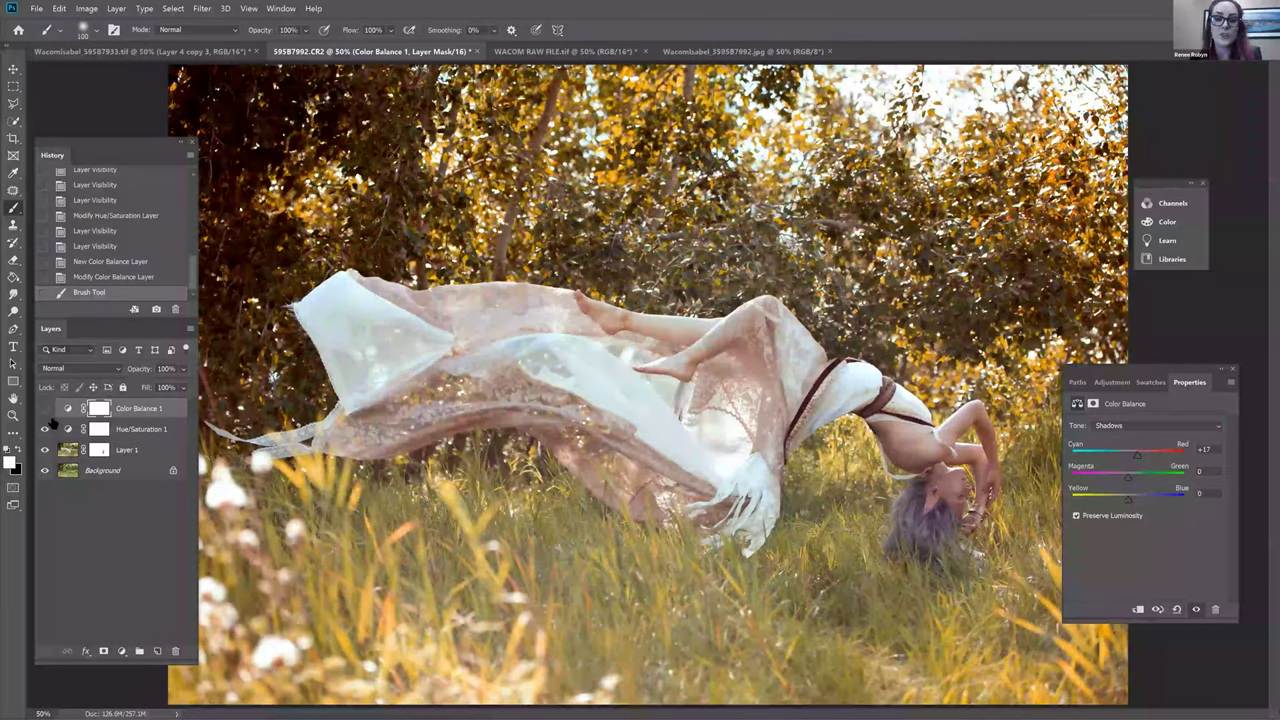
{"action": "left_click", "coordinate": [44, 408]}
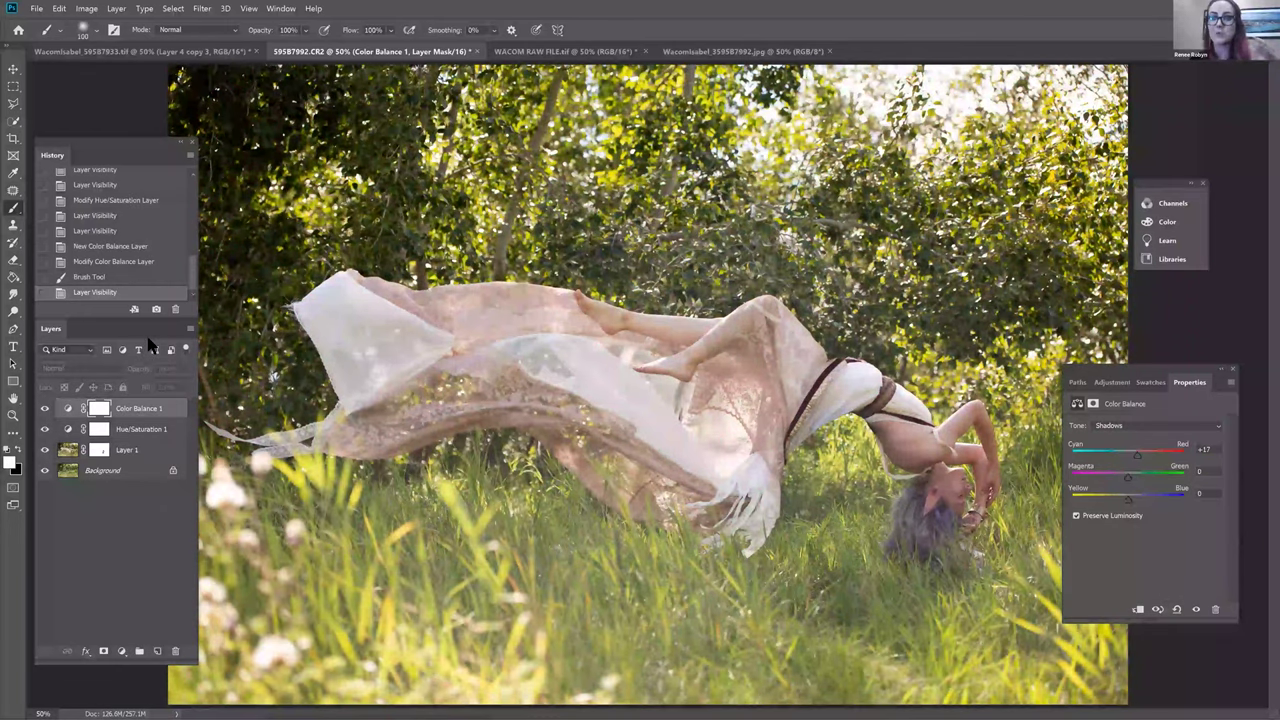
{"action": "key", "text": "ctrl+comma"}
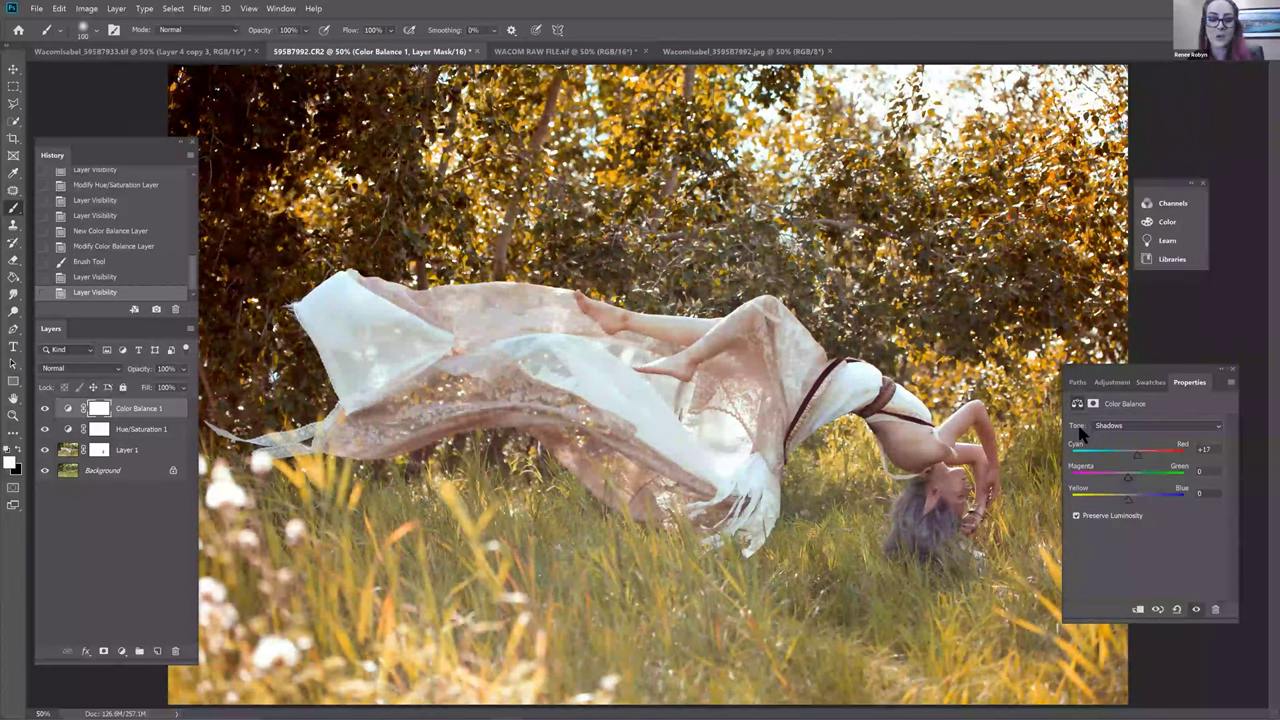
{"action": "key", "text": "ctrl+minus"}
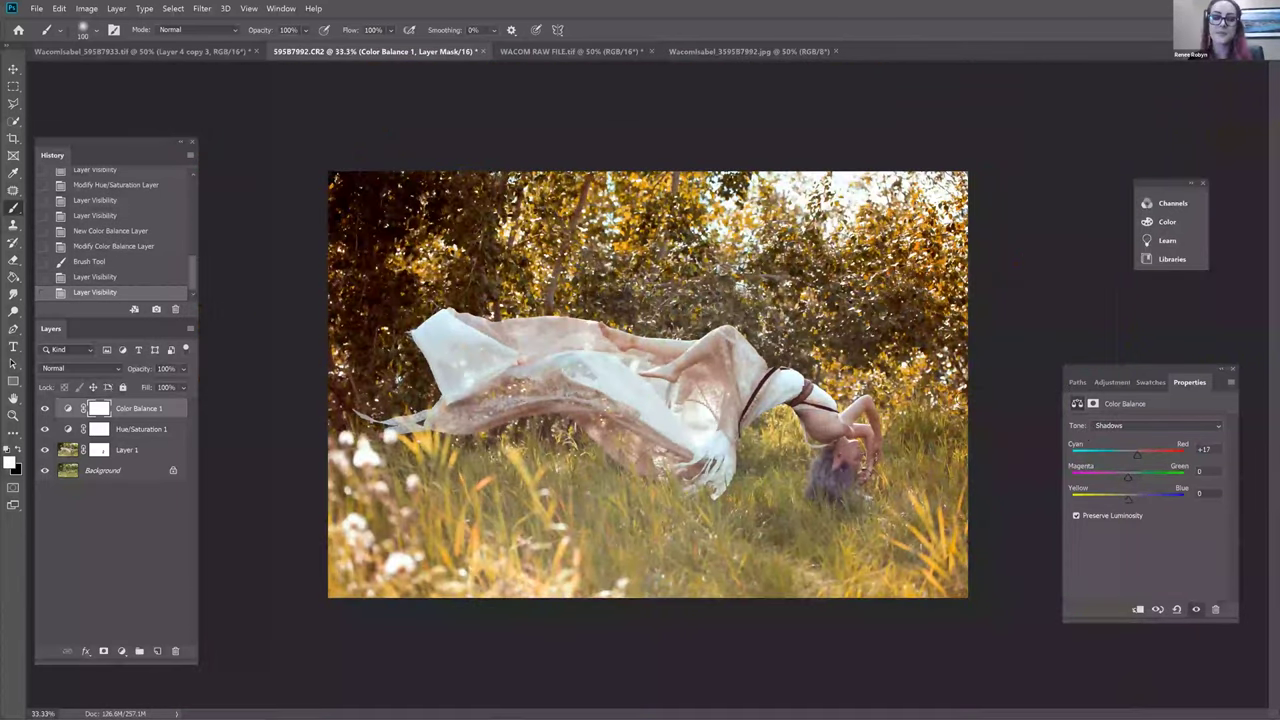
{"action": "key", "text": "ctrl+plus"}
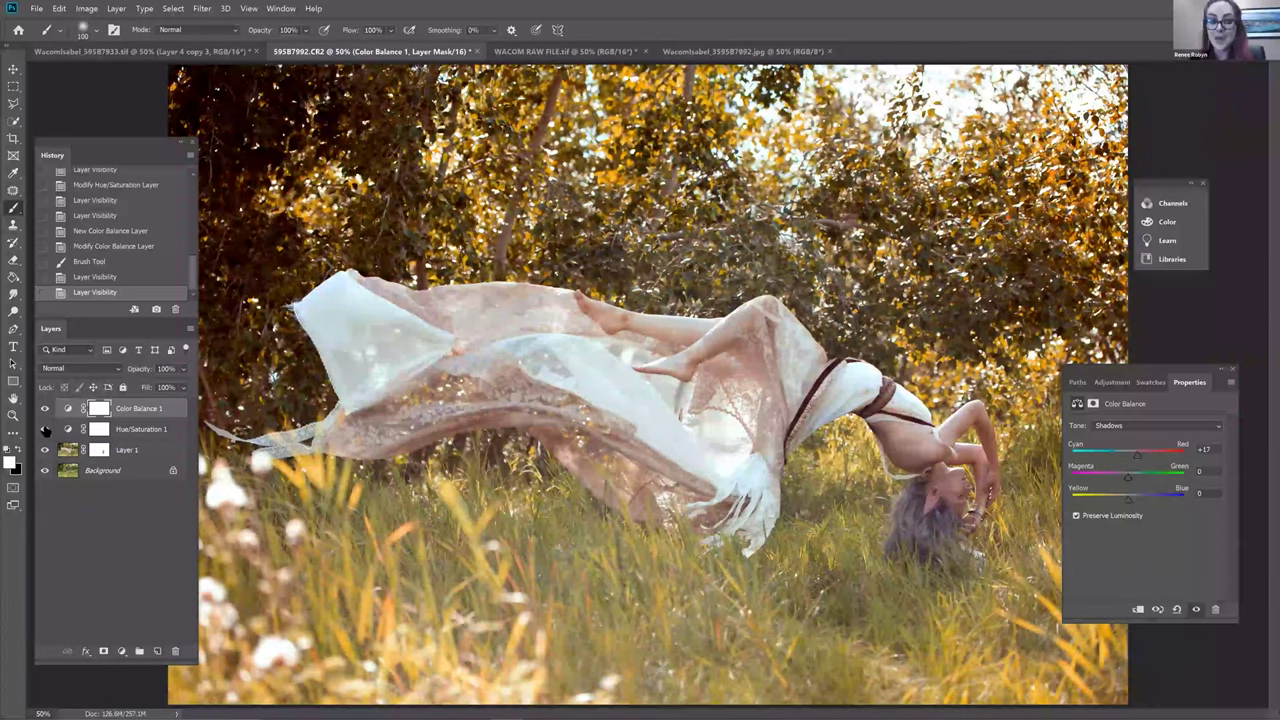
{"action": "key", "text": "ctrl+minus"}
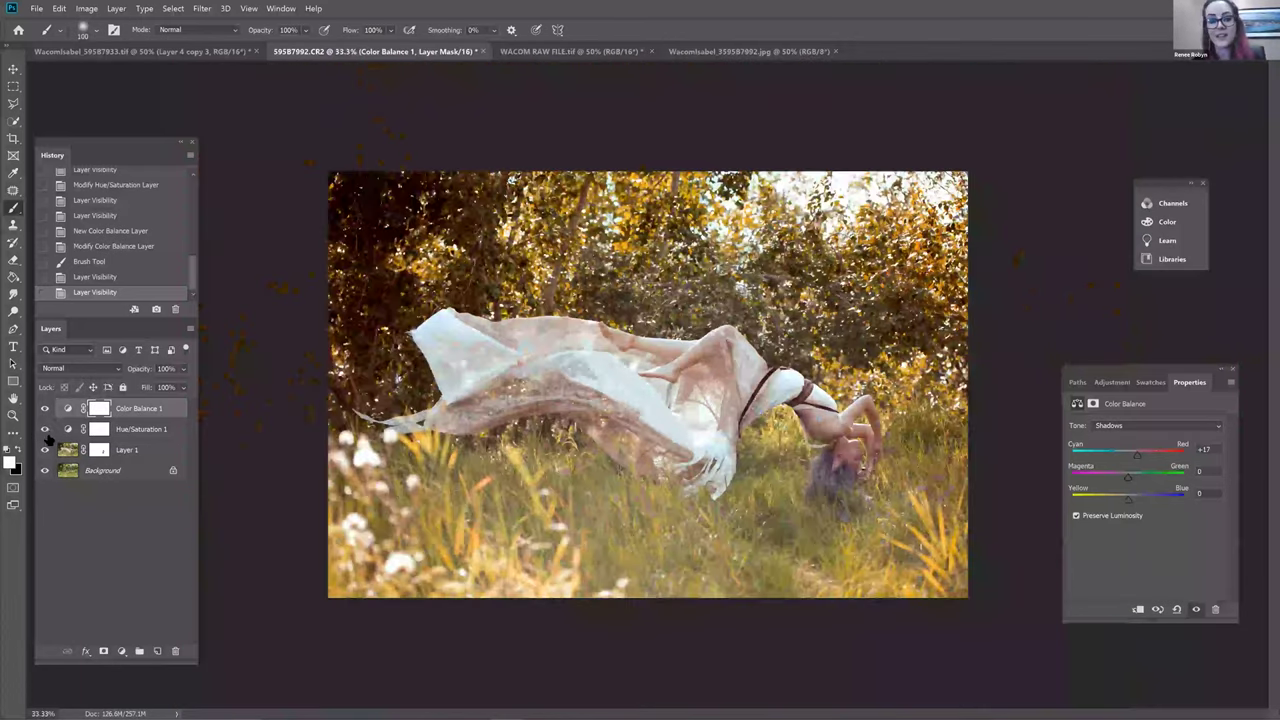
{"action": "left_click", "coordinate": [44, 429]}
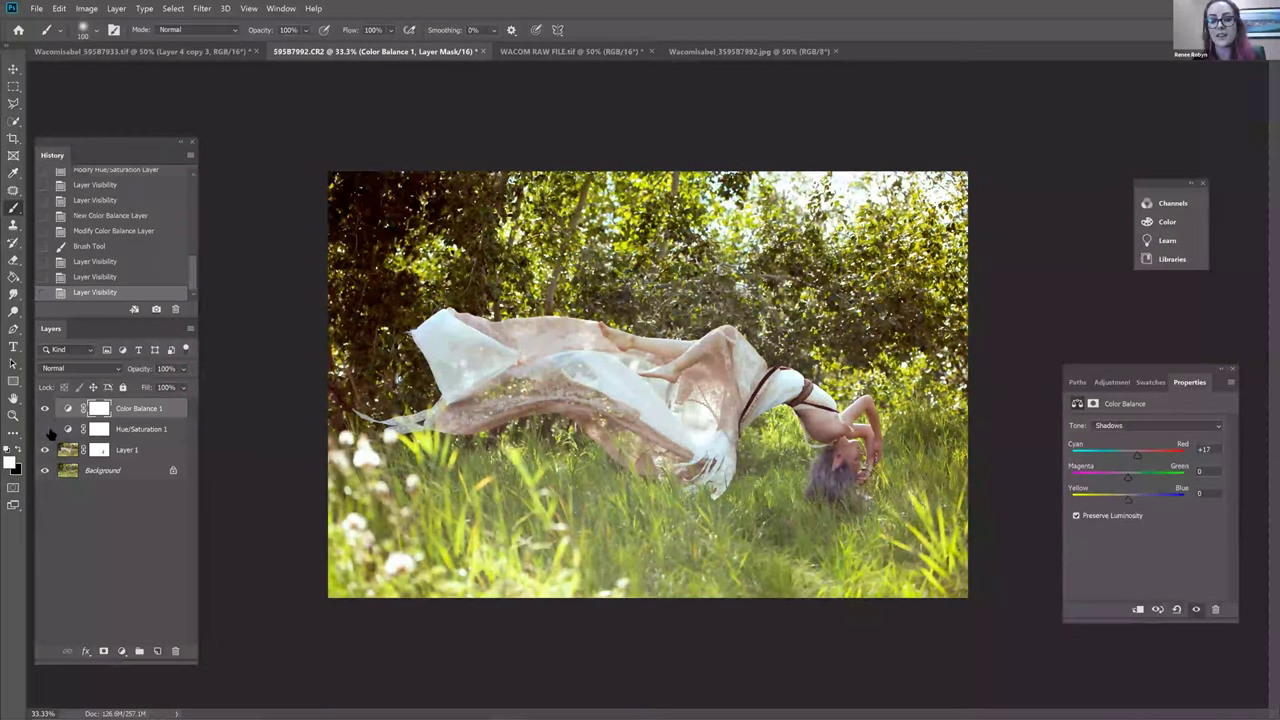
{"action": "left_click", "coordinate": [44, 409]}
{"action": "left_click", "coordinate": [44, 409]}
{"action": "left_click", "coordinate": [44, 409]}
{"action": "left_click", "coordinate": [44, 409]}
{"action": "left_click", "coordinate": [44, 409]}
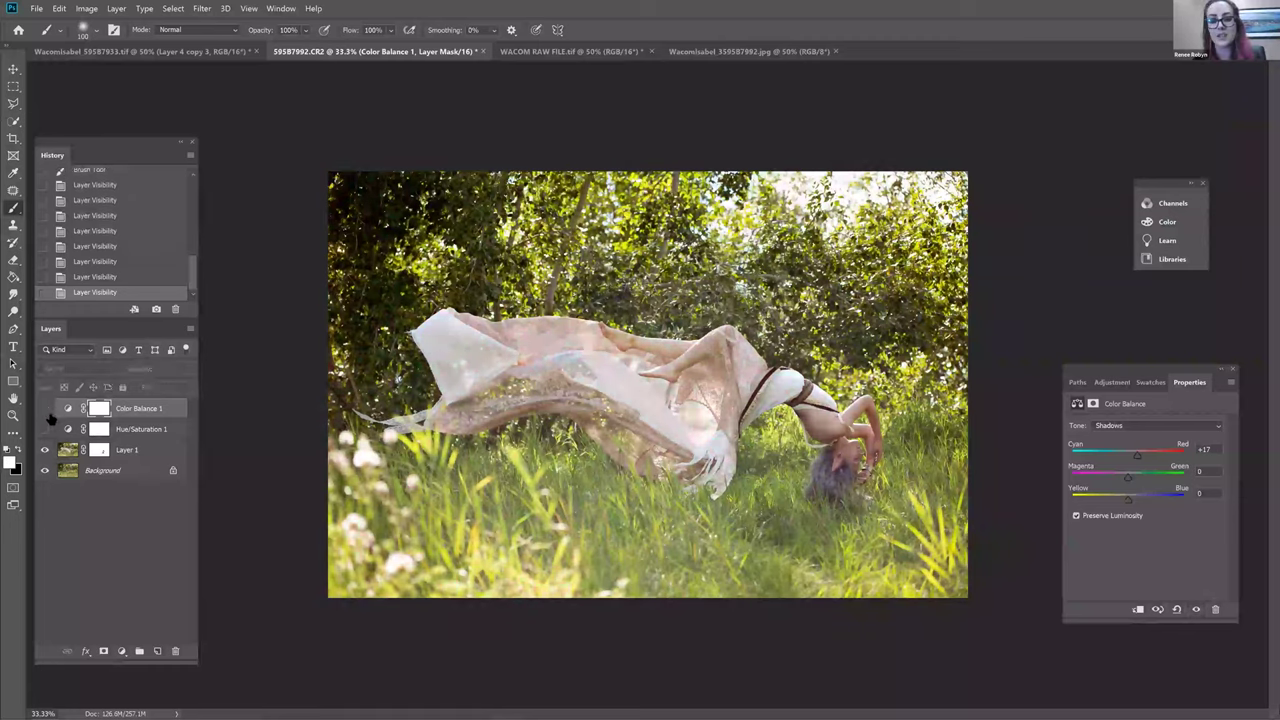
{"action": "left_click", "coordinate": [44, 409]}
{"action": "left_click", "coordinate": [44, 409]}
{"action": "left_click", "coordinate": [44, 409]}
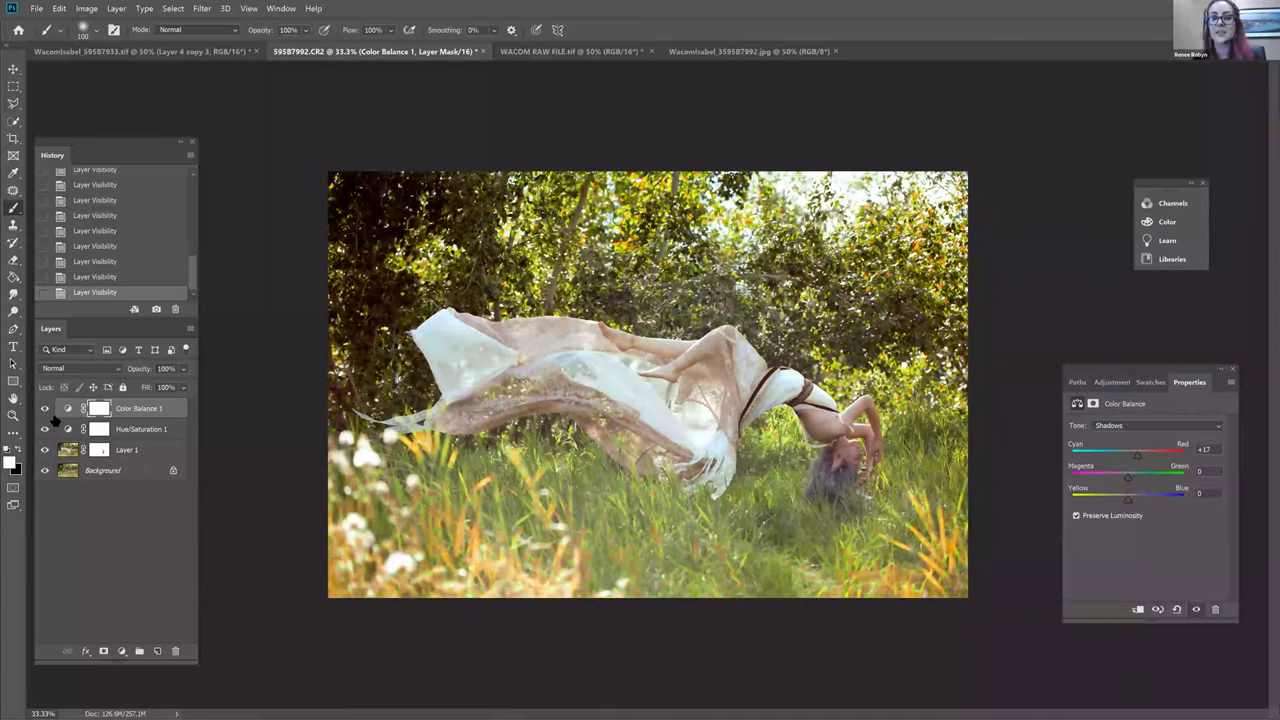
{"action": "left_click", "coordinate": [46, 429]}
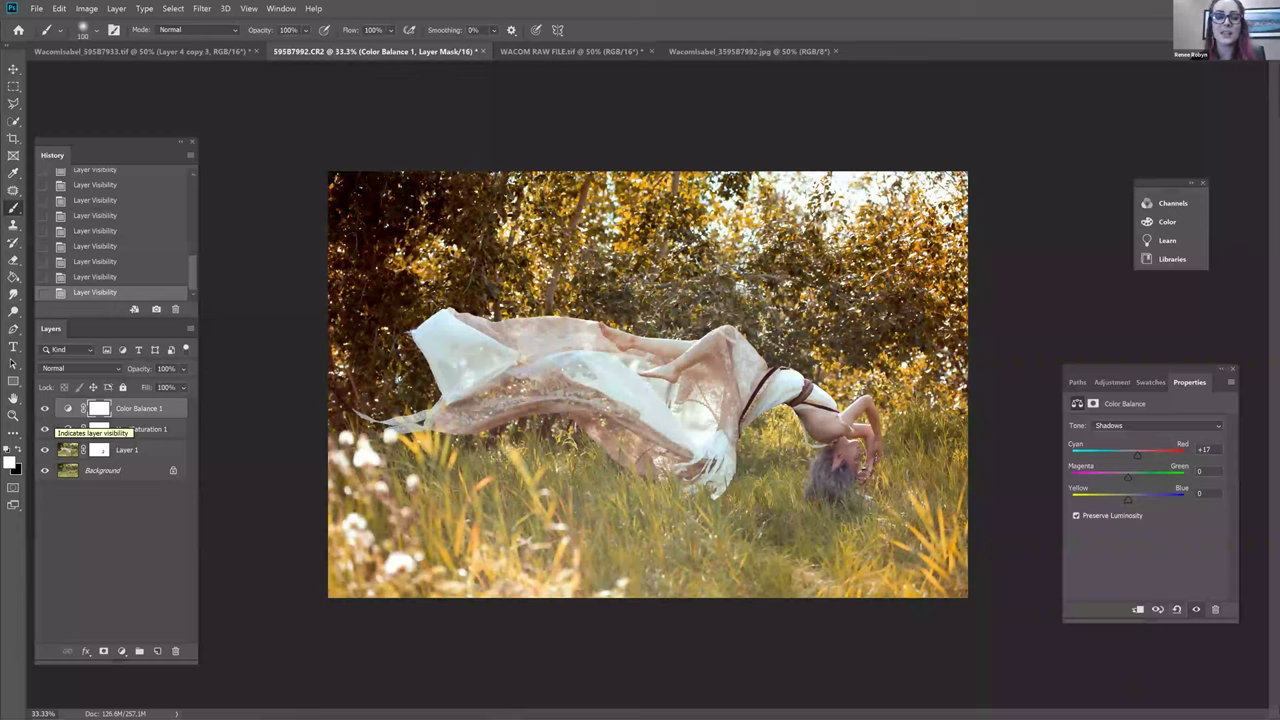
{"action": "left_click", "coordinate": [46, 429]}
{"action": "left_click", "coordinate": [46, 429]}
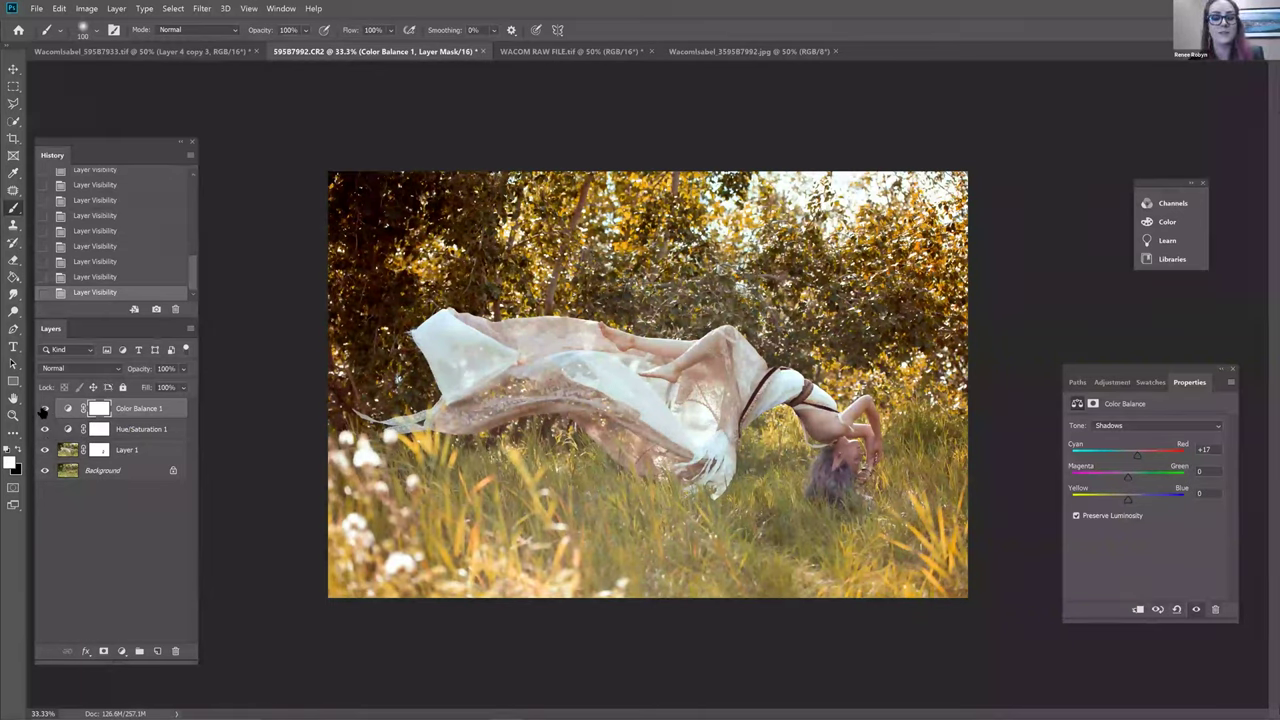
{"action": "left_click", "coordinate": [44, 408]}
{"action": "left_click", "coordinate": [44, 408]}
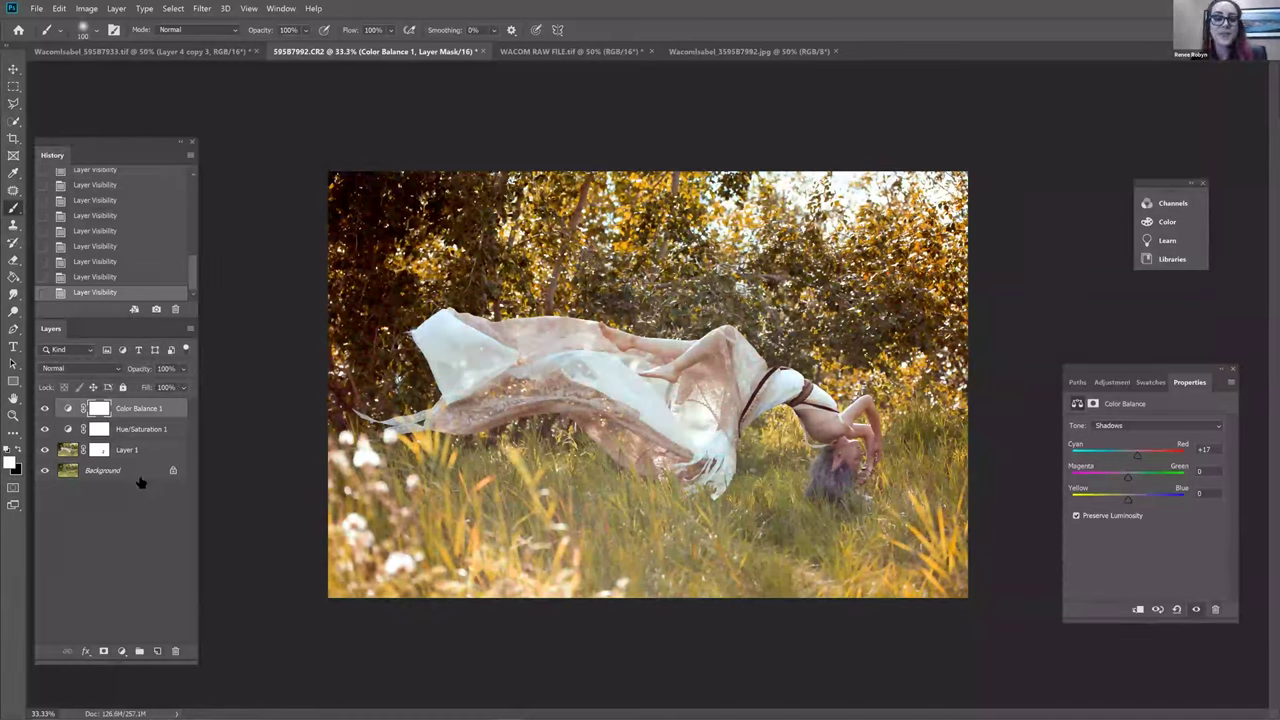
Add a Color Lookup layer, trying 2Strip, Bleach Bypass and Crisp_Warm before settling on EdgyAmber.3DL
{"action": "left_click", "coordinate": [122, 652]}
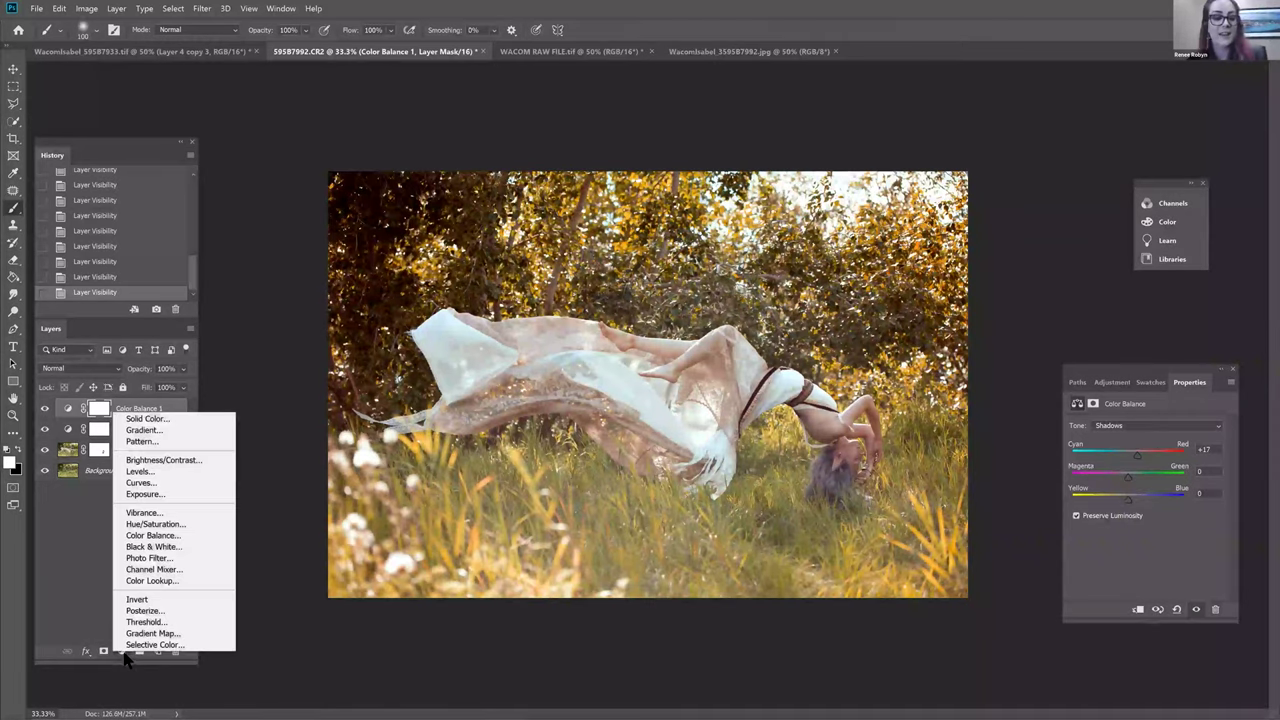
{"action": "left_click", "coordinate": [160, 583]}
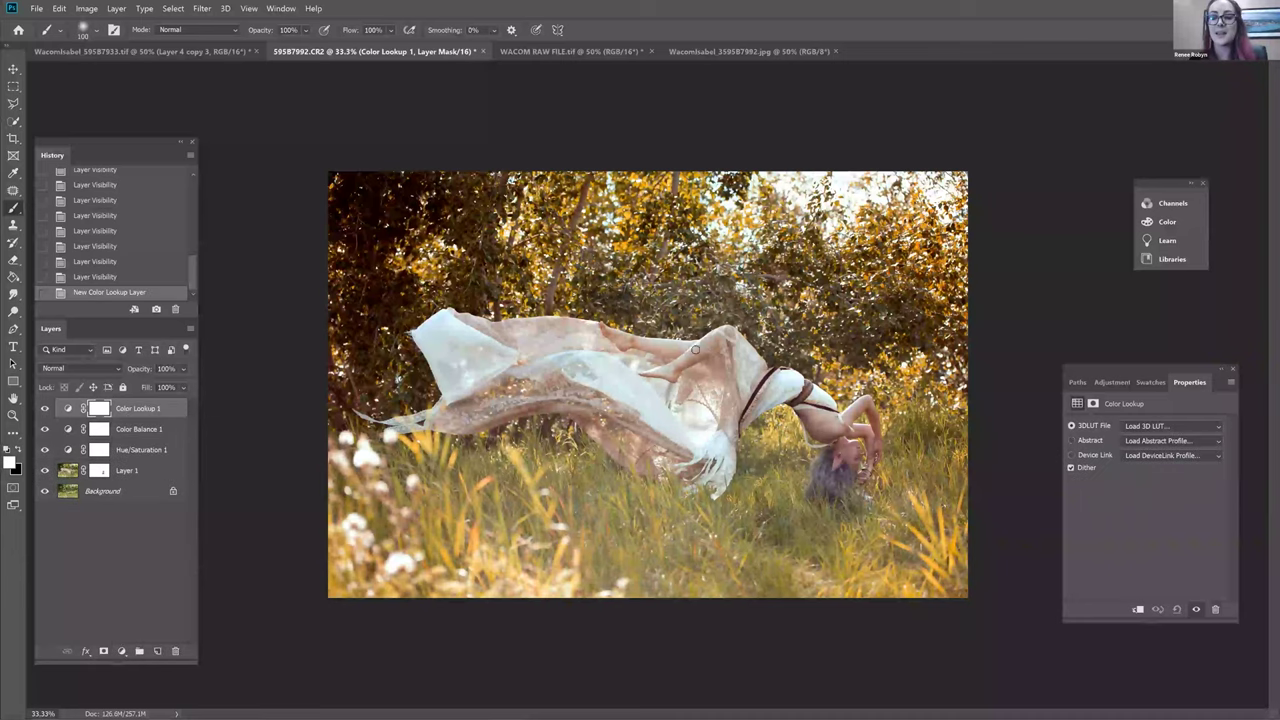
{"action": "left_click", "coordinate": [1172, 430]}
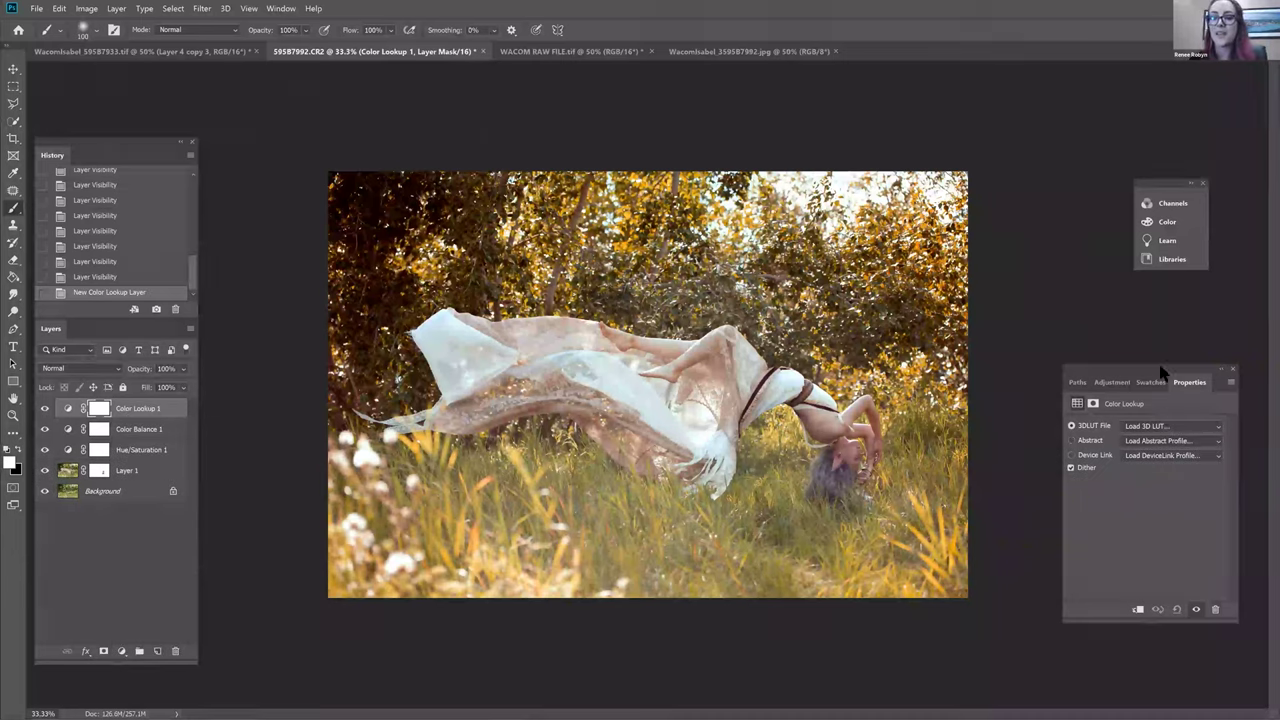
{"action": "key", "text": "Up"}
{"action": "key", "text": "Up"}
{"action": "key", "text": "Up"}
{"action": "key", "text": "Up"}
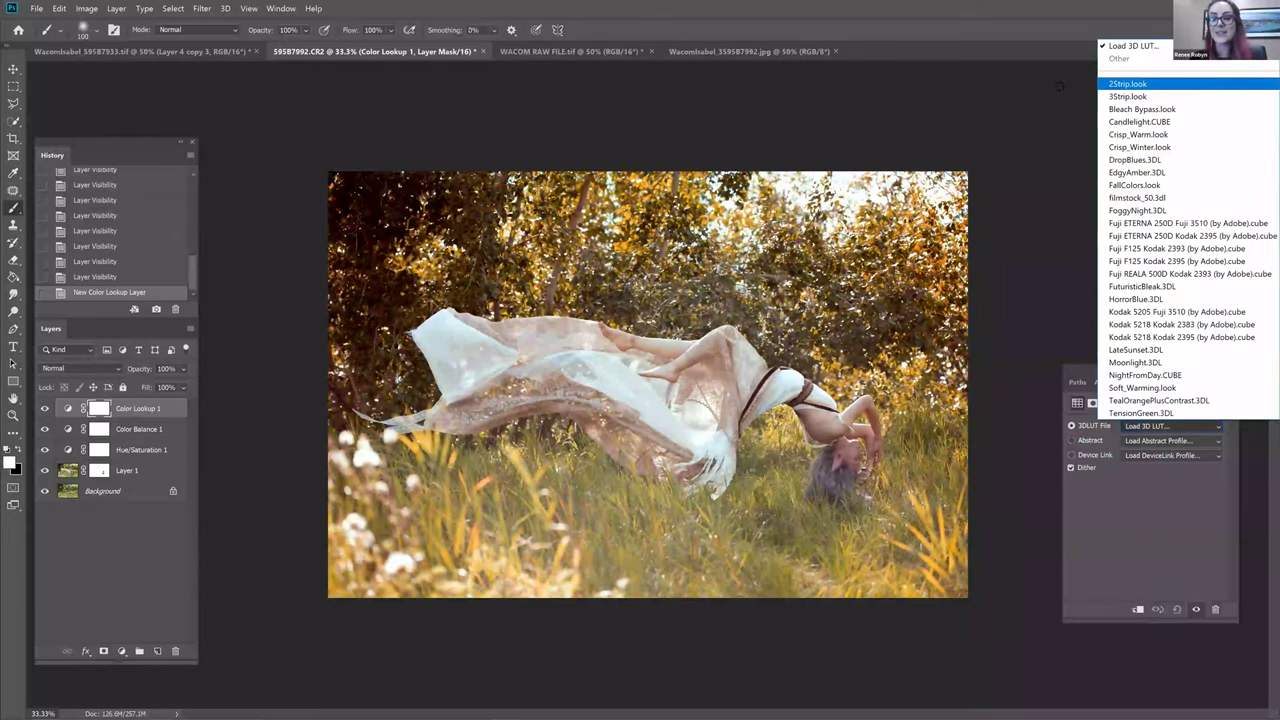
{"action": "key", "text": "Return"}
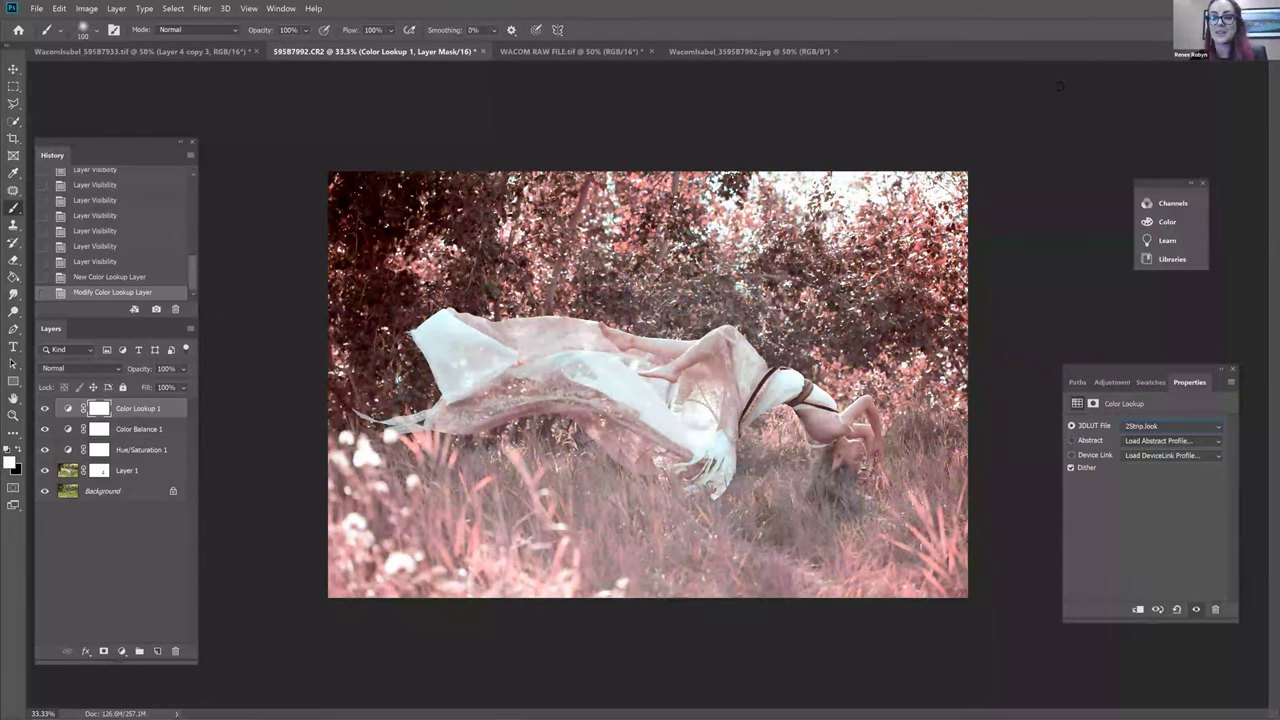
{"action": "key", "text": "Down"}
{"action": "key", "text": "Down"}
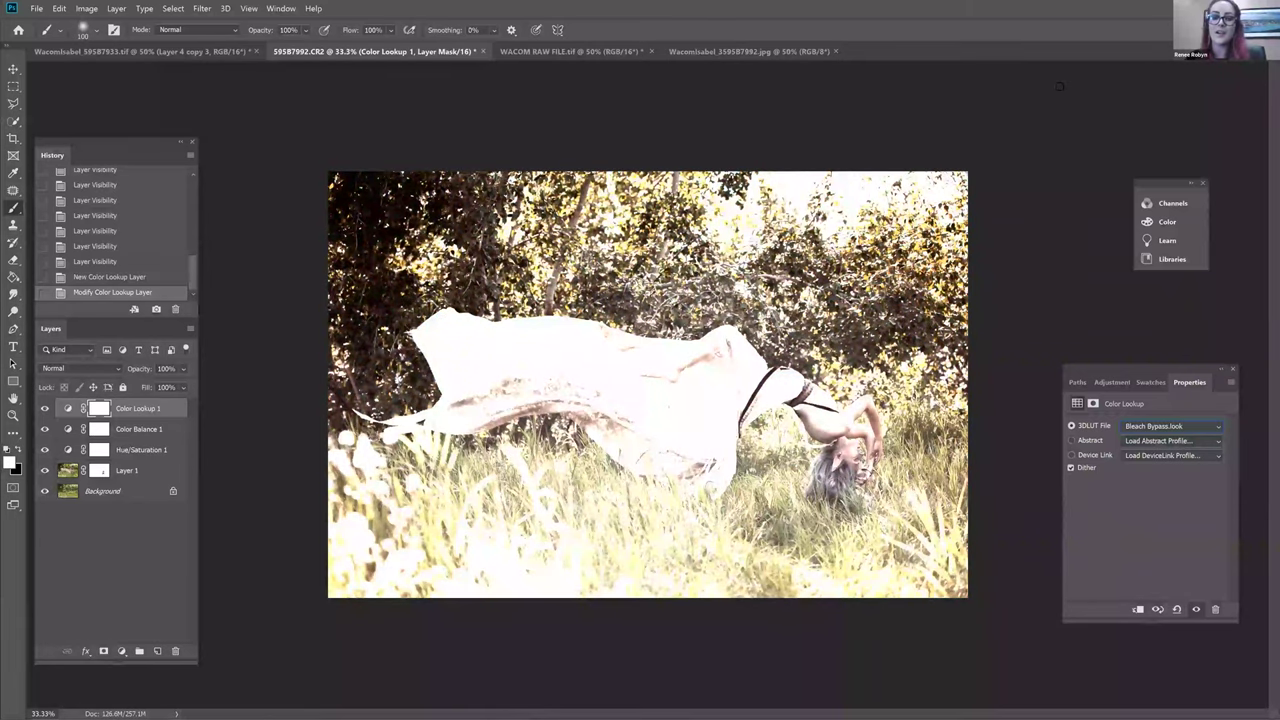
{"action": "key", "text": "Down"}
{"action": "key", "text": "Down"}
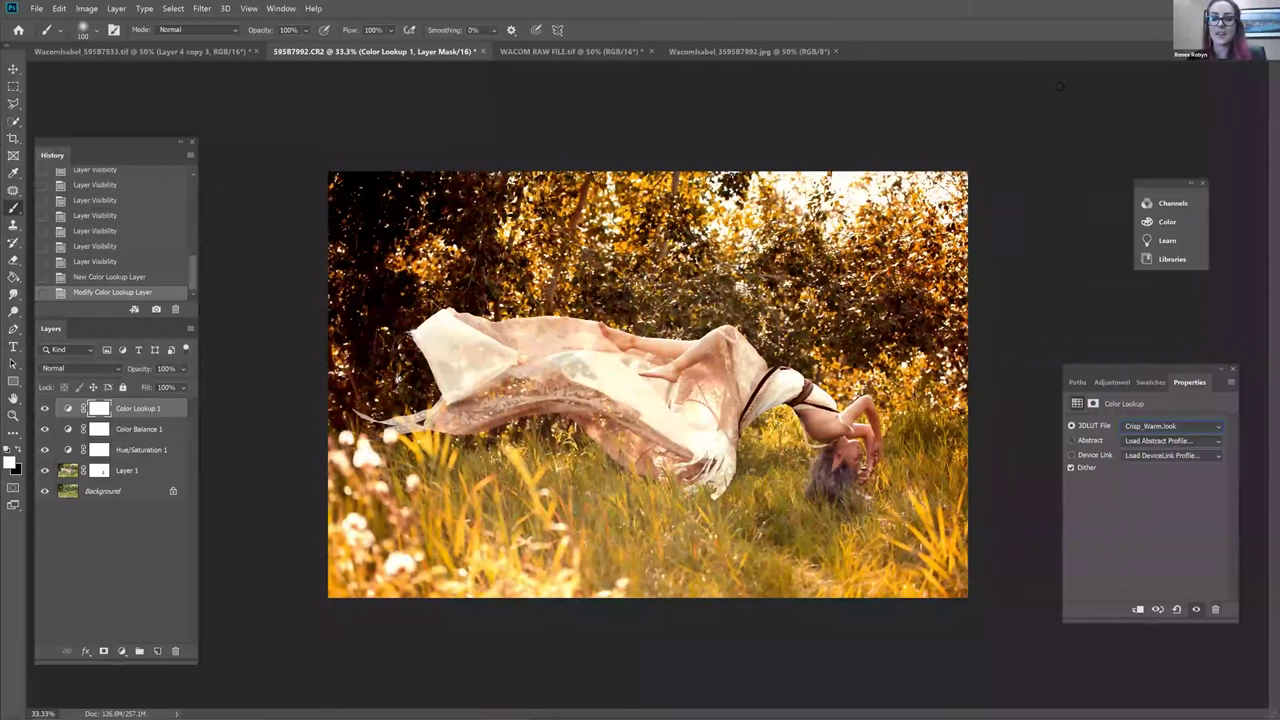
{"action": "key", "text": "Down"}
{"action": "key", "text": "Down"}
{"action": "key", "text": "Down"}
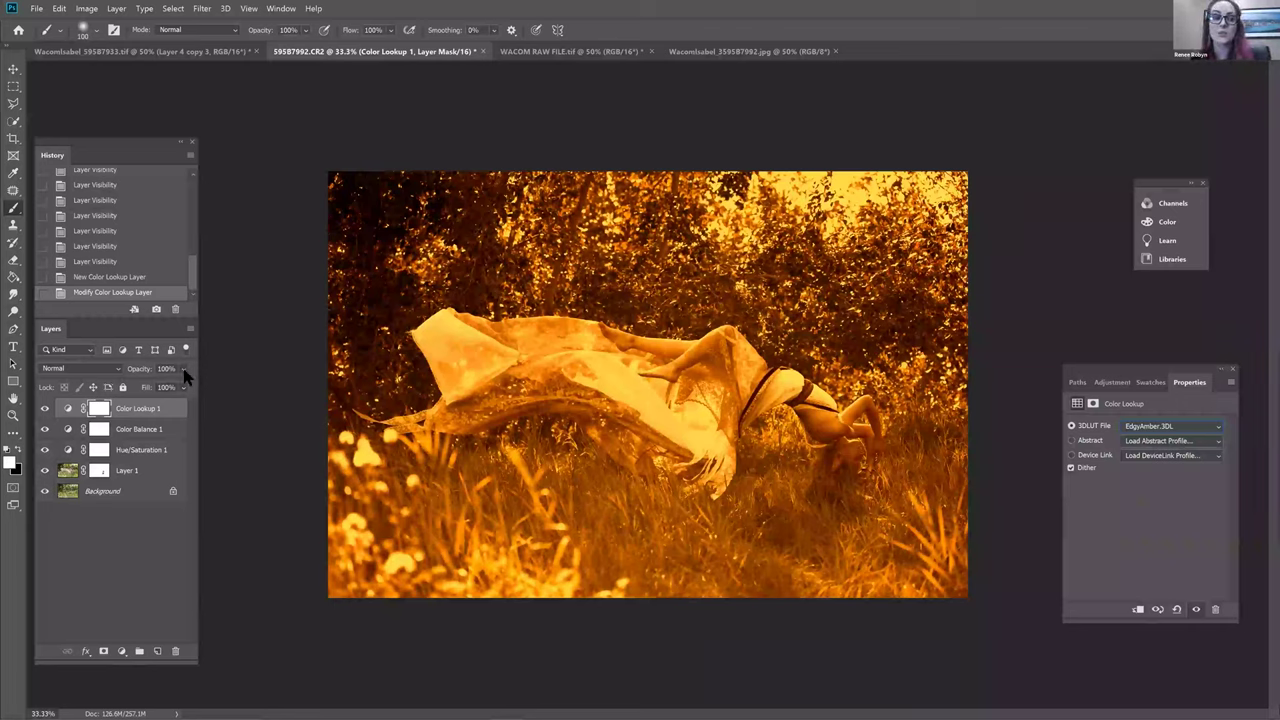
Lower Color Lookup 1's opacity and toggle the adjustment layers off and on to compare
{"action": "left_click", "coordinate": [143, 385]}
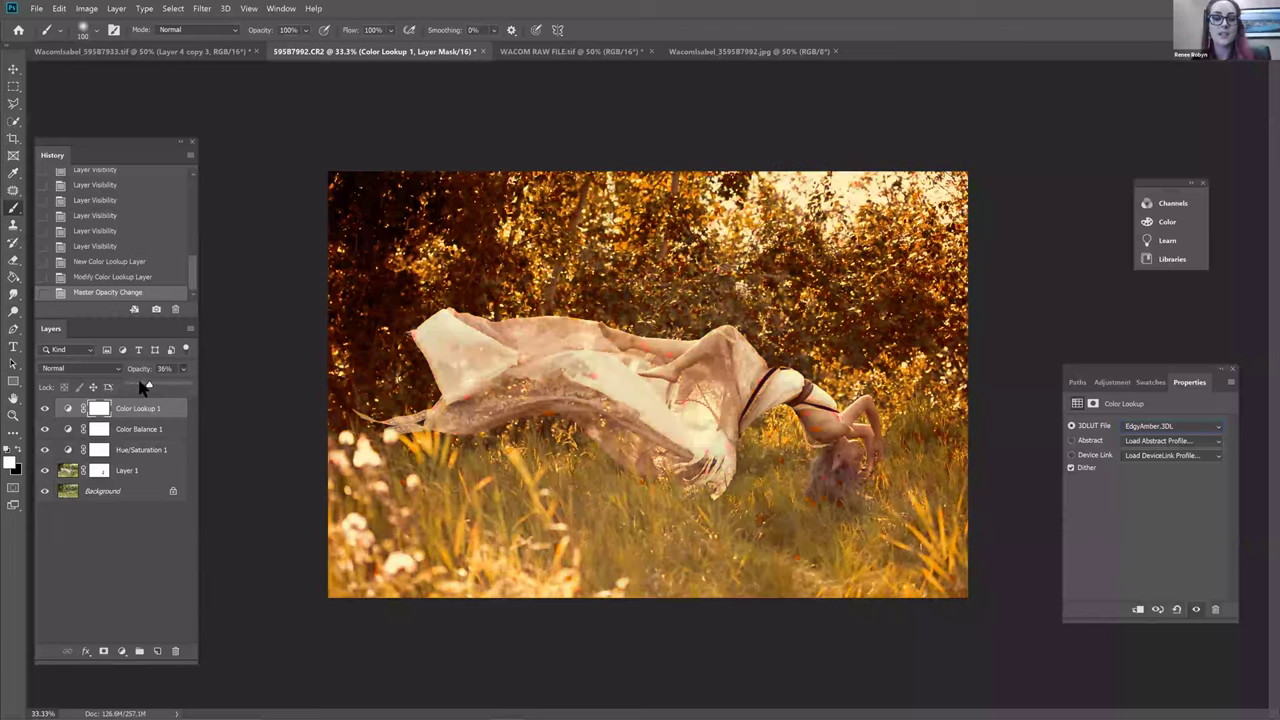
{"action": "left_click_drag", "start_coordinate": [138, 387], "coordinate": [136, 387]}
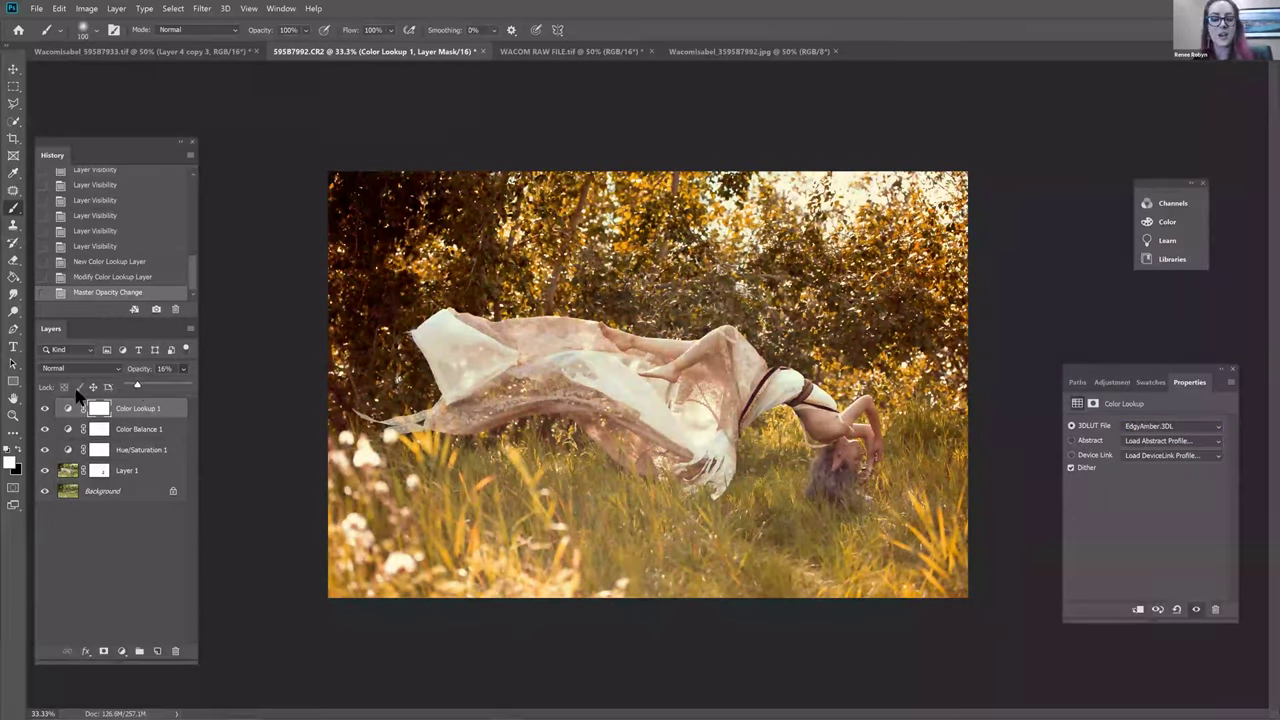
{"action": "left_click", "coordinate": [44, 429]}
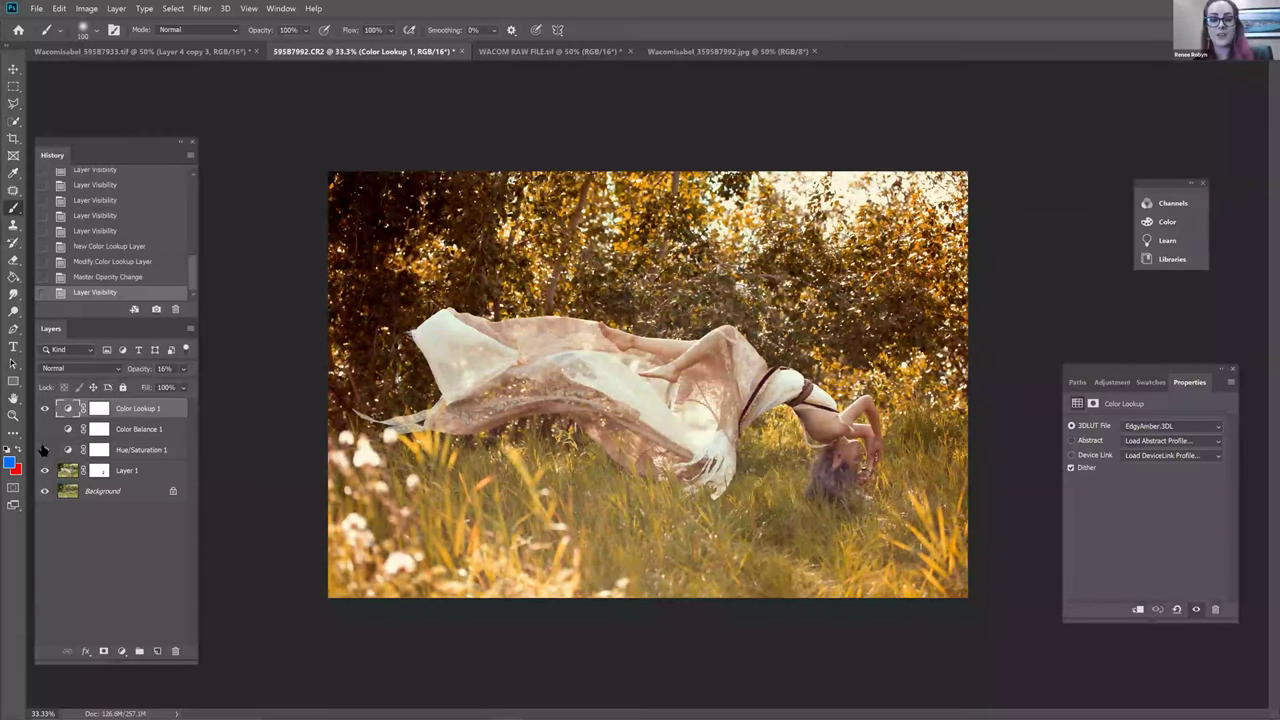
{"action": "left_click", "coordinate": [44, 450]}
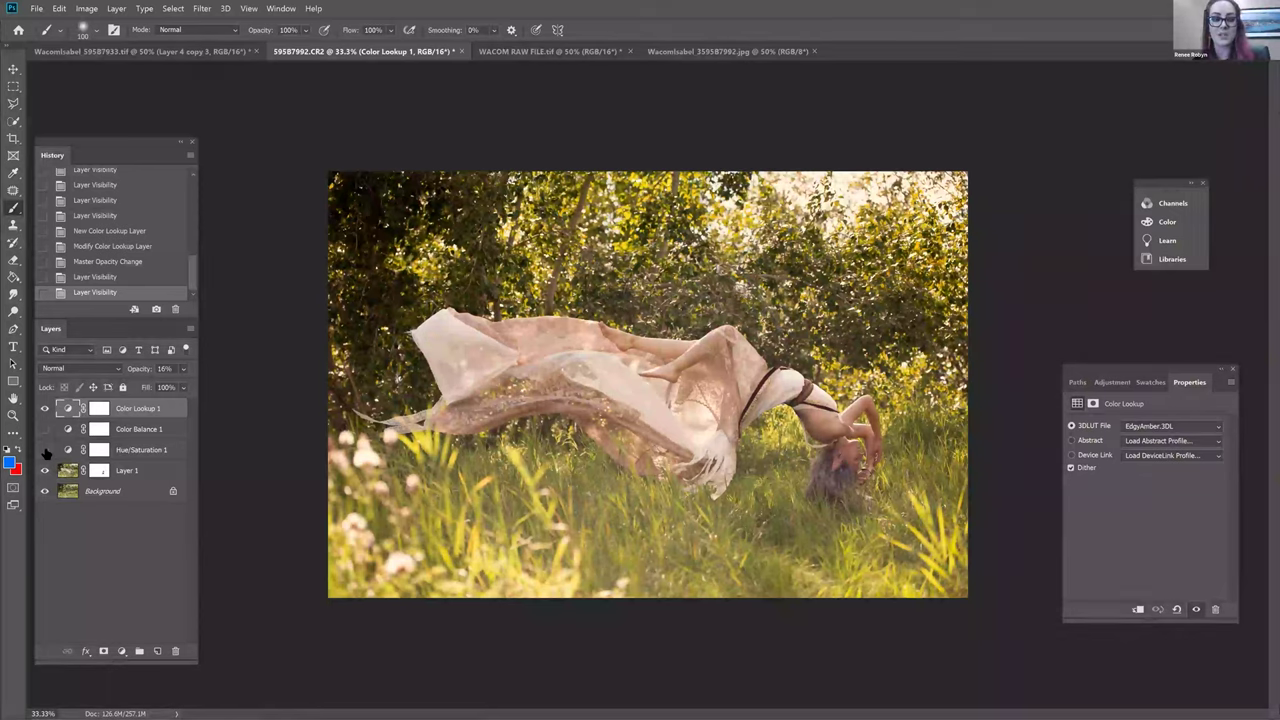
{"action": "left_click", "coordinate": [44, 450]}
{"action": "left_click", "coordinate": [44, 429]}
{"action": "left_click", "coordinate": [44, 408]}
{"action": "left_click", "coordinate": [44, 408]}
{"action": "left_click", "coordinate": [44, 408]}
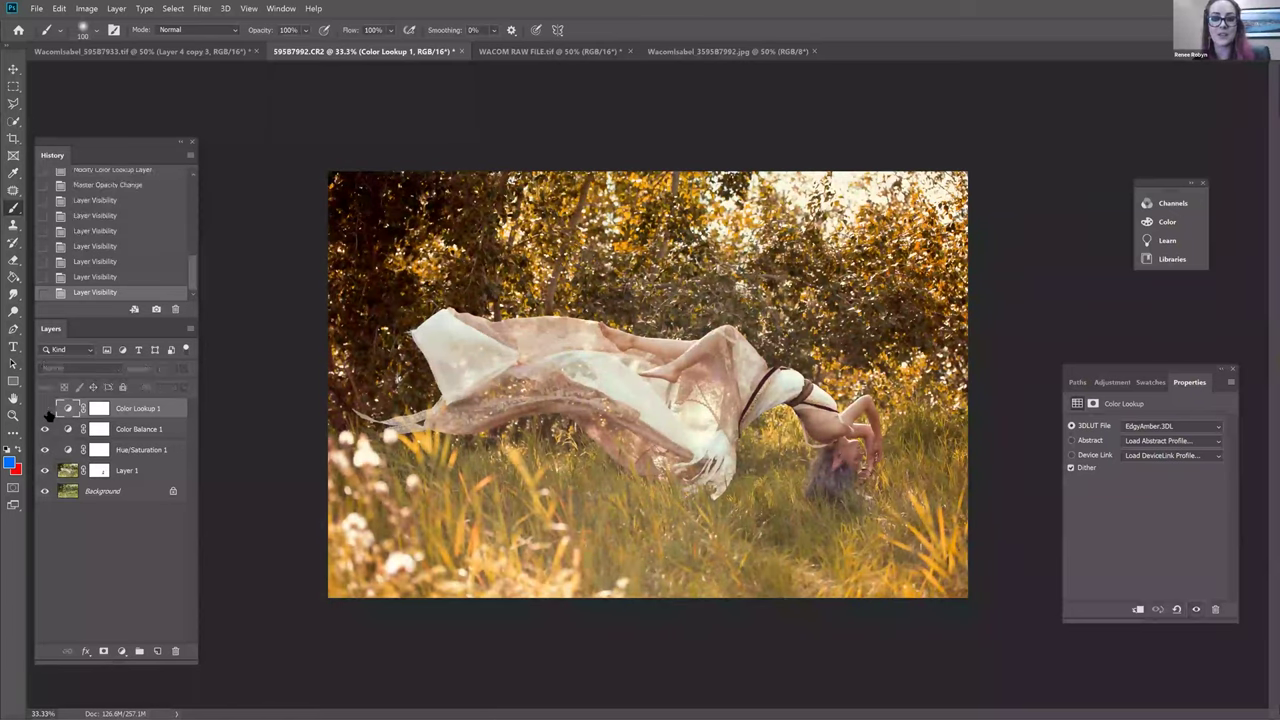
{"action": "left_click", "coordinate": [44, 408]}
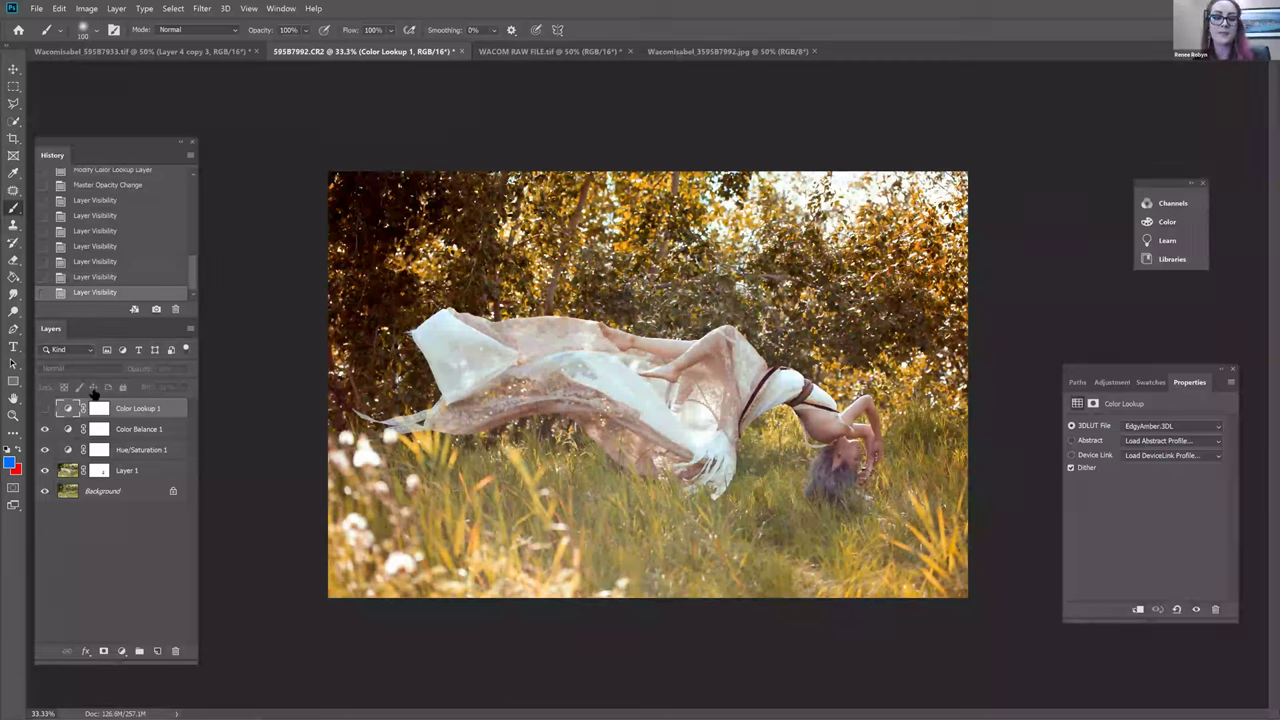
Set Color Lookup 1's fill to 32%, compare it off and on, and zoom to 50%
{"action": "left_click", "coordinate": [183, 387]}
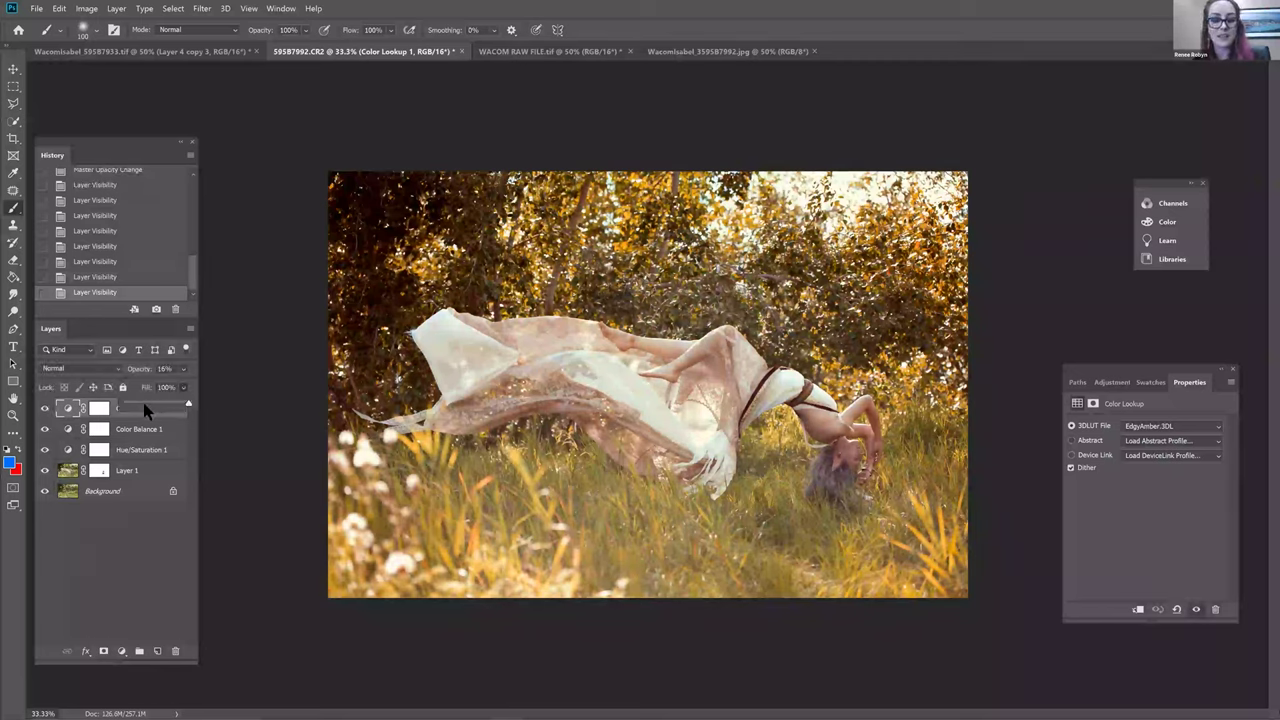
{"action": "left_click", "coordinate": [144, 403]}
{"action": "double_click", "coordinate": [44, 409]}
{"action": "left_click", "coordinate": [44, 409]}
{"action": "left_click", "coordinate": [44, 409]}
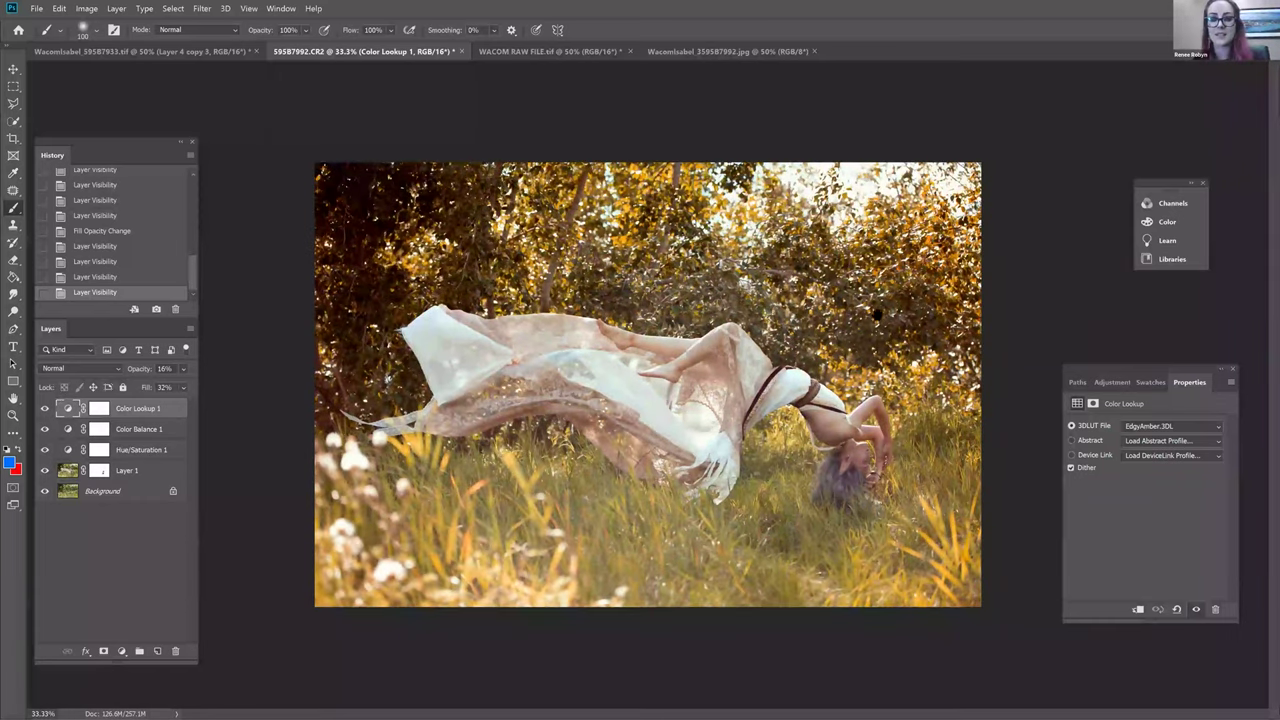
{"action": "key", "text": "ctrl+plus"}
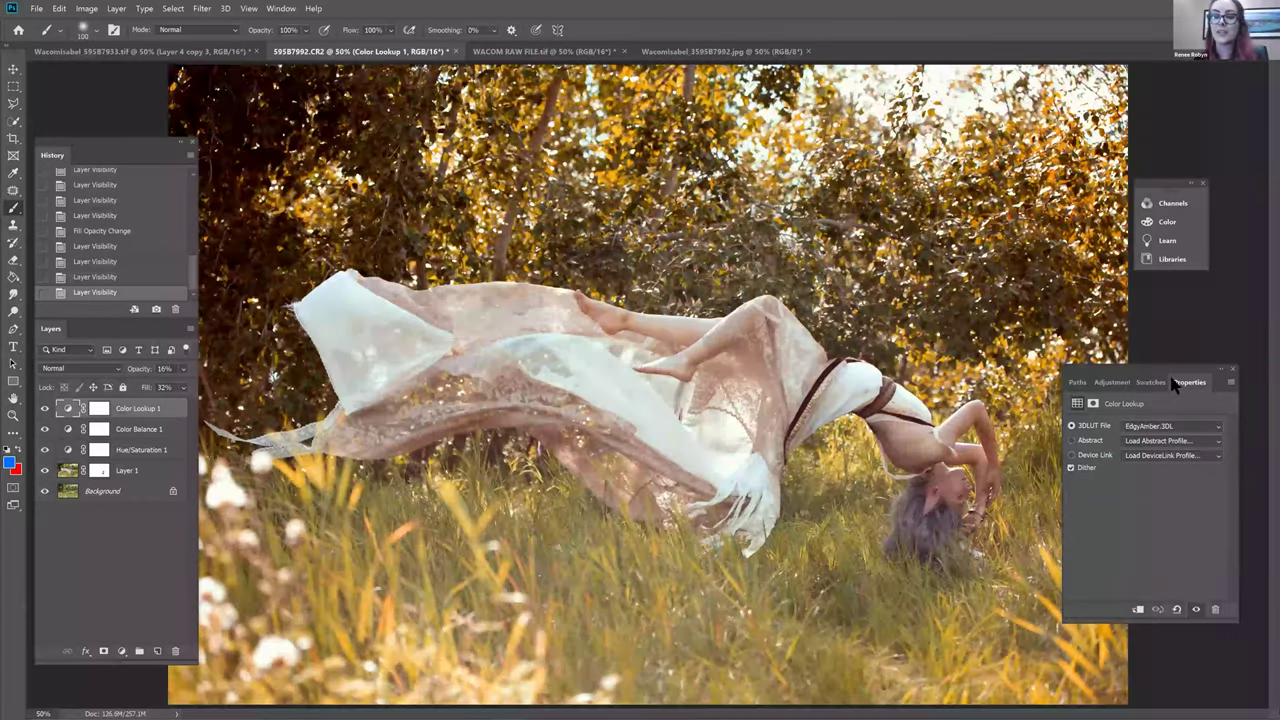
{"action": "left_click_drag", "start_coordinate": [1141, 380], "coordinate": [1168, 396]}
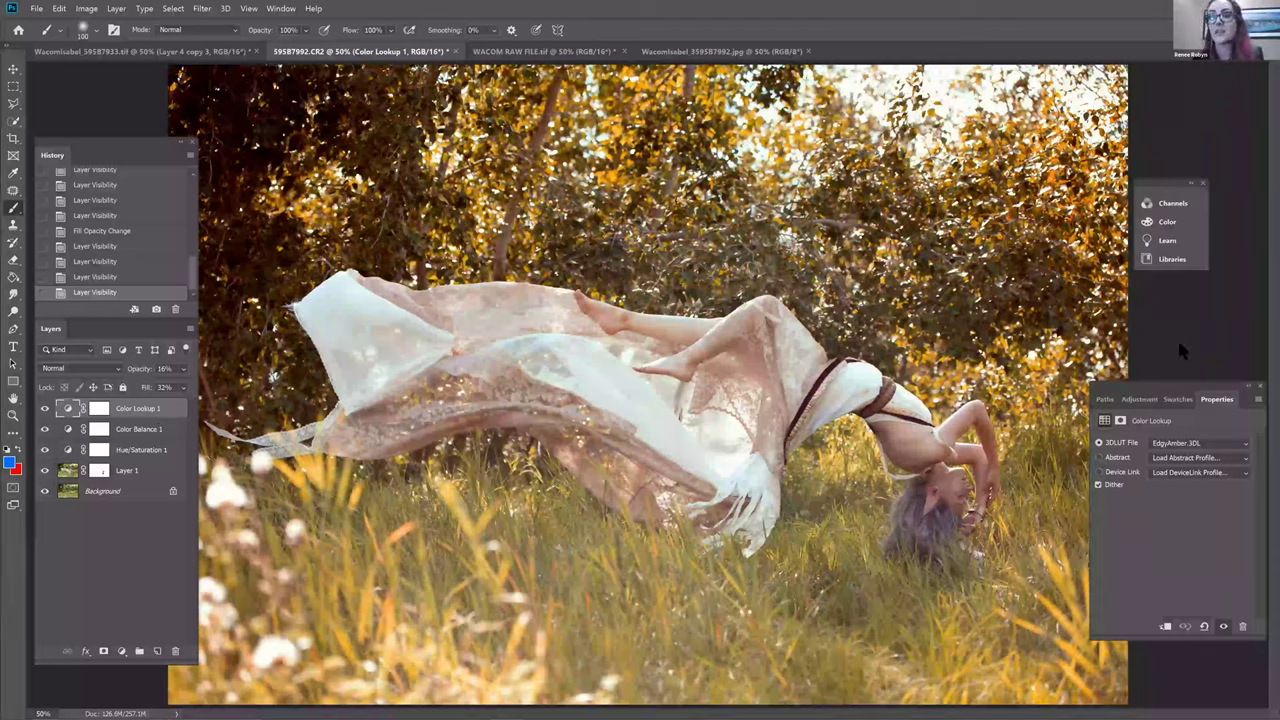
Restore the lookup opacity to 100% and switch the look to HorrorBlue.3DL via Fuji ETERNA and FuturisticBleak
{"action": "left_click", "coordinate": [1198, 442]}
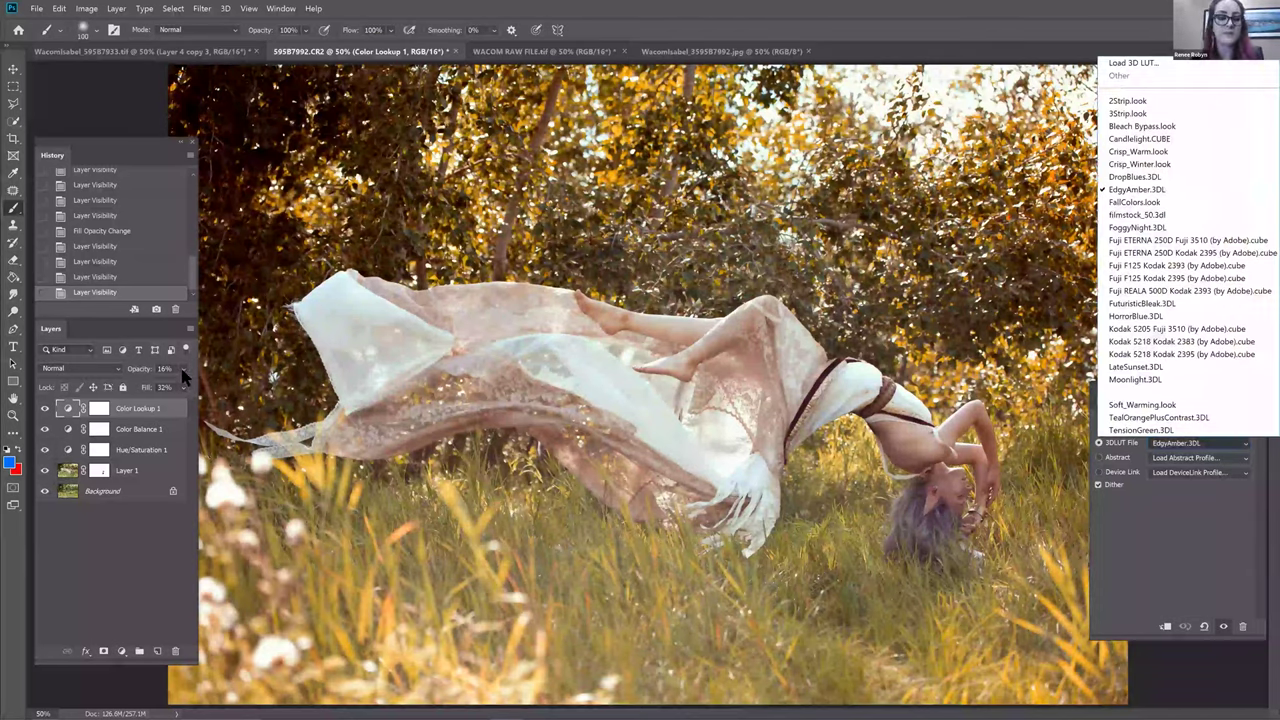
{"action": "left_click", "coordinate": [183, 368]}
{"action": "left_click_drag", "start_coordinate": [140, 385], "coordinate": [231, 397]}
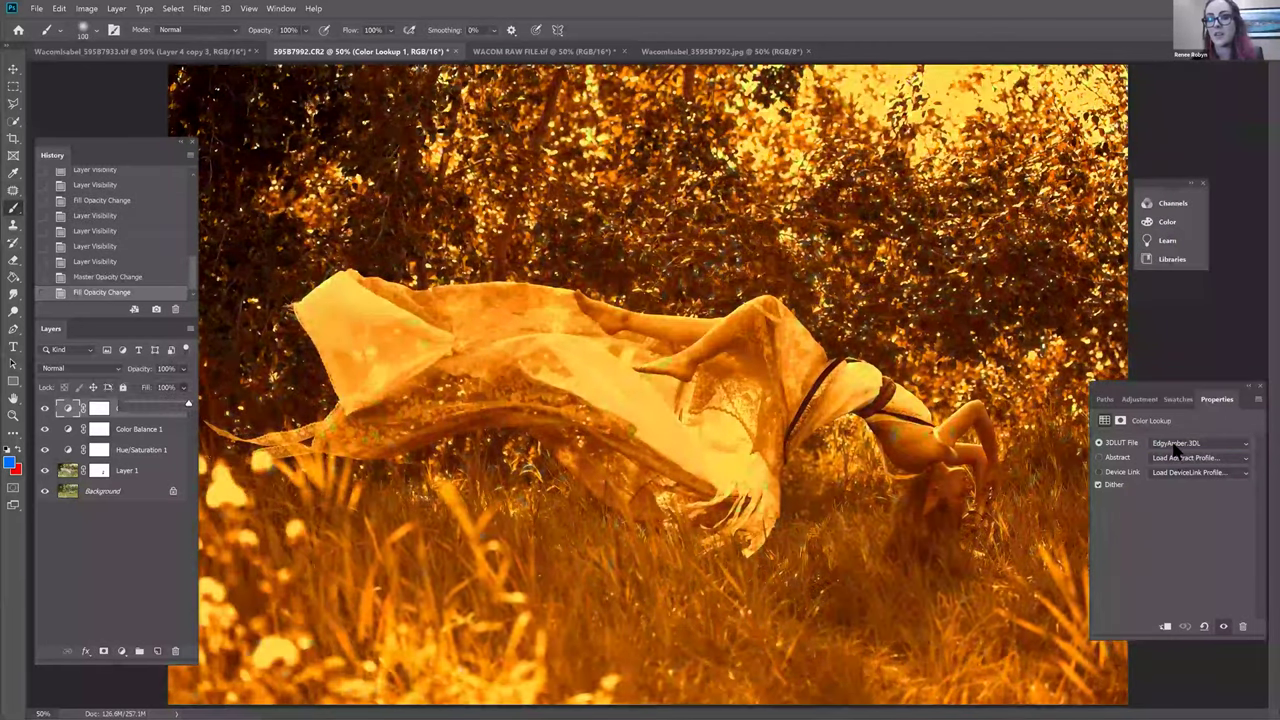
{"action": "left_click", "coordinate": [1175, 446]}
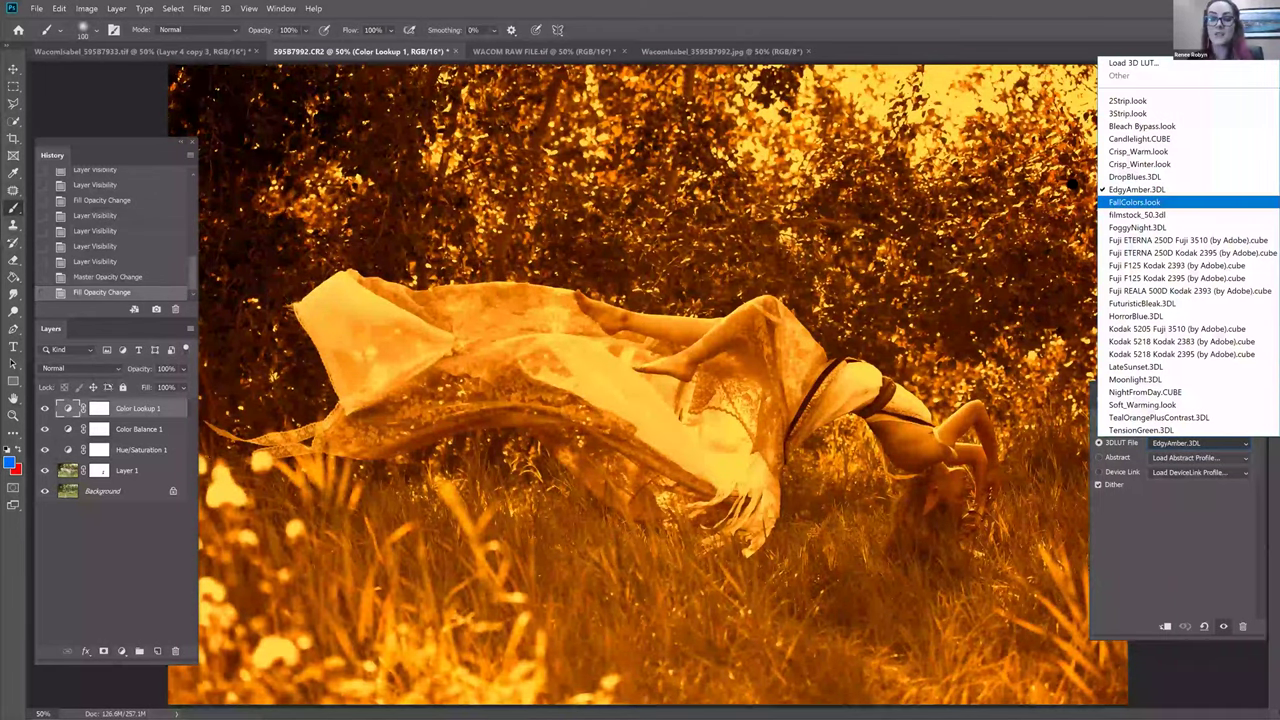
{"action": "left_click", "coordinate": [1180, 253]}
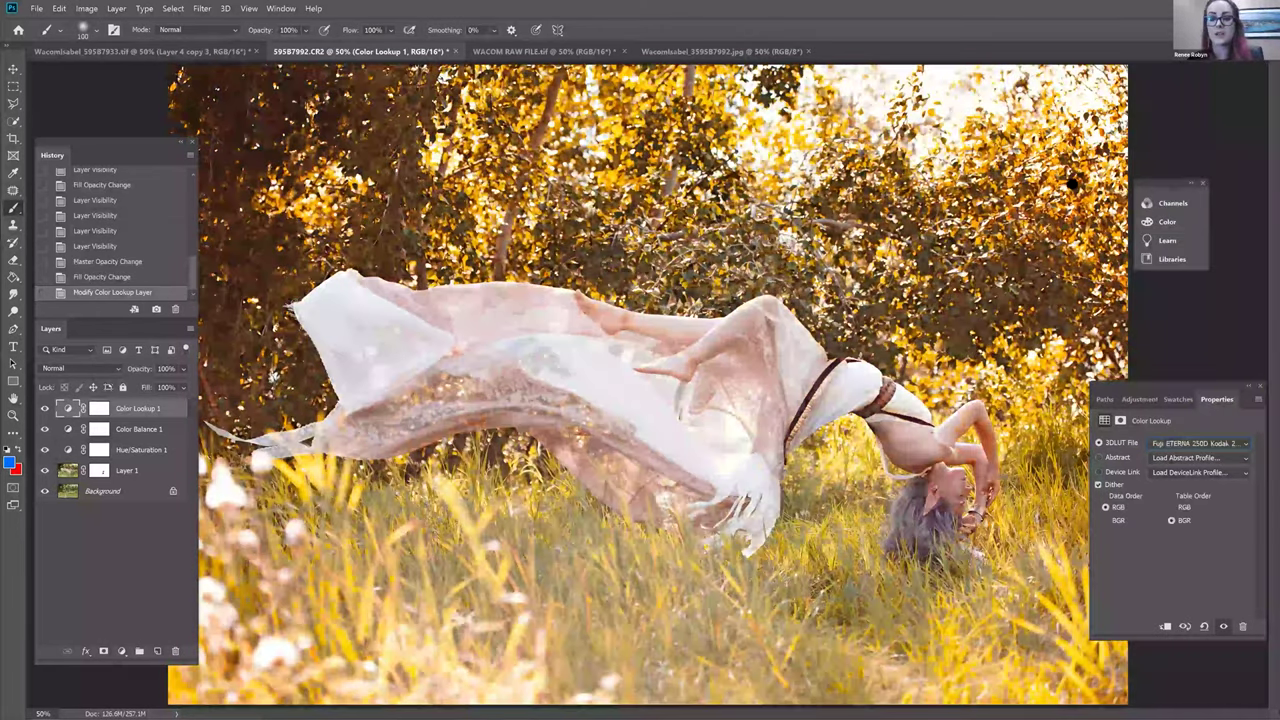
{"action": "key", "text": "Down"}
{"action": "key", "text": "Down"}
{"action": "key", "text": "Down"}
{"action": "key", "text": "Down"}
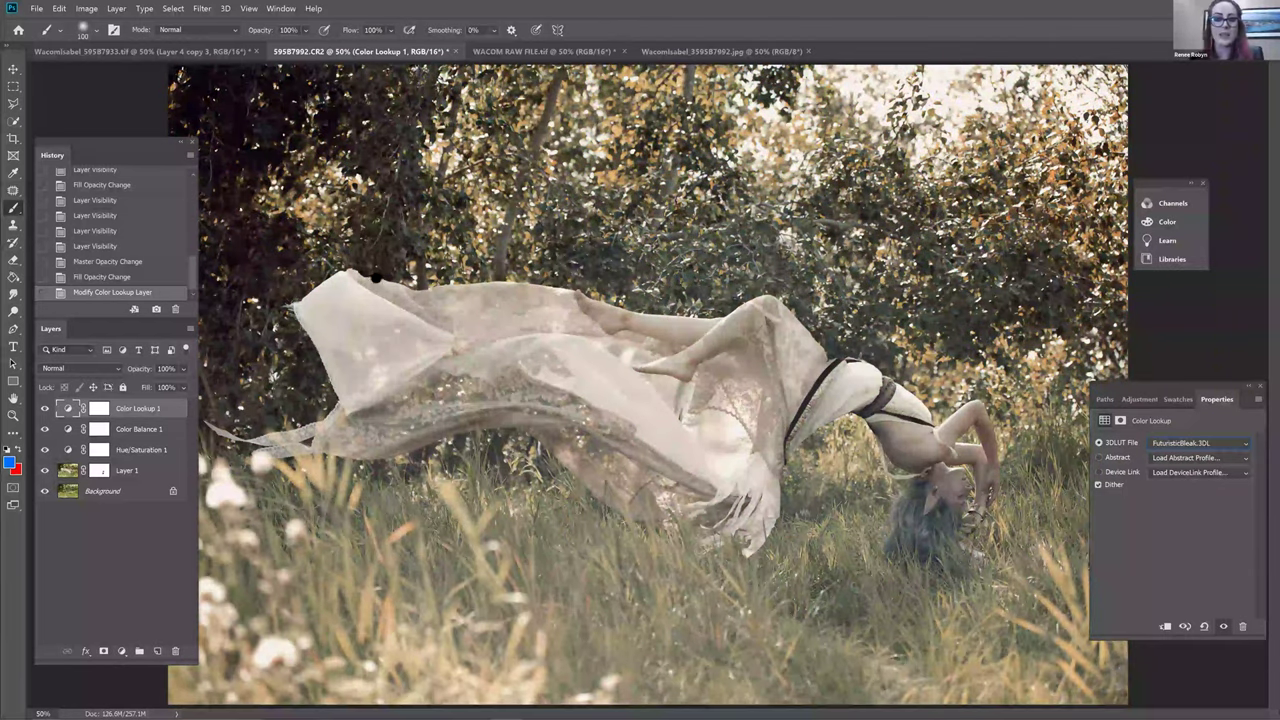
{"action": "key", "text": "Down"}
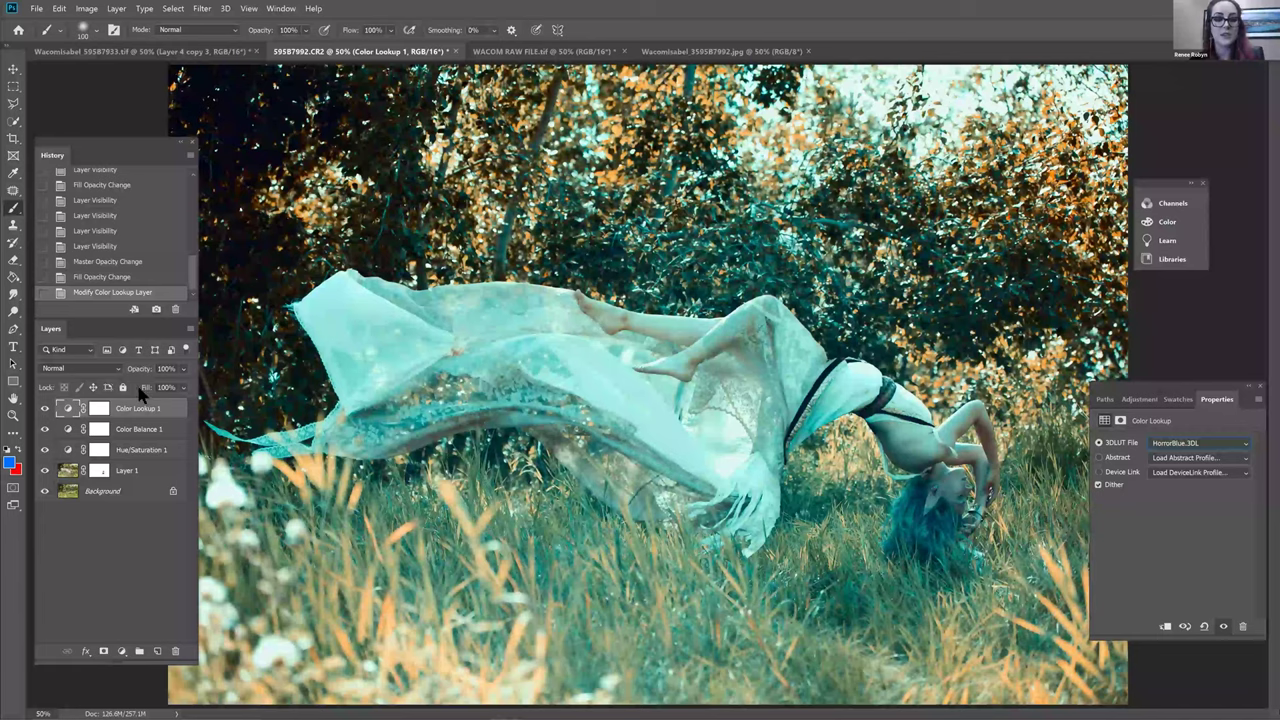
Blend HorrorBlue in at 26% opacity and 42% fill, comparing the layer off and on
{"action": "left_click", "coordinate": [183, 368]}
{"action": "left_click", "coordinate": [136, 386]}
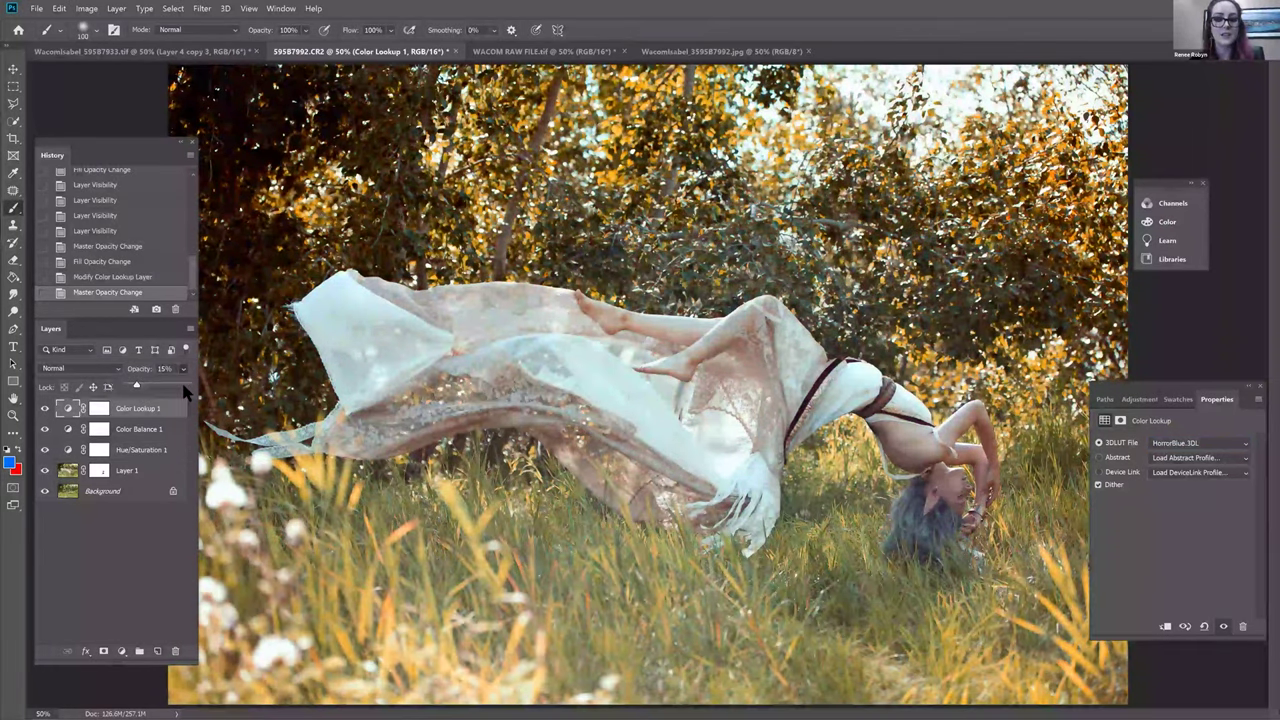
{"action": "left_click", "coordinate": [183, 387]}
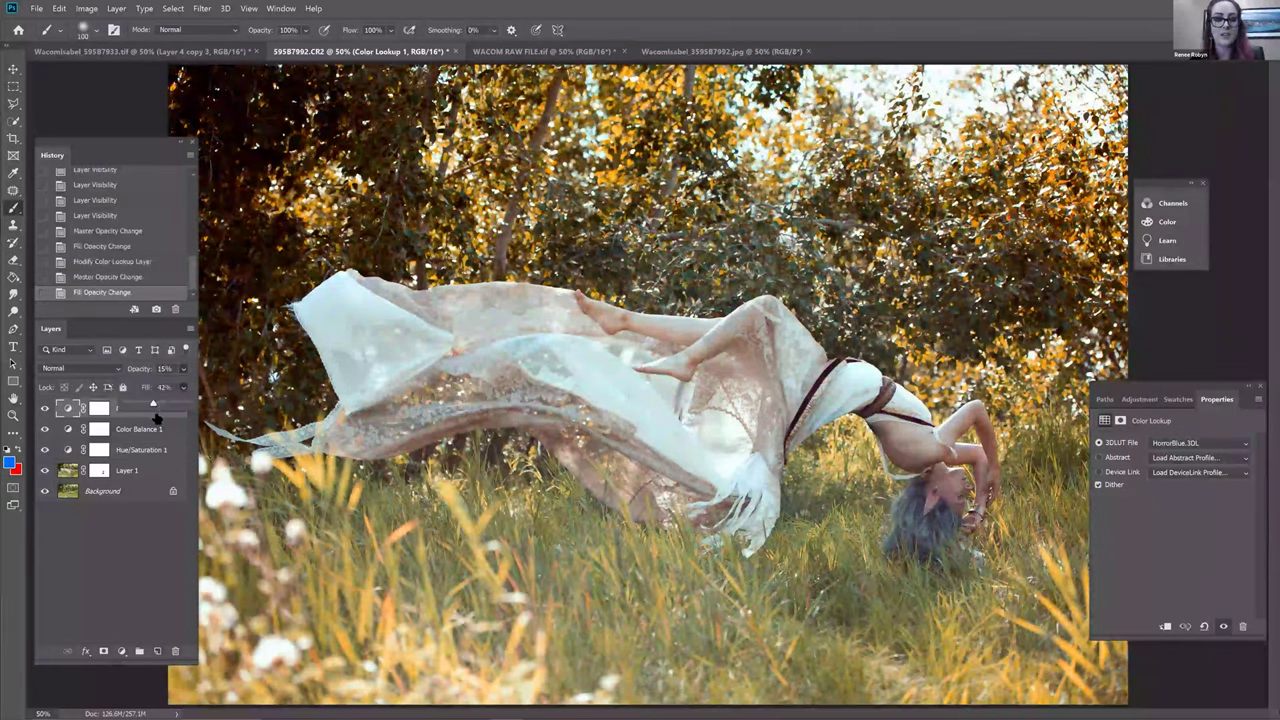
{"action": "left_click", "coordinate": [183, 368]}
{"action": "left_click", "coordinate": [143, 385]}
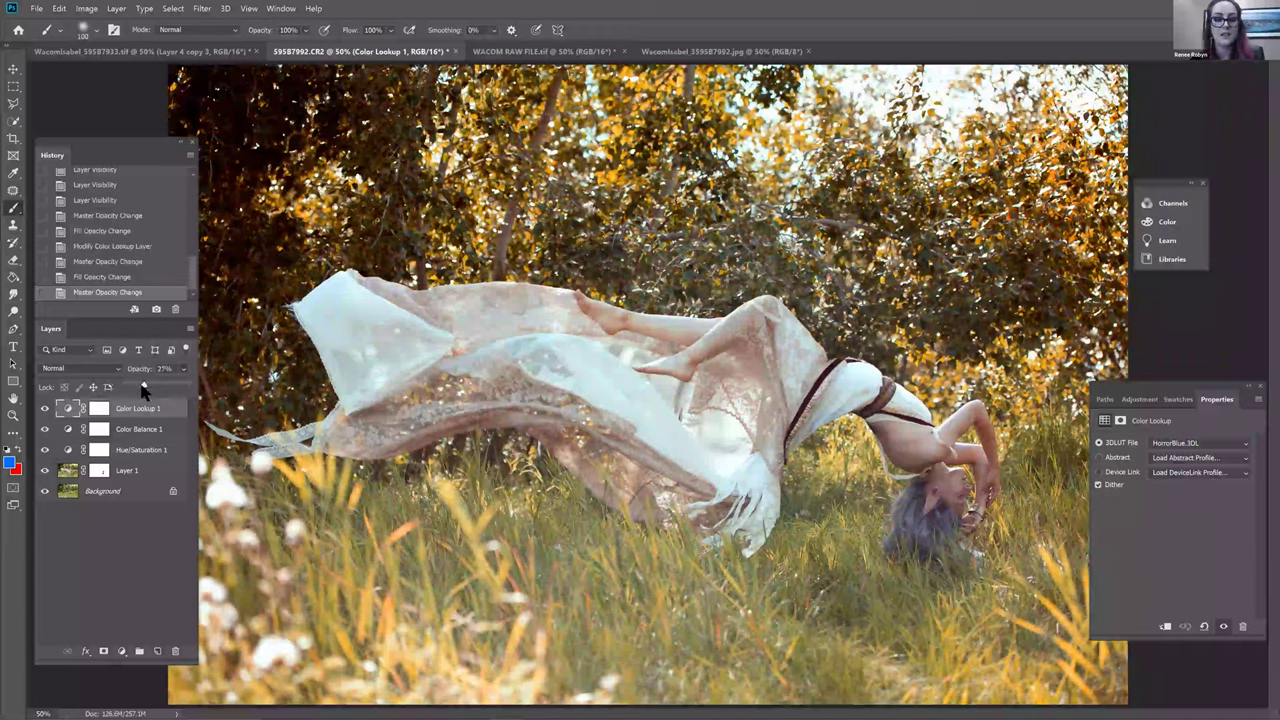
{"action": "left_click", "coordinate": [44, 408]}
{"action": "left_click", "coordinate": [44, 408]}
{"action": "key", "text": "ctrl+minus"}
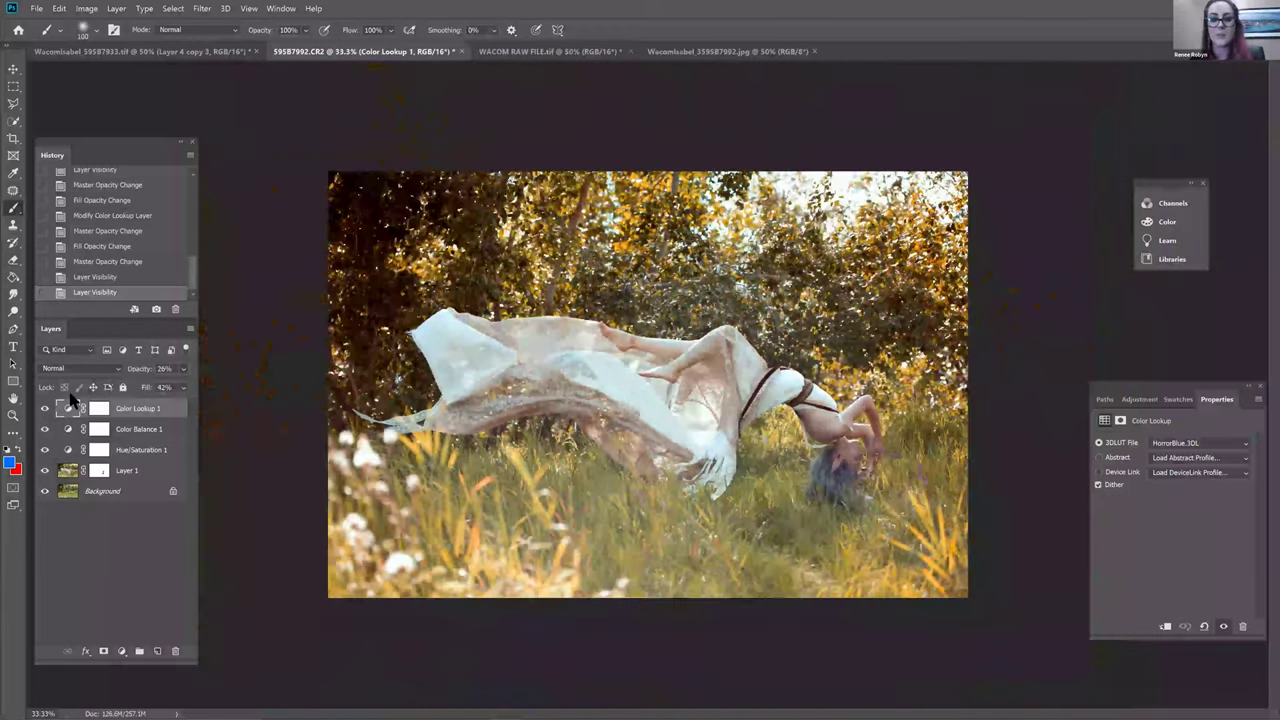
{"action": "left_click", "coordinate": [45, 408]}
{"action": "left_click", "coordinate": [45, 408]}
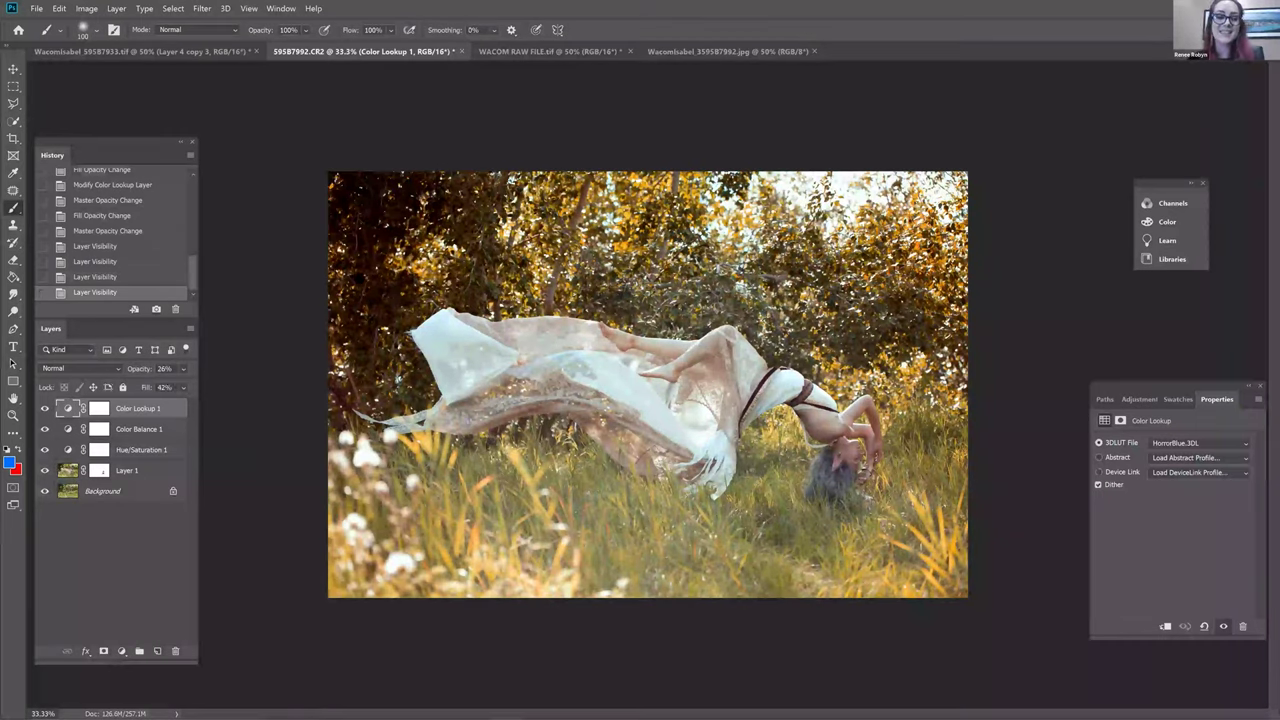
{"action": "left_click", "coordinate": [600, 56]}
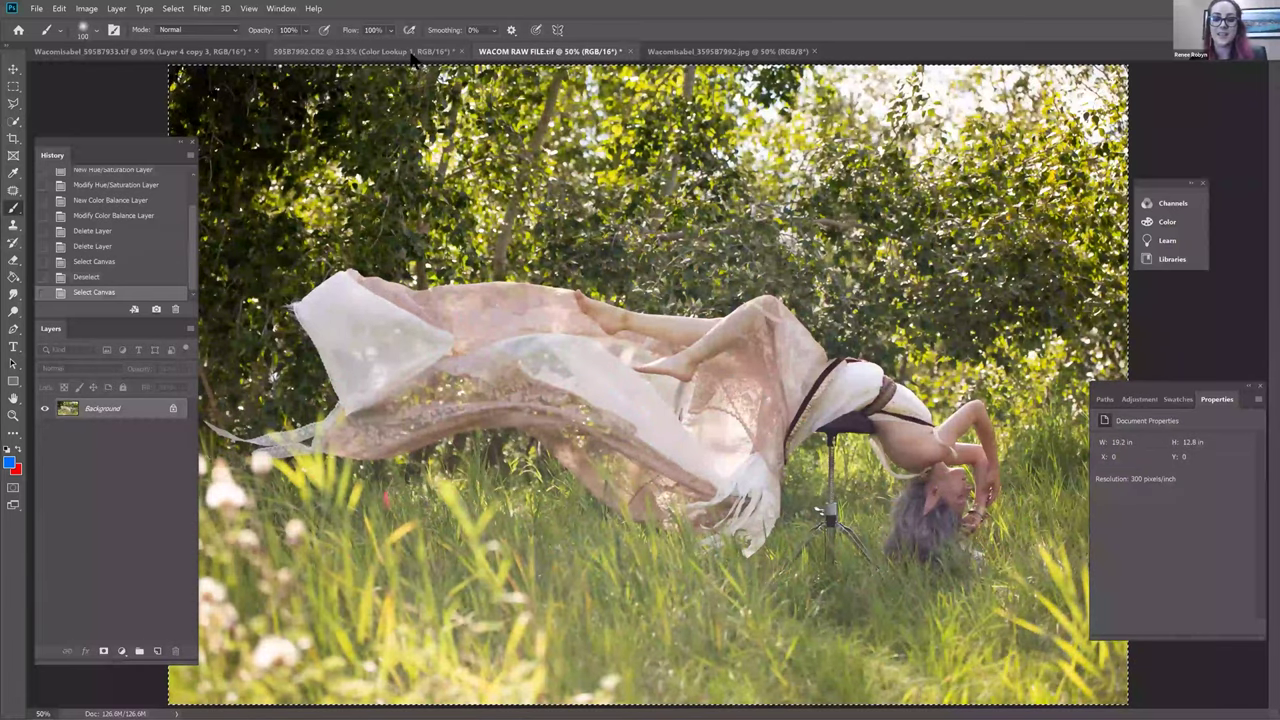
{"action": "left_click", "coordinate": [408, 54]}
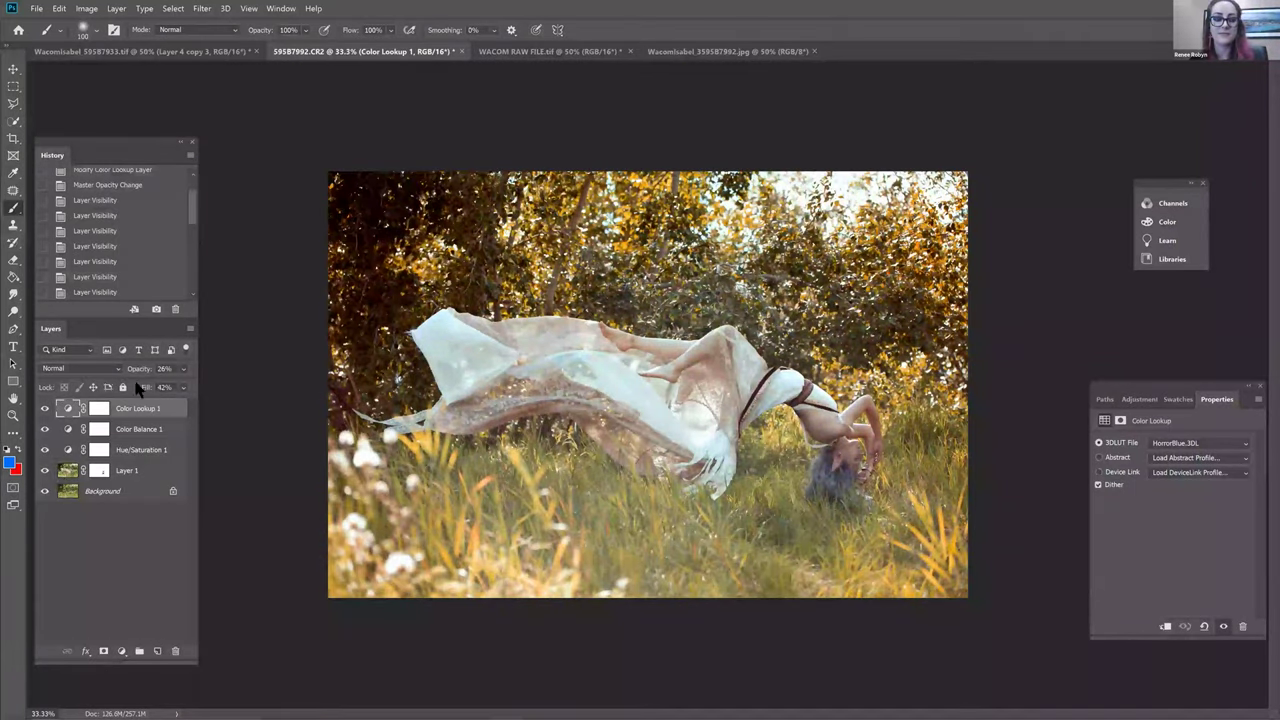
{"action": "left_click", "coordinate": [45, 470]}
{"action": "left_click", "coordinate": [45, 470]}
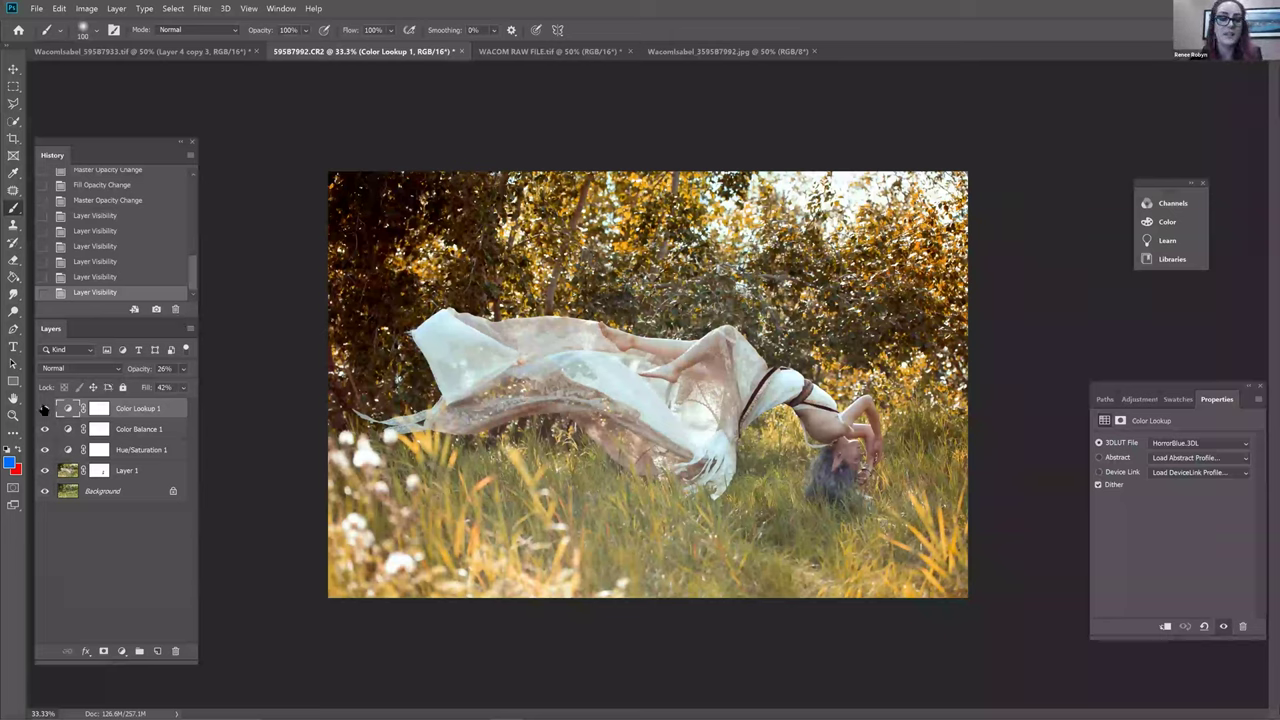
{"action": "left_click_drag", "start_coordinate": [46, 450], "coordinate": [44, 408]}
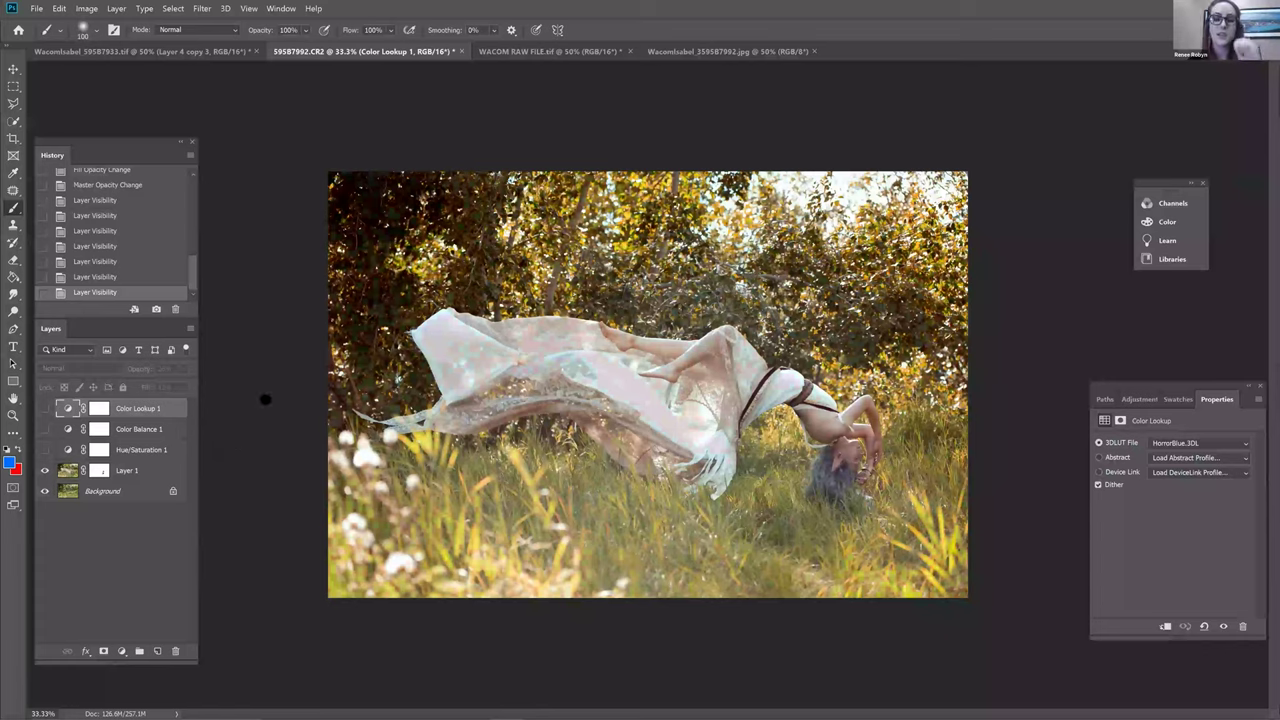
{"action": "left_click", "coordinate": [44, 470]}
{"action": "left_click", "coordinate": [44, 470]}
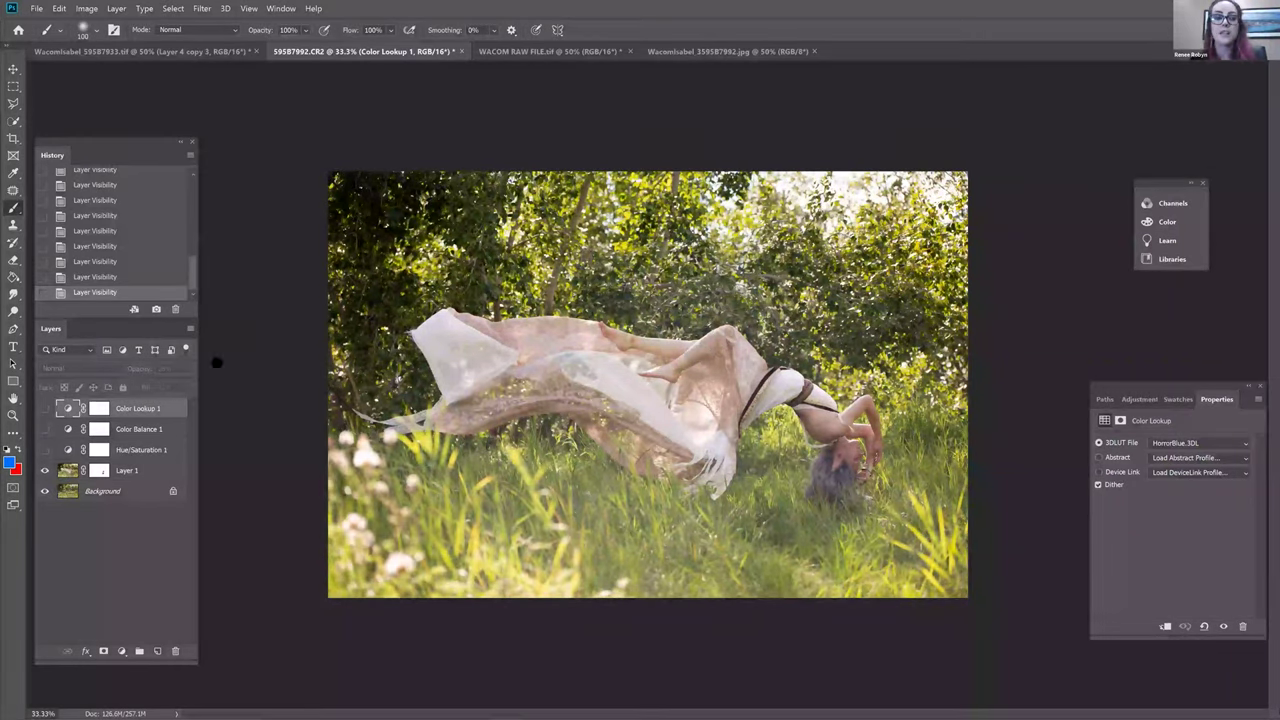
{"action": "left_click", "coordinate": [44, 471]}
{"action": "left_click", "coordinate": [44, 471]}
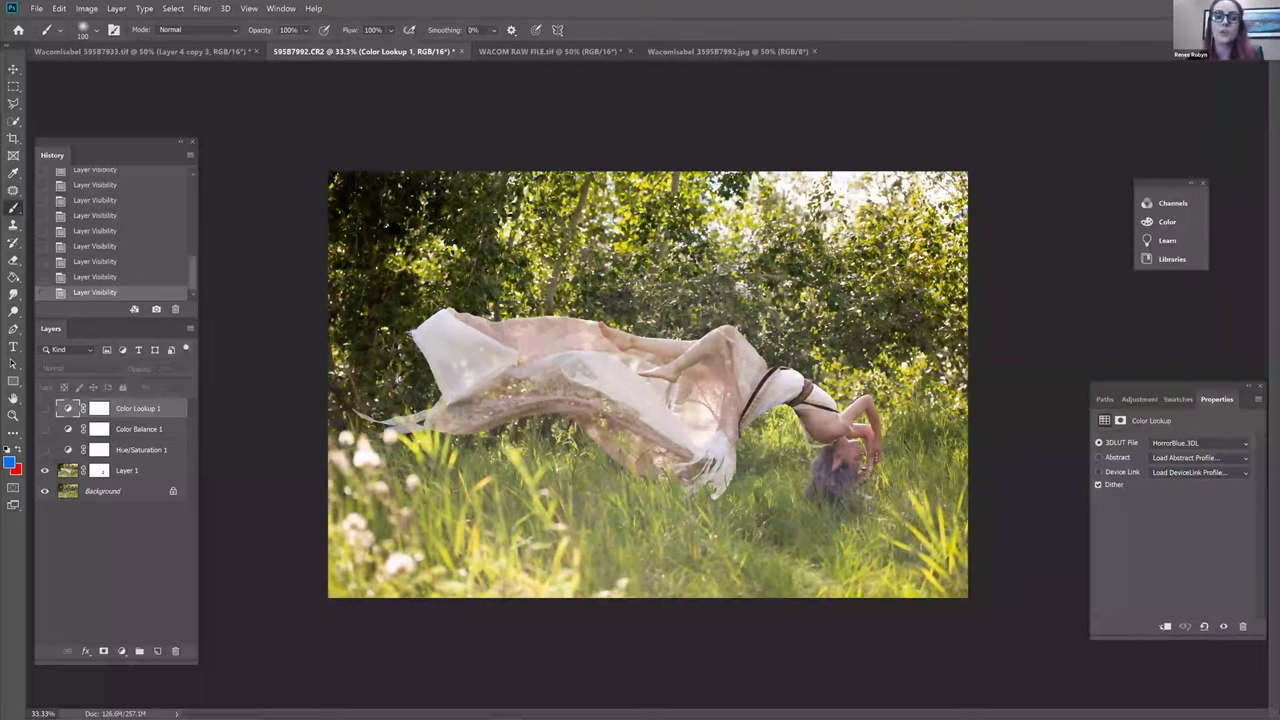
{"action": "left_click_drag", "start_coordinate": [44, 408], "coordinate": [47, 450]}
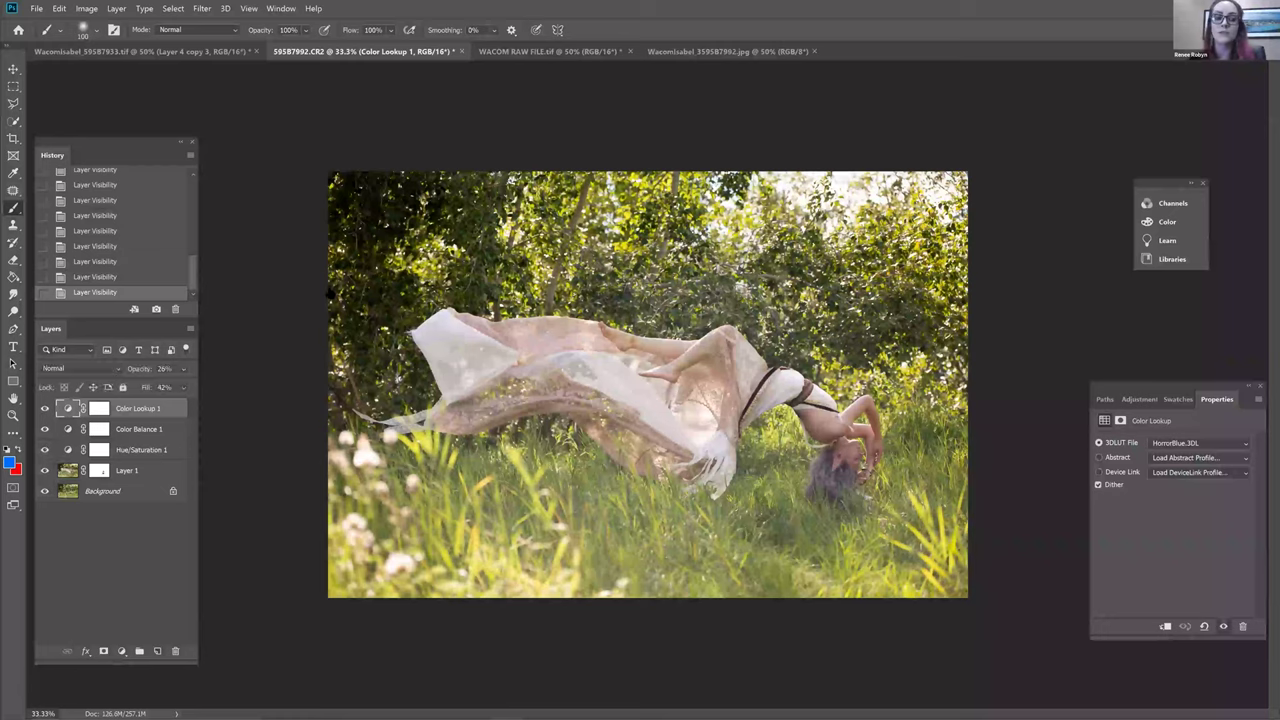
{"action": "left_click", "coordinate": [277, 314]}
{"action": "left_click", "coordinate": [694, 287]}
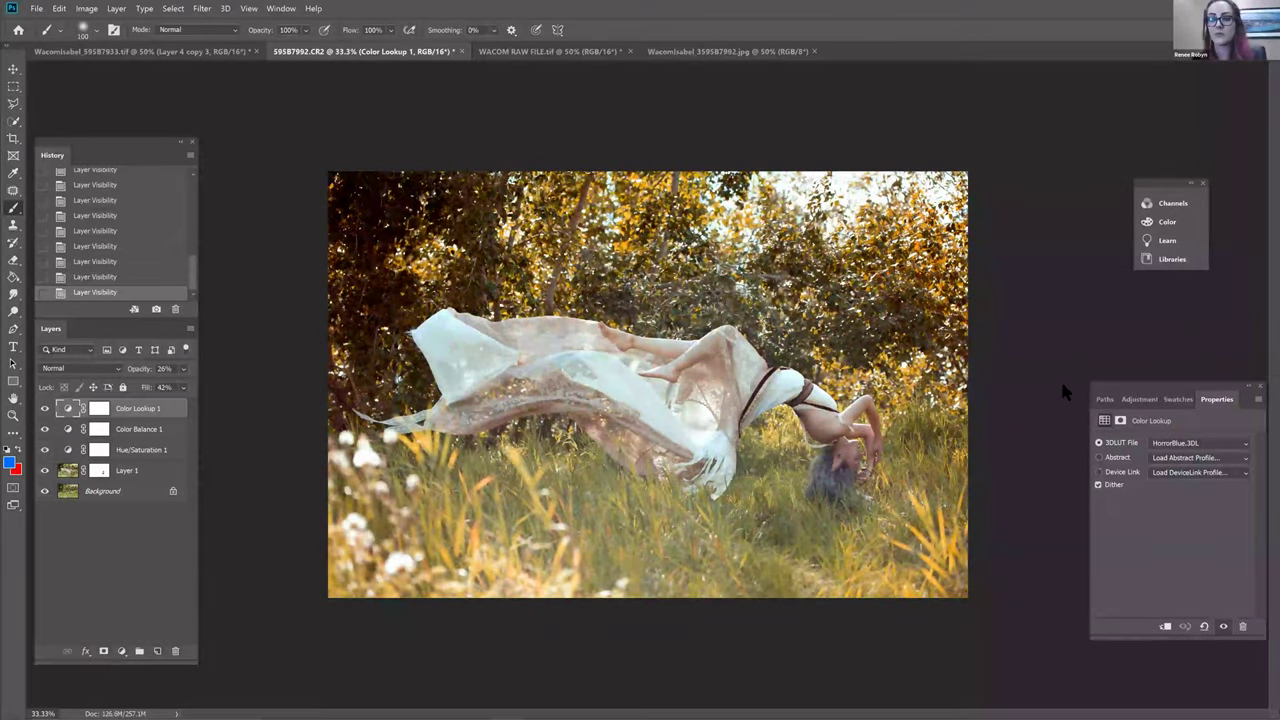
{"action": "left_click", "coordinate": [100, 408]}
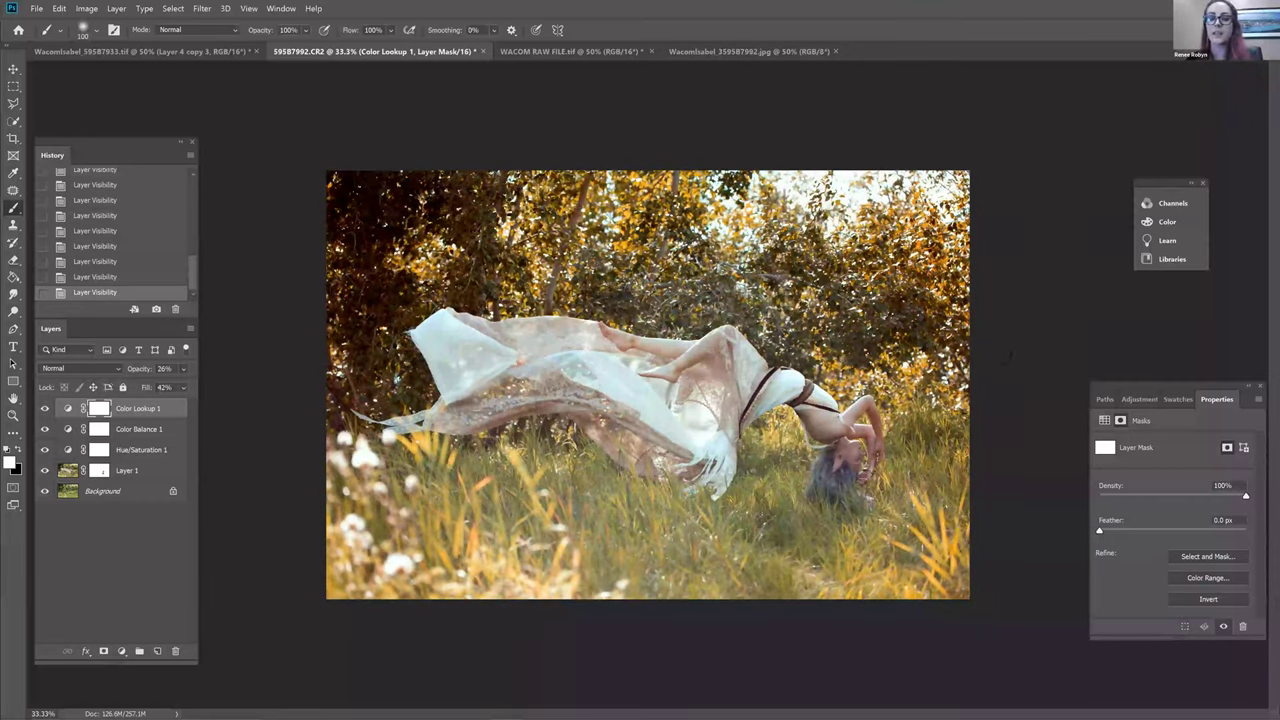
Create a new layer with its blend mode set to Soft Light
{"action": "scroll", "coordinate": [711, 357], "scroll_direction": "up", "scroll_amount": 2}
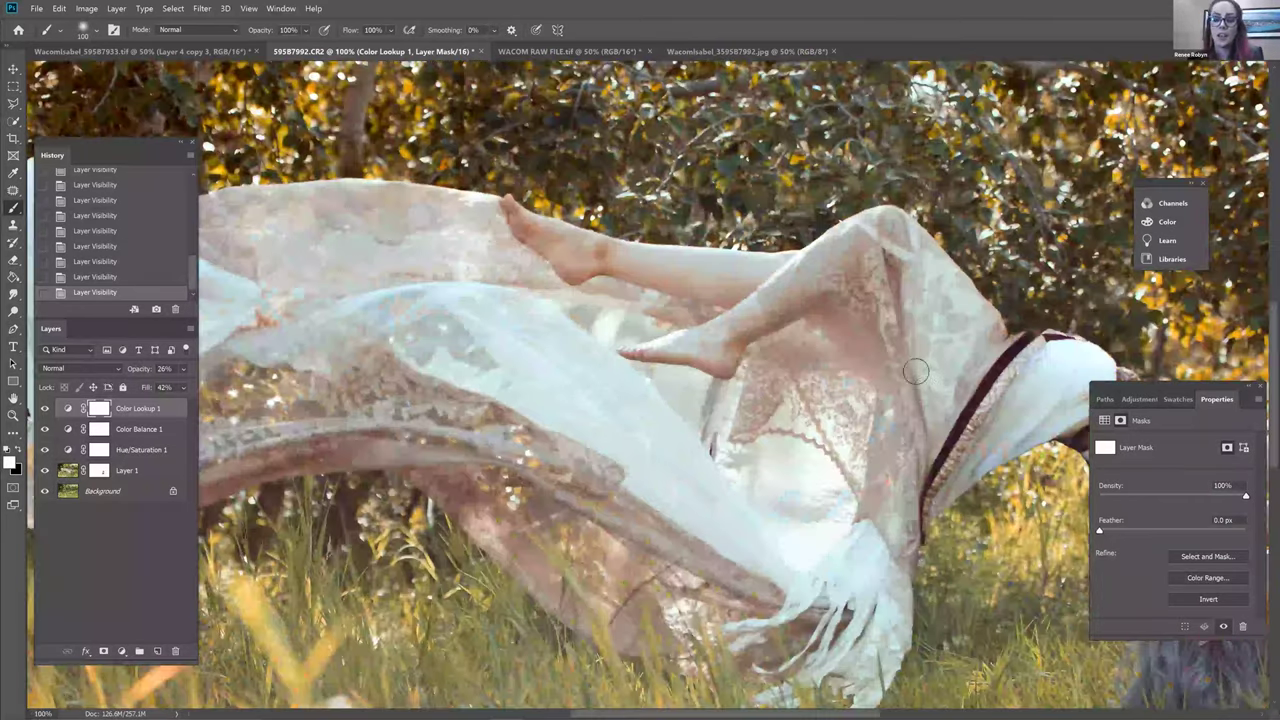
{"action": "scroll", "coordinate": [918, 375], "scroll_direction": "up", "scroll_amount": 1}
{"action": "scroll", "coordinate": [810, 284], "scroll_direction": "up", "scroll_amount": 1}
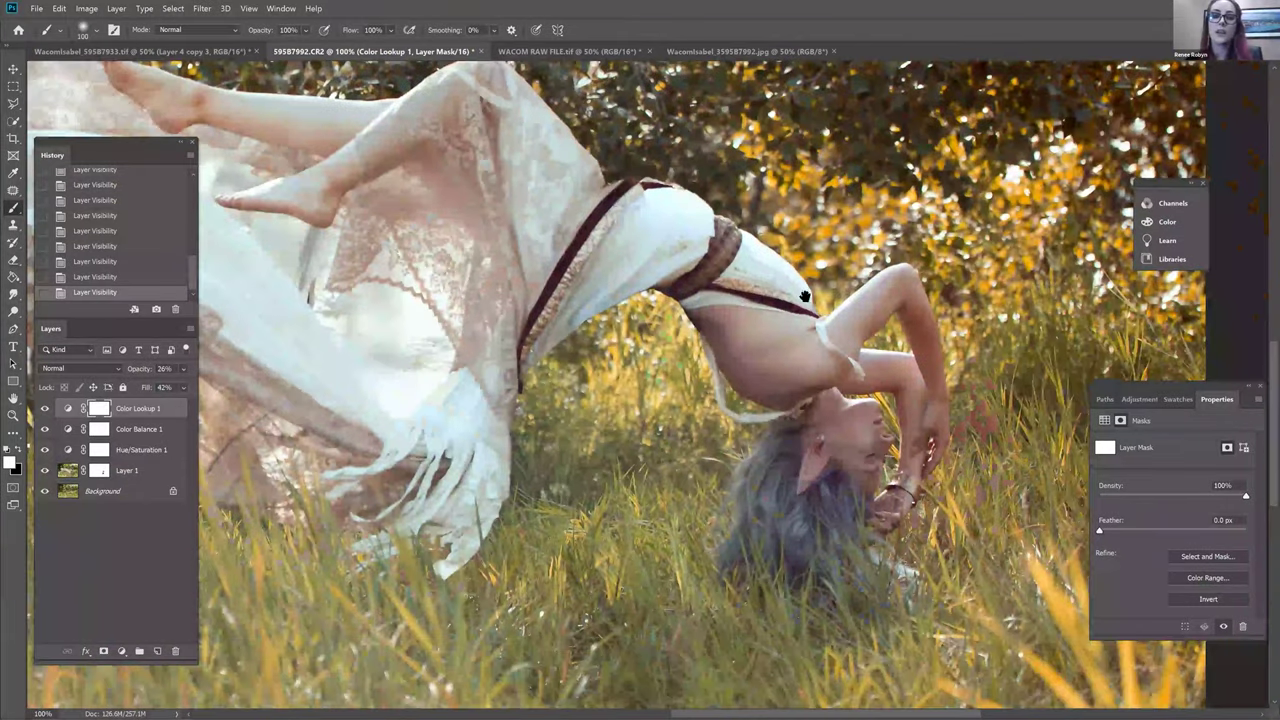
{"action": "scroll", "coordinate": [793, 270], "scroll_direction": "up", "scroll_amount": 1}
{"action": "scroll", "coordinate": [785, 268], "scroll_direction": "down", "scroll_amount": 1}
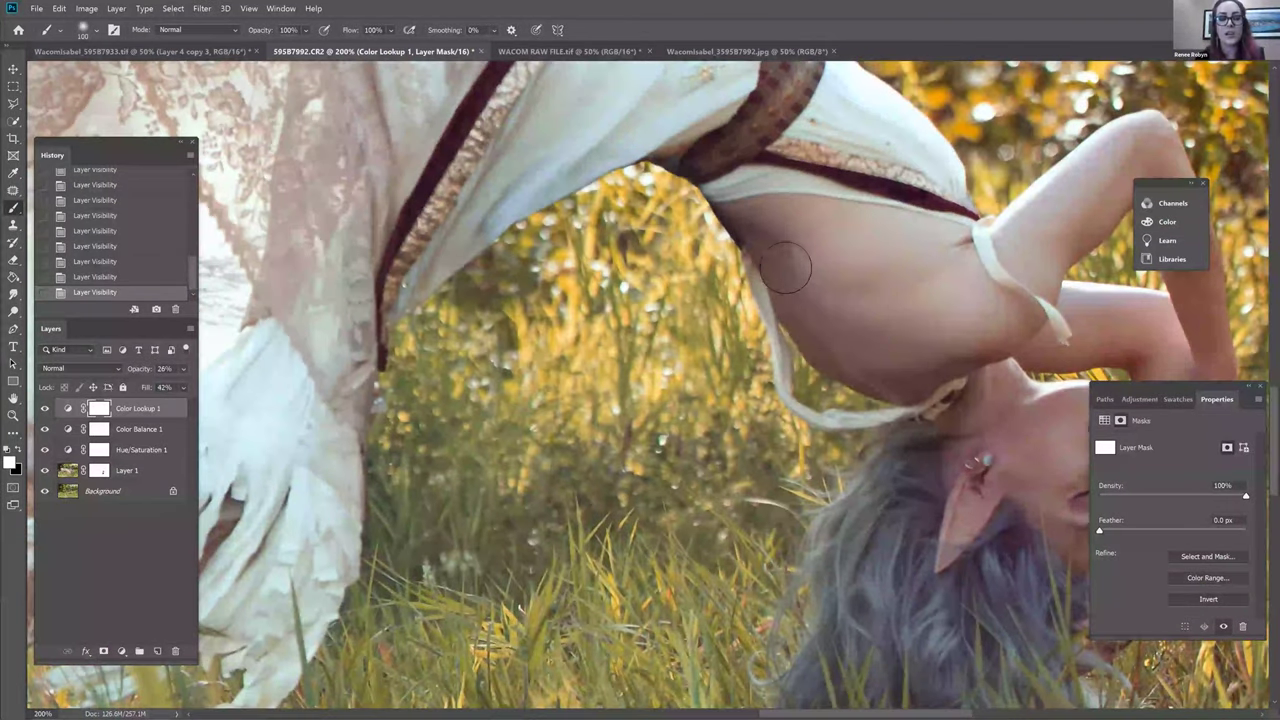
{"action": "key", "text": "ctrl+shift+n"}
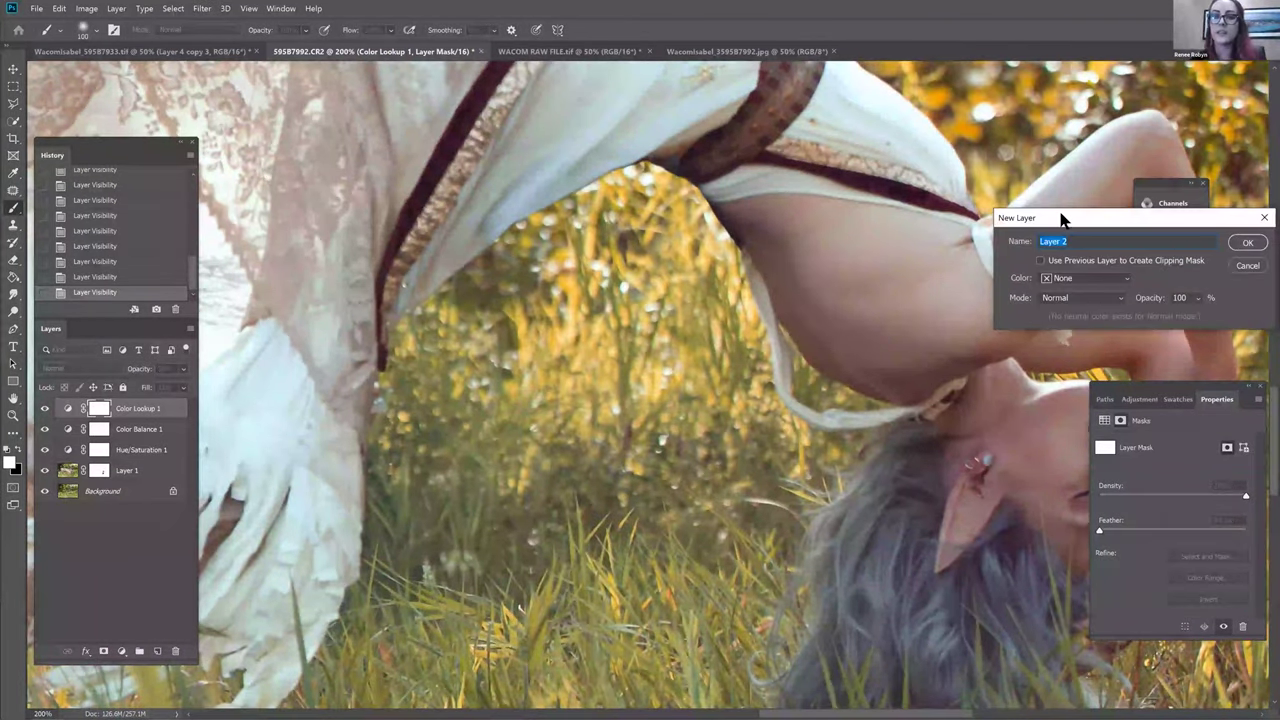
{"action": "left_click_drag", "start_coordinate": [1038, 220], "coordinate": [667, 403]}
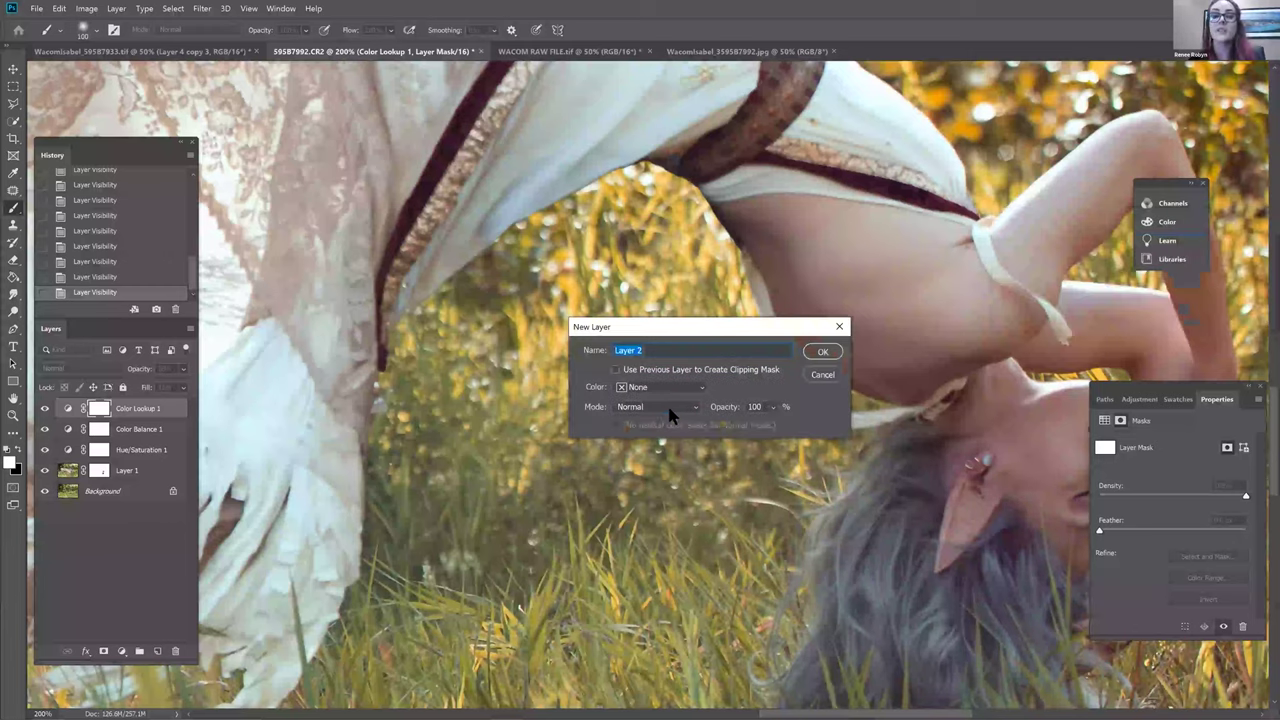
{"action": "left_click", "coordinate": [684, 408]}
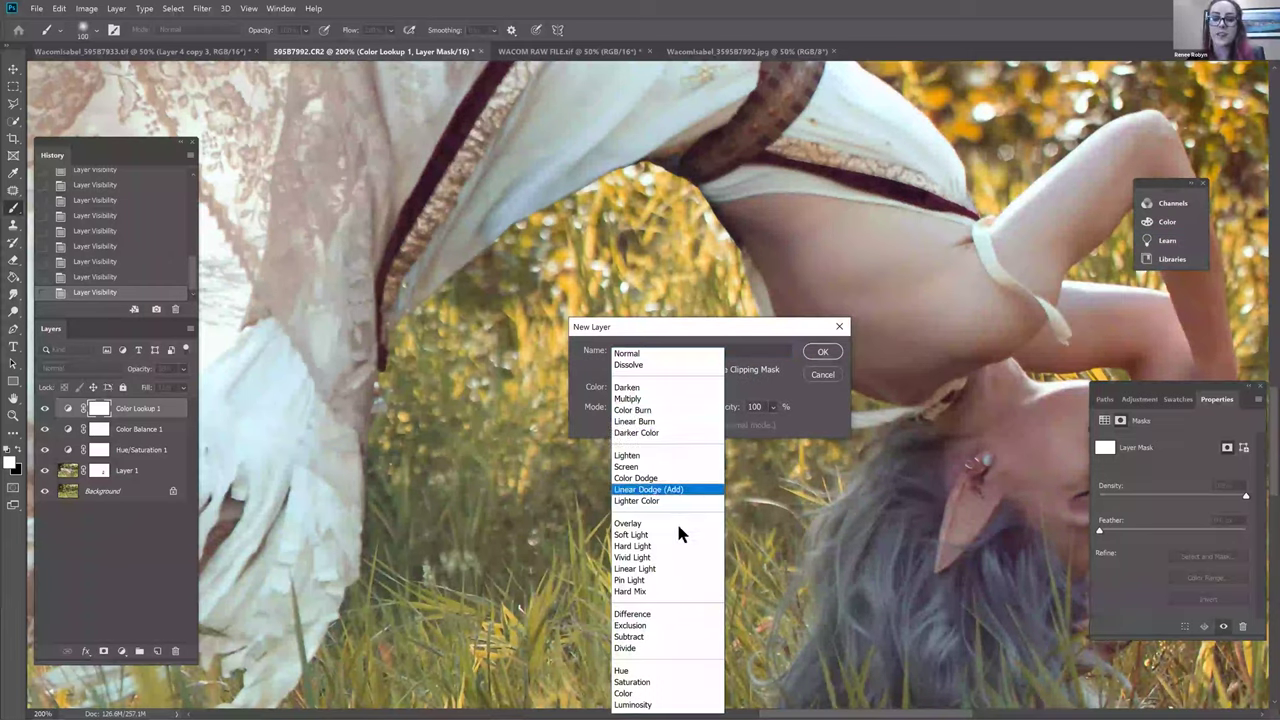
{"action": "left_click", "coordinate": [650, 534]}
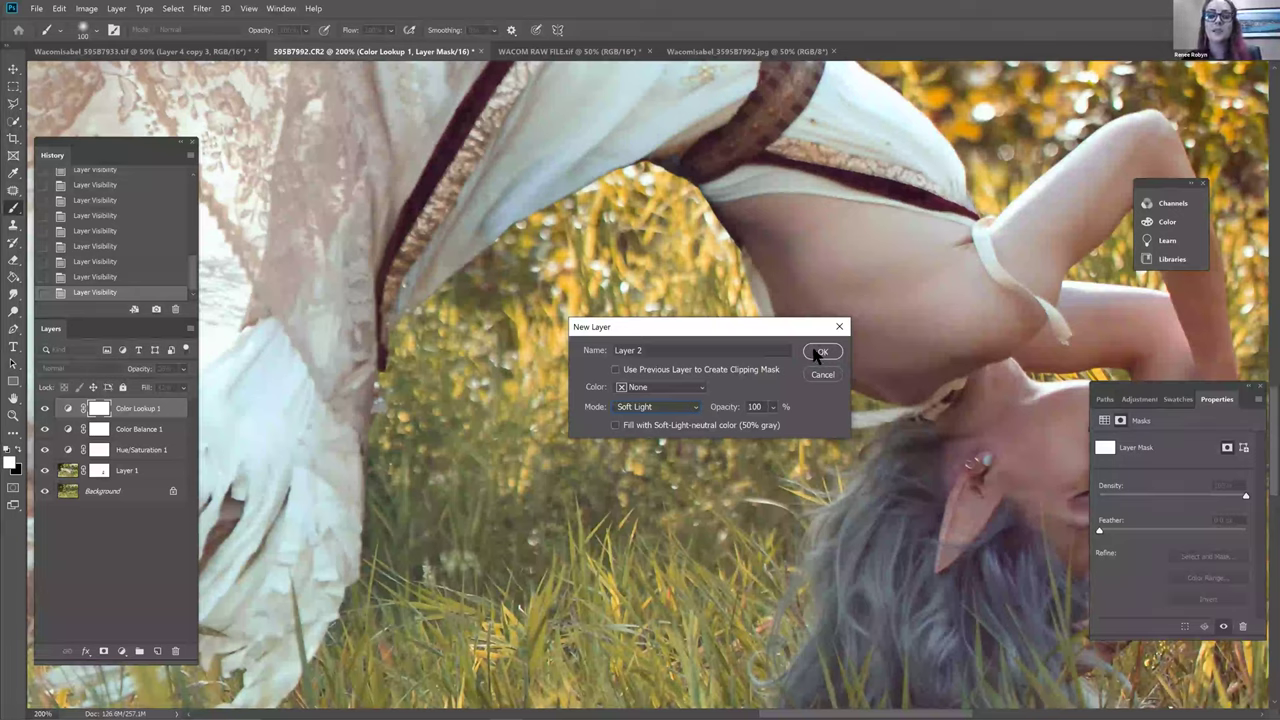
{"action": "key", "text": "Return"}
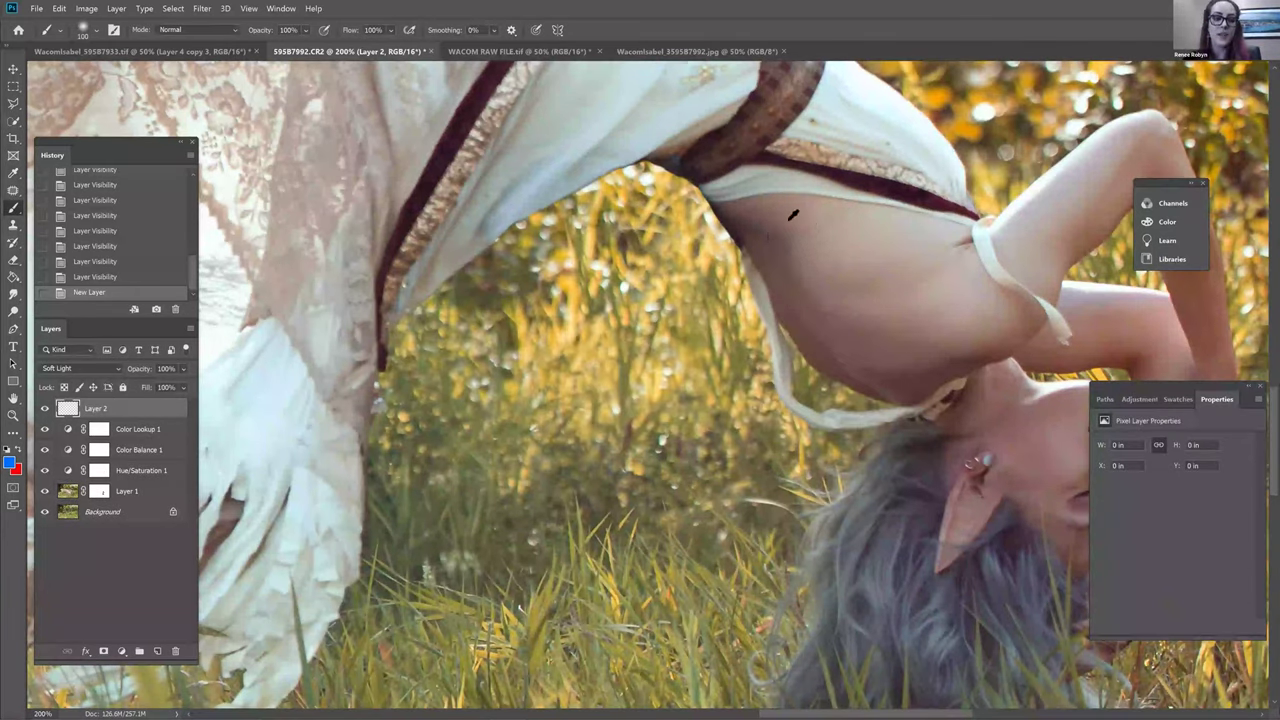
Sample the skin tone from the waist and paint it along the waist's edge
{"action": "left_click", "coordinate": [791, 208], "text": "alt"}
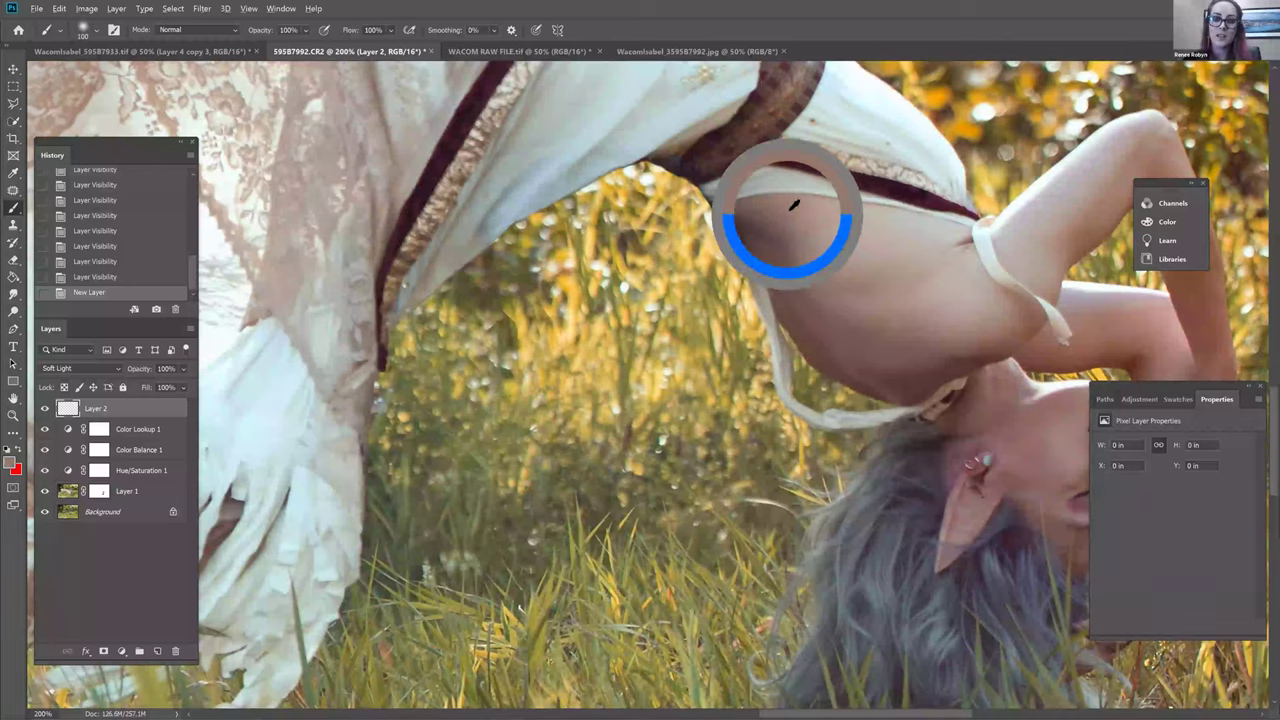
{"action": "left_click", "coordinate": [720, 230]}
{"action": "mouse_move", "coordinate": [725, 230]}
{"action": "left_mouse_down"}
{"action": "mouse_move", "coordinate": [758, 246]}
{"action": "mouse_move", "coordinate": [763, 228]}
{"action": "mouse_move", "coordinate": [780, 243]}
{"action": "mouse_move", "coordinate": [716, 229]}
{"action": "left_mouse_up"}
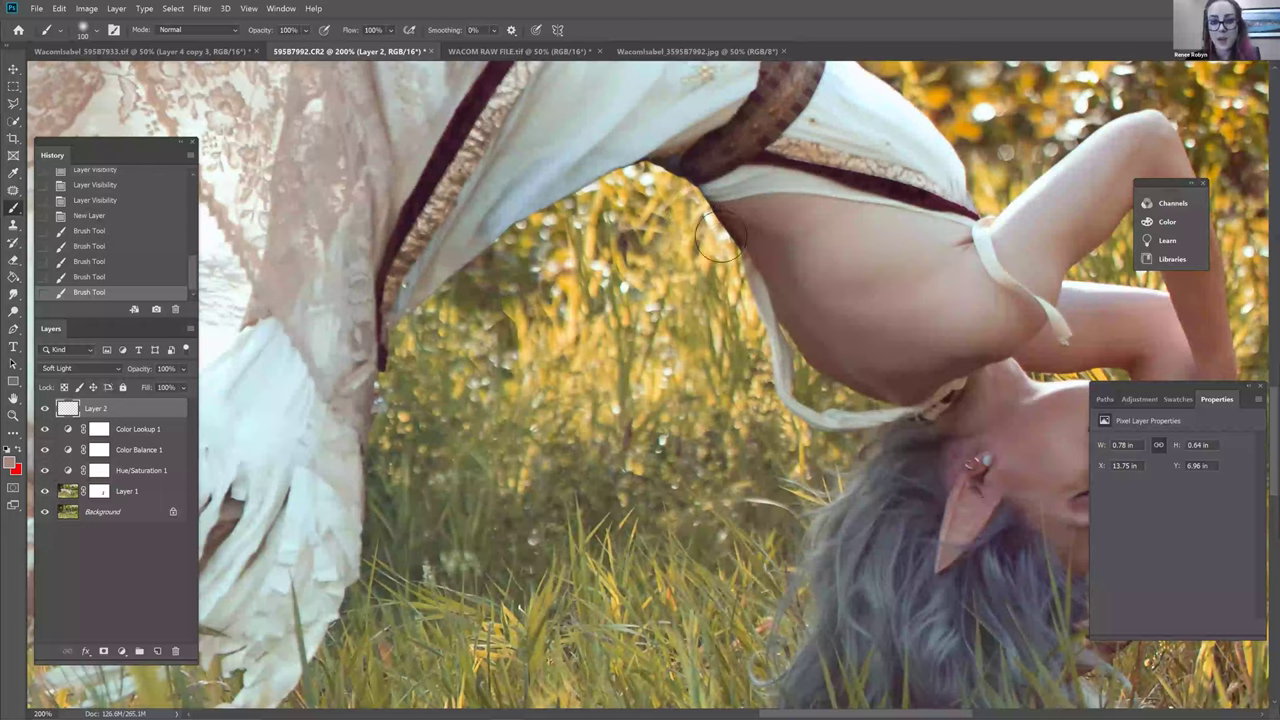
{"action": "left_click", "coordinate": [99, 491]}
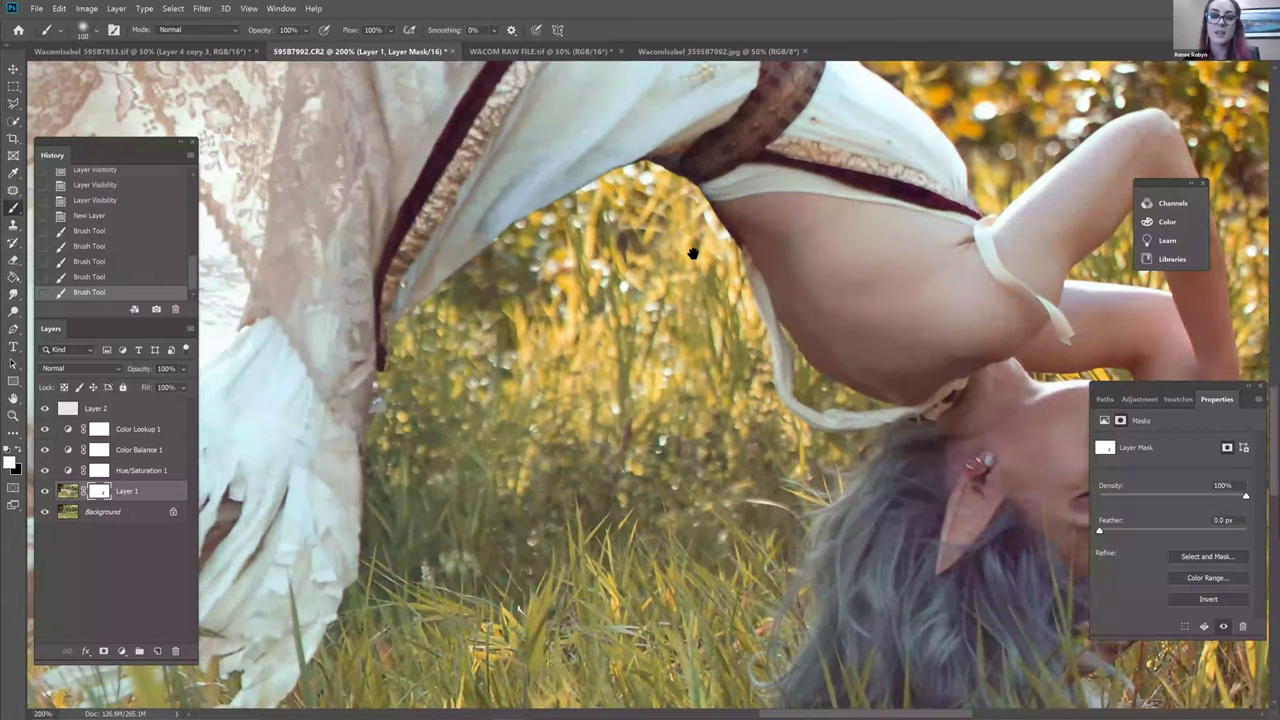
With a smaller brush, paint Layer 1's mask along the fabric and skin edge over the grass
{"action": "key", "text": "ctrl+plus"}
{"action": "scroll", "coordinate": [645, 170], "scroll_direction": "up", "scroll_amount": 3}
{"action": "key", "text": "bracketleft"}
{"action": "key", "text": "bracketleft"}
{"action": "key", "text": "bracketleft"}
{"action": "key", "text": "bracketleft"}
{"action": "key", "text": "bracketleft"}
{"action": "left_click", "coordinate": [646, 148]}
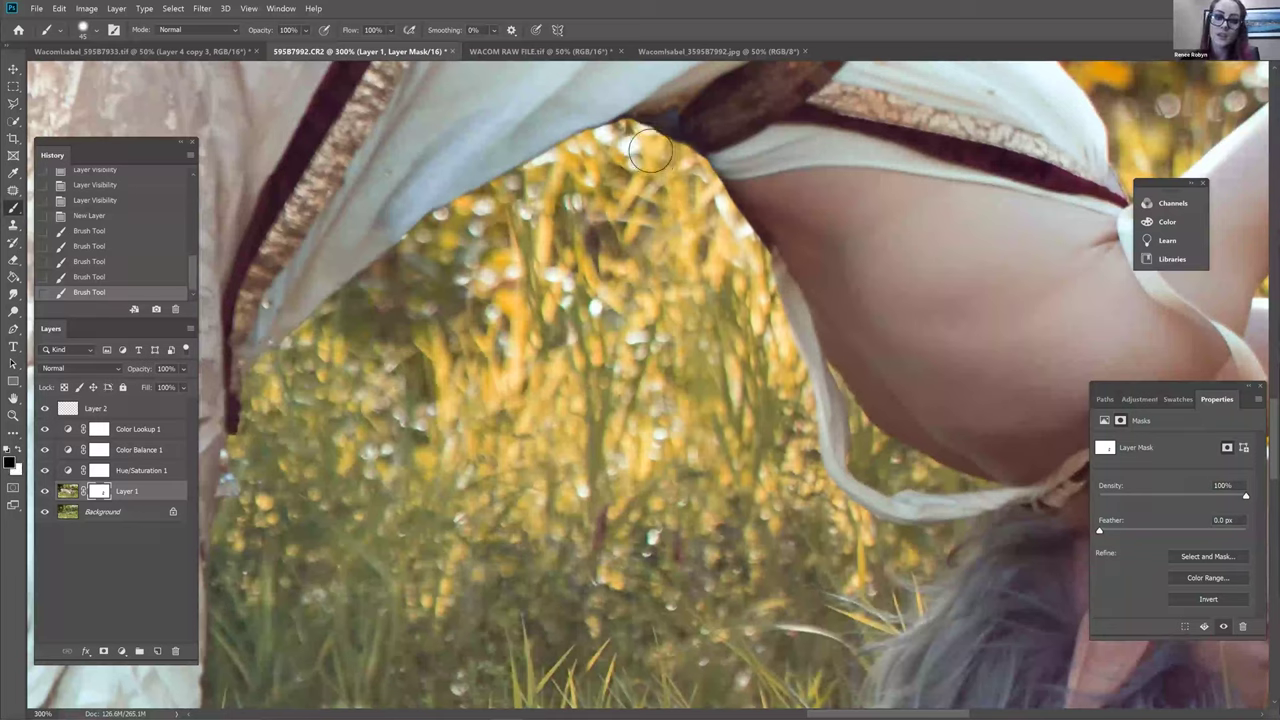
{"action": "mouse_move", "coordinate": [678, 170]}
{"action": "left_mouse_down"}
{"action": "mouse_move", "coordinate": [696, 178]}
{"action": "mouse_move", "coordinate": [674, 277]}
{"action": "left_mouse_up"}
{"action": "scroll", "coordinate": [666, 285], "scroll_direction": "up", "scroll_amount": 2}
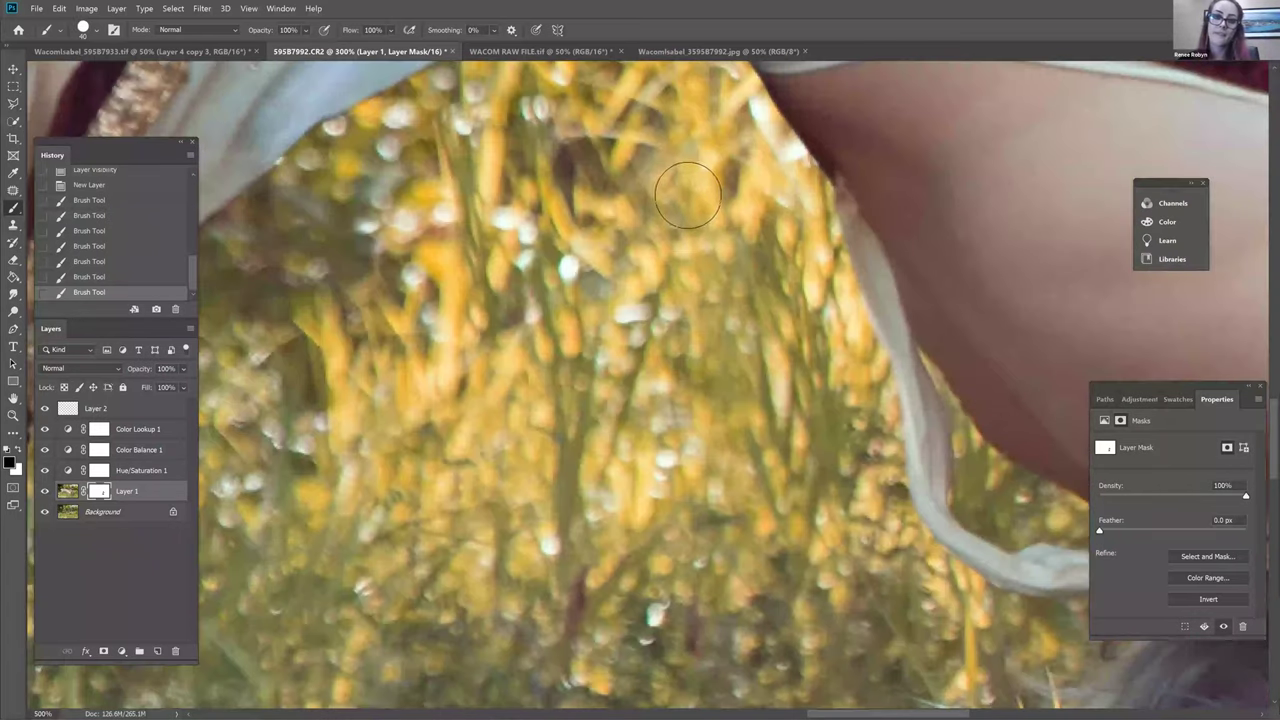
{"action": "scroll", "coordinate": [695, 207], "scroll_direction": "up", "scroll_amount": 3}
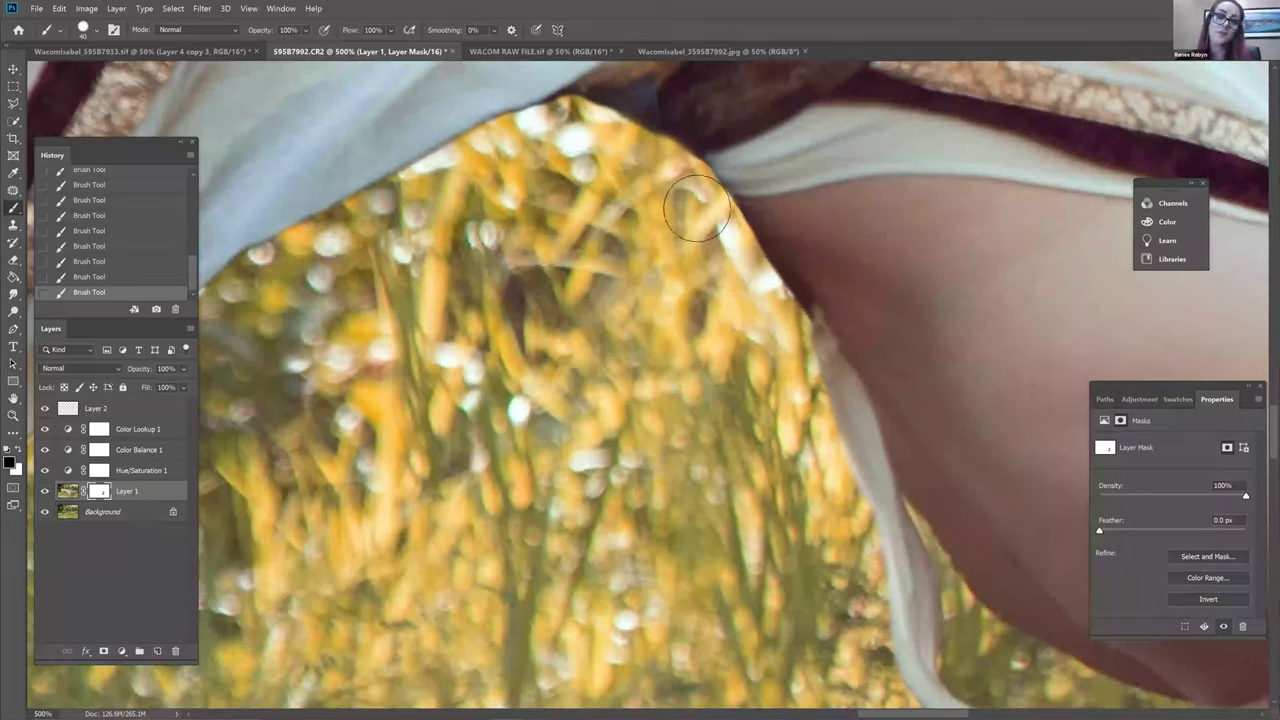
{"action": "mouse_move", "coordinate": [695, 213]}
{"action": "left_mouse_down"}
{"action": "mouse_move", "coordinate": [757, 316]}
{"action": "mouse_move", "coordinate": [697, 313]}
{"action": "left_mouse_up"}
{"action": "left_click", "coordinate": [44, 409]}
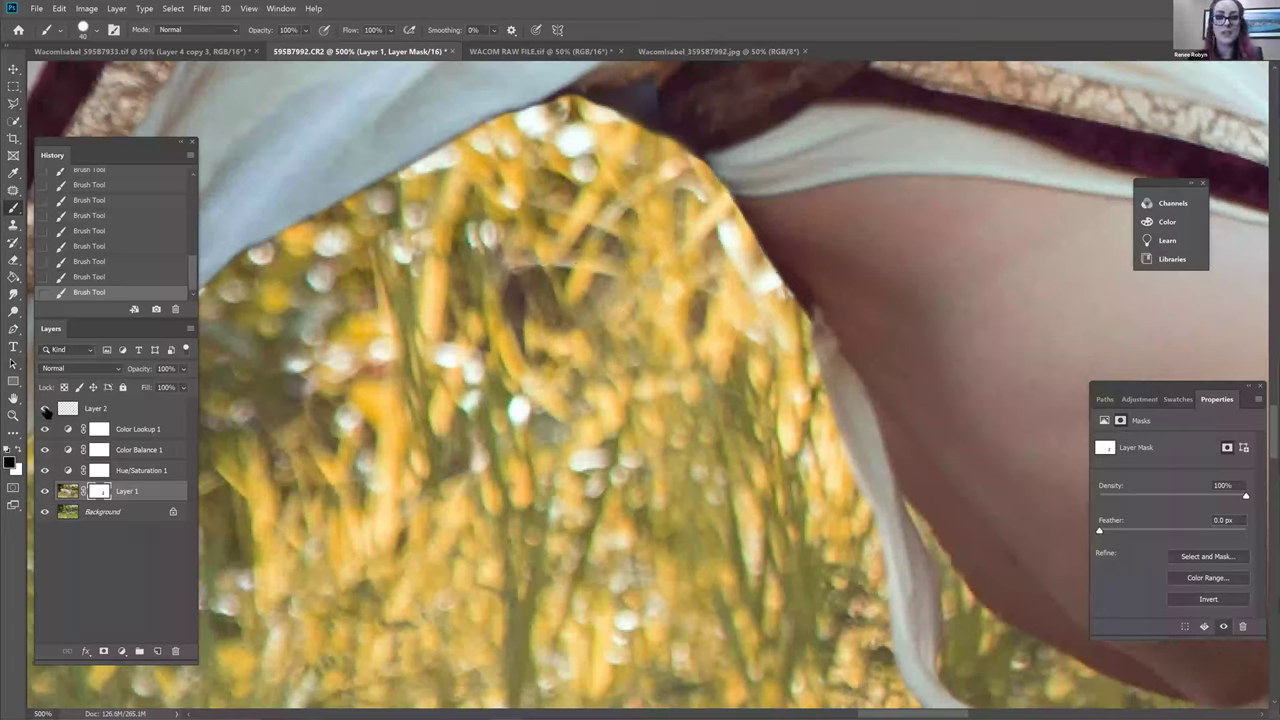
Compare Layer 2 off and on, select it, and lower the brush flow to 15%
{"action": "left_click", "coordinate": [44, 409]}
{"action": "double_click", "coordinate": [44, 412]}
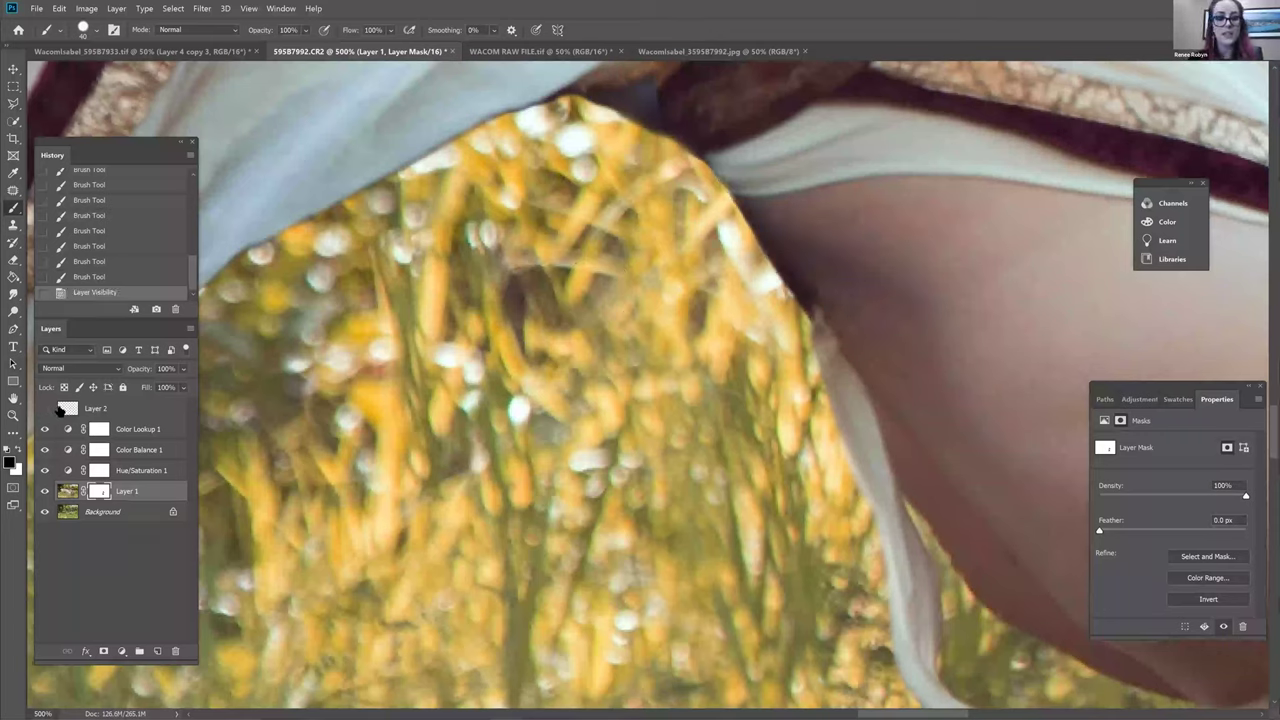
{"action": "left_click", "coordinate": [63, 412]}
{"action": "left_click", "coordinate": [44, 408]}
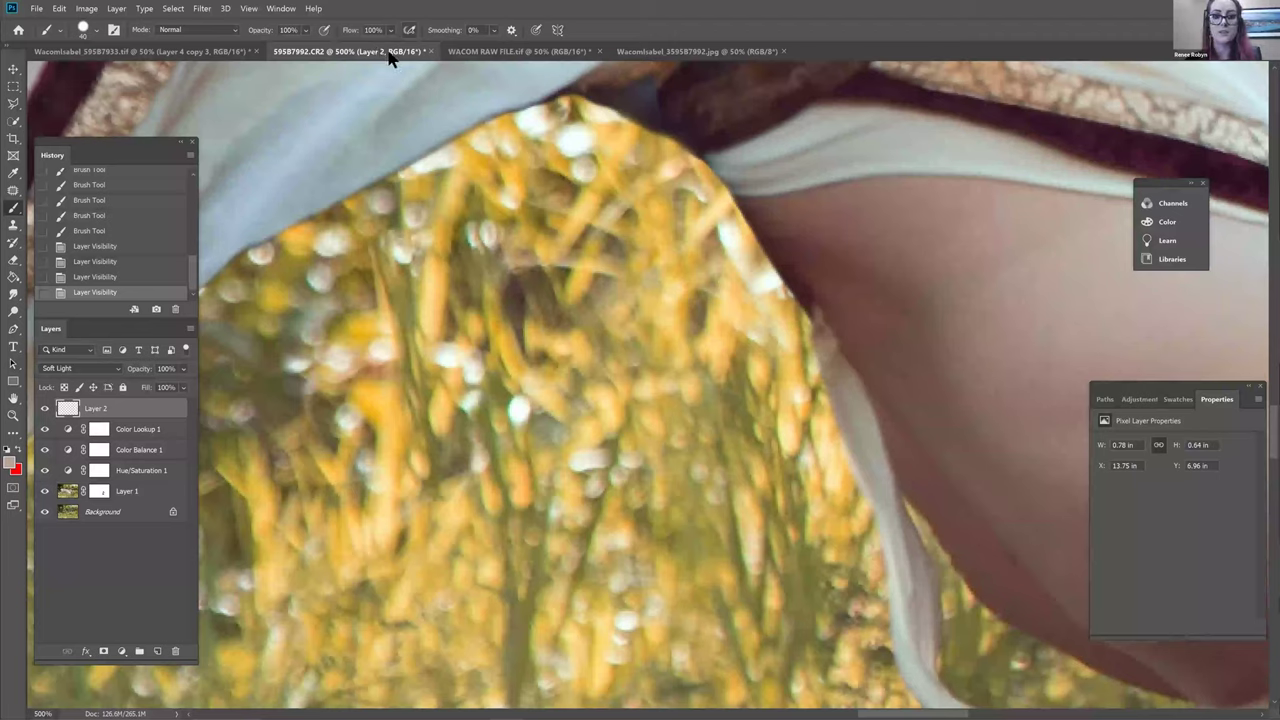
{"action": "key", "text": "shift+1"}
{"action": "key", "text": "shift+5"}
Paint soft strokes along the waist edge, sampling grass and skin colours and enlarging the brush
{"action": "left_click_drag", "start_coordinate": [795, 266], "coordinate": [790, 282]}
{"action": "left_click_drag", "start_coordinate": [738, 190], "coordinate": [688, 152]}
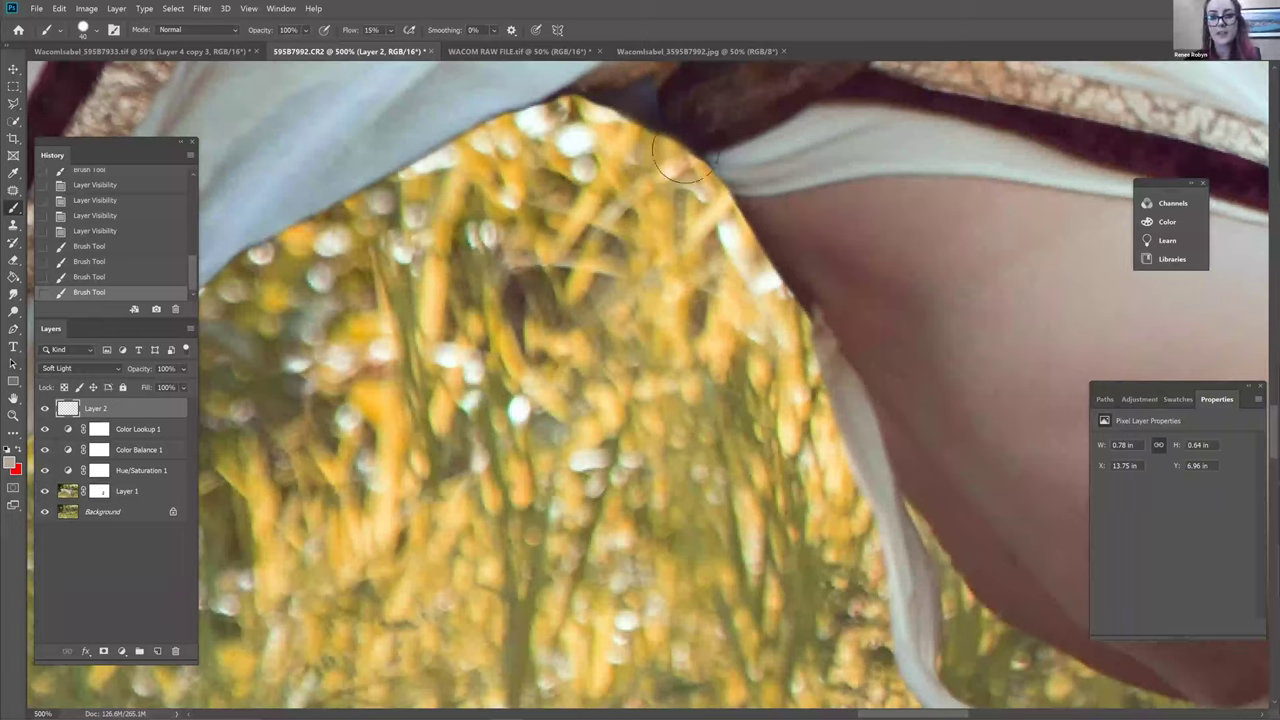
{"action": "left_click_drag", "start_coordinate": [700, 145], "coordinate": [715, 160]}
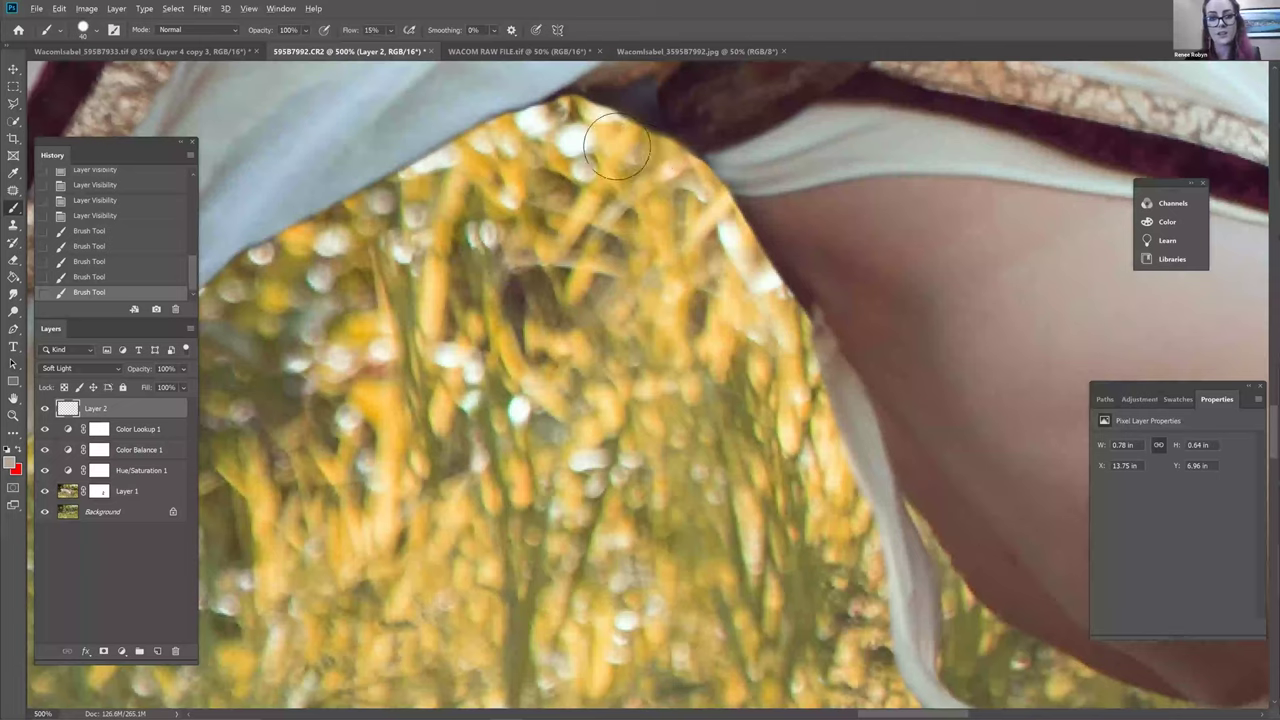
{"action": "mouse_move", "coordinate": [617, 146]}
{"action": "left_mouse_down"}
{"action": "mouse_move", "coordinate": [743, 257]}
{"action": "mouse_move", "coordinate": [690, 213]}
{"action": "mouse_move", "coordinate": [691, 187]}
{"action": "mouse_move", "coordinate": [714, 209]}
{"action": "mouse_move", "coordinate": [690, 260]}
{"action": "left_mouse_up"}
{"action": "left_click", "coordinate": [708, 255], "text": "alt"}
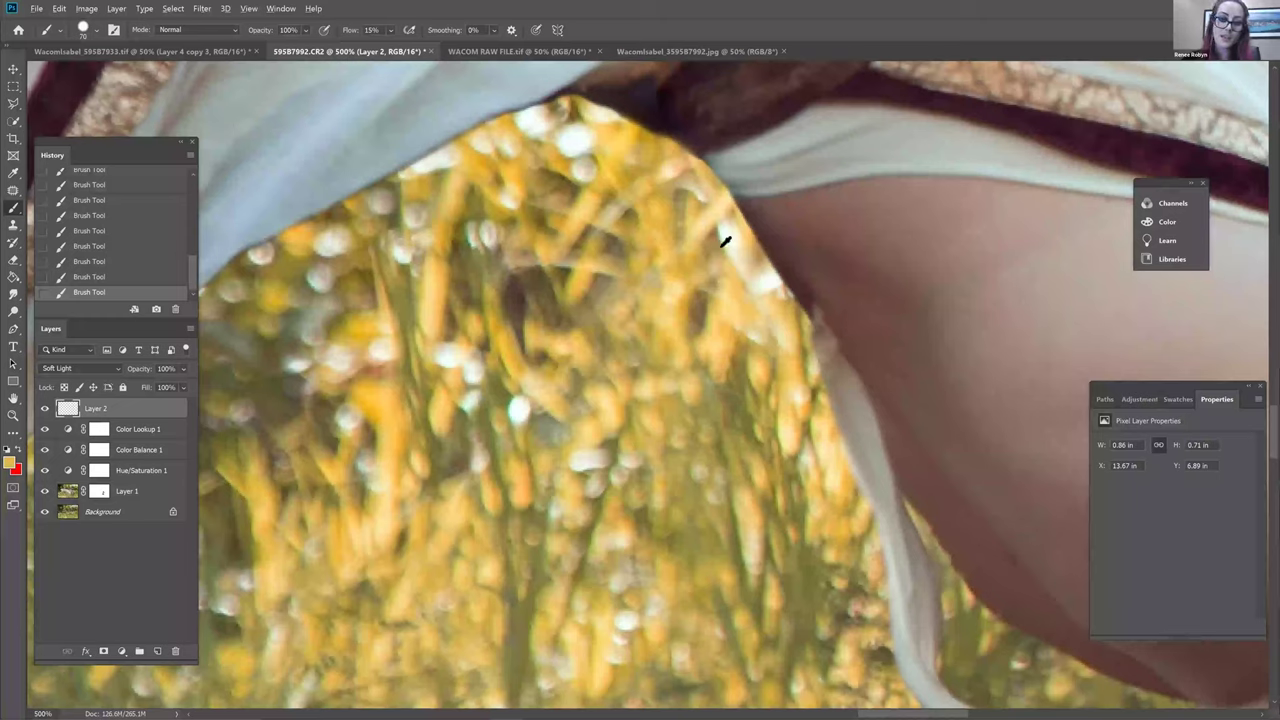
{"action": "left_click", "coordinate": [725, 241], "text": "alt"}
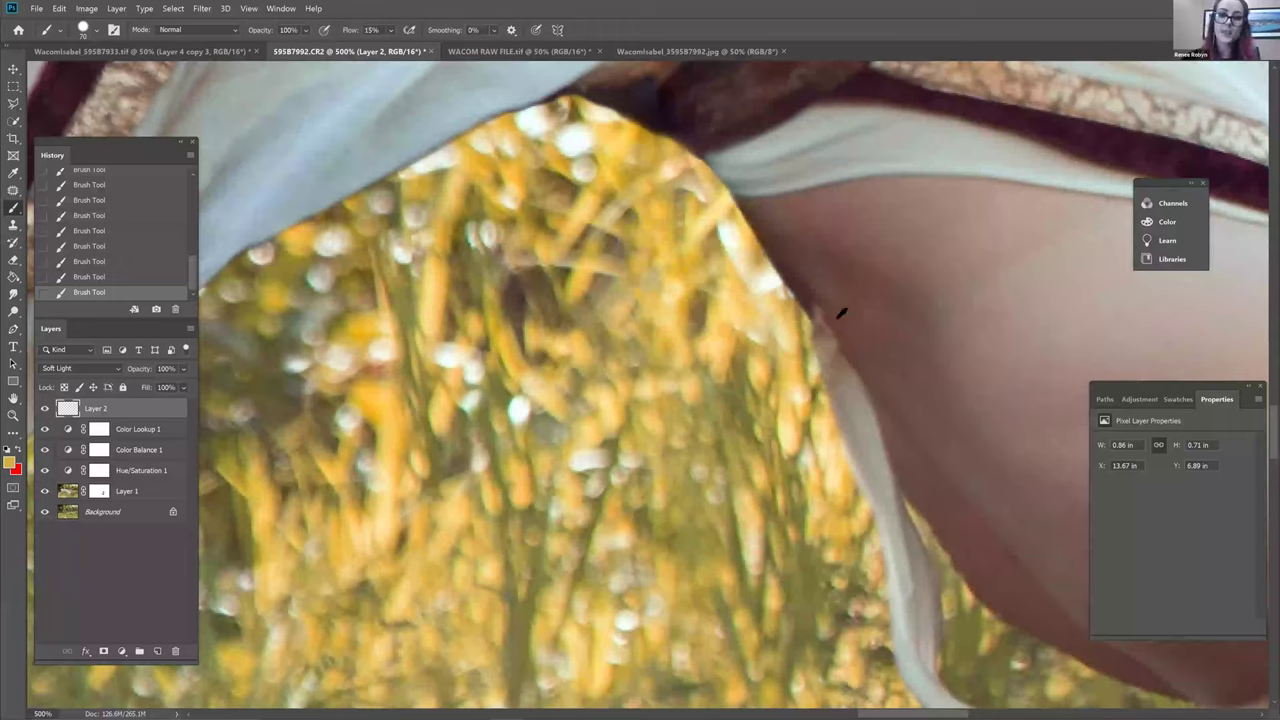
{"action": "key", "text": "bracketright"}
{"action": "key", "text": "bracketright"}
{"action": "key", "text": "bracketright"}
{"action": "left_click_drag", "start_coordinate": [891, 269], "coordinate": [815, 283]}
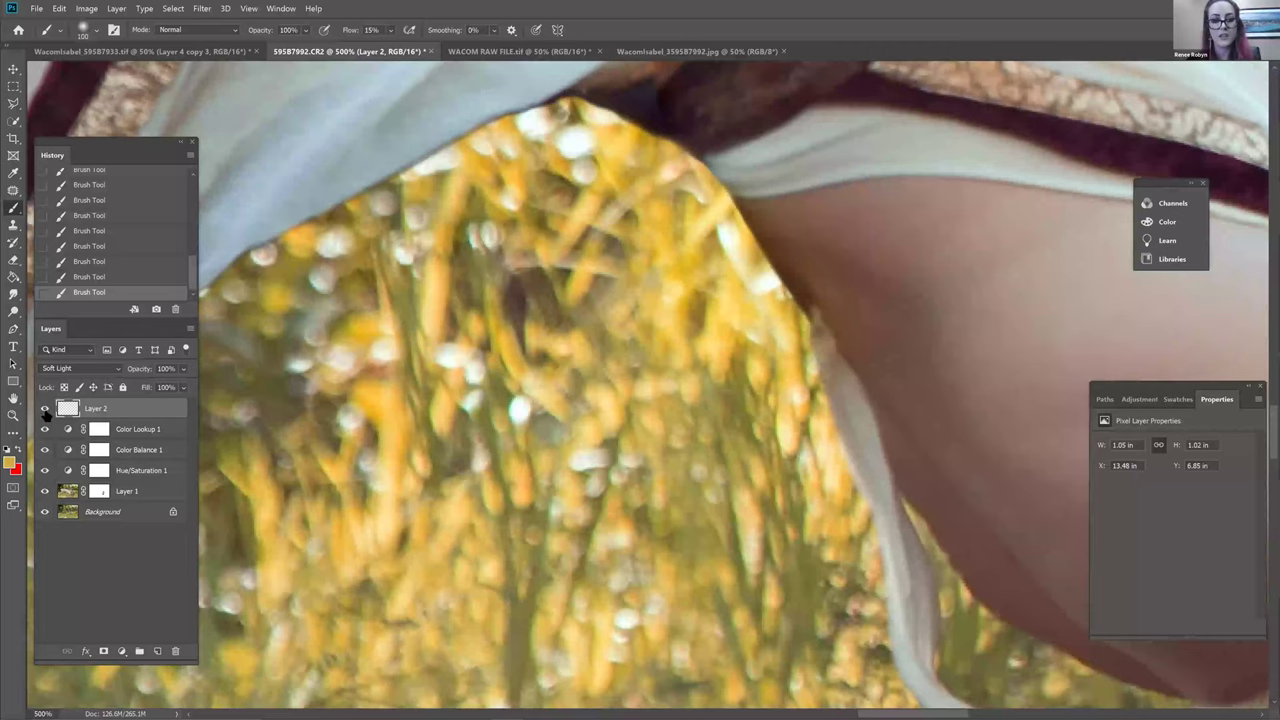
{"action": "key", "text": "ctrl+minus"}
{"action": "key", "text": "ctrl+minus"}
{"action": "key", "text": "ctrl+minus"}
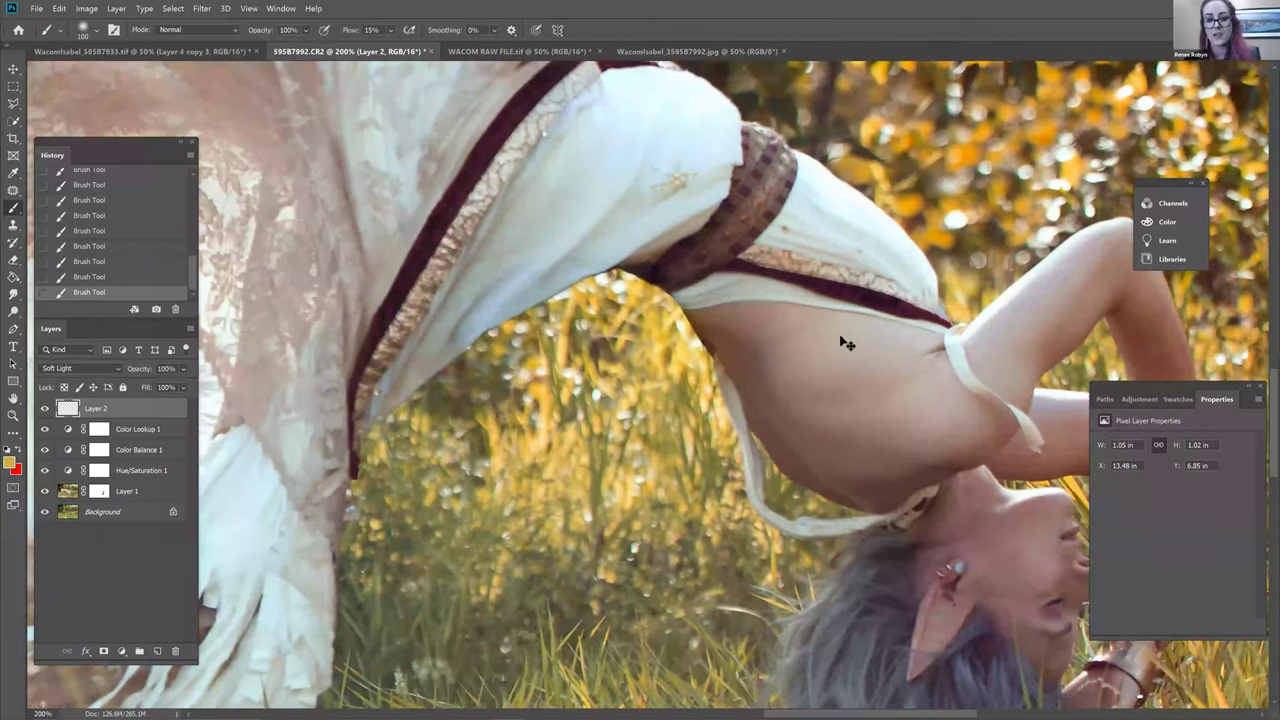
Zoom out to compare the composite with Layer 2 hidden and shown, then zoom back onto the waist
{"action": "key", "text": "ctrl+minus"}
{"action": "key", "text": "ctrl+comma"}
{"action": "key", "text": "ctrl+comma"}
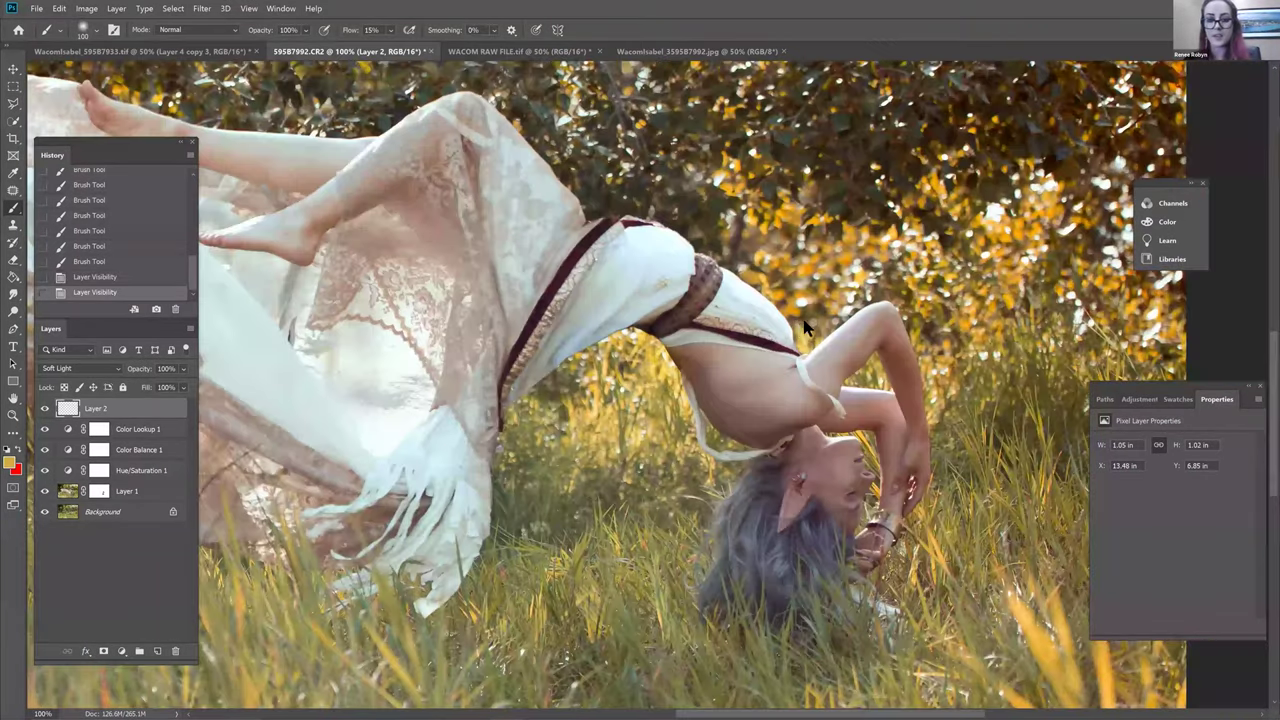
{"action": "key", "text": "ctrl+comma"}
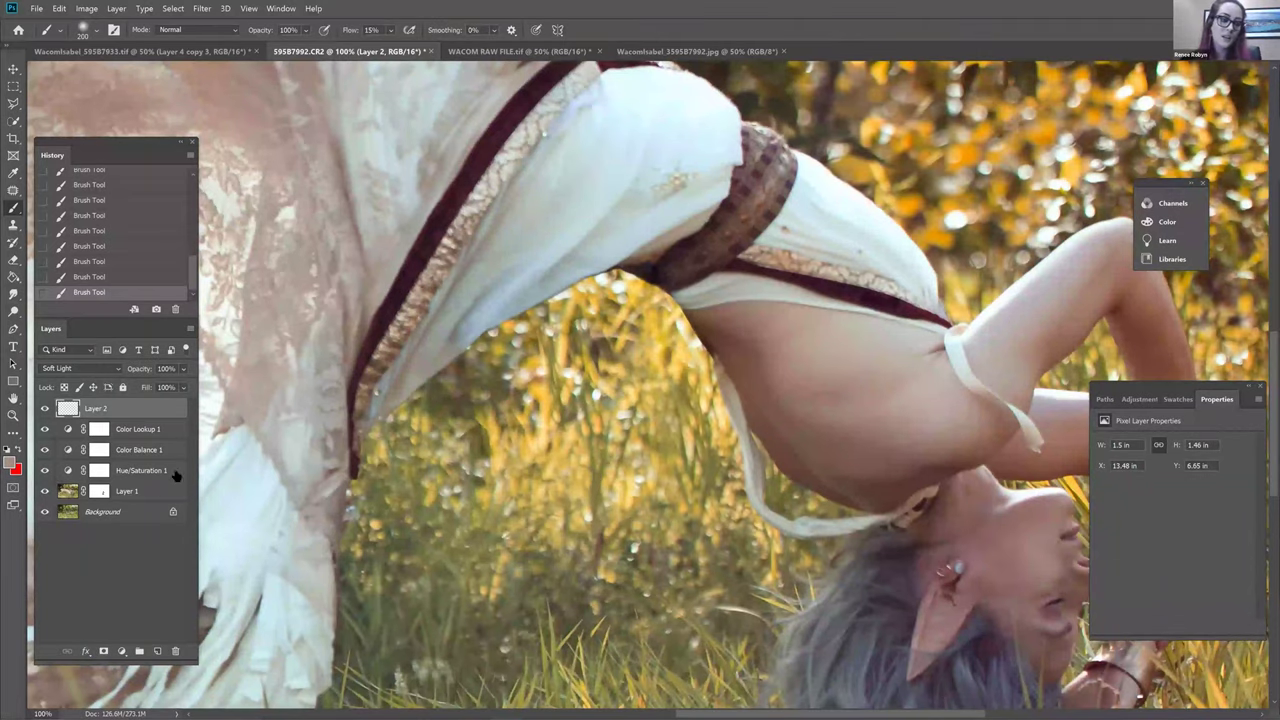
{"action": "key", "text": "ctrl+plus"}
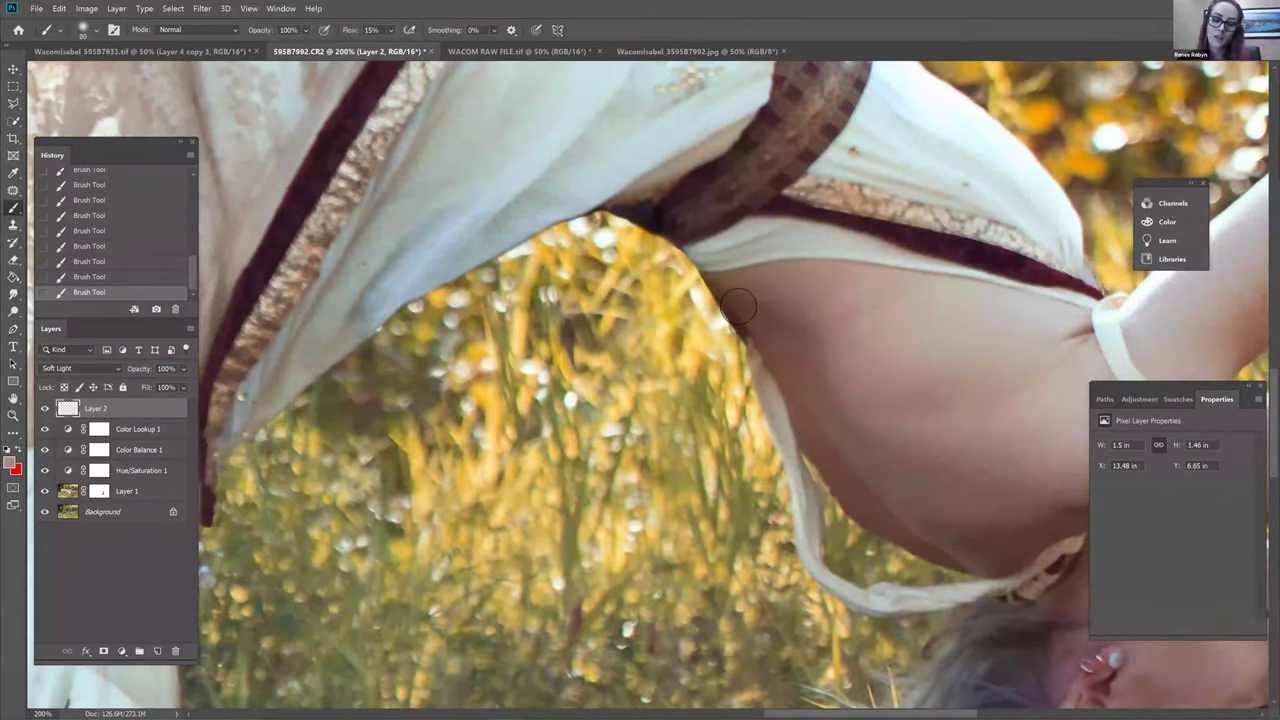
{"action": "scroll", "coordinate": [740, 312], "scroll_direction": "up", "scroll_amount": 1}
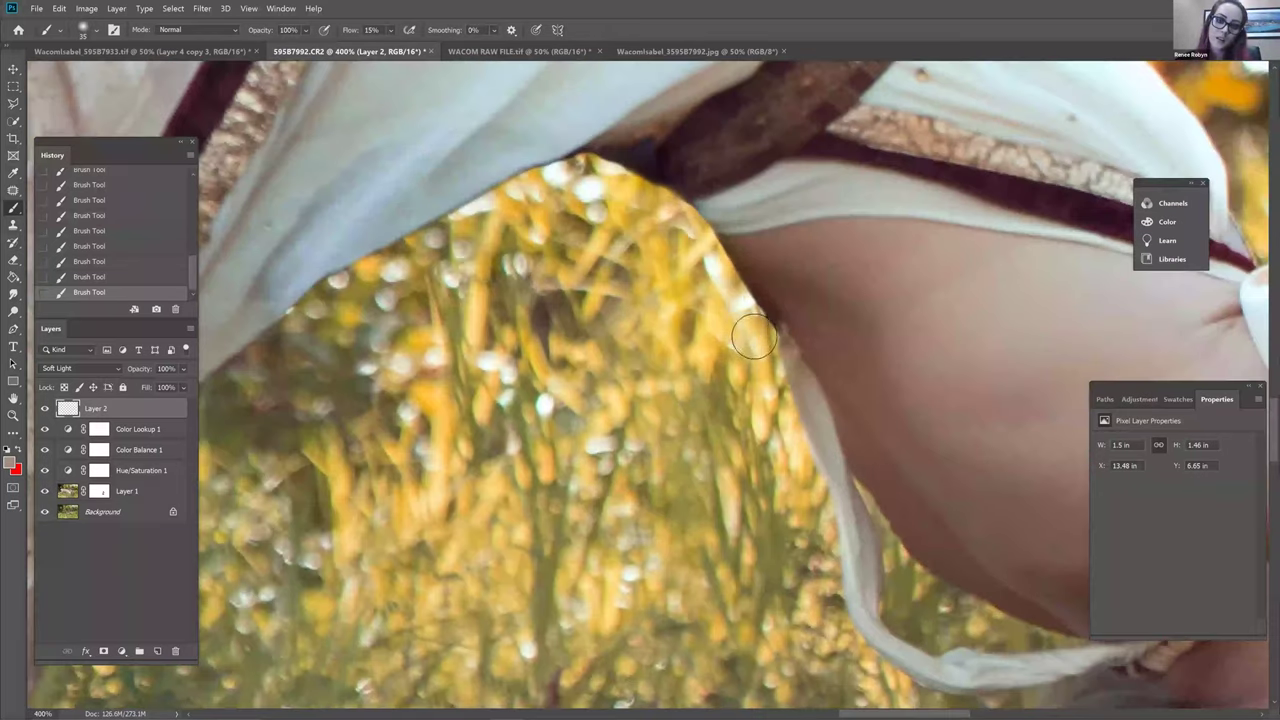
{"action": "key", "text": "alt+["}
{"action": "key", "text": "alt+["}
{"action": "key", "text": "alt+["}
{"action": "key", "text": "alt+["}
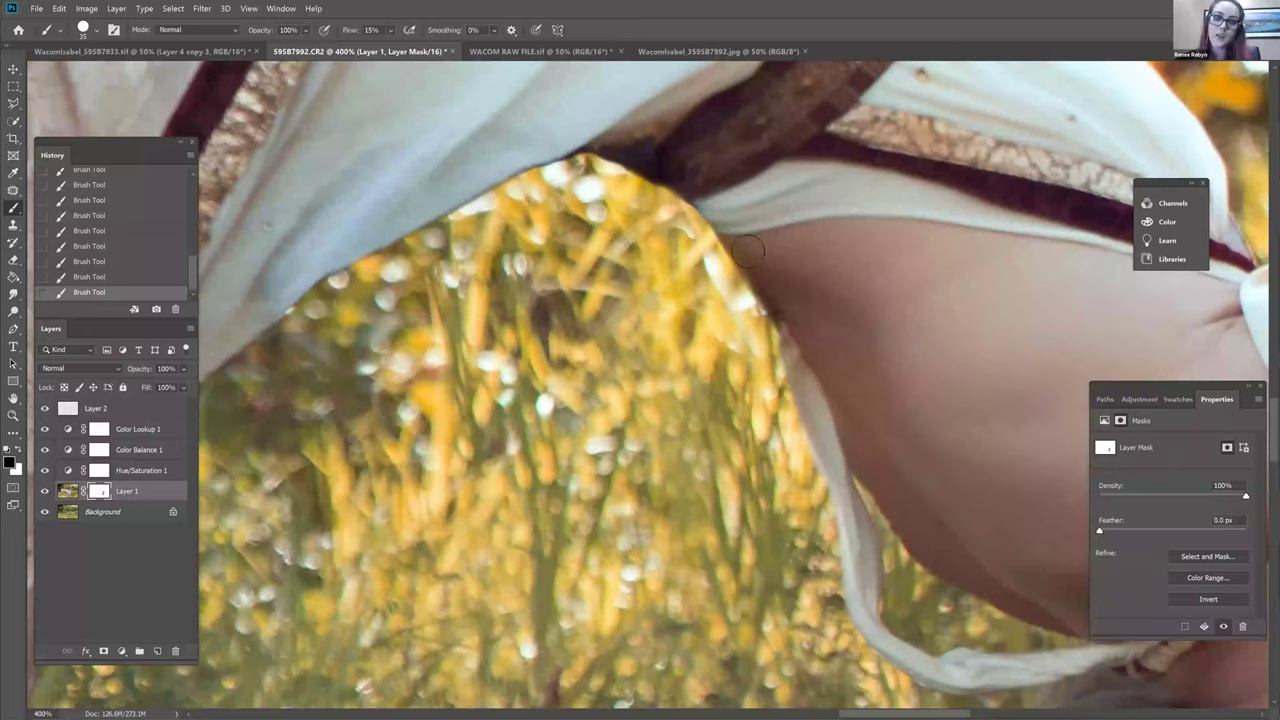
Swap the brush colour to white and zoom out from 400% to 66.7% to view the whole composite
{"action": "key", "text": "x"}
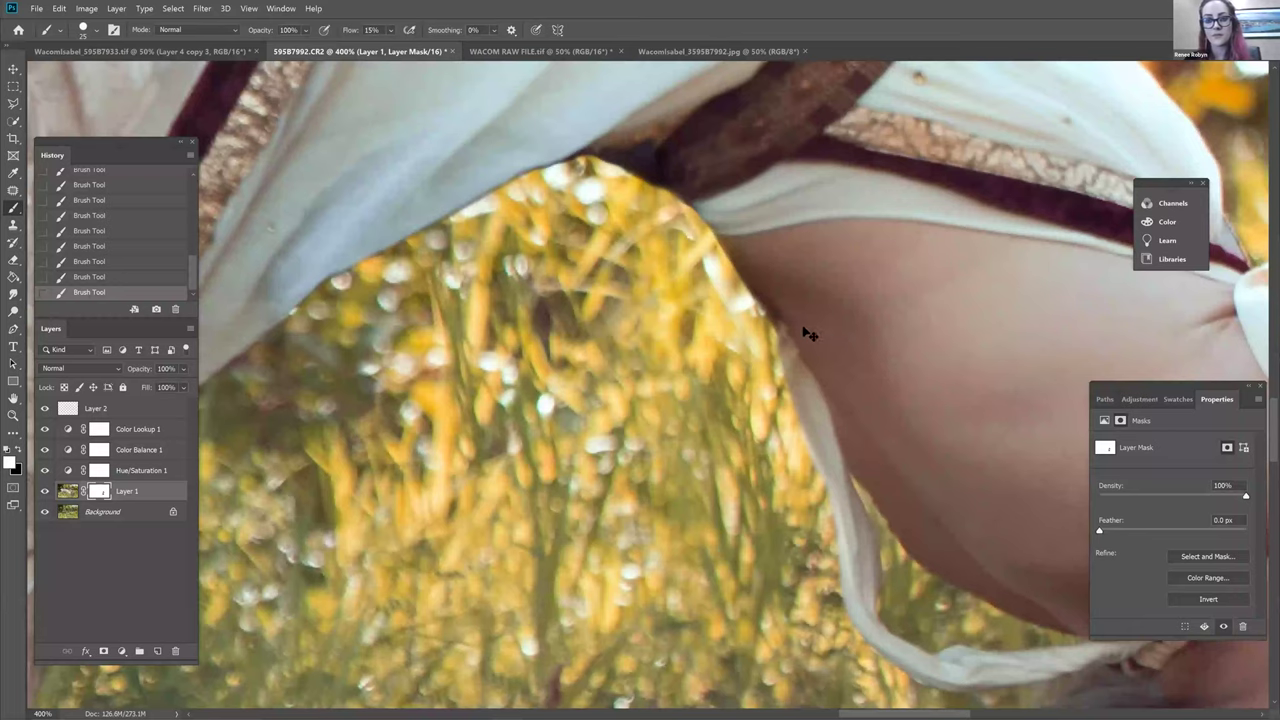
{"action": "key", "text": "ctrl+minus"}
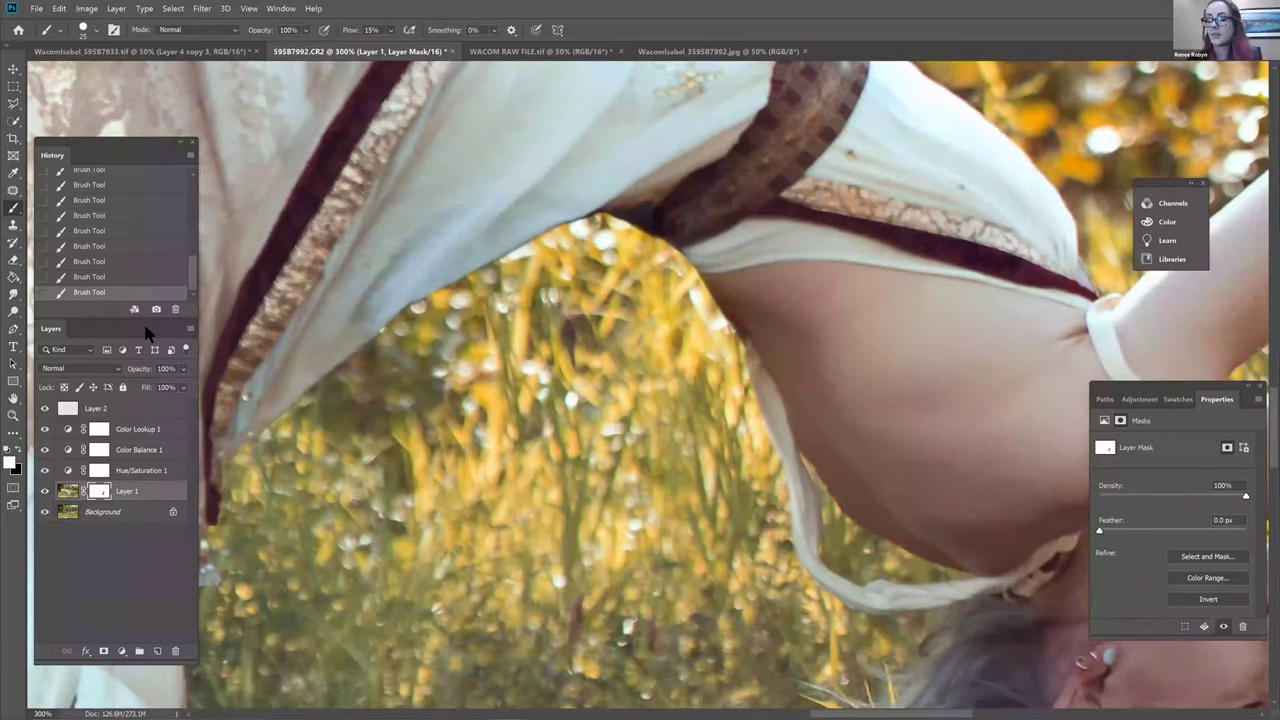
{"action": "key", "text": "ctrl+minus"}
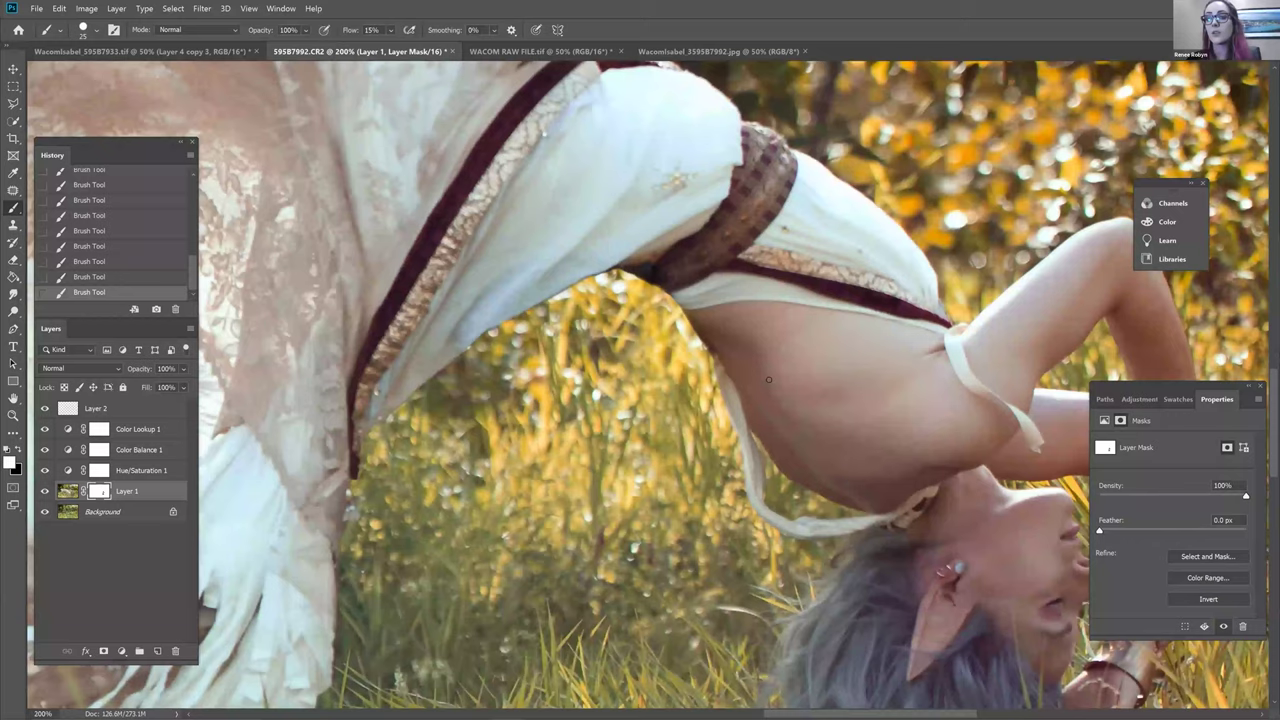
{"action": "key", "text": "ctrl+minus"}
{"action": "key", "text": "ctrl+minus"}
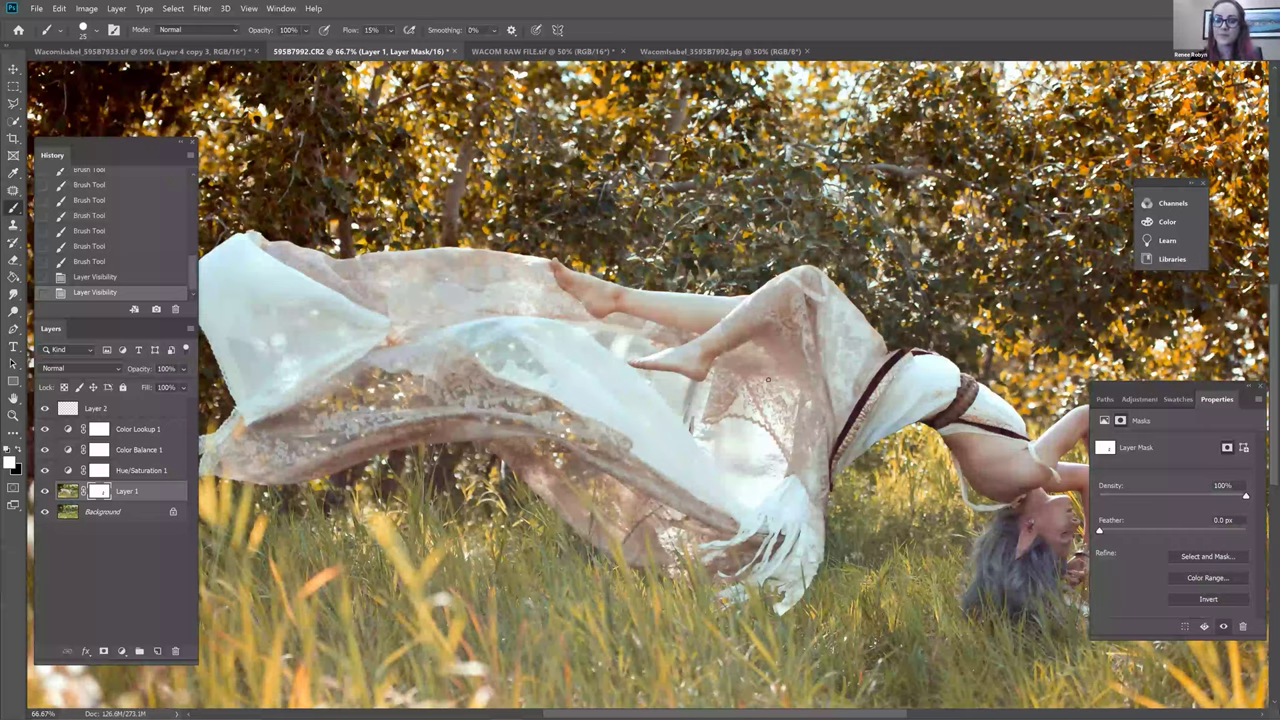
{"action": "scroll", "coordinate": [768, 379], "scroll_direction": "down", "scroll_amount": 1}
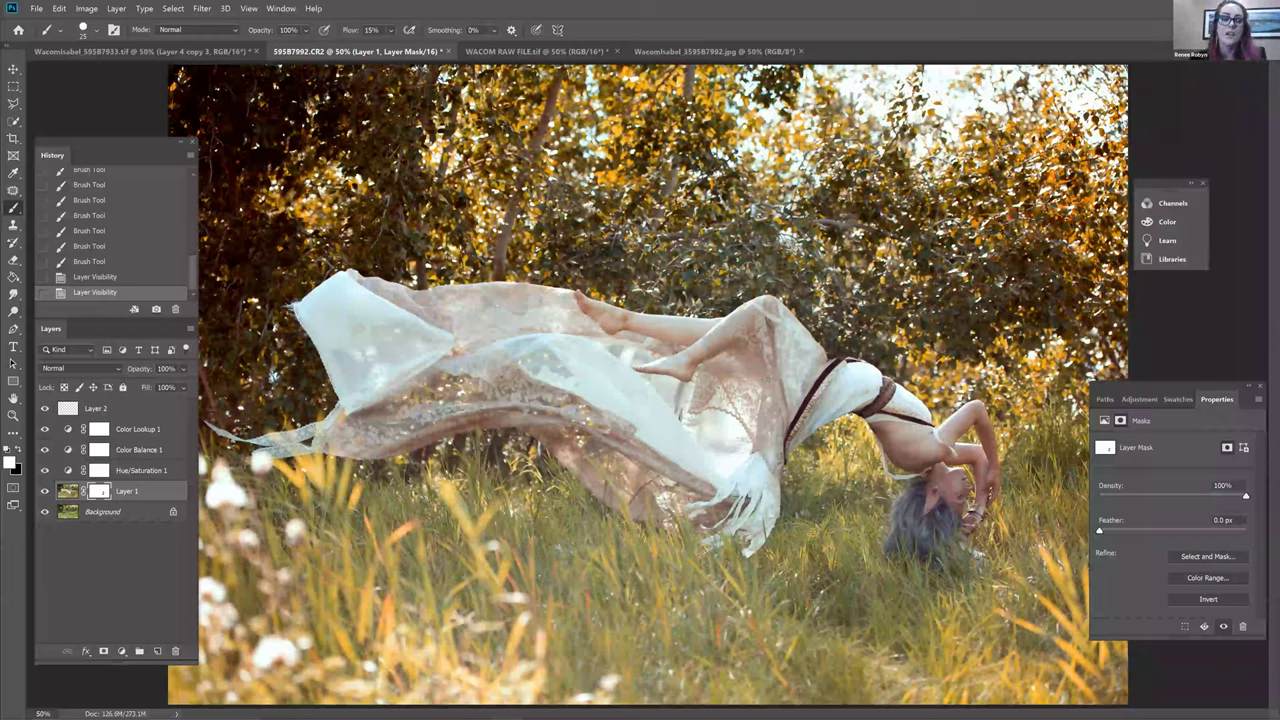
Return Color Lookup 1 to 100% opacity and fill, then delete the teal lookup layer
{"action": "left_click", "coordinate": [150, 429]}
{"action": "left_click", "coordinate": [183, 368]}
{"action": "left_click_drag", "start_coordinate": [140, 386], "coordinate": [189, 386]}
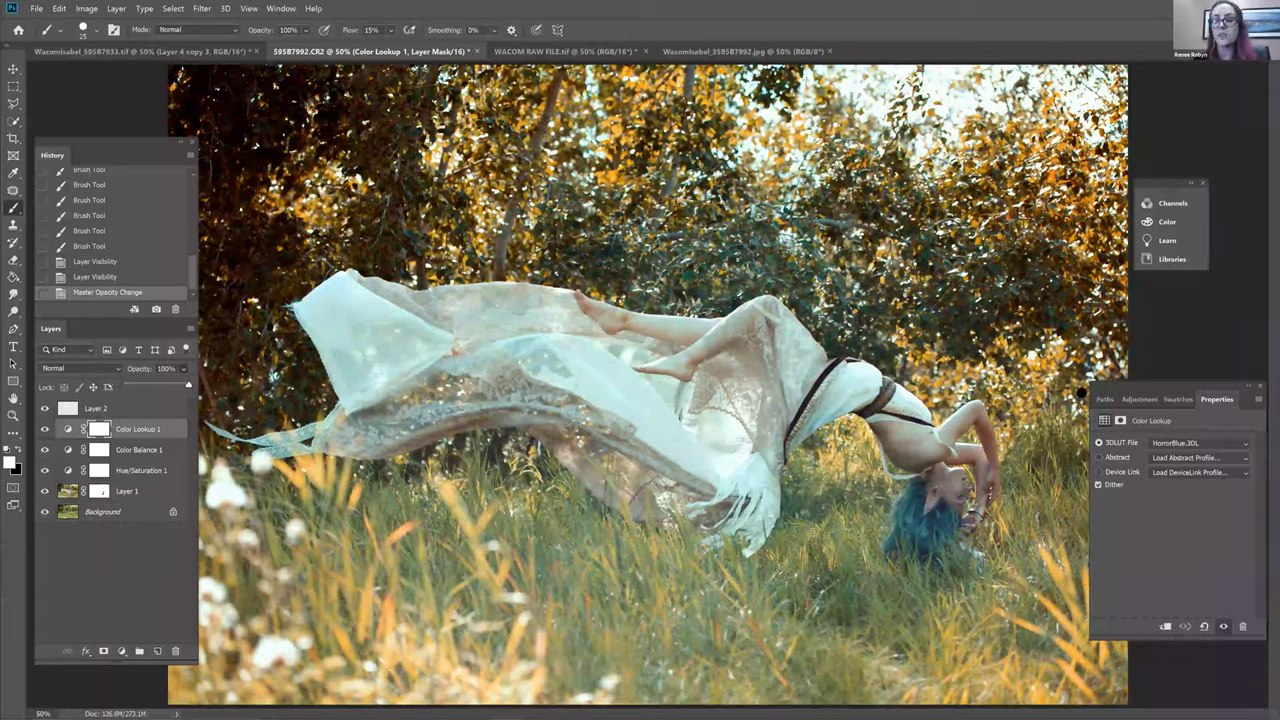
{"action": "left_click", "coordinate": [183, 408]}
{"action": "left_click", "coordinate": [74, 420]}
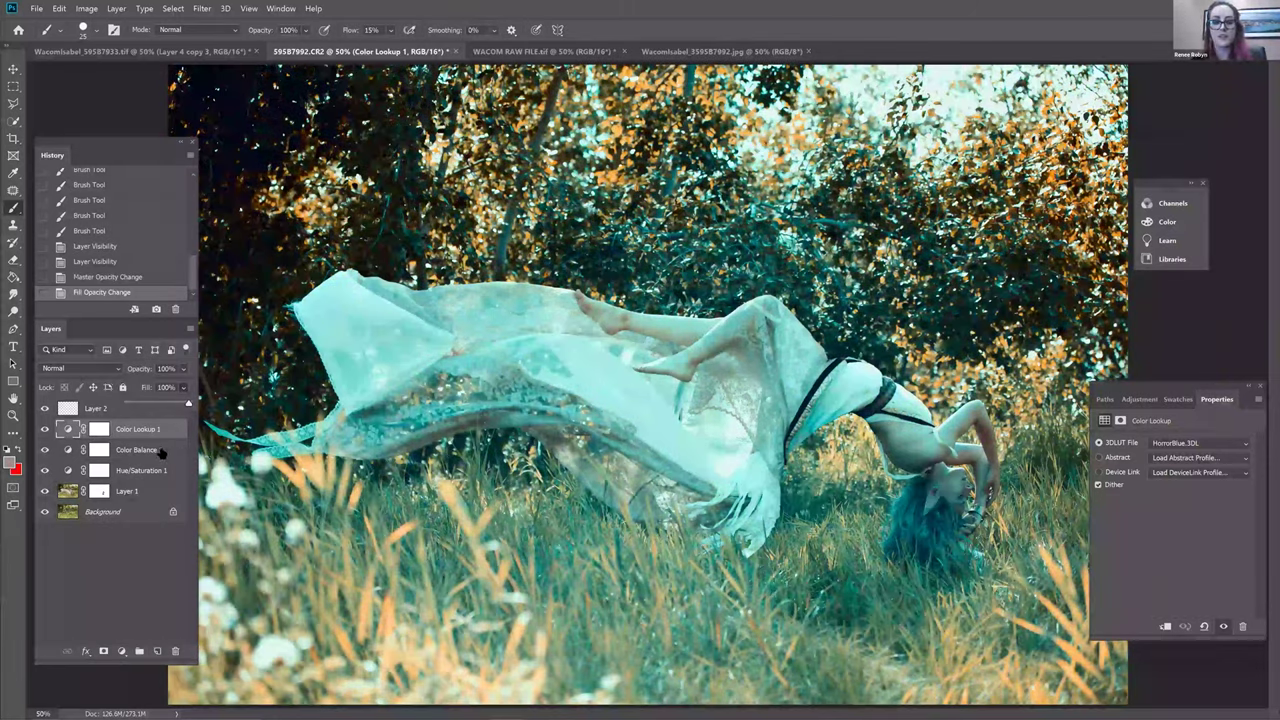
{"action": "left_click", "coordinate": [163, 450]}
{"action": "left_click", "coordinate": [181, 433]}
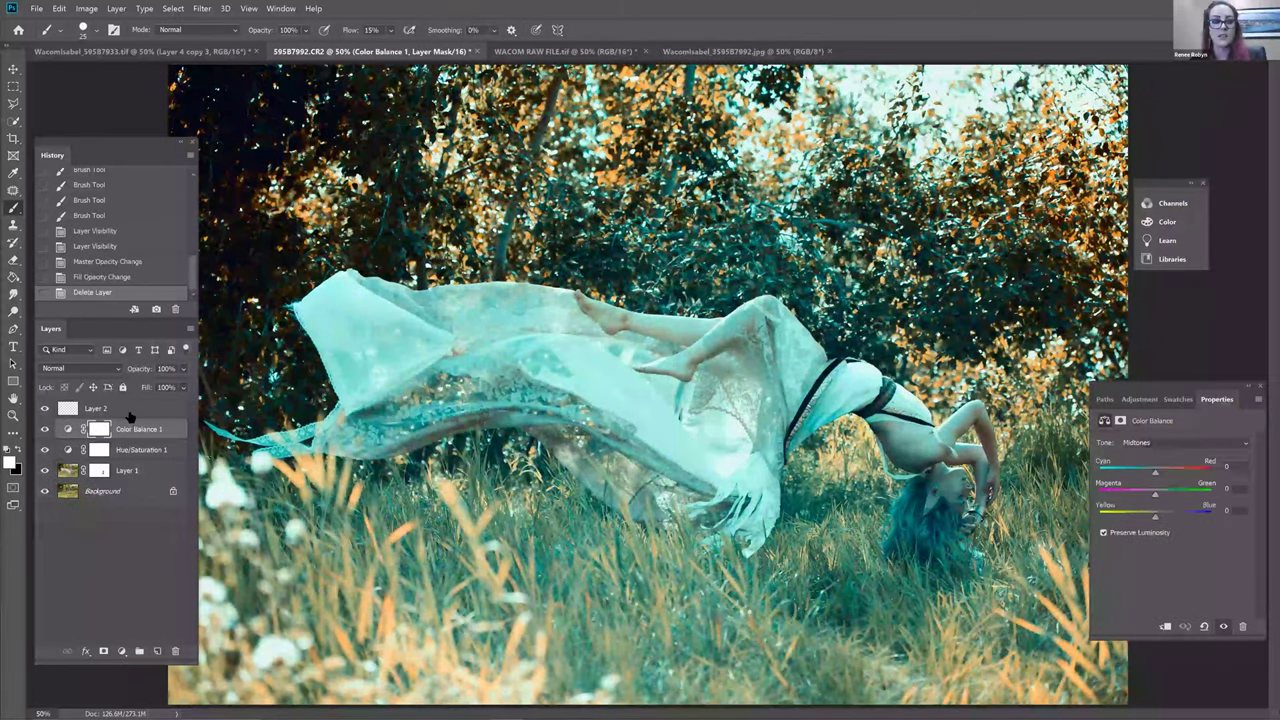
{"action": "key", "text": "Delete"}
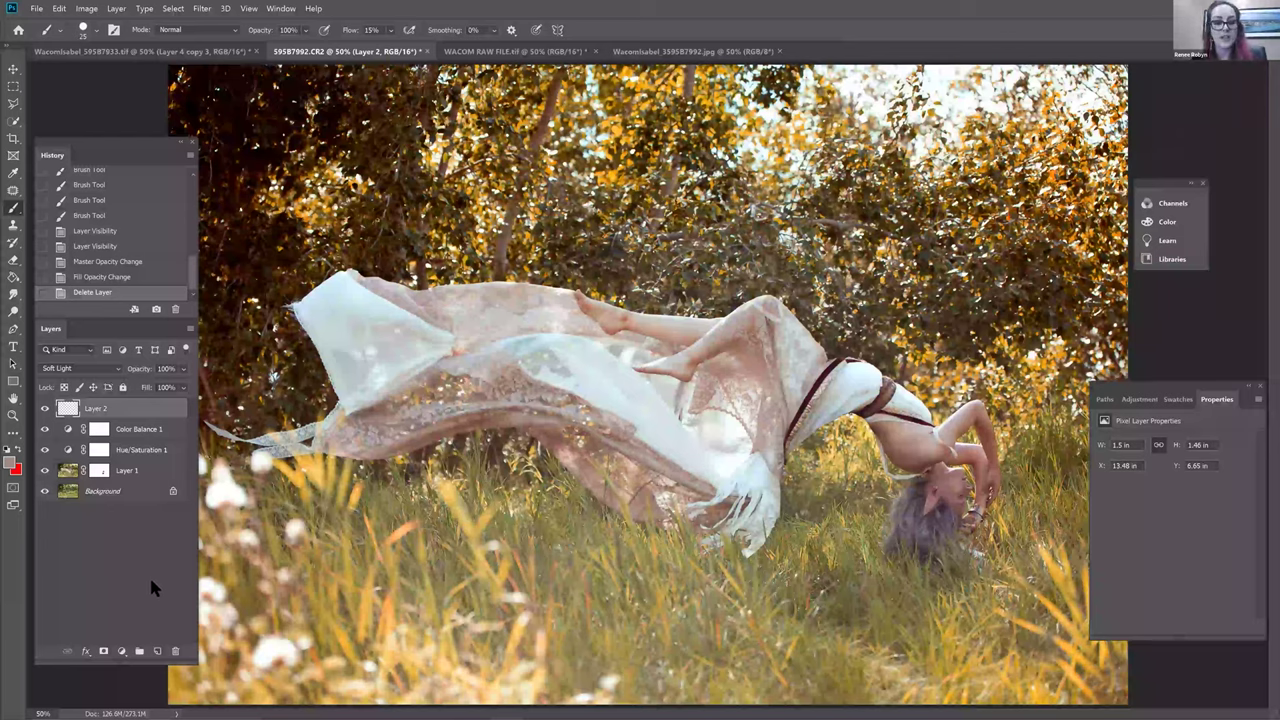
Add a new Color Lookup layer and try the Bleach Bypass and FallColors looks
{"action": "left_click", "coordinate": [121, 651]}
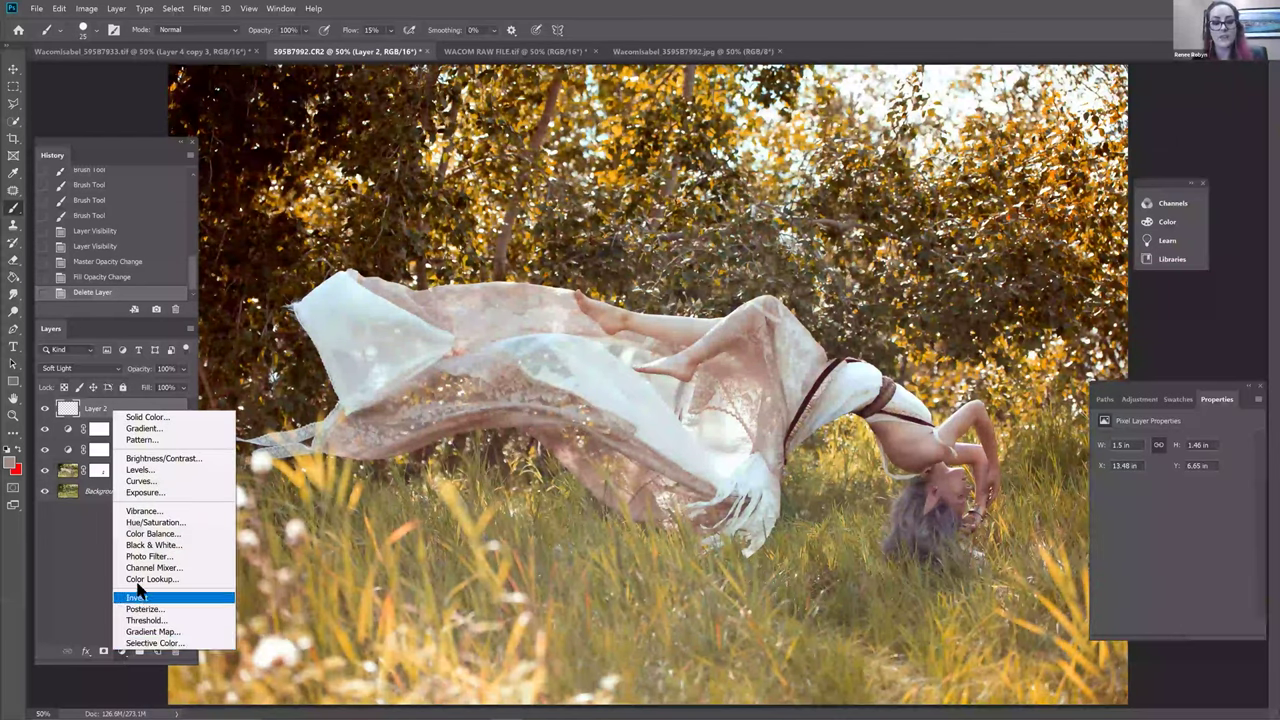
{"action": "left_click", "coordinate": [145, 579]}
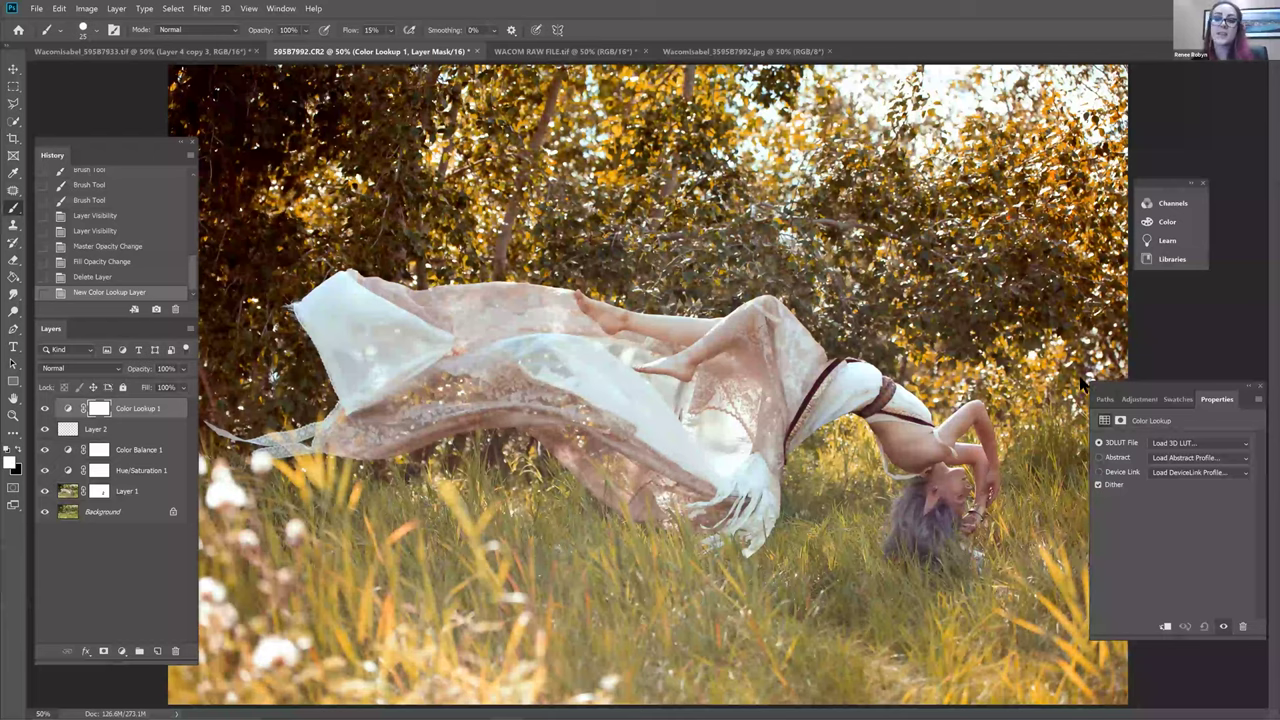
{"action": "left_click", "coordinate": [1198, 442]}
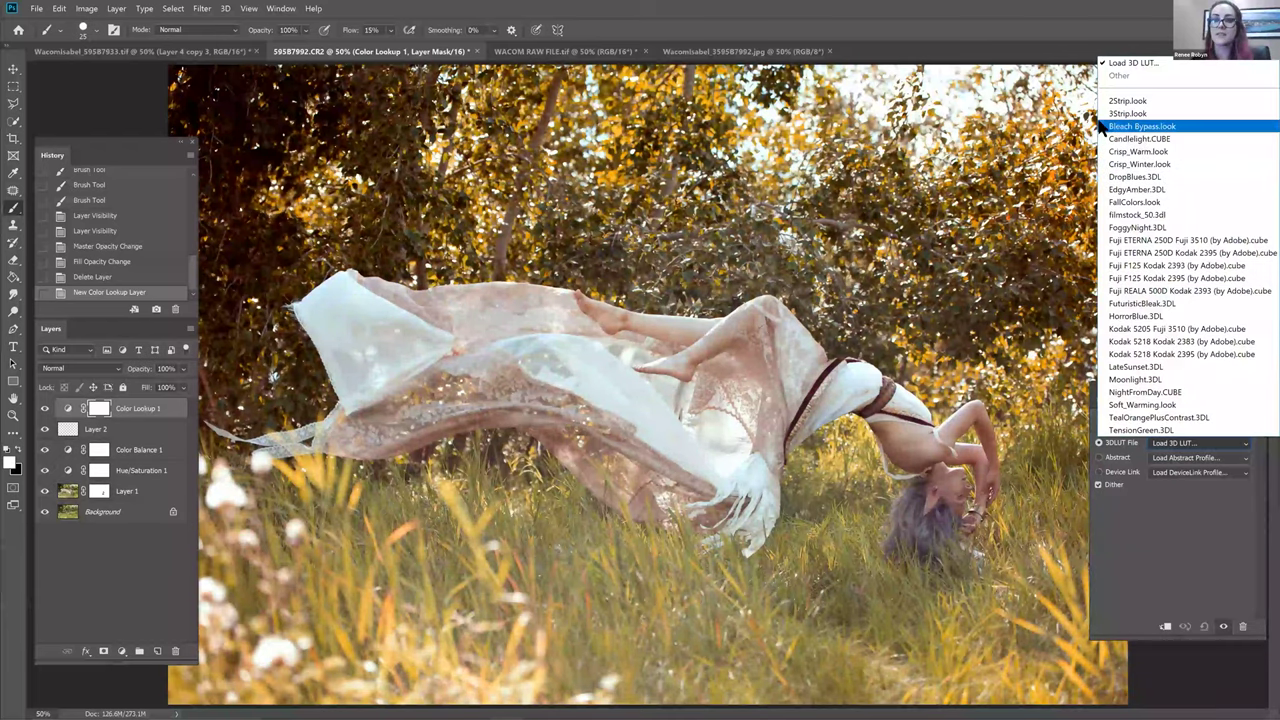
{"action": "key", "text": "Up"}
{"action": "key", "text": "Up"}
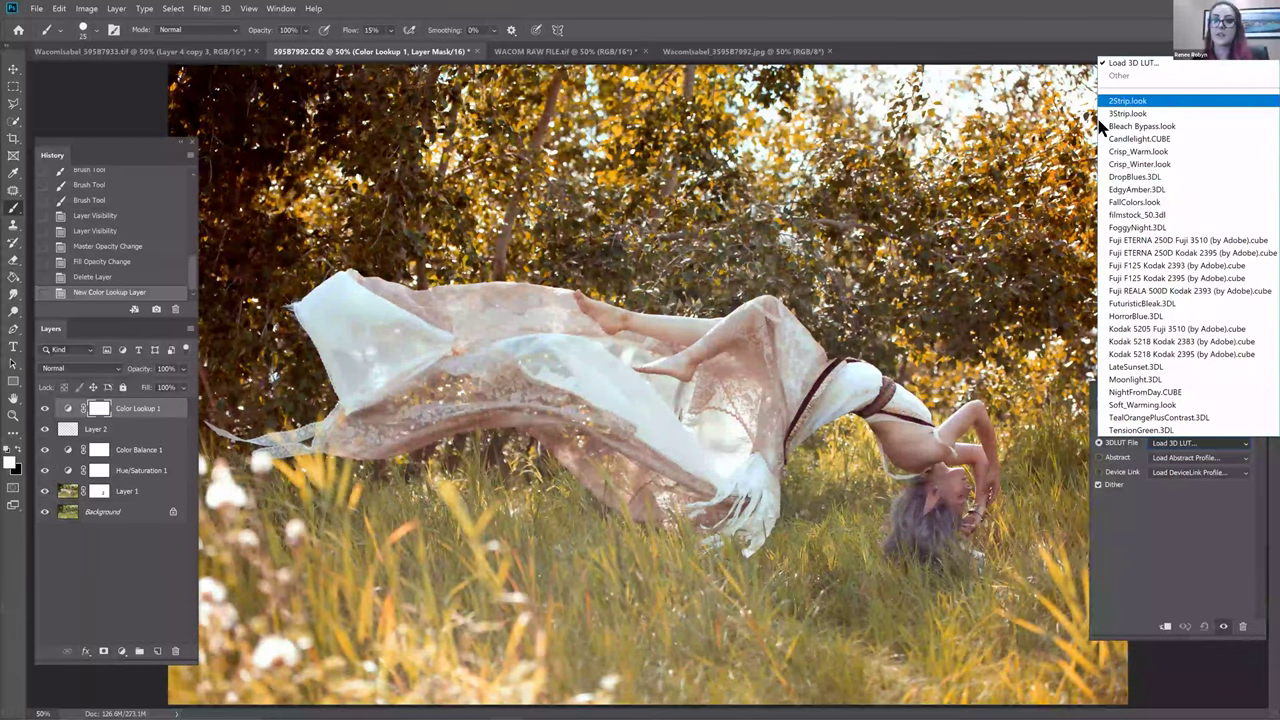
{"action": "left_click", "coordinate": [1100, 125]}
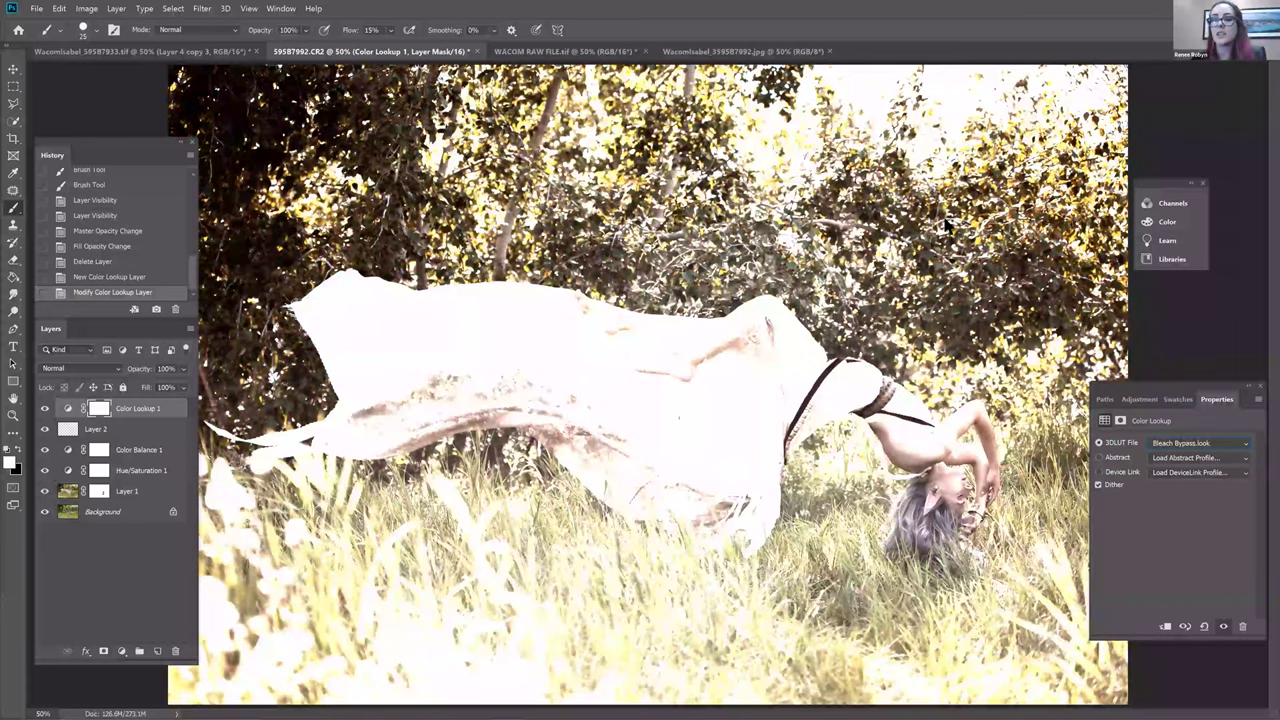
{"action": "key", "text": "Down"}
{"action": "key", "text": "Down"}
{"action": "key", "text": "Down"}
{"action": "key", "text": "Down"}
{"action": "key", "text": "Down"}
{"action": "key", "text": "Down"}
Cycle through filmstock_50, FoggyNight and Soft_Warming looks to settle on TensionGreen.3DL
{"action": "left_click", "coordinate": [1200, 443]}
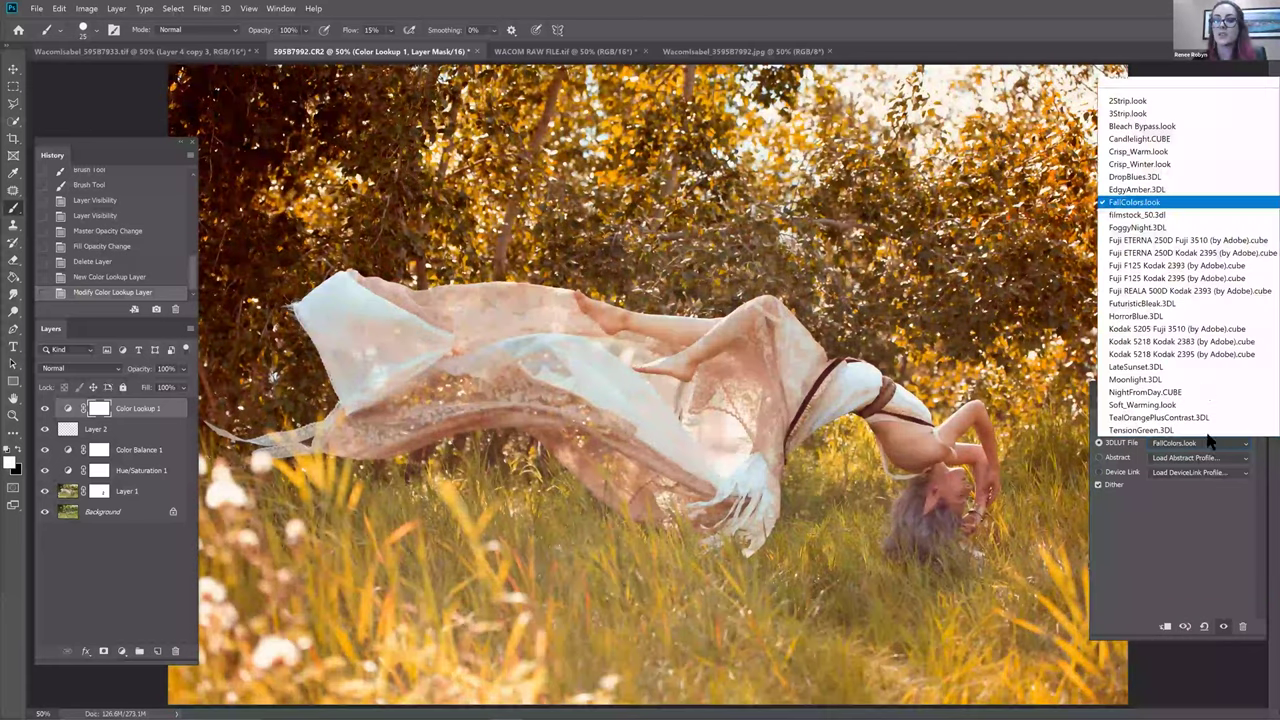
{"action": "key", "text": "Down"}
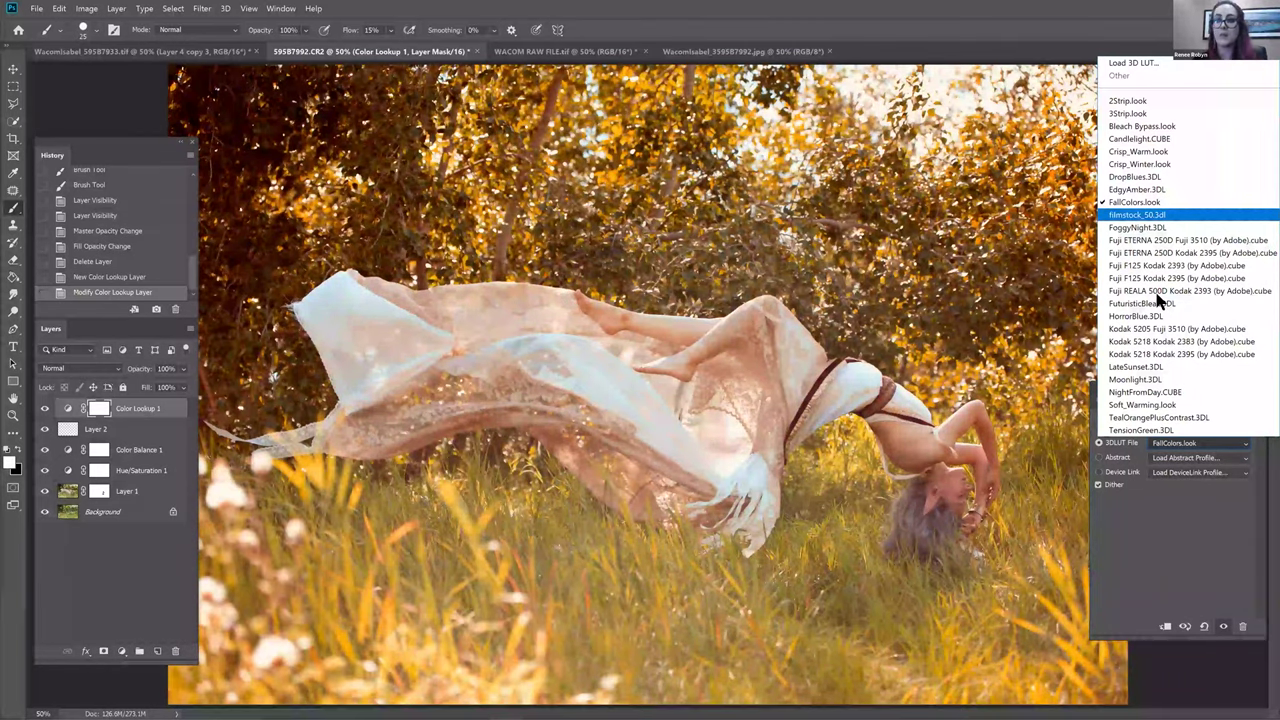
{"action": "key", "text": "Down"}
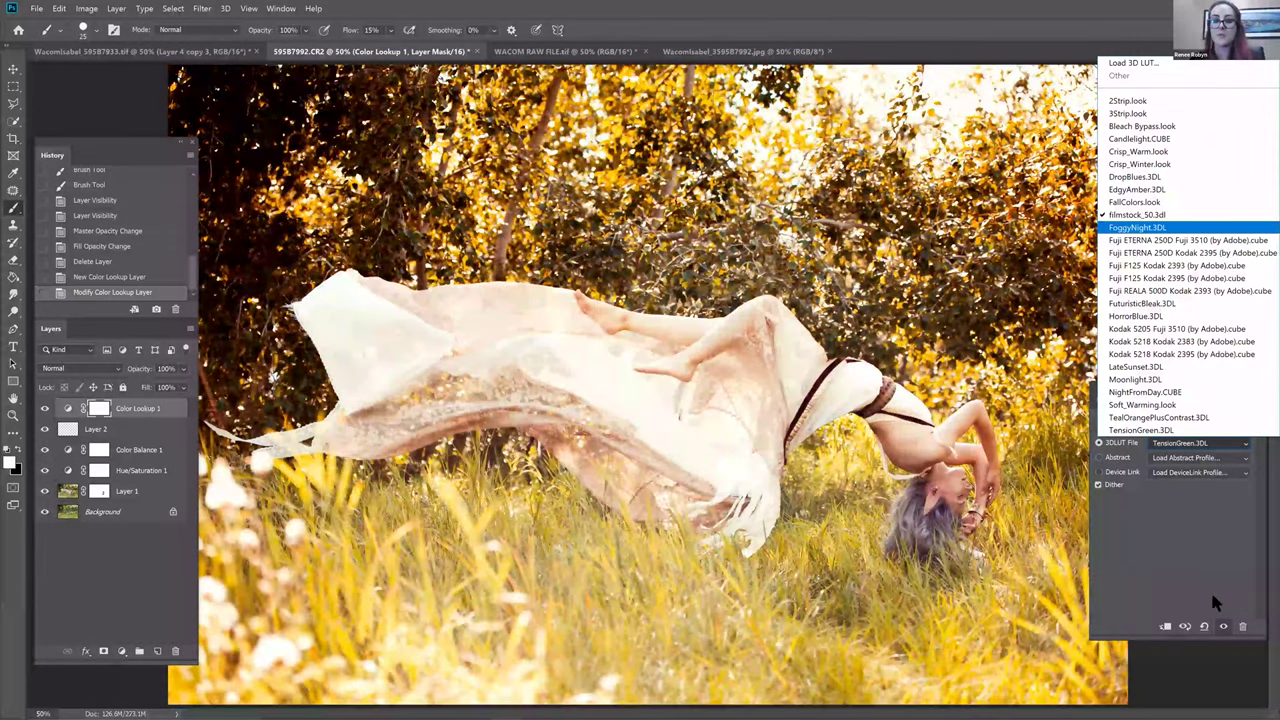
{"action": "key", "text": "Return"}
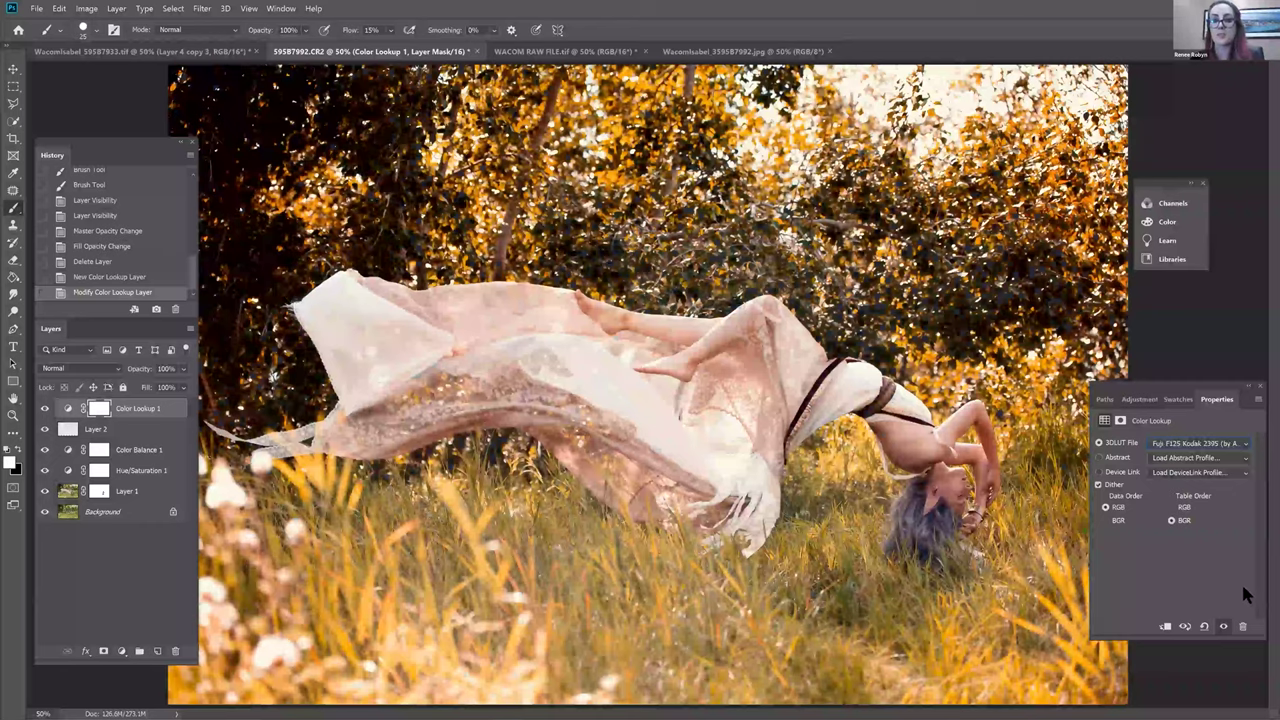
{"action": "key", "text": "Down"}
{"action": "key", "text": "Down"}
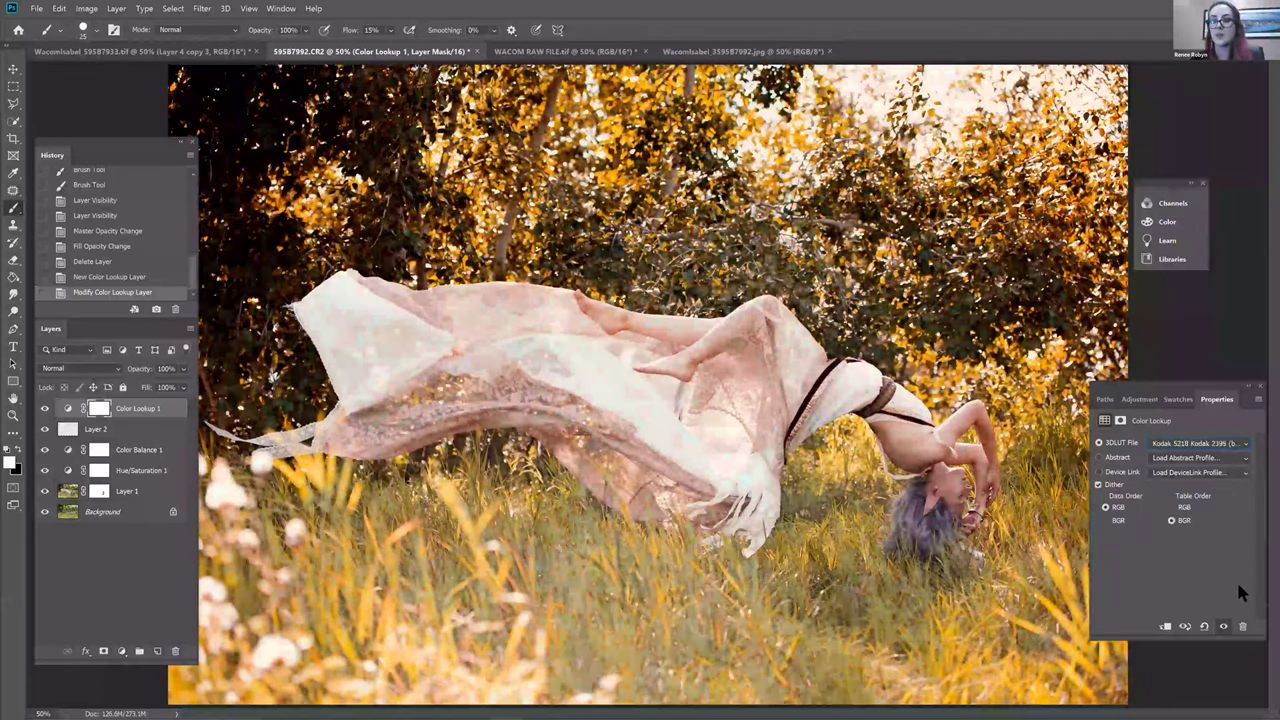
{"action": "key", "text": "Down"}
{"action": "key", "text": "Down"}
{"action": "key", "text": "Down"}
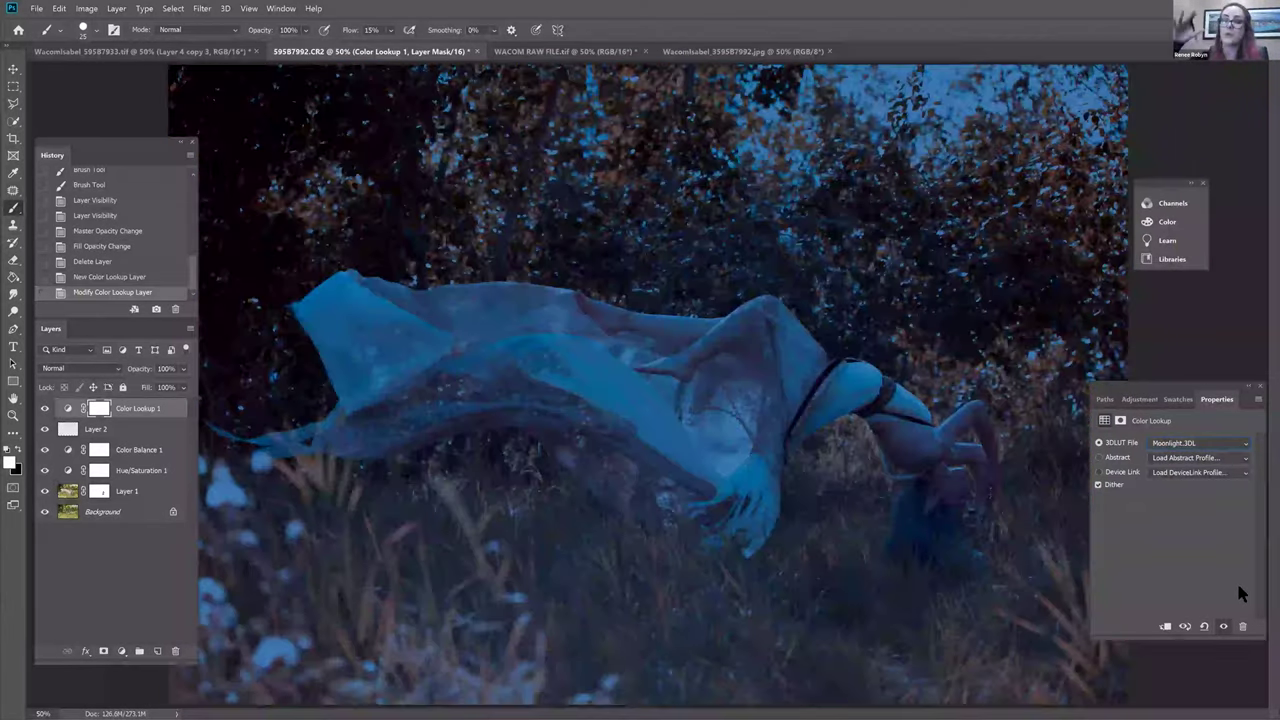
{"action": "key", "text": "Down"}
{"action": "key", "text": "Down"}
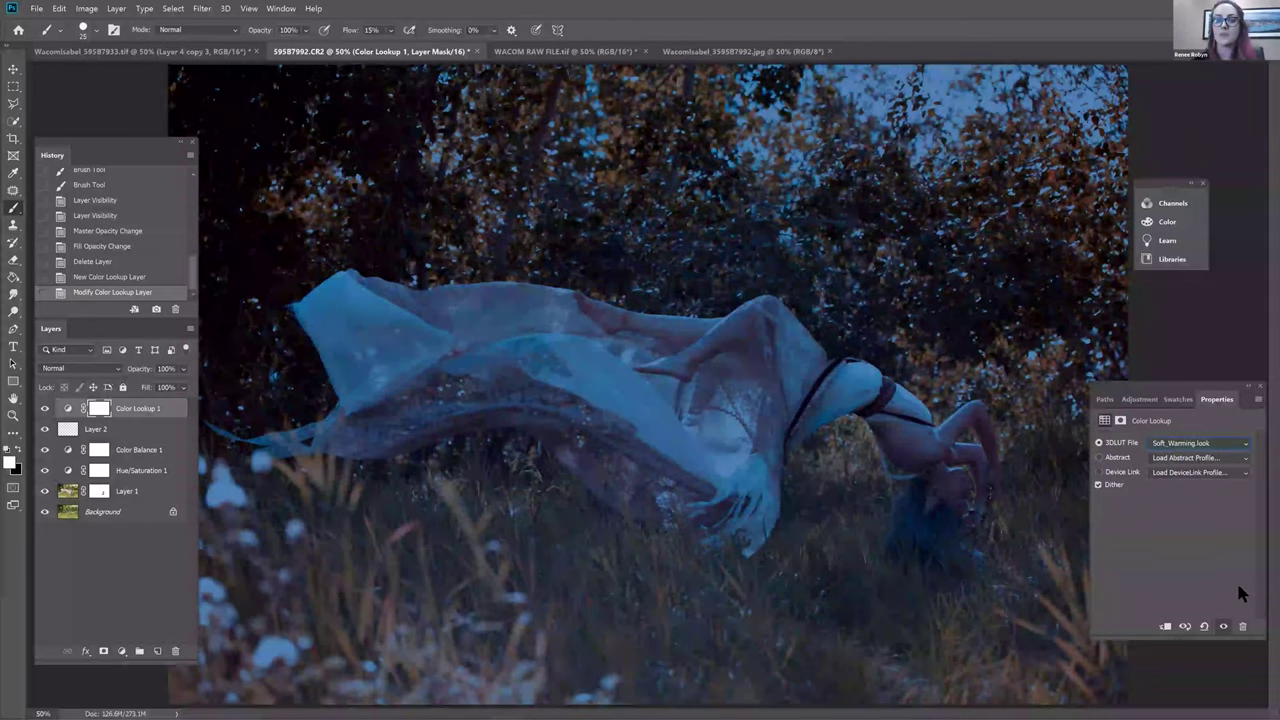
{"action": "key", "text": "Down"}
{"action": "key", "text": "Down"}
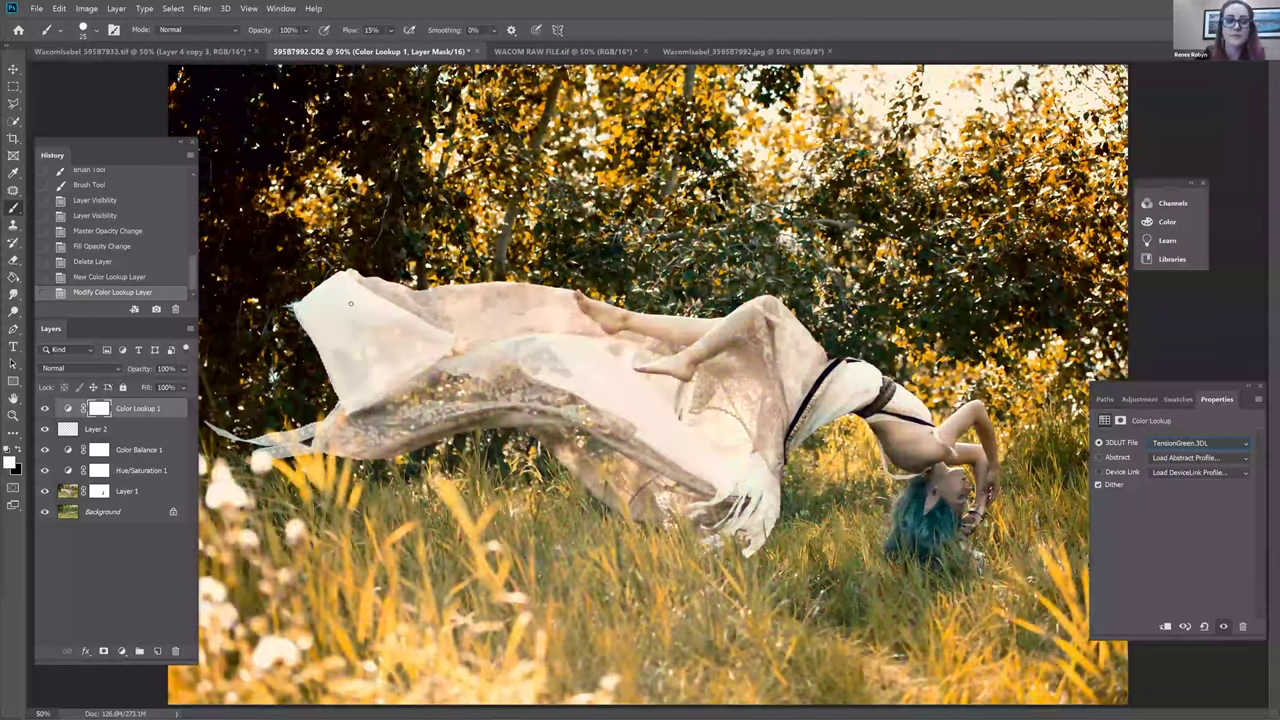
Fade Color Lookup 1 to 24% opacity and 37% fill, then delete the layer
{"action": "left_click", "coordinate": [183, 368]}
{"action": "left_click_drag", "start_coordinate": [185, 385], "coordinate": [141, 404]}
{"action": "left_click", "coordinate": [183, 387]}
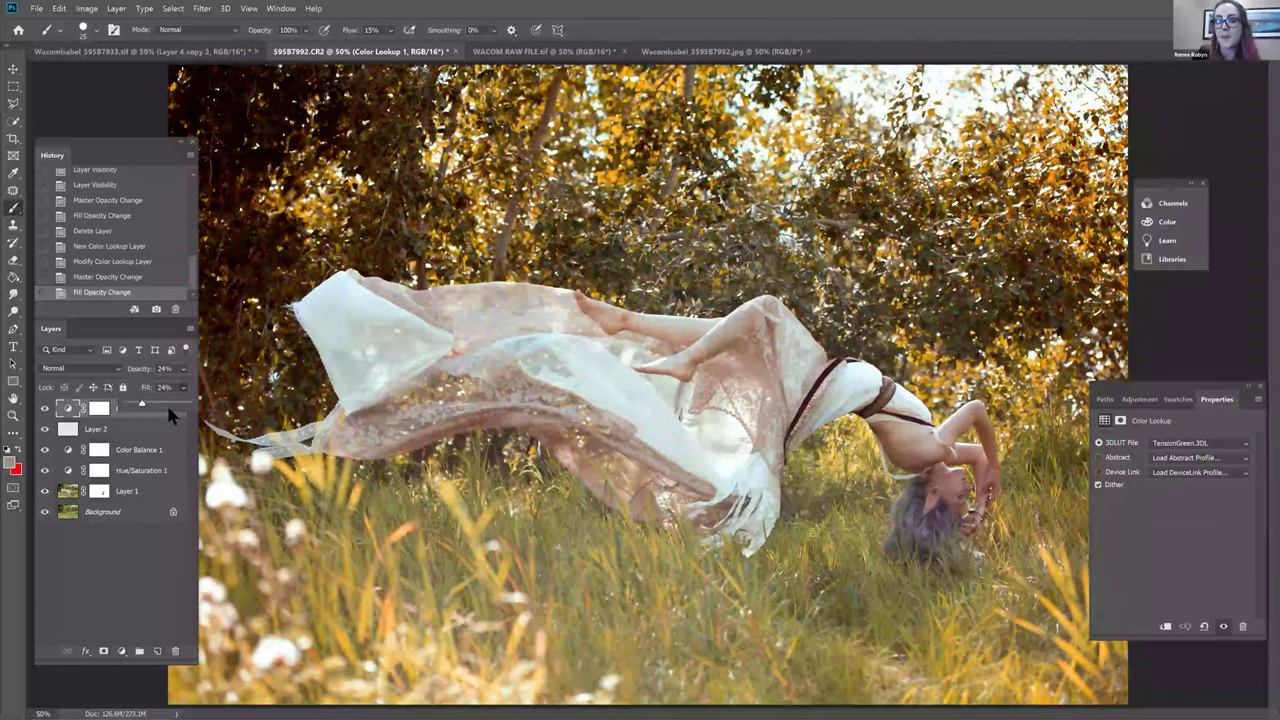
{"action": "left_click", "coordinate": [148, 409]}
{"action": "left_click", "coordinate": [156, 415]}
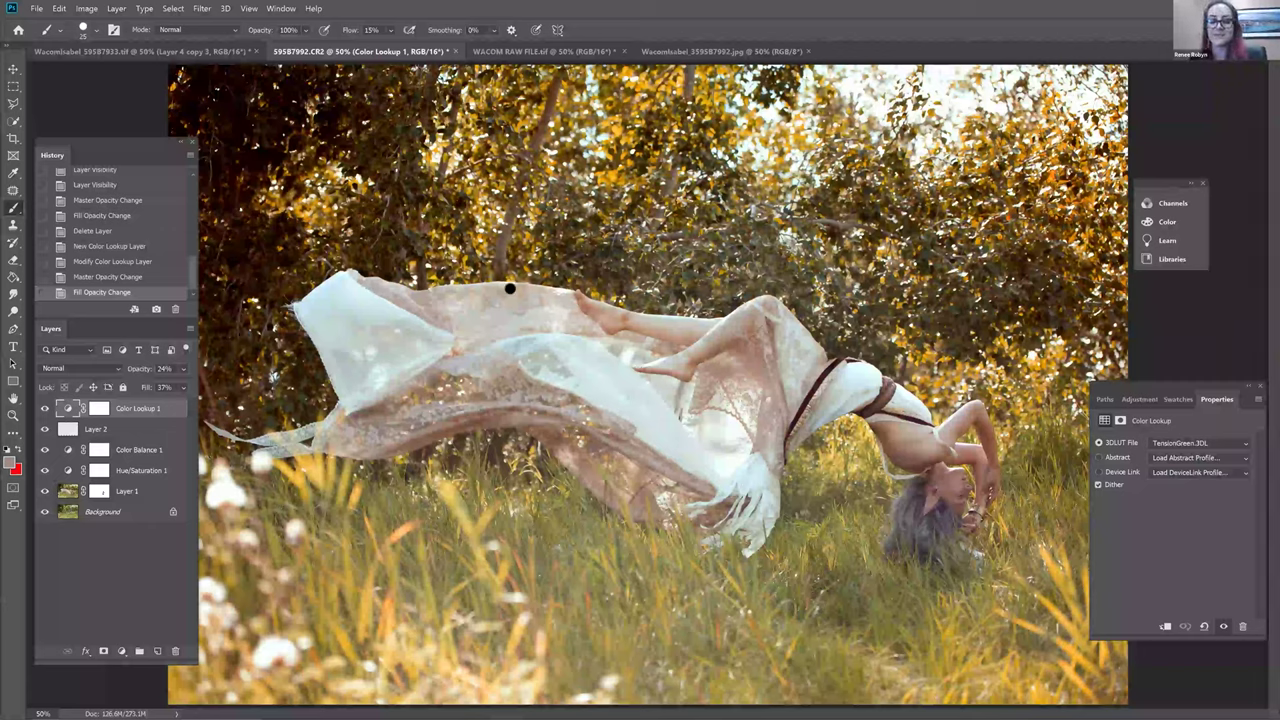
{"action": "key", "text": "Delete"}
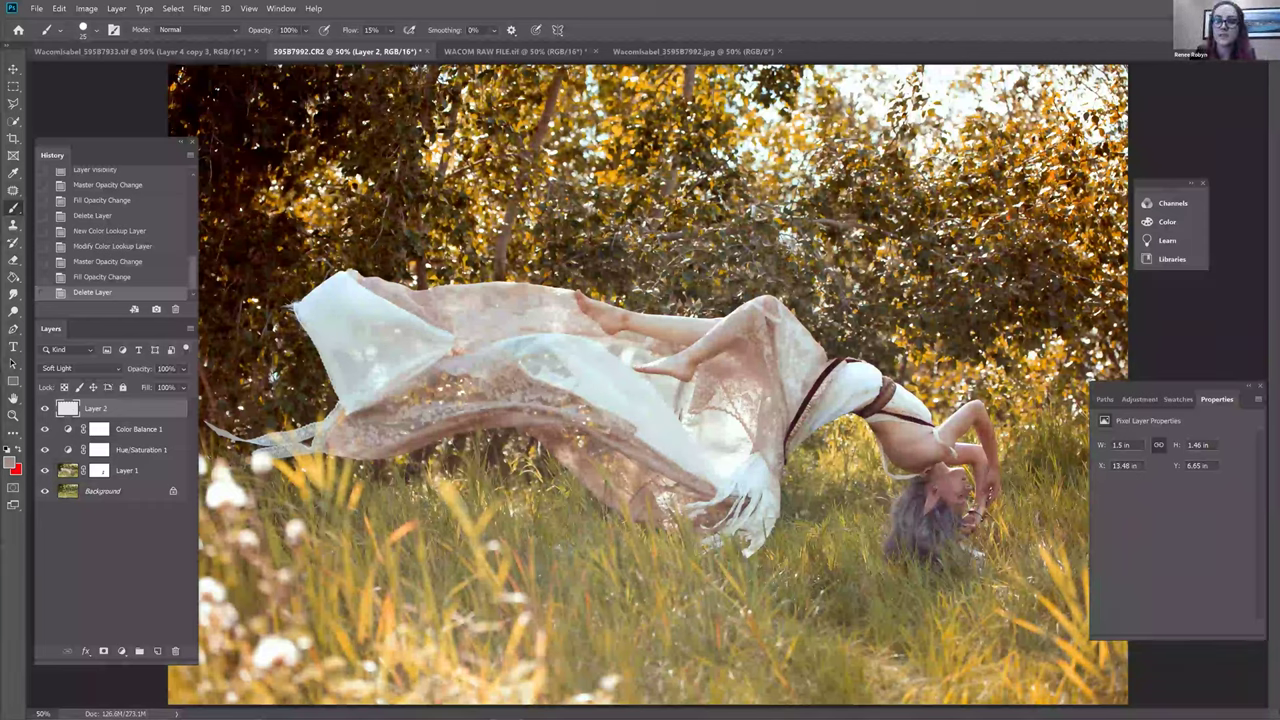
Add a new Color Lookup adjustment layer to the top of the stack
{"action": "left_click", "coordinate": [121, 651]}
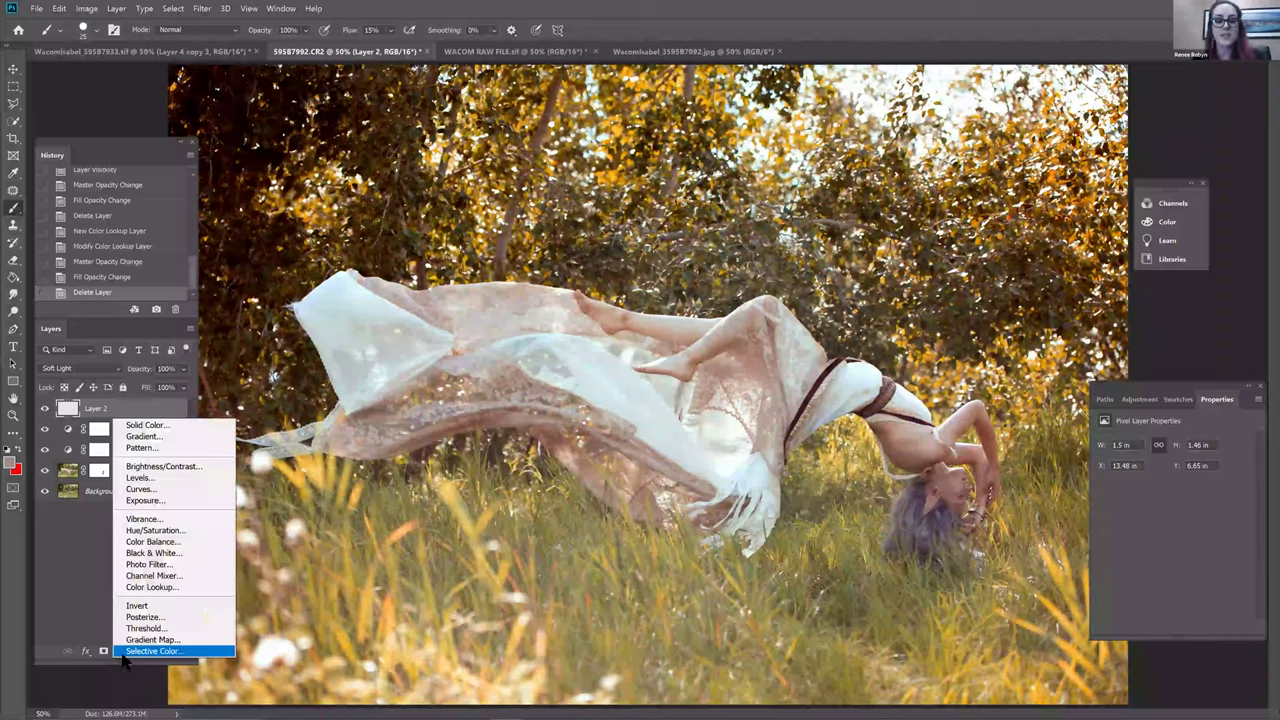
{"action": "left_click", "coordinate": [133, 590]}
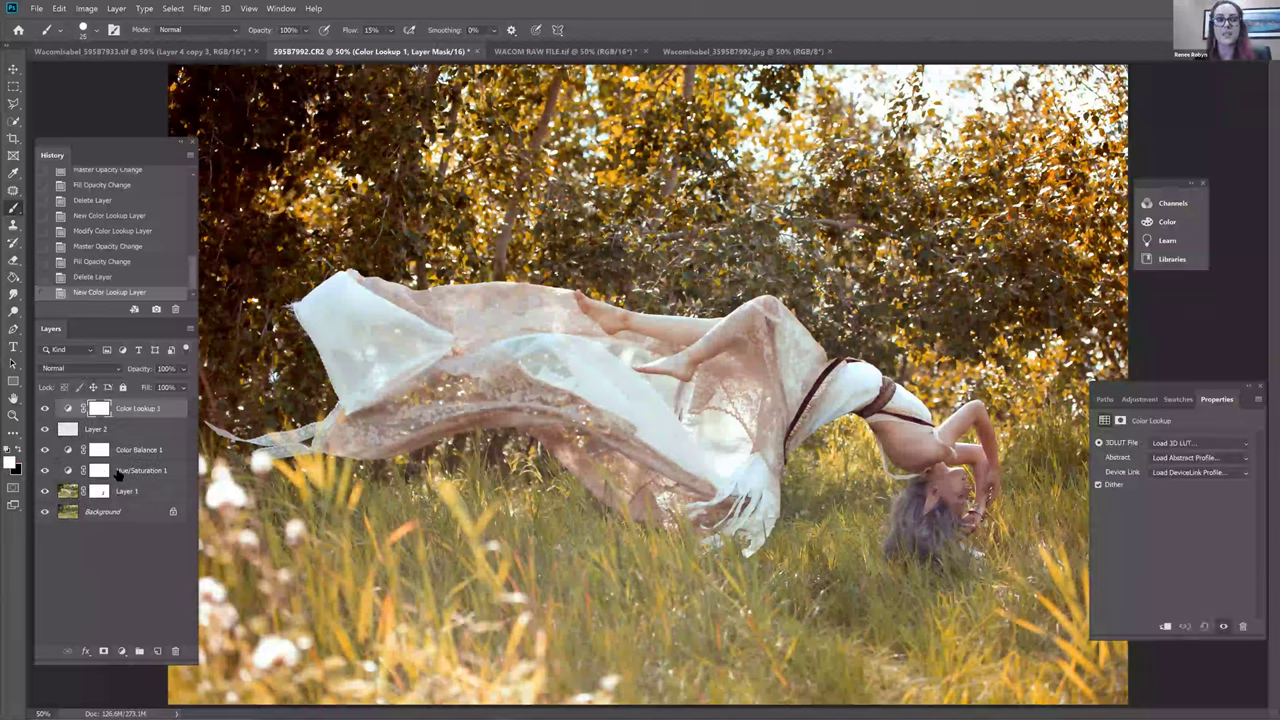
{"action": "left_click", "coordinate": [89, 10]}
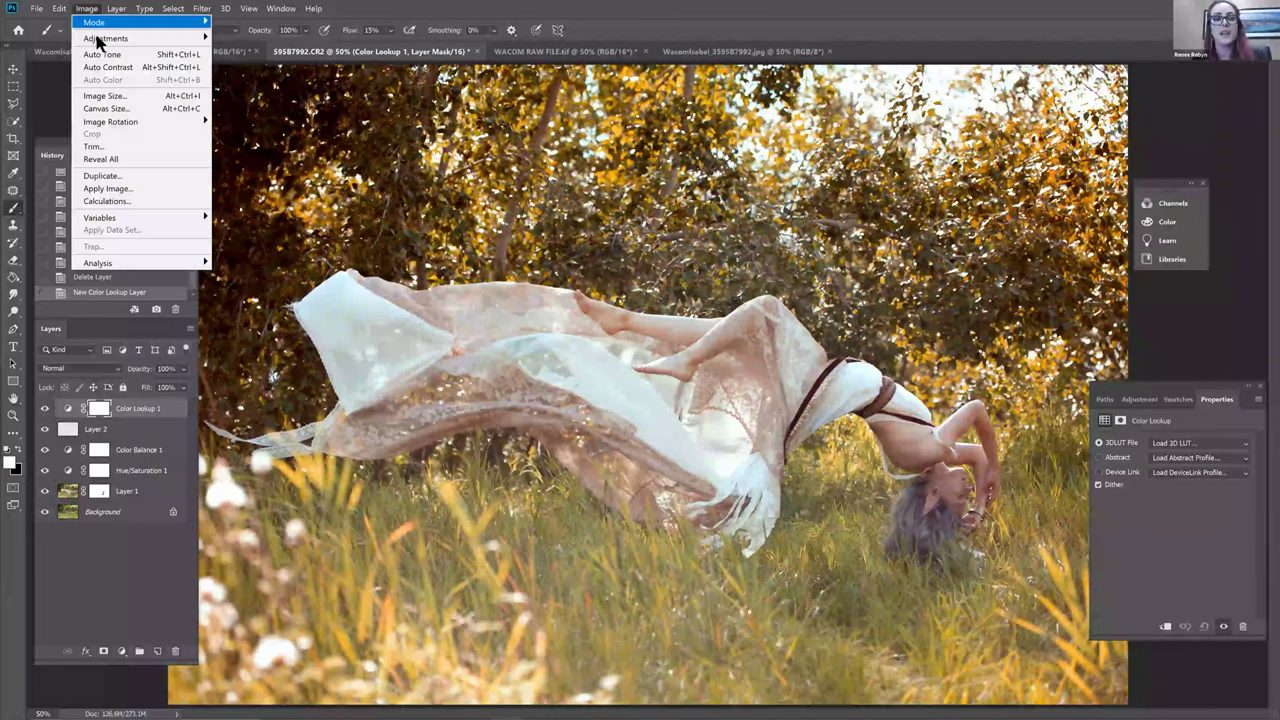
{"action": "mouse_move", "coordinate": [100, 40]}
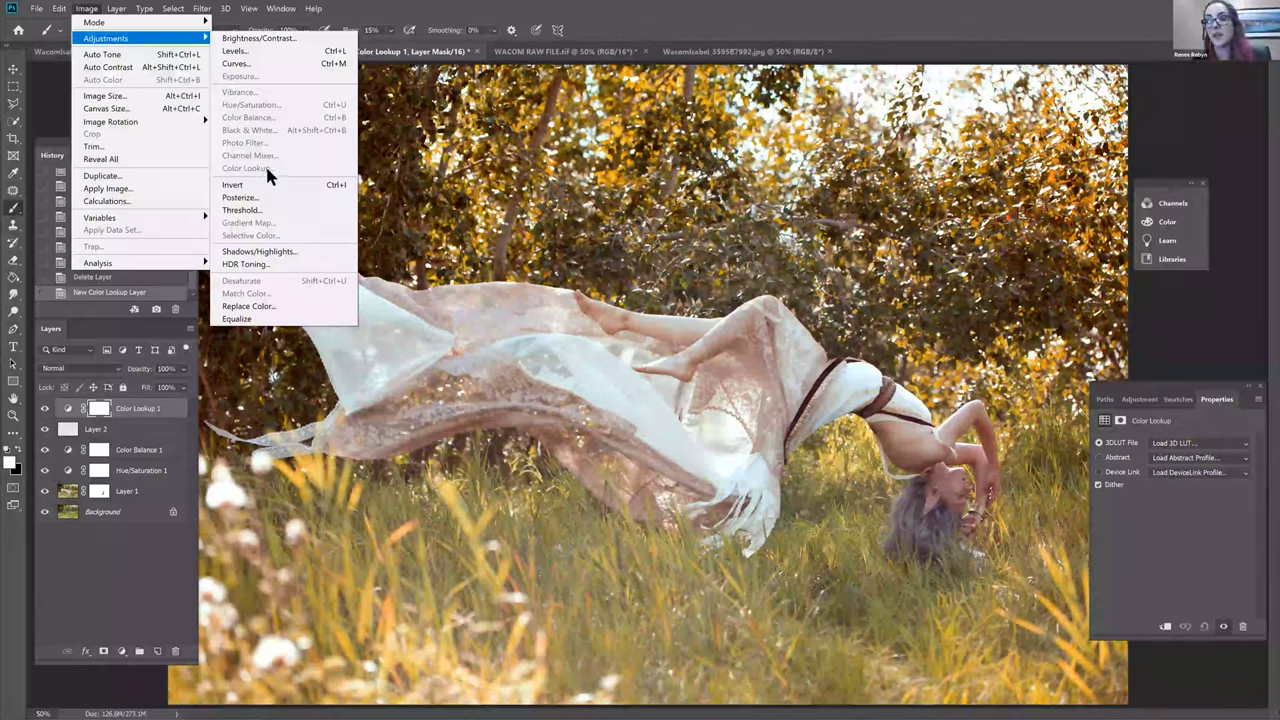
{"action": "left_click", "coordinate": [112, 592]}
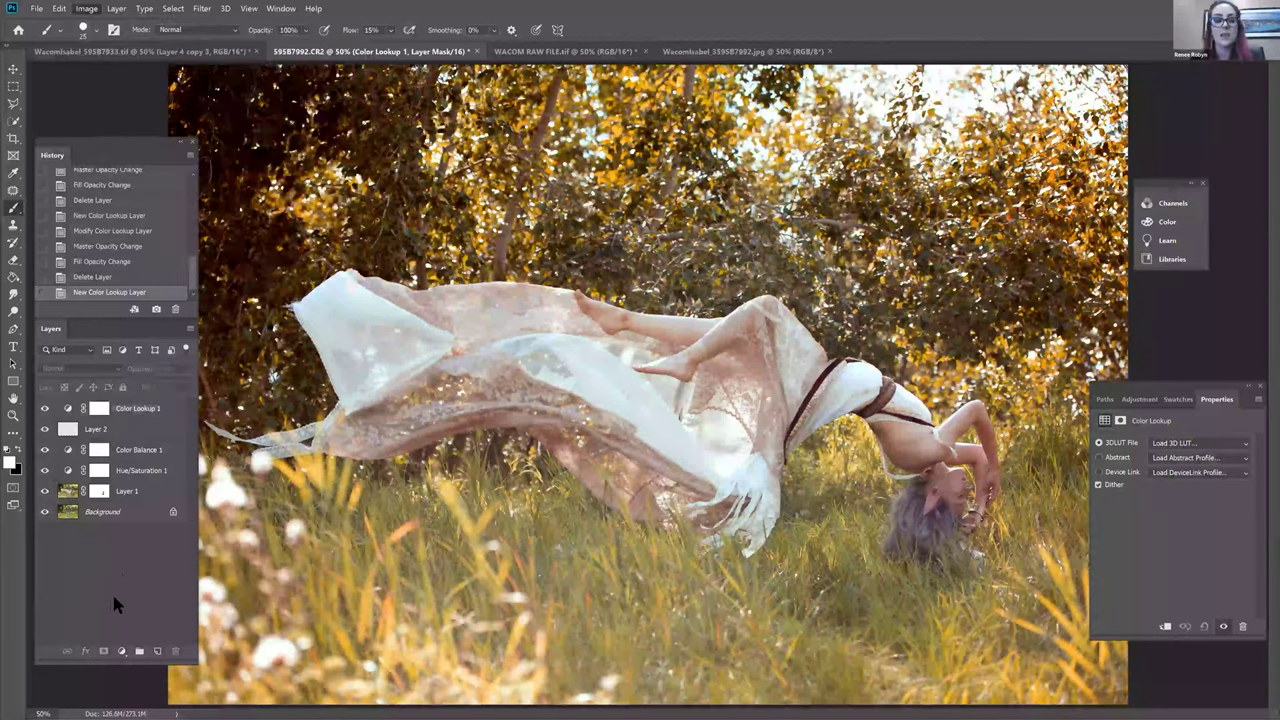
Leave Color Lookup 1 with no 3DLUT file chosen and hide the layer
{"action": "left_click", "coordinate": [121, 651]}
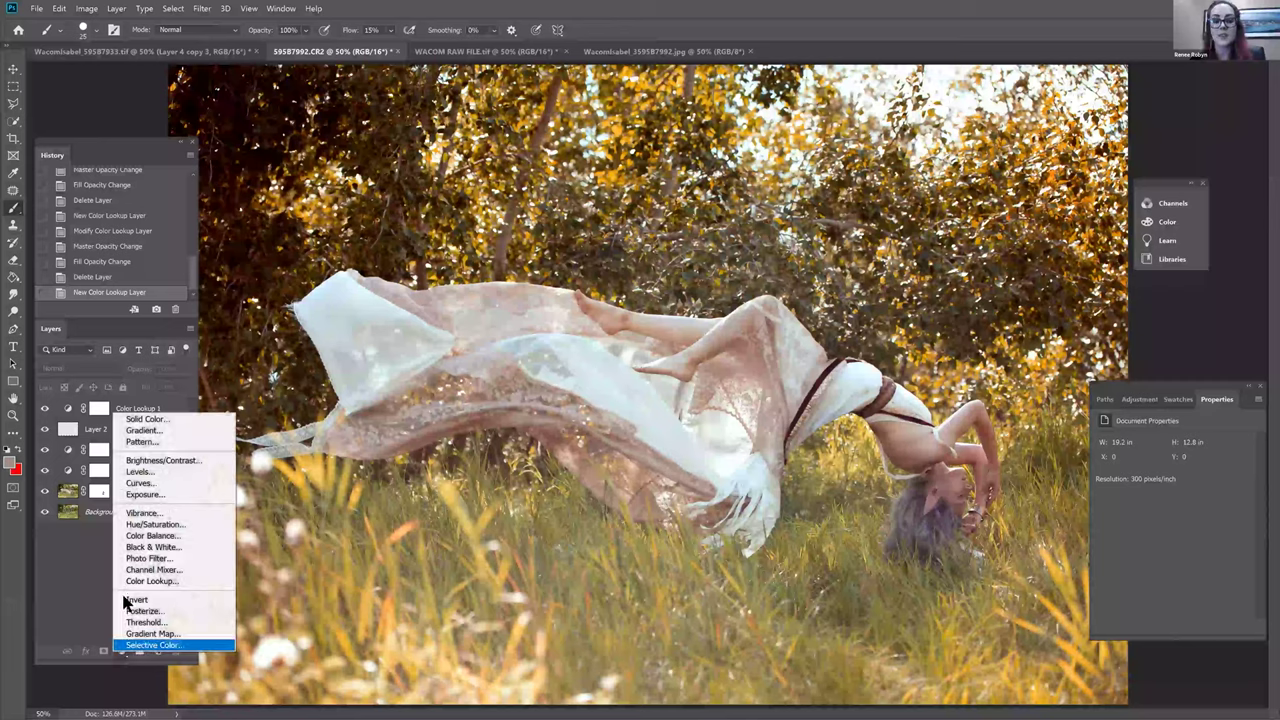
{"action": "left_click", "coordinate": [71, 533]}
{"action": "left_click", "coordinate": [100, 410]}
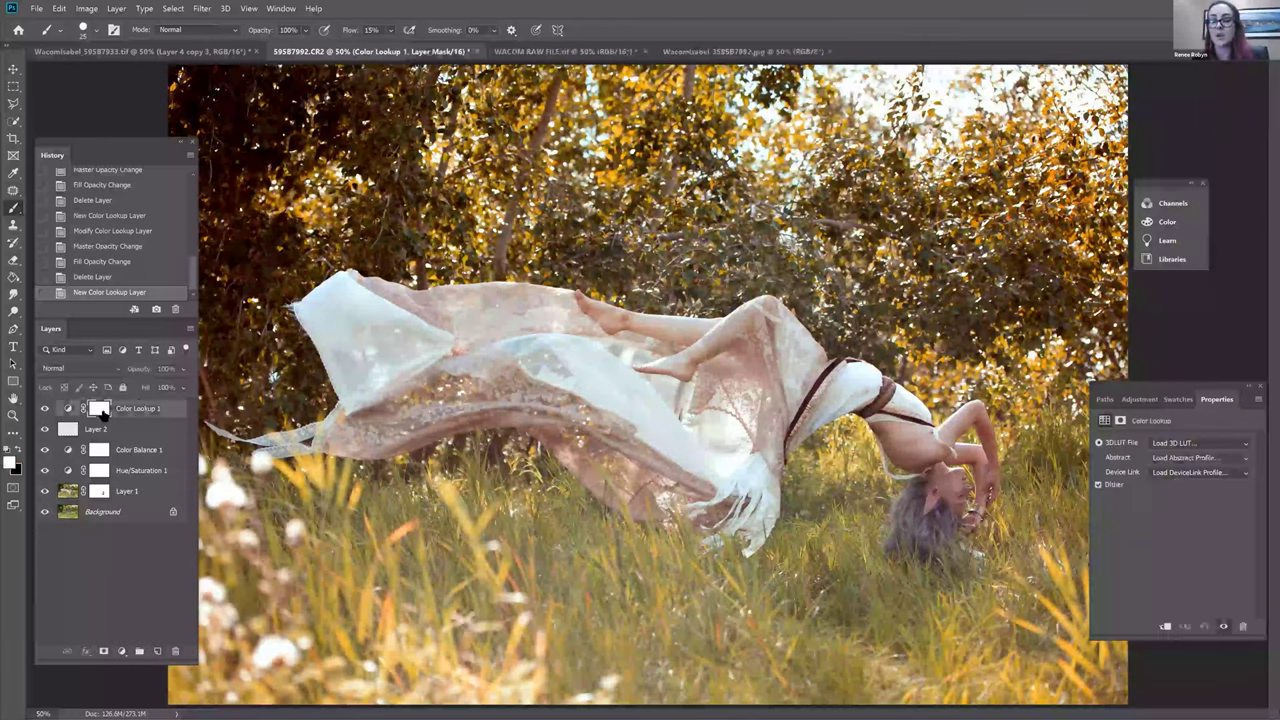
{"action": "left_click", "coordinate": [1202, 446]}
{"action": "left_click", "coordinate": [1179, 517]}
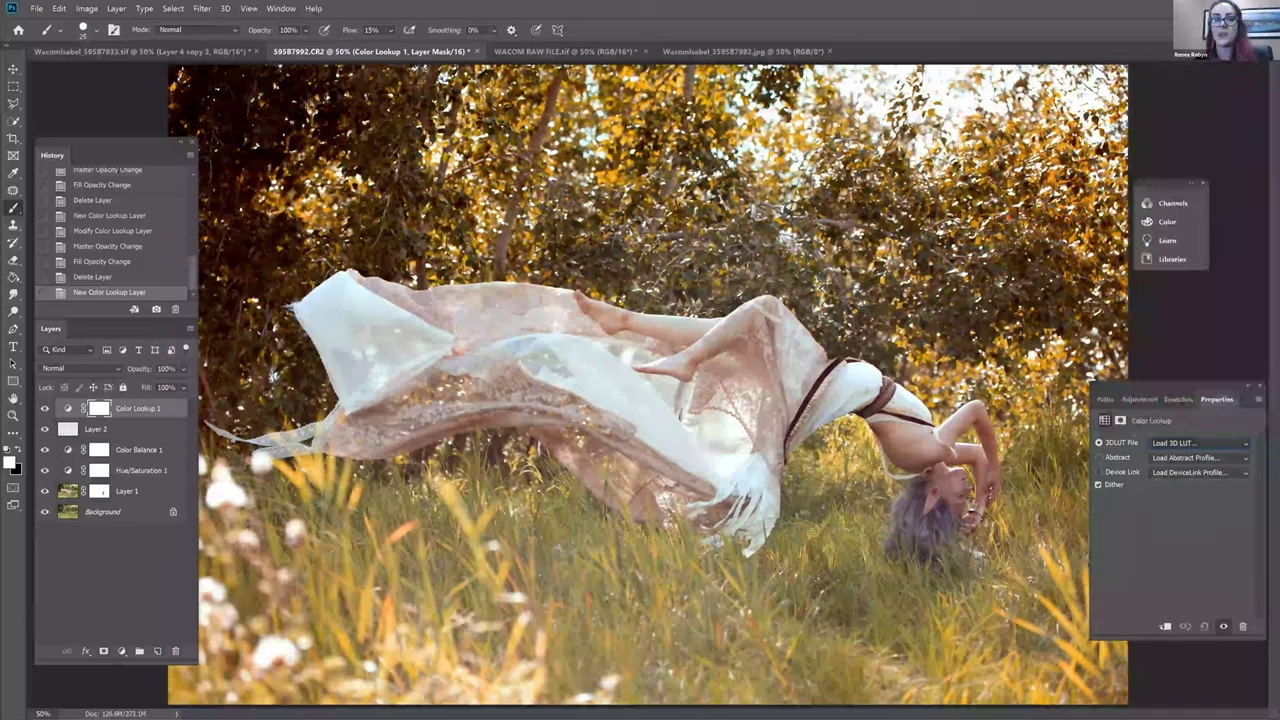
{"action": "left_click", "coordinate": [44, 408]}
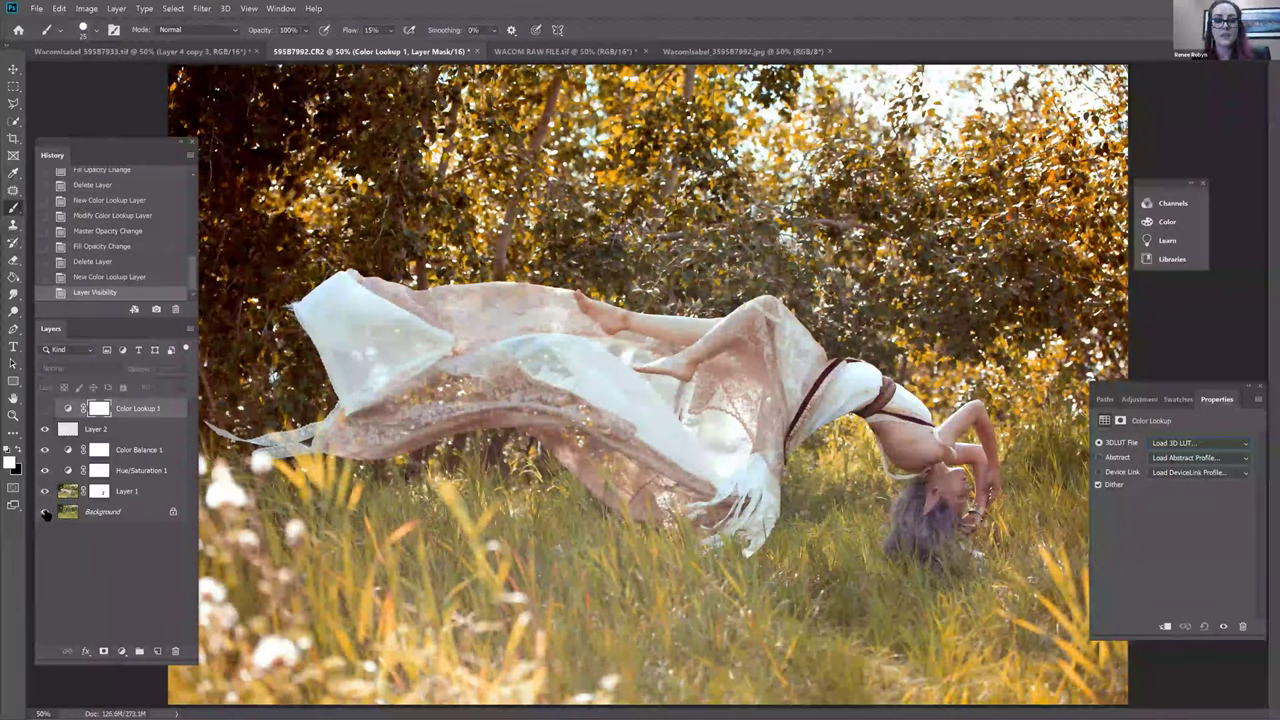
Solo the Background layer to preview the plate alone and select it
{"action": "left_click", "coordinate": [44, 512]}
{"action": "left_click", "coordinate": [47, 514]}
{"action": "left_click", "coordinate": [44, 512], "text": "alt"}
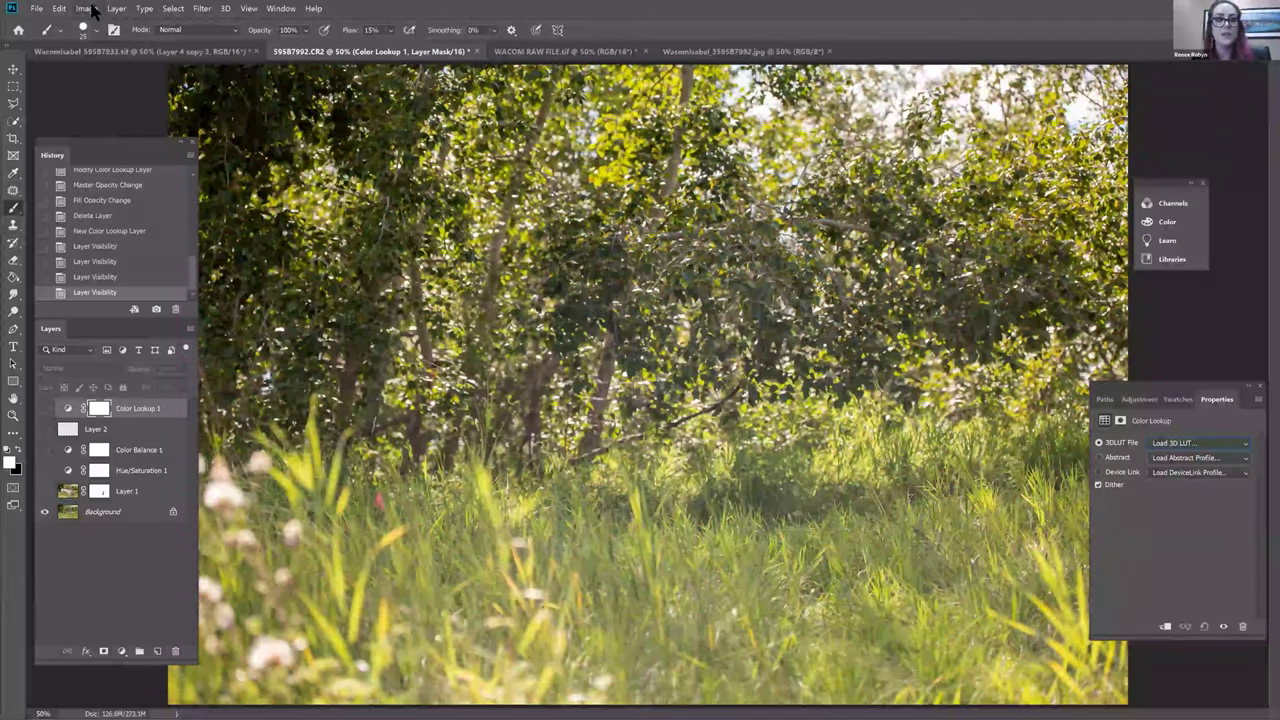
{"action": "left_click", "coordinate": [86, 8]}
{"action": "mouse_move", "coordinate": [106, 38]}
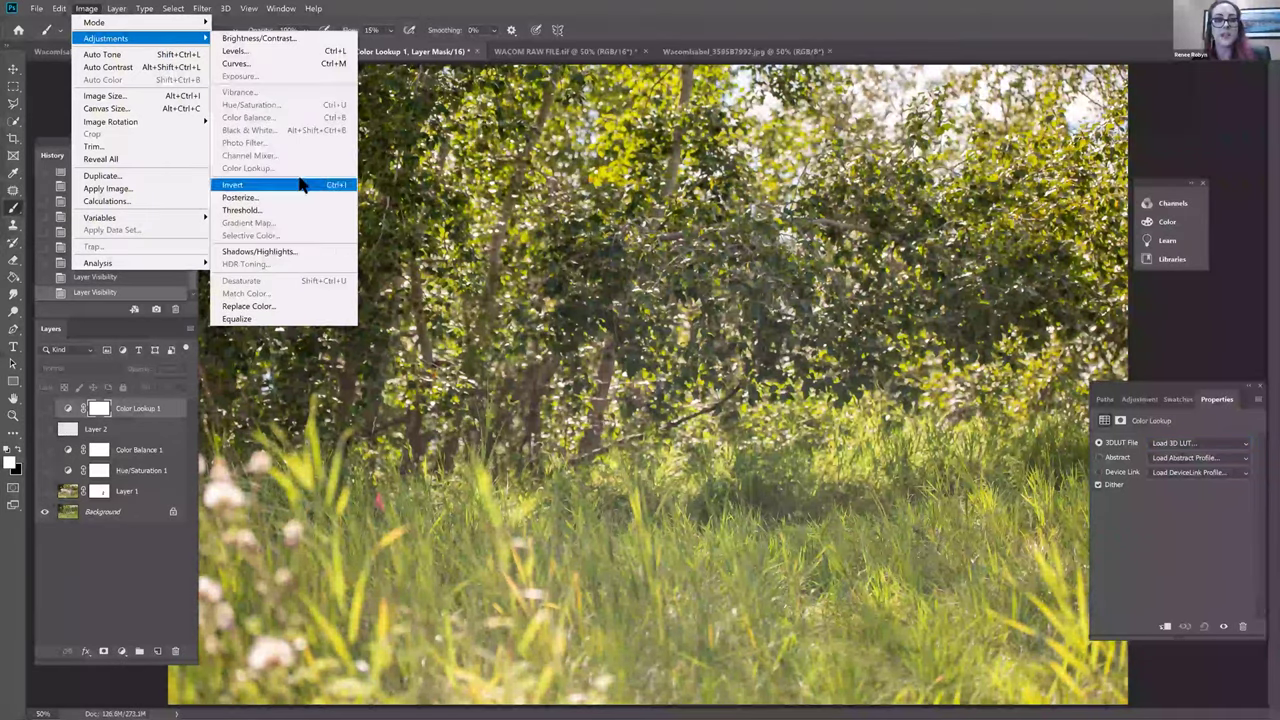
{"action": "left_click", "coordinate": [127, 508]}
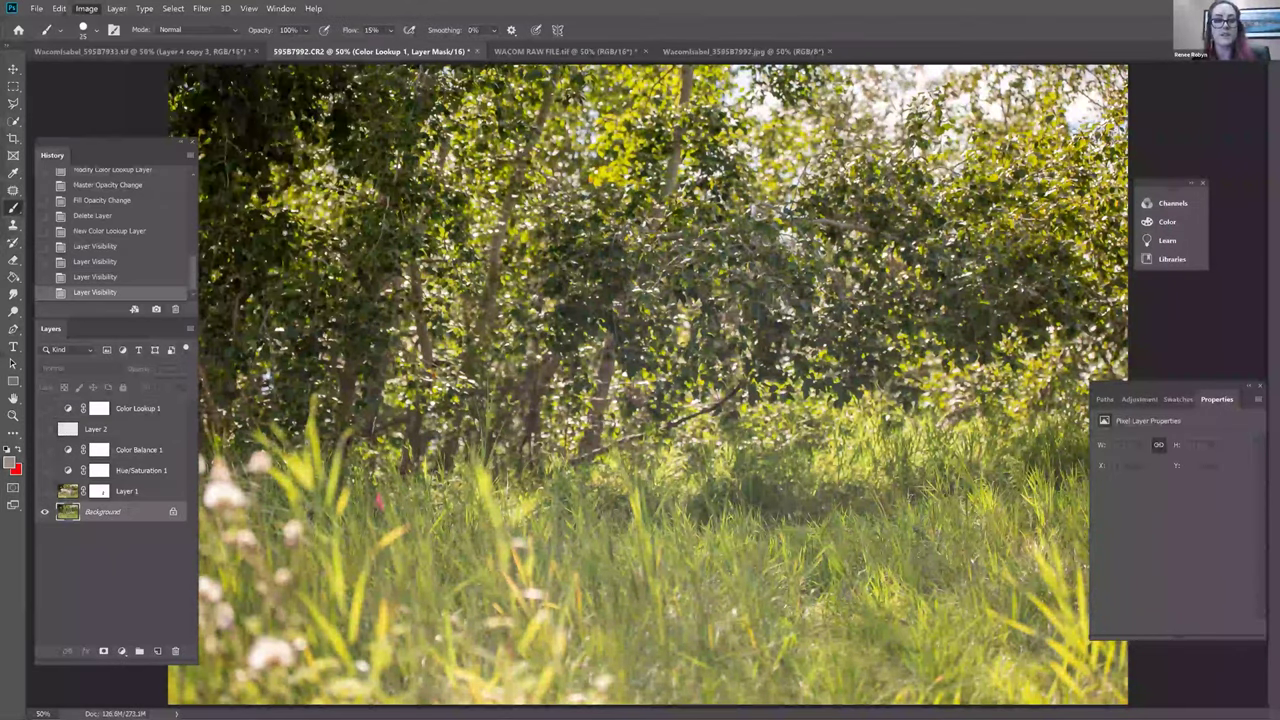
Close Image > Adjustments without applying anything, show all layers again, and select Color Lookup 1
{"action": "left_click", "coordinate": [88, 9]}
{"action": "mouse_move", "coordinate": [158, 42]}
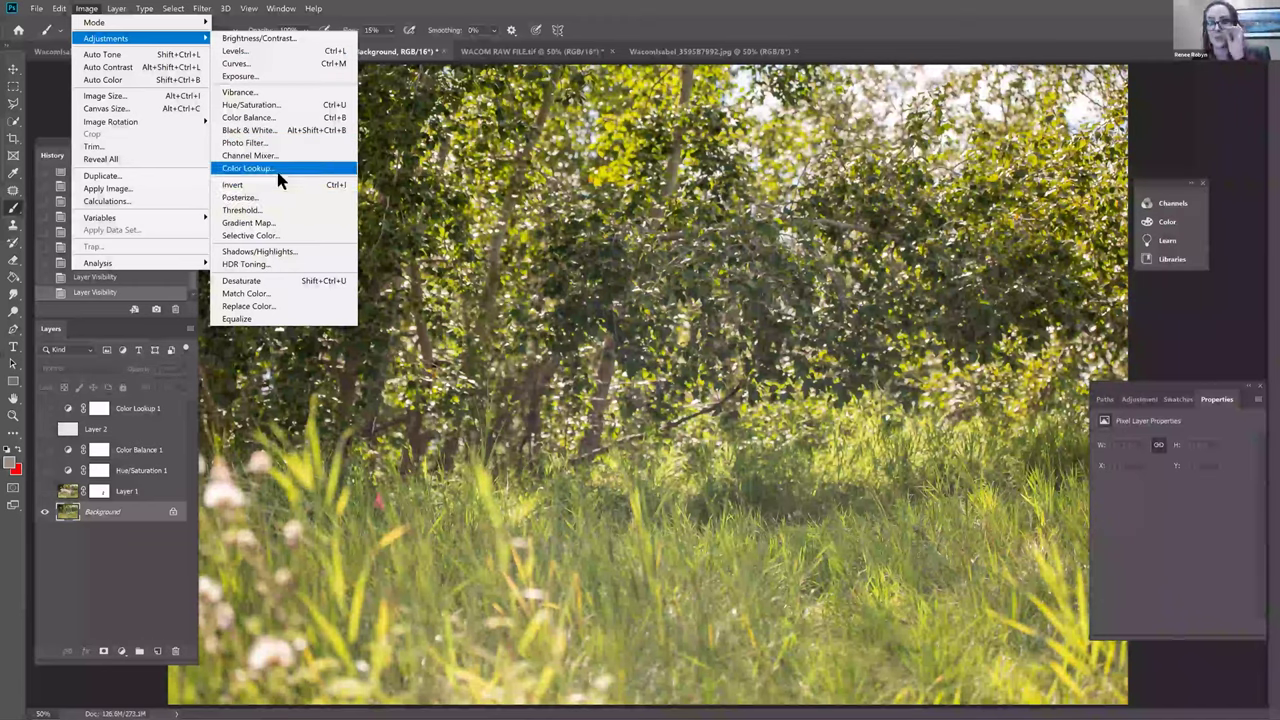
{"action": "left_click", "coordinate": [100, 546]}
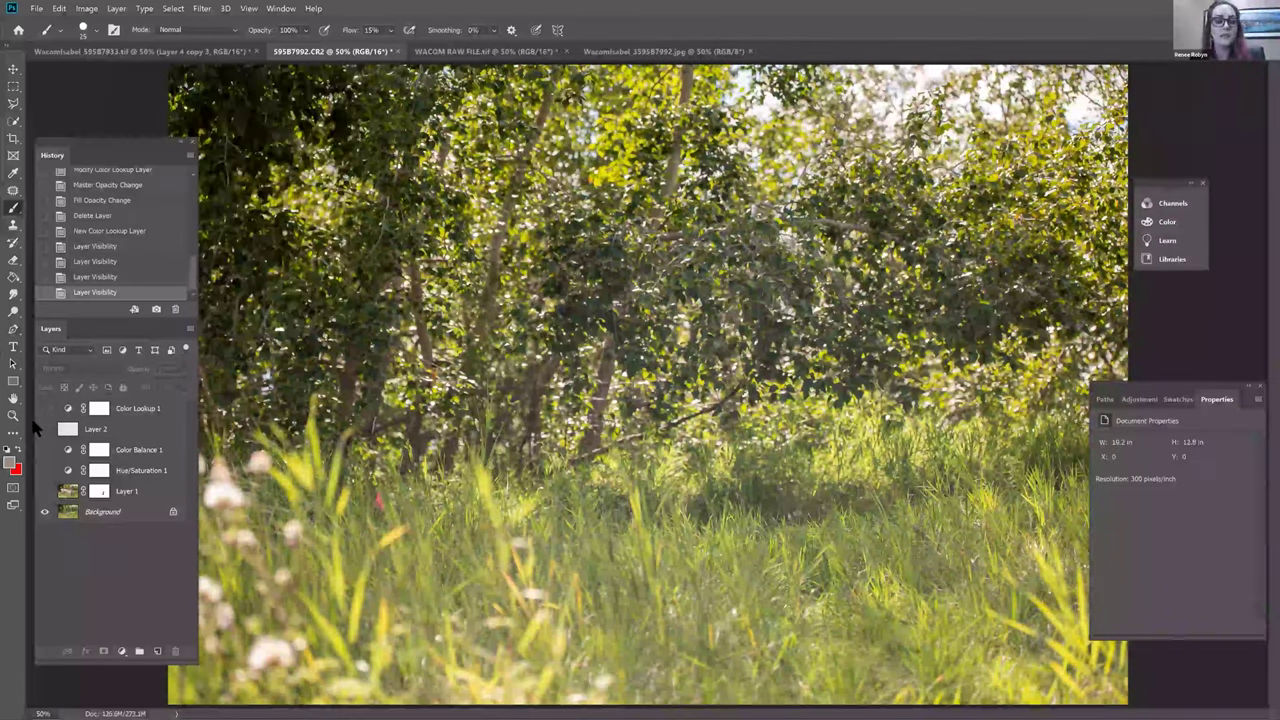
{"action": "left_click", "coordinate": [44, 511], "text": "alt"}
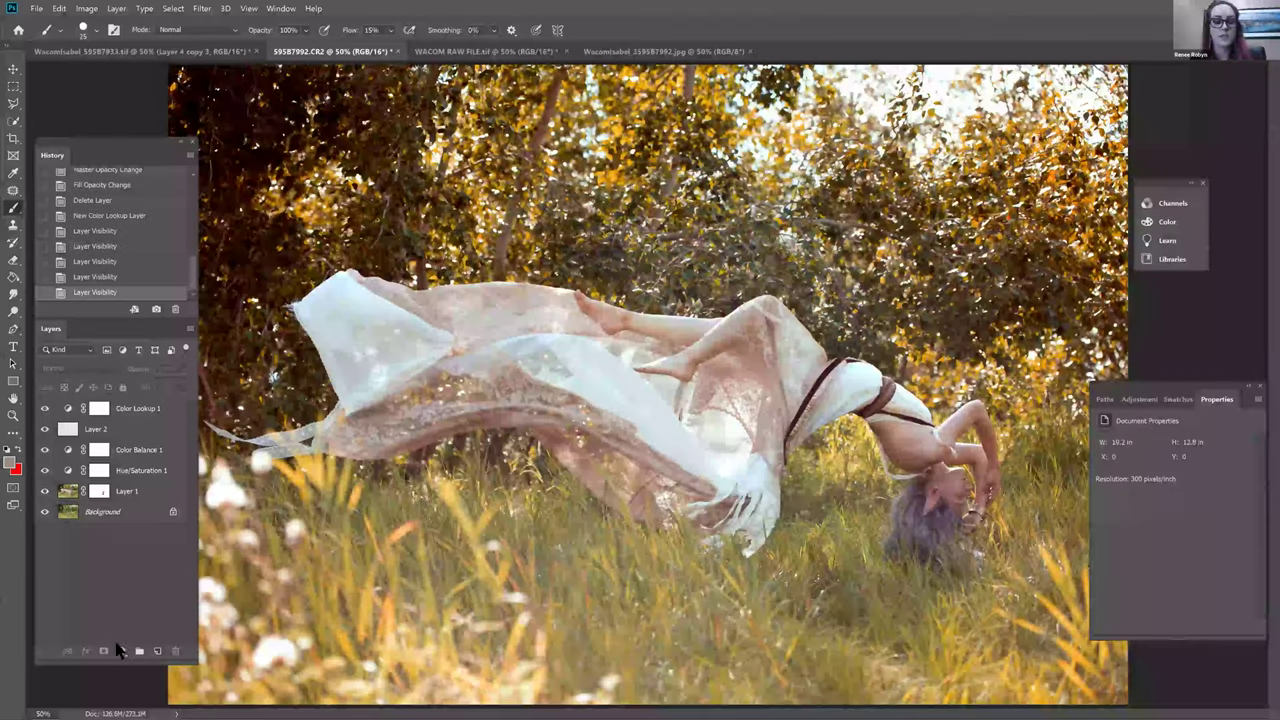
{"action": "left_click", "coordinate": [99, 408]}
{"action": "left_click", "coordinate": [122, 651]}
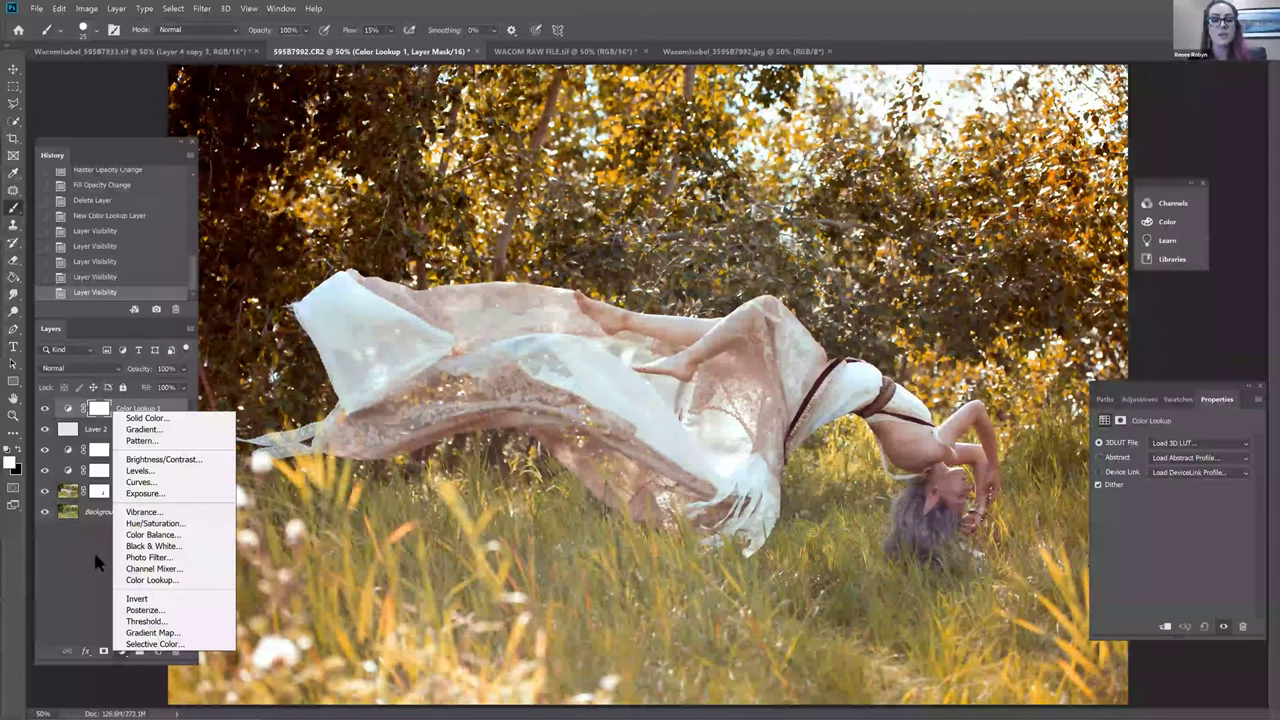
{"action": "left_click", "coordinate": [97, 563]}
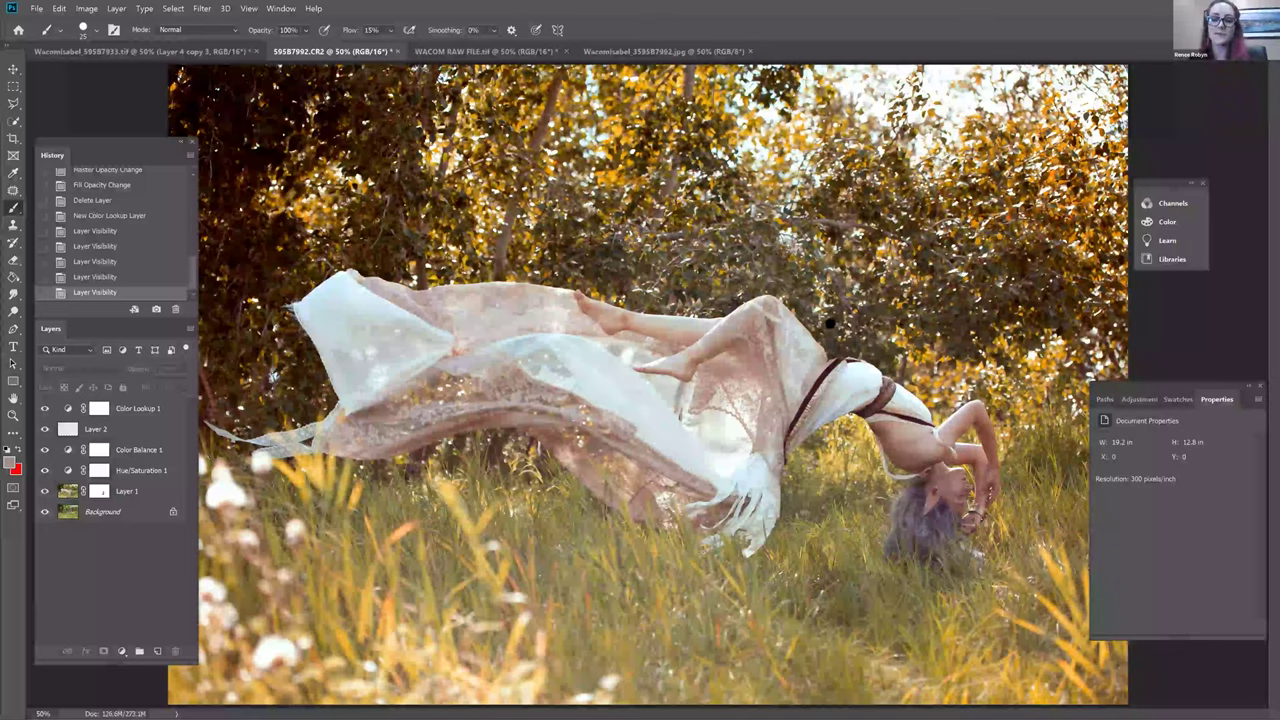
{"action": "key", "text": "ctrl+plus"}
{"action": "key", "text": "ctrl+plus"}
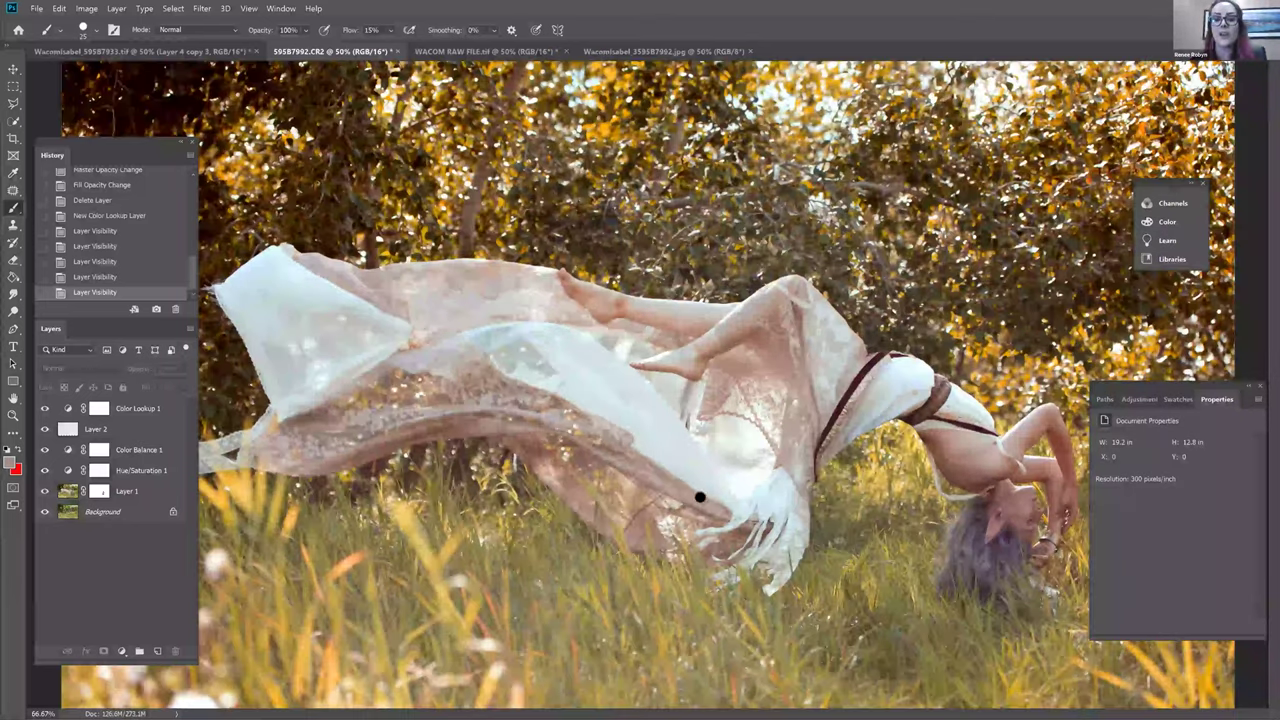
{"action": "scroll", "coordinate": [480, 310], "scroll_direction": "down", "scroll_amount": 3}
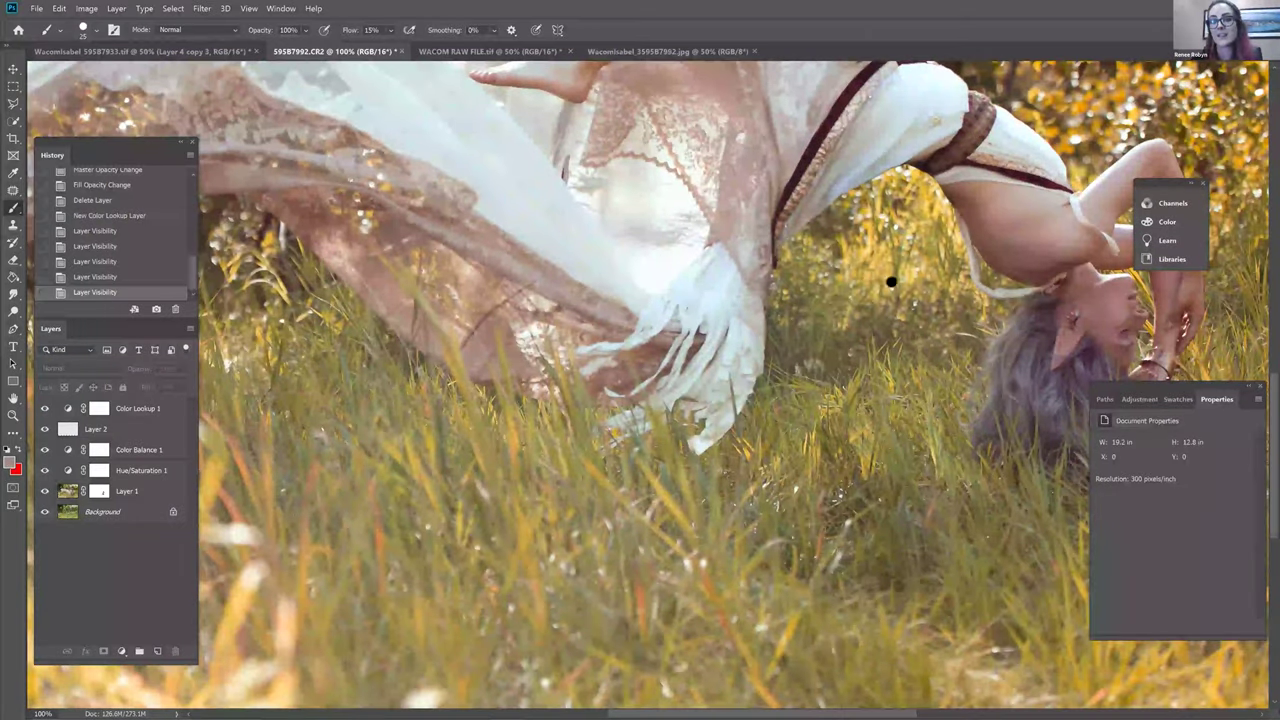
{"action": "scroll", "coordinate": [891, 280], "scroll_direction": "right", "scroll_amount": 1}
{"action": "scroll", "coordinate": [906, 271], "scroll_direction": "right", "scroll_amount": 3}
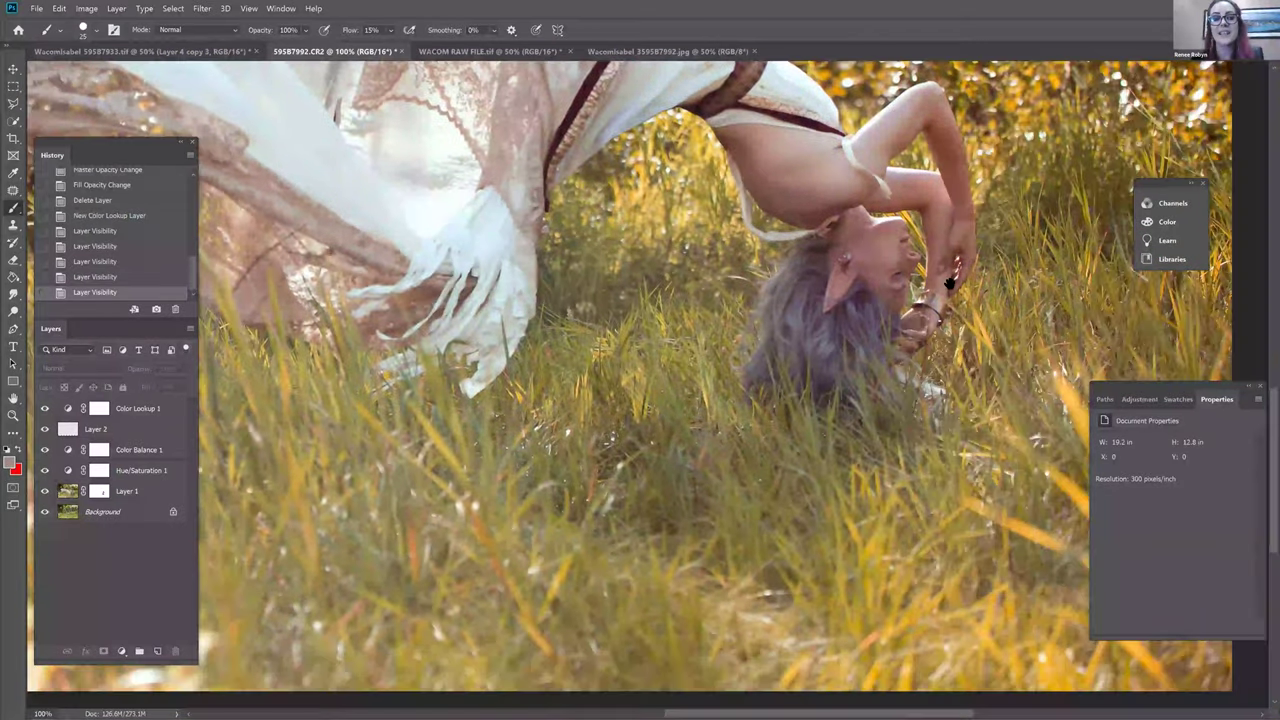
{"action": "scroll", "coordinate": [951, 277], "scroll_direction": "down", "scroll_amount": 1}
{"action": "scroll", "coordinate": [825, 233], "scroll_direction": "left", "scroll_amount": 5}
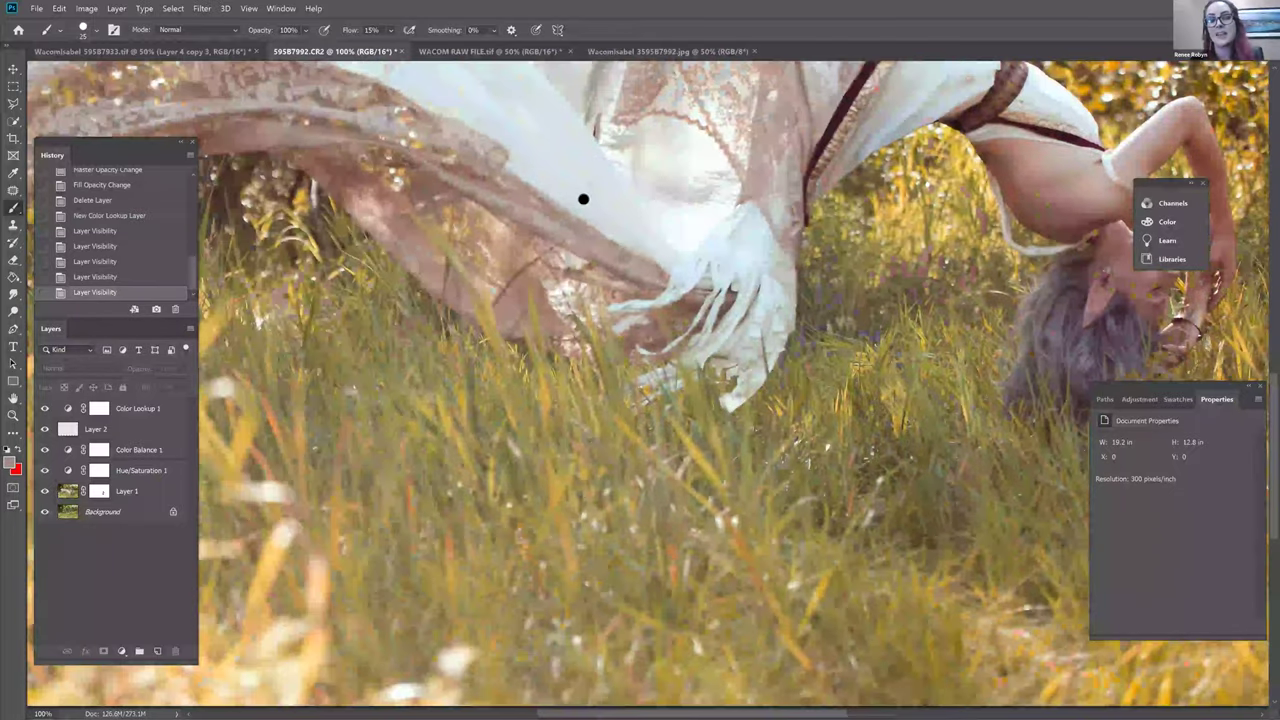
{"action": "scroll", "coordinate": [895, 253], "scroll_direction": "left", "scroll_amount": 5}
{"action": "scroll", "coordinate": [875, 240], "scroll_direction": "up", "scroll_amount": 2}
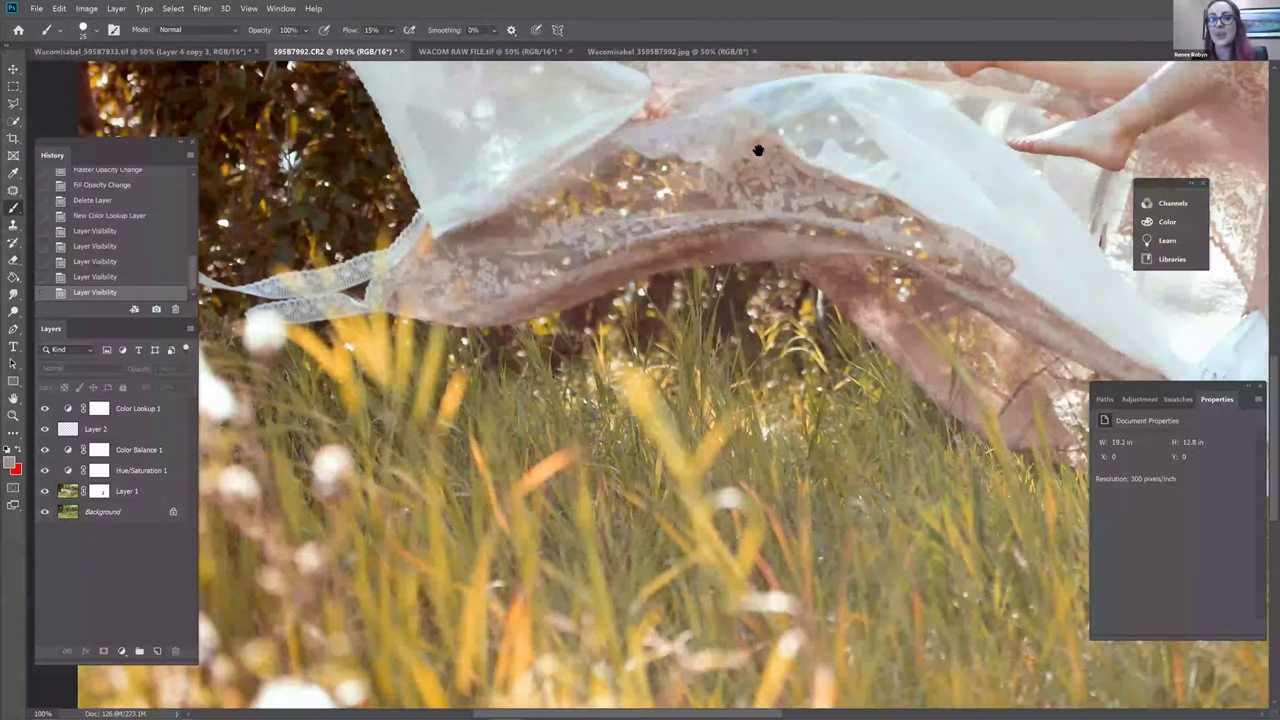
{"action": "scroll", "coordinate": [700, 330], "scroll_direction": "up", "scroll_amount": 1}
{"action": "scroll", "coordinate": [836, 150], "scroll_direction": "up", "scroll_amount": 3}
{"action": "scroll", "coordinate": [769, 214], "scroll_direction": "up", "scroll_amount": 2}
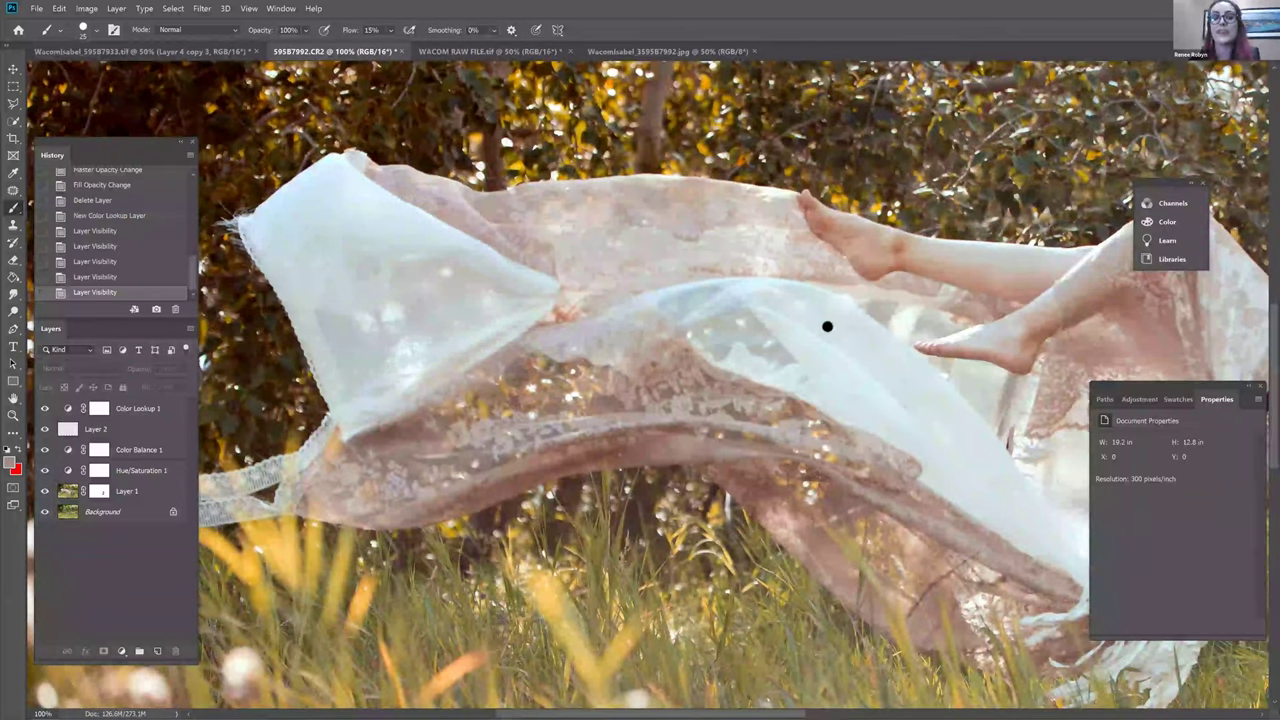
{"action": "scroll", "coordinate": [591, 249], "scroll_direction": "down", "scroll_amount": 1}
{"action": "scroll", "coordinate": [654, 266], "scroll_direction": "down", "scroll_amount": 1}
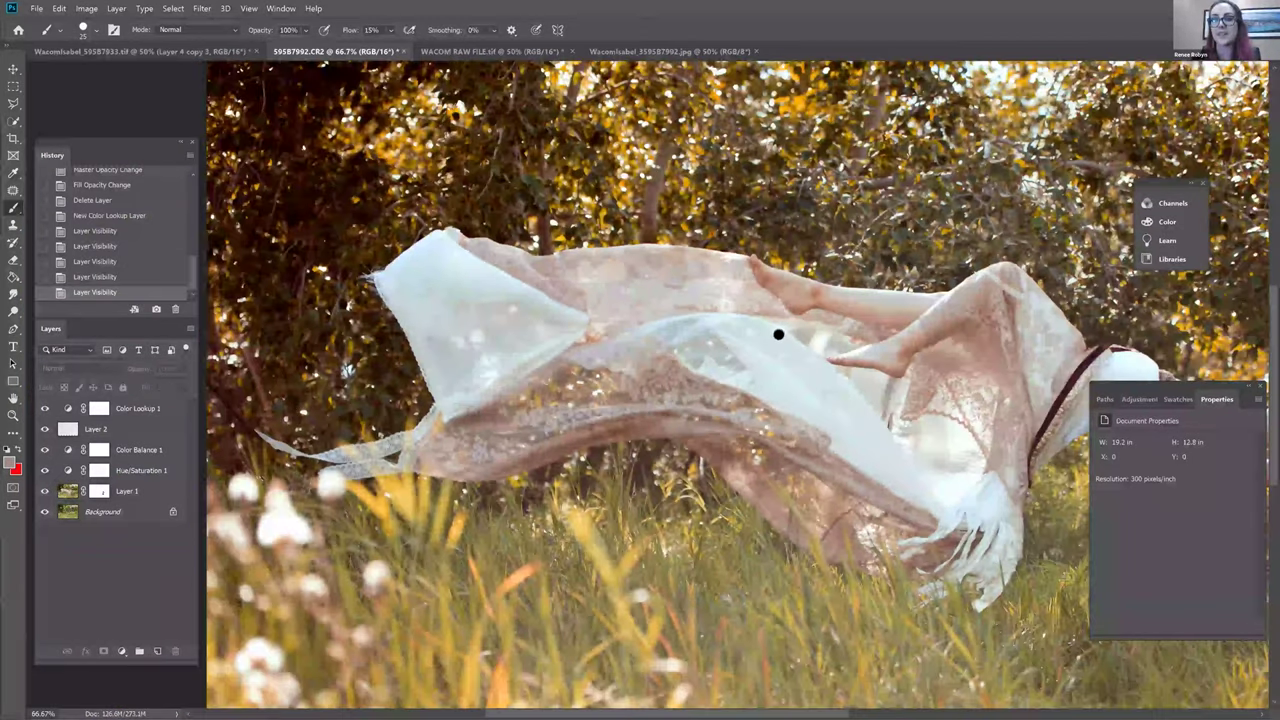
{"action": "scroll", "coordinate": [781, 325], "scroll_direction": "right", "scroll_amount": 5}
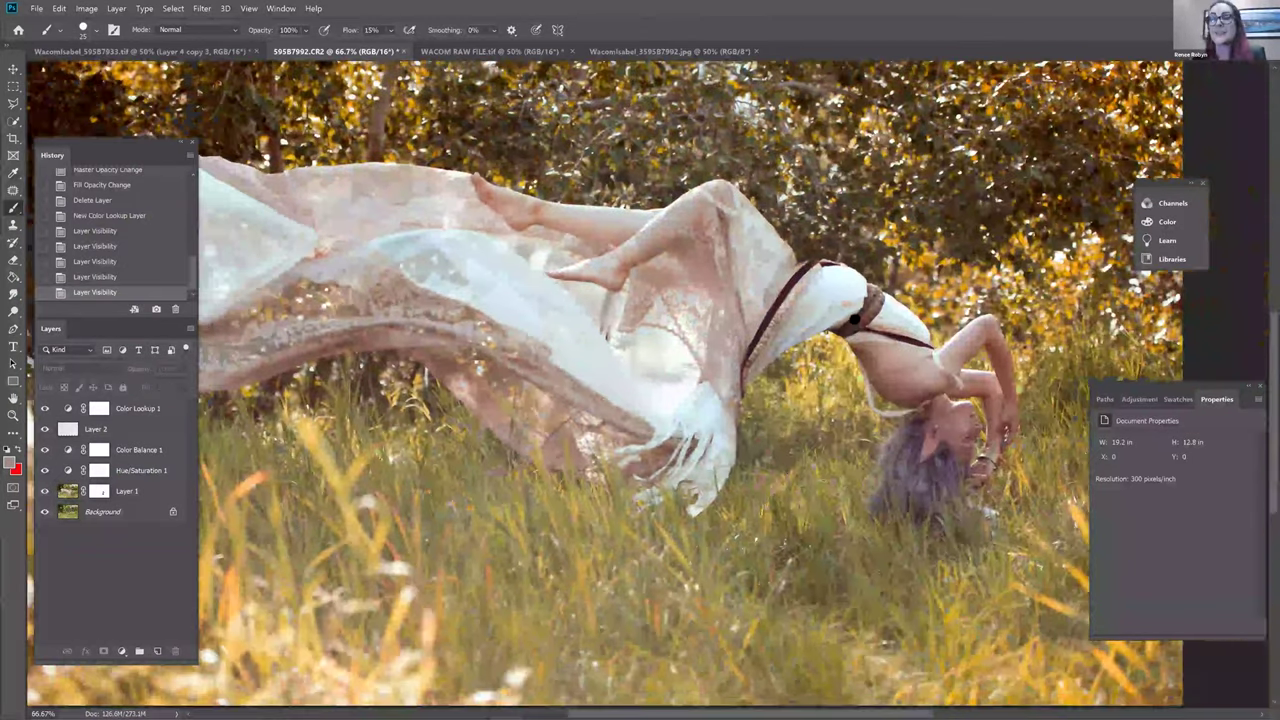
{"action": "scroll", "coordinate": [853, 318], "scroll_direction": "down", "scroll_amount": 1}
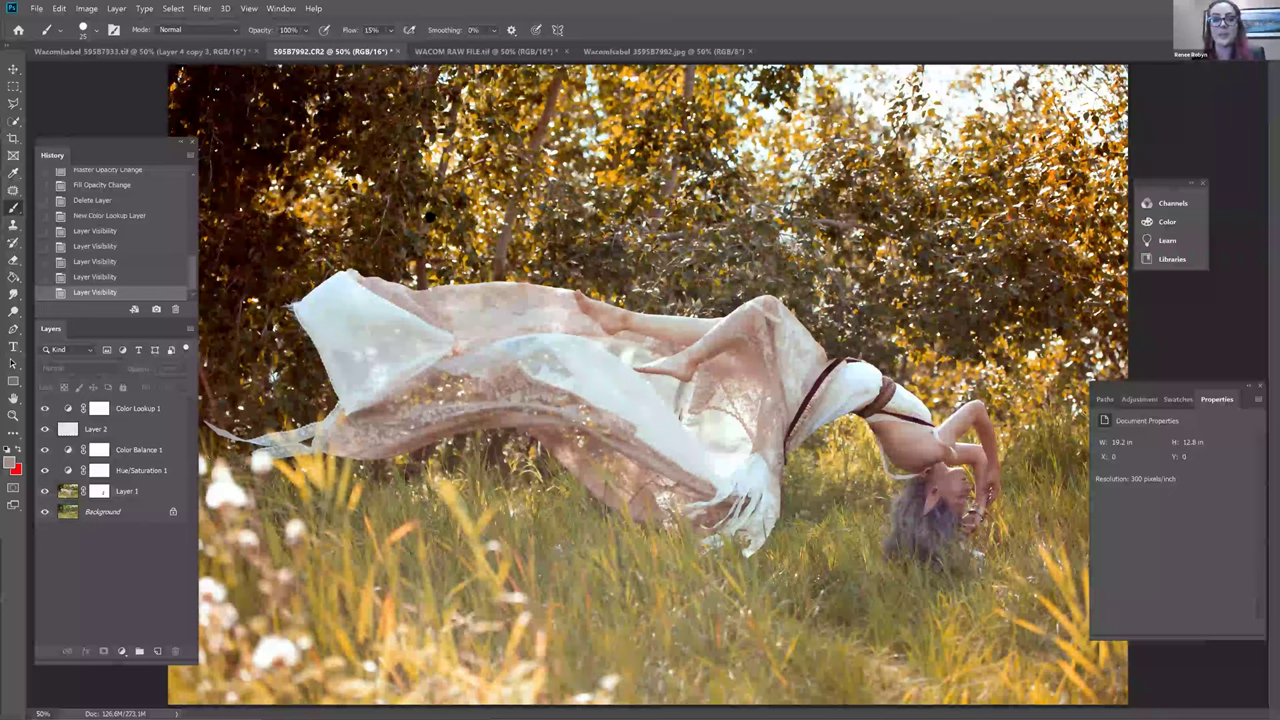
{"action": "scroll", "coordinate": [366, 380], "scroll_direction": "up", "scroll_amount": 2}
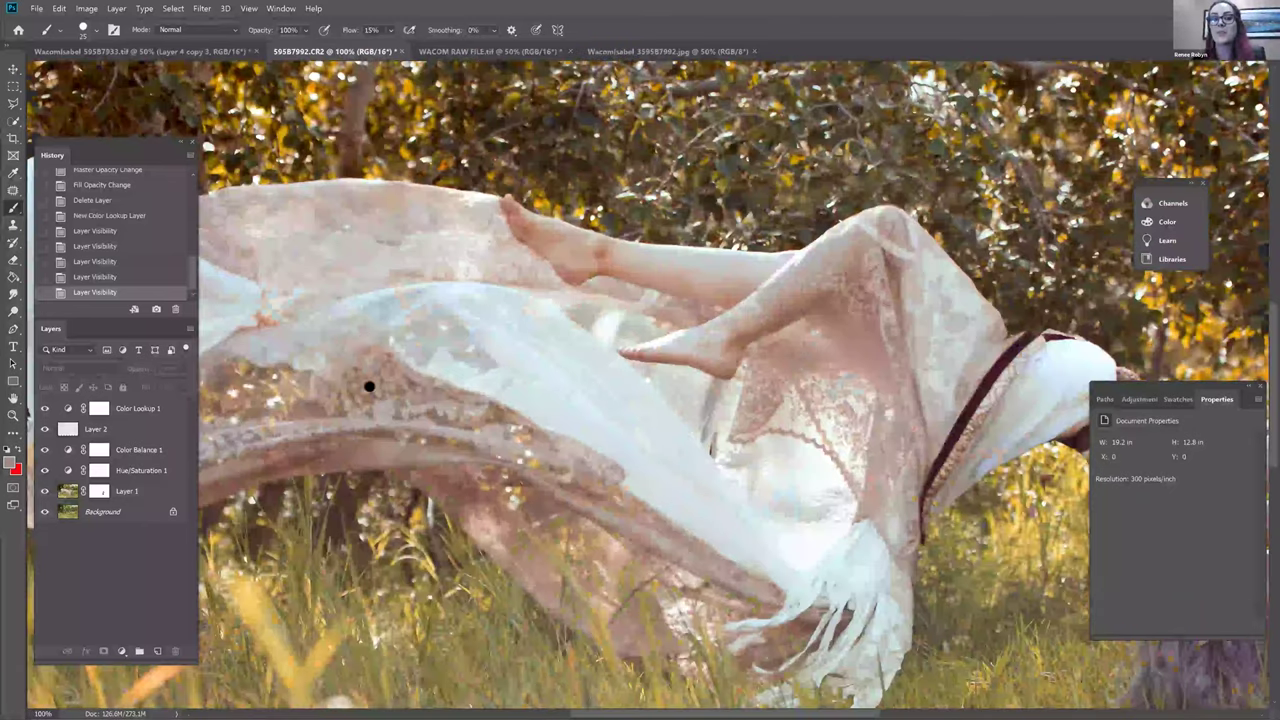
{"action": "scroll", "coordinate": [350, 410], "scroll_direction": "left", "scroll_amount": 3}
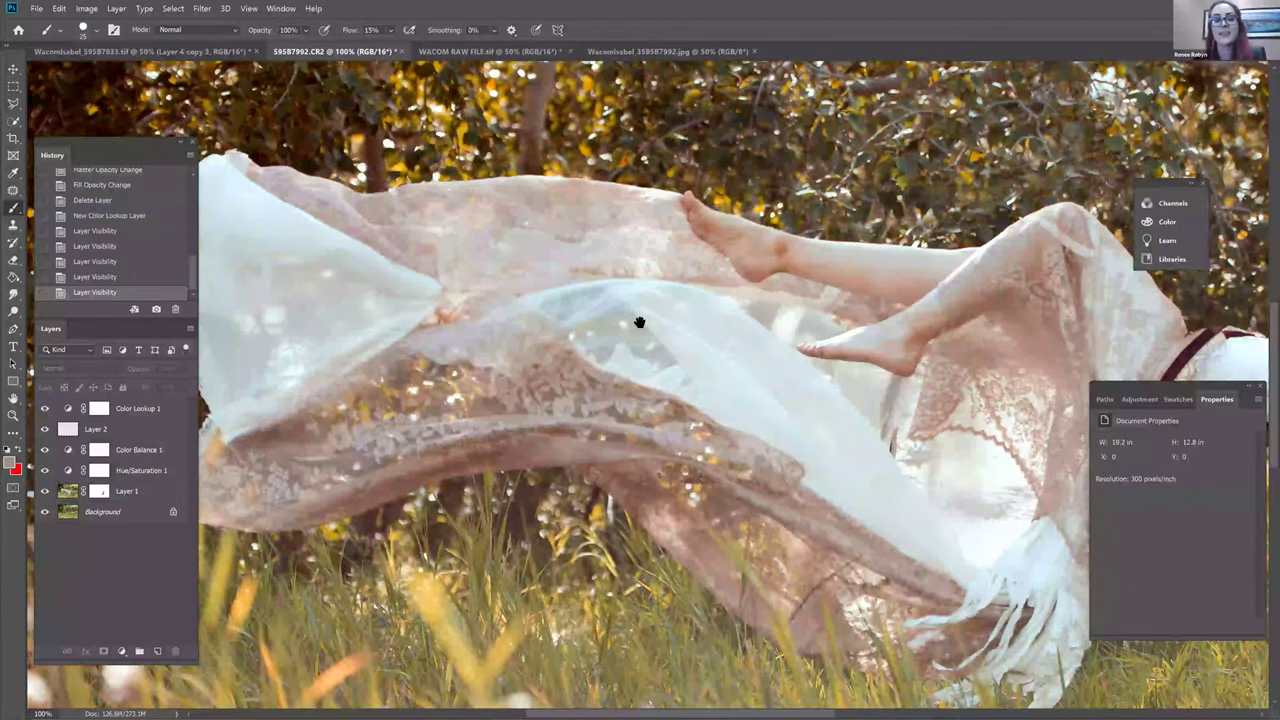
{"action": "left_click_drag", "start_coordinate": [286, 443], "coordinate": [617, 366]}
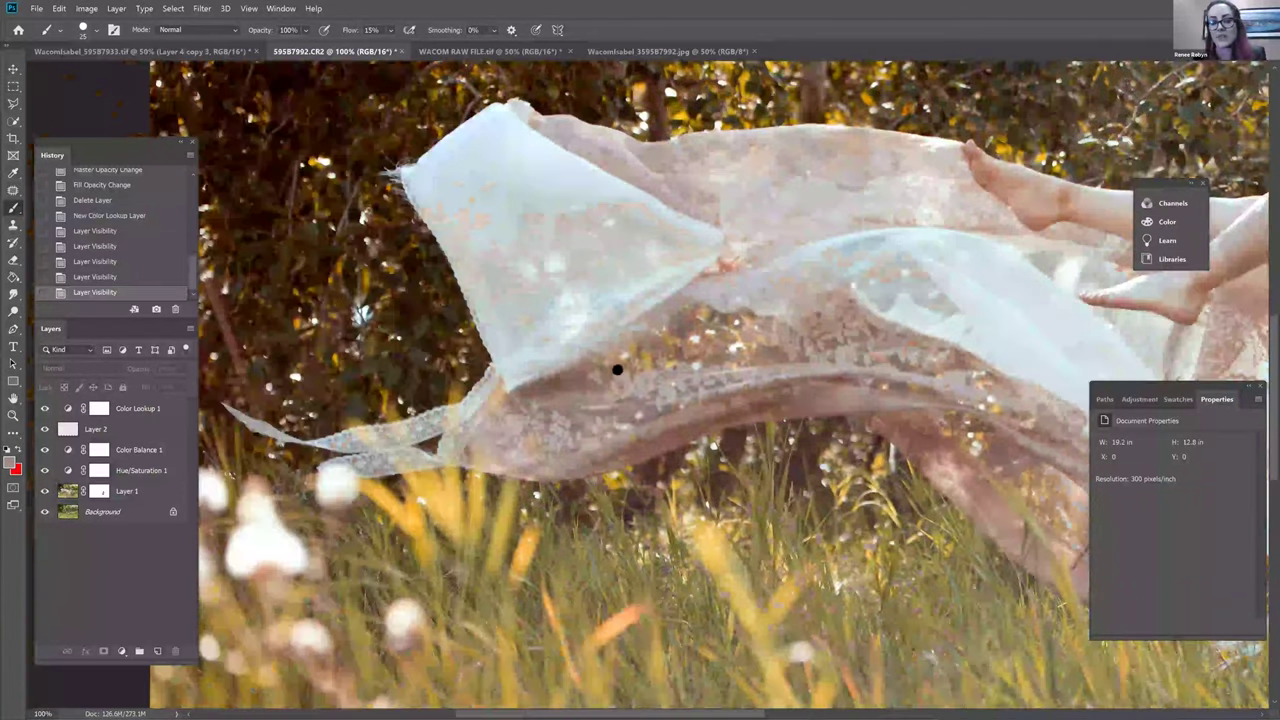
{"action": "left_click_drag", "start_coordinate": [751, 377], "coordinate": [400, 324]}
{"action": "left_click_drag", "start_coordinate": [667, 279], "coordinate": [580, 286]}
{"action": "left_click_drag", "start_coordinate": [900, 271], "coordinate": [751, 297]}
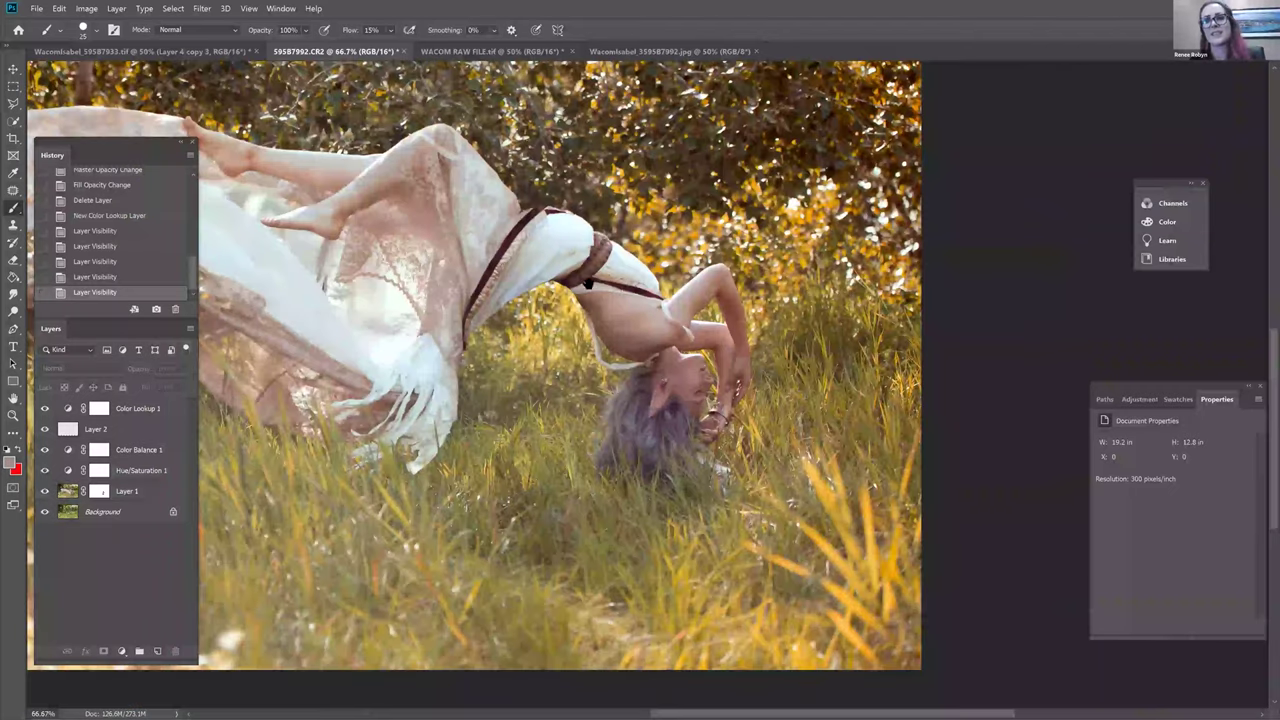
{"action": "key", "text": "ctrl+minus"}
{"action": "mouse_move", "coordinate": [635, 302]}
{"action": "left_mouse_down"}
{"action": "mouse_move", "coordinate": [651, 340]}
{"action": "mouse_move", "coordinate": [692, 325]}
{"action": "left_mouse_up"}
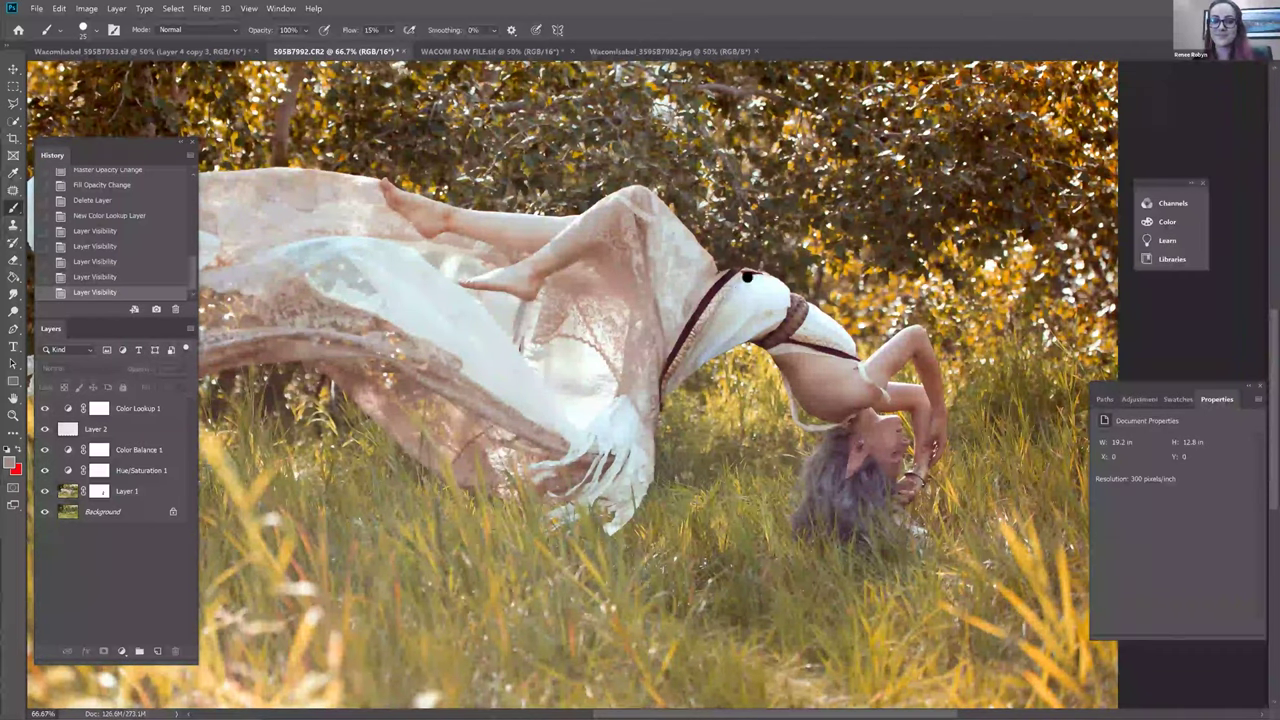
{"action": "key", "text": "ctrl+minus"}
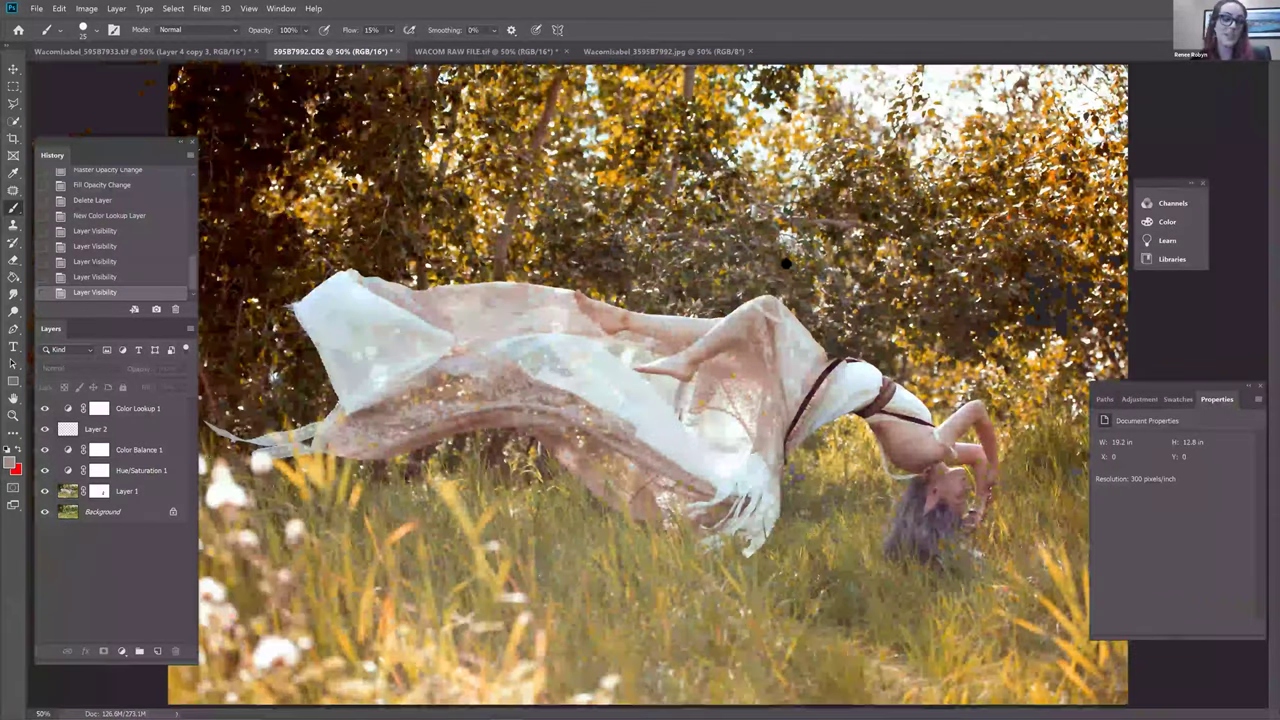
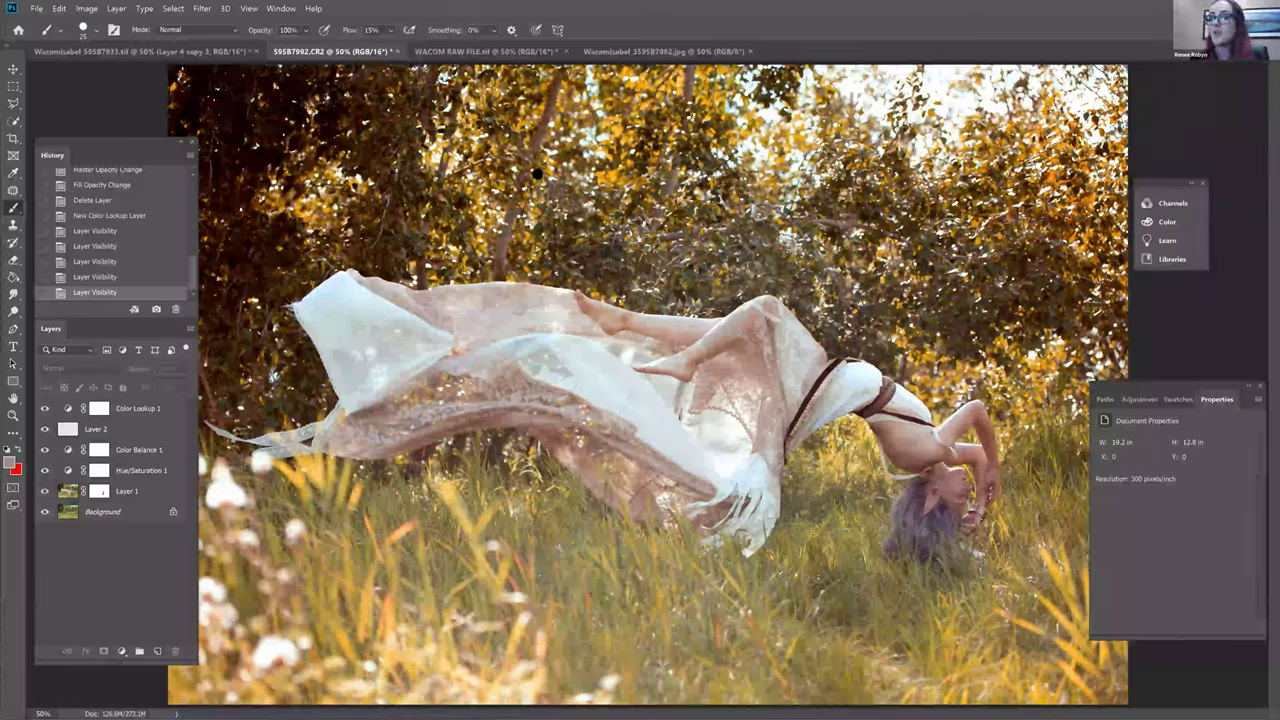
{"action": "left_click", "coordinate": [60, 9]}
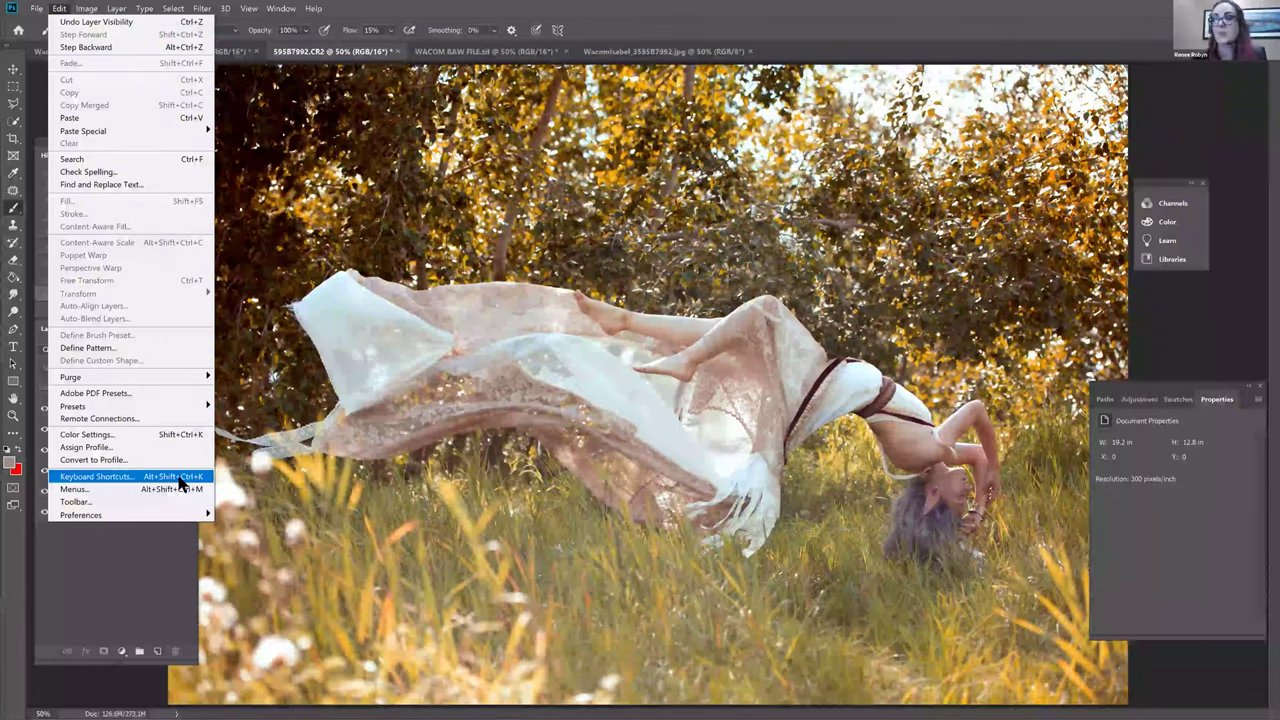
{"action": "key", "text": "Escape"}
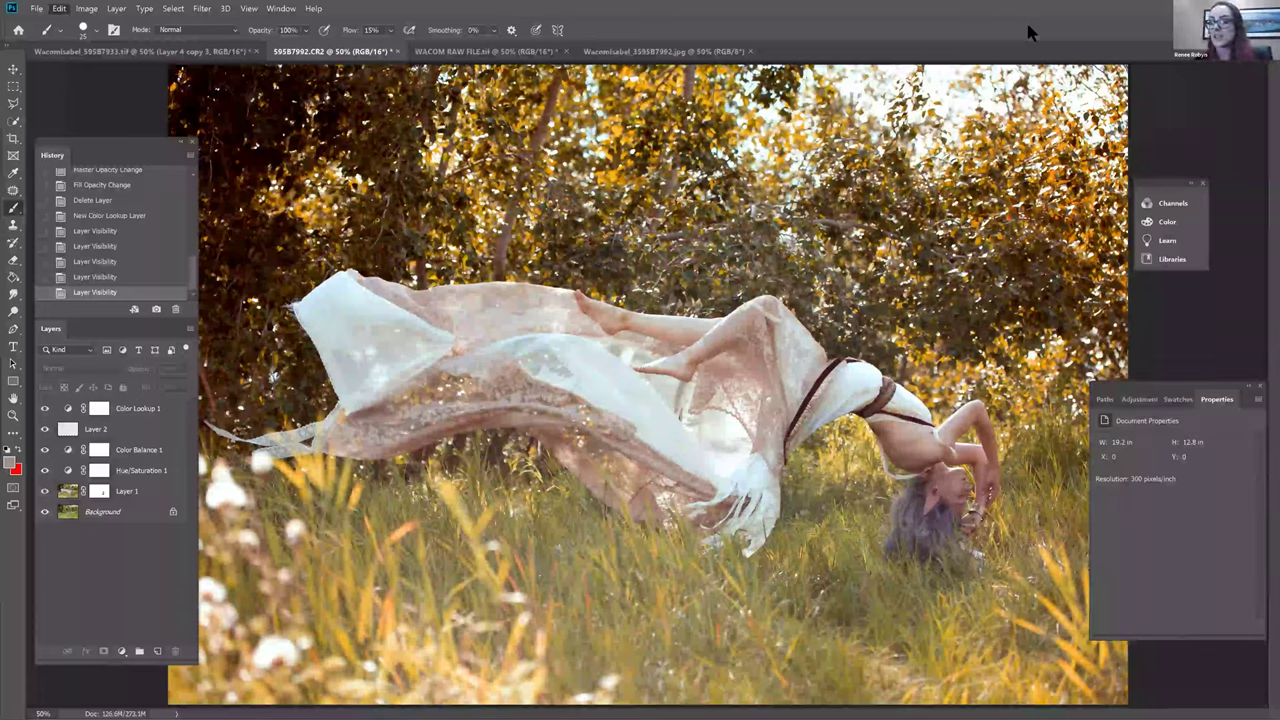
{"action": "left_click", "coordinate": [44, 511], "text": "alt"}
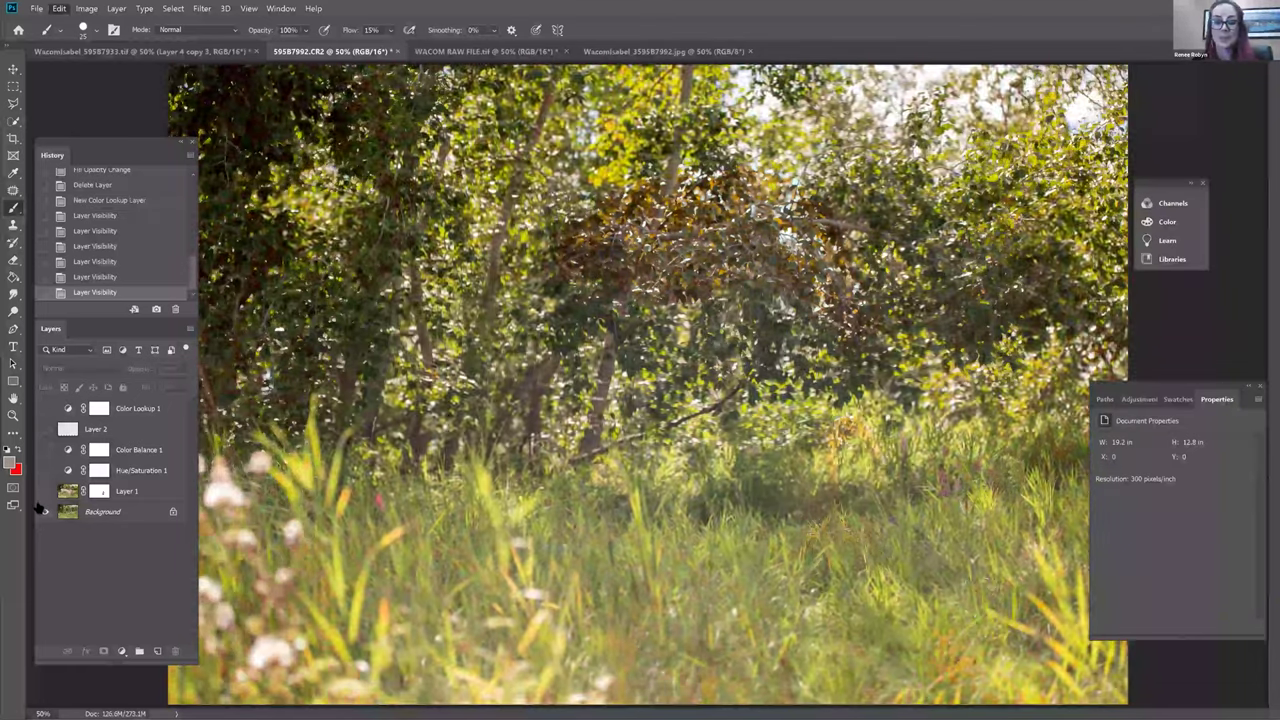
{"action": "left_click_drag", "start_coordinate": [44, 449], "coordinate": [44, 491]}
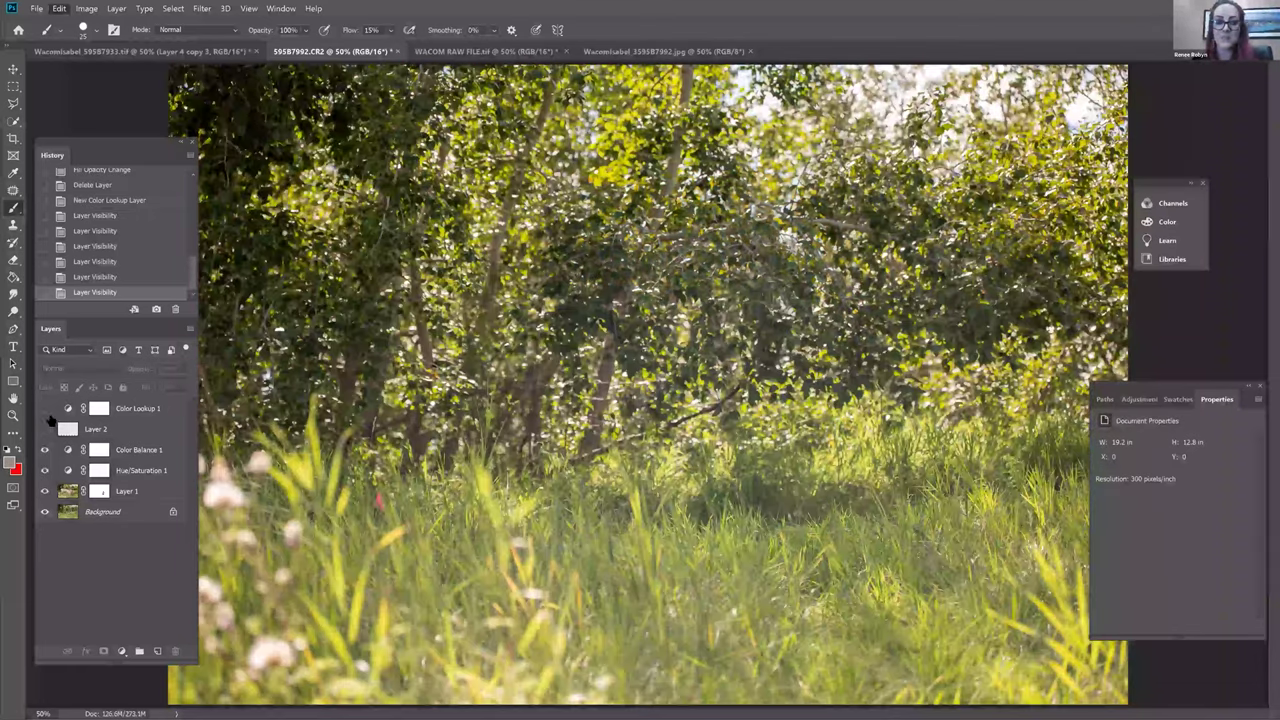
{"action": "left_click_drag", "start_coordinate": [44, 408], "coordinate": [44, 428]}
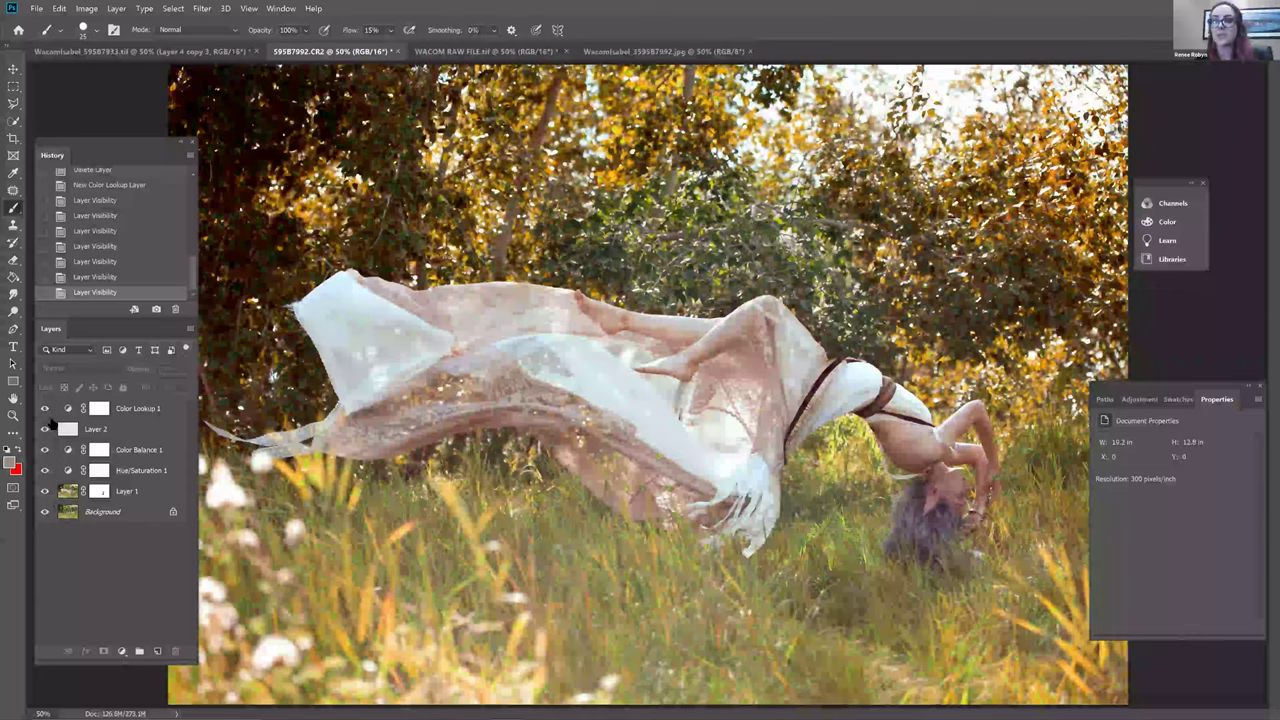